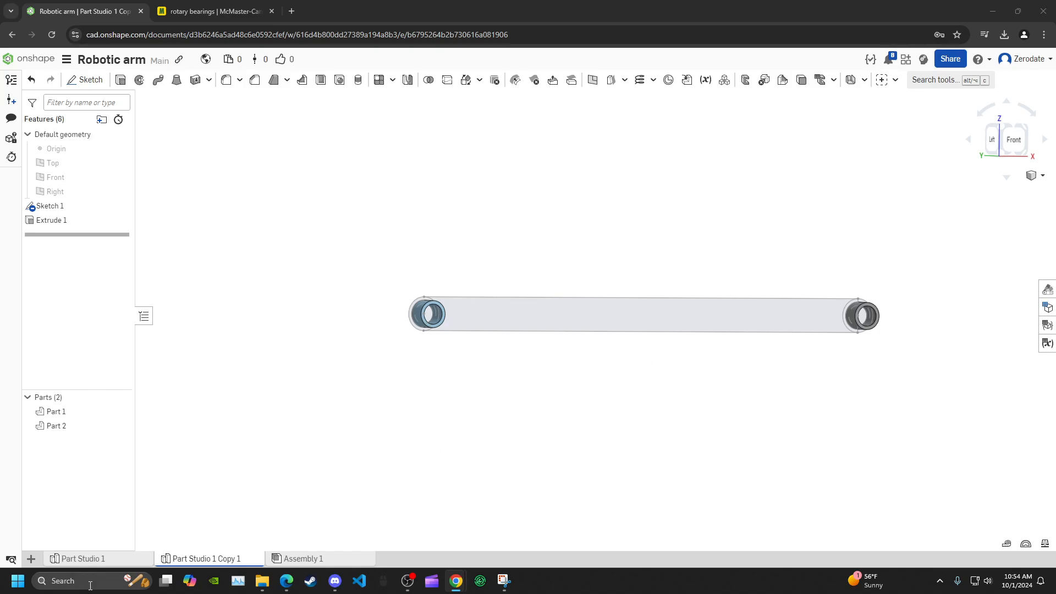
Snip the wrist assembly's back view in Part Studio 1 with blank space around it and switch to Paint with the screenshot.
click(82, 557)
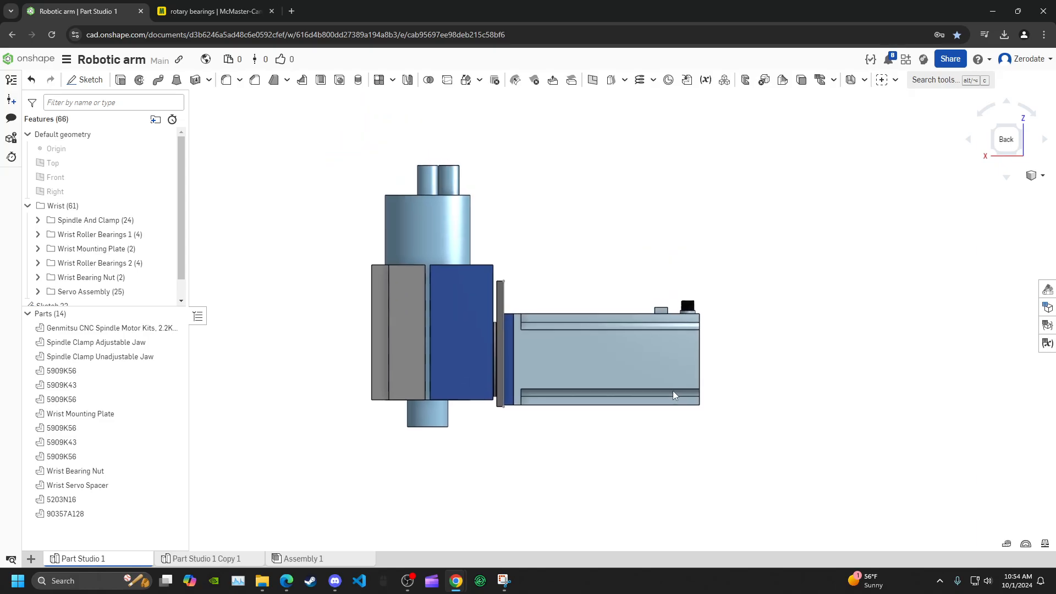
scroll(839, 238, up, 3)
scroll(672, 243, down, 3)
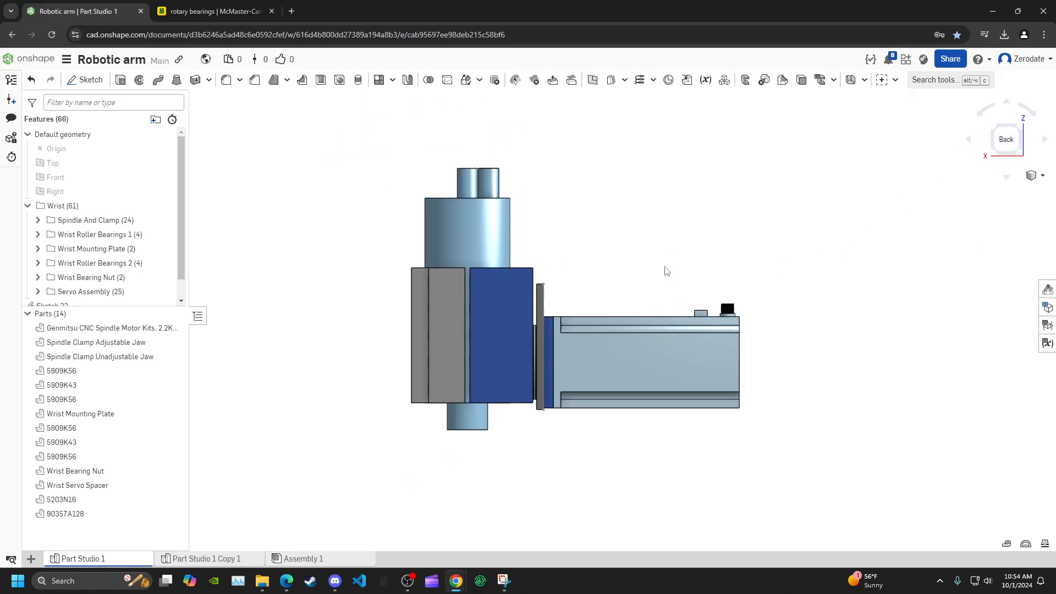
scroll(576, 312, down, 1)
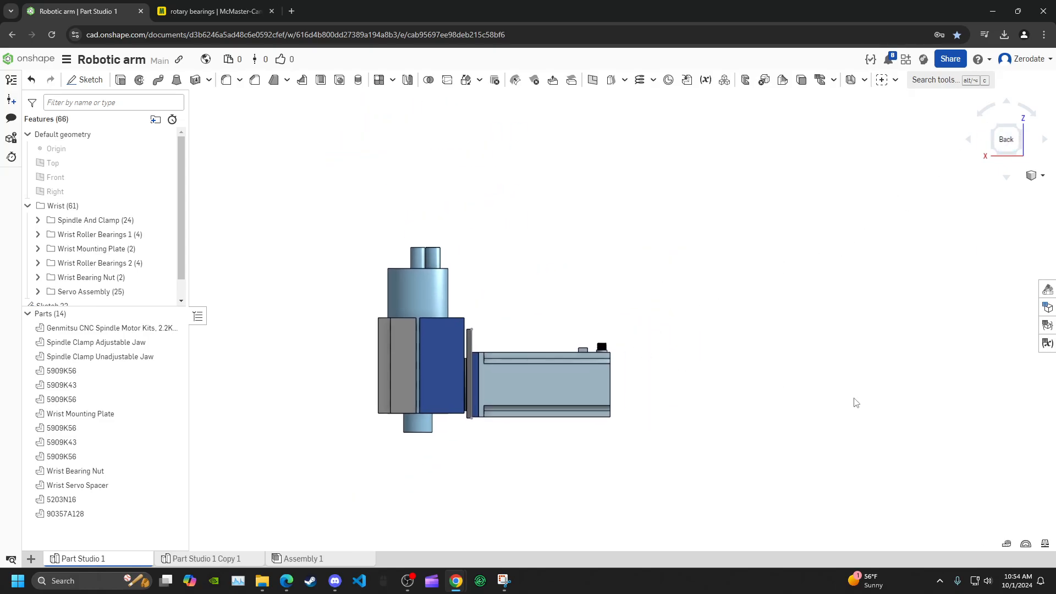
key(shift+super+s)
drag(347, 217, 980, 519)
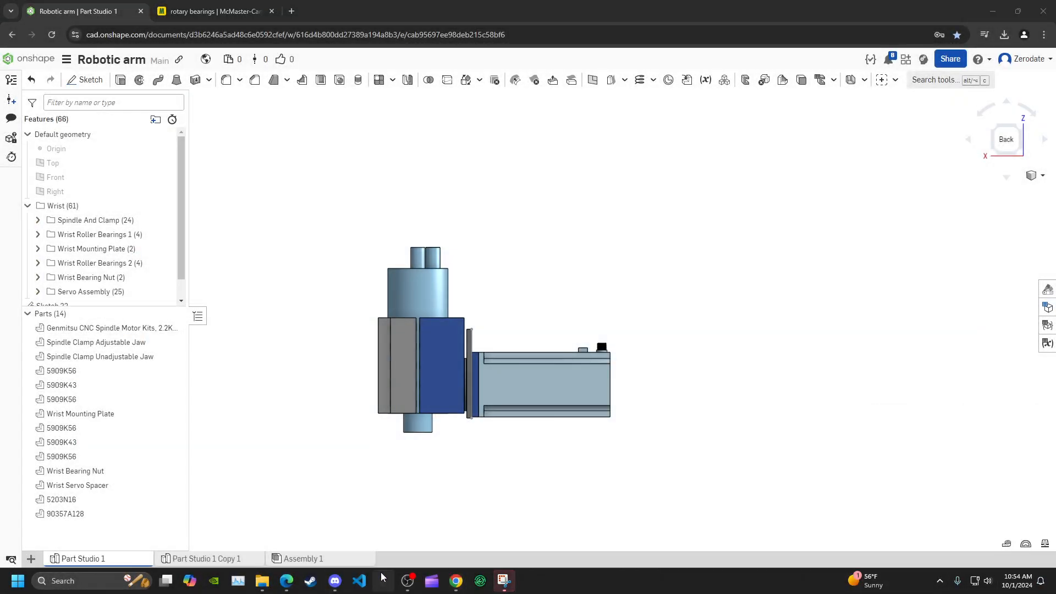
click(503, 580)
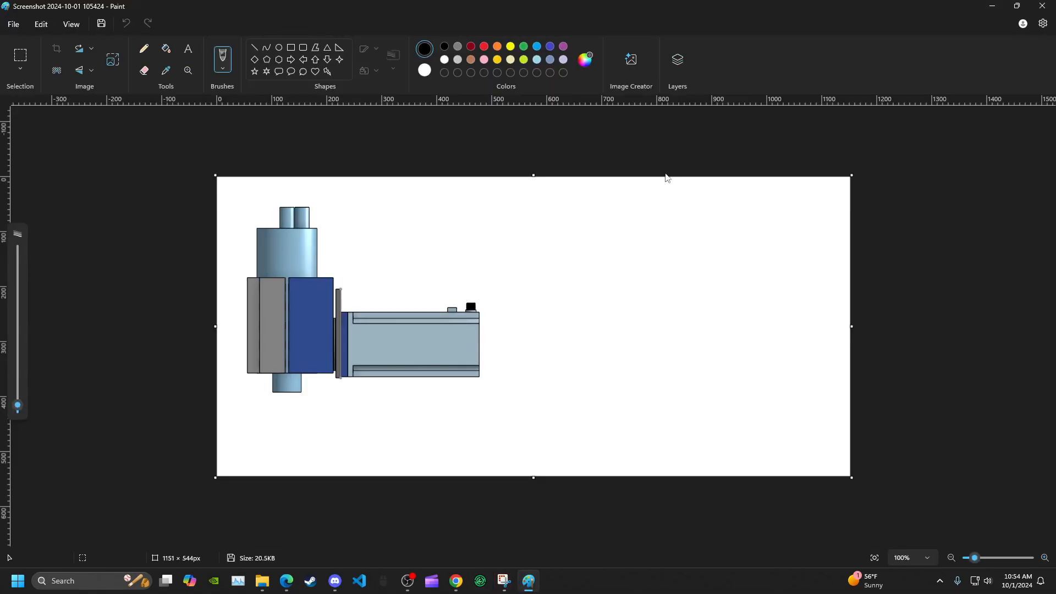
Extend the canvas around the assembly screenshot to 1312 × 770 px and choose pink as the drawing colour.
drag(533, 176, 535, 133)
drag(851, 327, 940, 308)
drag(440, 176, 603, 249)
click(631, 245)
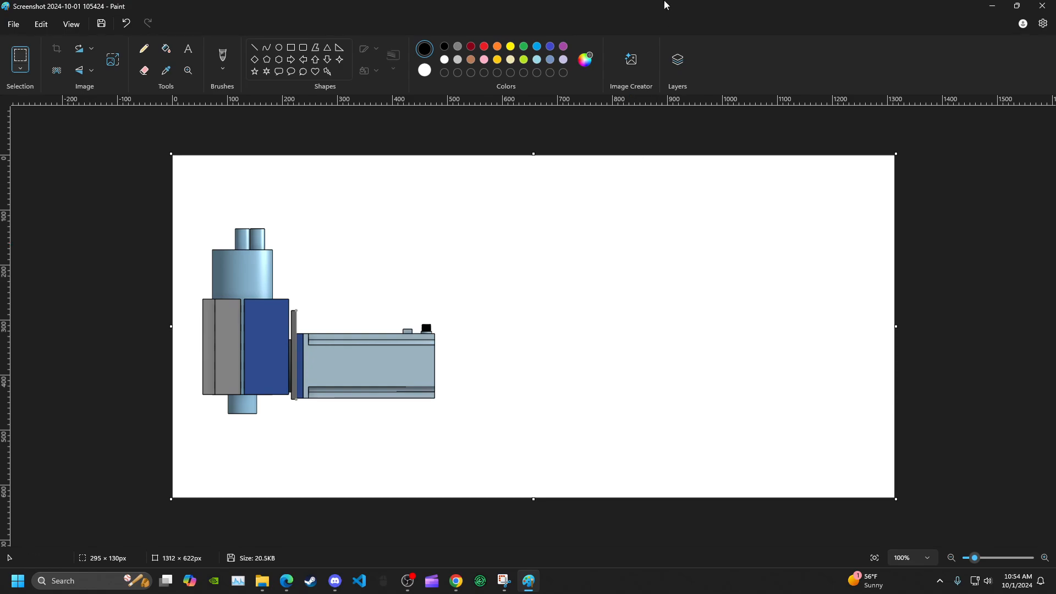
click(484, 60)
drag(533, 499, 533, 580)
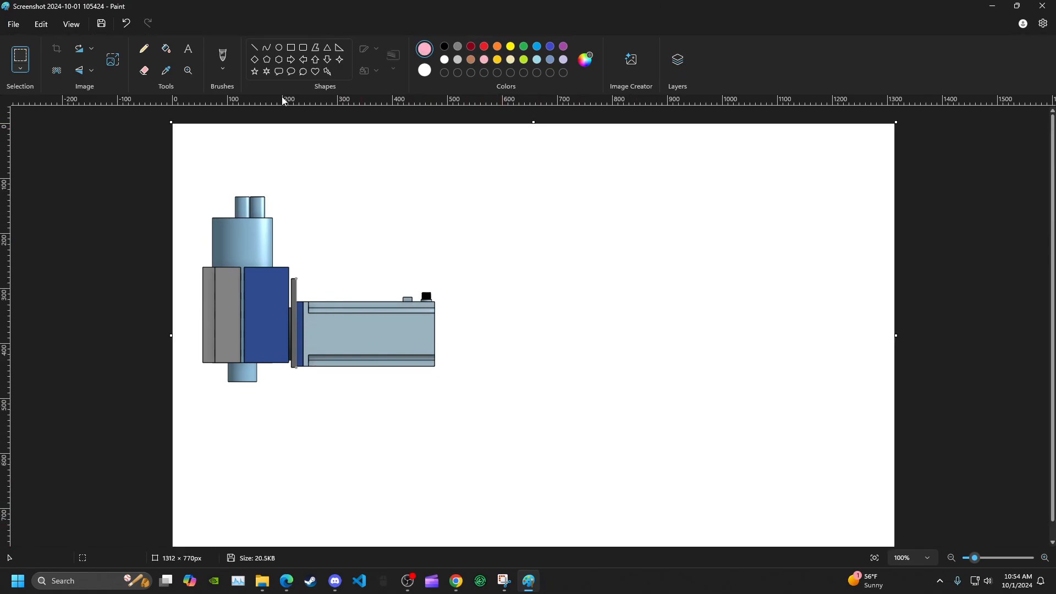
Draw two pink circles, about 45 × 46 px below the servo's inner end and about 42 × 37 px farther out in the blank area.
click(279, 47)
mouse_move(290, 453)
mouse_down()
mouse_move(318, 498)
mouse_move(320, 477)
mouse_up()
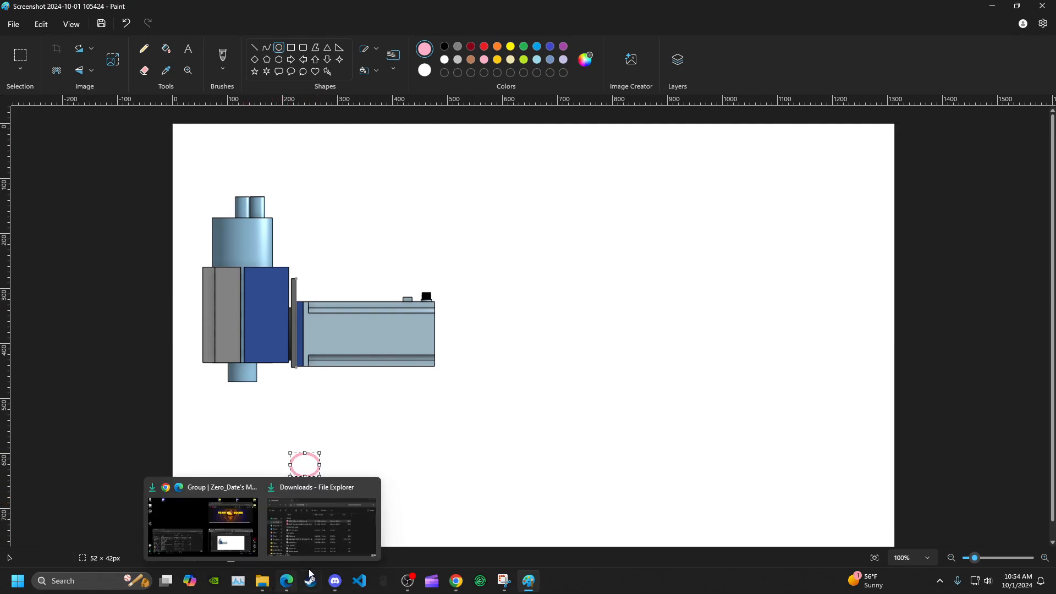
drag(367, 416, 418, 348)
key(Delete)
key(ctrl+z)
mouse_move(304, 457)
mouse_down()
mouse_move(330, 483)
mouse_move(311, 383)
mouse_up()
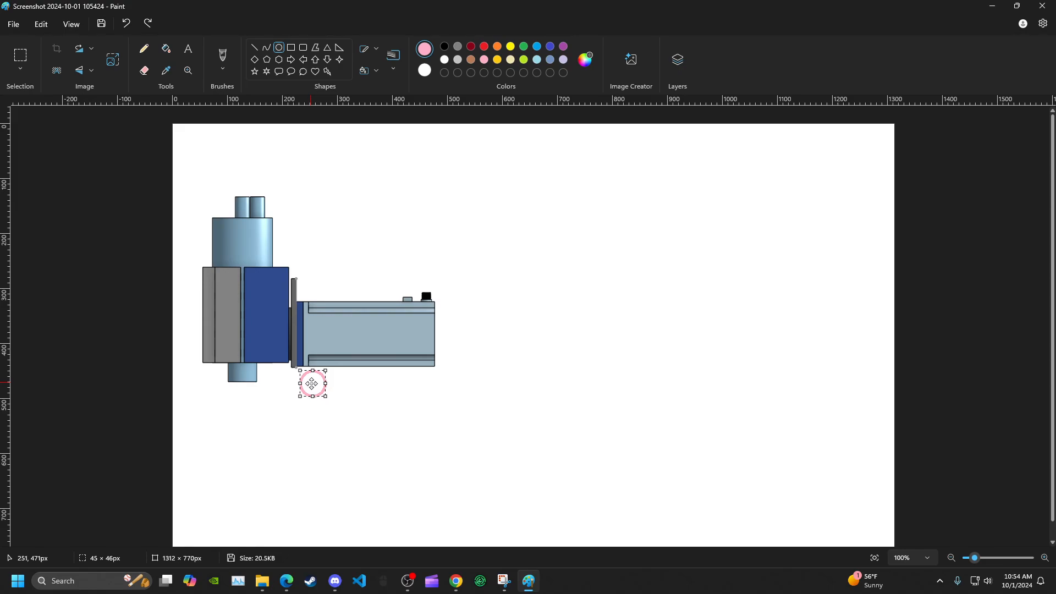
click(401, 436)
drag(298, 369, 500, 431)
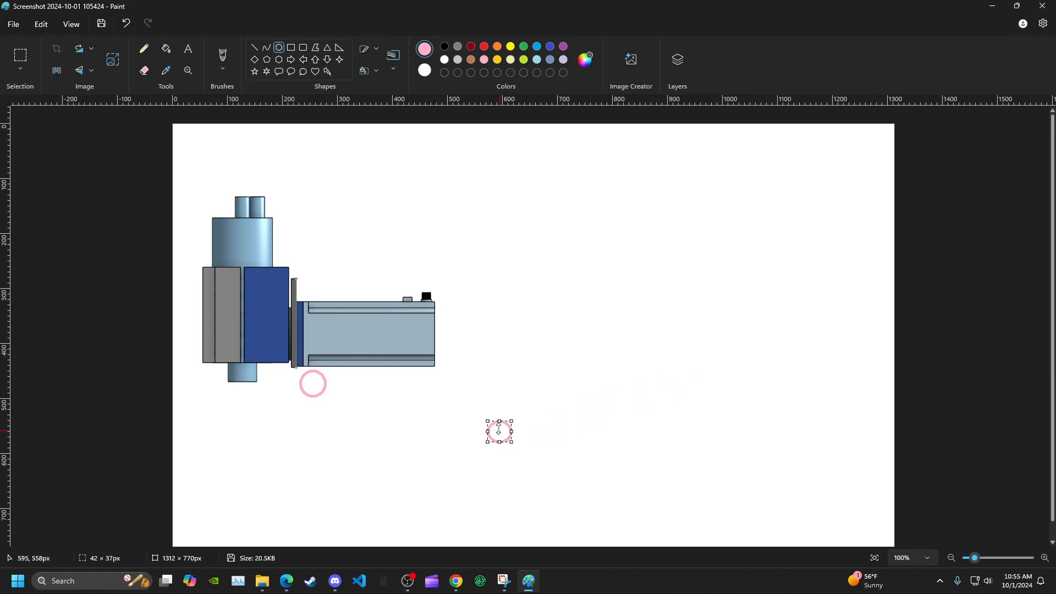
Crop the assembly picture off the canvas, leaving a blank area of 752 × 770 px.
scroll(598, 295, down, 1)
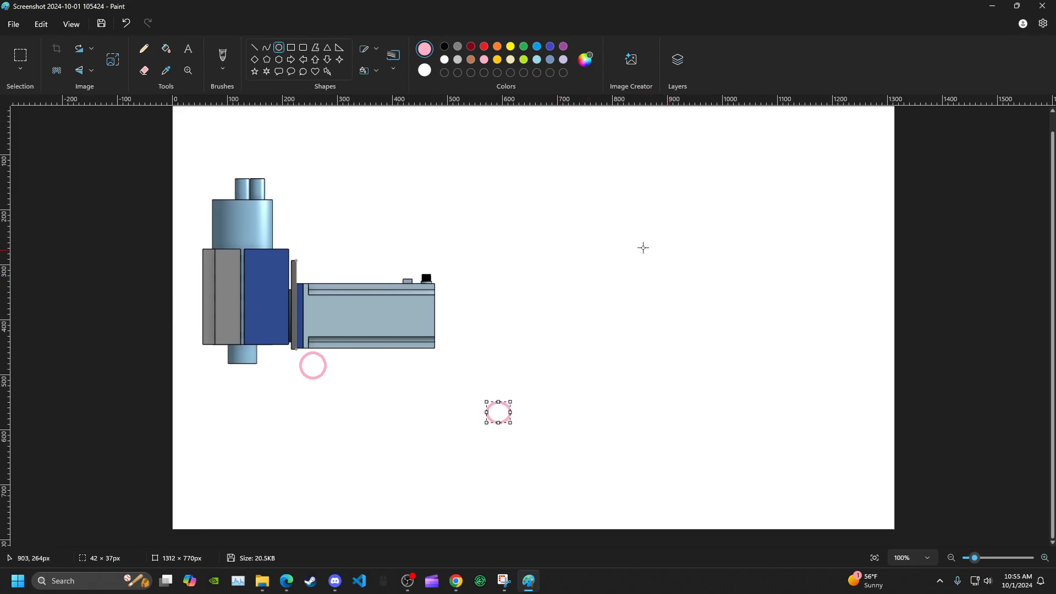
scroll(137, 291, up, 1)
click(137, 291)
drag(171, 334, 560, 374)
drag(704, 341, 780, 336)
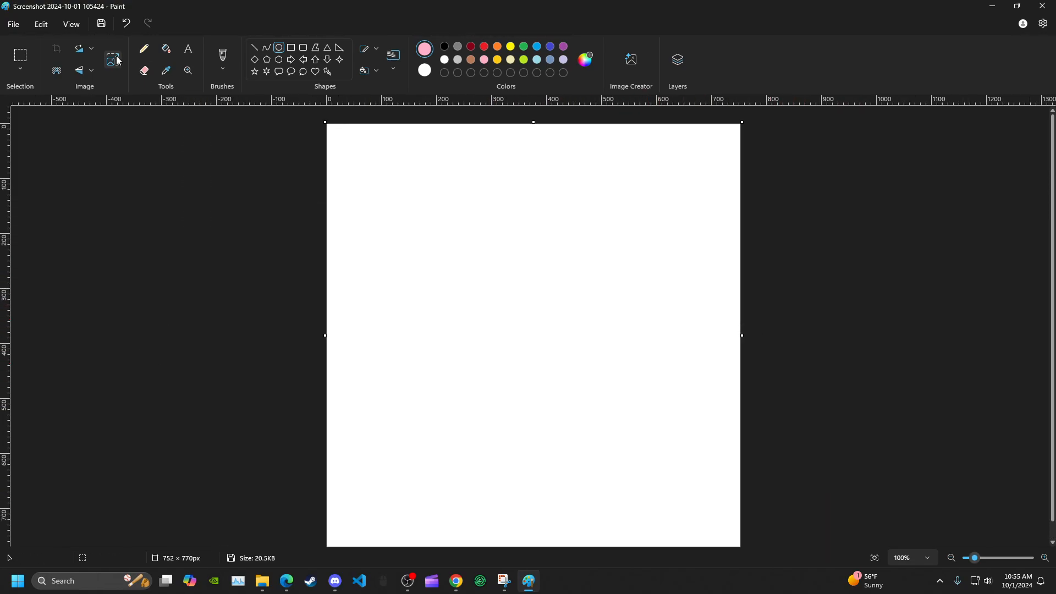
Draw two black rectangles forming an elbow: a horizontal one about 270 × 53 px and a vertical one about 50 × 294 px below its right end.
click(291, 47)
drag(376, 236, 526, 265)
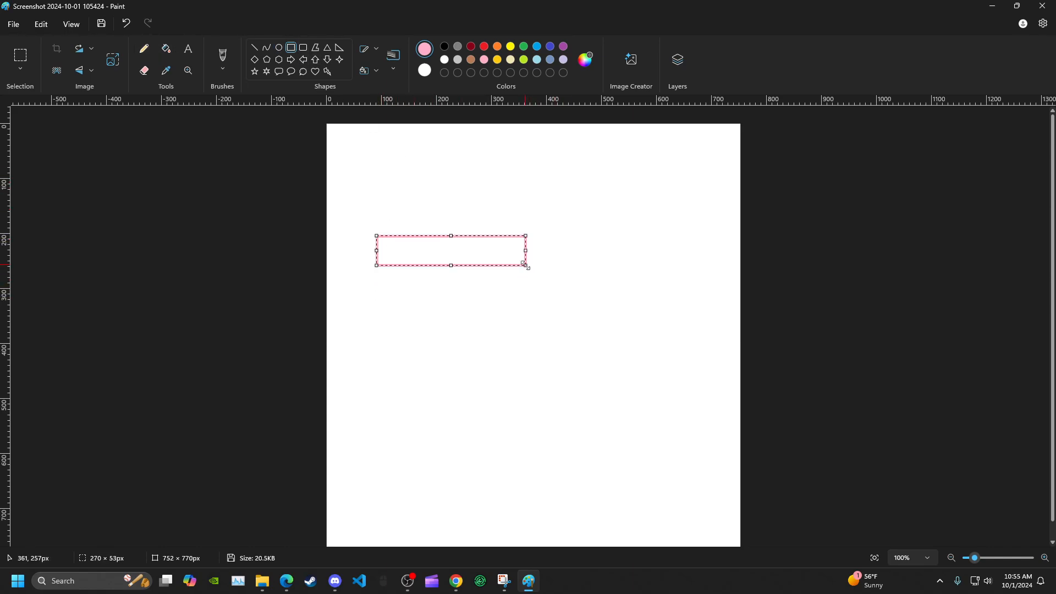
click(444, 47)
click(574, 305)
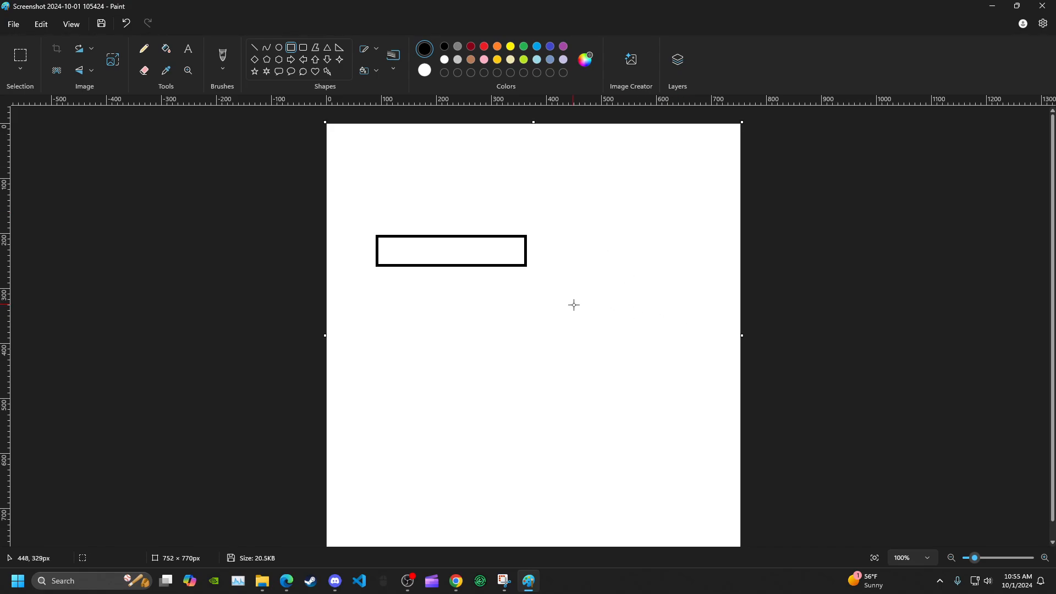
drag(530, 267, 559, 429)
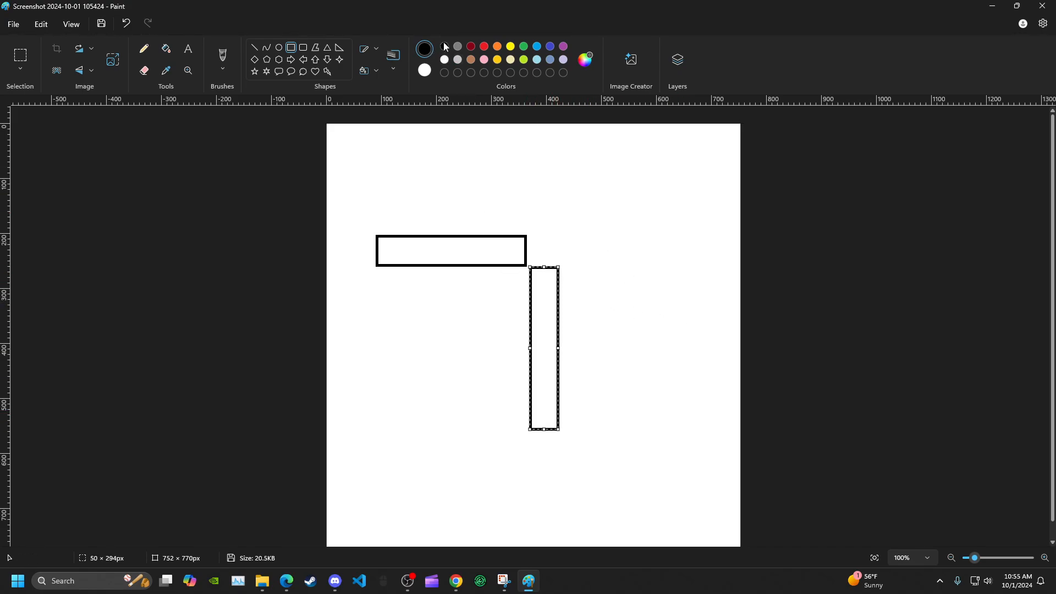
click(629, 135)
click(484, 59)
click(279, 47)
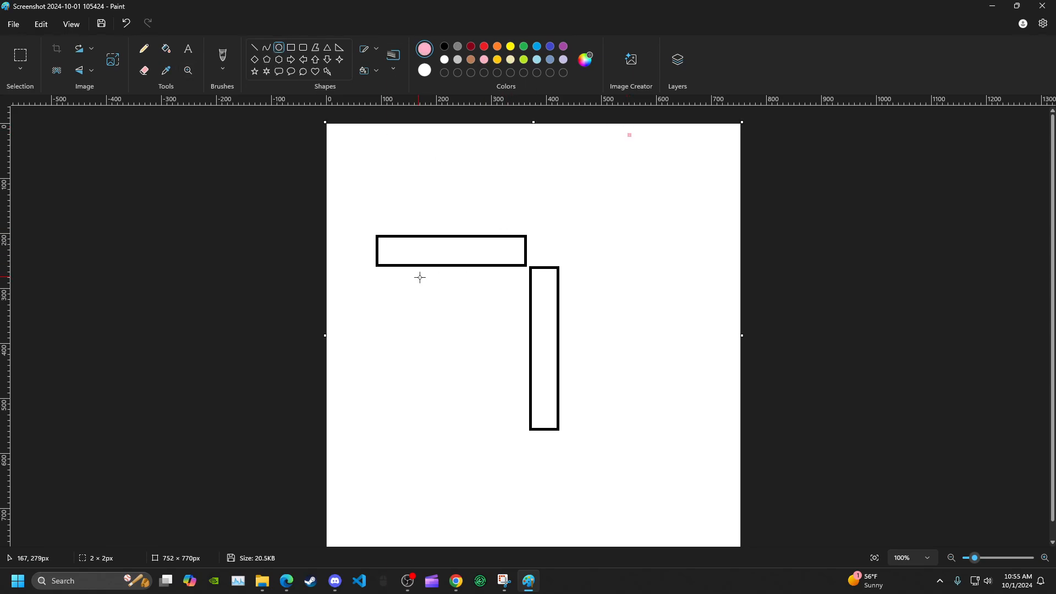
drag(521, 263, 530, 271)
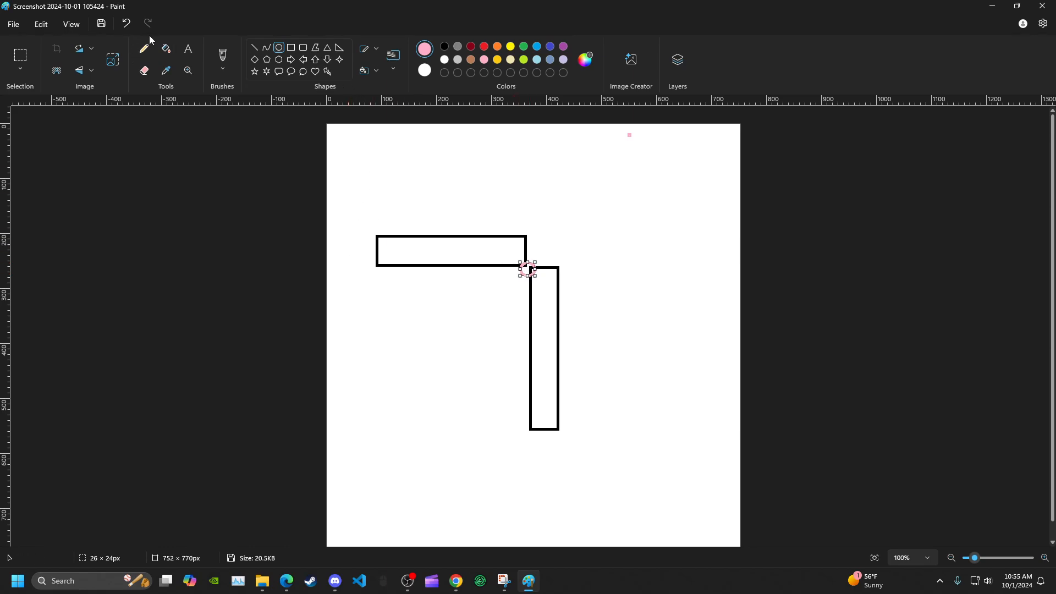
click(126, 23)
Erase both short ends of the horizontal rectangle and the upper end of the vertical one with a 36 px eraser.
click(144, 69)
drag(17, 394, 17, 356)
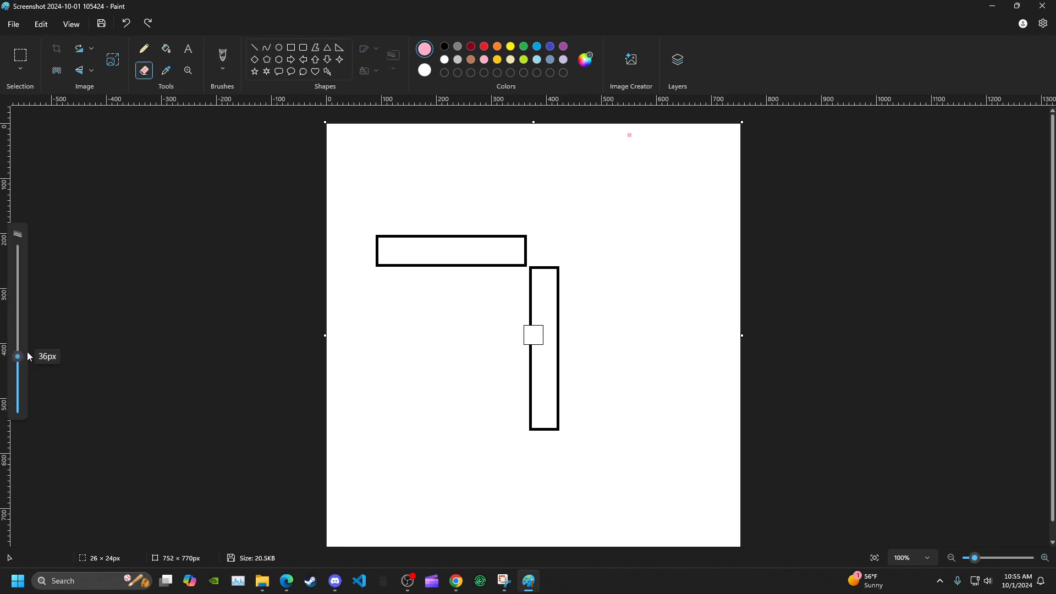
mouse_move(391, 249)
mouse_down()
mouse_move(374, 247)
mouse_move(530, 245)
mouse_move(542, 266)
mouse_up()
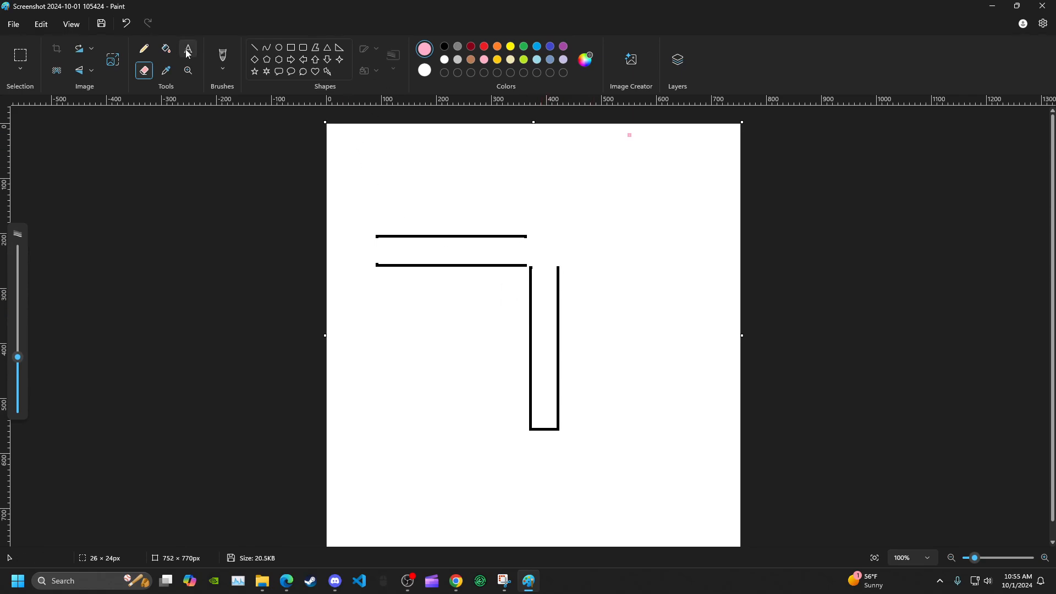
Mark the three elbow pivot points with small pink circles, the one on the upper horizontal line about 24 × 20 px.
click(279, 47)
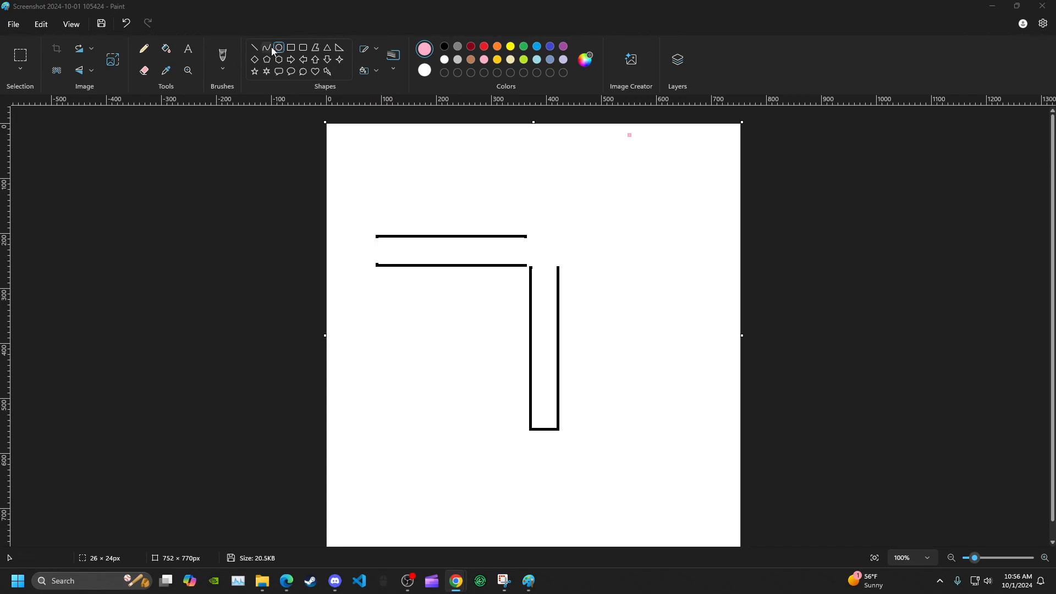
mouse_move(521, 259)
mouse_down()
mouse_move(534, 273)
mouse_move(567, 275)
mouse_up()
drag(522, 230, 535, 241)
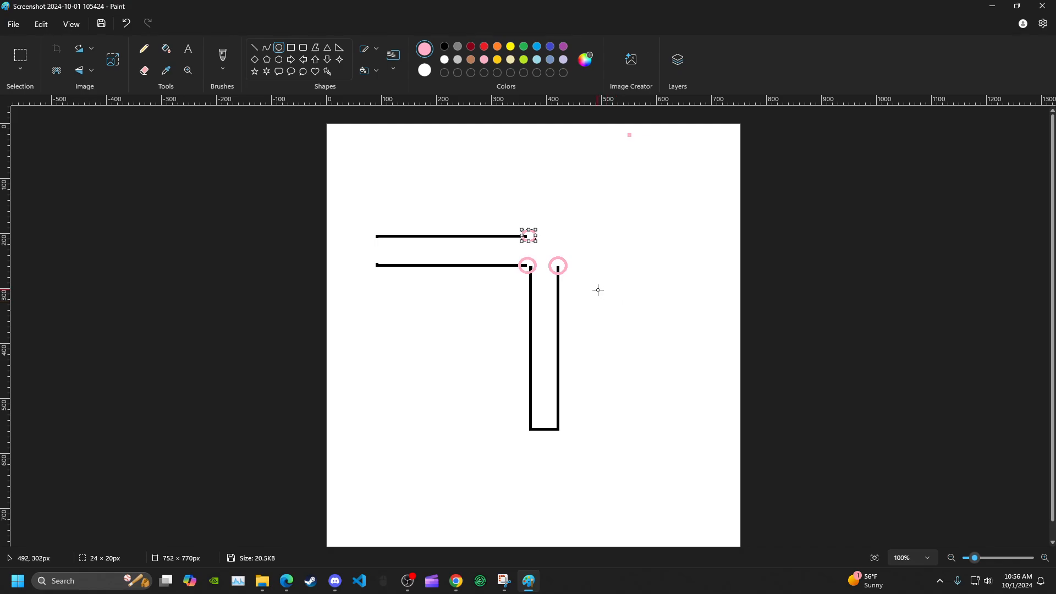
drag(588, 196, 590, 197)
click(649, 148)
Connect the three pink pivot circles with straight black lines to form a triangle.
click(254, 47)
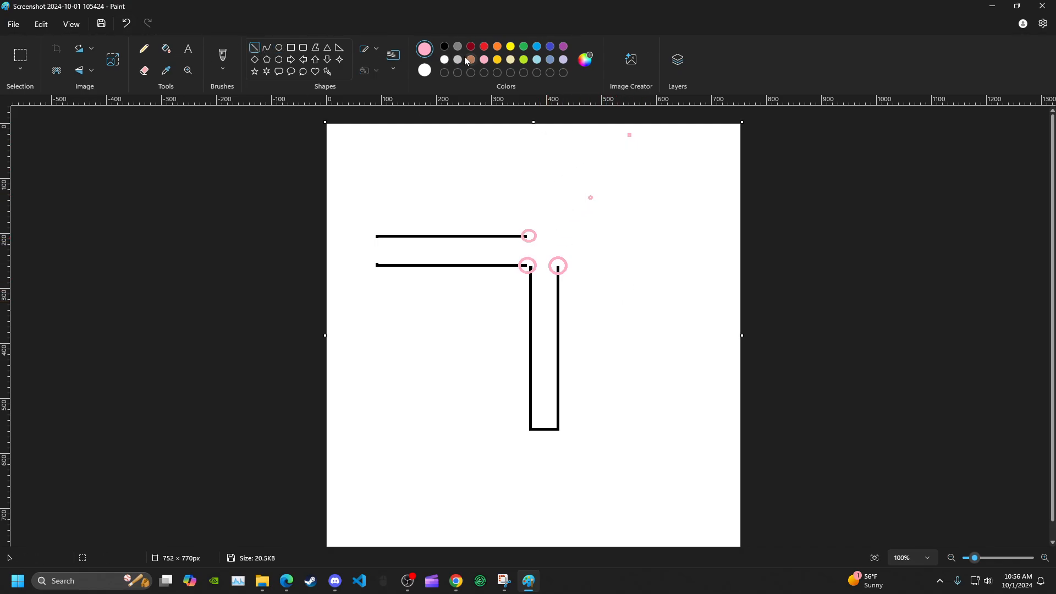
click(445, 48)
mouse_move(529, 266)
mouse_down()
mouse_move(559, 266)
mouse_move(528, 255)
mouse_move(529, 266)
mouse_move(529, 236)
mouse_up()
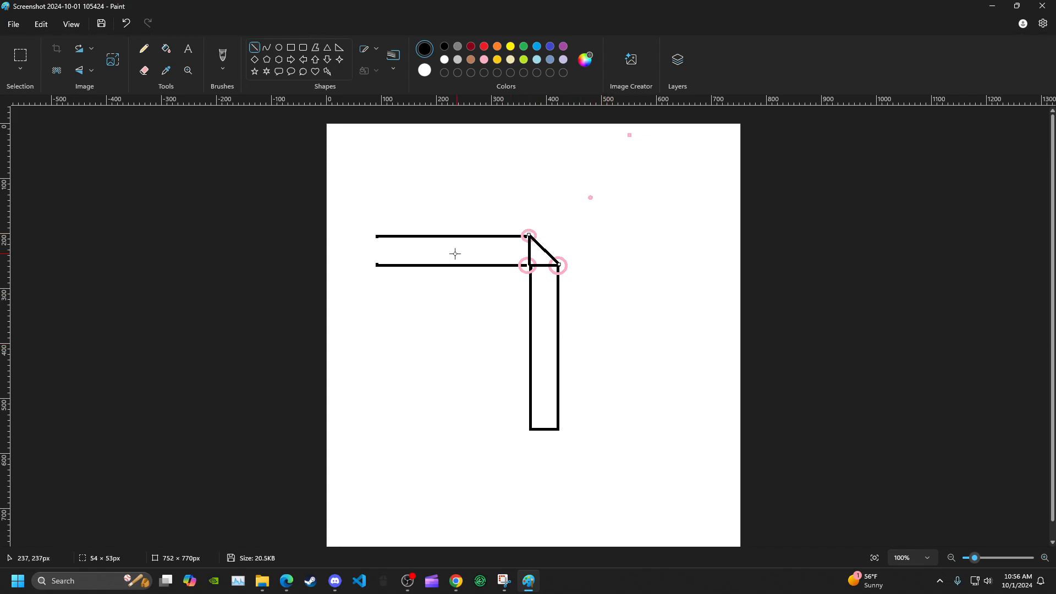
click(524, 178)
Recolour the triangle's outline blue with the Fill tool.
click(537, 48)
click(166, 49)
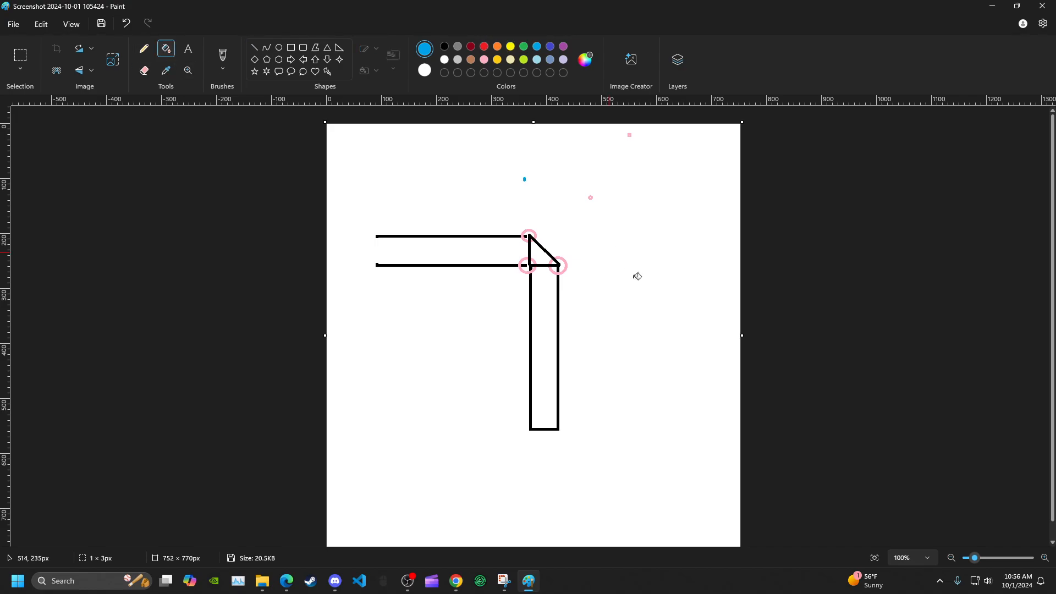
click(556, 256)
Erase the lower end of the vertical rectangle and mark its two open line ends with lime circles about 28 × 25 px.
click(144, 70)
drag(545, 436, 545, 430)
click(524, 60)
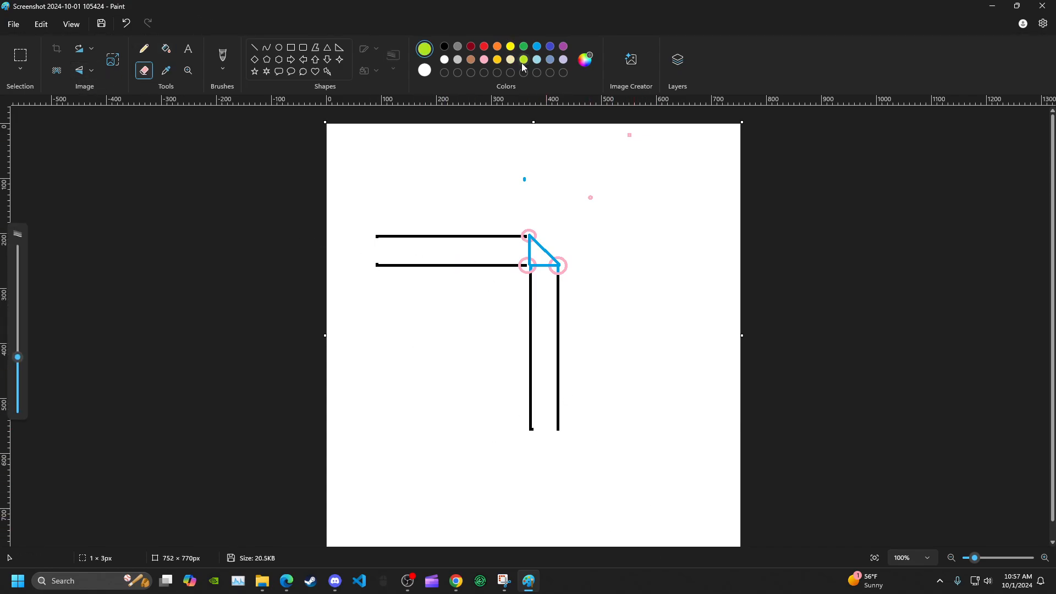
click(279, 48)
mouse_move(524, 422)
mouse_down()
mouse_move(537, 437)
mouse_move(566, 438)
mouse_up()
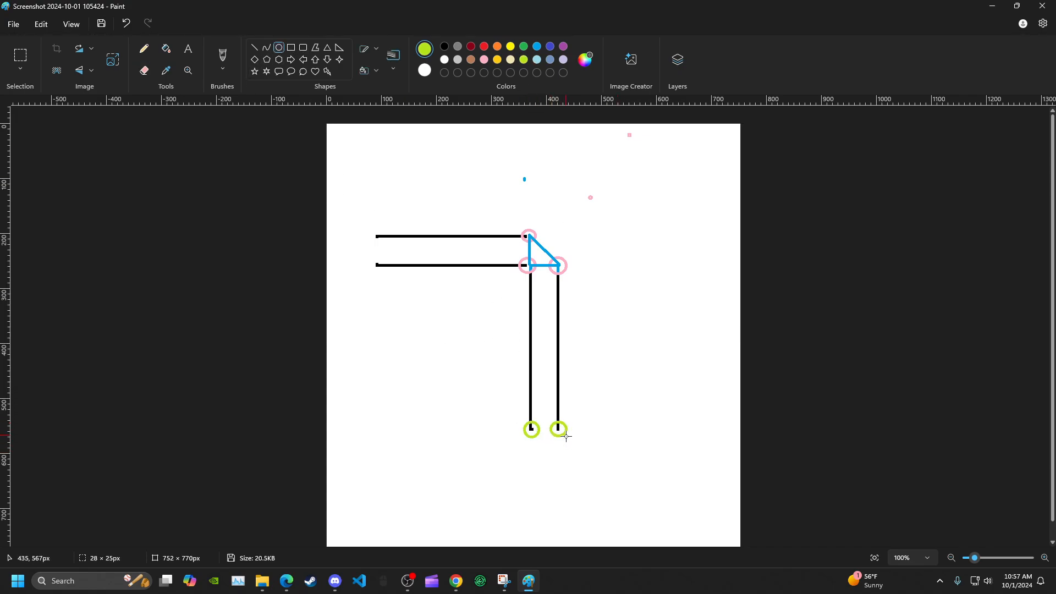
click(659, 384)
Sketch lime pencil marks around the vertical lines, including an arrow pointing left across their lower end, and undo them.
click(144, 49)
mouse_move(596, 403)
mouse_down()
mouse_move(474, 413)
mouse_move(493, 425)
mouse_up()
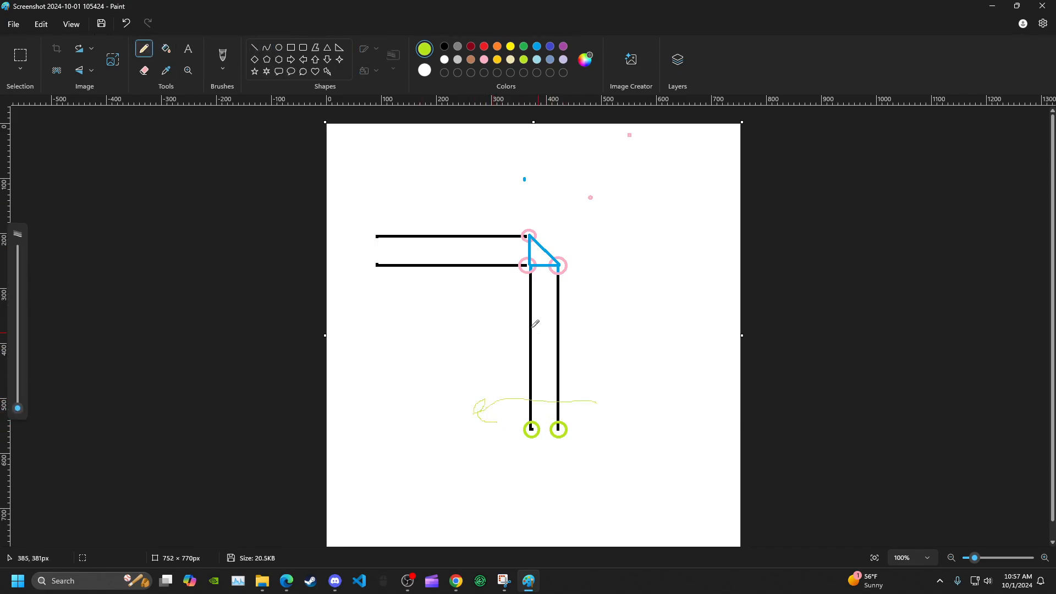
drag(460, 301, 470, 351)
click(127, 25)
click(126, 25)
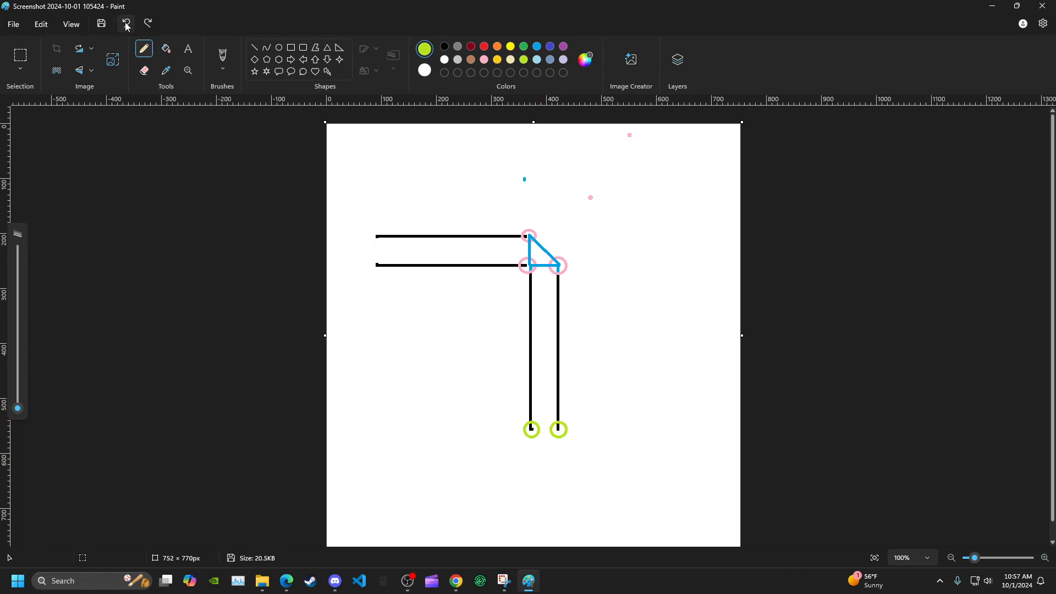
Thicken the pencil stroke and trim the canvas above and below the linkage sketch to 752 × 489 px.
drag(18, 401, 18, 379)
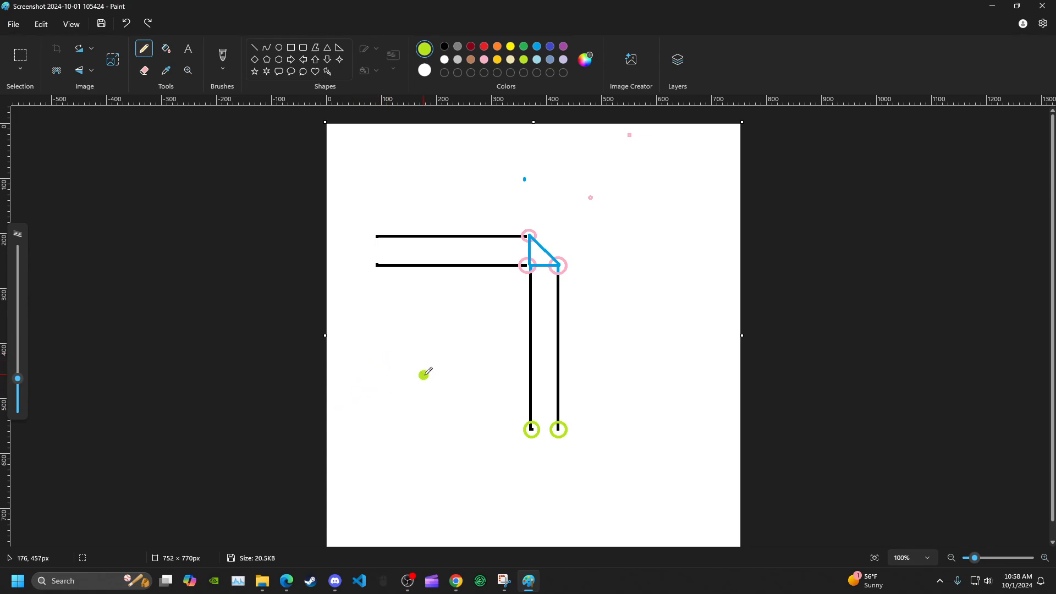
drag(538, 119, 537, 208)
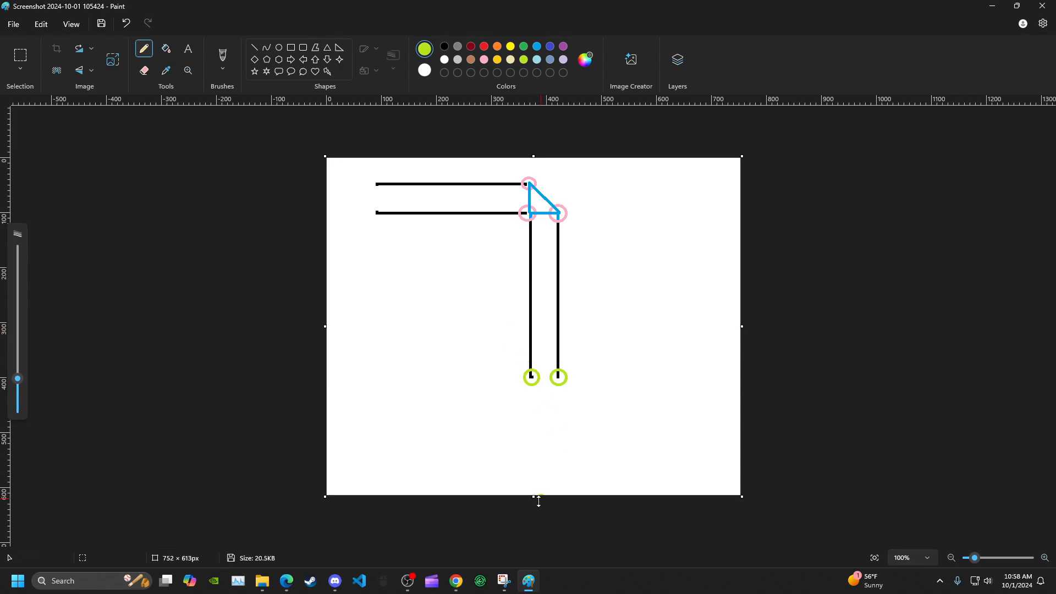
drag(533, 496, 534, 428)
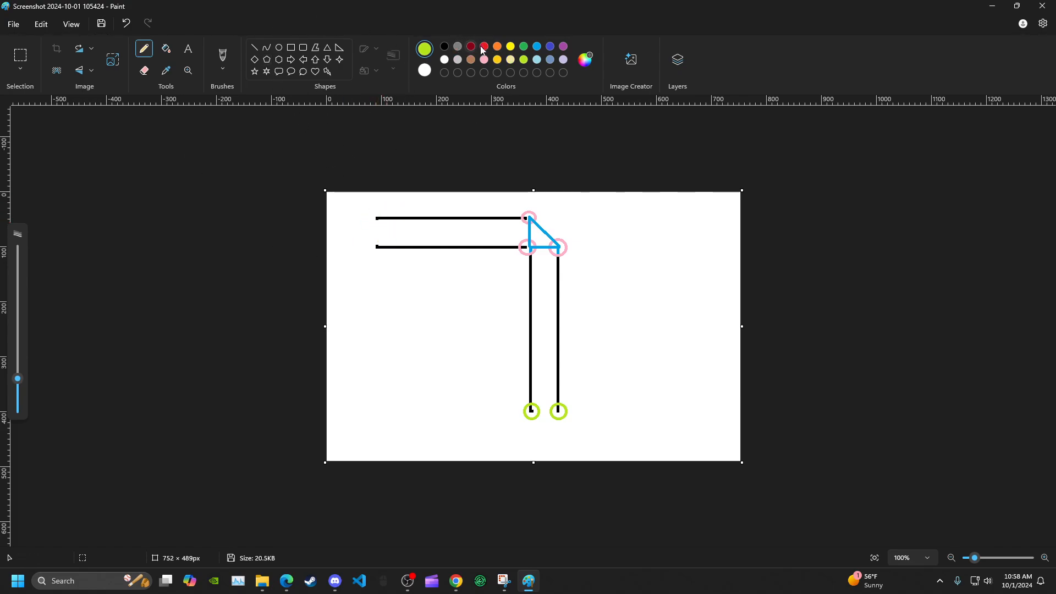
Draw a thick indigo vertical bar across the open left ends of the two horizontal lines.
click(550, 47)
mouse_move(375, 218)
mouse_down()
mouse_move(376, 204)
mouse_move(381, 261)
mouse_move(384, 202)
mouse_up()
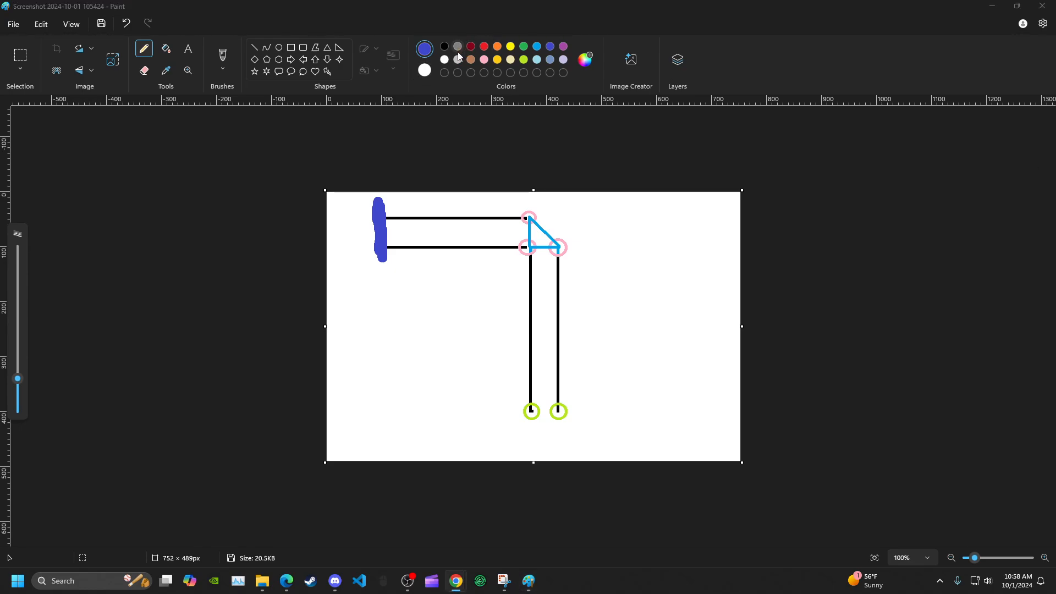
click(424, 168)
Paint thick grey blocks on both sides of the indigo bar, the inner one lying between the horizontal lines.
click(458, 46)
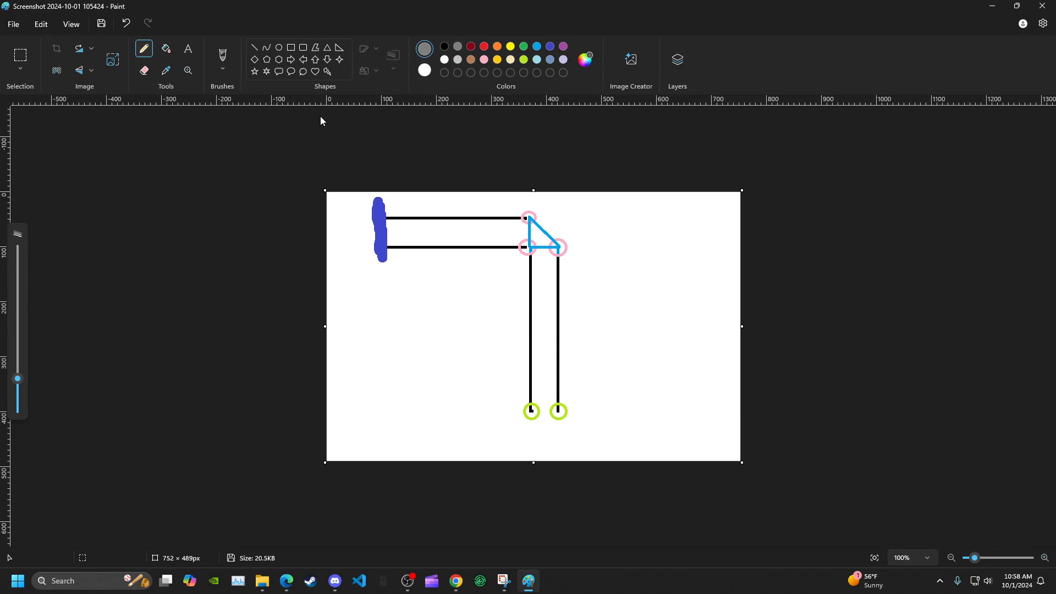
drag(372, 215, 372, 248)
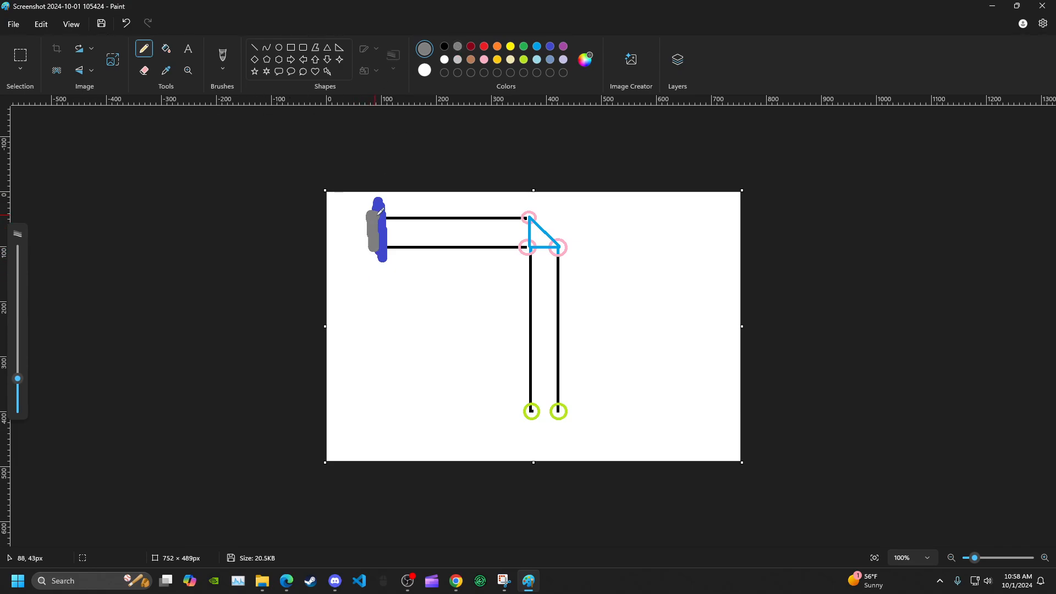
mouse_move(391, 226)
mouse_down()
mouse_move(423, 228)
mouse_move(394, 238)
mouse_up()
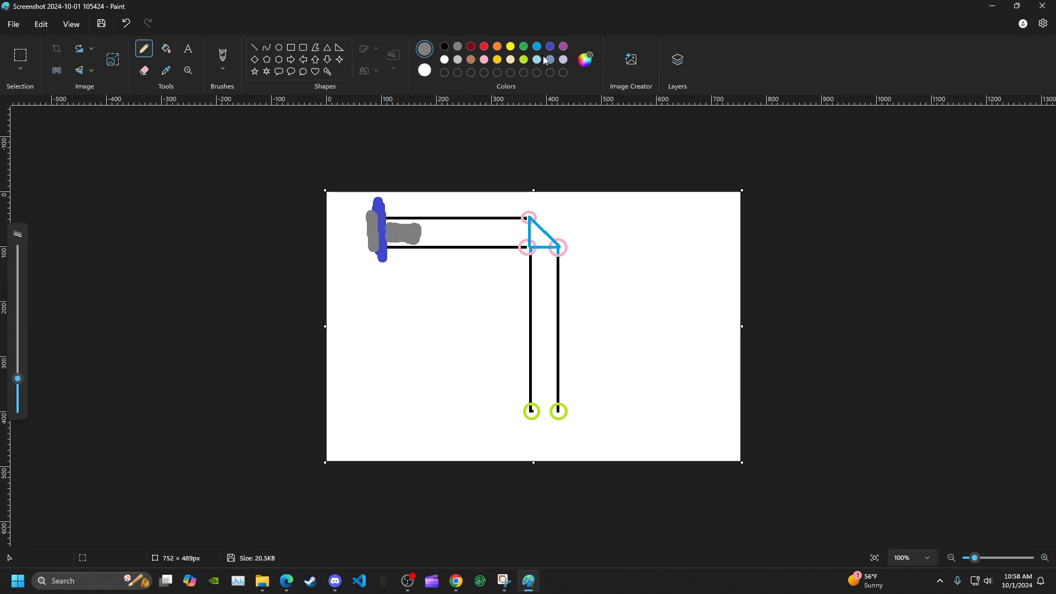
Paint a thick green block with a short stem below it beside the outer grey block.
click(526, 47)
mouse_move(366, 223)
mouse_down()
mouse_move(363, 202)
mouse_move(343, 203)
mouse_move(344, 255)
mouse_move(364, 249)
mouse_move(352, 209)
mouse_move(354, 281)
mouse_up()
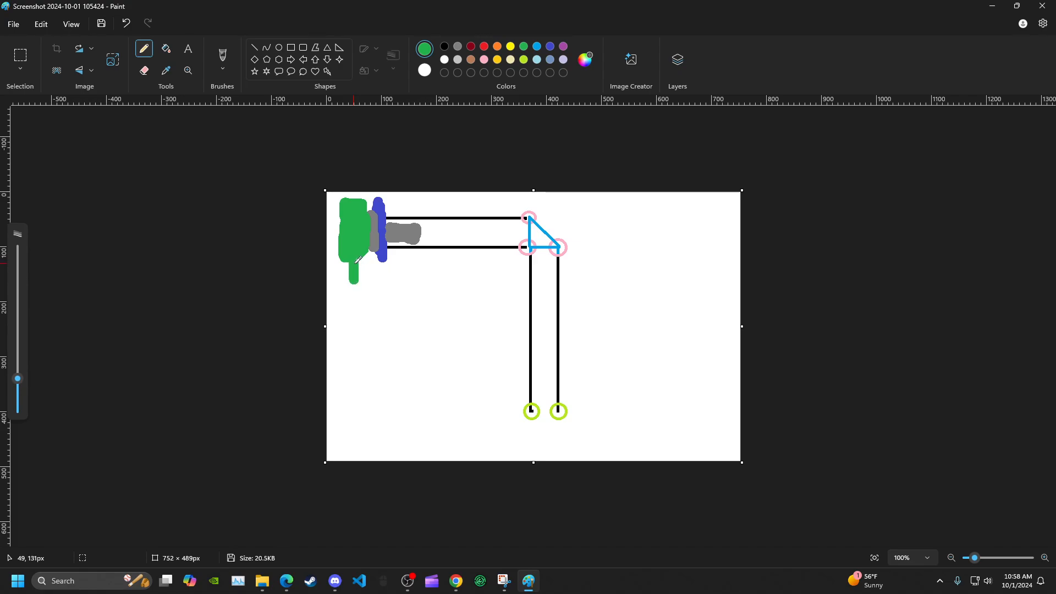
click(346, 316)
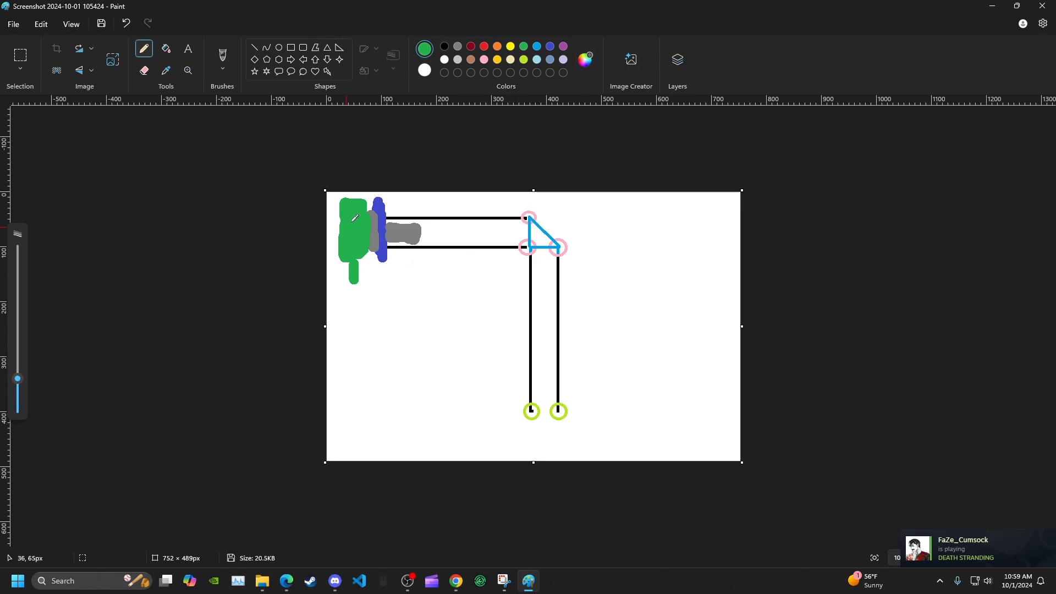
Paint a thick black bar over the upper horizontal arm line, between the indigo bar and the elbow triangle.
click(407, 213)
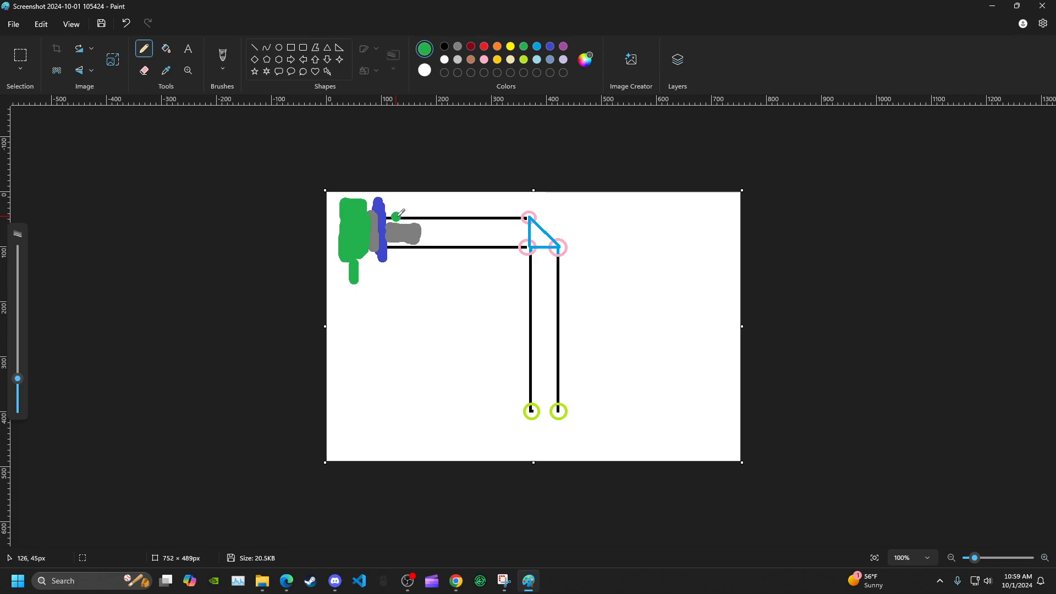
click(444, 47)
drag(397, 216, 506, 219)
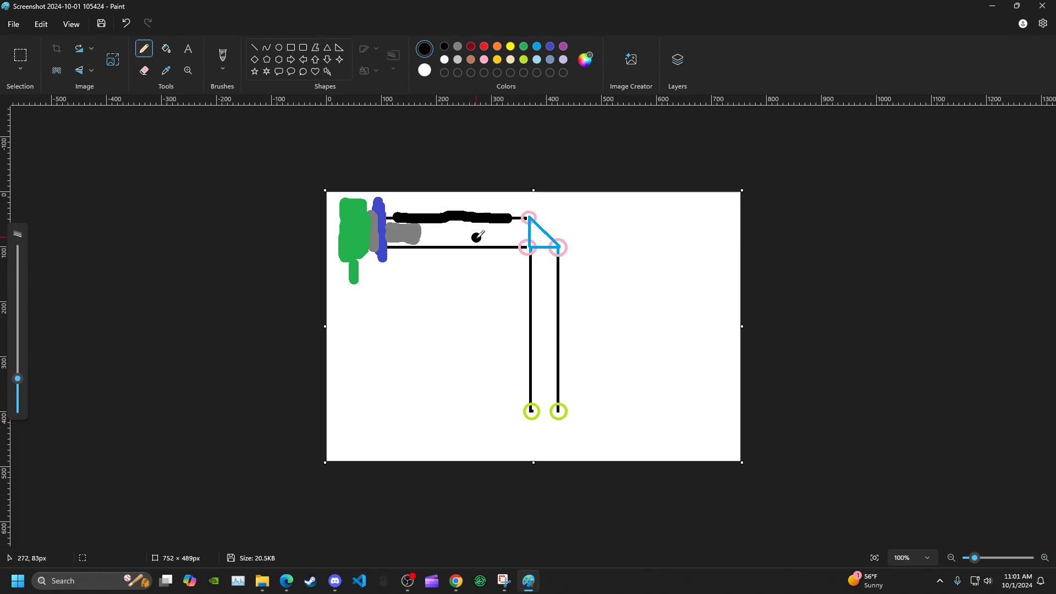
Check the wrist screenshot in Snipping Tool and return to the linkage sketch.
mouse_move(503, 580)
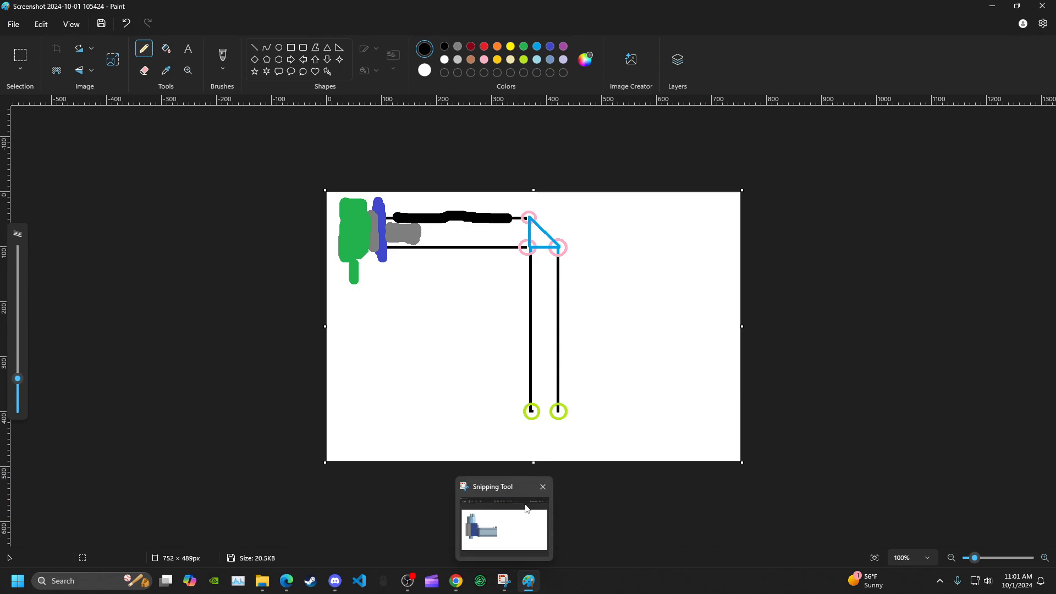
click(519, 544)
mouse_move(506, 580)
click(935, 69)
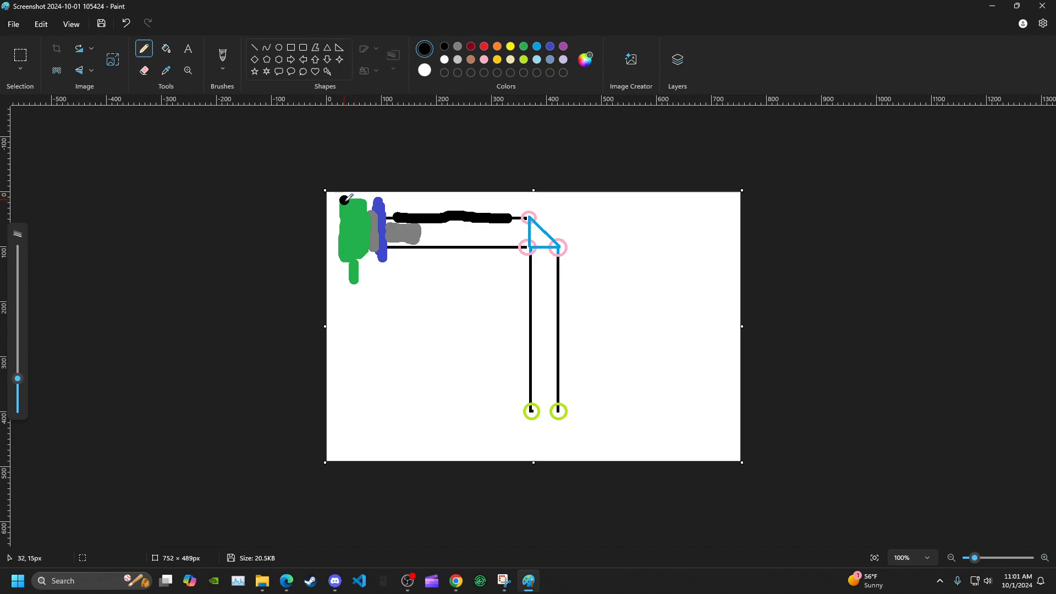
Enlarge the canvas around the linkage sketch to 778 × 530 px.
drag(325, 191, 310, 169)
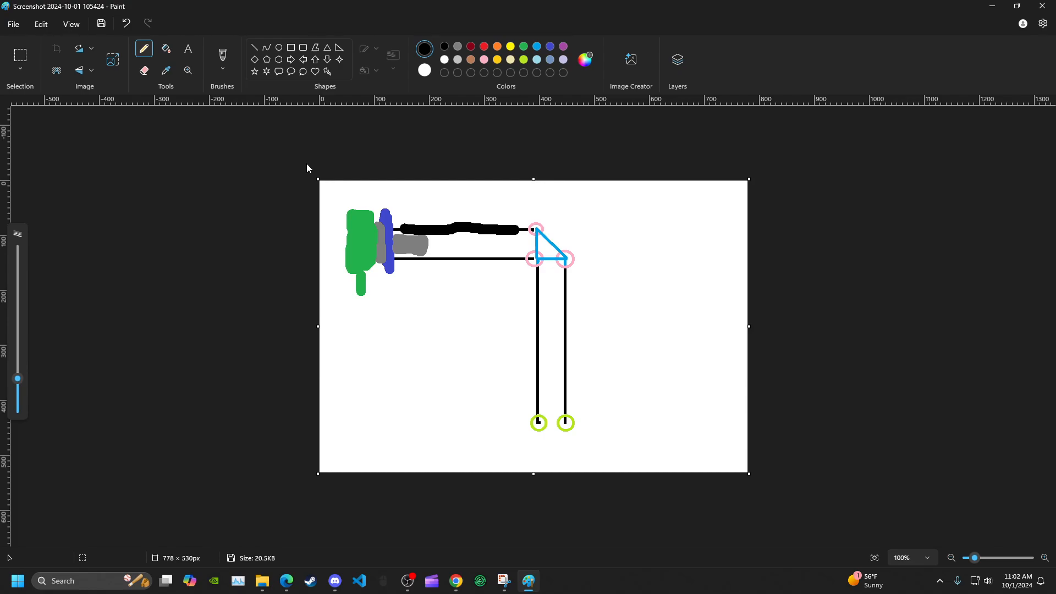
click(548, 231)
key(ctrl+z)
Sketch a thick dark red loop around the elbow triangle and undo the marks.
click(471, 47)
click(537, 211)
mouse_move(536, 211)
mouse_down()
mouse_move(528, 160)
mouse_move(460, 191)
mouse_up()
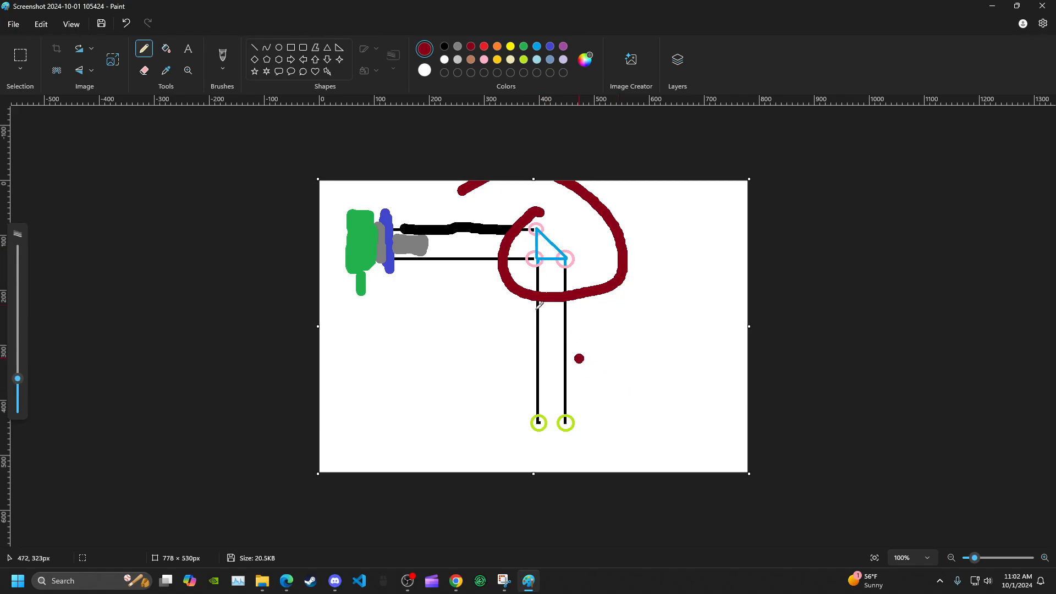
click(126, 23)
mouse_move(547, 212)
mouse_down()
mouse_move(508, 253)
mouse_move(544, 204)
mouse_move(525, 209)
mouse_up()
click(483, 208)
click(126, 23)
click(126, 23)
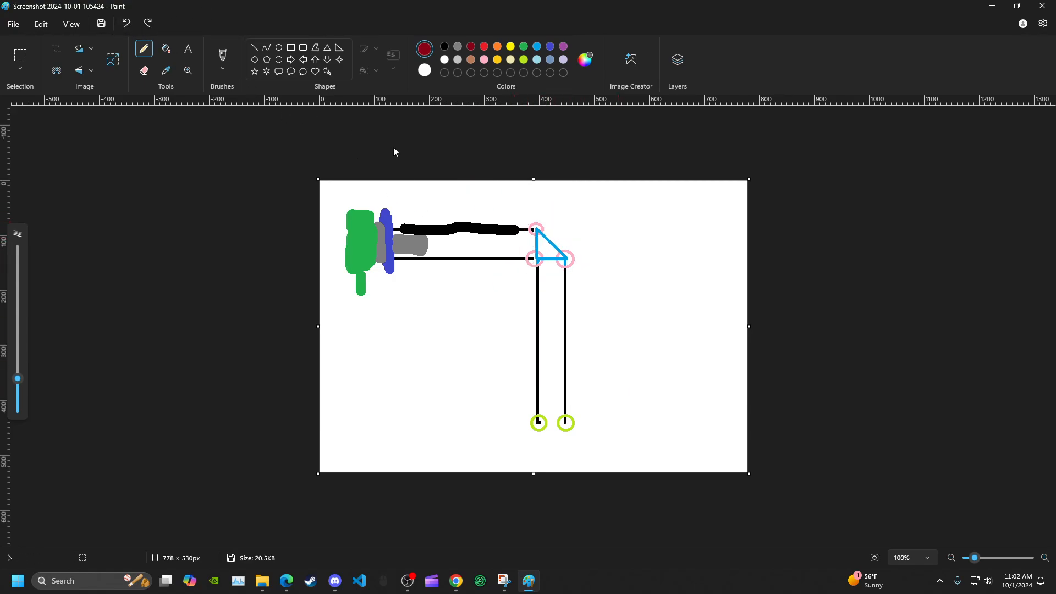
Mark the four pivots at both ends of the two horizontal lines with dark red dots.
click(521, 243)
click(536, 258)
click(536, 227)
click(390, 259)
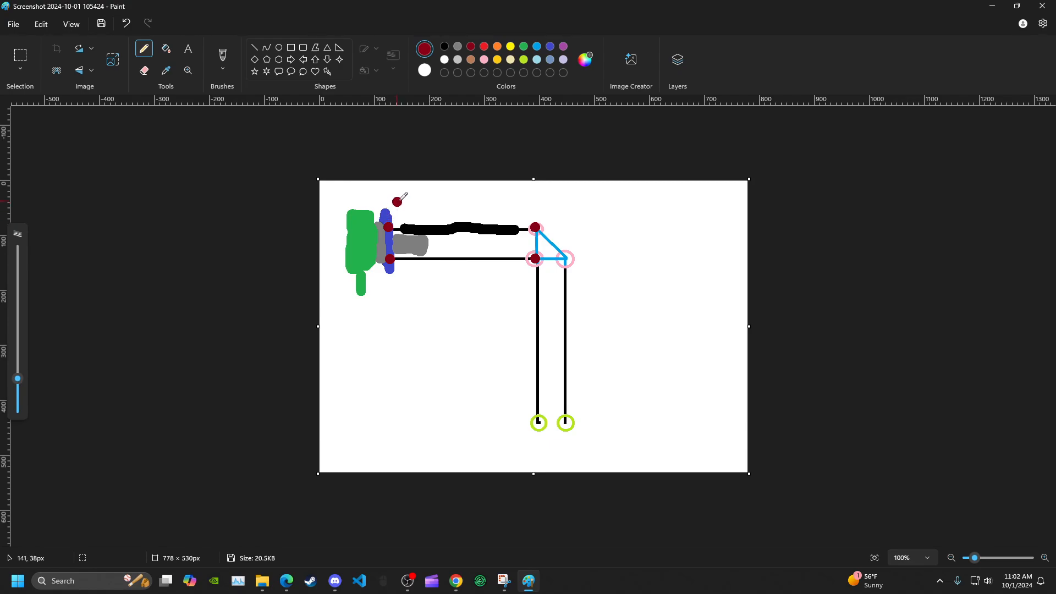
Draw a thick dark red bar above the horizontal lines and a short slanted stroke near the indigo bar's upper end.
mouse_move(385, 196)
mouse_down()
mouse_move(546, 197)
mouse_move(538, 201)
mouse_up()
drag(387, 194, 376, 213)
click(378, 220)
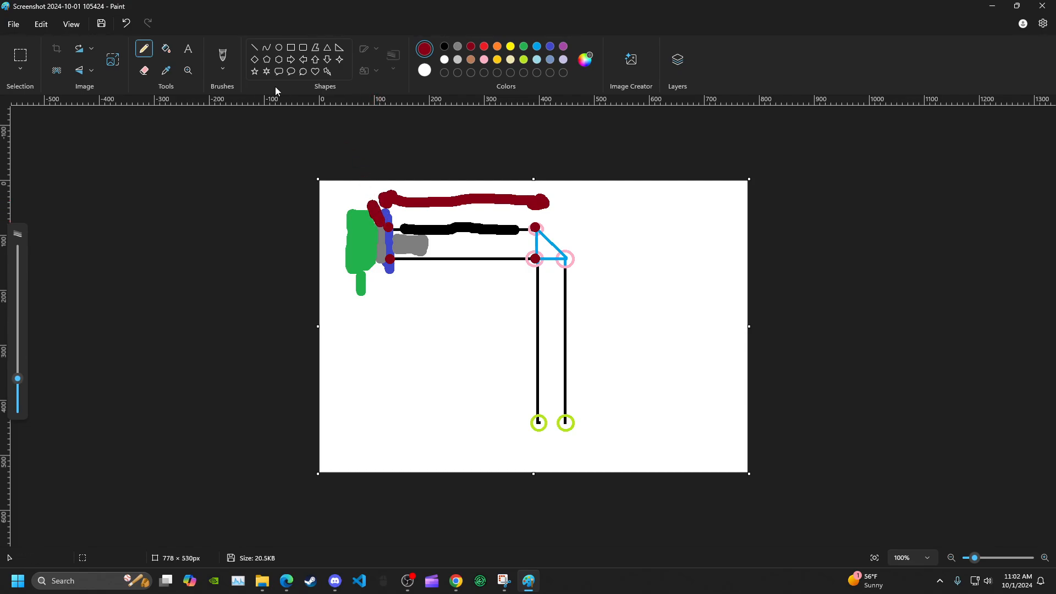
drag(389, 260, 398, 256)
click(359, 300)
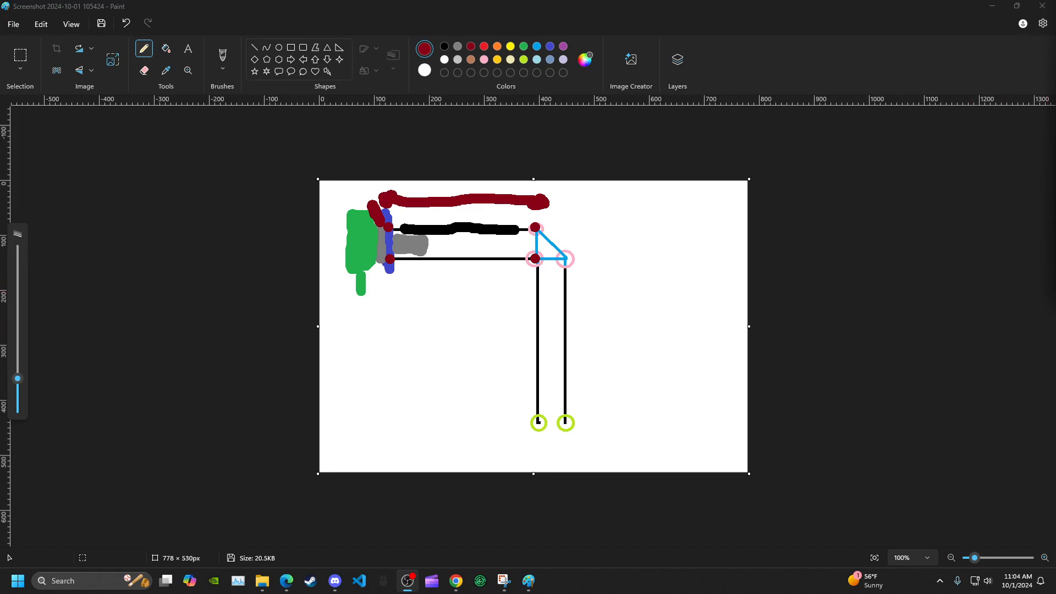
click(822, 344)
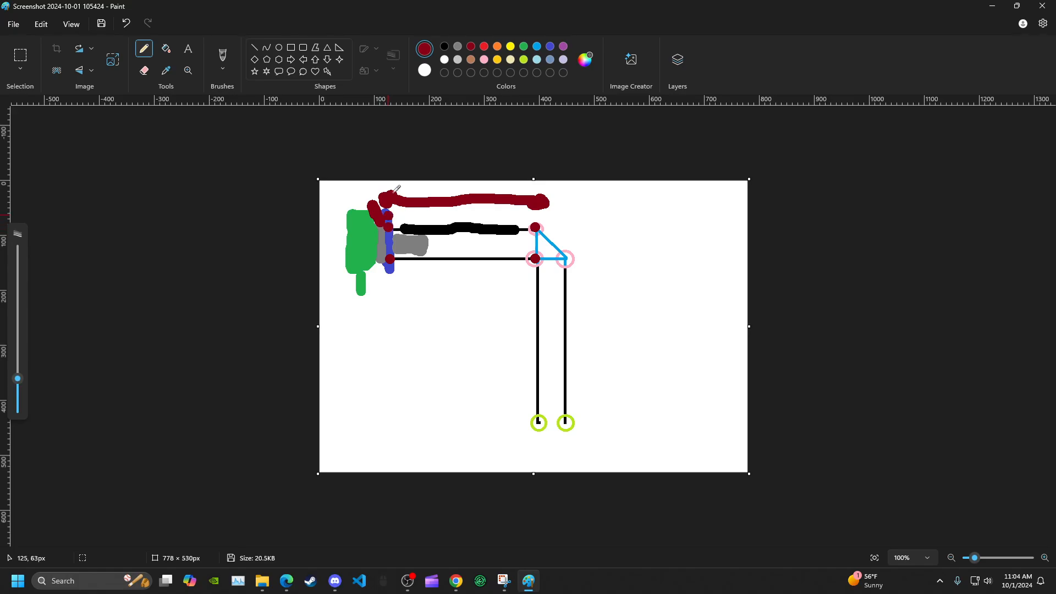
mouse_move(428, 11)
mouse_down()
mouse_move(613, 177)
mouse_move(591, 234)
mouse_move(557, 240)
mouse_move(380, 3)
mouse_up()
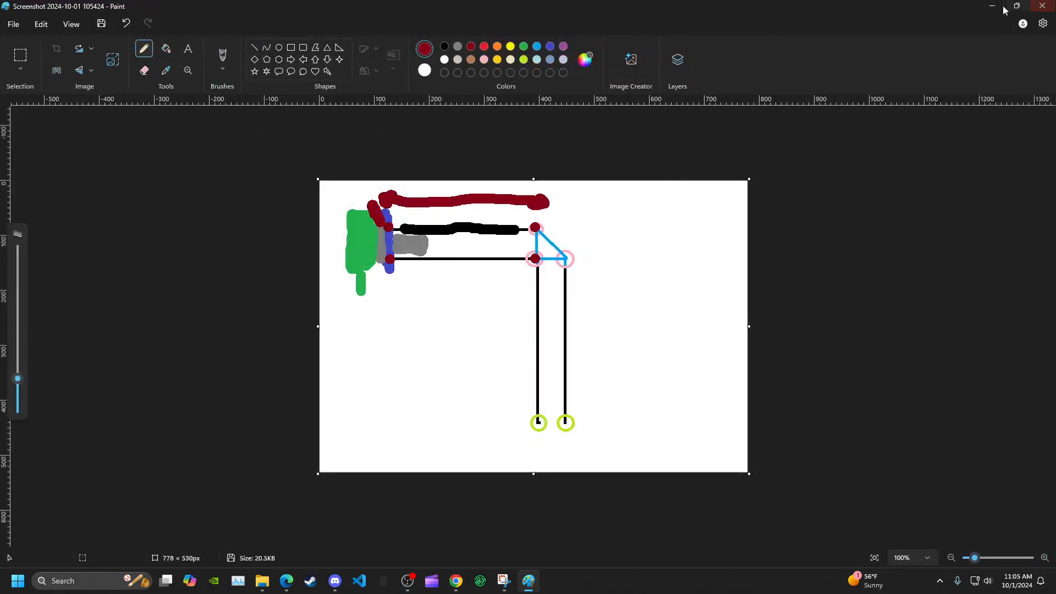
Switch to the Robotic arm part studio in Onshape and examine the wrist's clamp, mounting plate and servo from several angles.
click(992, 7)
scroll(176, 303, down, 1)
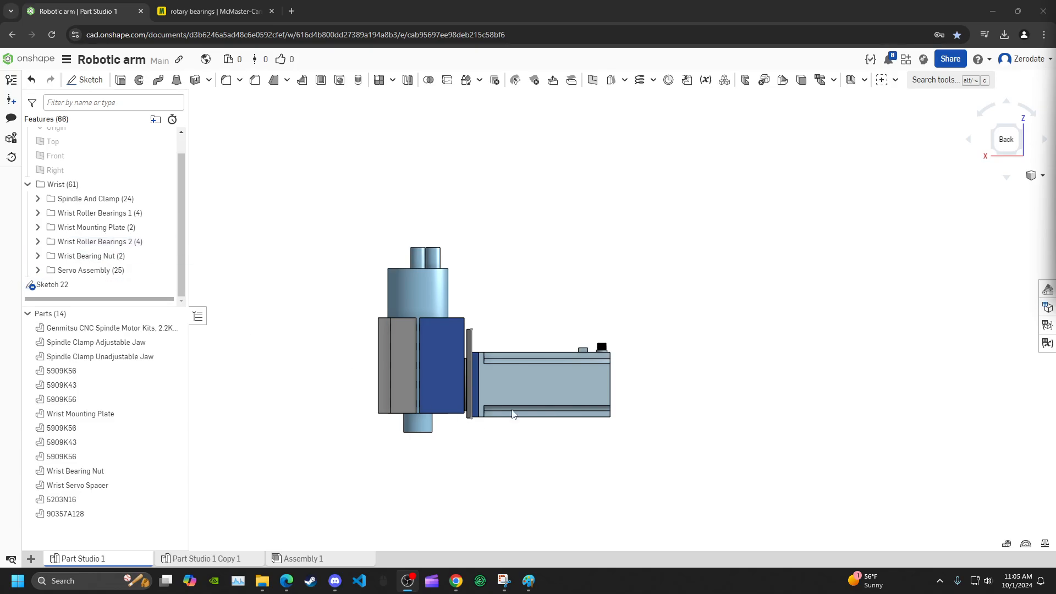
scroll(470, 357, up, 3)
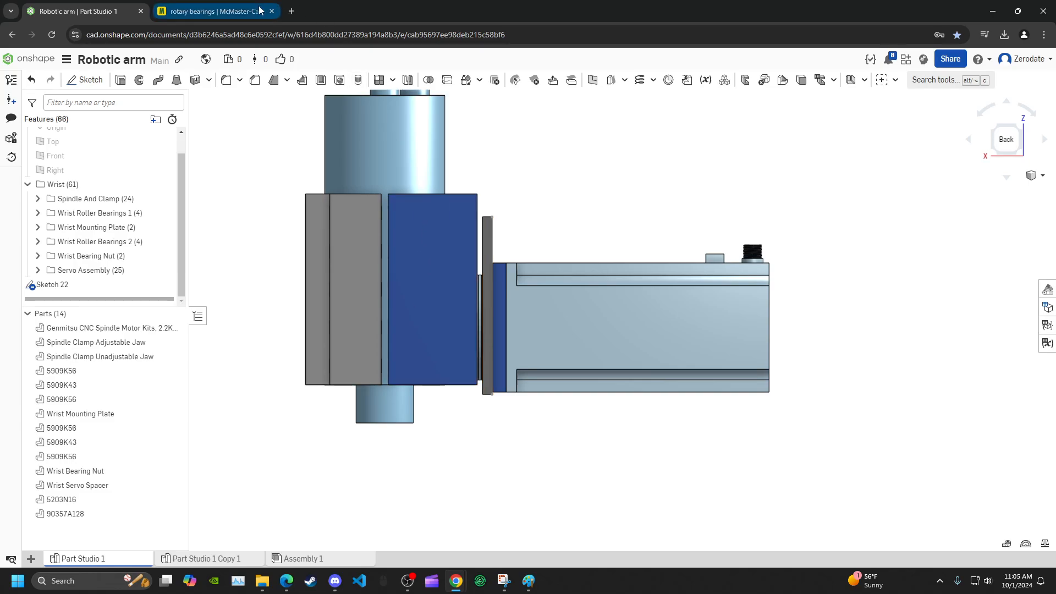
mouse_move(259, 10)
scroll(563, 272, down, 3)
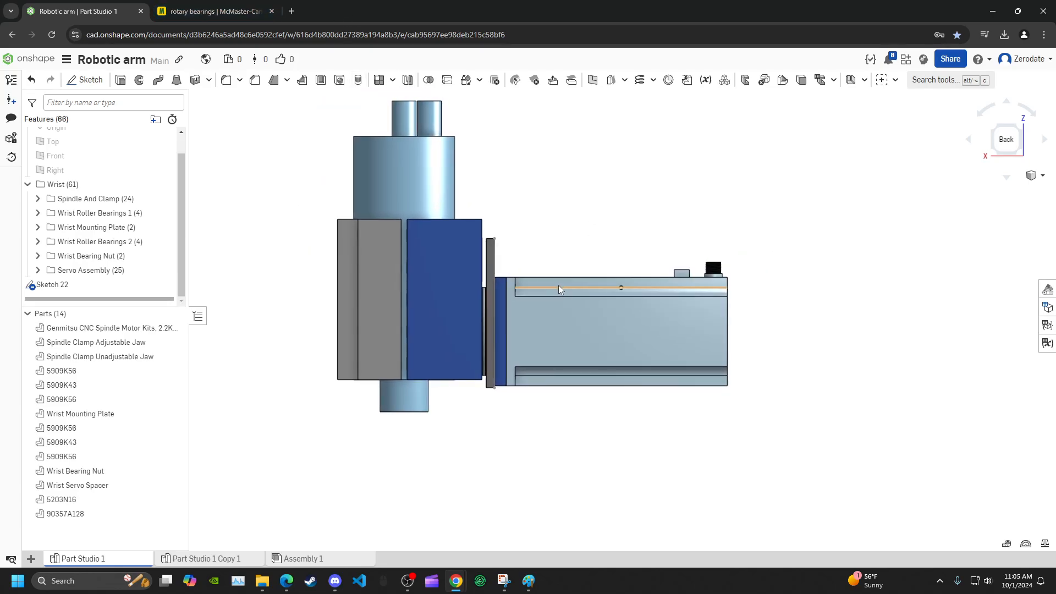
scroll(509, 297, up, 3)
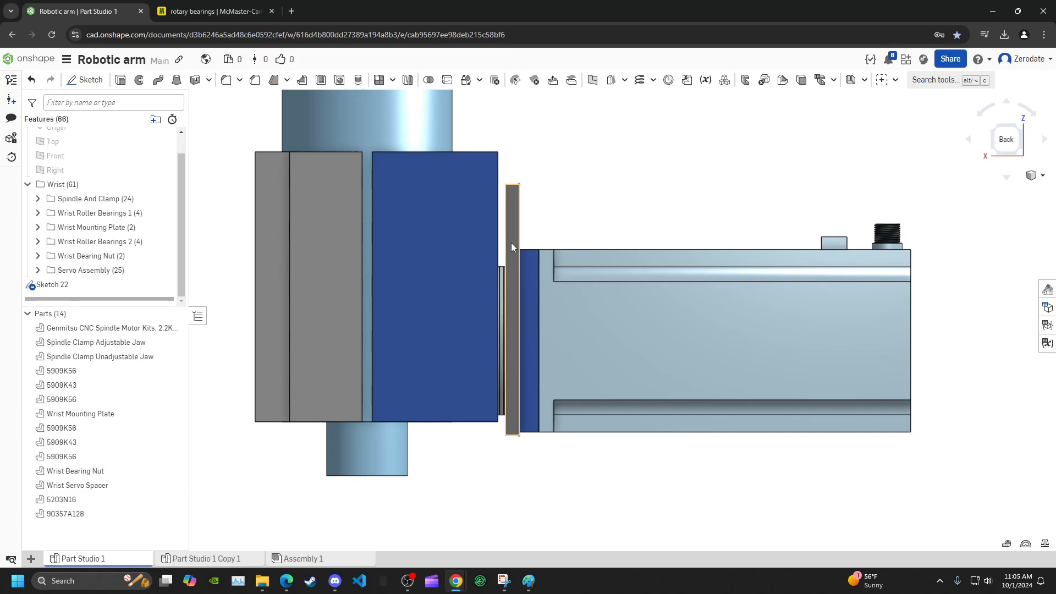
scroll(627, 314, down, 3)
right_drag(630, 317, 623, 335)
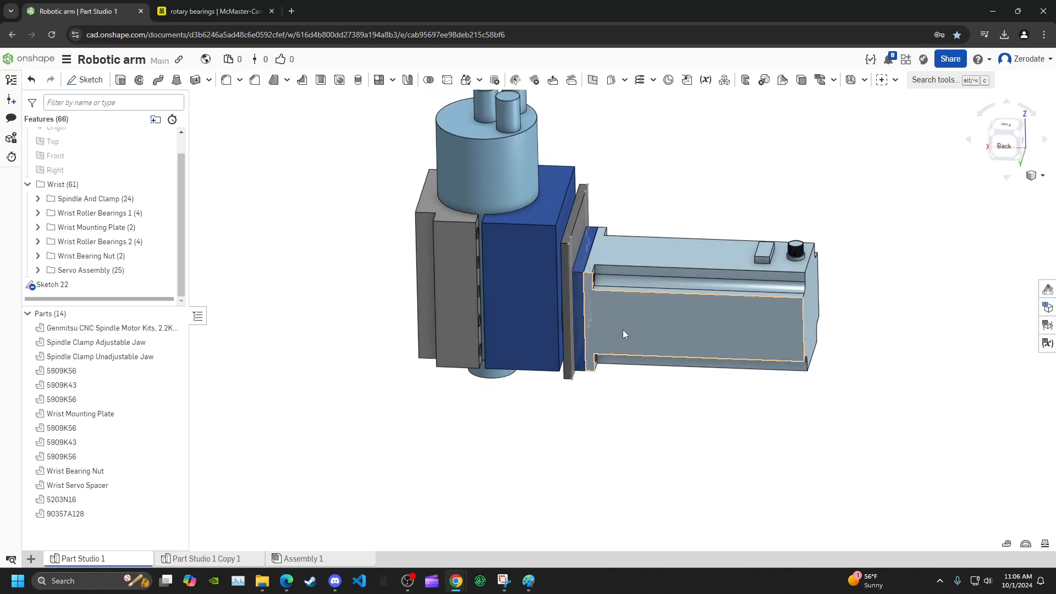
scroll(514, 448, up, 2)
right_drag(512, 444, 515, 423)
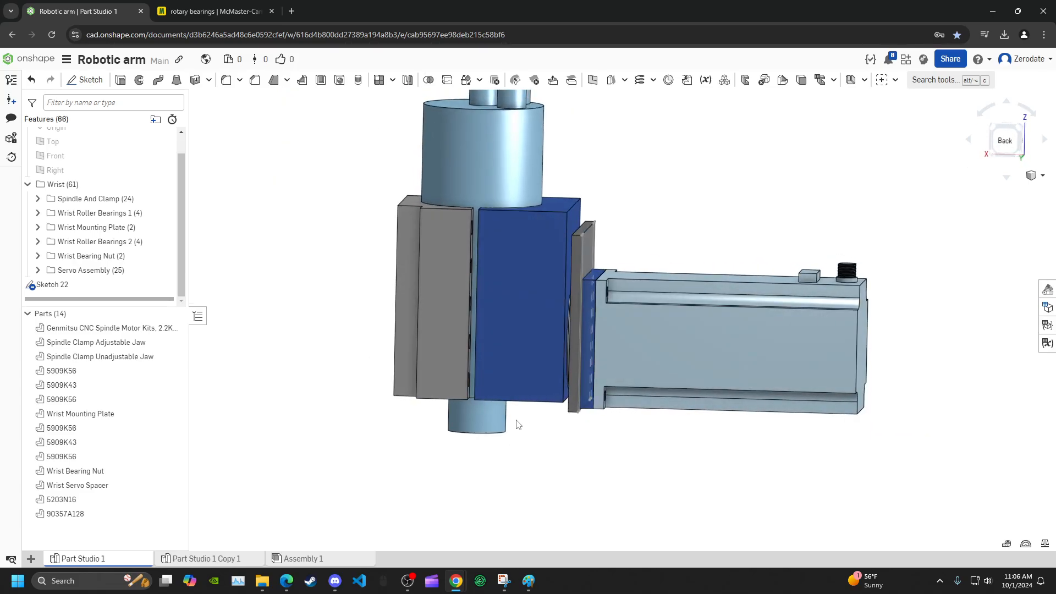
right_drag(424, 238, 453, 209)
Open Sketch 4 of the Spindle Clamp Adjustable Jaw for editing and view it straight on from the bottom.
click(453, 209)
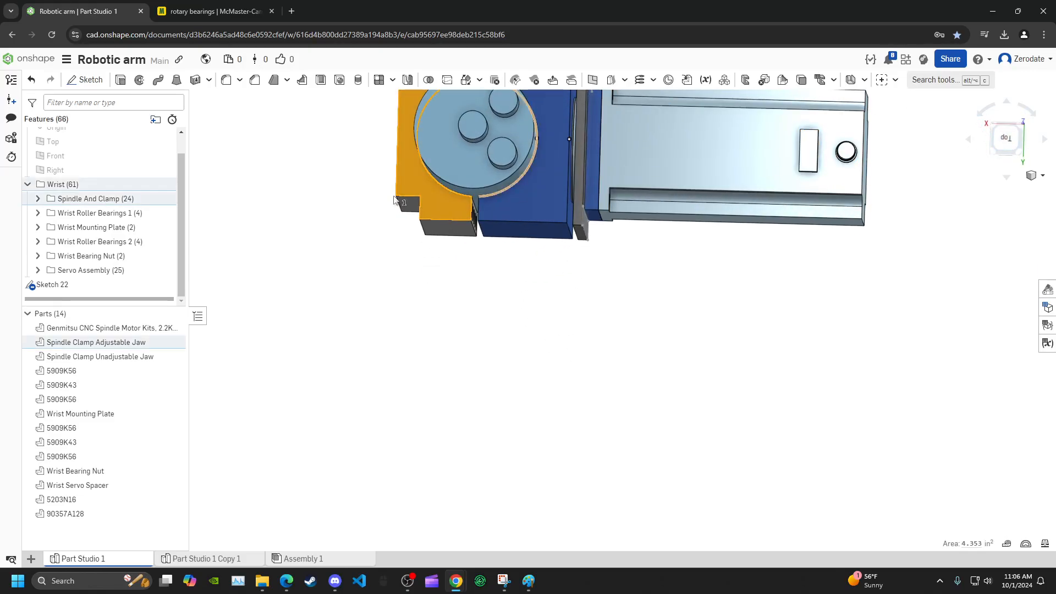
click(37, 199)
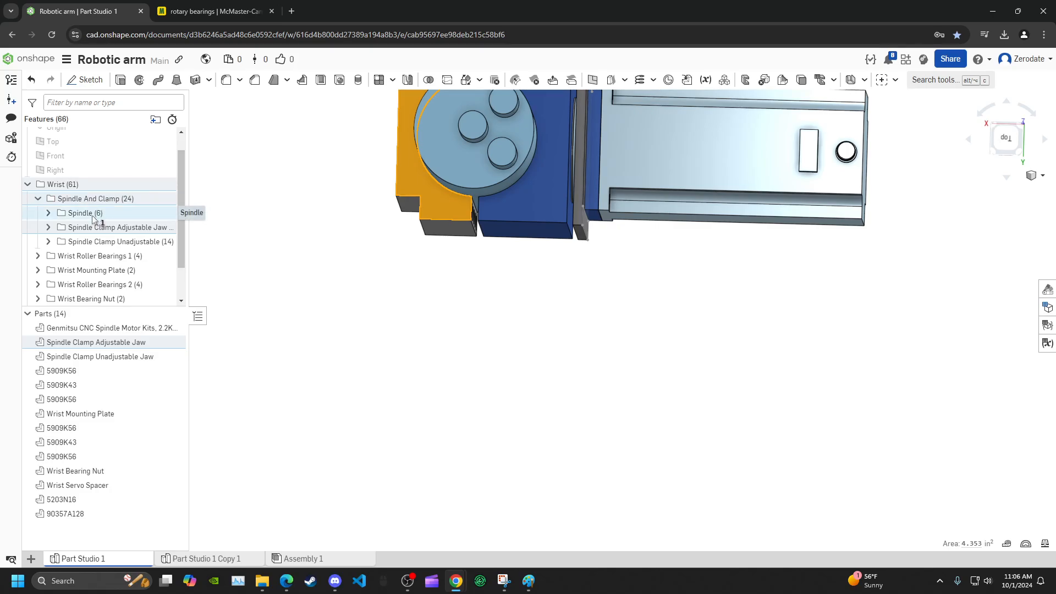
click(48, 227)
mouse_move(410, 371)
right_down()
mouse_move(419, 324)
mouse_move(407, 292)
right_up()
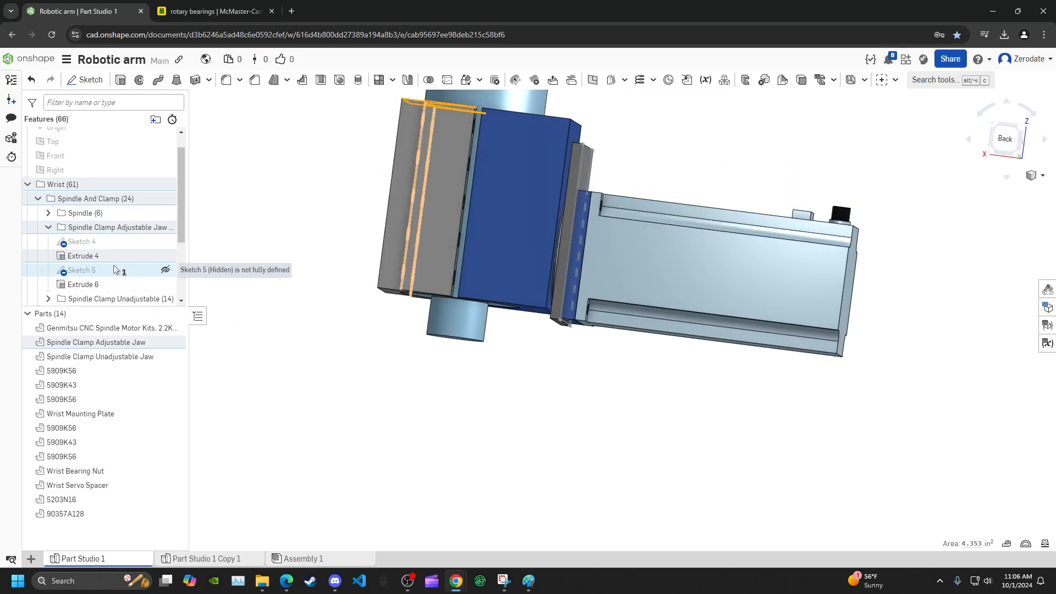
double_click(95, 243)
right_drag(568, 488, 679, 333)
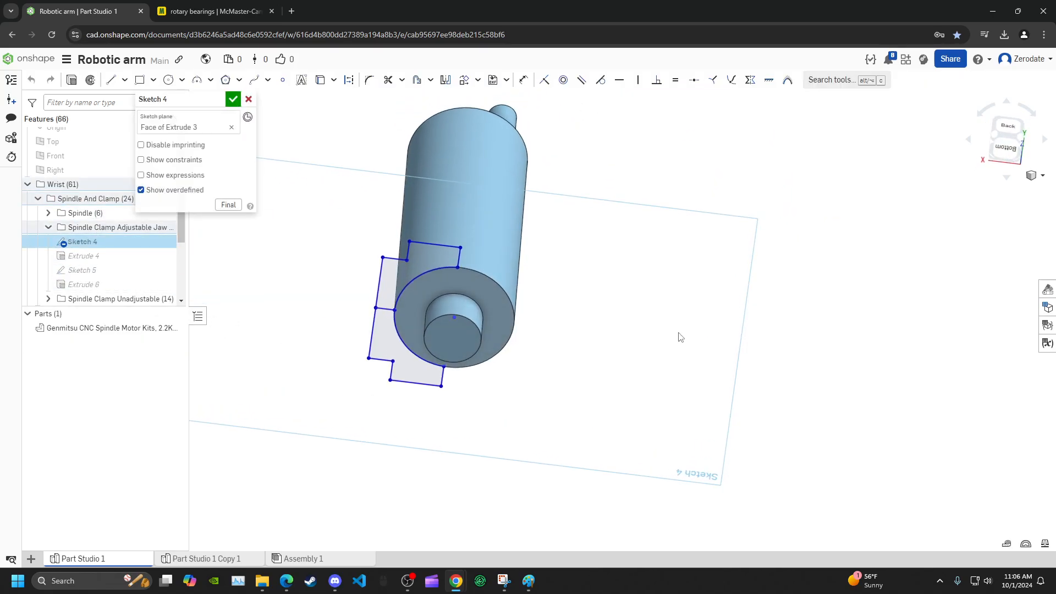
click(1003, 146)
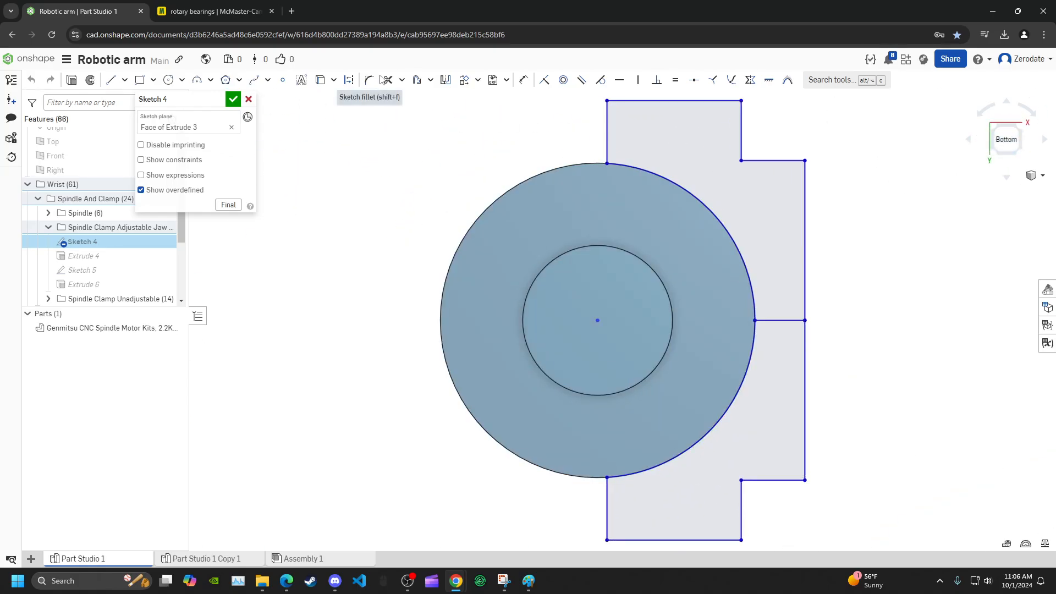
Dimension the vertical edge of the jaw's upper flange next to the spindle circle in Sketch 4.
click(524, 79)
click(606, 129)
click(627, 137)
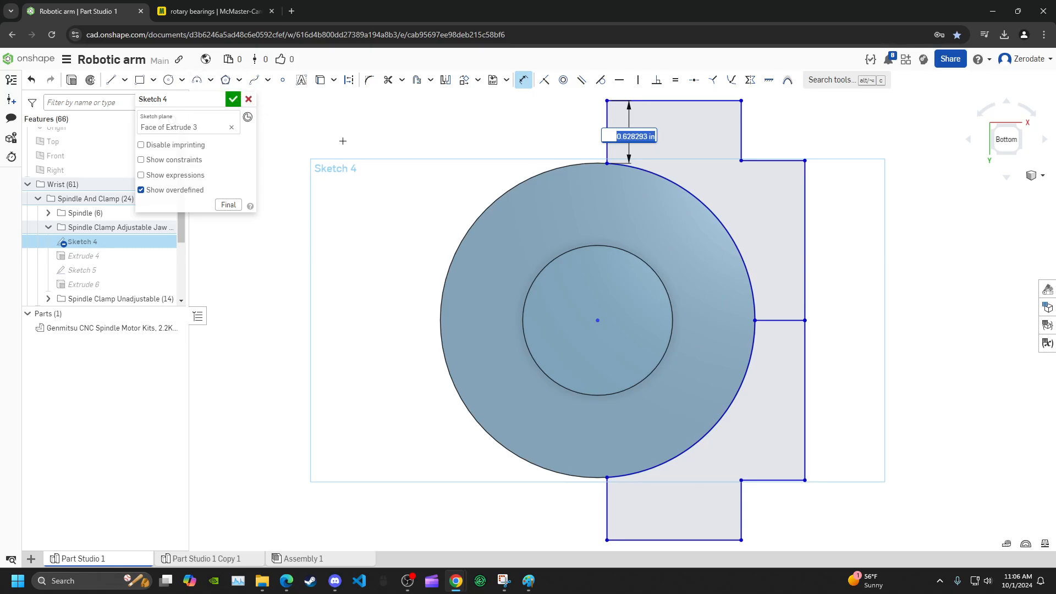
scroll(370, 217, up, 2)
mouse_move(426, 136)
middle_down()
mouse_move(370, 217)
mouse_move(330, 215)
middle_up()
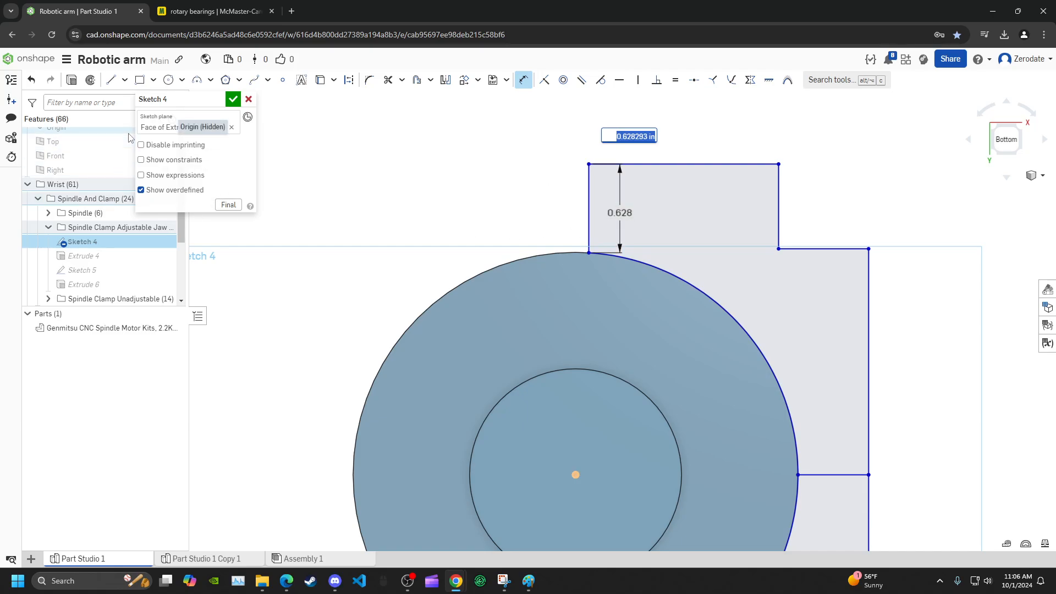
Draw an 11/16 in vertical line from the spindle circle up along the flange's edge.
click(111, 80)
click(588, 253)
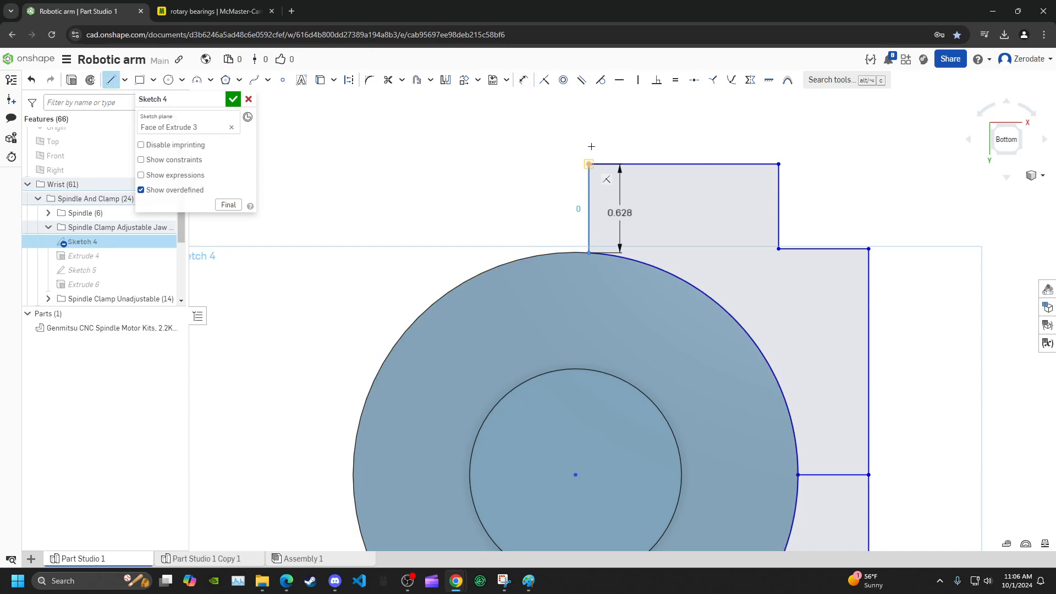
click(590, 141)
text(11/1)
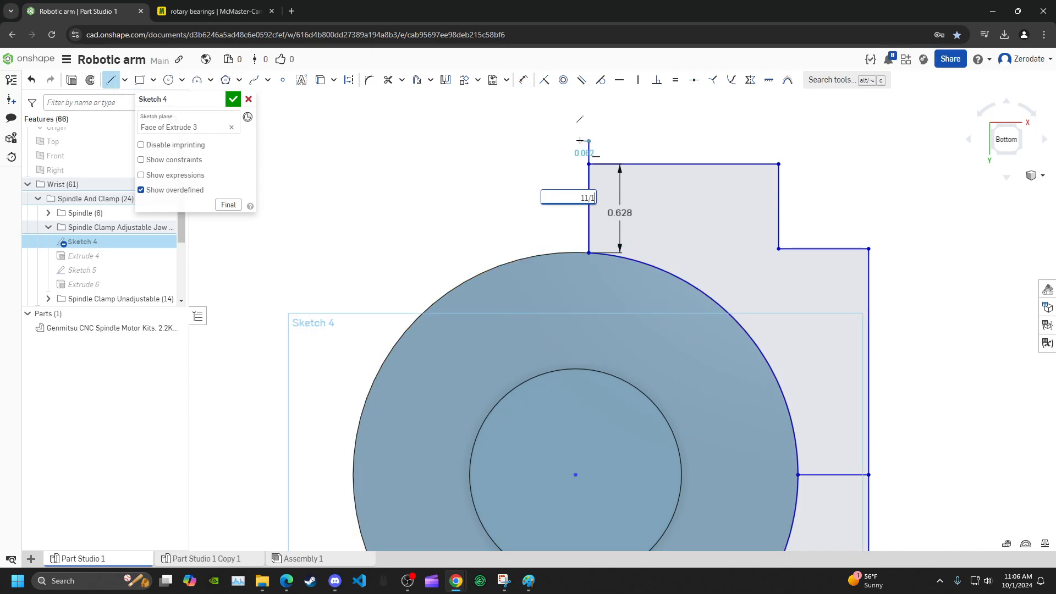
text(6)
key(Return)
Delete the 11/16 in line and discard all edits to Sketch 4.
key(t)
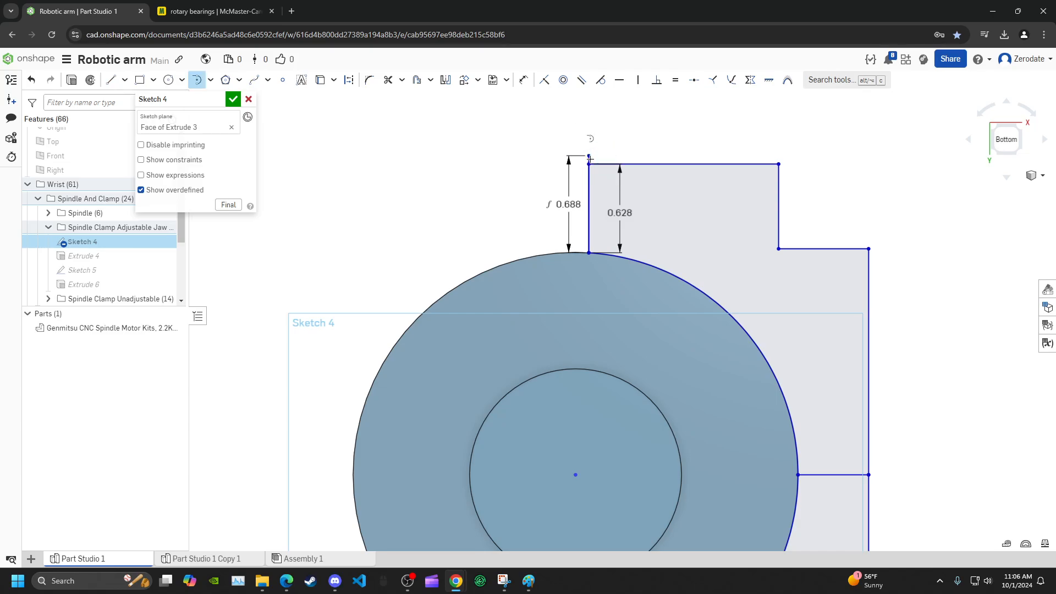
click(589, 156)
key(Escape)
key(Delete)
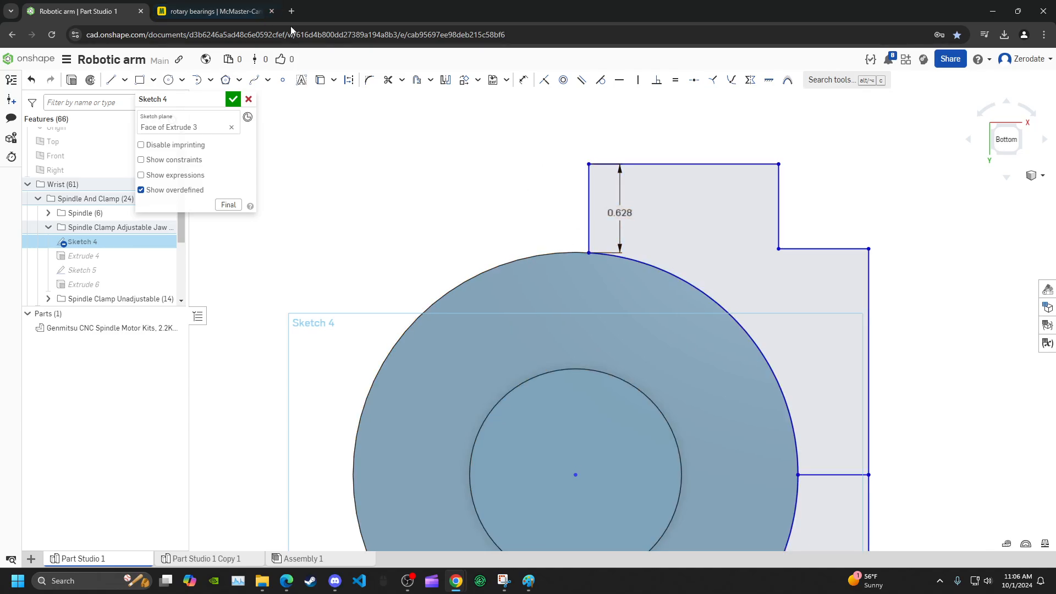
click(249, 99)
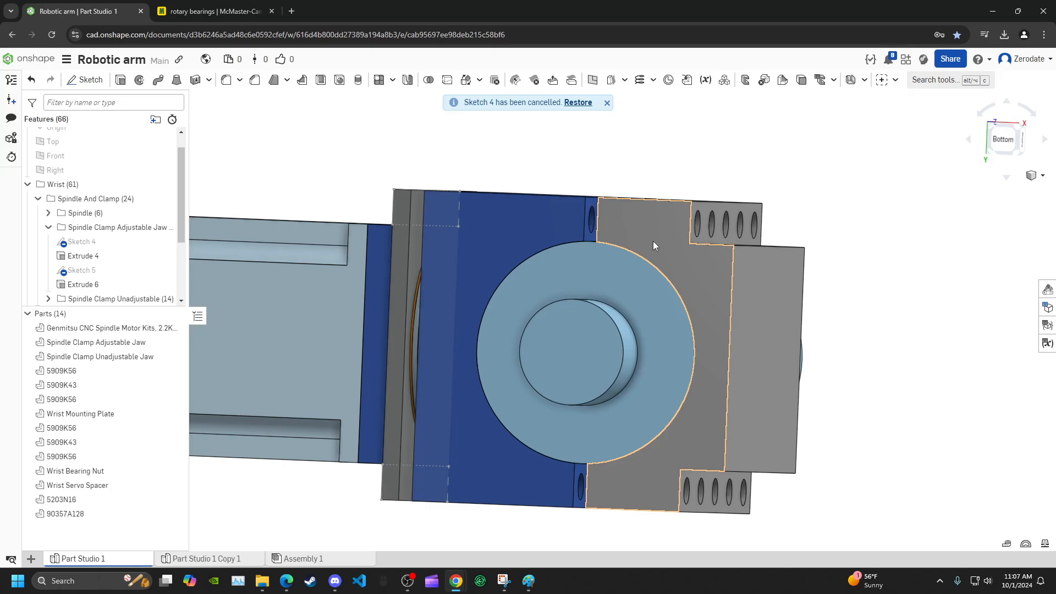
Collapse the Spindle Clamp Adjustable Jaw folder and open Sketch 22 at the wrist mounting plate for editing.
right_drag(660, 275, 664, 305)
scroll(82, 209, down, 2)
scroll(49, 242, up, 3)
click(48, 239)
scroll(55, 259, down, 2)
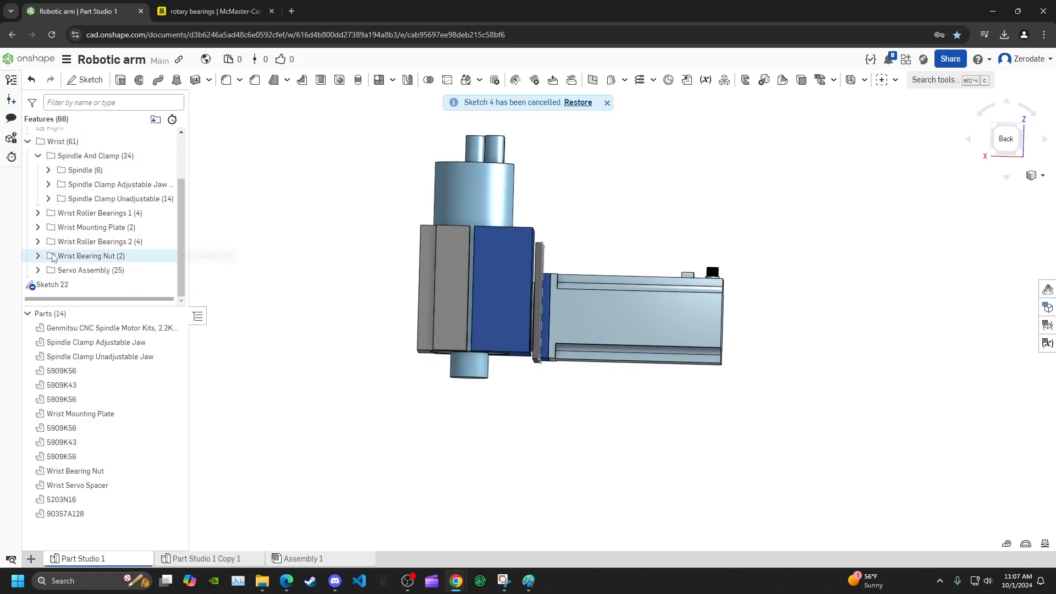
scroll(474, 257, up, 4)
right_drag(476, 259, 459, 278)
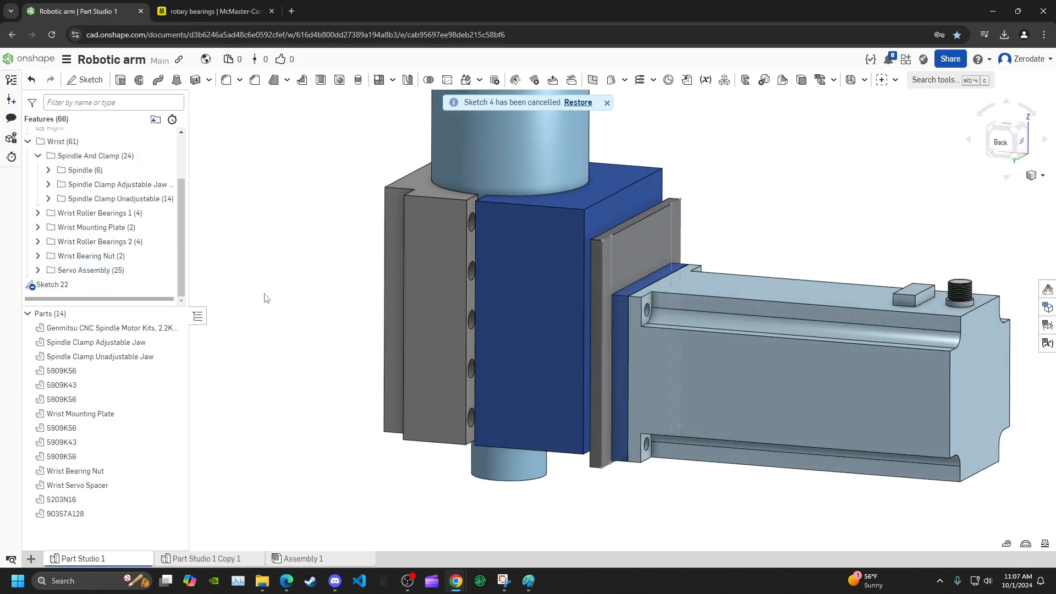
double_click(55, 284)
scroll(462, 257, down, 2)
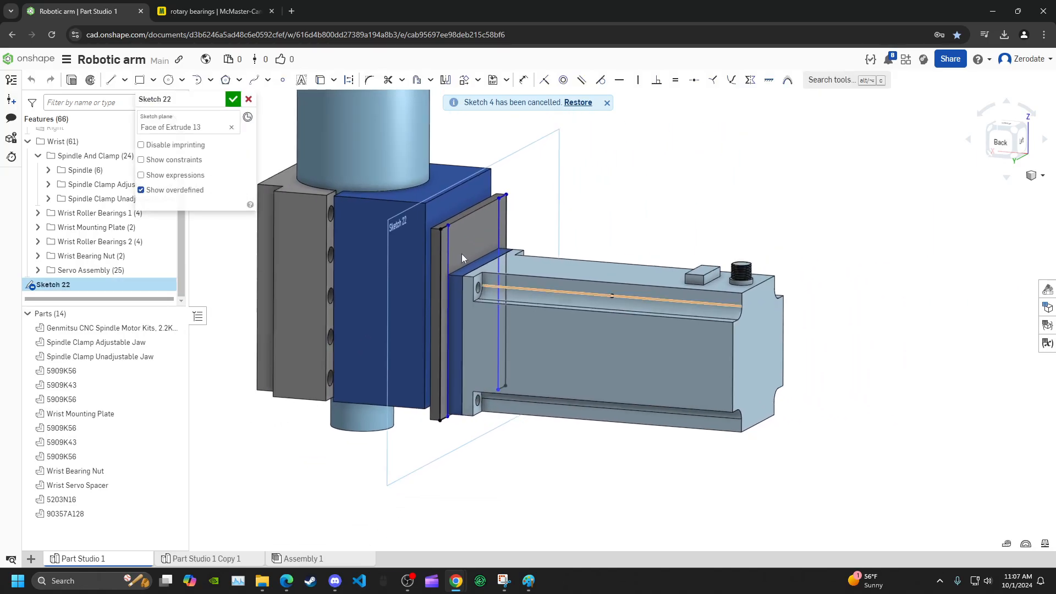
Cancel the edit of Sketch 22 and turn the wrist assembly to its back view.
click(248, 99)
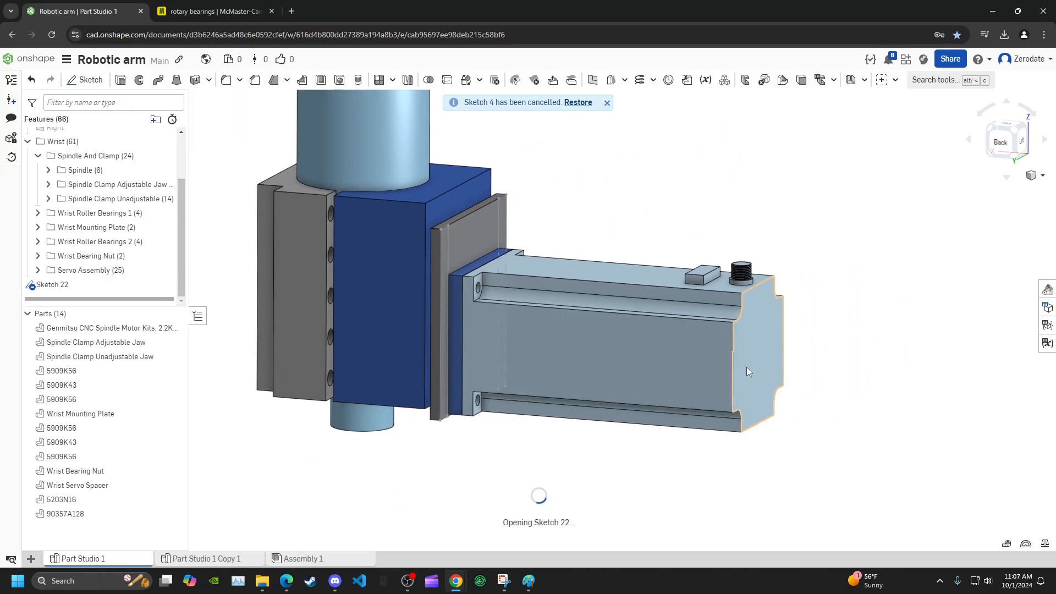
middle_drag(653, 361, 701, 285)
mouse_move(702, 284)
right_down()
mouse_move(710, 269)
mouse_move(699, 268)
right_up()
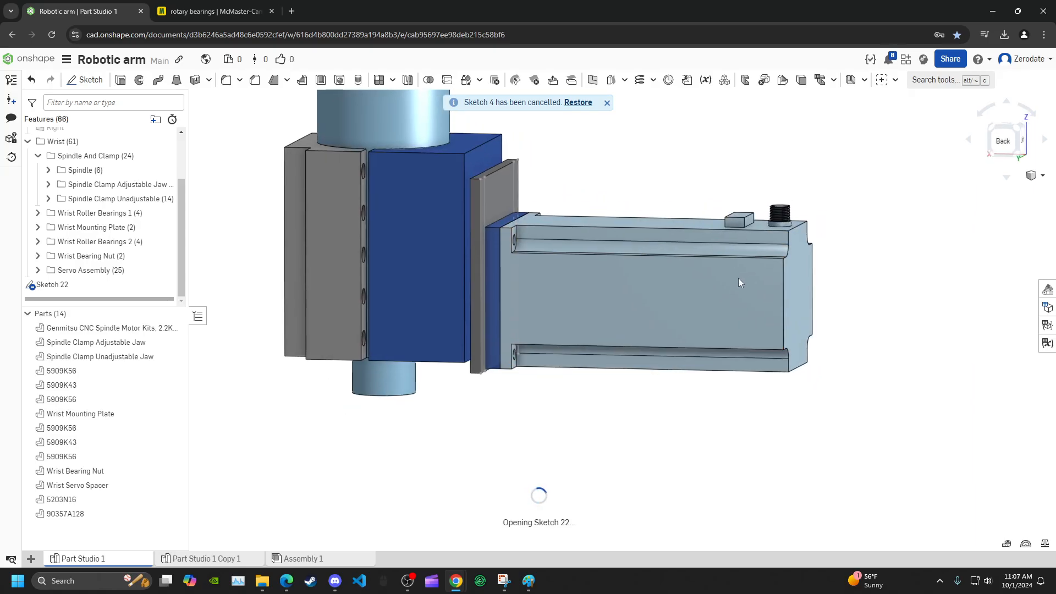
click(997, 137)
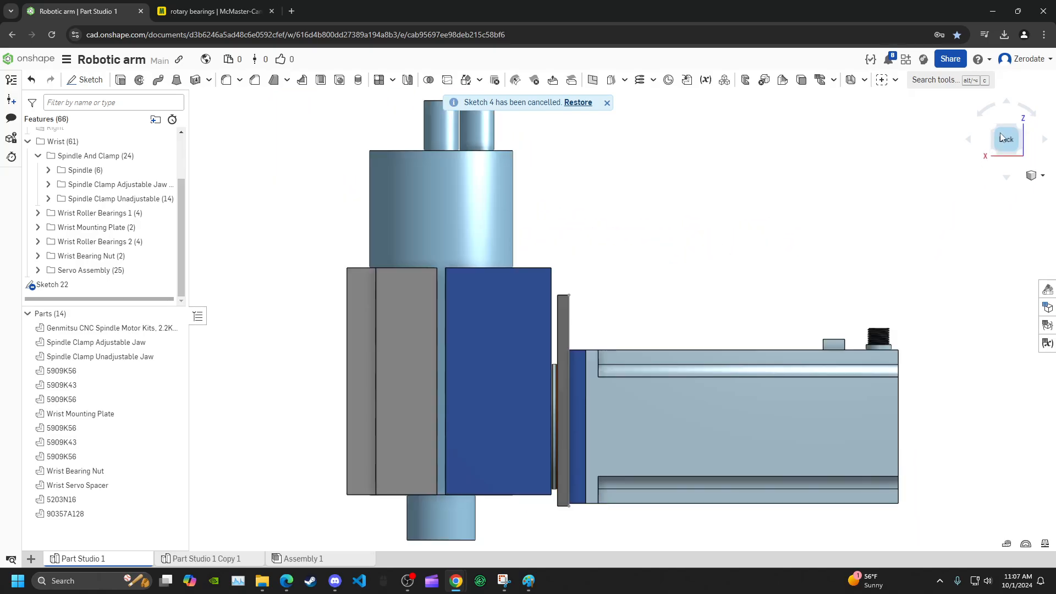
Examine how the spindle clamp, wrist mounting plate and servo line up, from the back and from oblique angles.
scroll(722, 297, down, 1)
middle_drag(722, 297, 640, 274)
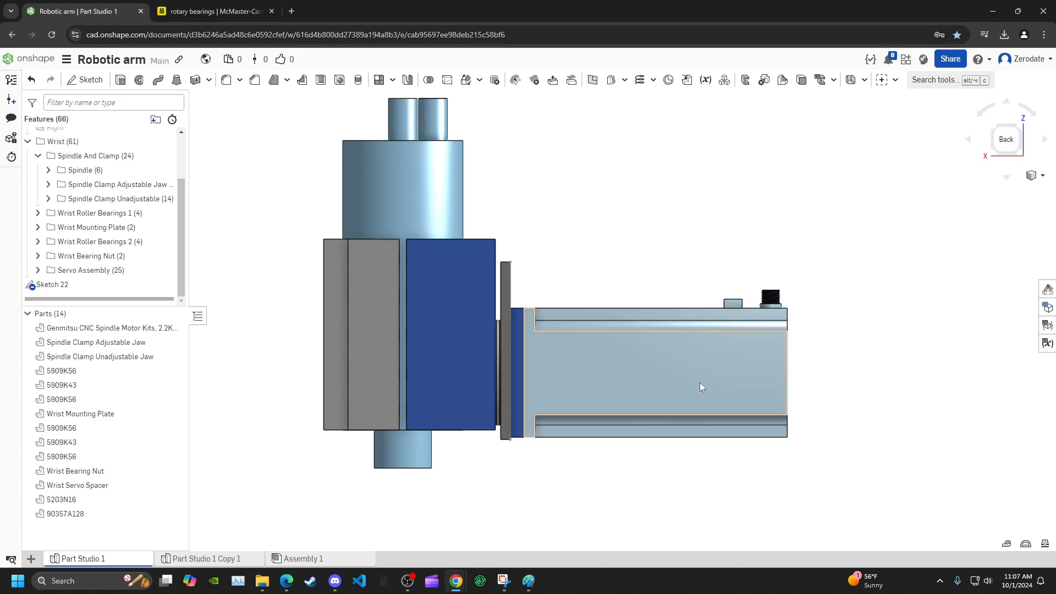
middle_drag(764, 339, 564, 309)
scroll(564, 309, down, 2)
right_drag(559, 308, 536, 309)
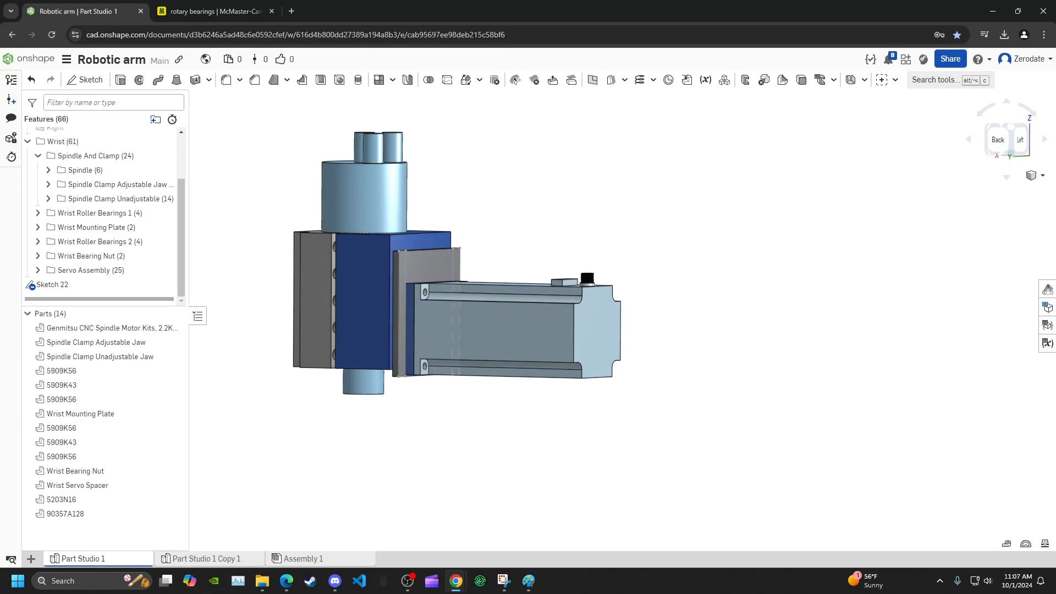
click(1005, 139)
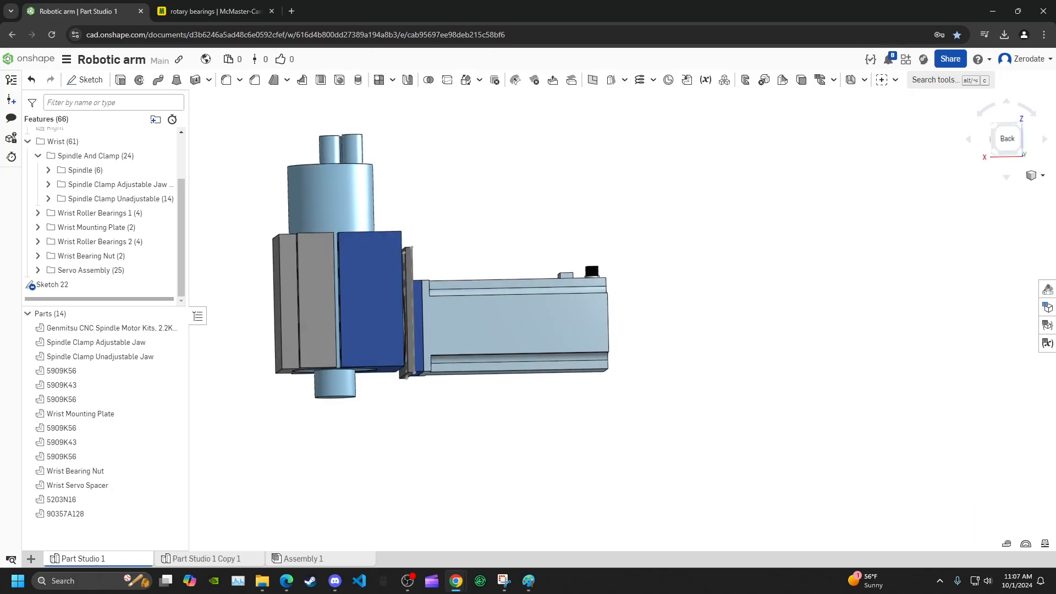
scroll(742, 298, down, 2)
middle_drag(747, 304, 705, 244)
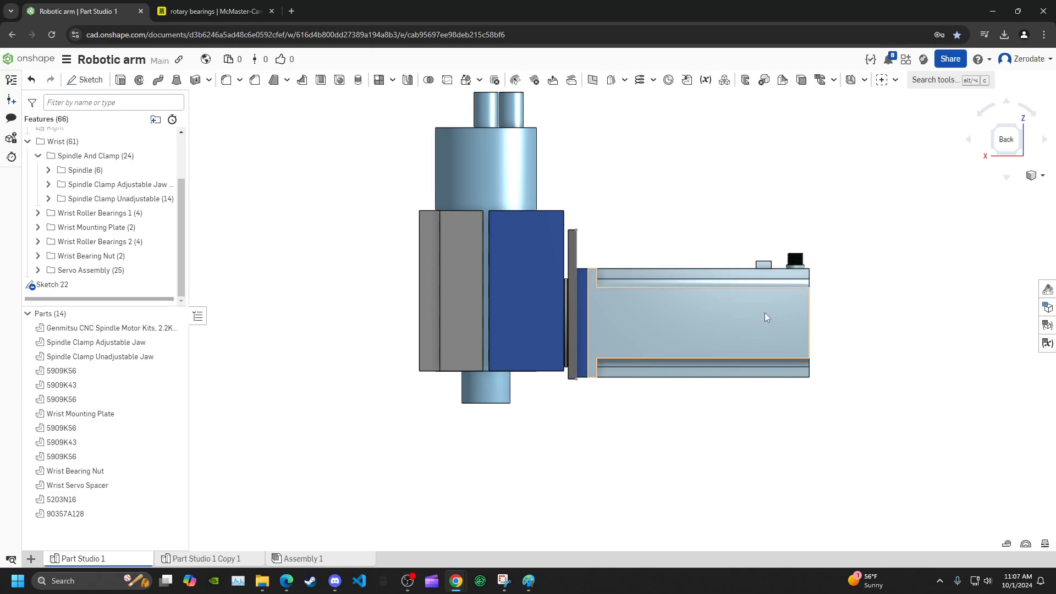
middle_drag(757, 298, 709, 303)
scroll(707, 303, down, 2)
mouse_move(707, 303)
right_down()
mouse_move(695, 306)
mouse_move(704, 299)
right_up()
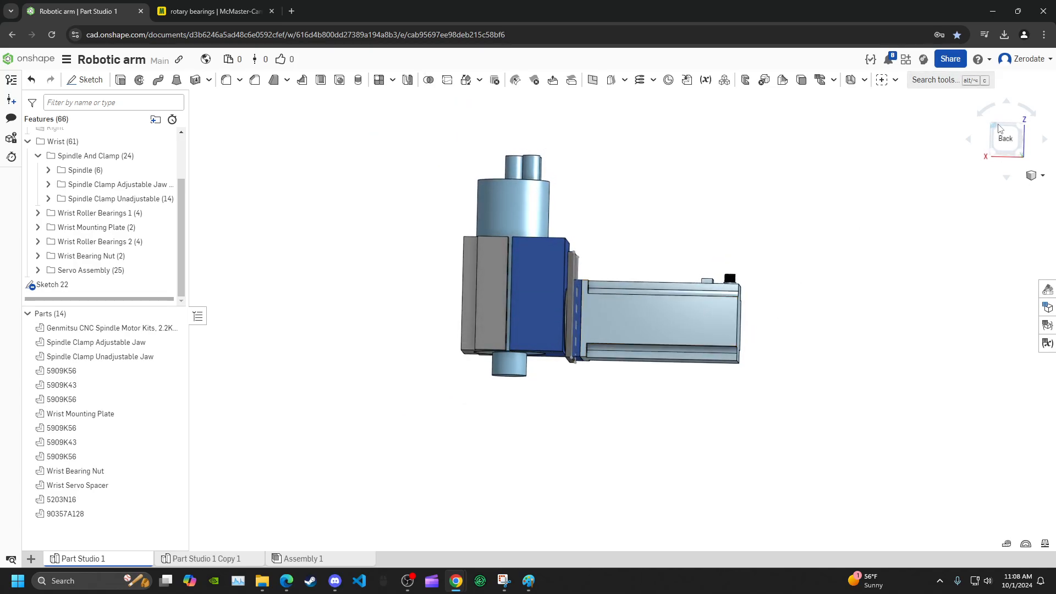
scroll(729, 280, up, 1)
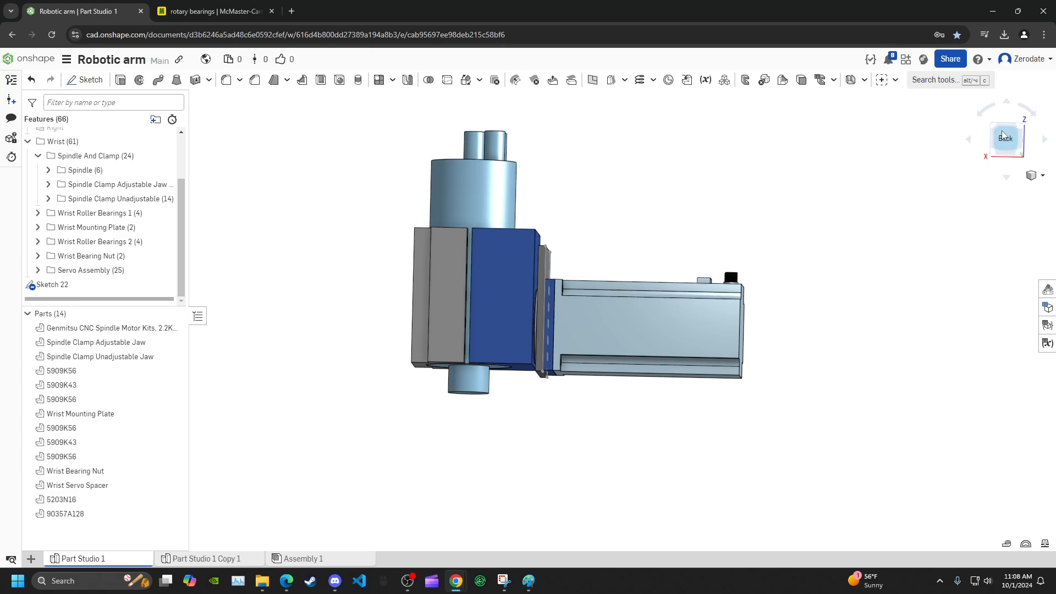
scroll(575, 300, up, 1)
middle_drag(575, 300, 496, 251)
middle_drag(397, 256, 405, 346)
Capture a screenshot of the wrist assembly in its back view and open it in Paint.
click(1015, 137)
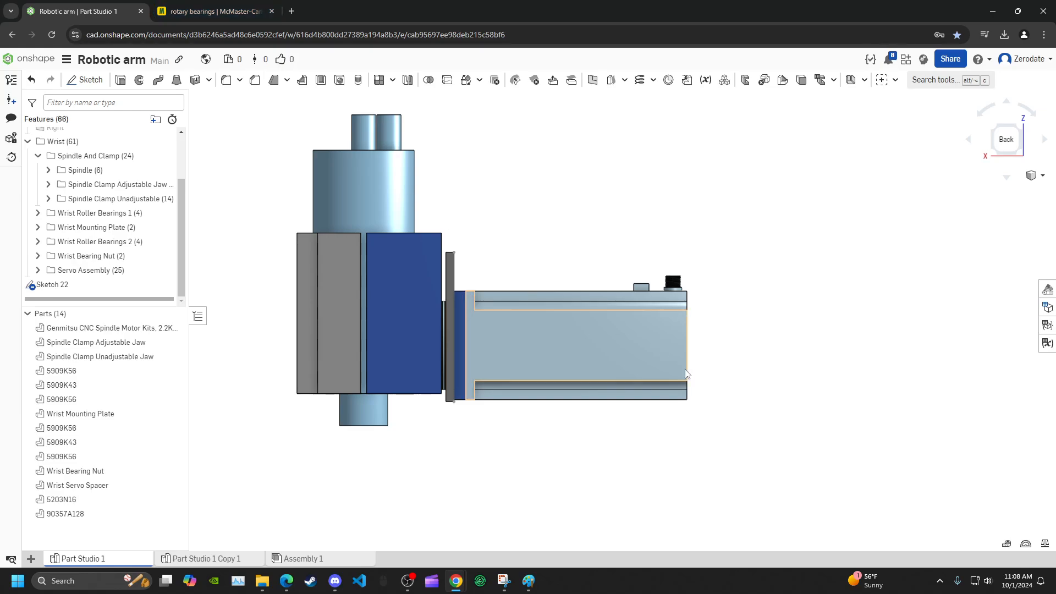
scroll(928, 483, down, 2)
key(super+shift+s)
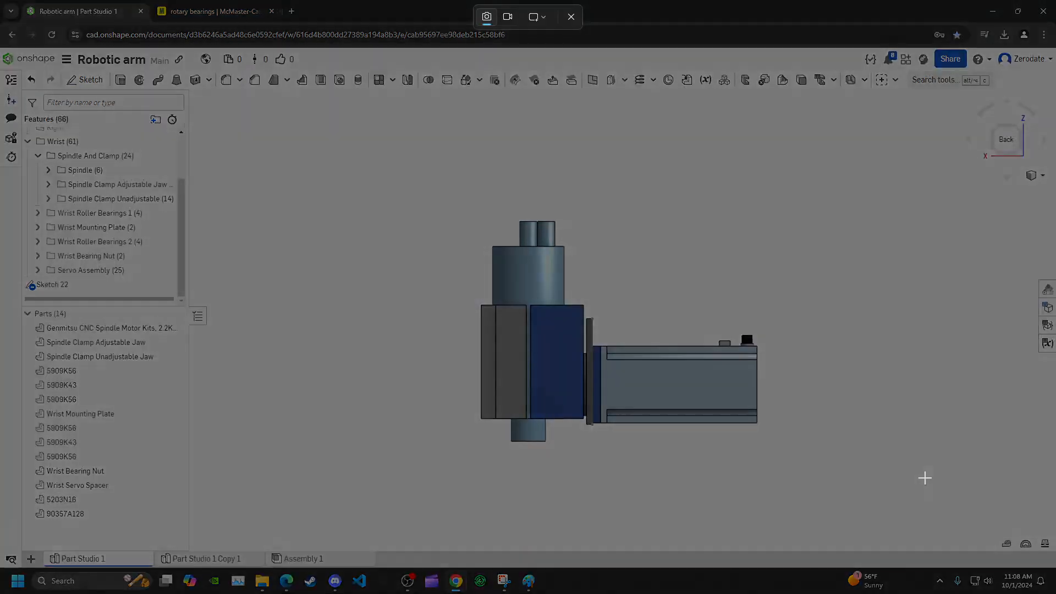
drag(446, 189, 798, 474)
mouse_move(530, 583)
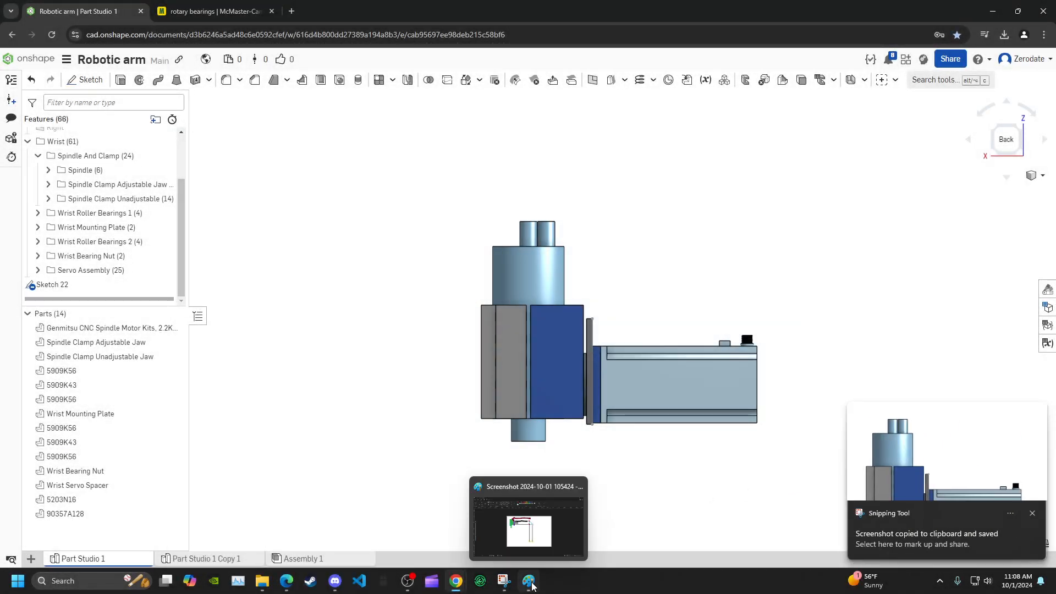
click(528, 525)
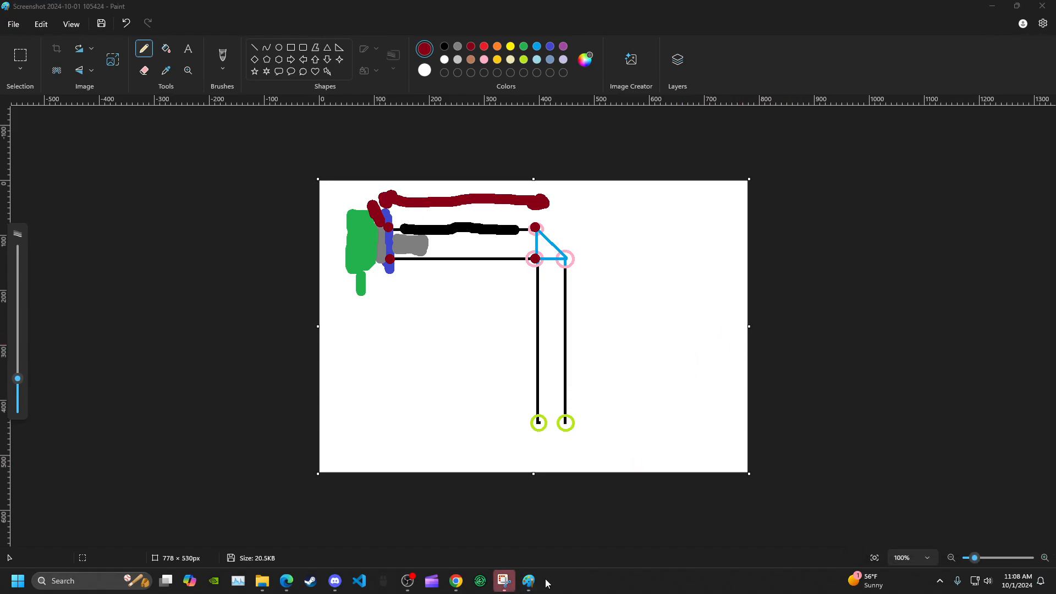
mouse_move(504, 580)
click(515, 537)
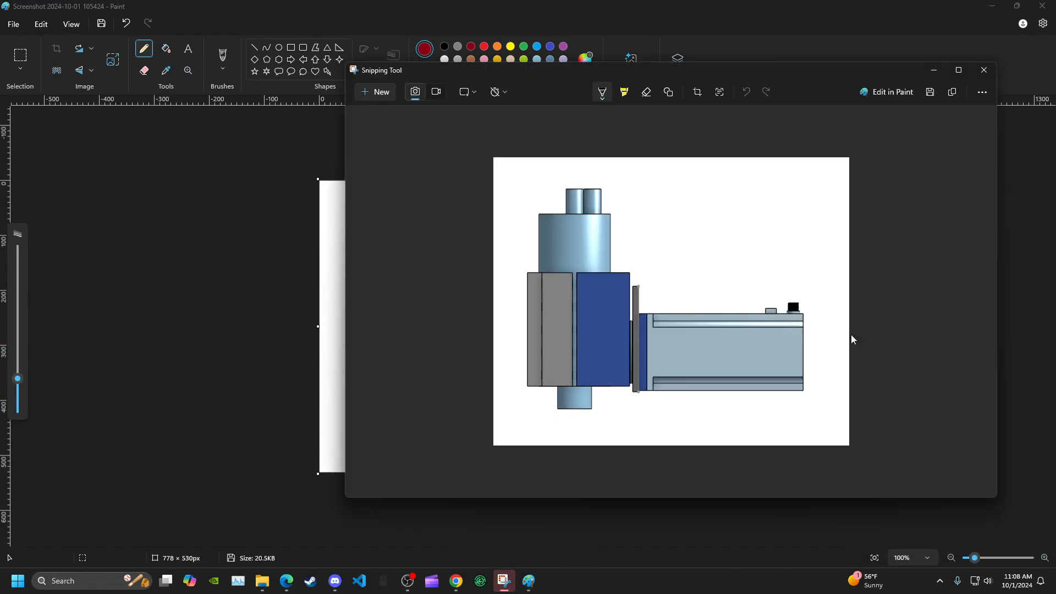
click(907, 97)
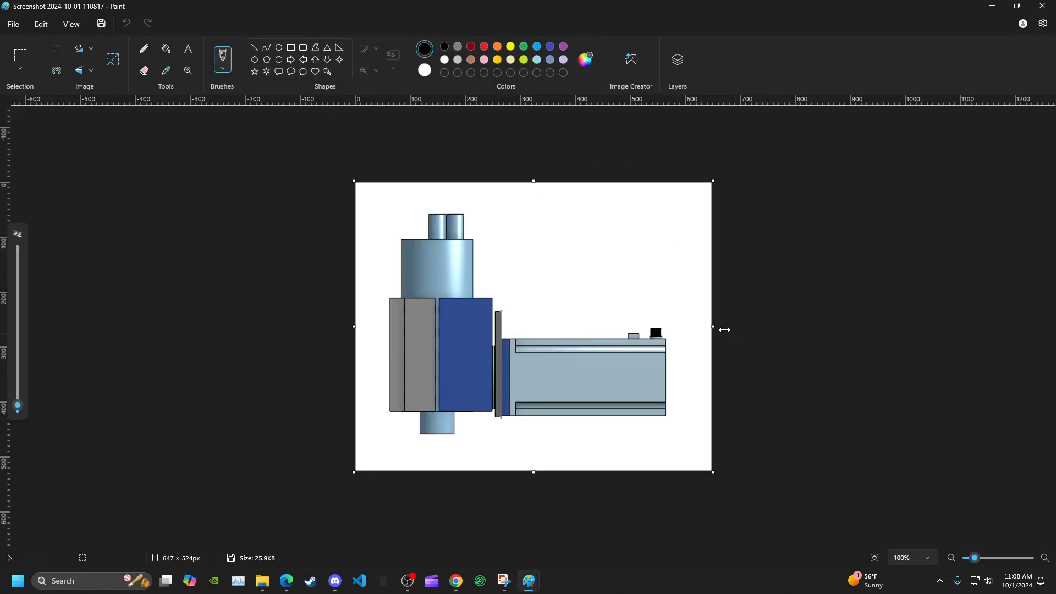
Enlarge the screenshot's canvas to 1322 × 603 px, adding white space beyond the servo's rear end.
drag(714, 179, 1006, 154)
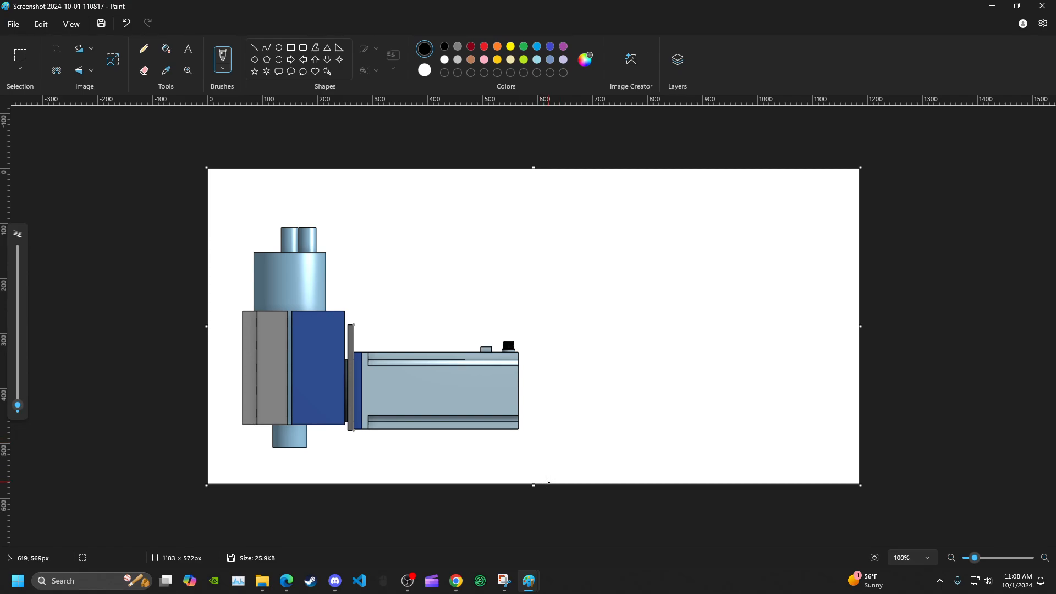
drag(534, 485, 536, 500)
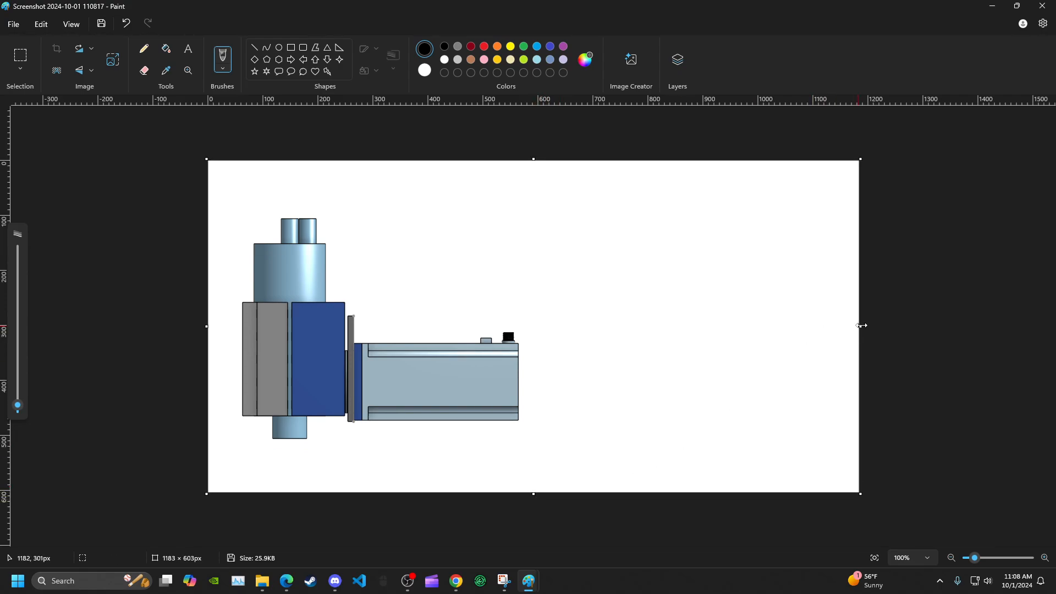
drag(860, 325, 942, 325)
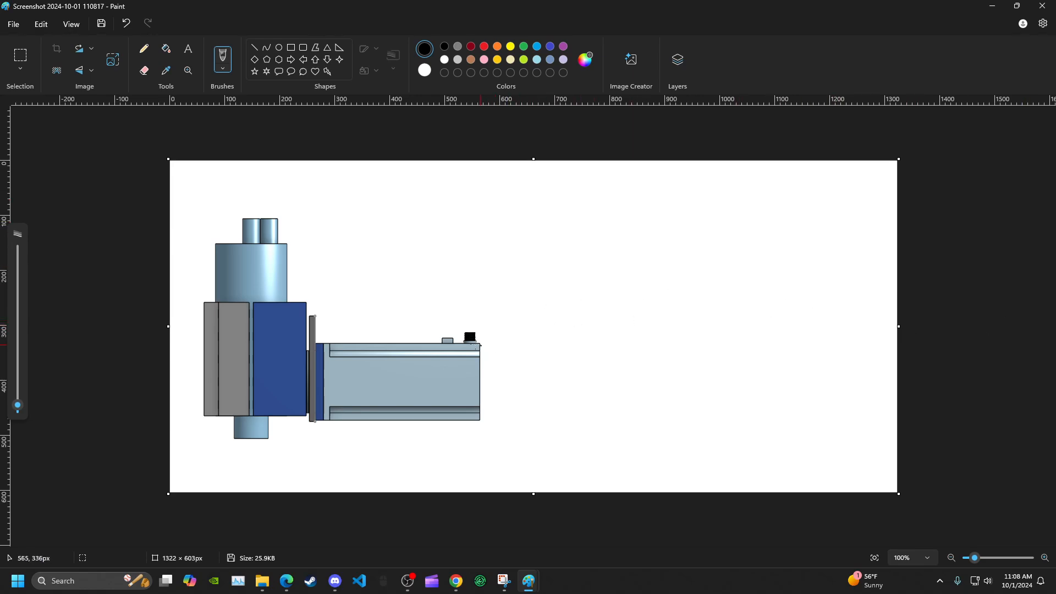
ctrl+scroll(377, 323, up, 1)
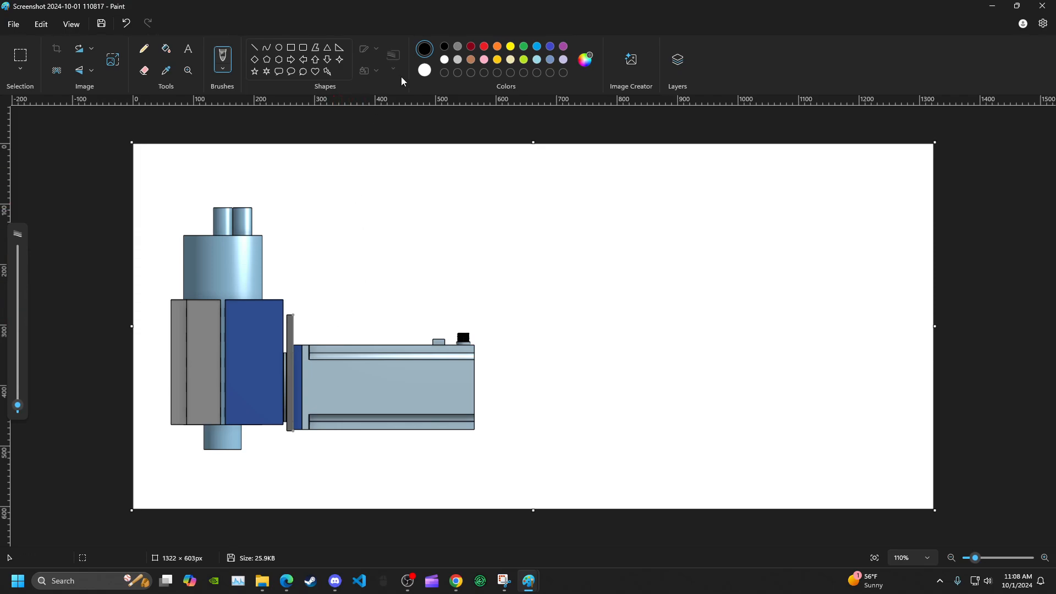
Draw two pink circles, about 34 px wide, above and below the servo's front end next to the mounting plate.
click(279, 48)
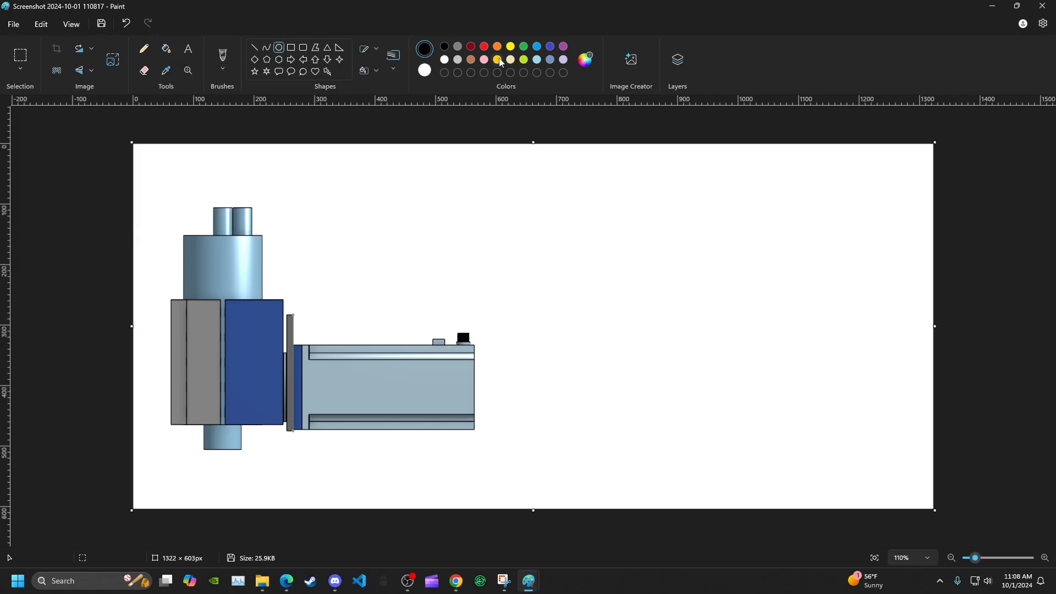
click(483, 59)
drag(304, 318, 327, 339)
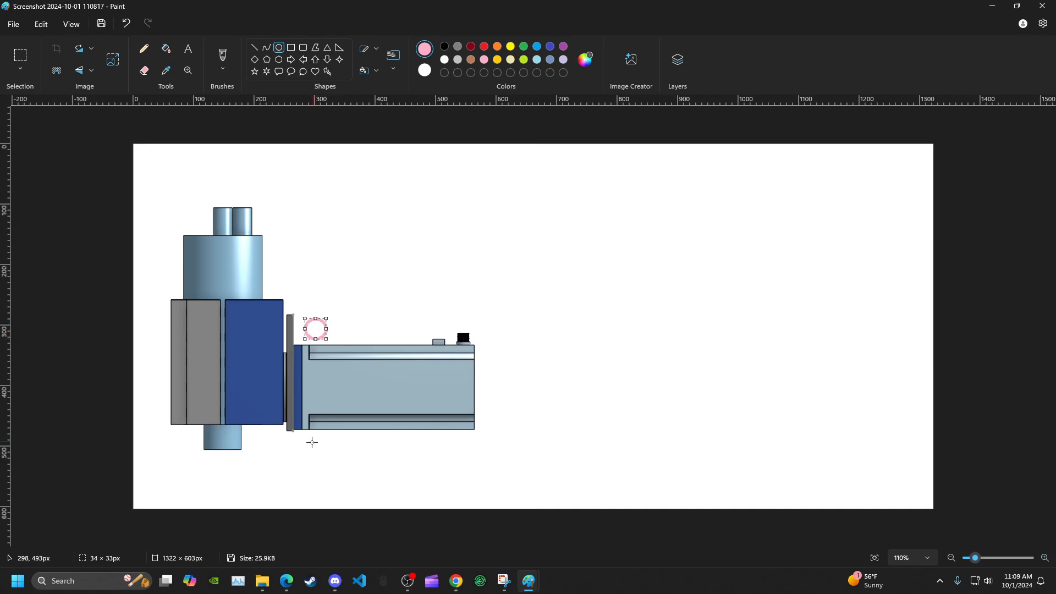
drag(302, 433, 325, 450)
drag(313, 434, 314, 443)
click(408, 306)
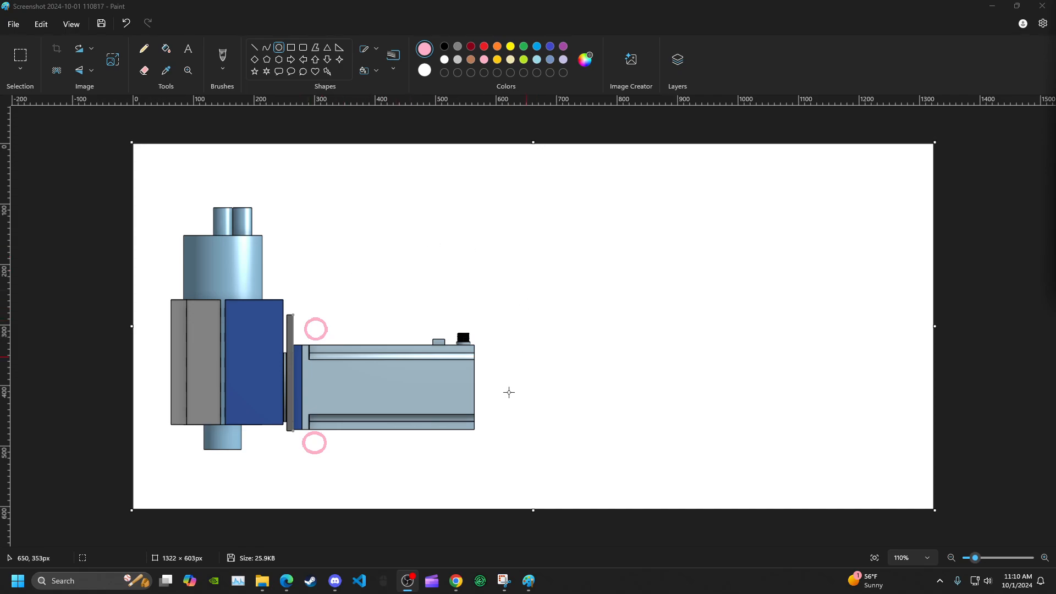
Extend the canvas to 1322 × 801 px and draw a lime rectangle about 700 × 33 px along the servo from each pink circle.
drag(531, 514, 533, 588)
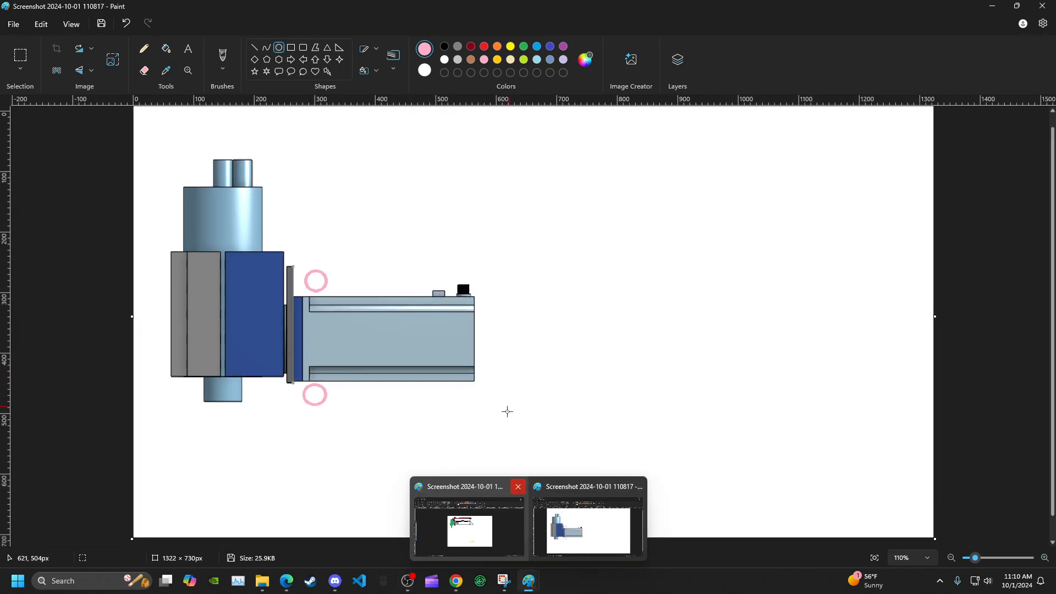
drag(532, 536, 532, 575)
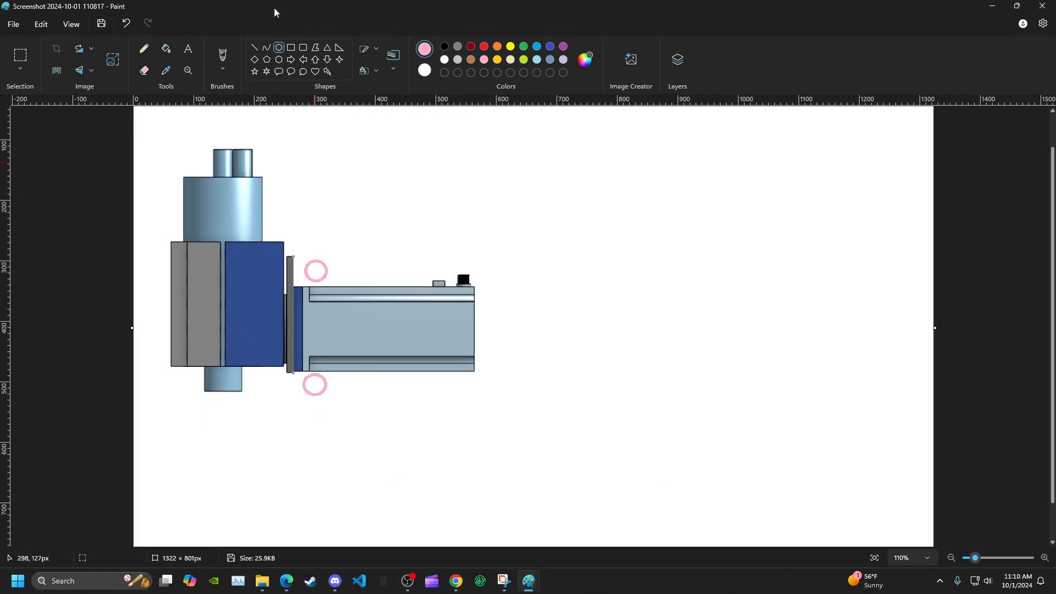
click(524, 59)
click(291, 48)
drag(315, 375, 735, 395)
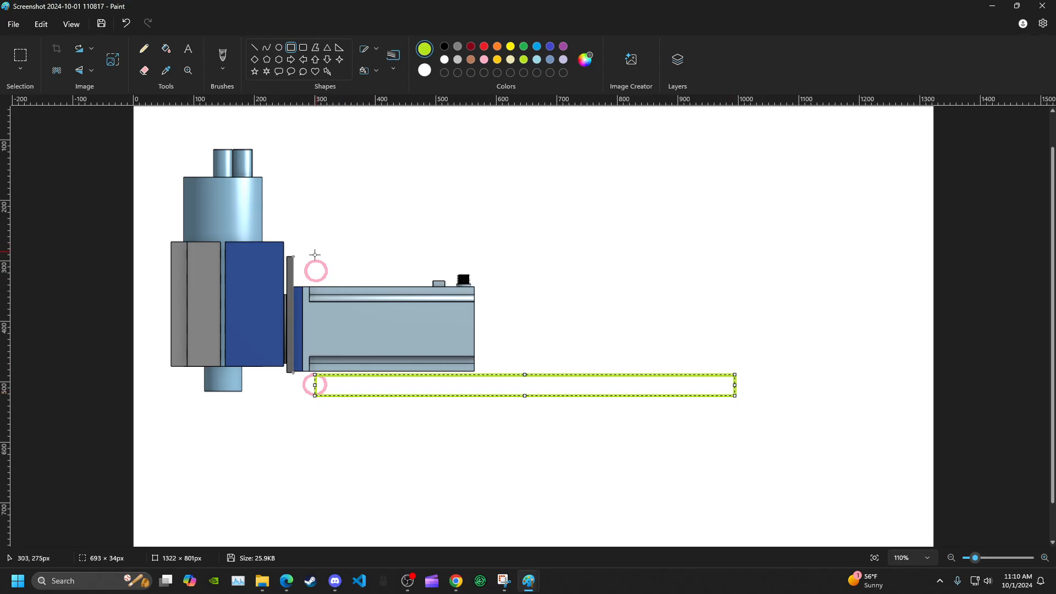
drag(317, 260, 738, 277)
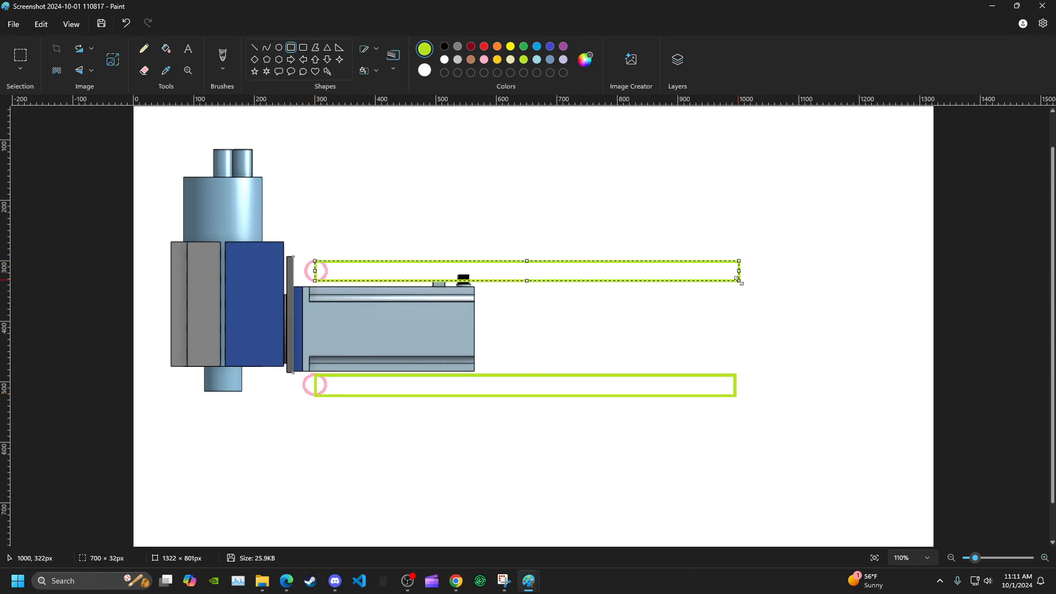
click(482, 510)
Draw a blue rectangle about 291 × 127 px below the lower lime bar, under the servo.
scroll(355, 415, down, 1)
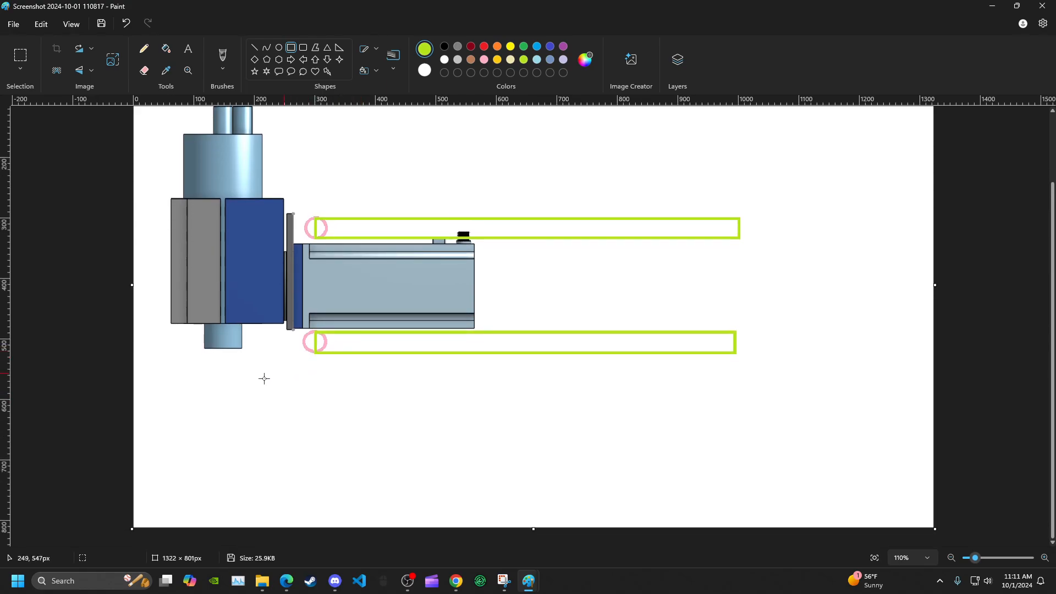
click(550, 46)
mouse_move(184, 414)
mouse_down()
mouse_move(402, 471)
mouse_move(393, 474)
mouse_up()
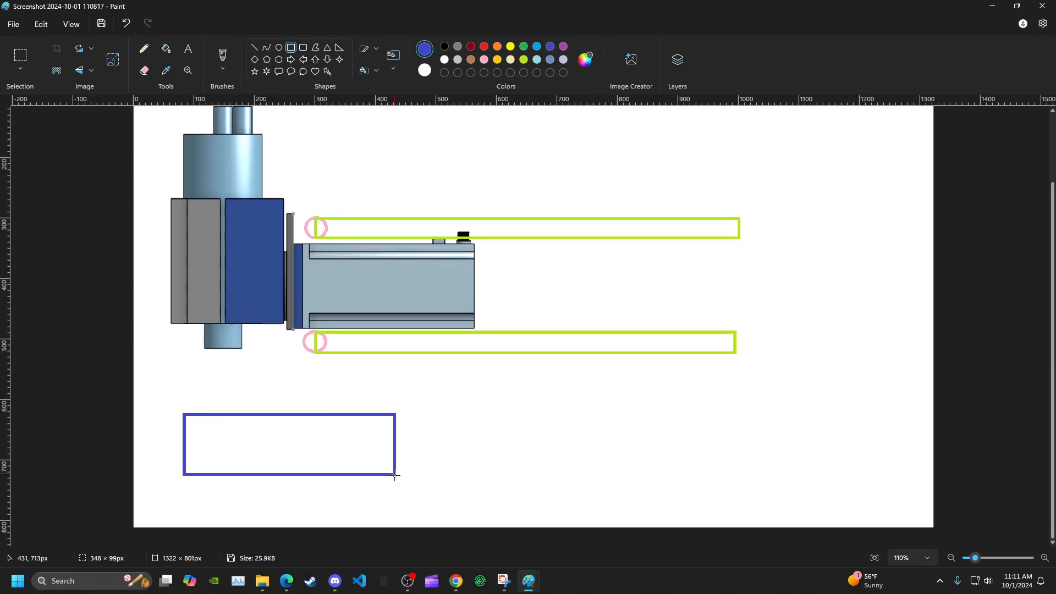
drag(248, 465, 356, 440)
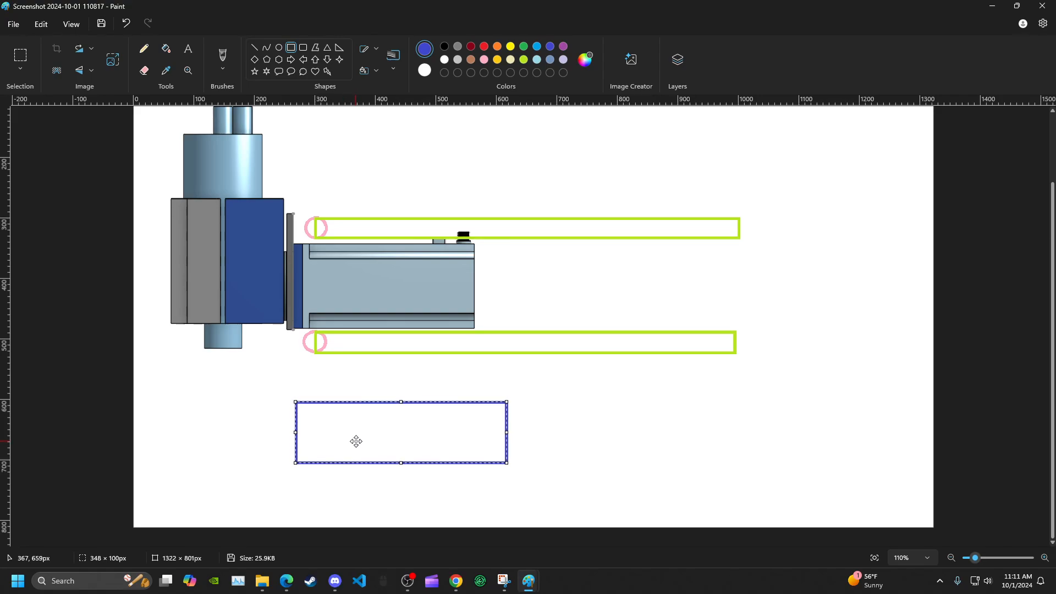
drag(505, 460, 477, 478)
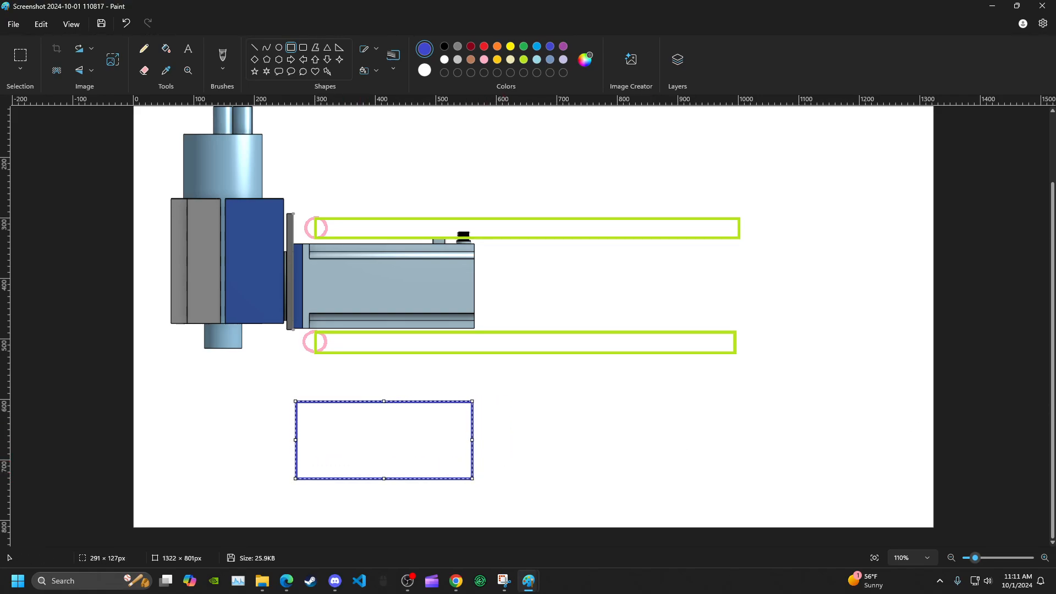
click(558, 162)
Draw small pink rectangles against the upper and lower edges of the blue rectangle, near its front end.
click(483, 61)
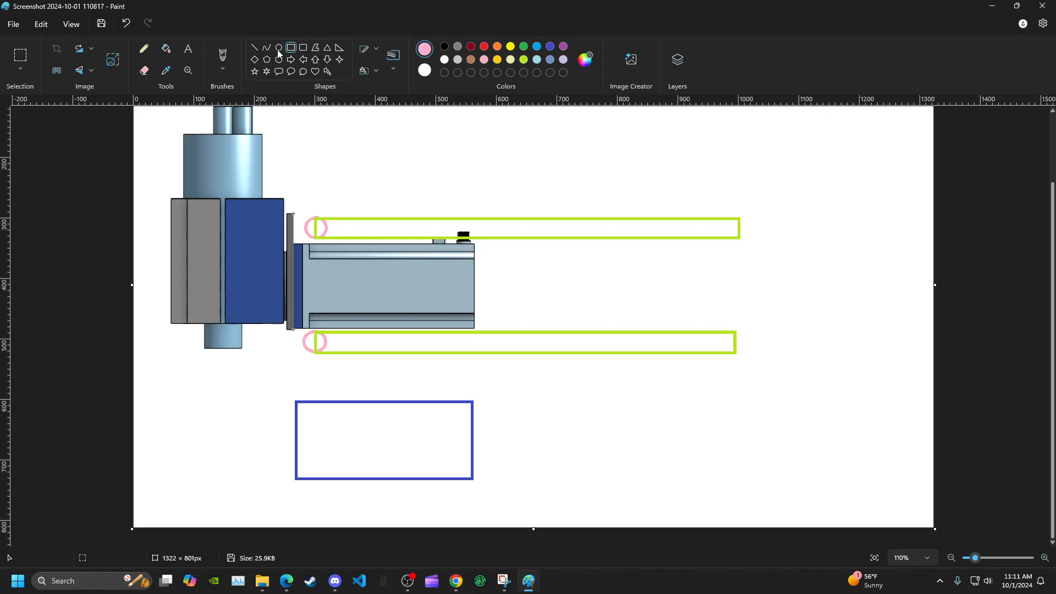
click(254, 48)
click(291, 48)
drag(309, 387, 325, 401)
drag(307, 478, 327, 495)
drag(573, 123, 571, 121)
Draw a long thin lime rectangle from each small pink rectangle, extending well past the blue rectangle's rear edge.
click(523, 59)
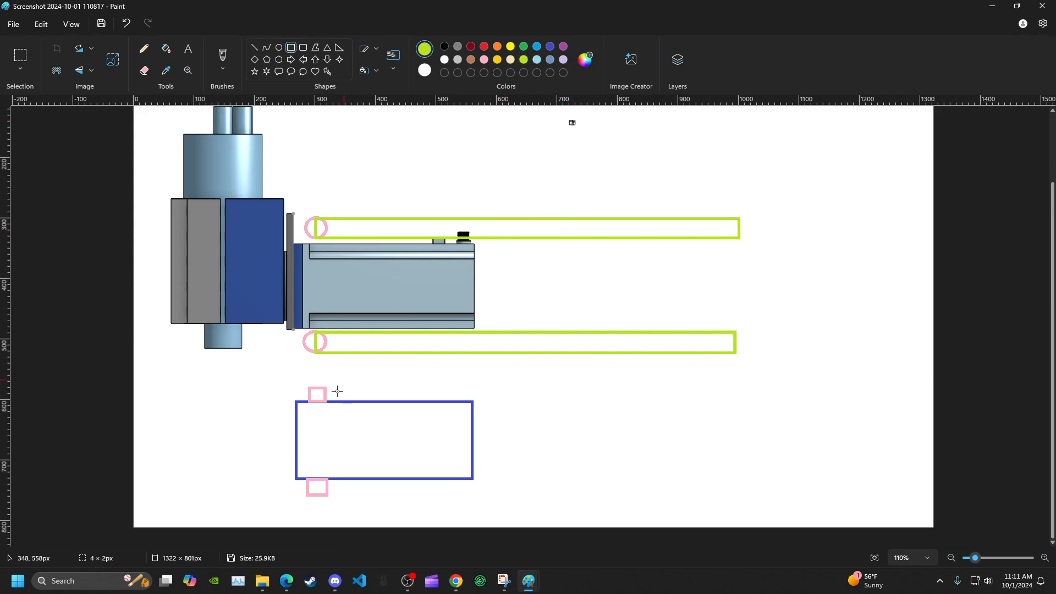
drag(318, 387, 732, 401)
drag(316, 477, 732, 492)
click(595, 129)
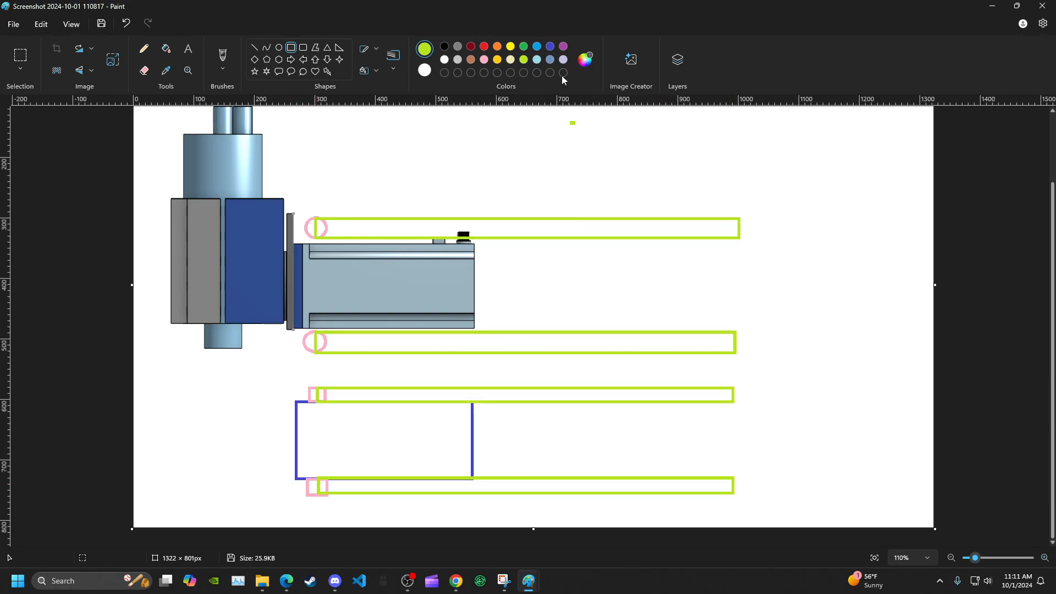
Draw three orange upright rectangles, about 25 × 140 px, bridging the two lower lime bars behind the blue rectangle.
click(549, 46)
click(497, 46)
mouse_move(481, 240)
mouse_down()
mouse_move(521, 320)
mouse_move(497, 323)
mouse_move(512, 360)
mouse_move(491, 457)
mouse_up()
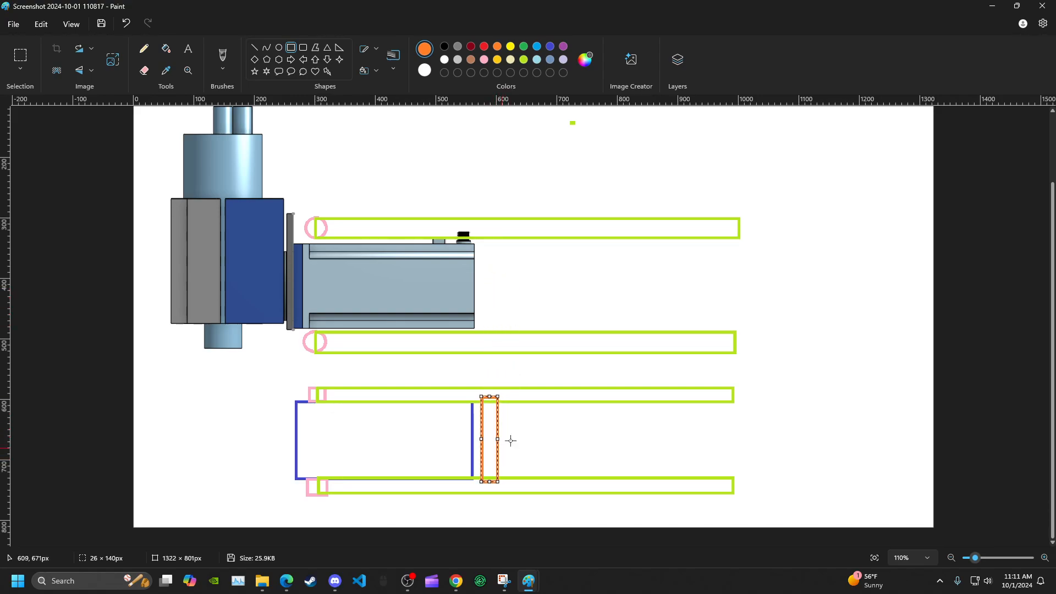
drag(545, 395, 556, 481)
drag(582, 395, 602, 458)
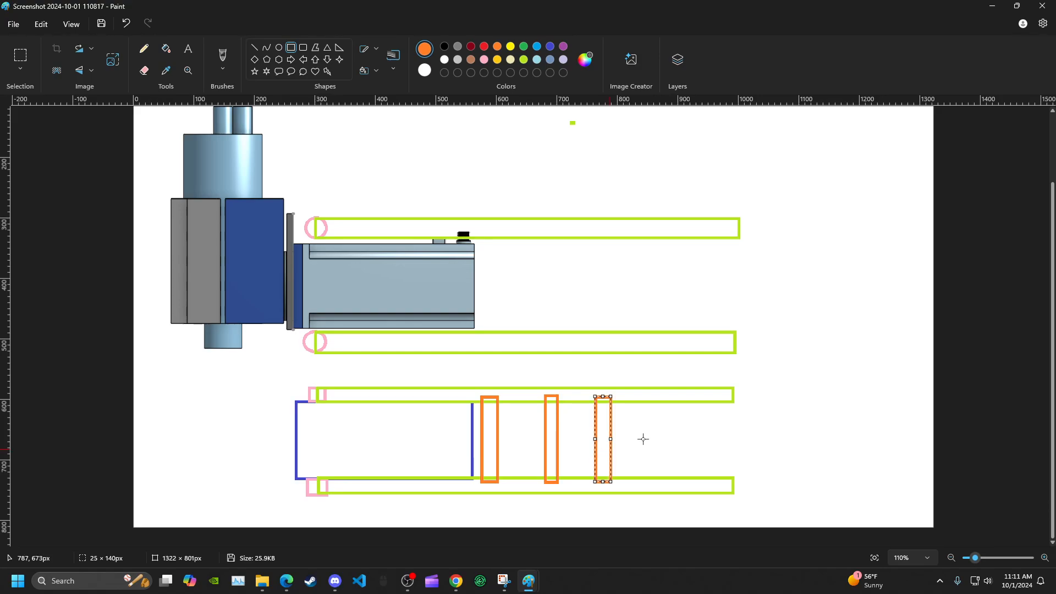
Draw two more orange upright rectangles, about 26 × 143 px, bridging the lower lime bars toward their rear end.
drag(648, 396, 666, 483)
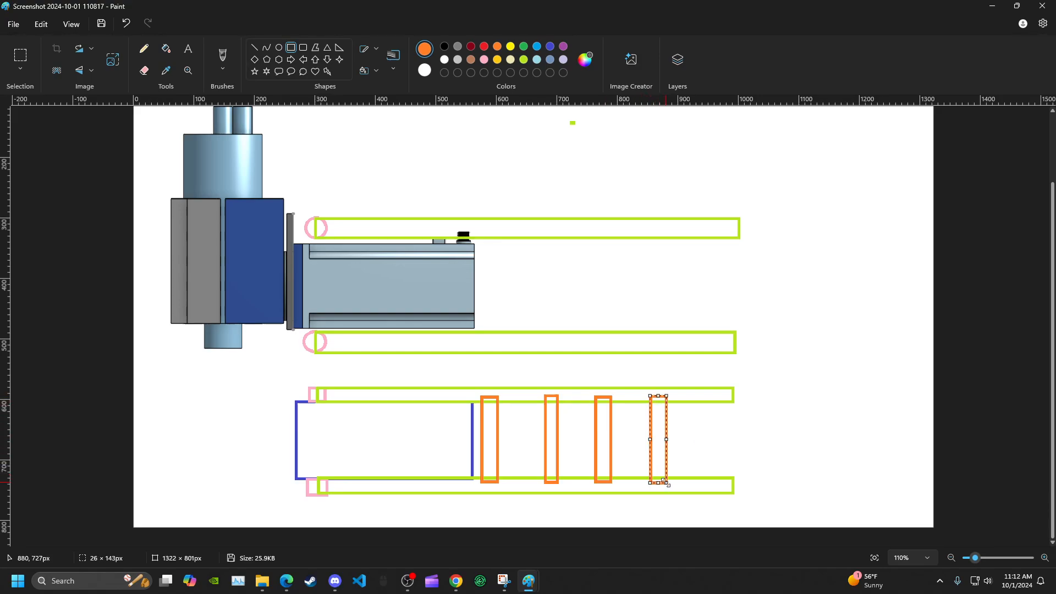
click(758, 419)
drag(725, 396, 711, 481)
click(773, 438)
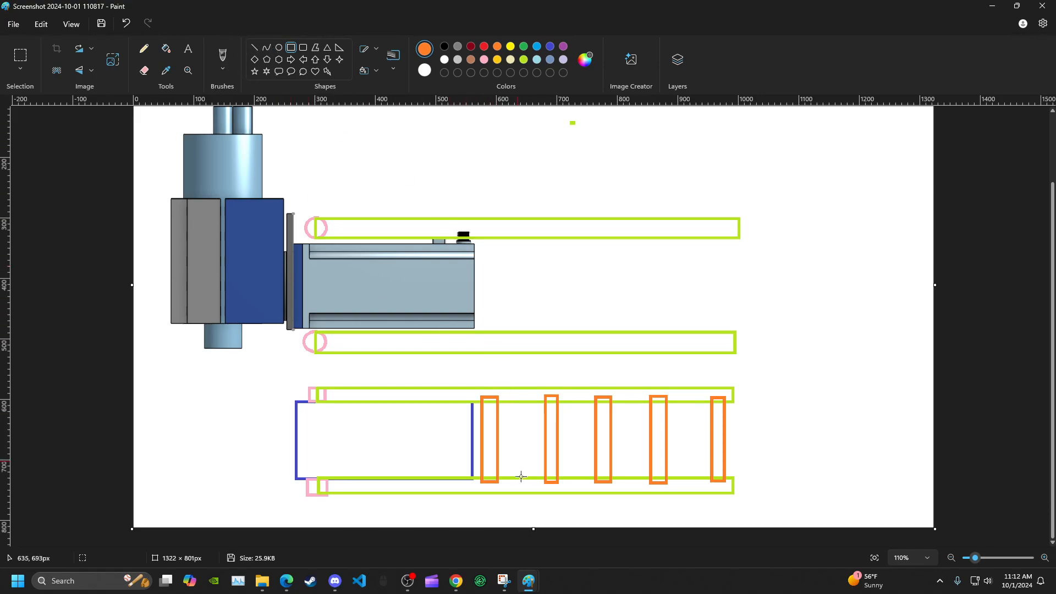
Extend the canvas height to 946 px and place a copy of the lowest linkage sketch, about 809 × 241 px, directly beneath it.
drag(535, 533, 535, 584)
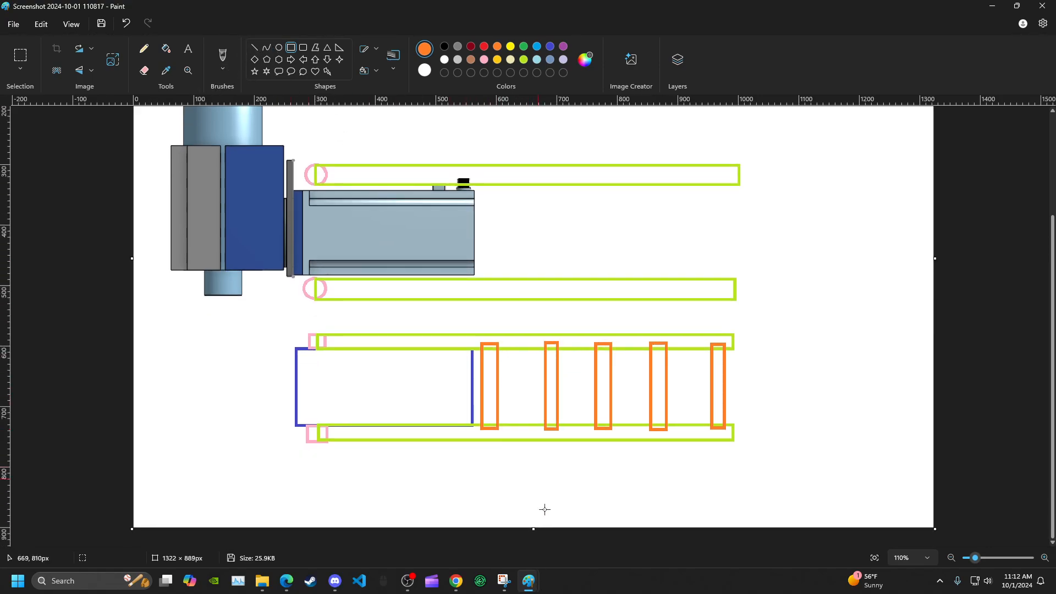
drag(531, 533, 532, 567)
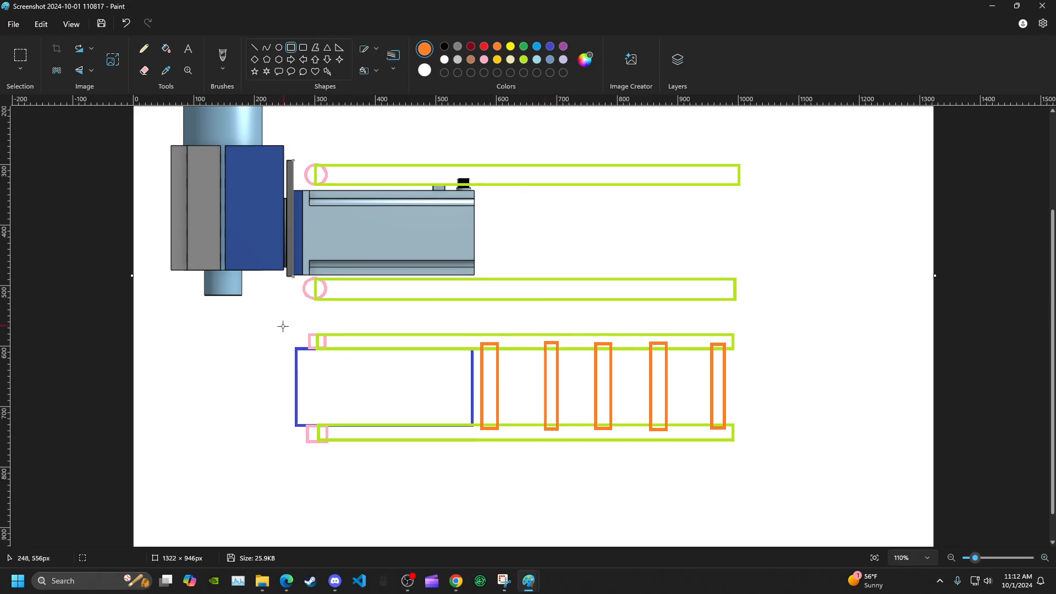
click(20, 55)
mouse_move(265, 328)
mouse_down()
mouse_move(773, 484)
mouse_move(754, 473)
mouse_up()
scroll(564, 483, down, 1)
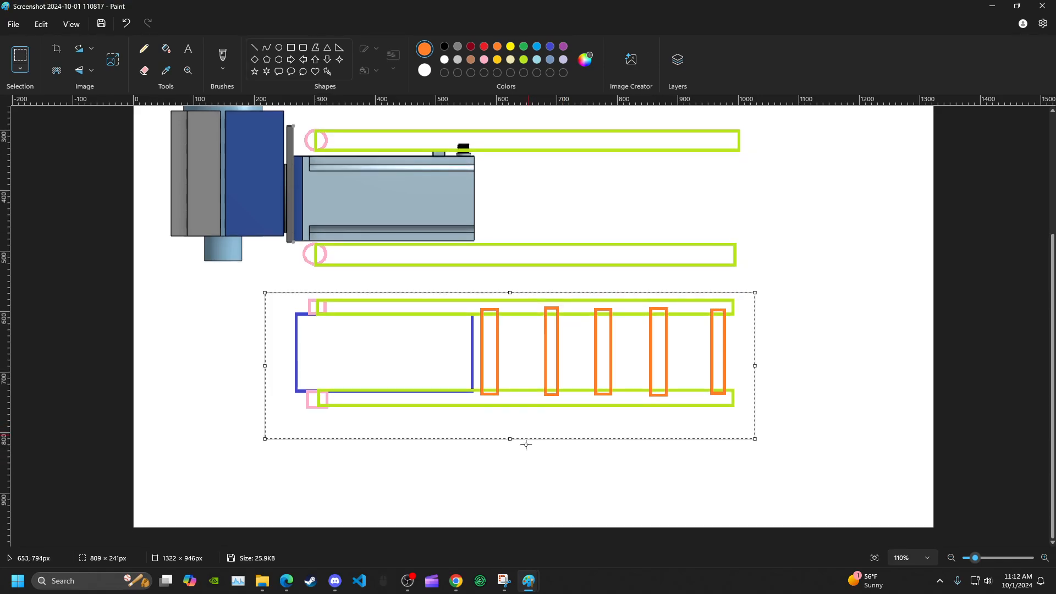
key(ctrl+c)
key(ctrl+v)
mouse_move(379, 223)
mouse_down()
mouse_move(493, 472)
mouse_move(479, 480)
mouse_up()
click(804, 427)
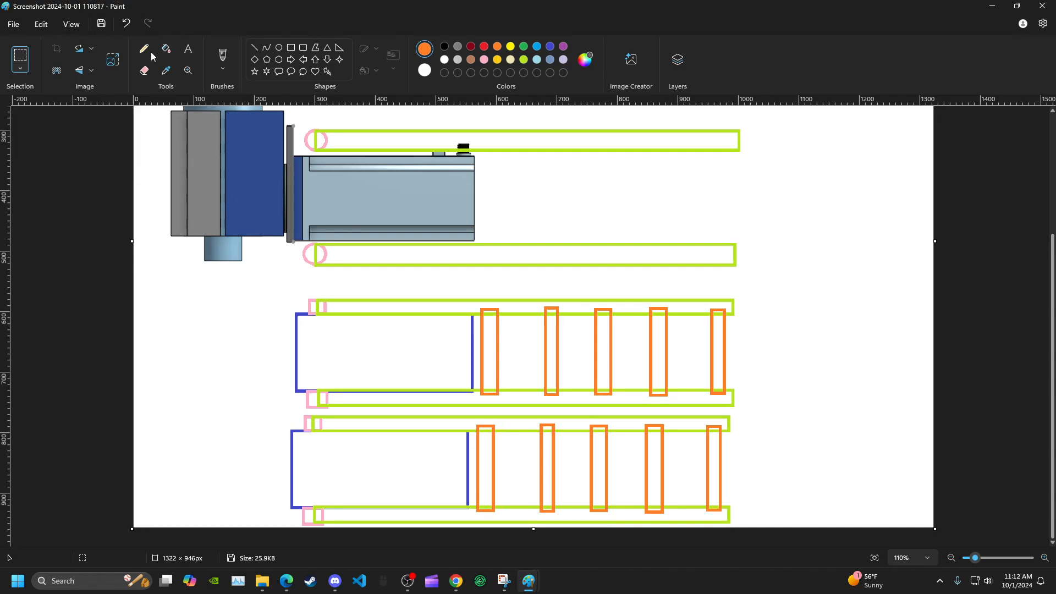
In the copied sketch, erase gaps across the three middle orange uprights and fill the first one's remaining sides with white.
click(142, 72)
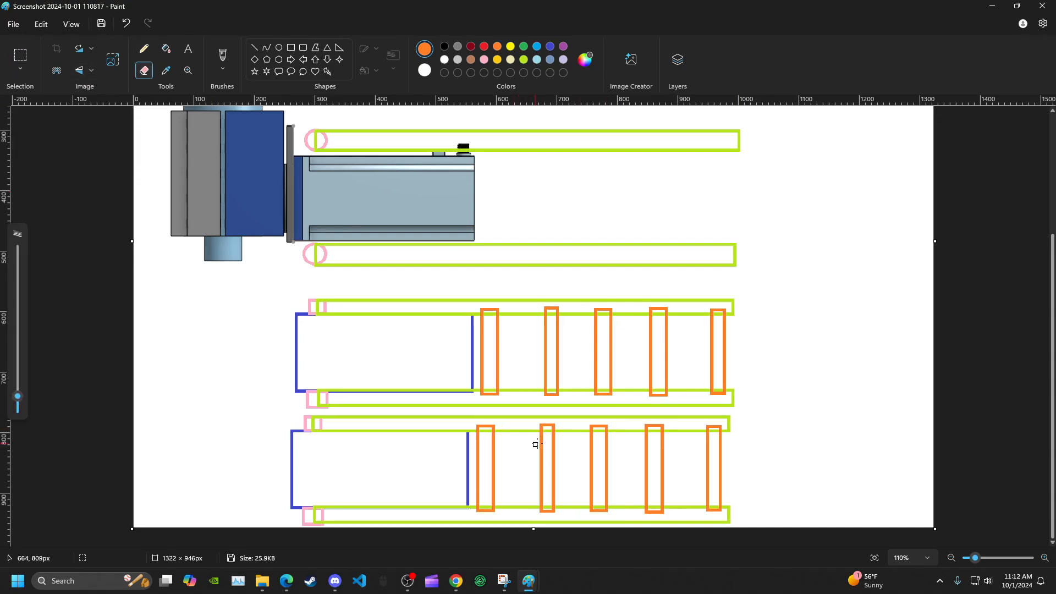
drag(608, 438, 684, 439)
drag(533, 505, 676, 501)
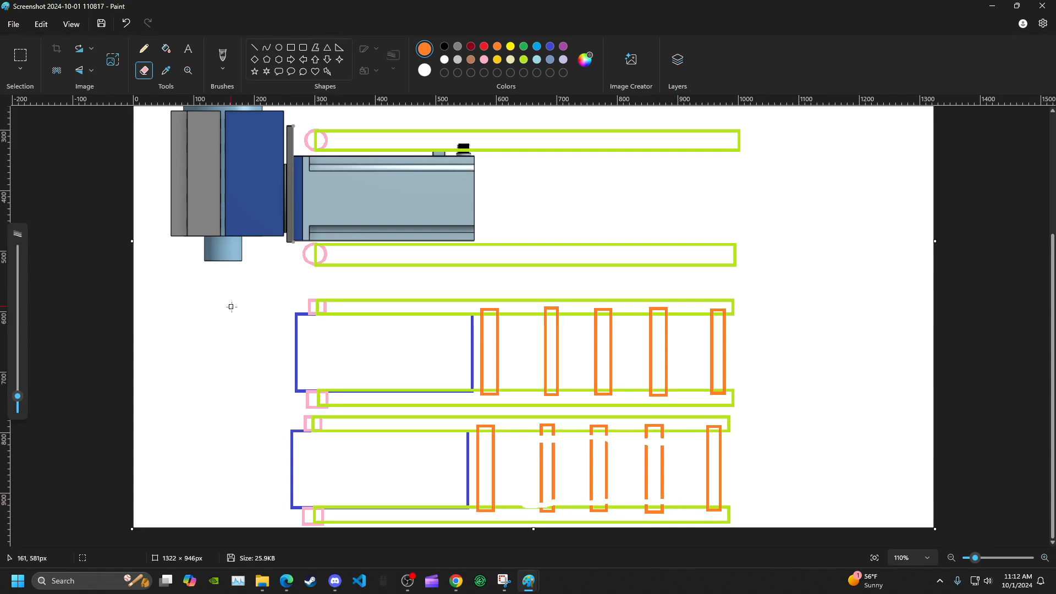
click(165, 48)
right_click(543, 459)
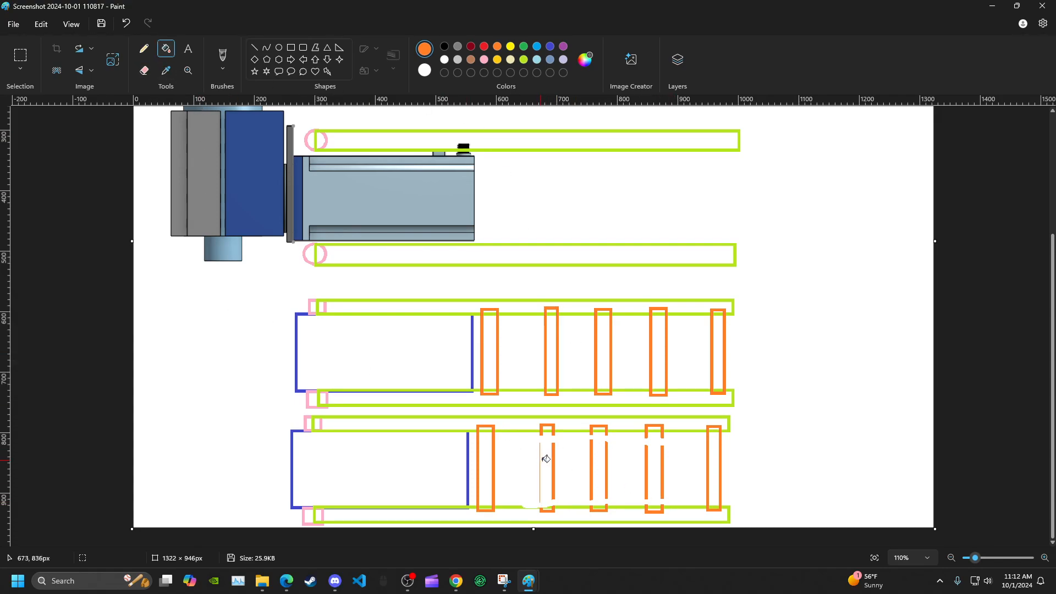
right_click(554, 461)
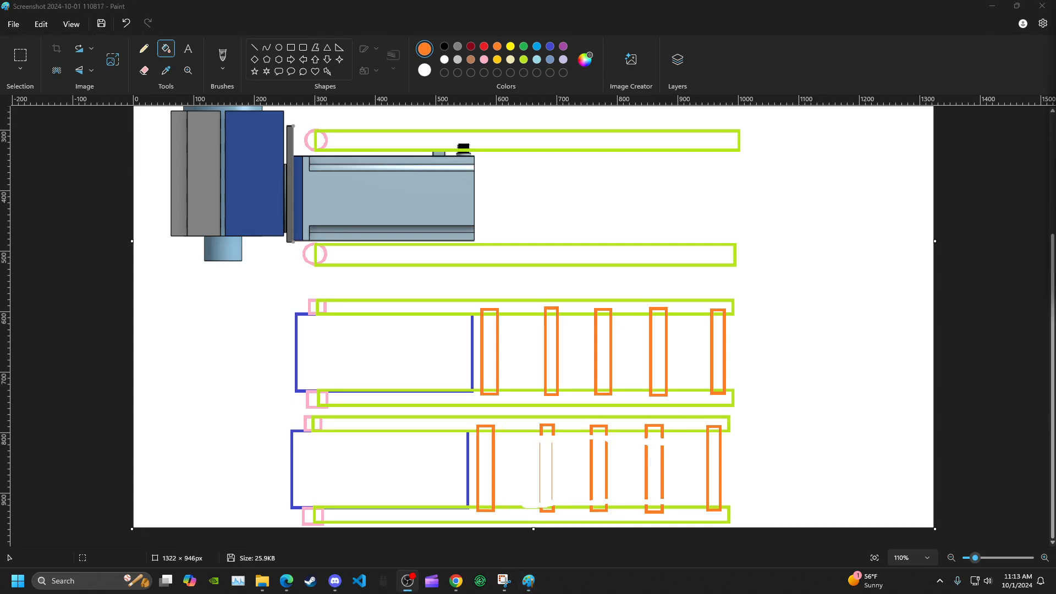
click(799, 403)
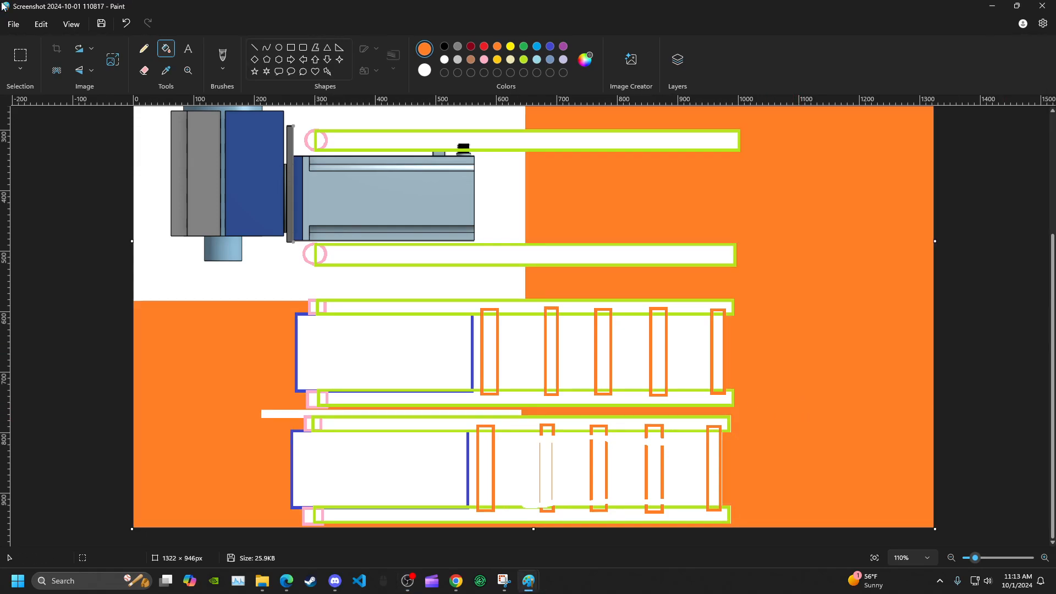
click(126, 23)
click(540, 472)
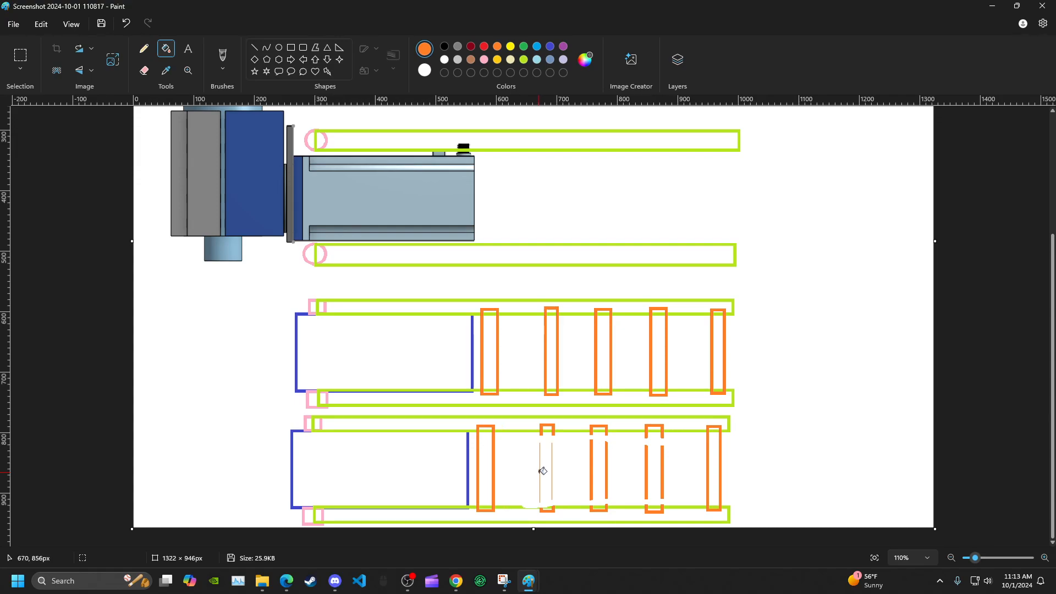
Enlarge the eraser and clear the remaining middle uprights from between the copied lime bars.
click(151, 73)
drag(18, 397, 27, 356)
mouse_move(544, 448)
mouse_down()
mouse_move(546, 490)
mouse_move(608, 483)
mouse_move(594, 488)
mouse_move(608, 452)
mouse_move(669, 452)
mouse_move(645, 486)
mouse_up()
drag(15, 348, 17, 378)
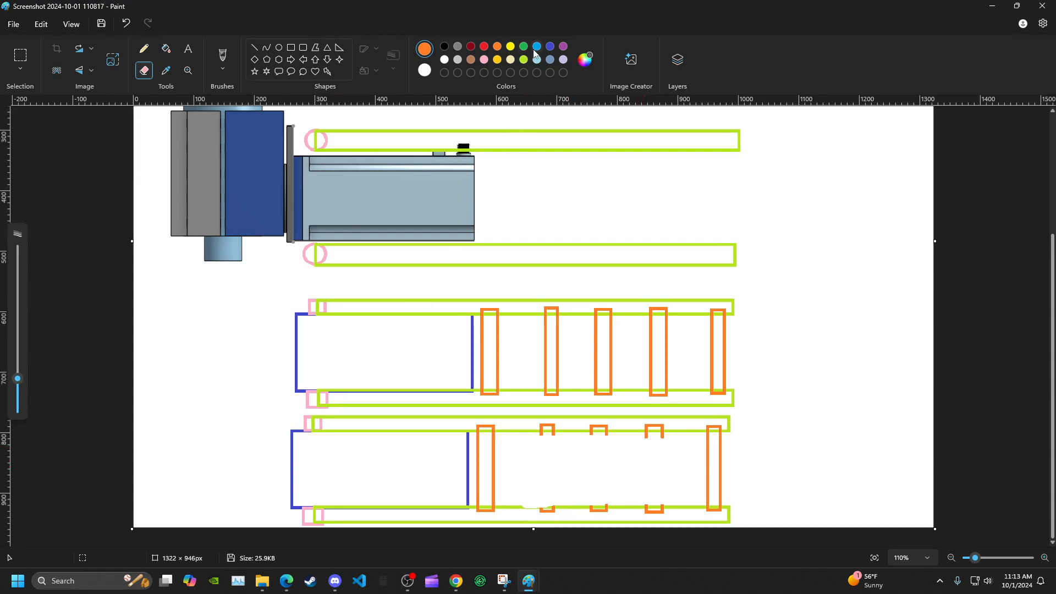
Draw two crossing blue diagonal lines, about 350 × 130 px, between the copy's first and last orange uprights.
click(550, 46)
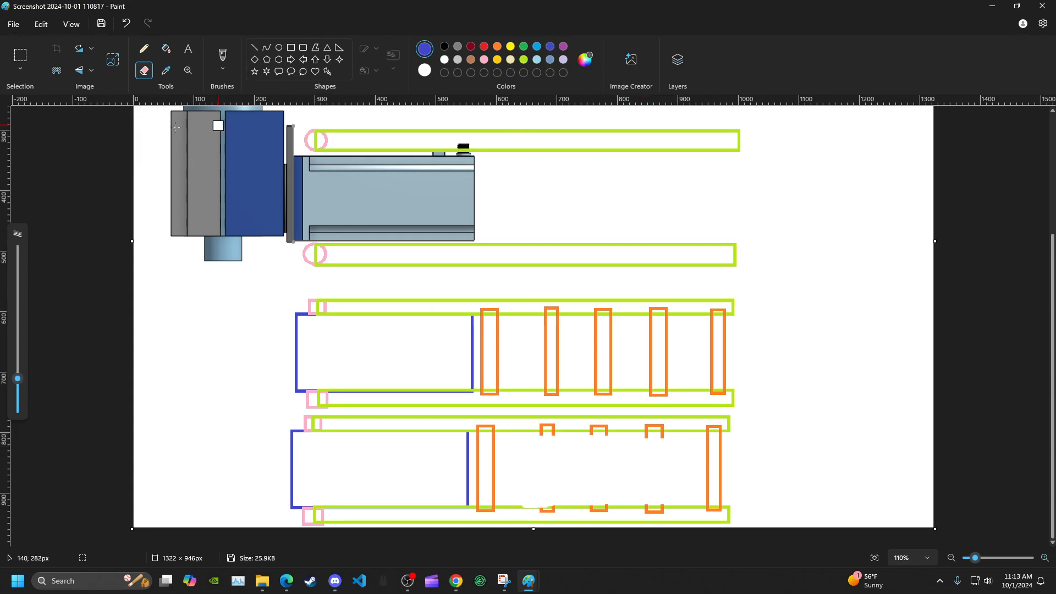
click(254, 48)
mouse_move(494, 507)
mouse_down()
mouse_move(698, 420)
mouse_move(706, 432)
mouse_up()
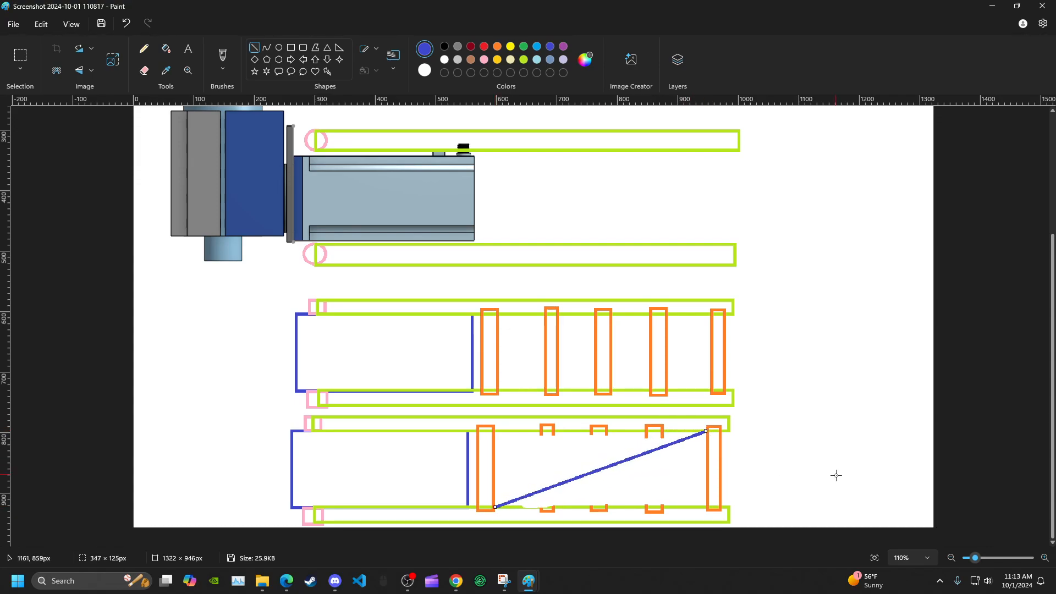
mouse_move(491, 429)
mouse_down()
mouse_move(660, 510)
mouse_move(704, 508)
mouse_up()
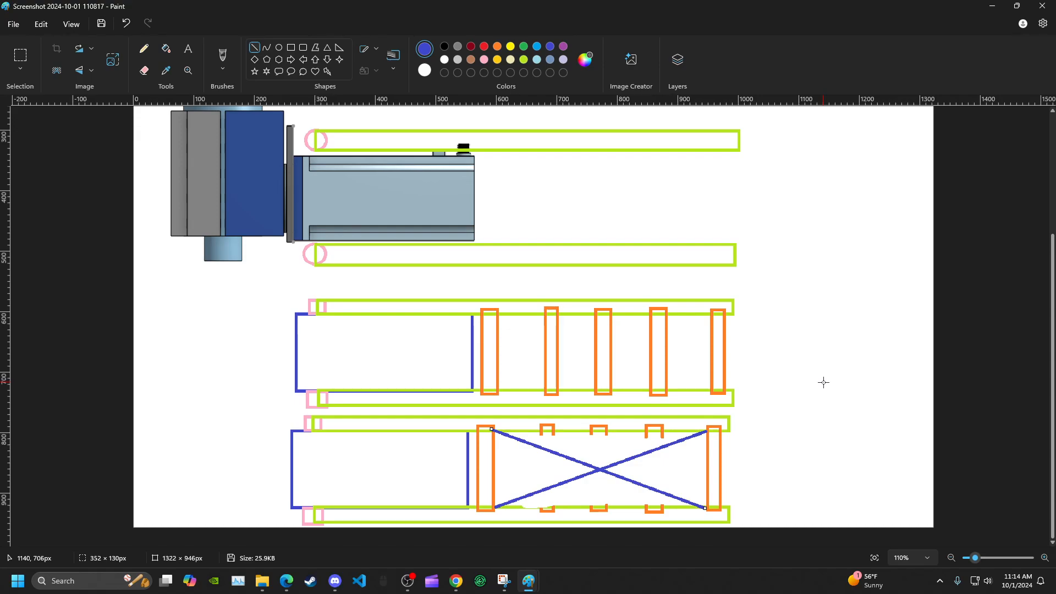
click(814, 463)
click(977, 336)
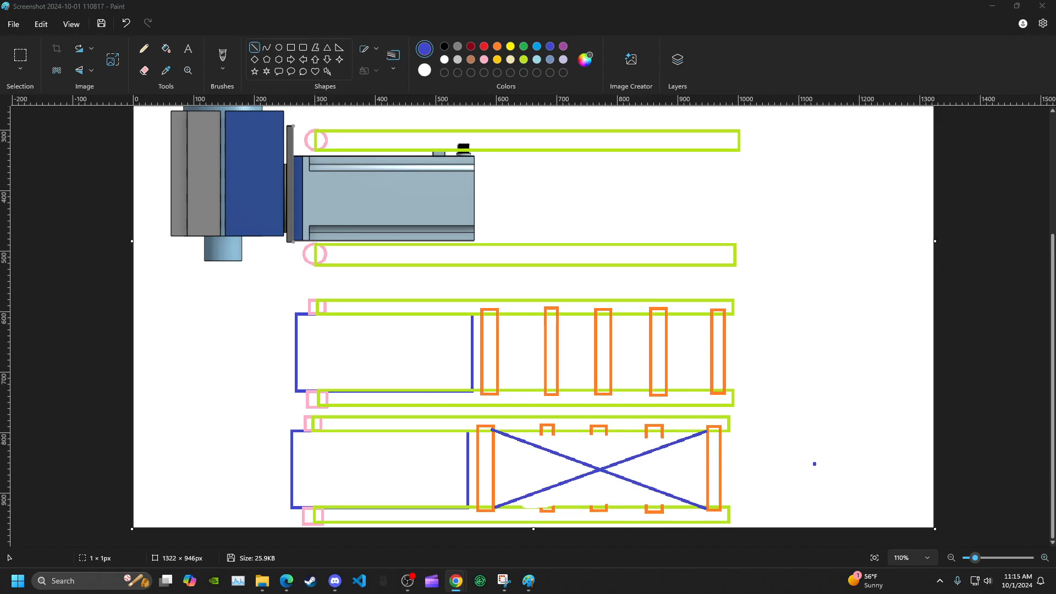
Switch to the browser's water tower photo and examine the cross bracing between the tower legs up close.
drag(1055, 6, 935, 3)
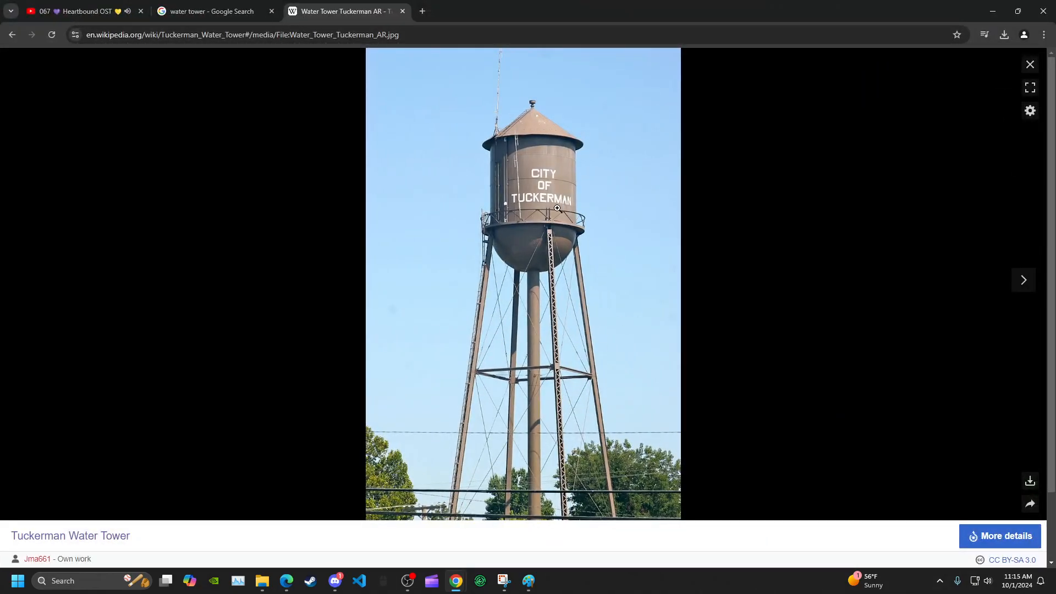
click(514, 333)
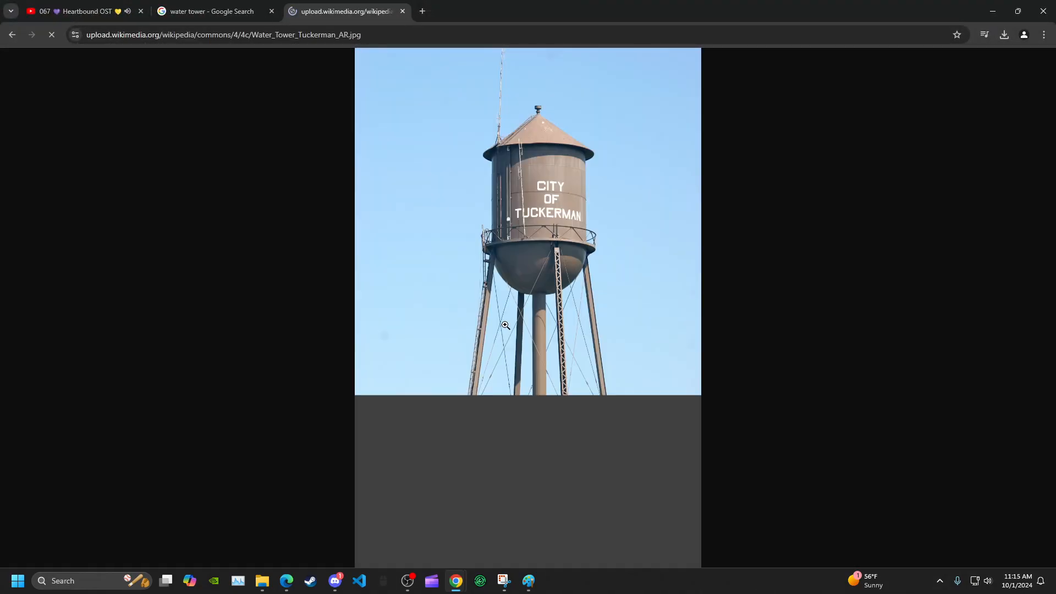
click(502, 331)
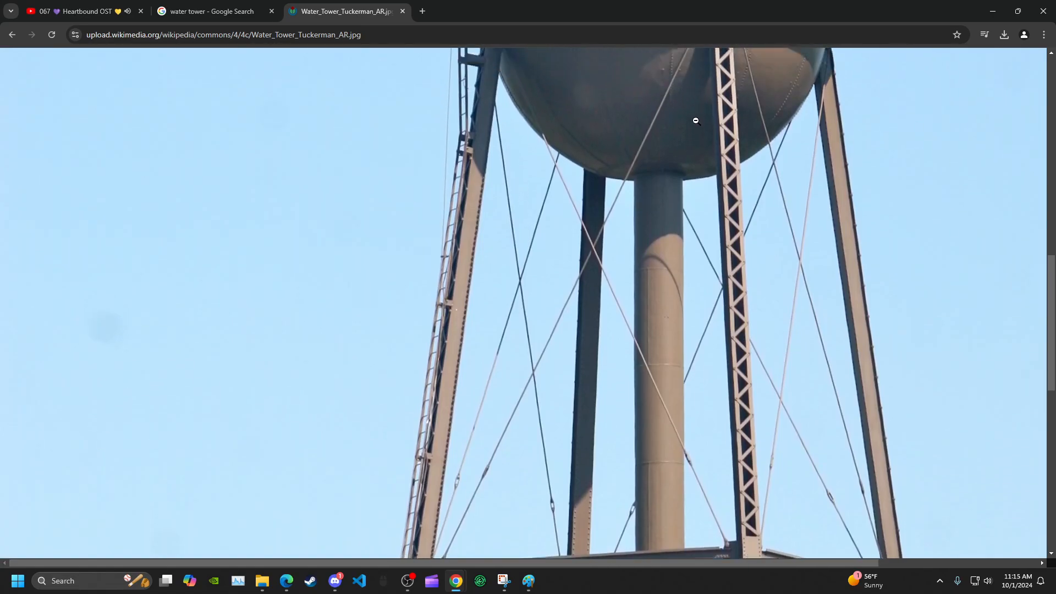
scroll(692, 138, up, 1)
ctrl+scroll(692, 139, down, 2)
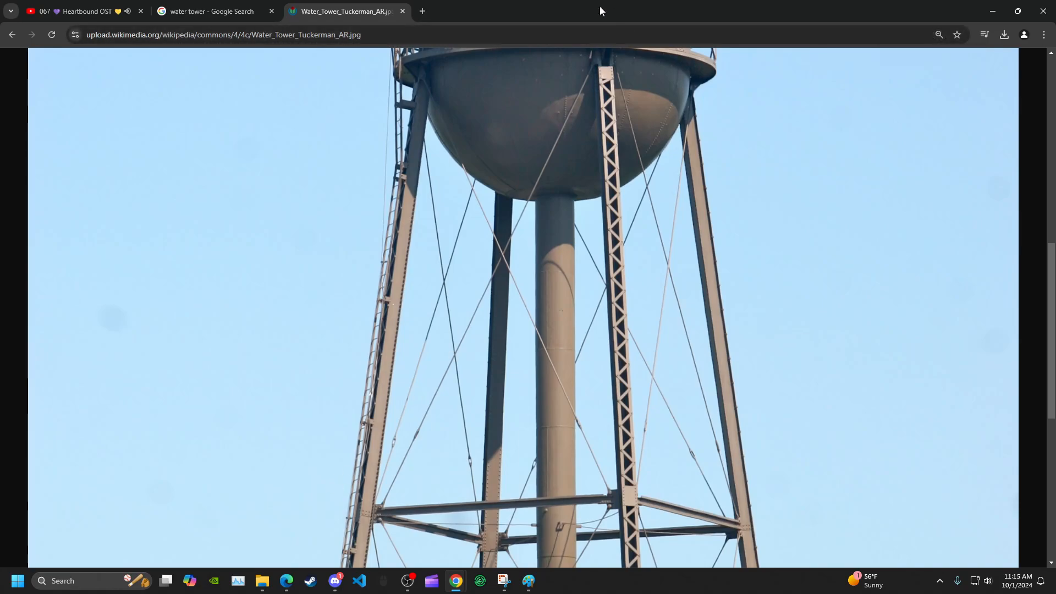
key(alt+Tab)
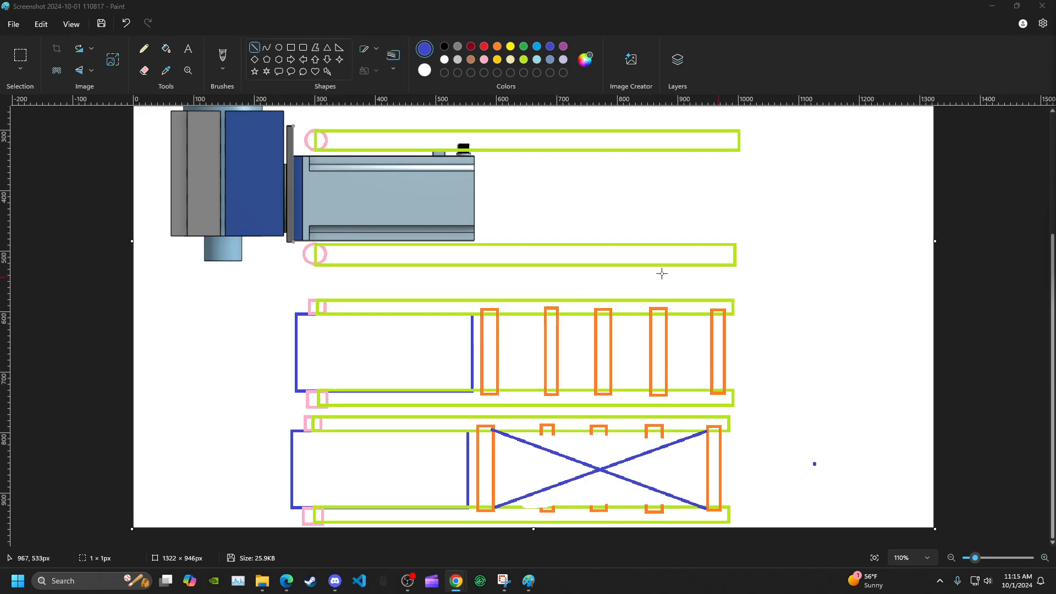
Shorten the canvas to a height of 754 px, cutting off the cross-braced copy.
click(837, 285)
click(852, 349)
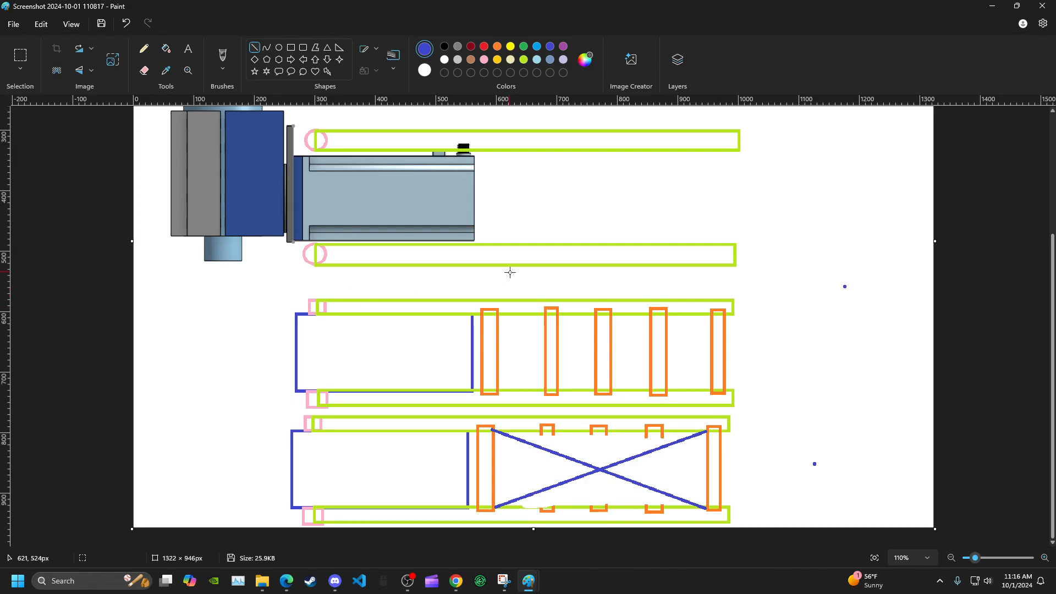
drag(533, 529, 552, 409)
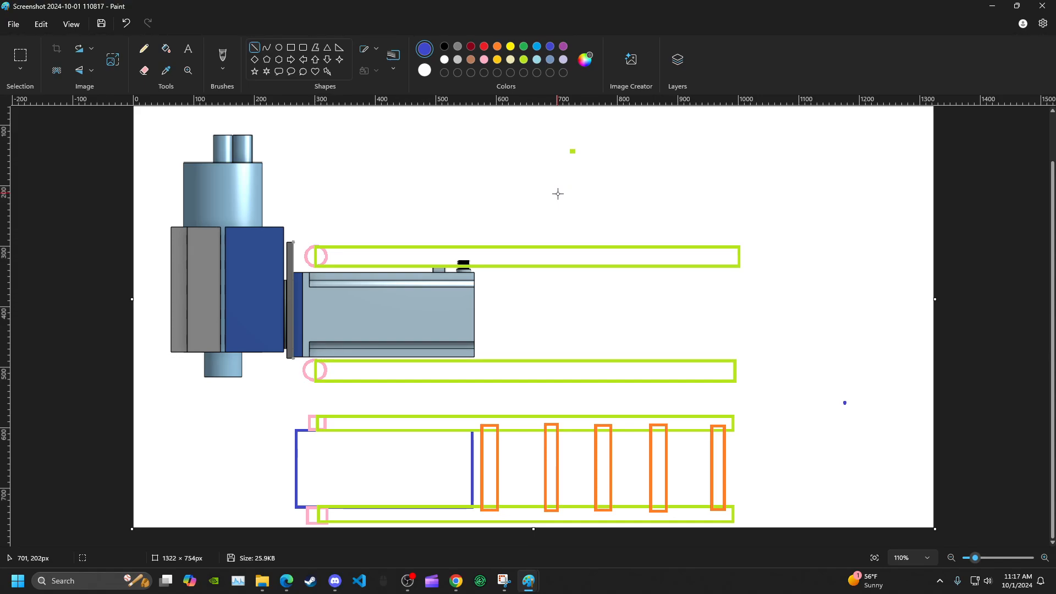
Close the Snipping Tool capture and minimize both Paint drawings to return to the Onshape model.
click(984, 5)
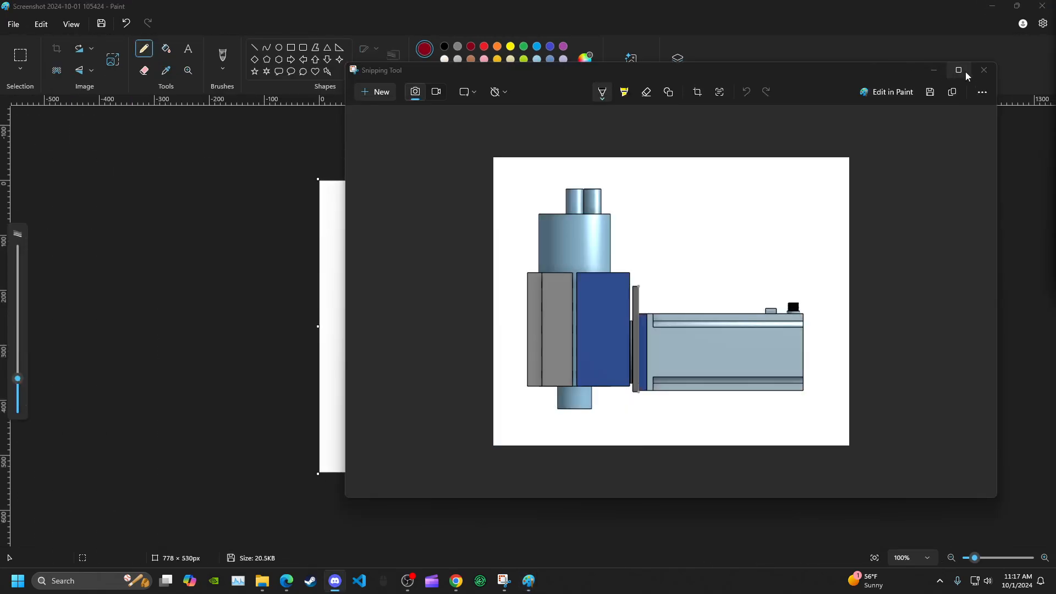
click(983, 72)
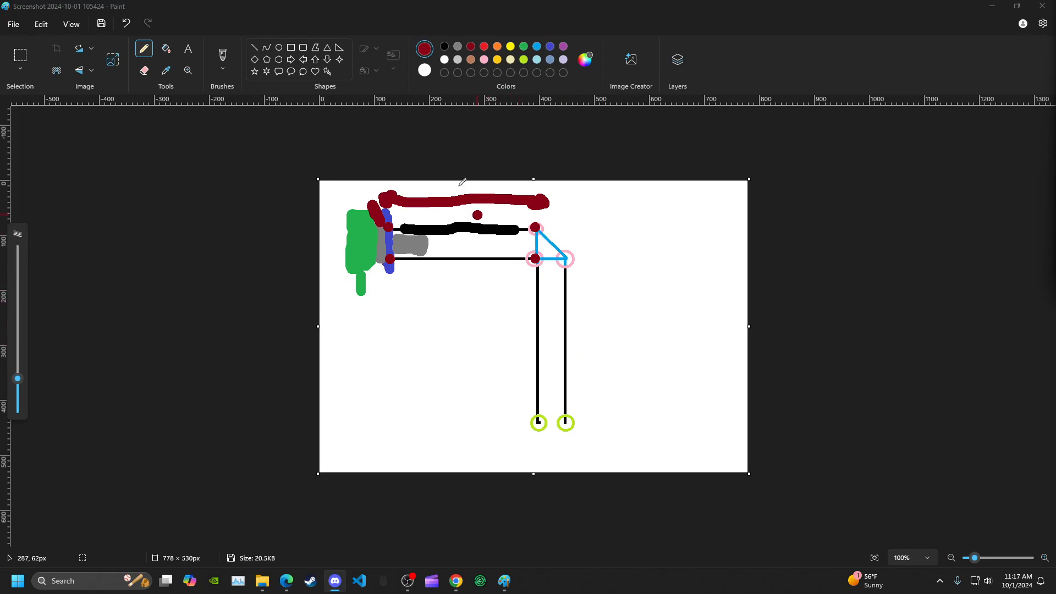
click(993, 8)
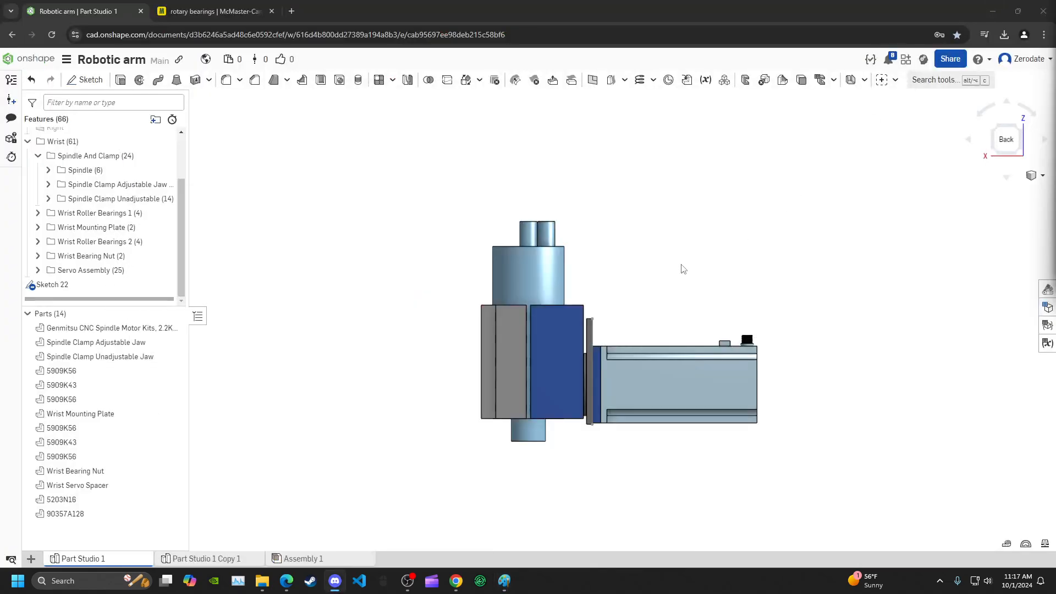
Examine the wrist mounting plate and how much free space surrounds the servo, from the back and left sides.
scroll(552, 259, up, 1)
middle_drag(720, 292, 553, 255)
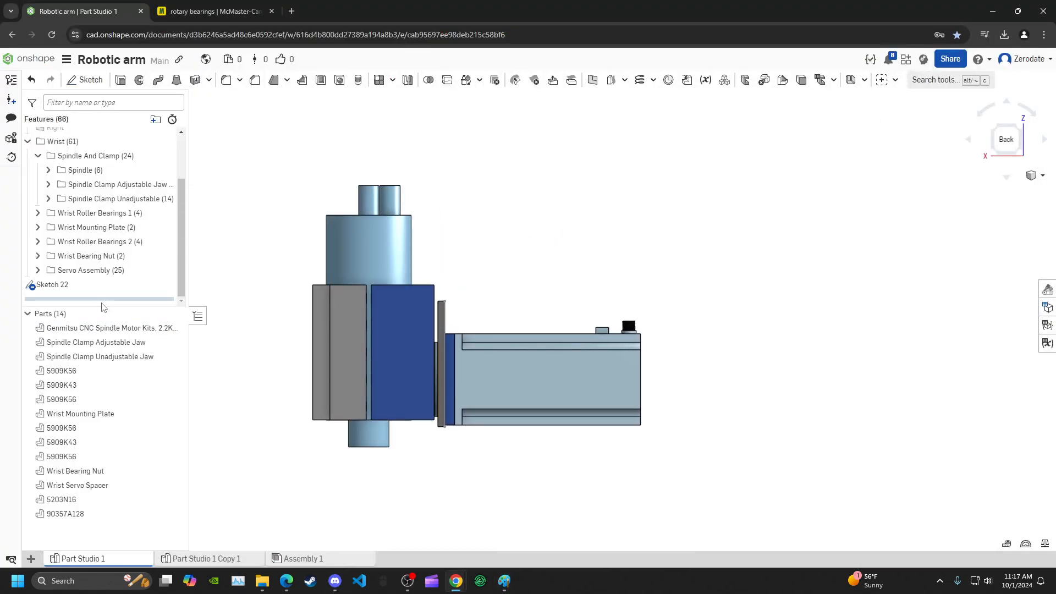
mouse_move(514, 344)
right_down()
mouse_move(500, 346)
mouse_move(495, 368)
right_up()
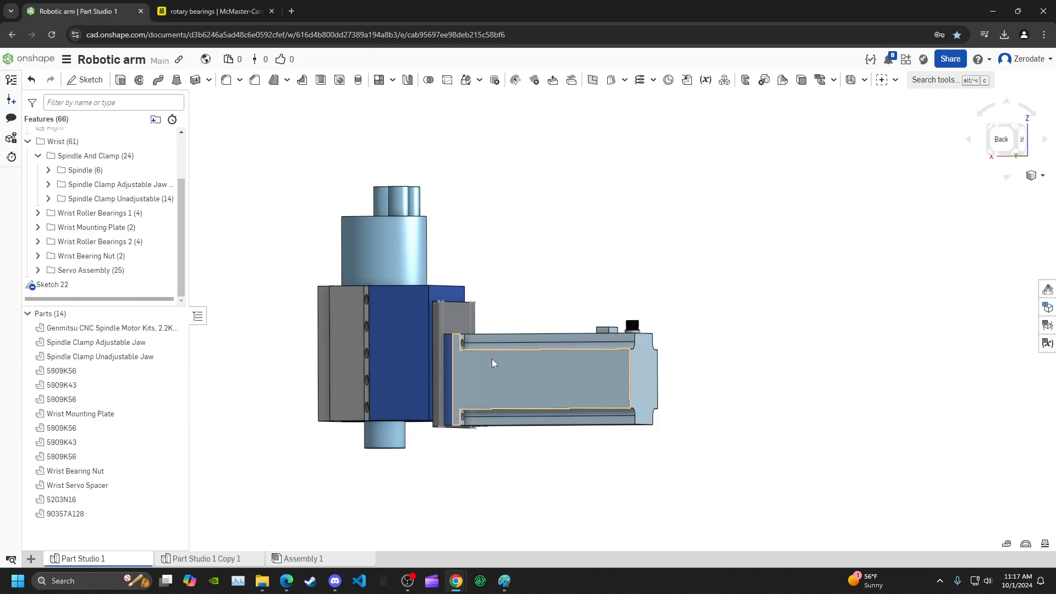
key(shift+3)
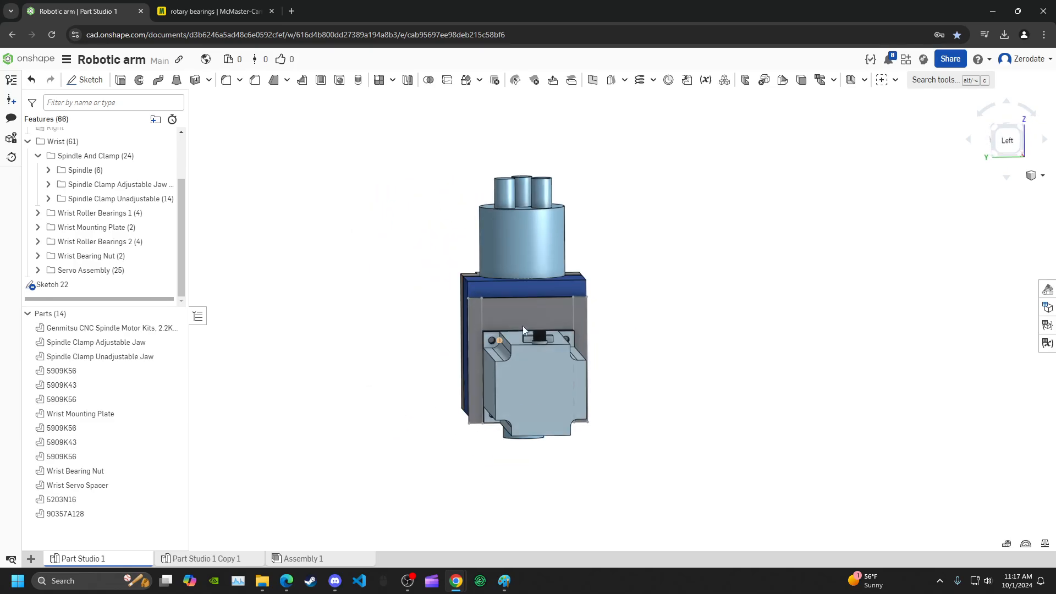
scroll(513, 305, up, 3)
right_drag(513, 312, 522, 314)
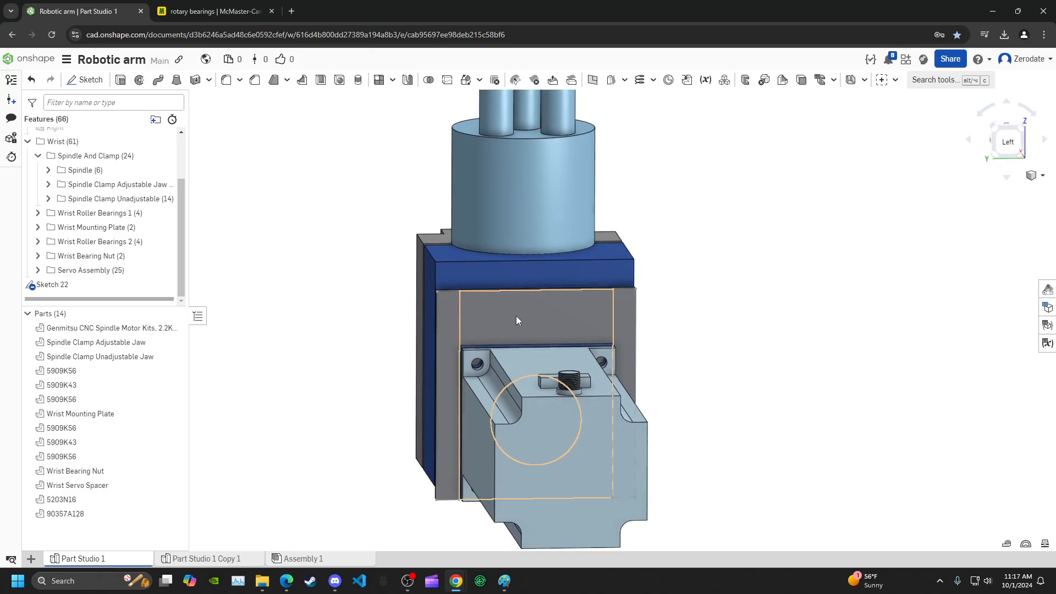
right_drag(516, 318, 539, 315)
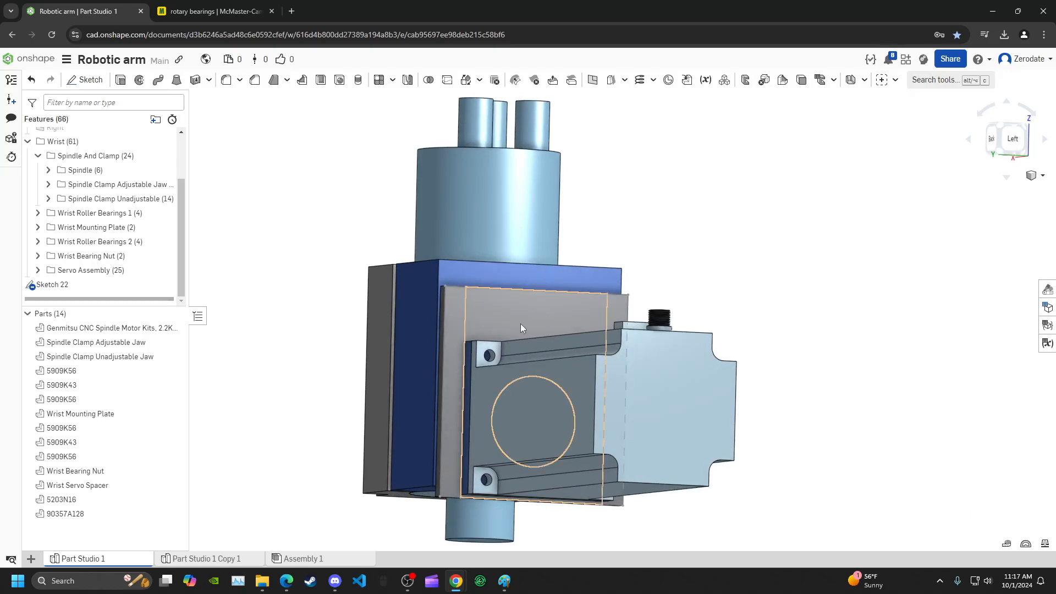
scroll(522, 337, up, 2)
middle_drag(522, 338, 547, 331)
right_drag(548, 331, 544, 332)
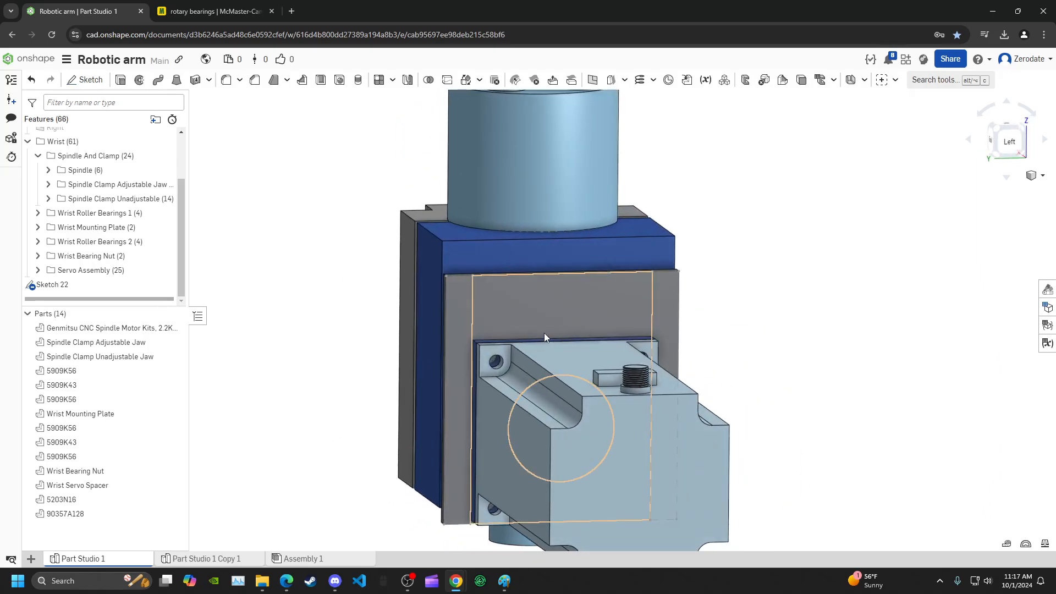
key(shift+3)
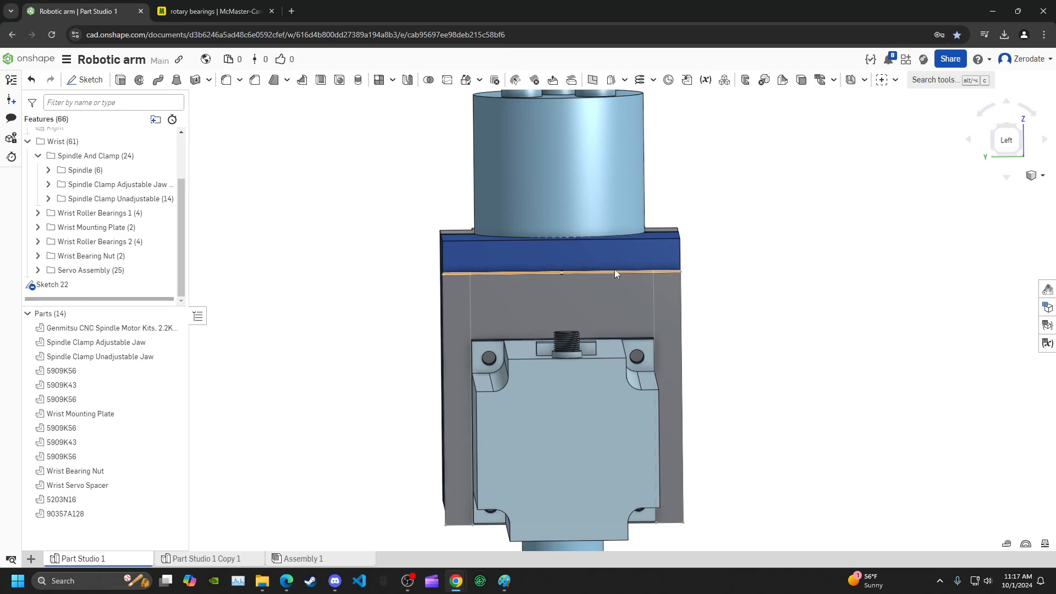
key(f)
double_click(53, 284)
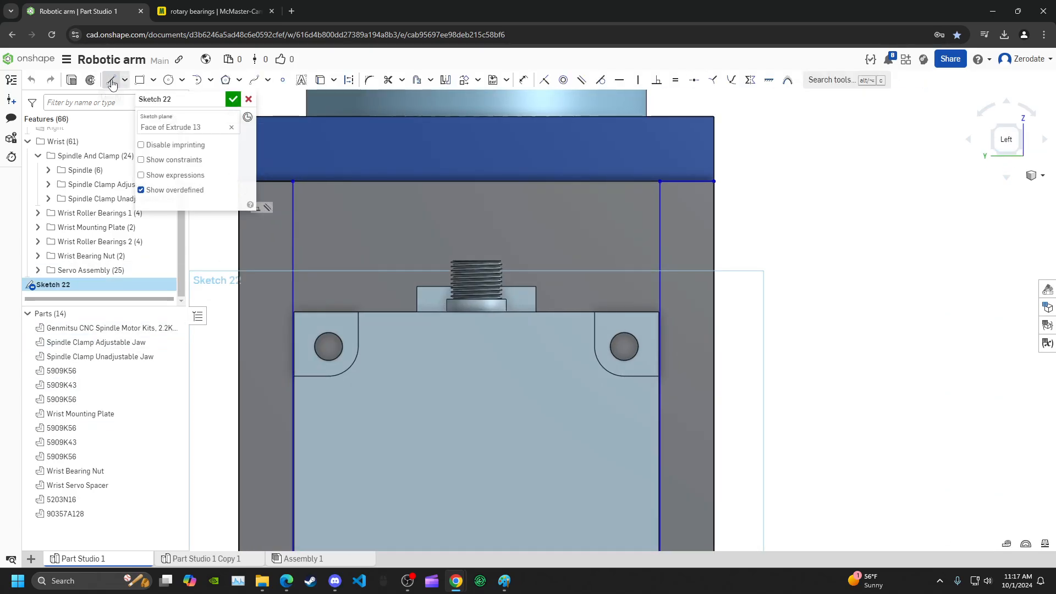
click(112, 81)
click(297, 237)
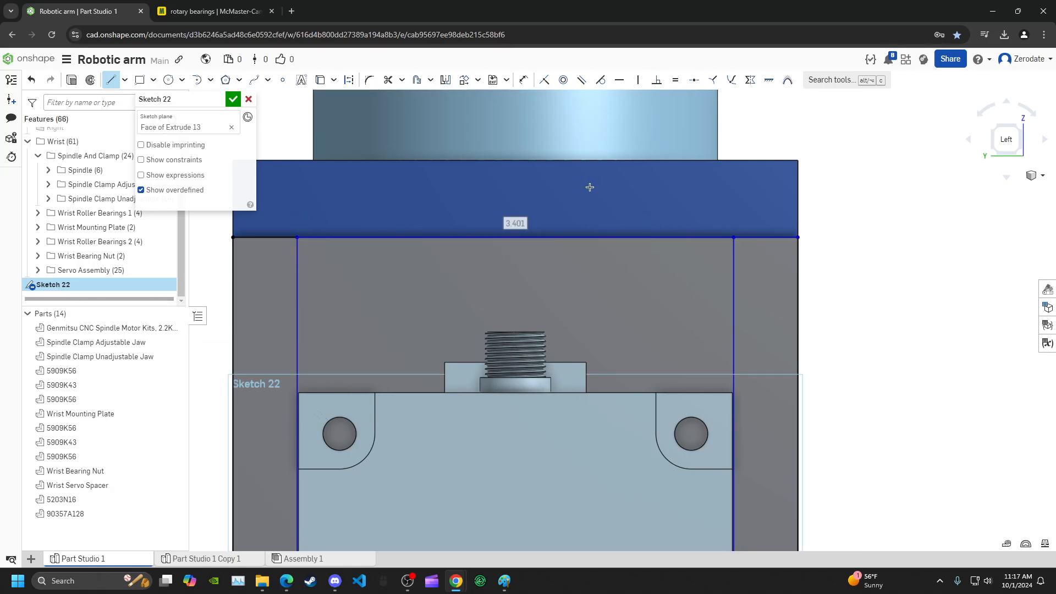
click(256, 16)
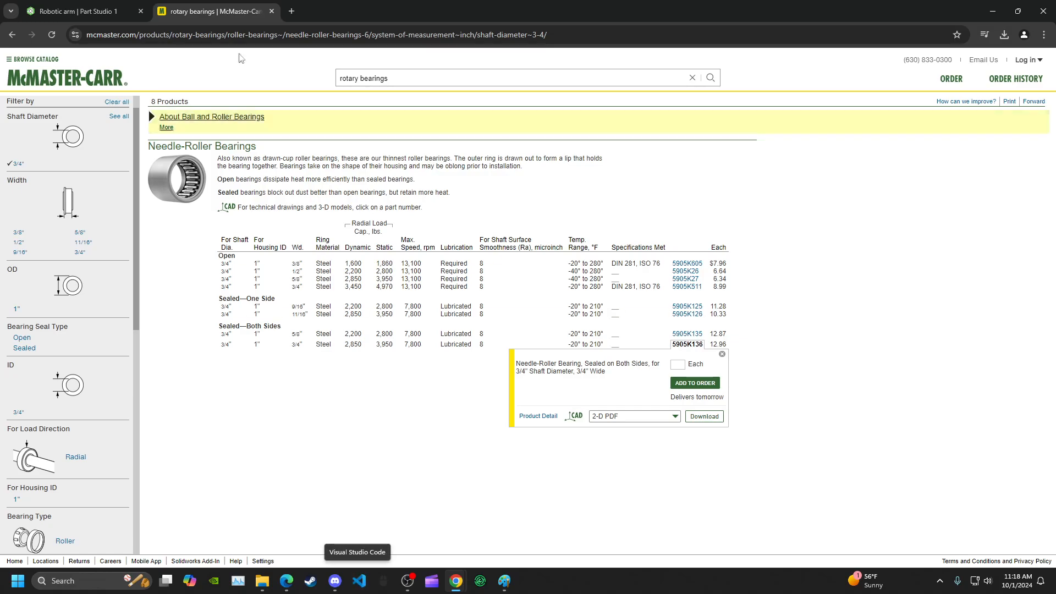
click(69, 6)
mouse_move(440, 355)
right_down()
mouse_move(464, 313)
mouse_move(546, 319)
mouse_move(561, 308)
mouse_move(552, 314)
right_up()
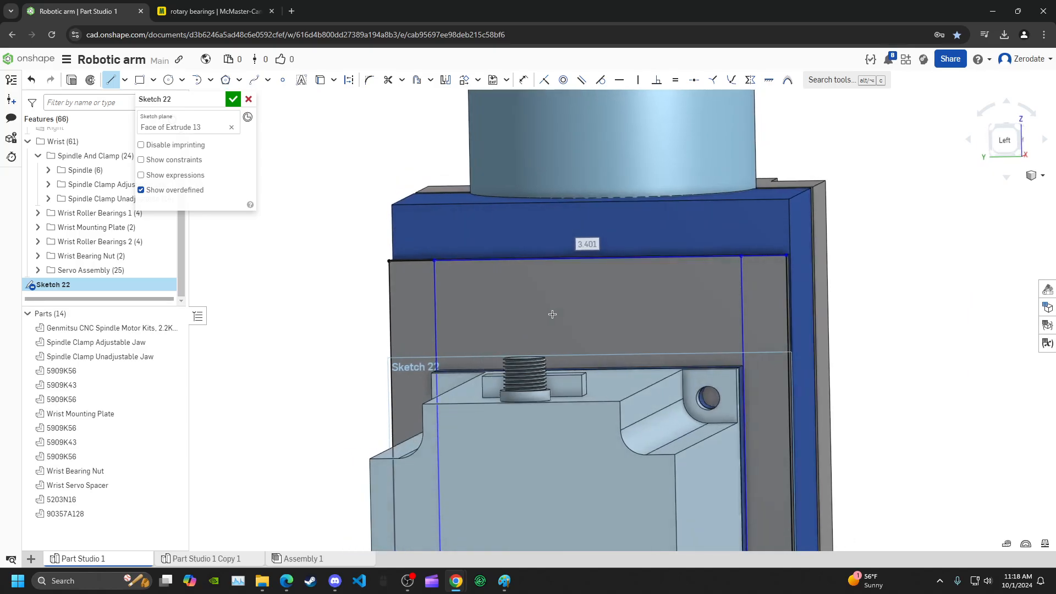
right_drag(729, 351, 782, 308)
click(789, 298)
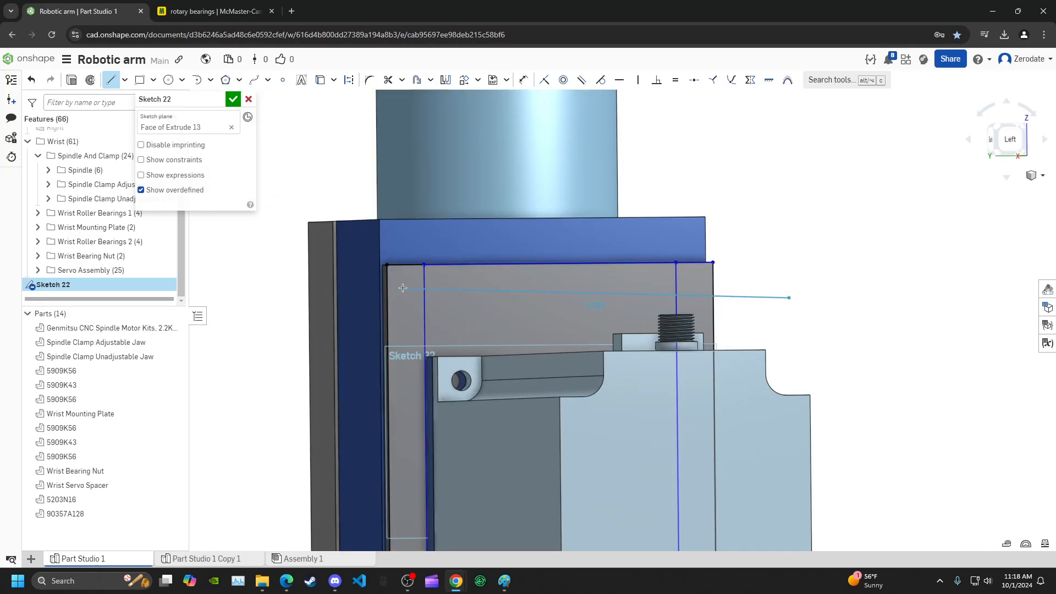
key(Escape)
right_drag(527, 307, 533, 278)
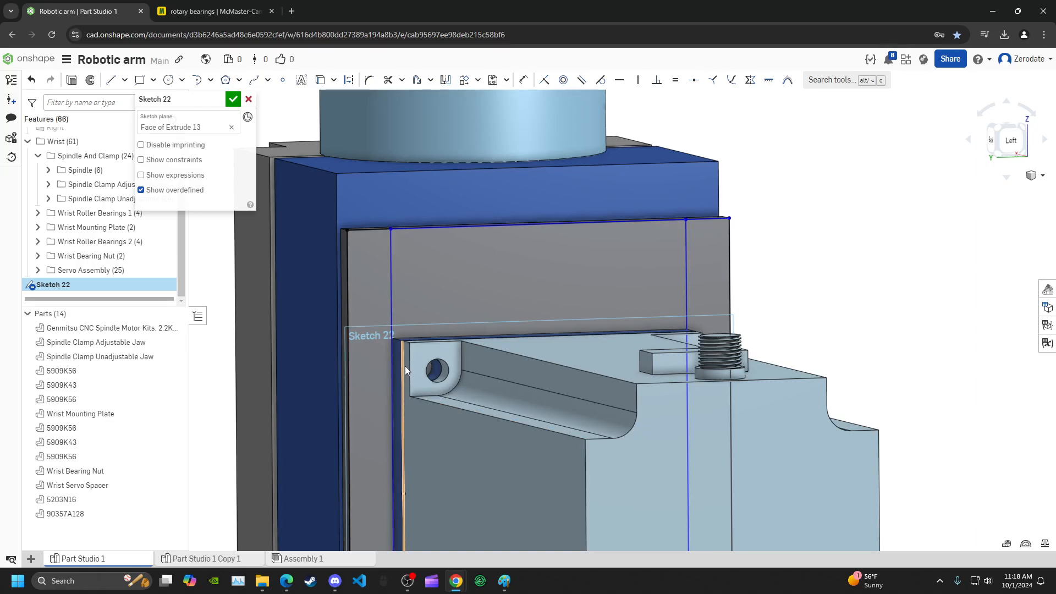
right_drag(390, 349, 1005, 126)
click(1003, 130)
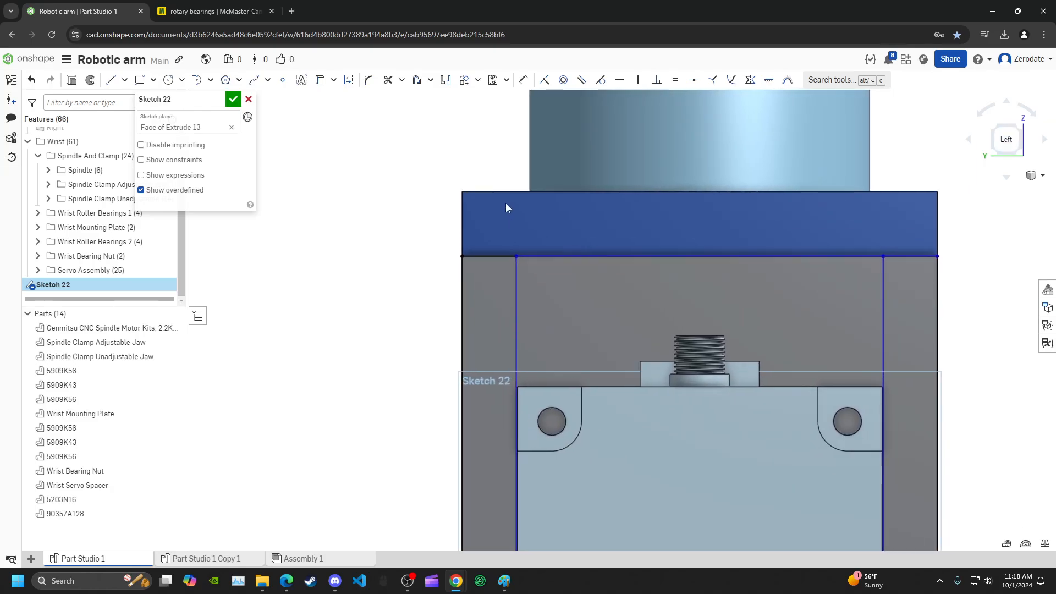
click(111, 80)
click(695, 242)
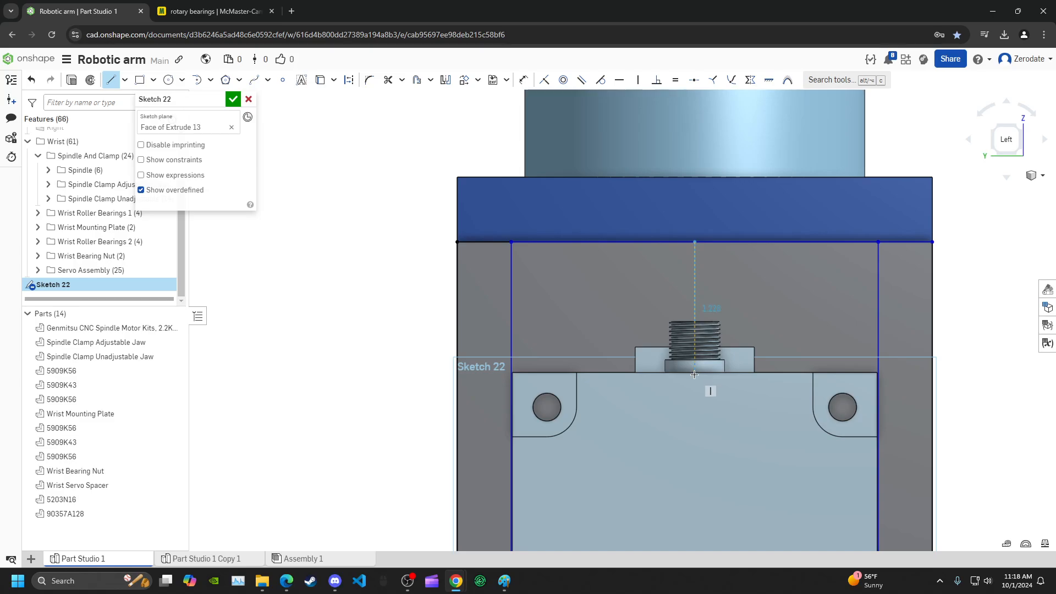
right_drag(514, 322, 566, 346)
key(Escape)
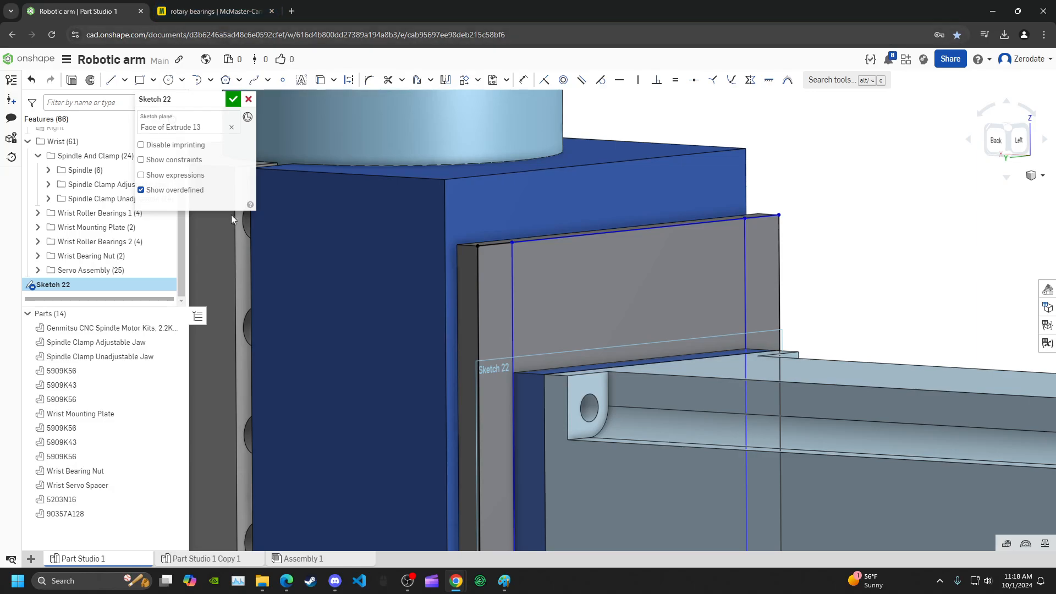
Capture the dimensioned drawing of the 3/4" wide sealed needle-roller bearing from McMaster-Carr and open the capture in the Snipping Tool.
click(214, 559)
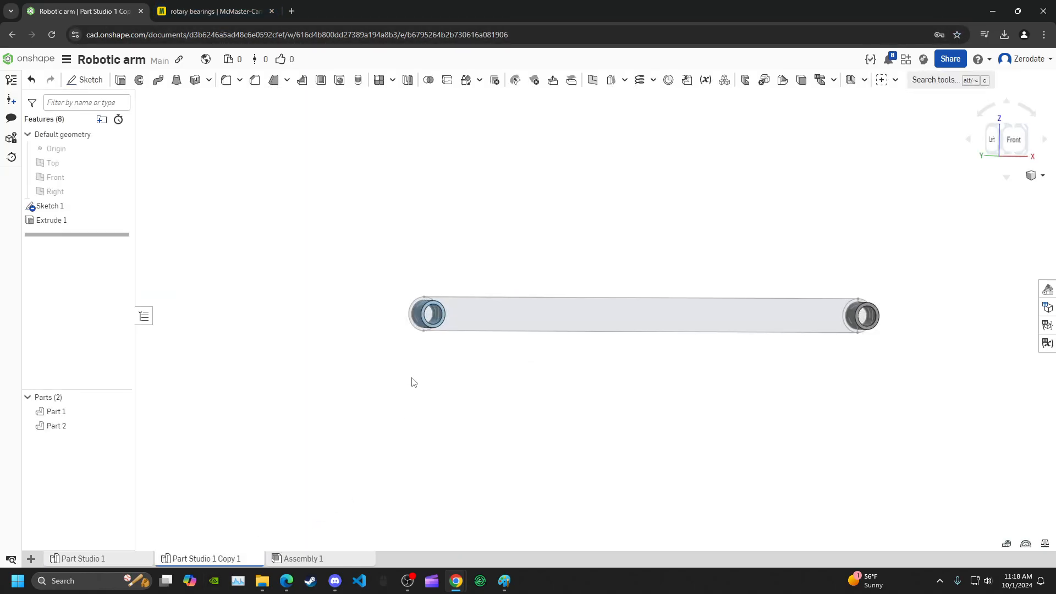
click(220, 11)
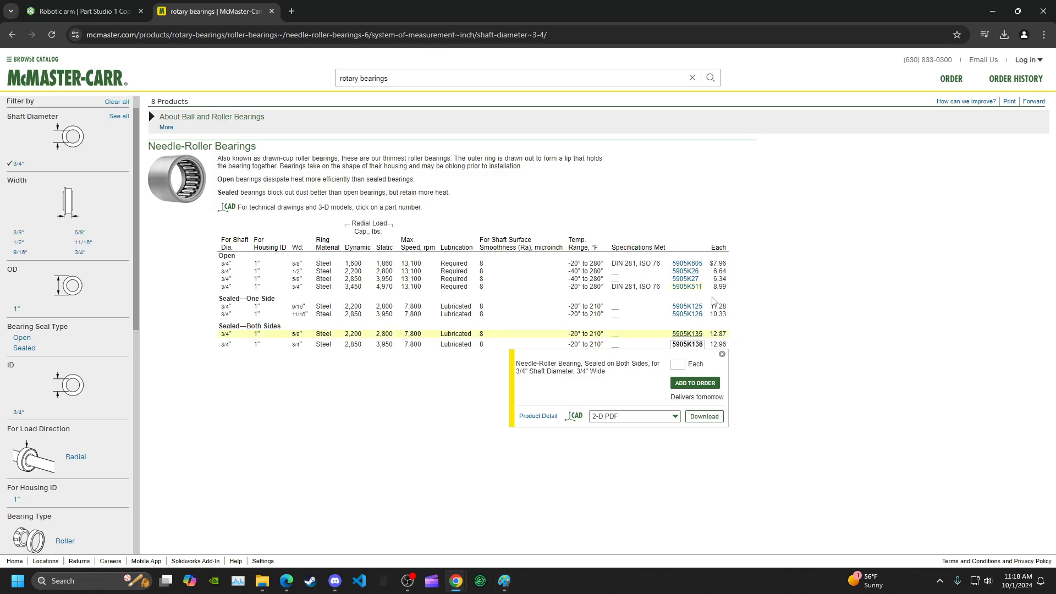
mouse_move(503, 586)
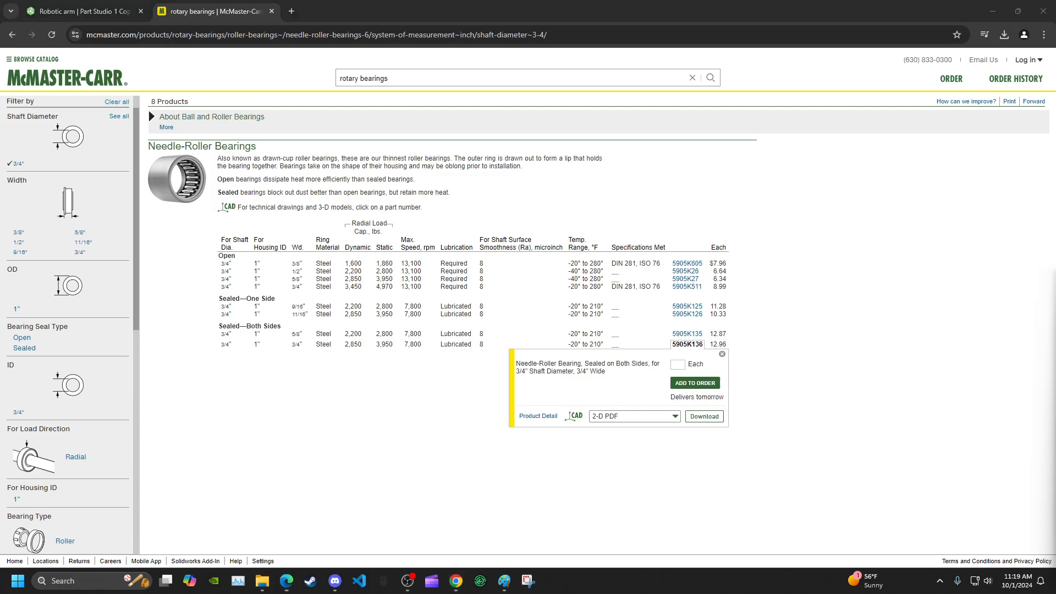
key(super+shift+s)
click(986, 424)
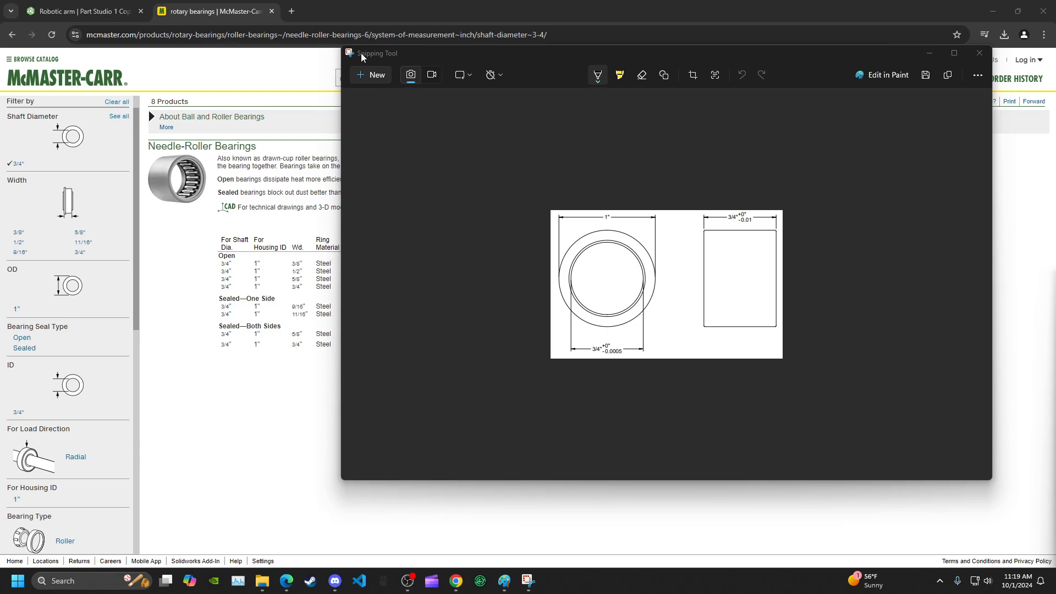
Arrange the bearing drawing capture and the browser side by side.
drag(362, 57, 1038, 212)
click(429, 113)
drag(529, 327, 715, 316)
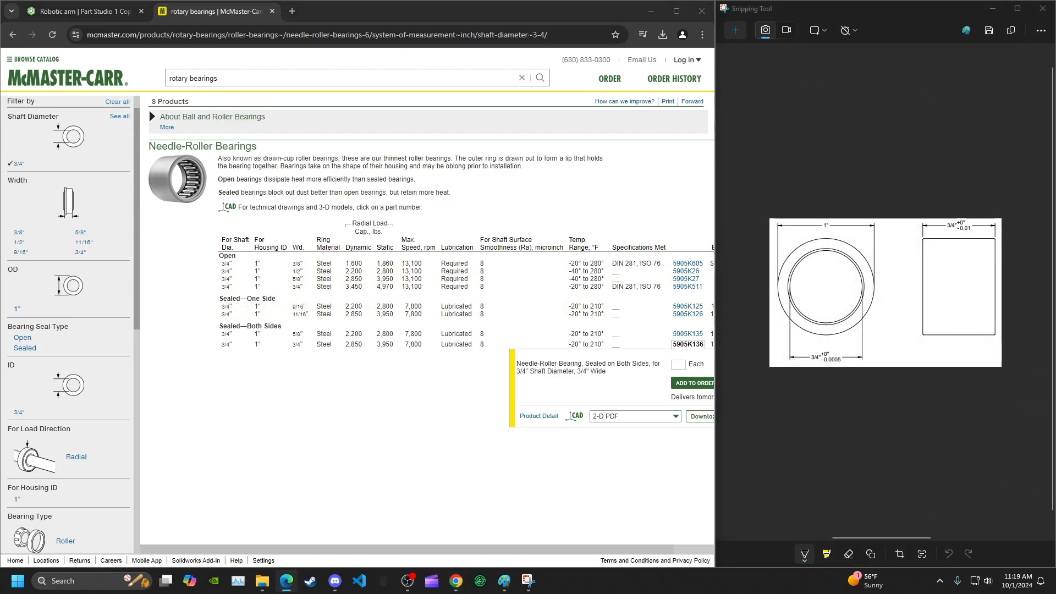
click(300, 380)
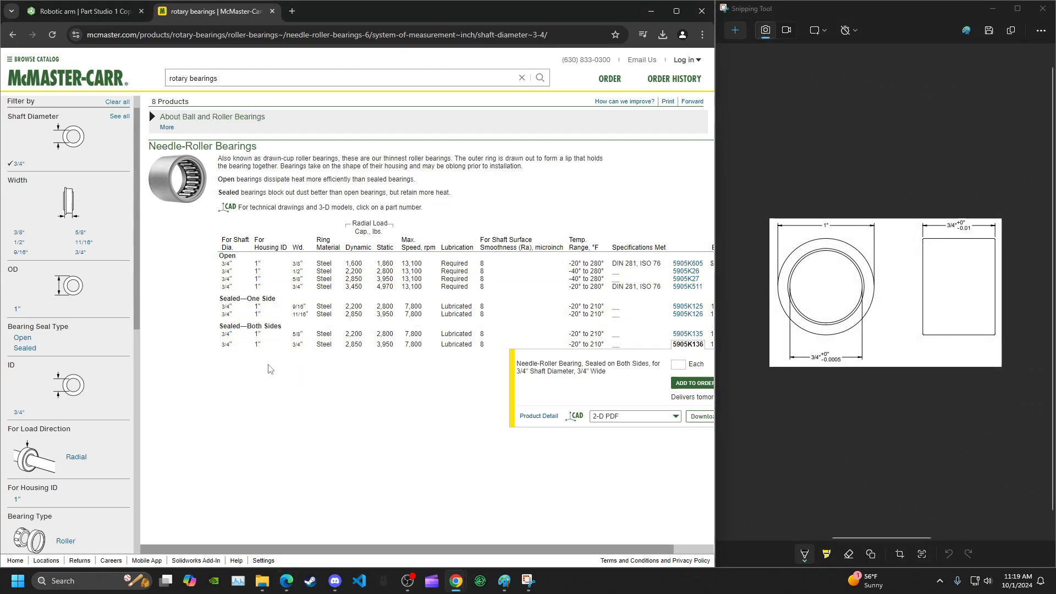
Return to the wrist model in Onshape's Part Studio 1 and widen the browser window beside the bearing capture.
click(82, 11)
middle_drag(425, 286, 360, 349)
scroll(359, 348, down, 2)
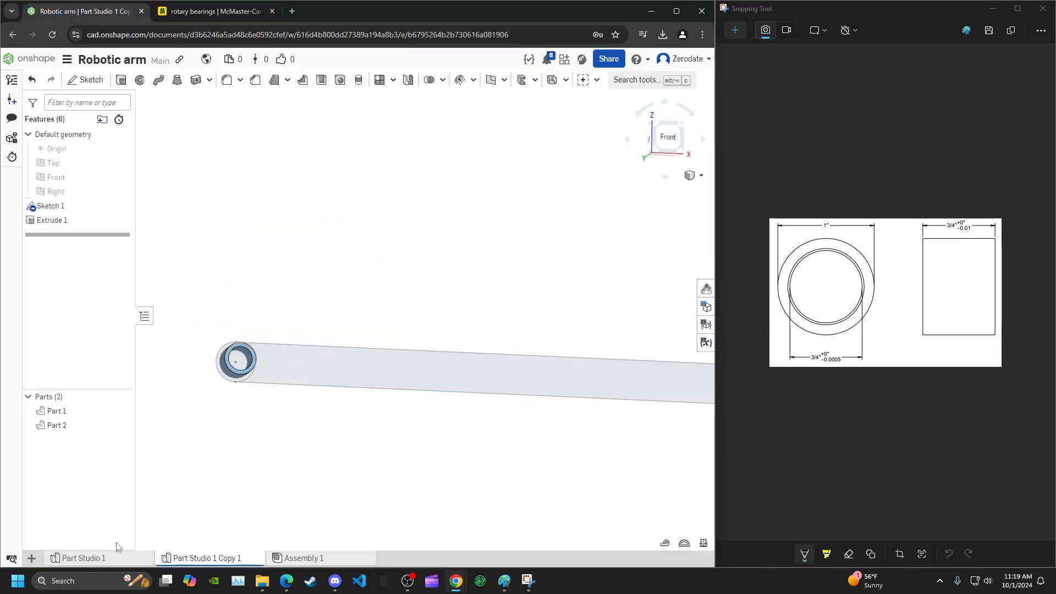
click(83, 558)
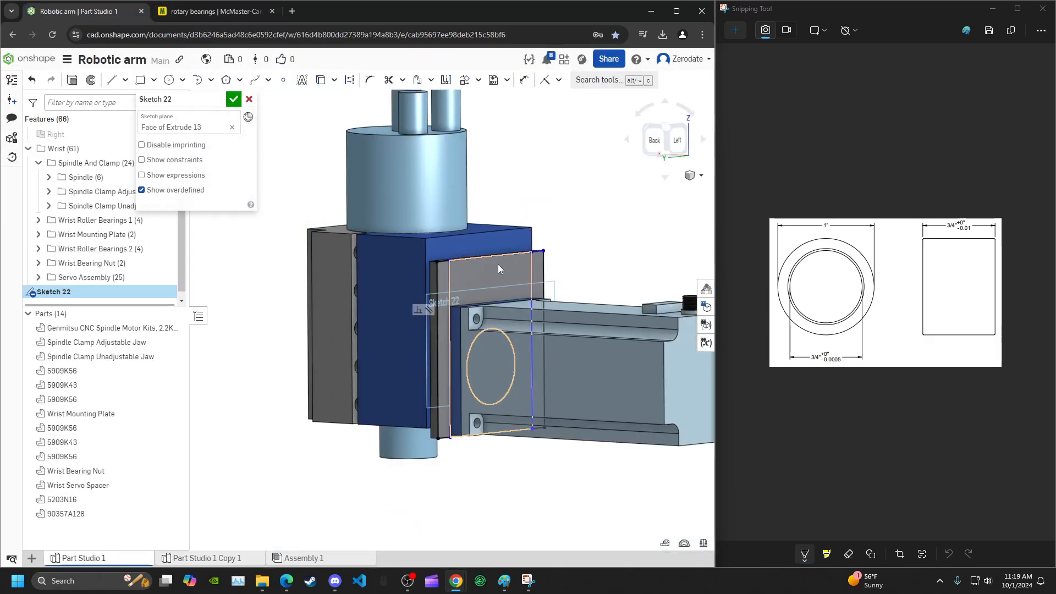
drag(720, 213, 763, 219)
Examine the wrist mounting plate's edge and the space beside the servo from the back and at an angle.
scroll(481, 316, up, 5)
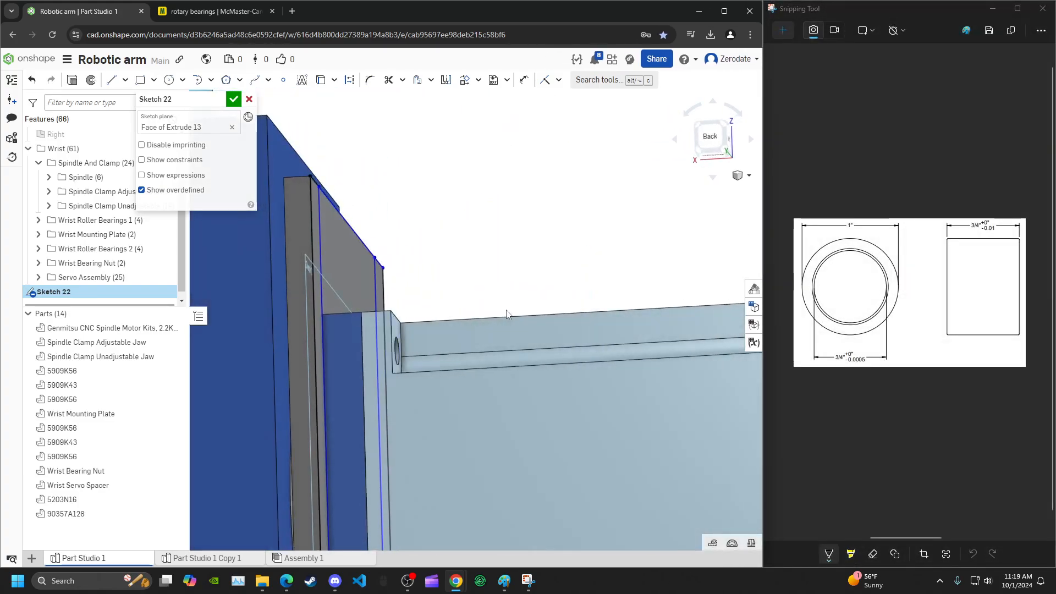
right_drag(497, 319, 468, 273)
mouse_move(364, 311)
right_down()
mouse_move(339, 322)
mouse_move(358, 297)
right_up()
key(n)
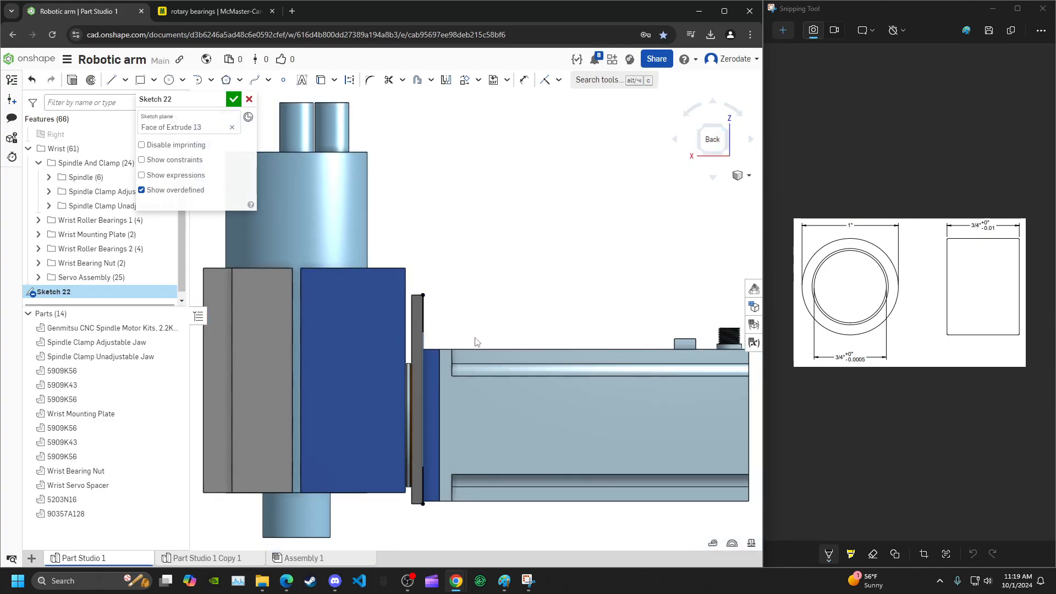
scroll(406, 309, up, 5)
middle_drag(612, 245, 464, 214)
right_drag(464, 214, 424, 231)
Discard the open Sketch 22 edit and extrude its two side strips 12 in along the servo, adding them to the Wrist Mounting Plate.
click(249, 99)
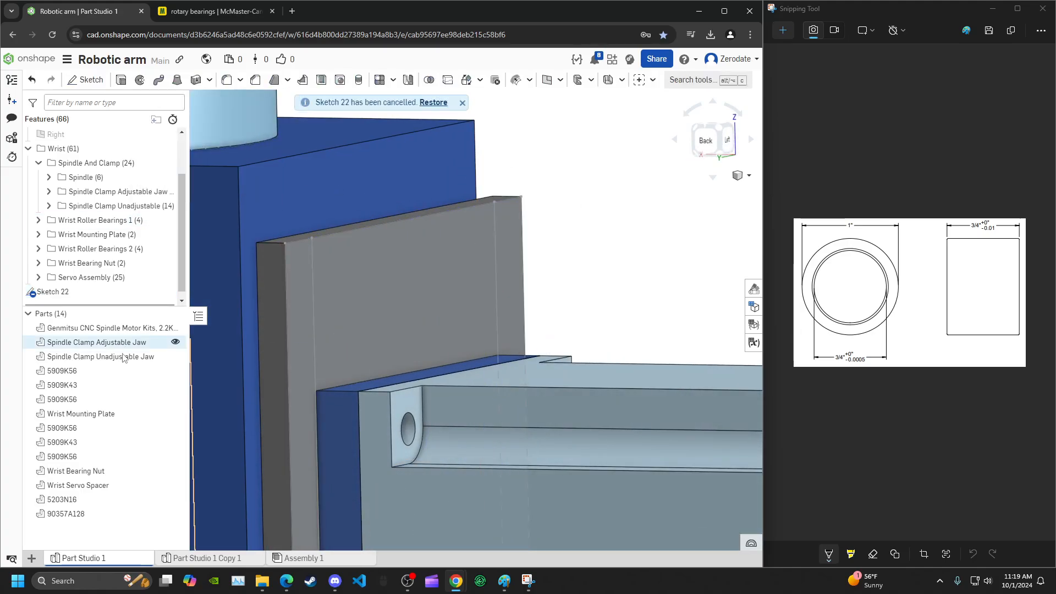
click(302, 284)
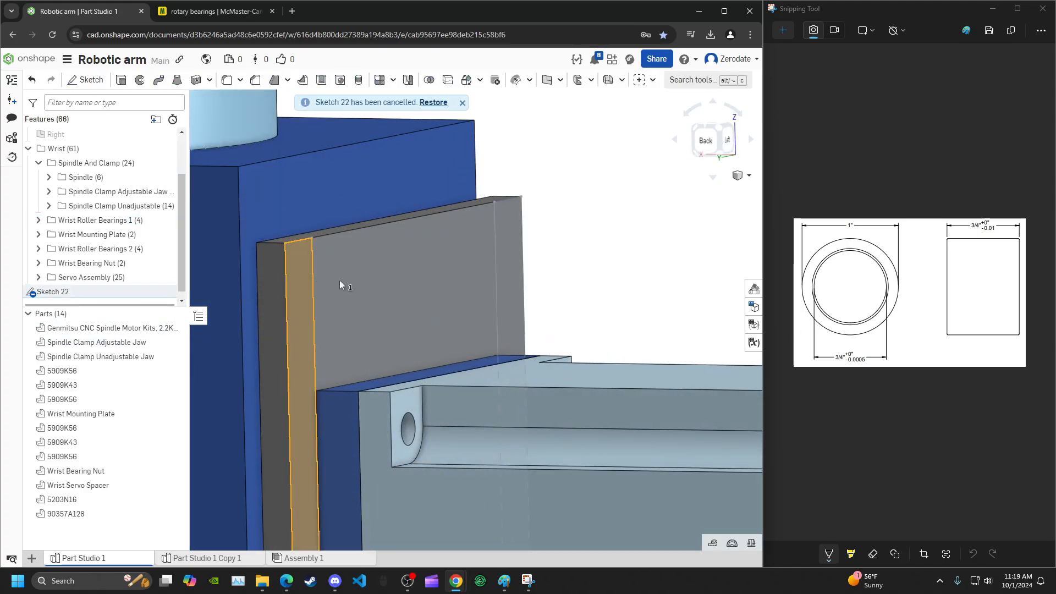
click(519, 236)
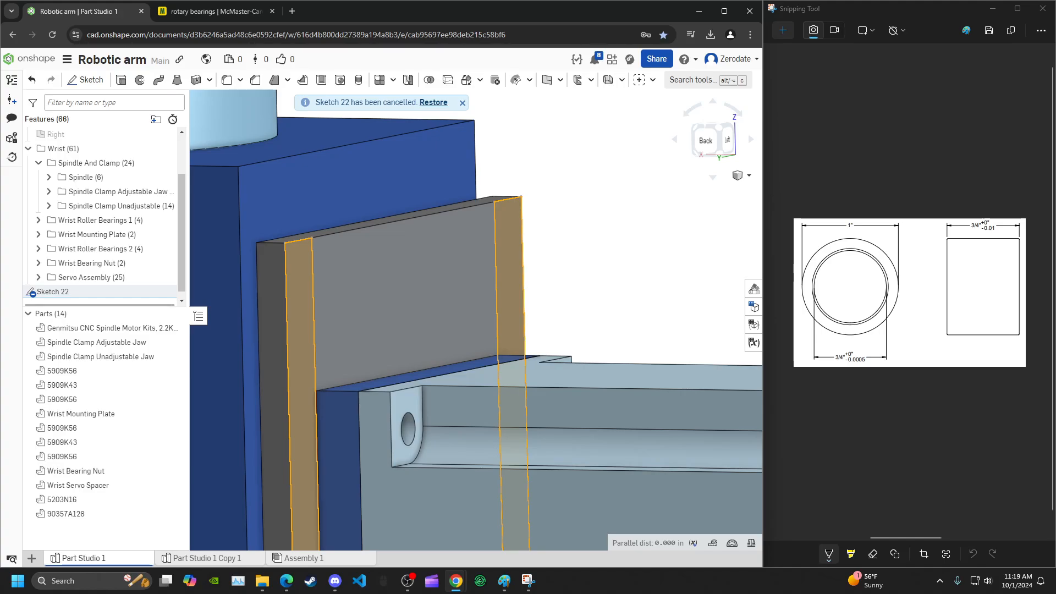
middle_drag(358, 255, 356, 253)
scroll(407, 229, down, 4)
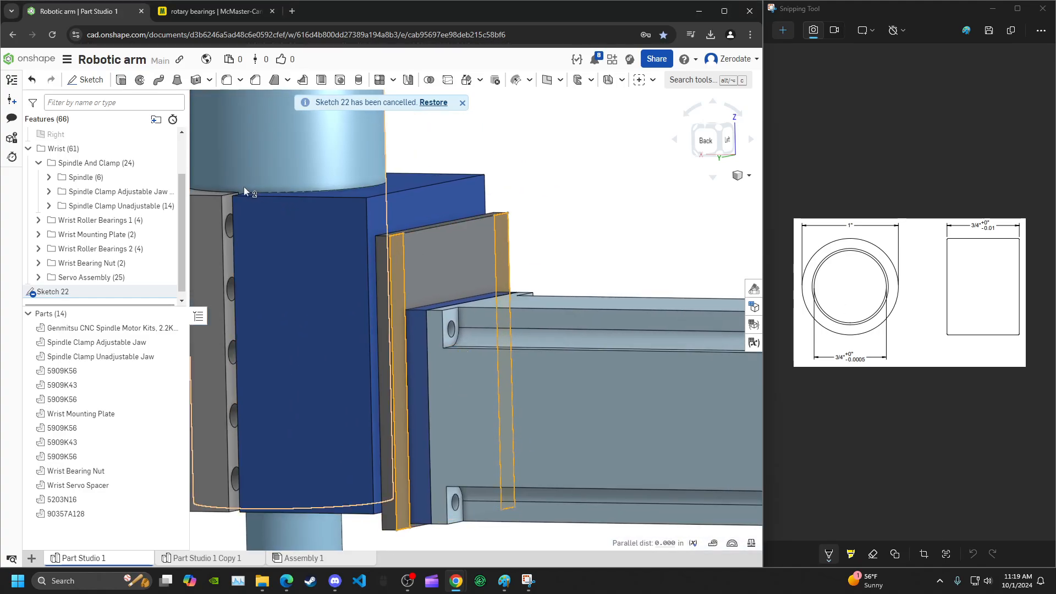
click(121, 79)
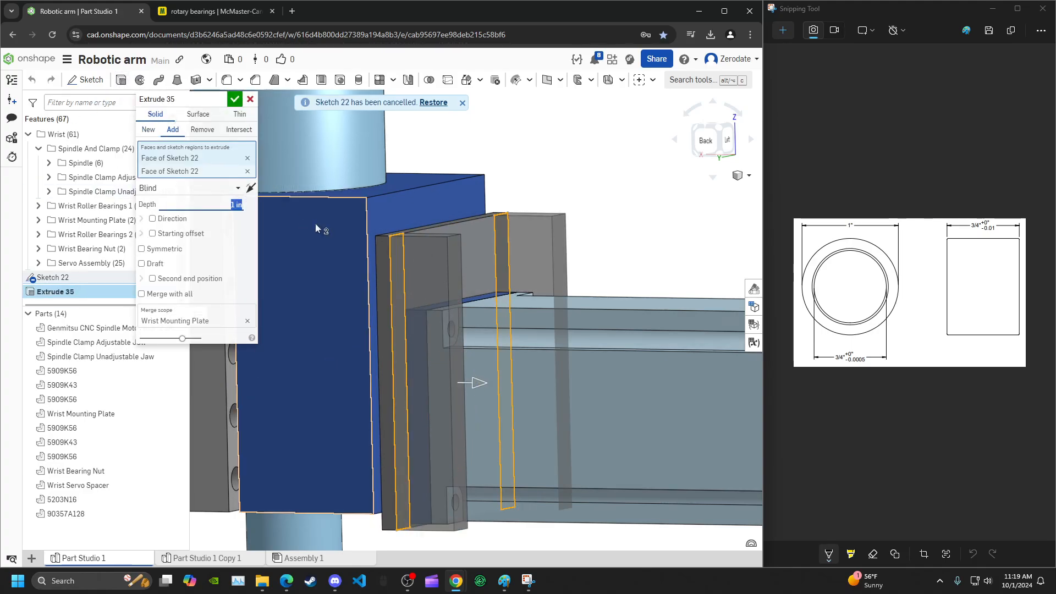
text(12)
click(235, 100)
Extrude the U-shaped top face of the Wrist Mounting Plate 1 in upward, adding it to the plate.
right_drag(509, 222, 517, 263)
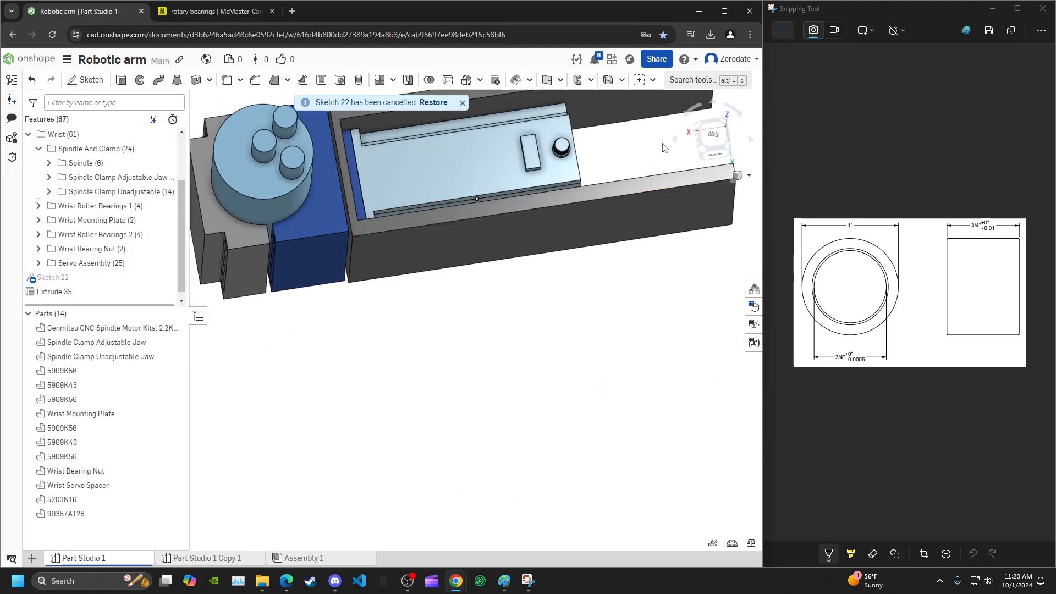
click(713, 137)
scroll(589, 260, up, 5)
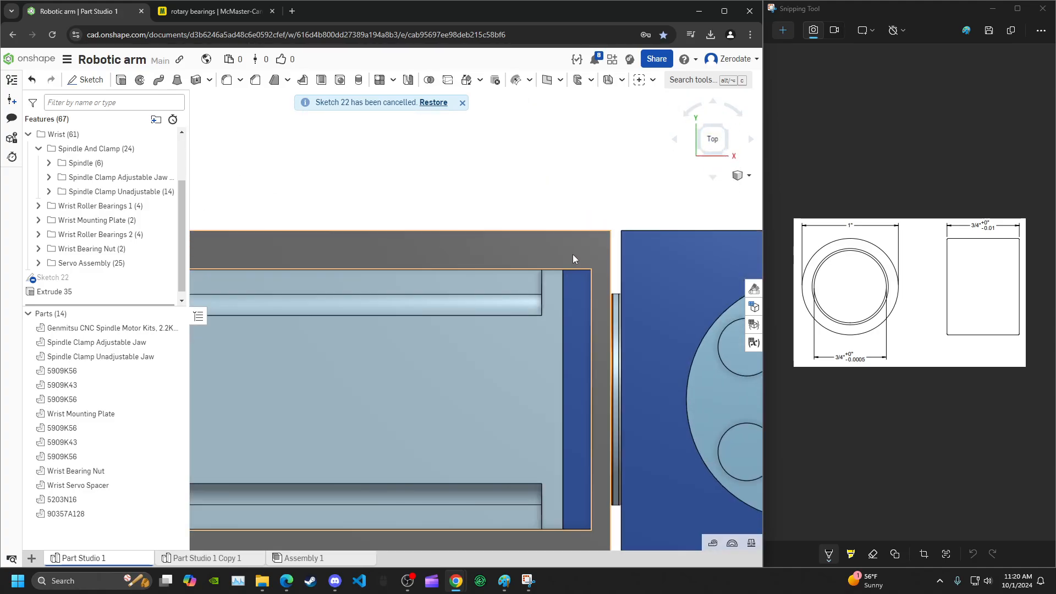
scroll(572, 254, down, 1)
click(588, 226)
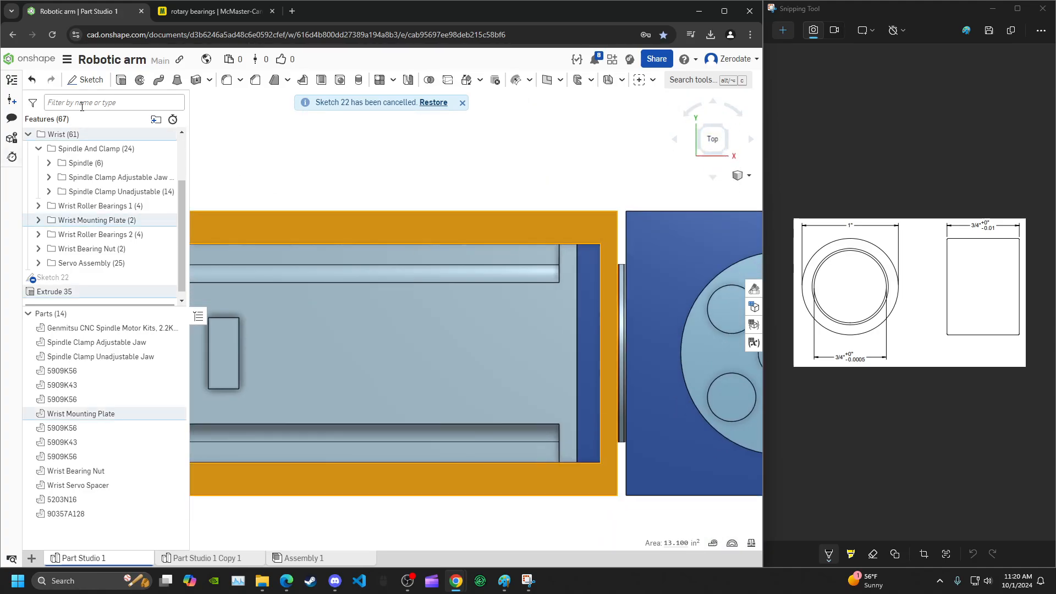
click(121, 80)
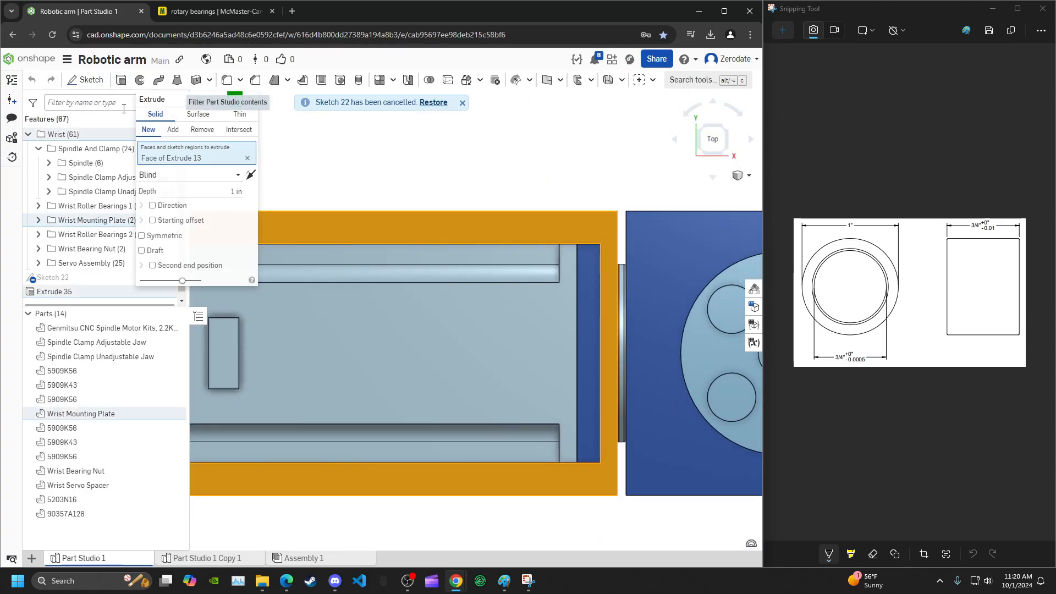
scroll(352, 324, down, 4)
right_drag(385, 325, 395, 204)
middle_drag(330, 231, 466, 248)
right_drag(495, 220, 570, 221)
click(250, 175)
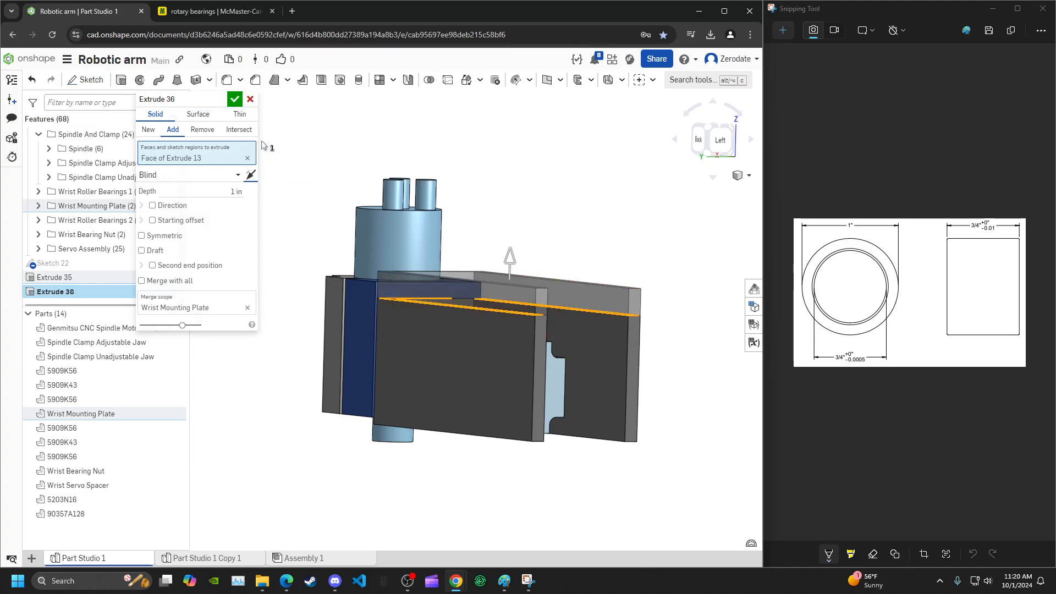
click(235, 94)
Edit Extrude 35 to shorten the mounting plate's two side arms so they cover only part of the servo's length.
scroll(498, 329, up, 3)
right_drag(520, 329, 550, 330)
middle_drag(410, 342, 480, 292)
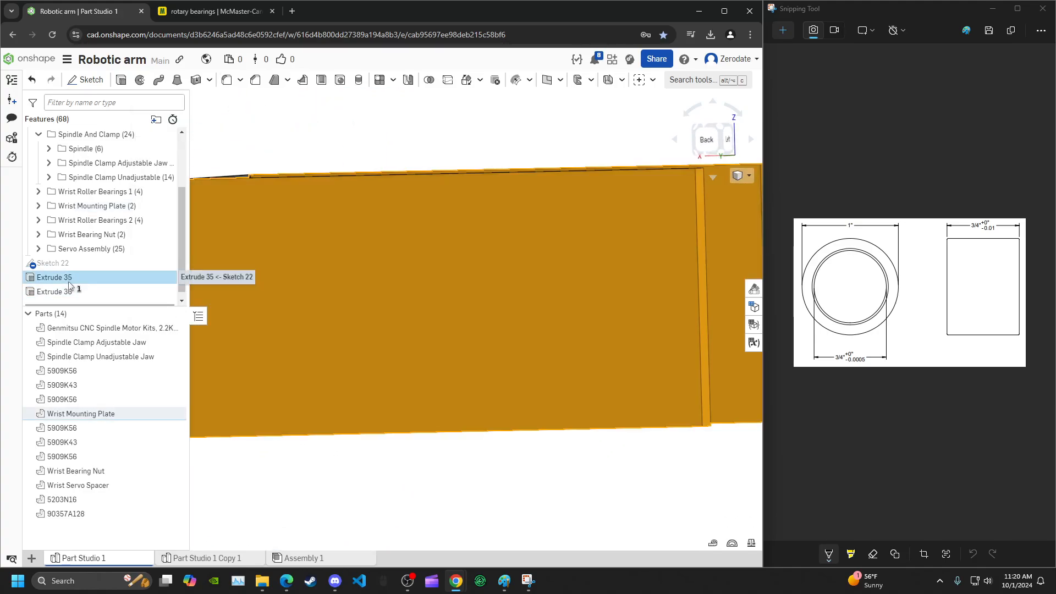
double_click(55, 277)
middle_drag(326, 257, 338, 244)
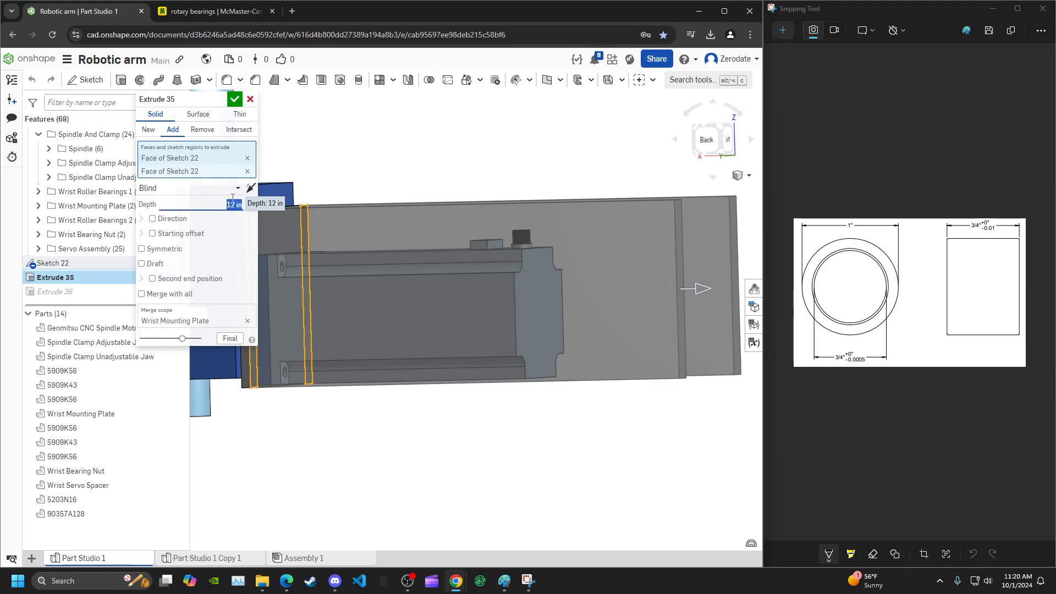
click(236, 100)
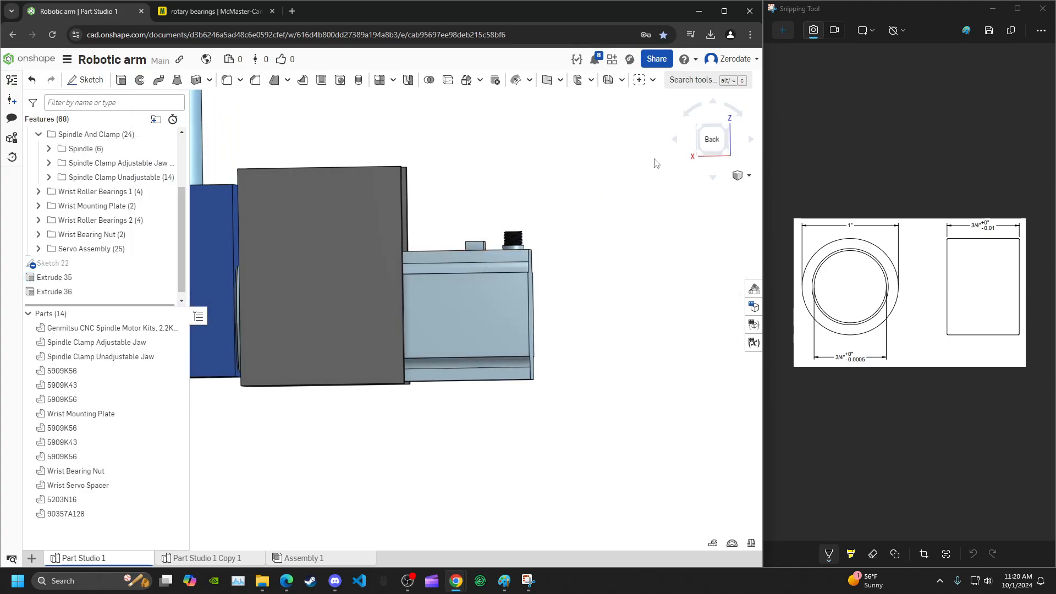
scroll(496, 303, up, 5)
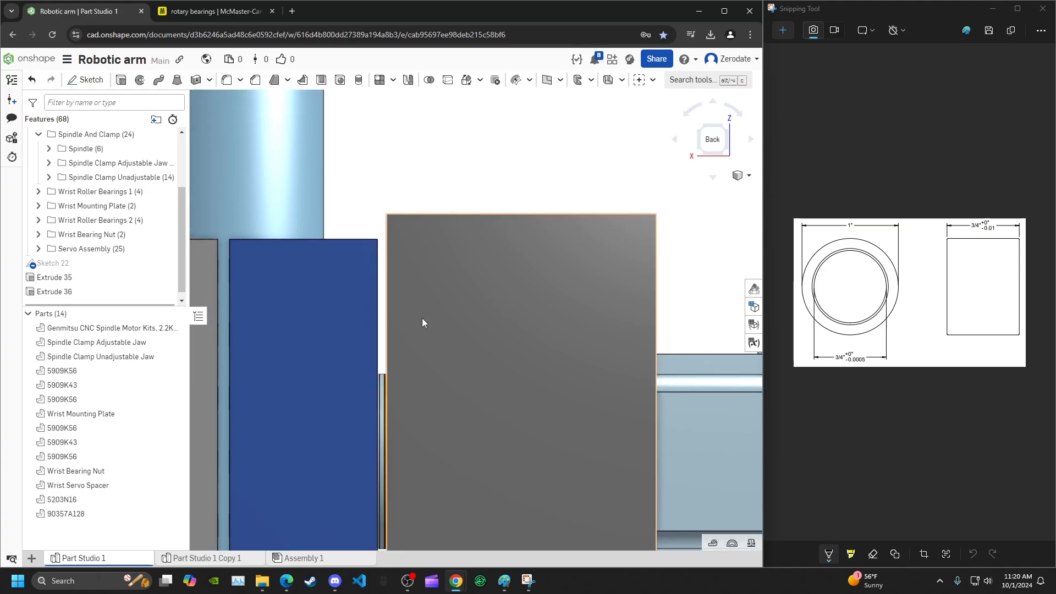
click(471, 254)
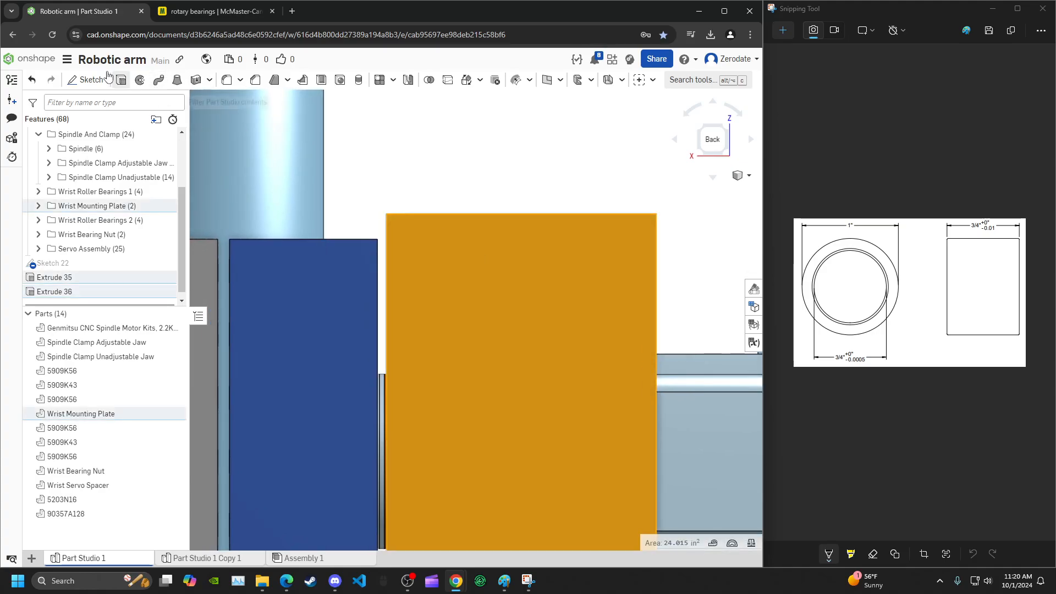
click(75, 82)
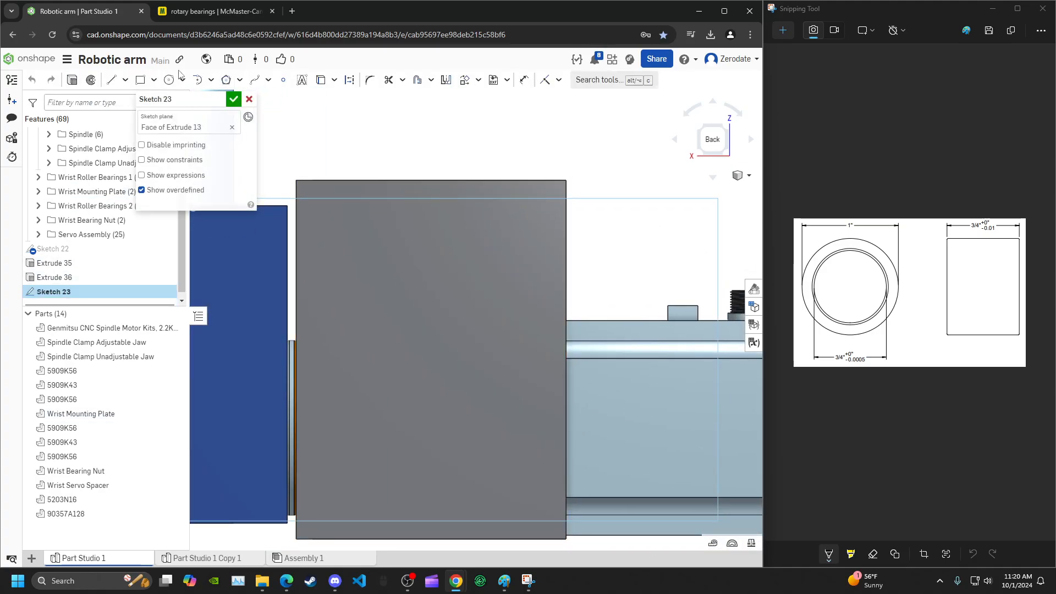
click(112, 79)
right_drag(528, 346, 455, 372)
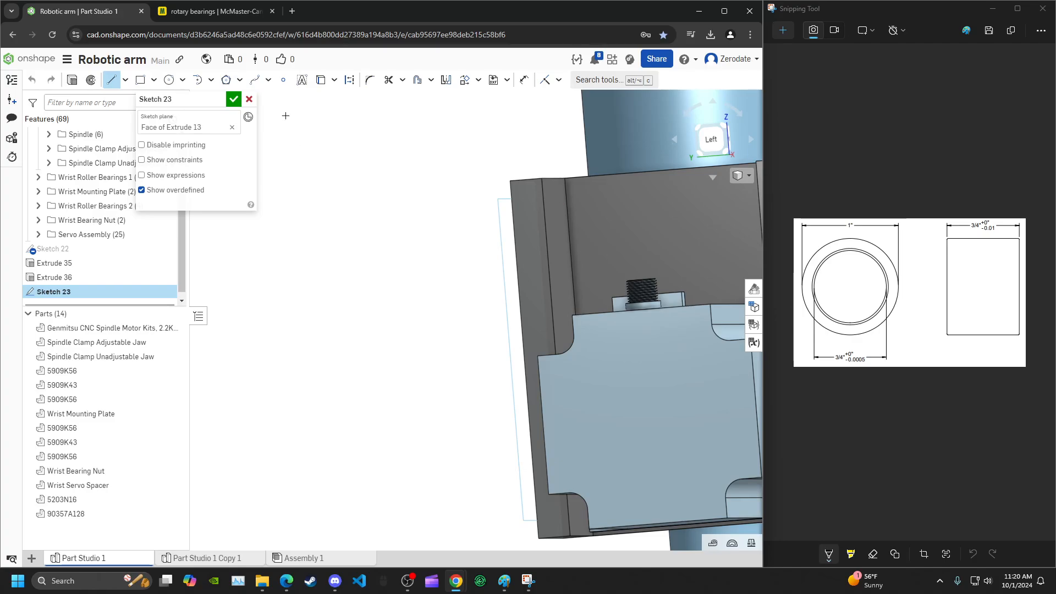
click(234, 100)
right_drag(634, 286, 514, 277)
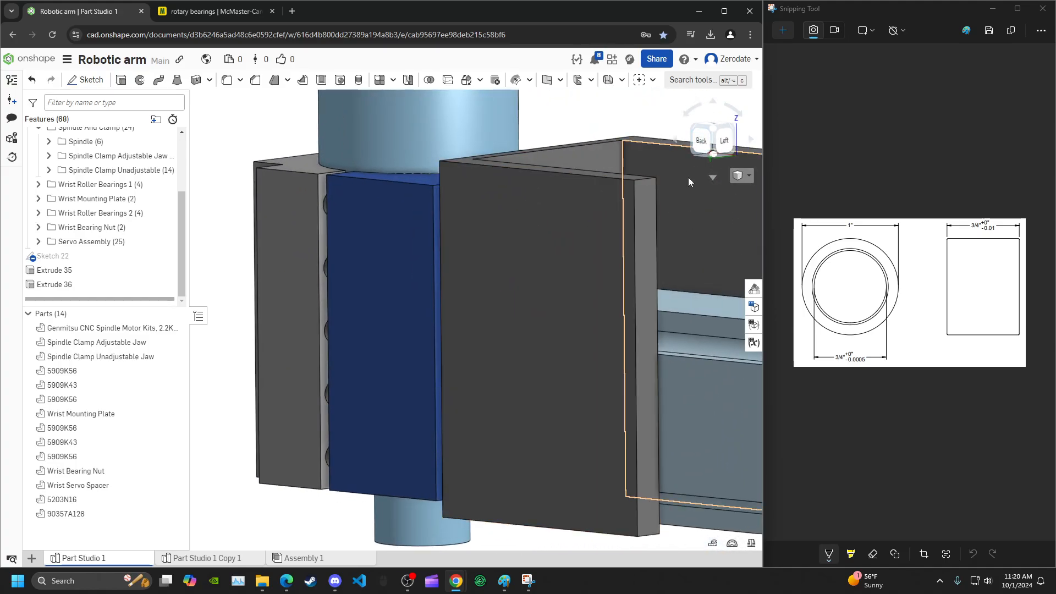
Start a sketch on the mounting plate arm's outer face, viewed from the back.
click(701, 140)
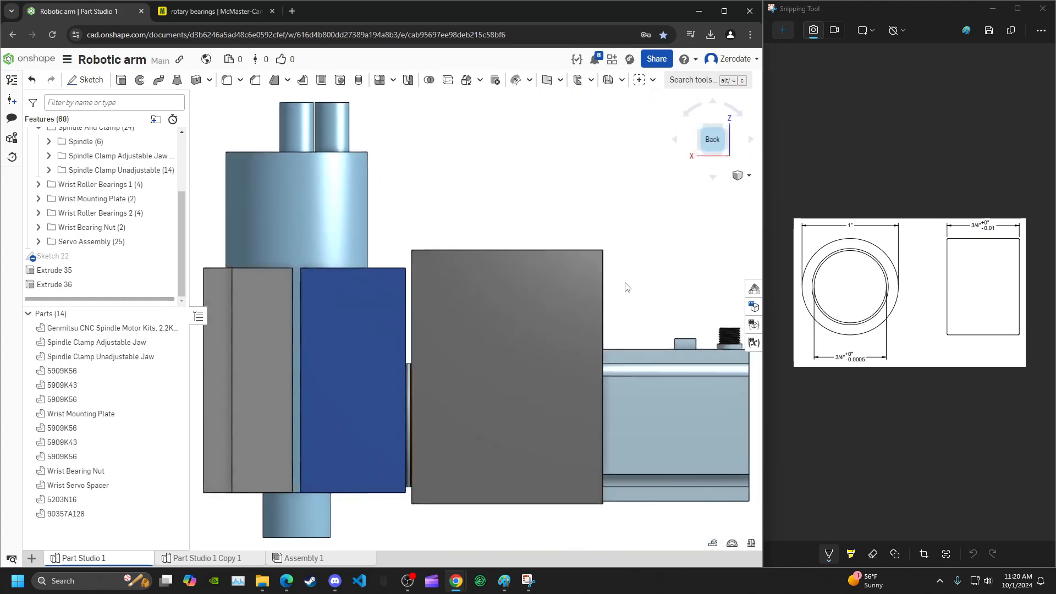
click(434, 280)
click(86, 80)
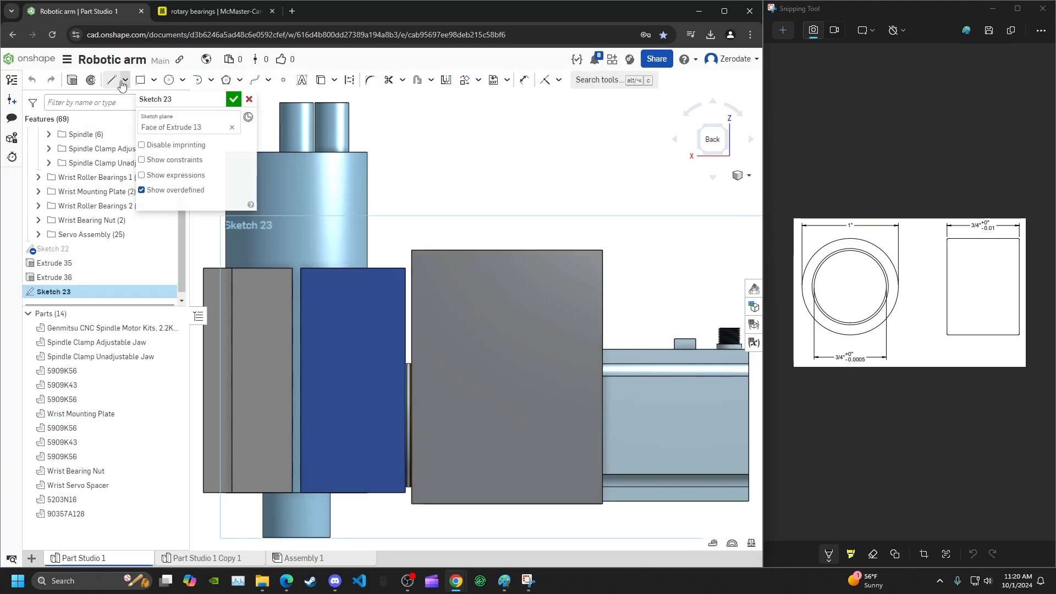
Try to draw a line down the arm's servo-side edge from its upper corner to the servo's top edge, and delete the drawn geometry.
scroll(597, 315, up, 3)
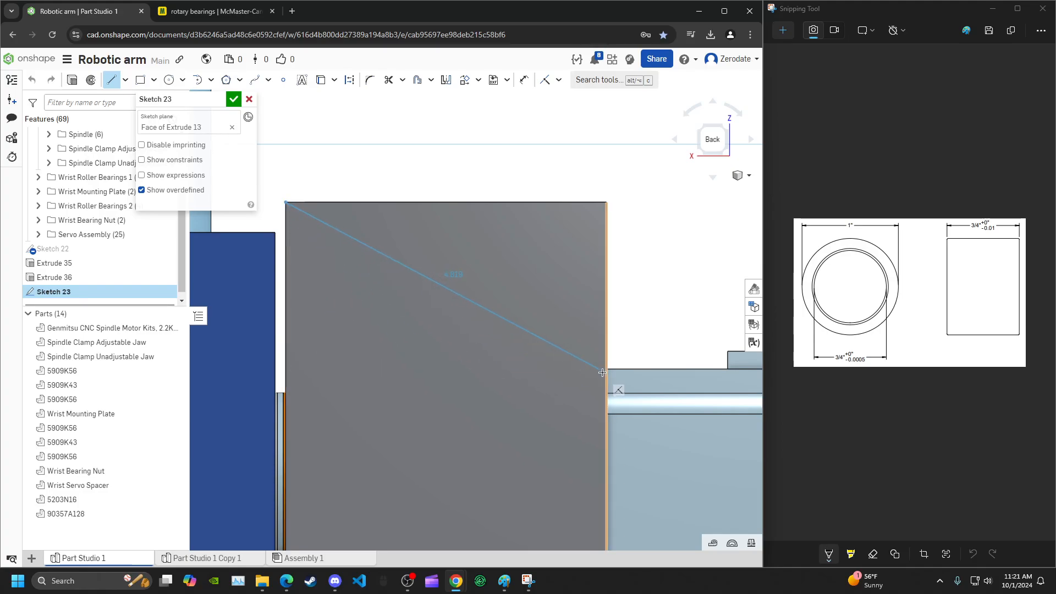
key(Escape)
key(l)
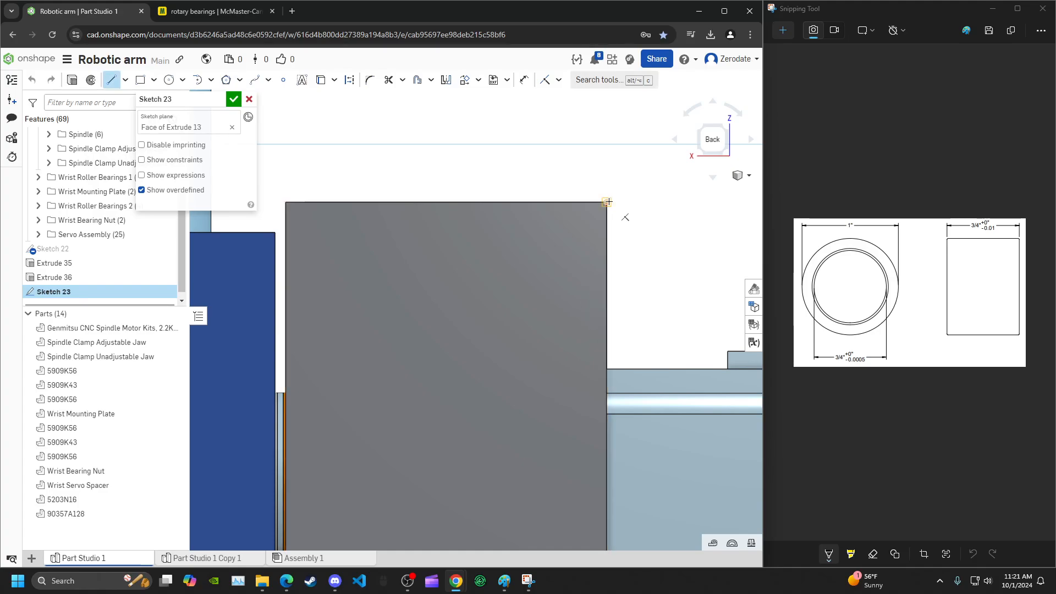
click(606, 203)
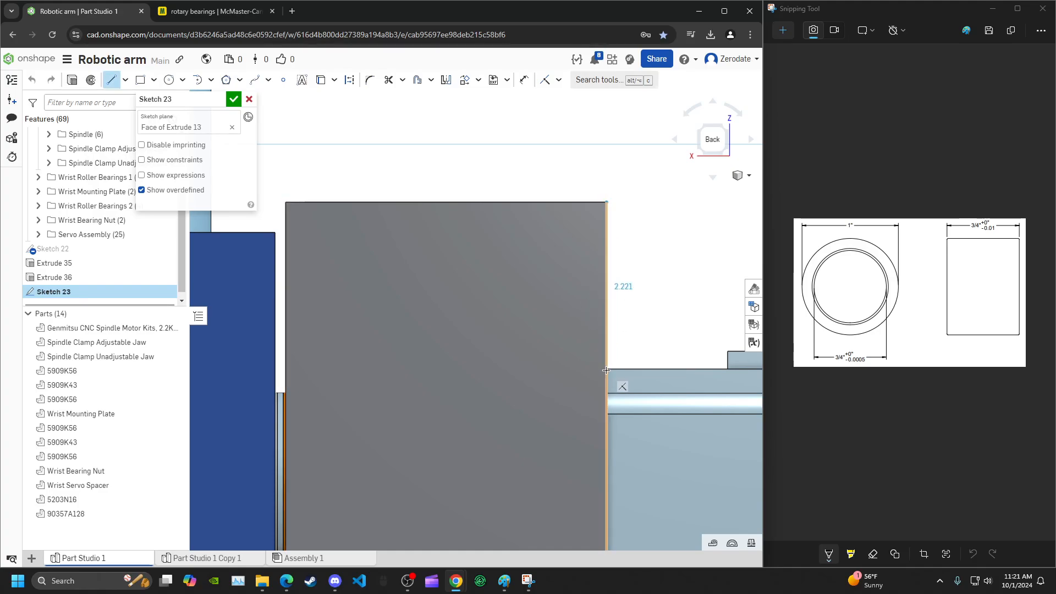
scroll(607, 370, up, 5)
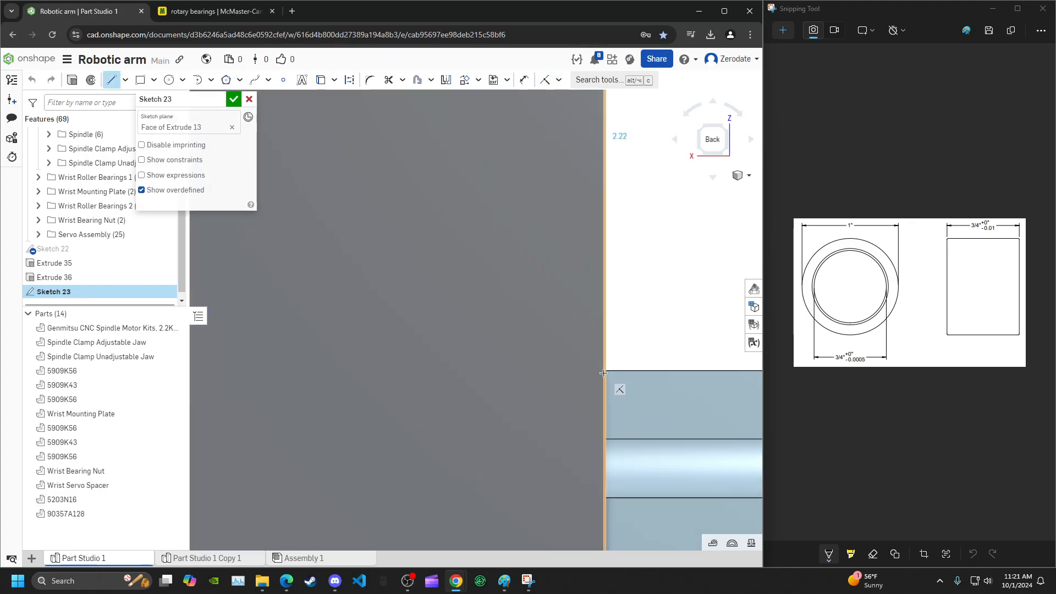
scroll(602, 375, up, 3)
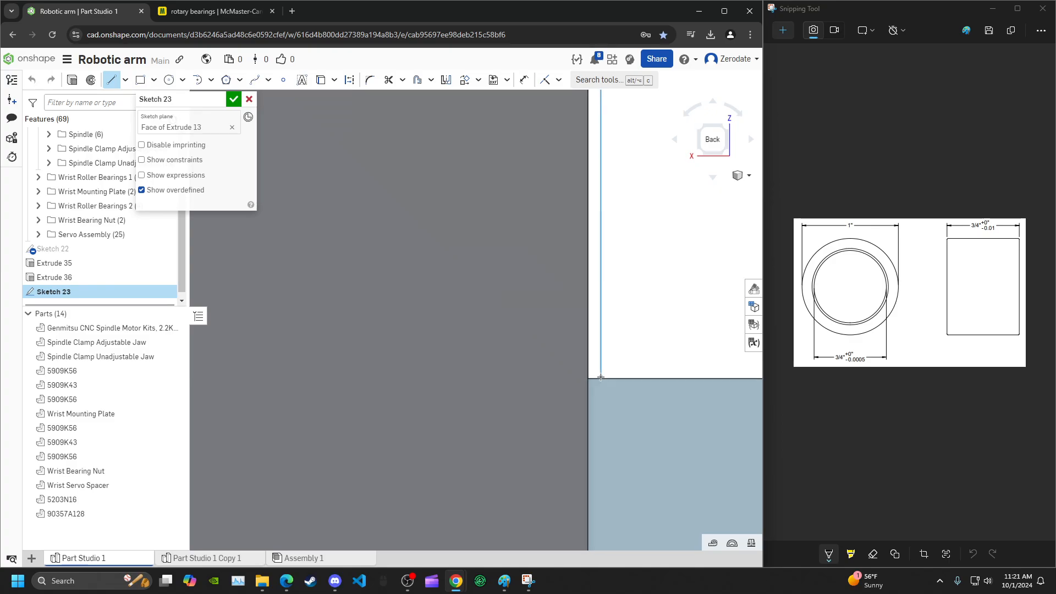
scroll(590, 380, up, 3)
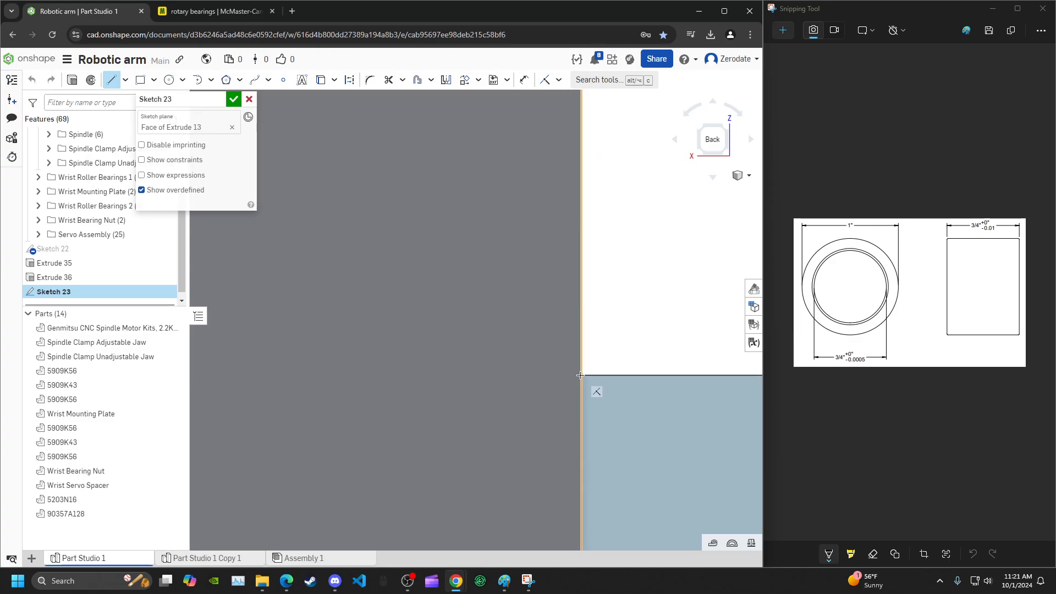
click(580, 375)
scroll(627, 467, up, 3)
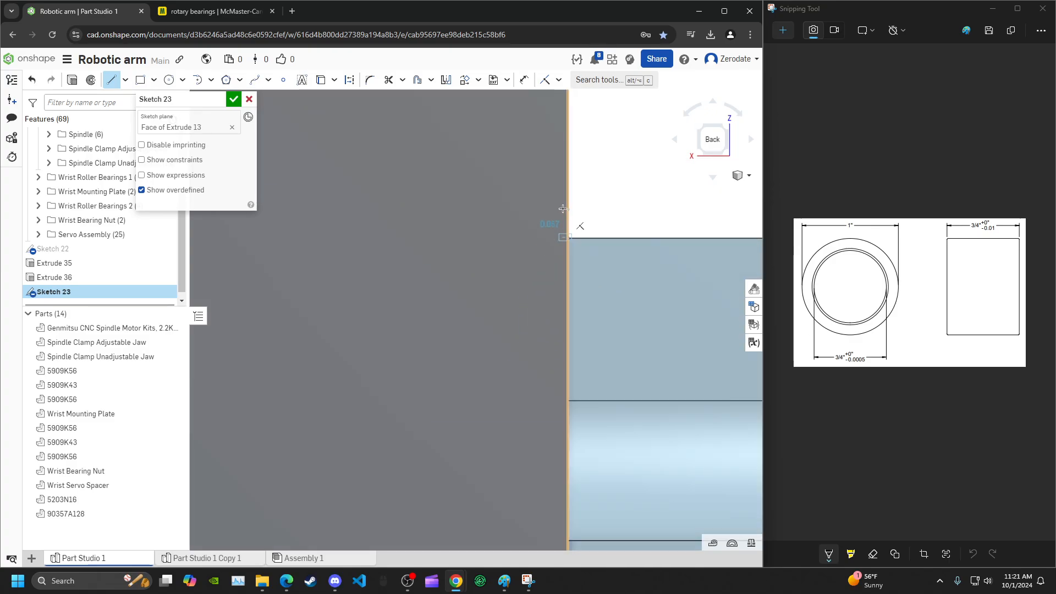
scroll(628, 253, down, 5)
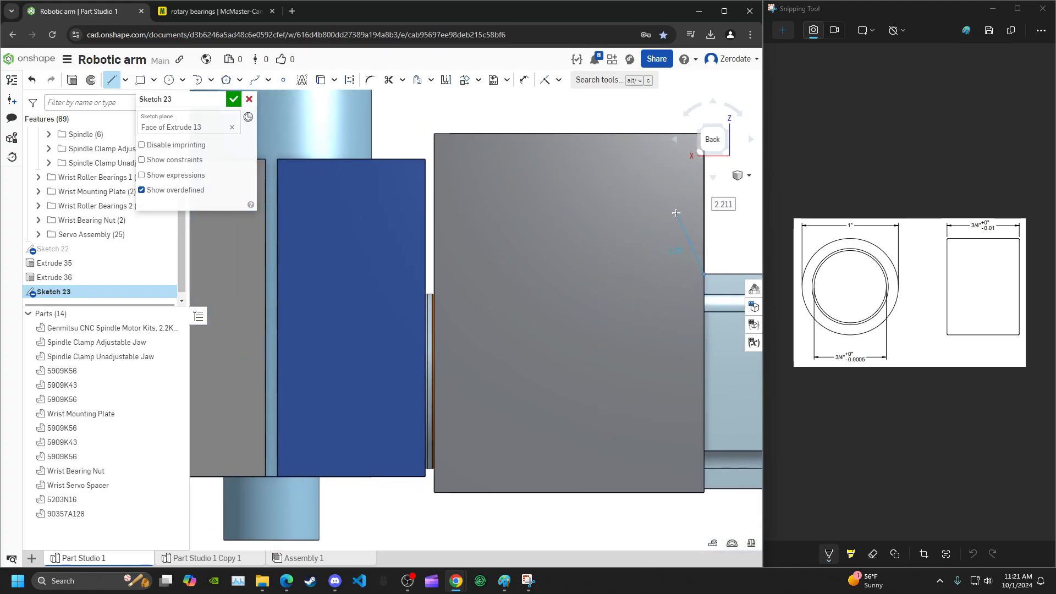
click(698, 156)
key(Escape)
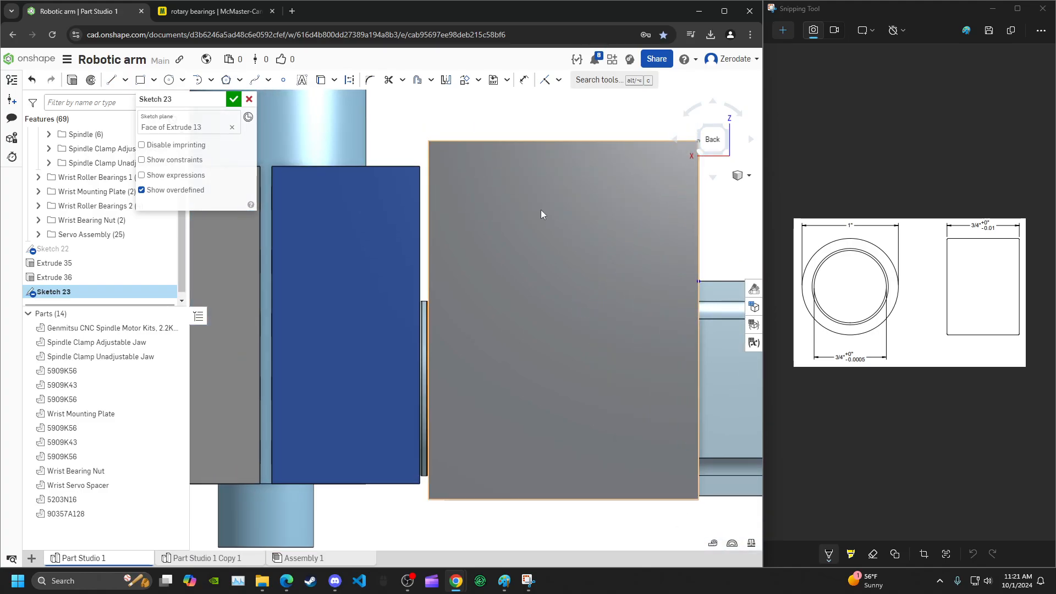
middle_drag(564, 198, 503, 232)
drag(687, 209, 569, 339)
key(Delete)
Draw a closed rectangle of lines over the arm's upper part, 2.211 in high and about 4.25 in wide, down to the servo's top edge.
click(111, 82)
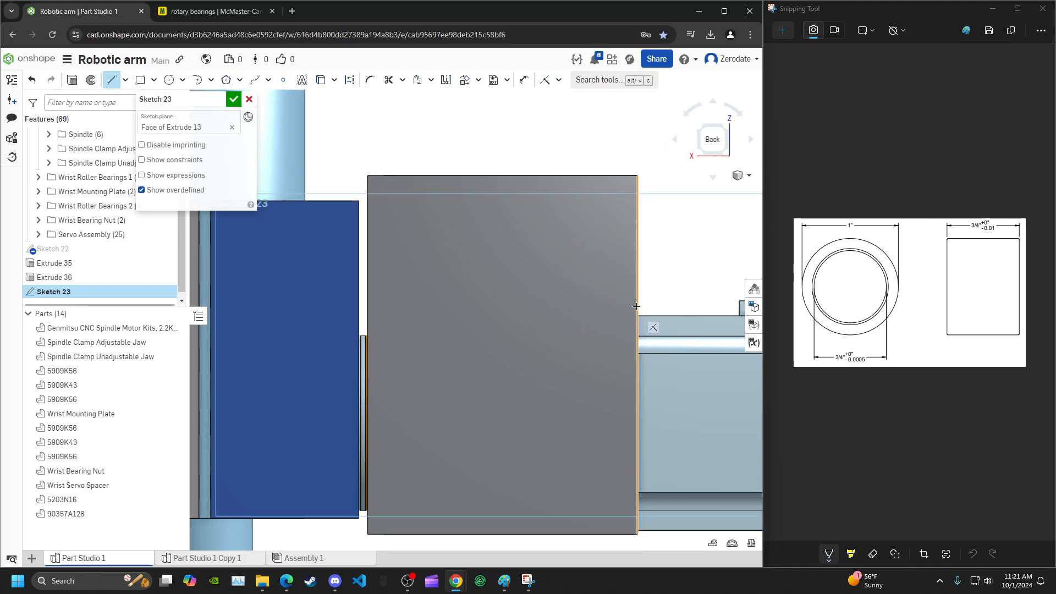
click(636, 174)
click(637, 314)
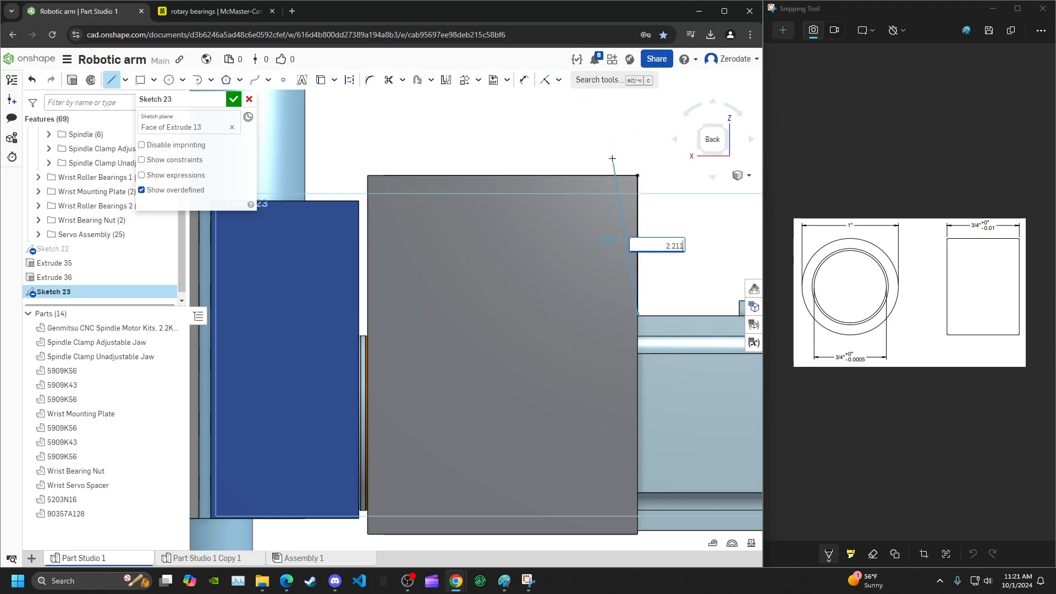
click(368, 315)
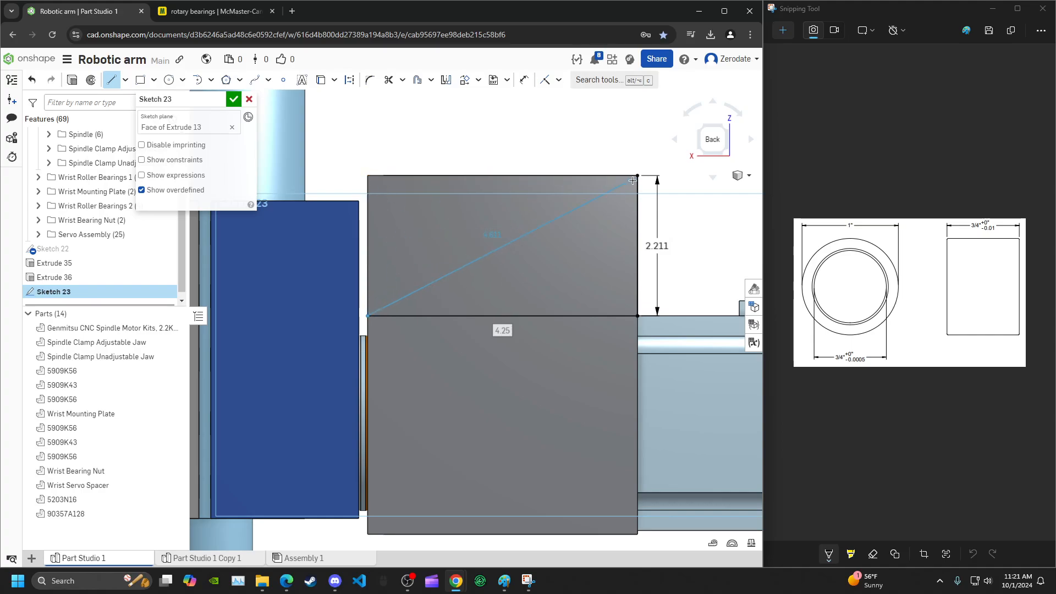
click(368, 175)
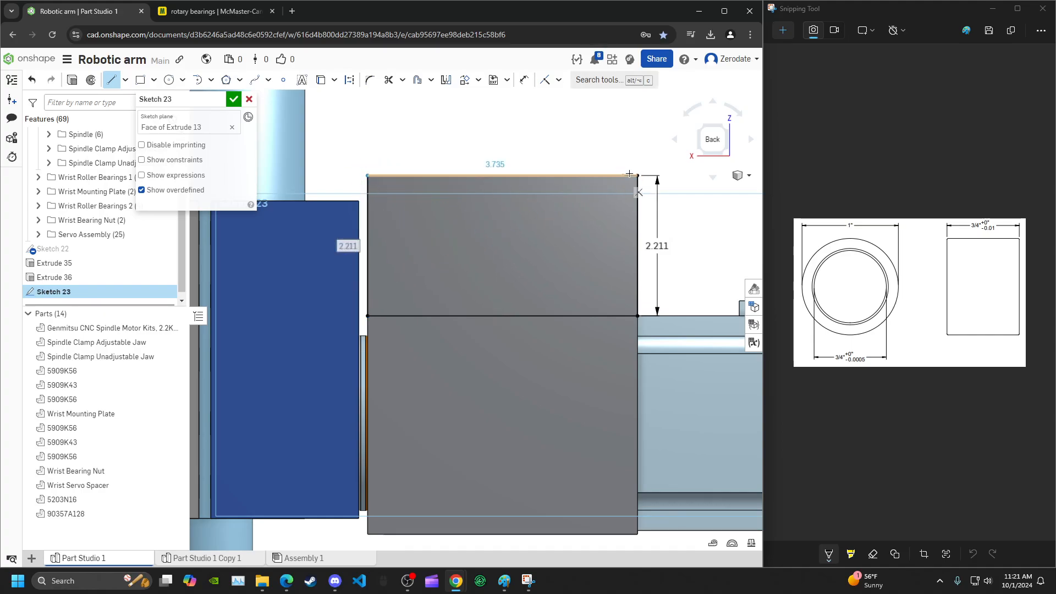
click(637, 176)
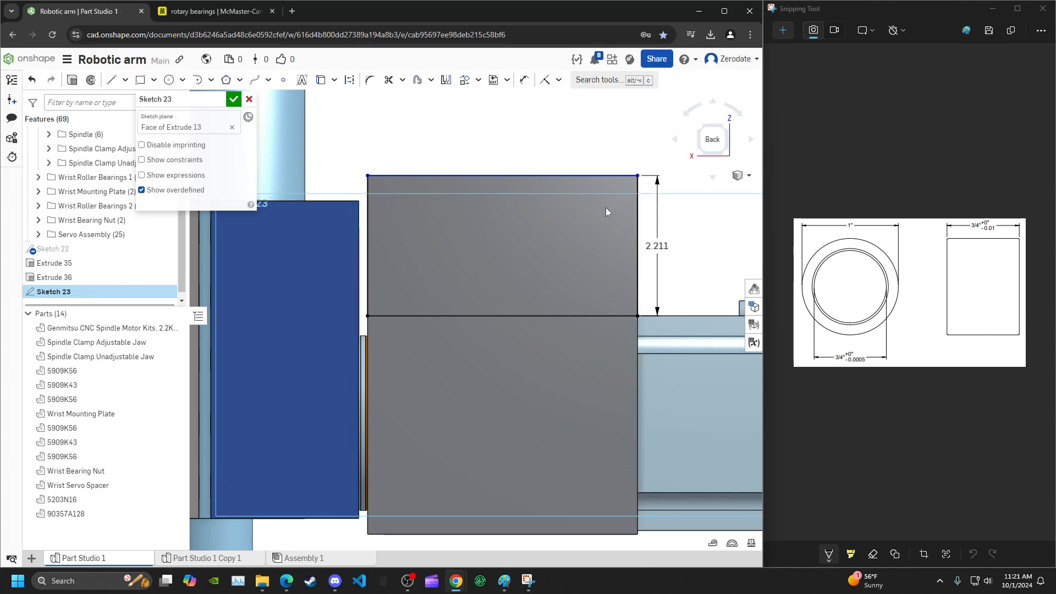
Draw a 1 in diameter circle inside the rectangle and place it near mid-height, toward the spindle clamp side.
click(169, 80)
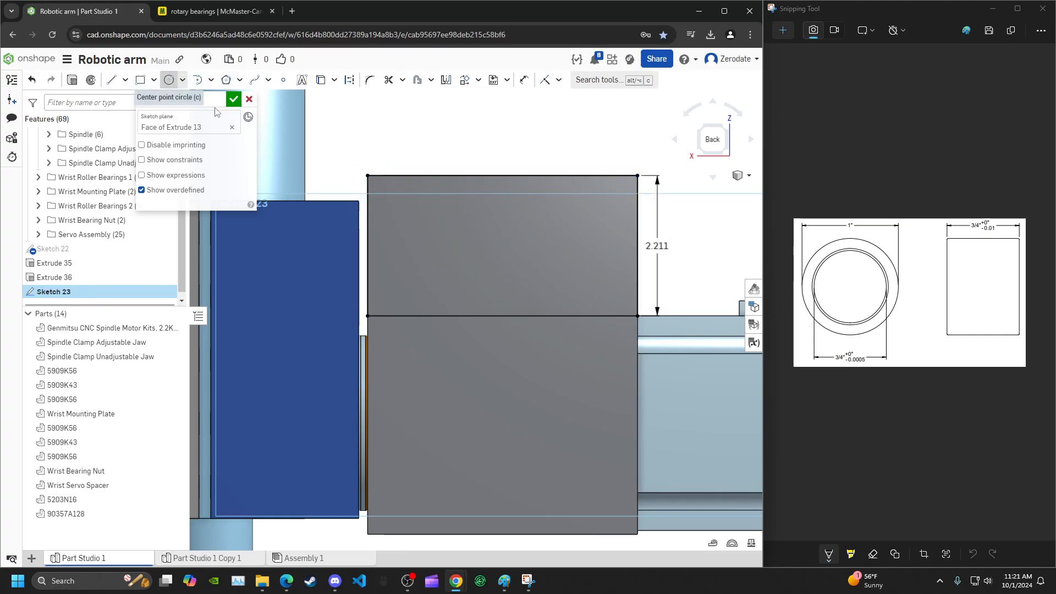
click(465, 248)
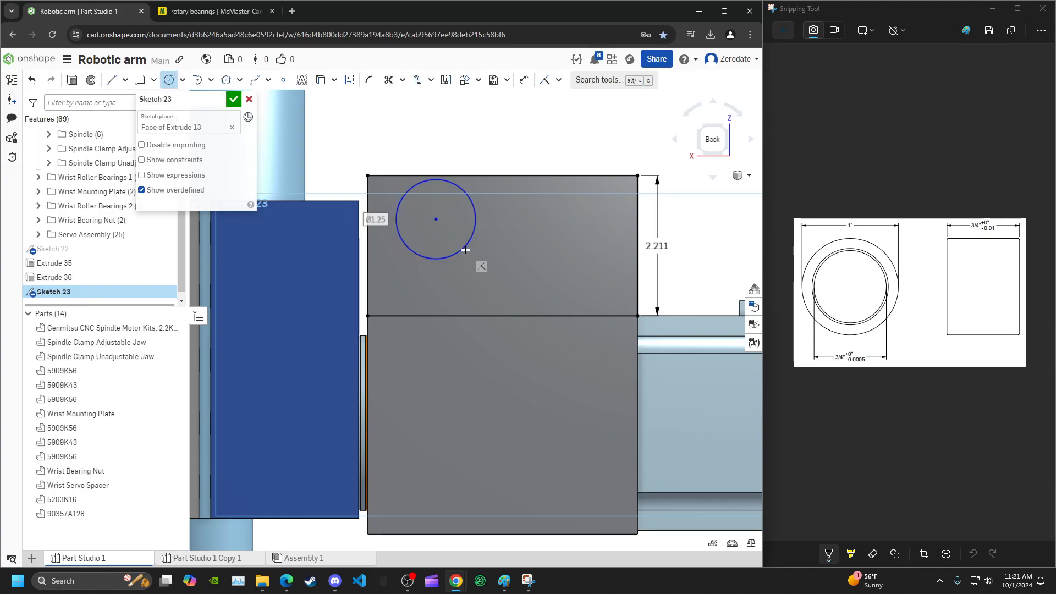
text(0)
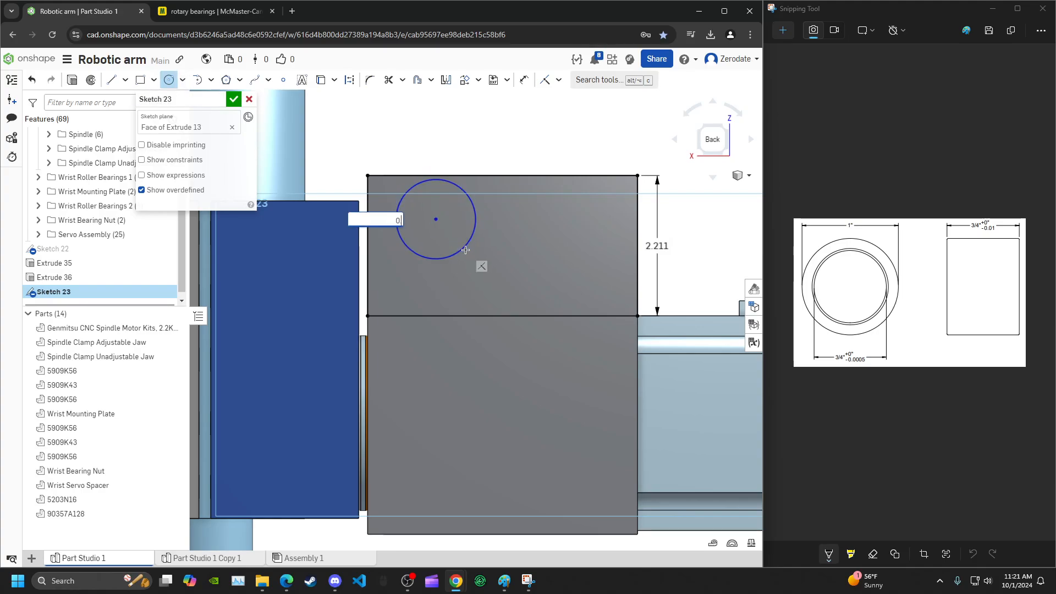
text(1)
key(Return)
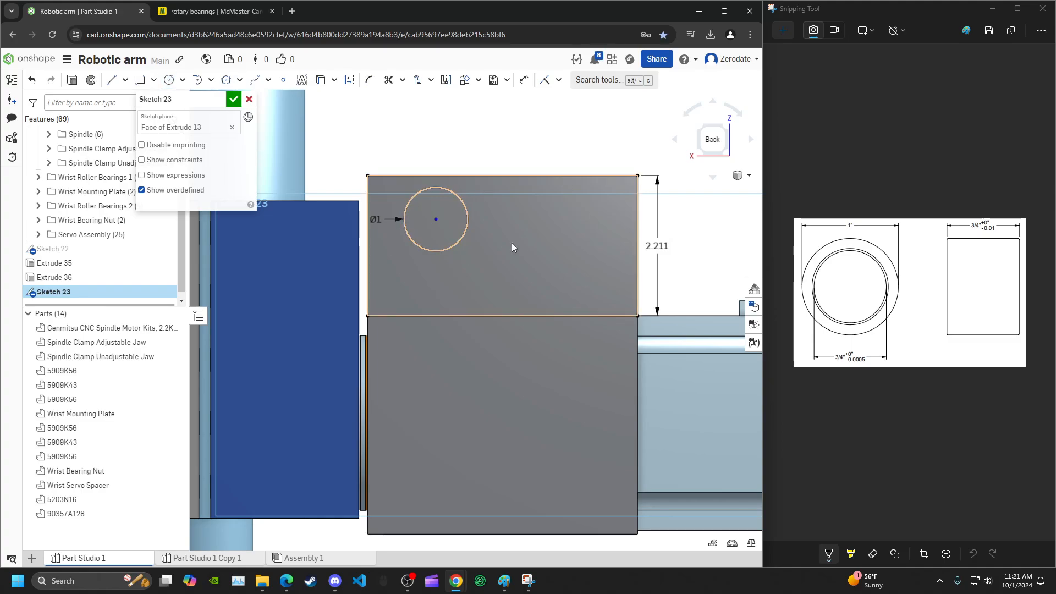
mouse_move(461, 201)
mouse_down()
mouse_move(462, 241)
mouse_move(405, 262)
mouse_move(409, 230)
mouse_move(420, 220)
mouse_move(429, 250)
mouse_move(413, 254)
mouse_move(441, 255)
mouse_up()
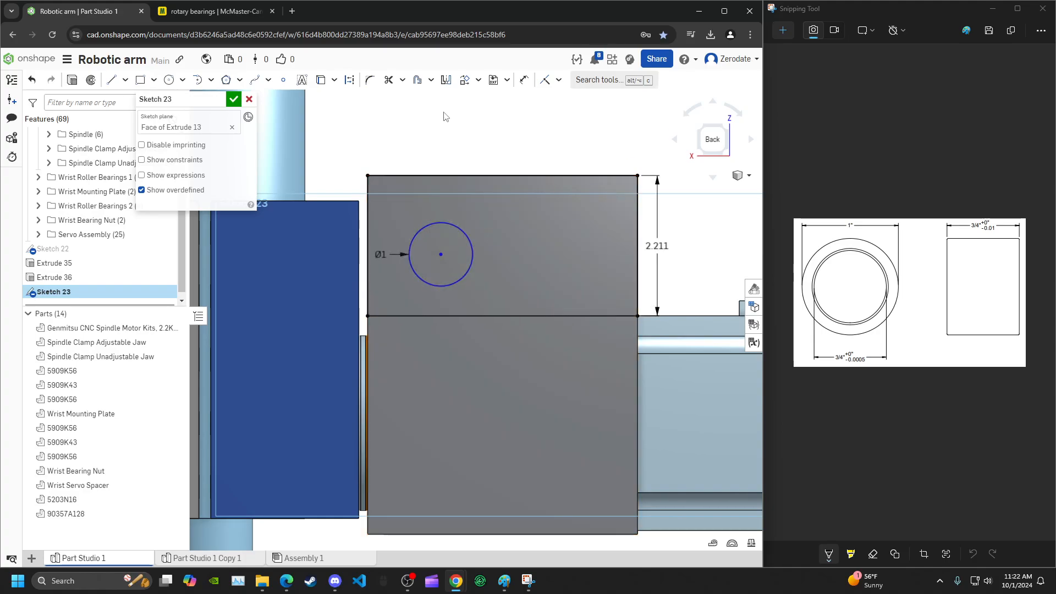
Finish the sketch and extrude the circle as a 1 in deep cut into the Wrist Mounting Plate.
click(233, 99)
right_drag(462, 193, 460, 229)
click(456, 241)
click(121, 80)
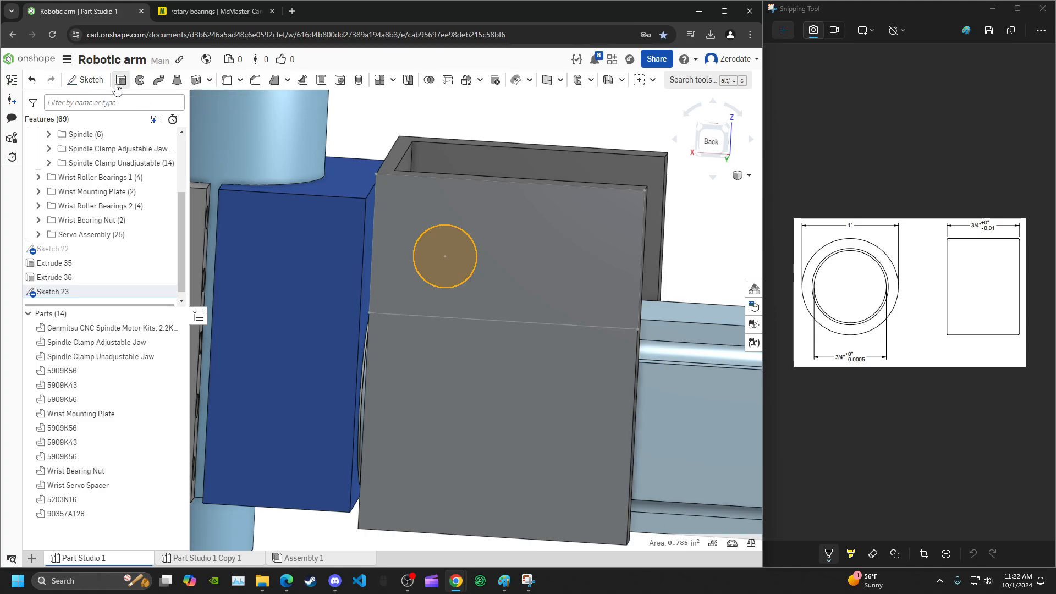
click(202, 130)
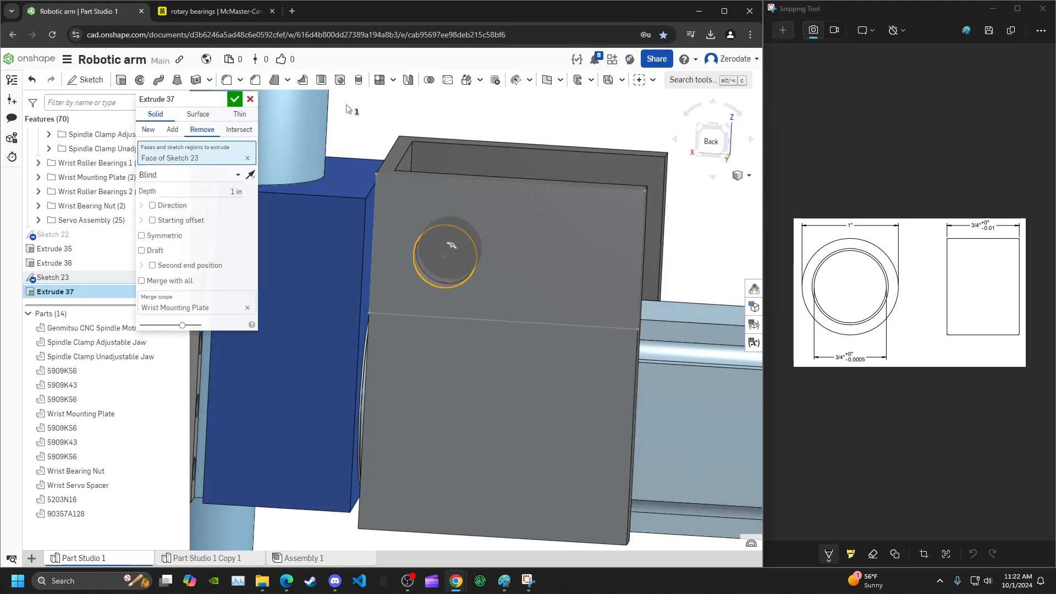
click(234, 99)
Examine the new bearing hole in the mounting plate arm at an angle and from the back.
right_drag(388, 194, 539, 316)
scroll(688, 263, up, 1)
middle_drag(688, 263, 523, 272)
right_drag(522, 272, 599, 275)
scroll(597, 271, down, 3)
click(712, 143)
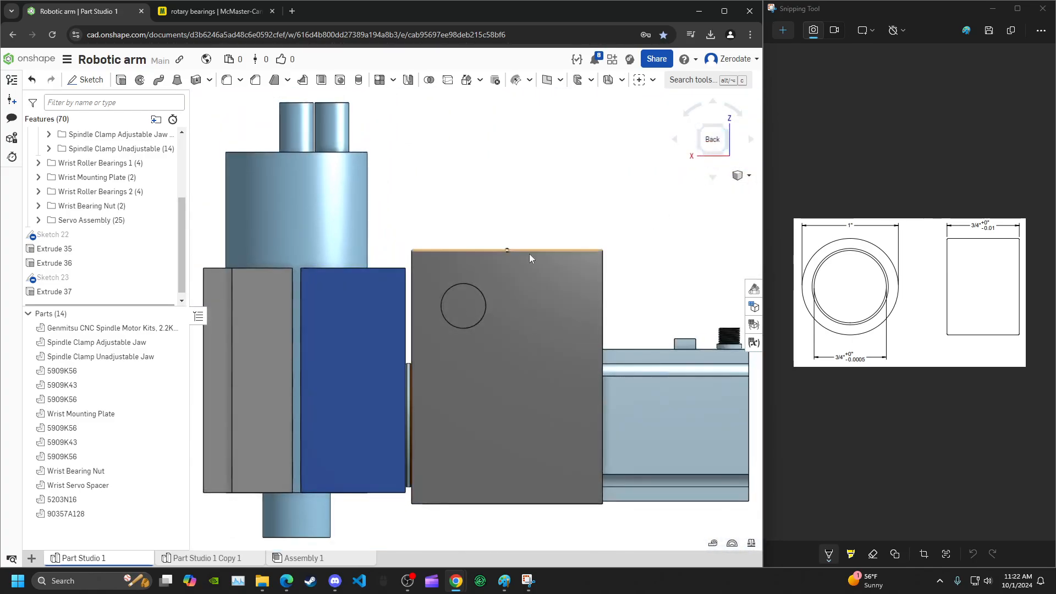
scroll(468, 288, up, 4)
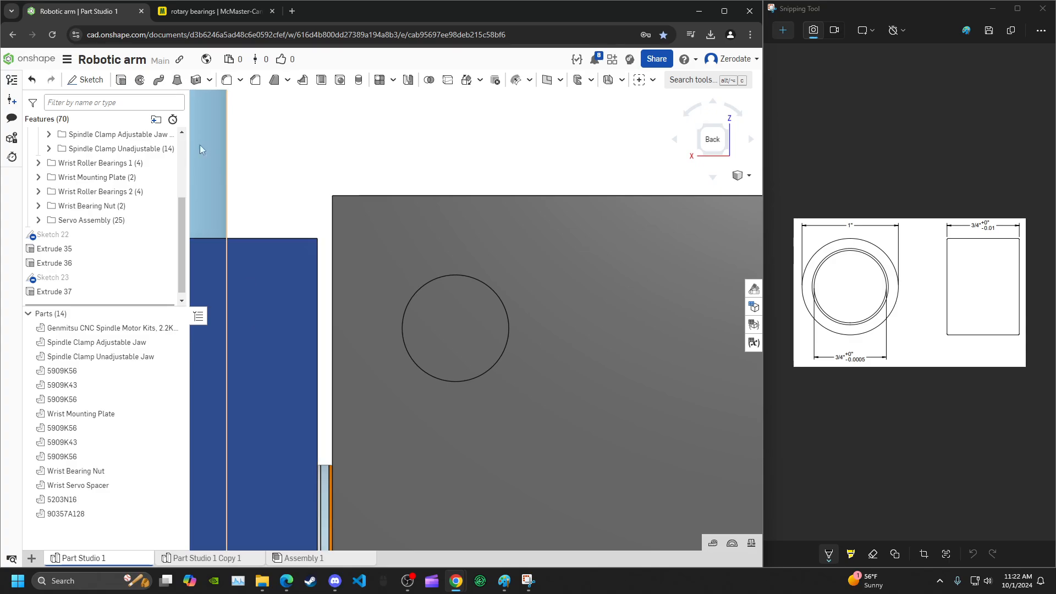
scroll(432, 360, down, 3)
middle_drag(432, 361, 315, 322)
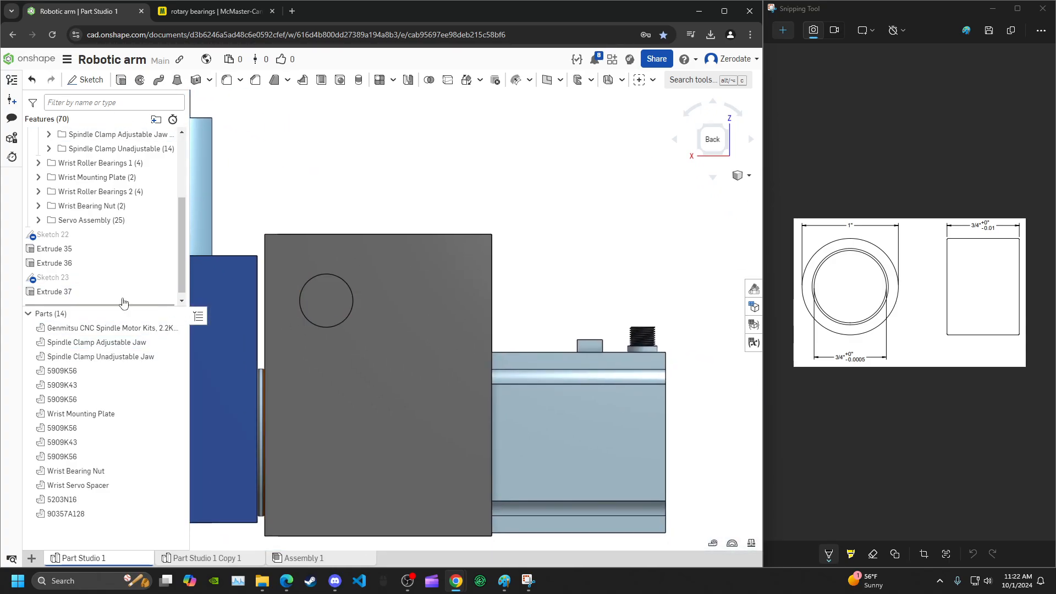
scroll(368, 299, up, 3)
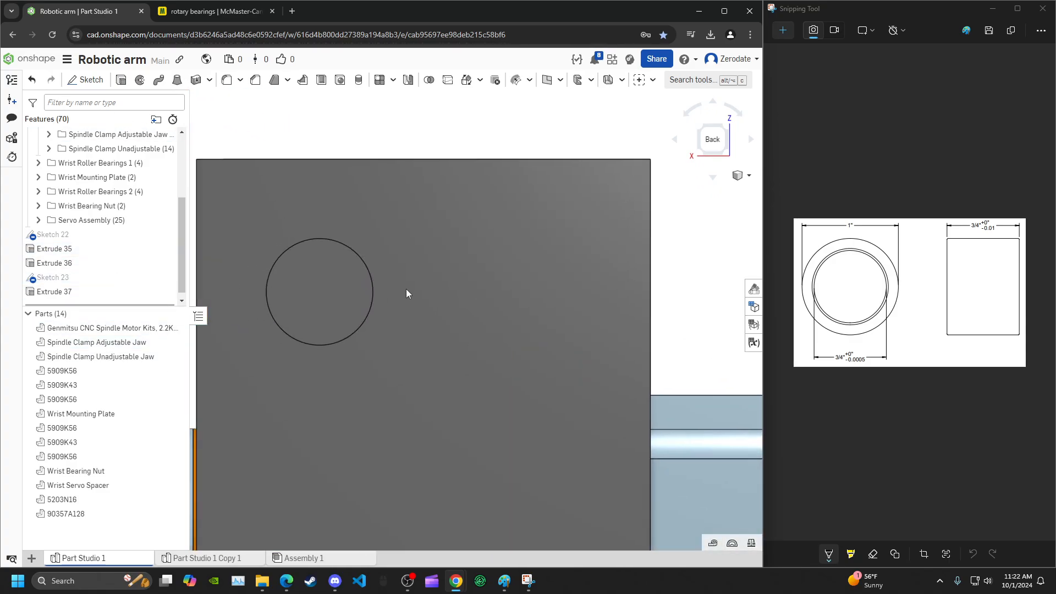
Start a sketch on the mounting plate arm's back face and draw horizontal lines from the bearing hole's centre through its rim to the side edge.
click(143, 291)
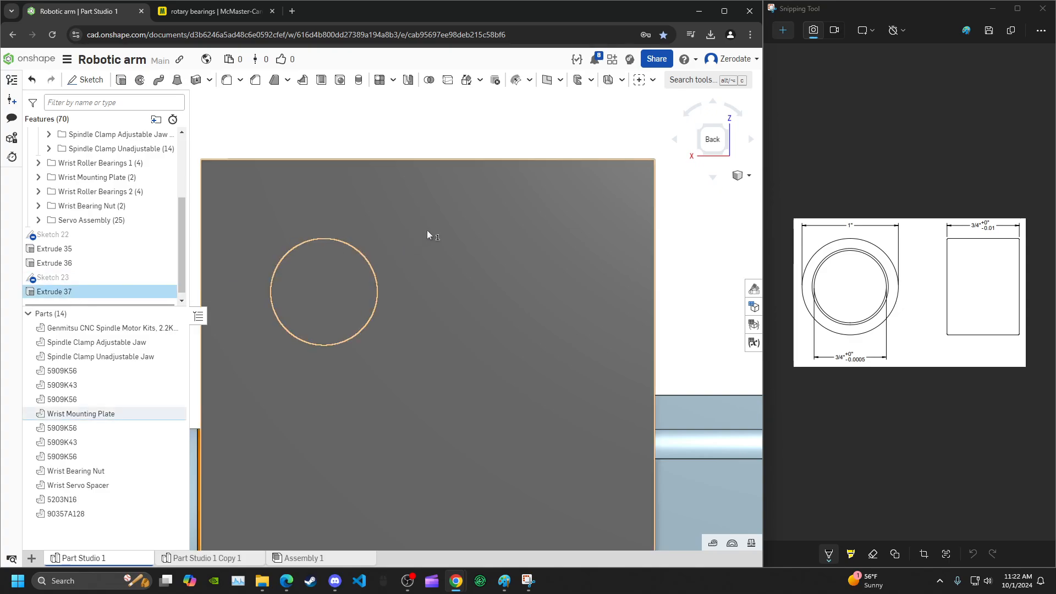
click(426, 230)
key(space)
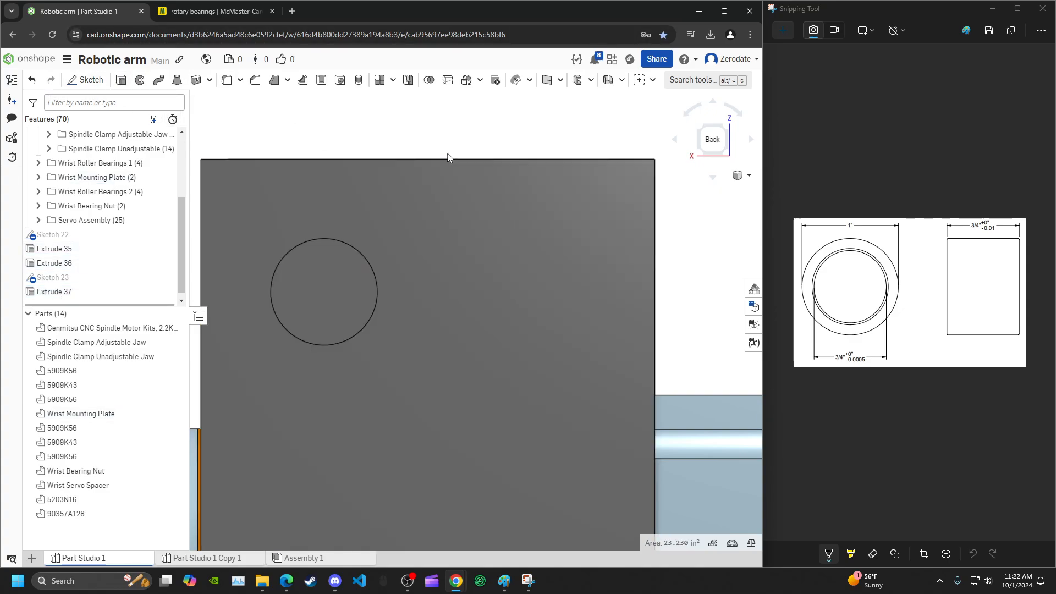
click(339, 209)
click(85, 79)
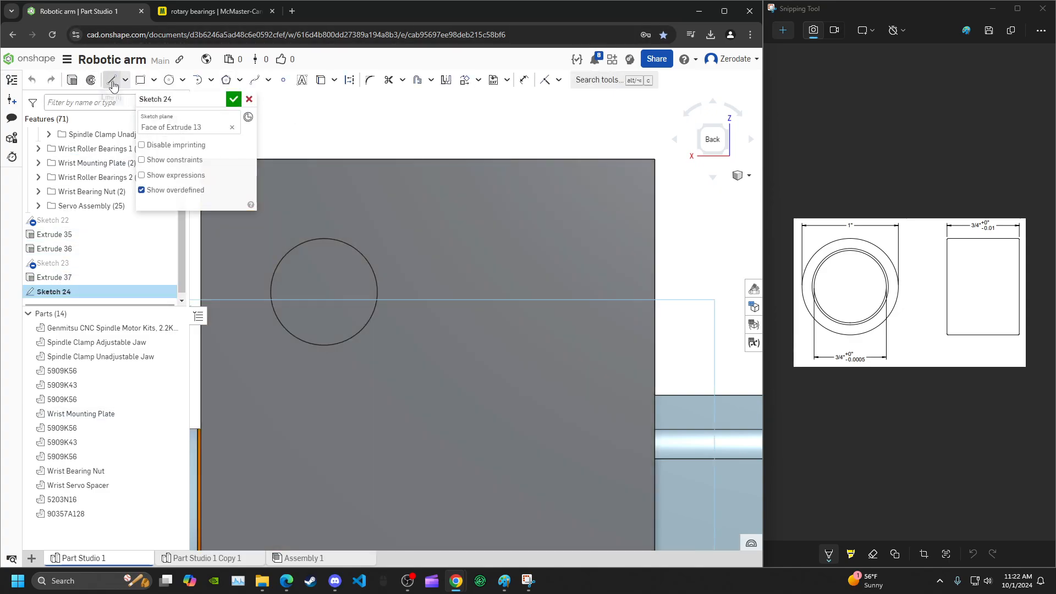
scroll(319, 287, up, 2)
middle_drag(320, 289, 412, 304)
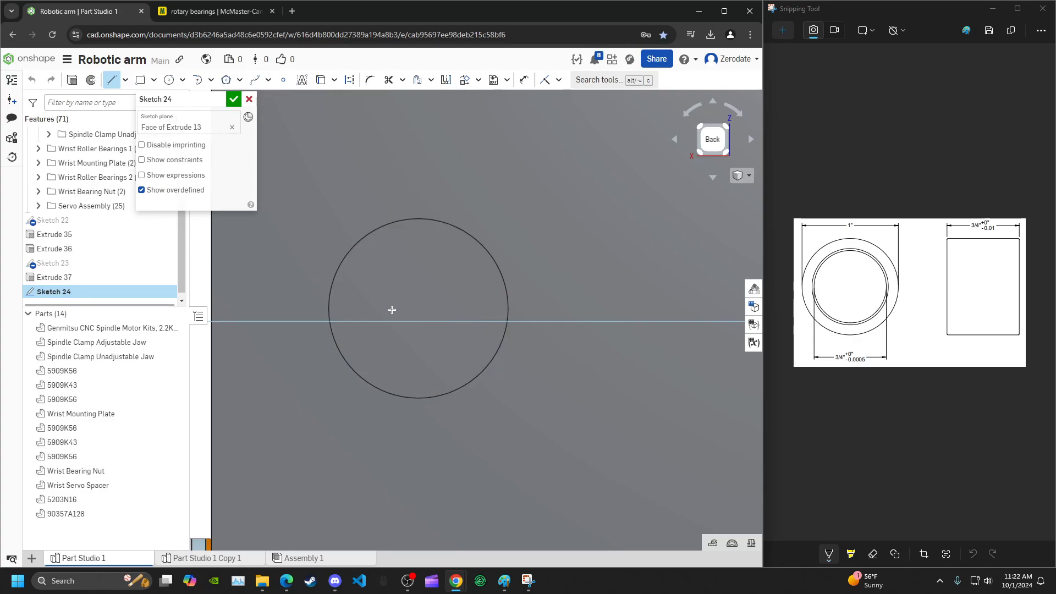
click(419, 308)
click(329, 308)
middle_drag(273, 315, 455, 321)
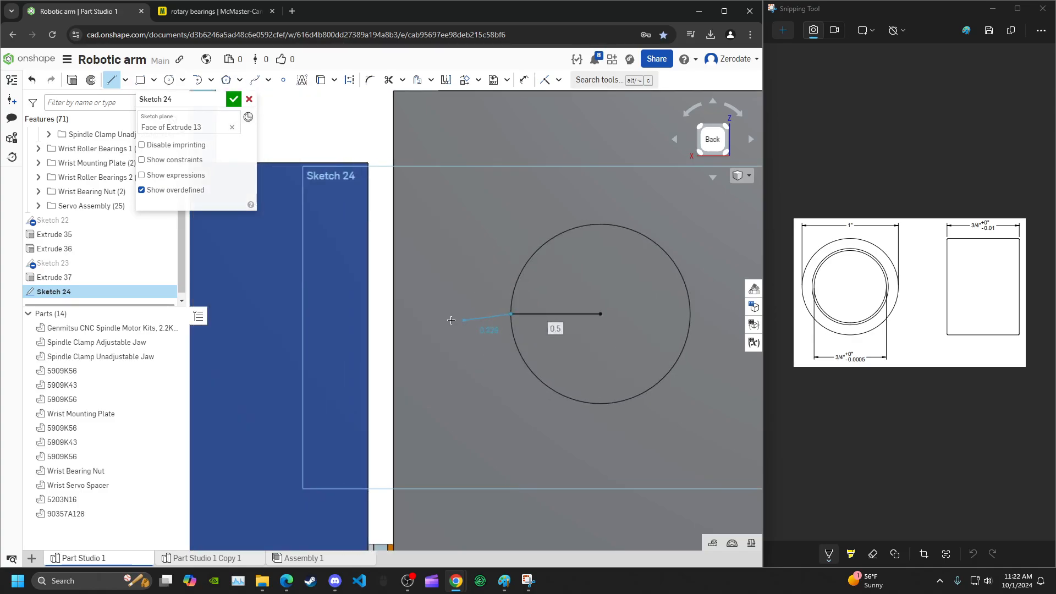
click(395, 314)
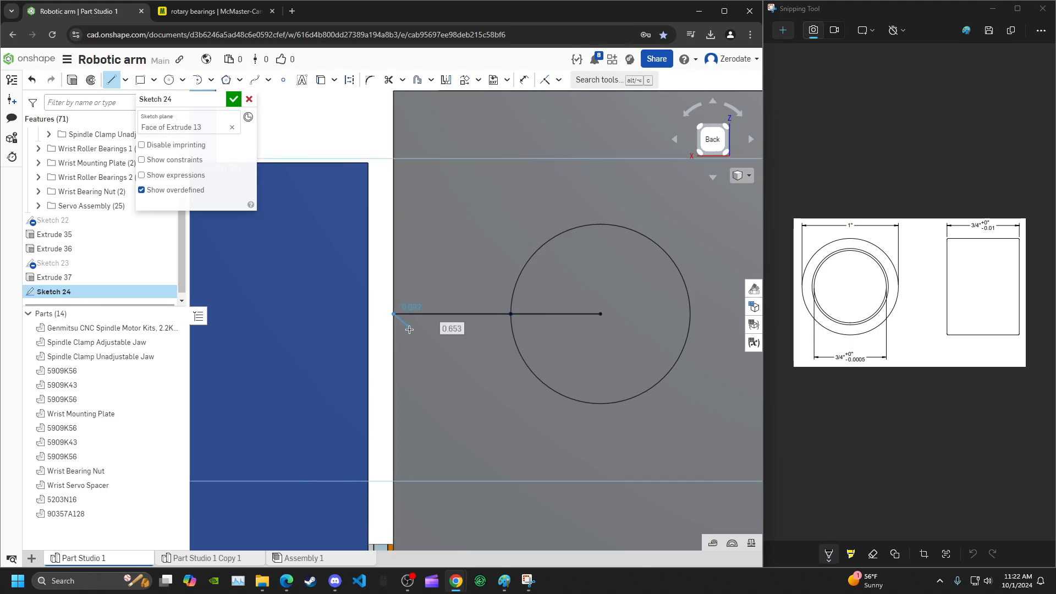
Delete the line segment between the bearing hole's rim and the arm's side edge.
key(Escape)
scroll(618, 325, down, 3)
middle_drag(618, 324, 432, 306)
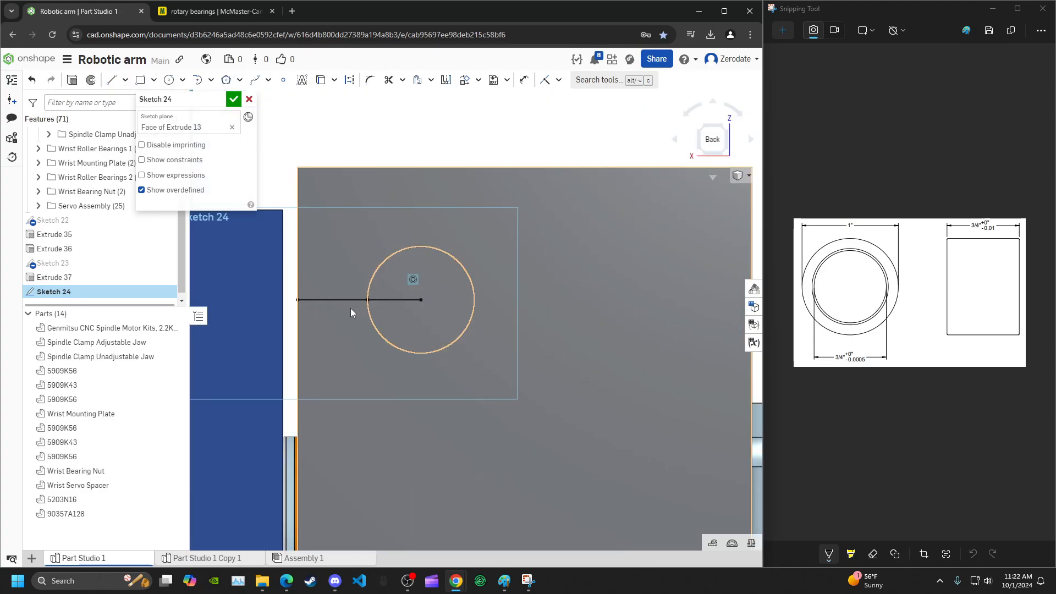
click(326, 299)
key(Delete)
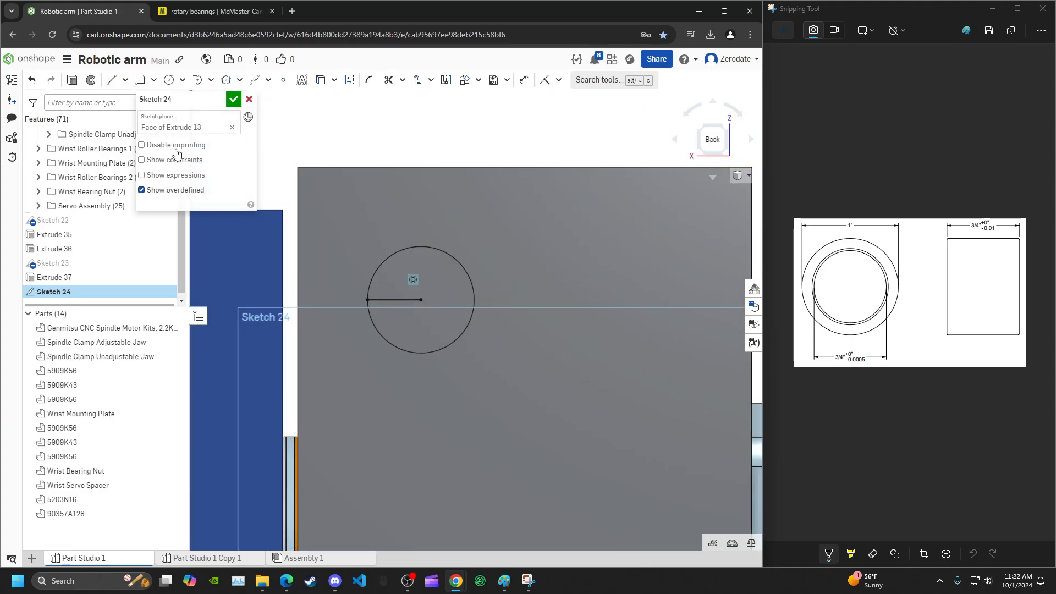
Try to draw a 0.5 in horizontal line from the arm's side edge toward the hole, and delete it.
key(l)
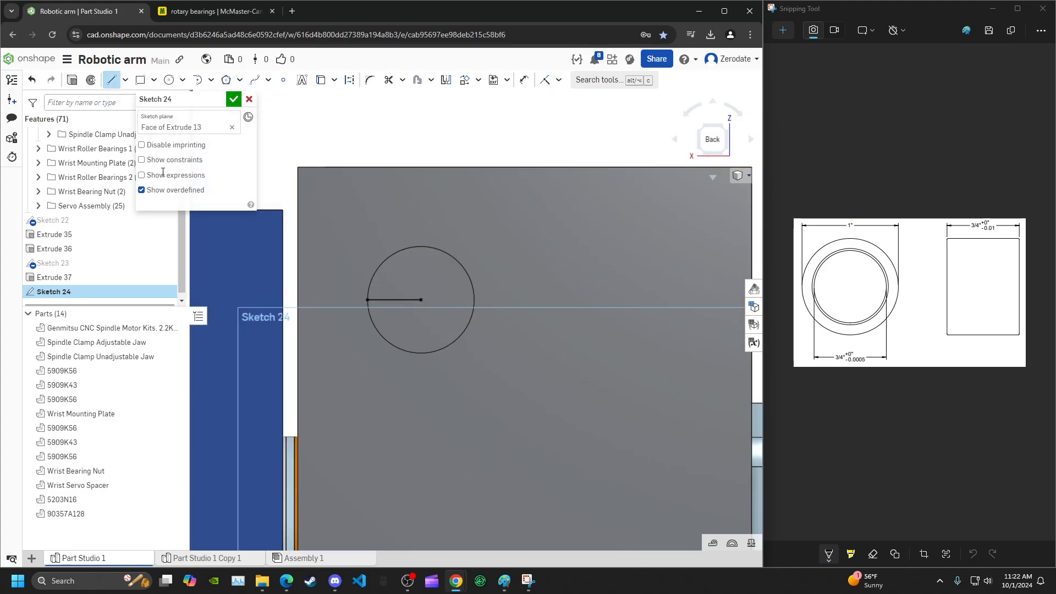
click(297, 301)
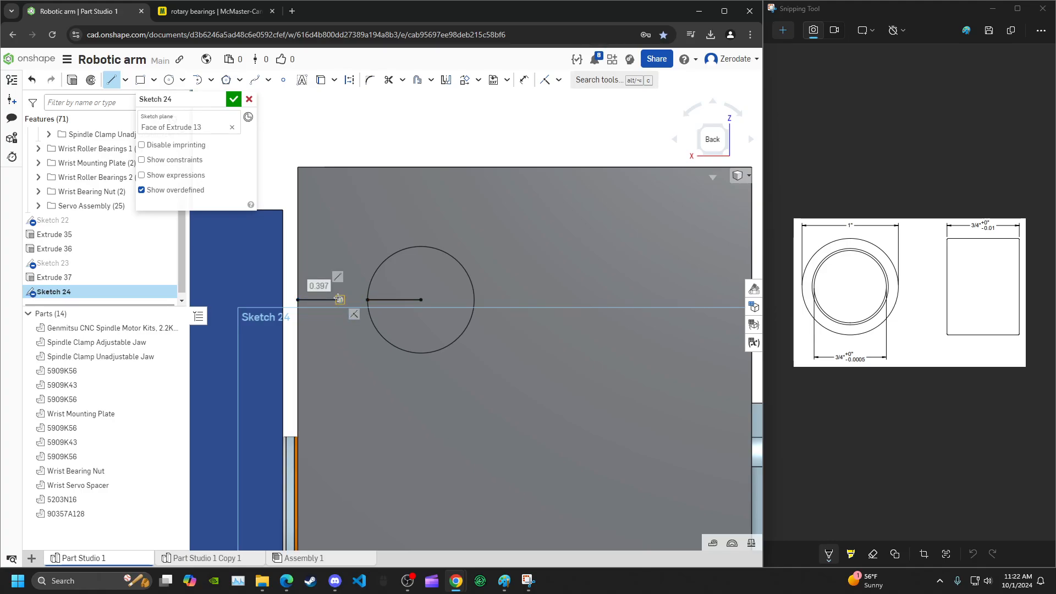
text(0.5)
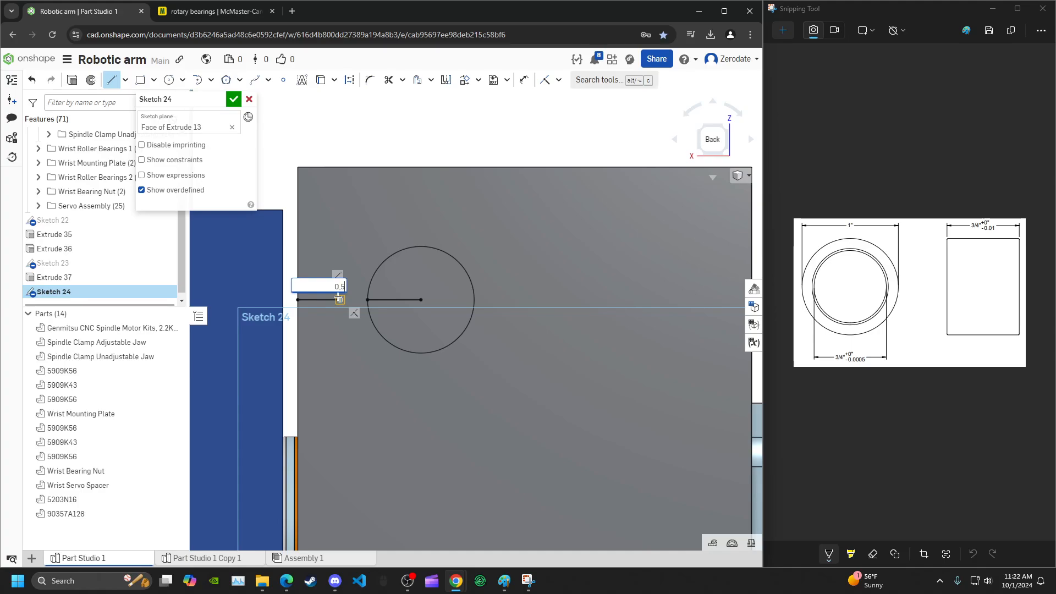
key(Return)
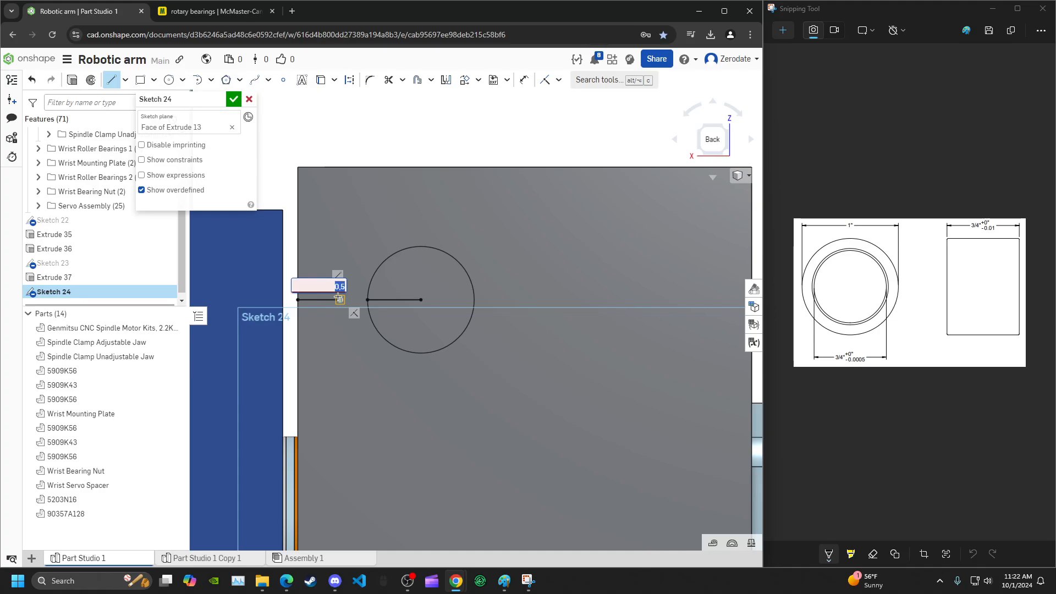
key(Escape)
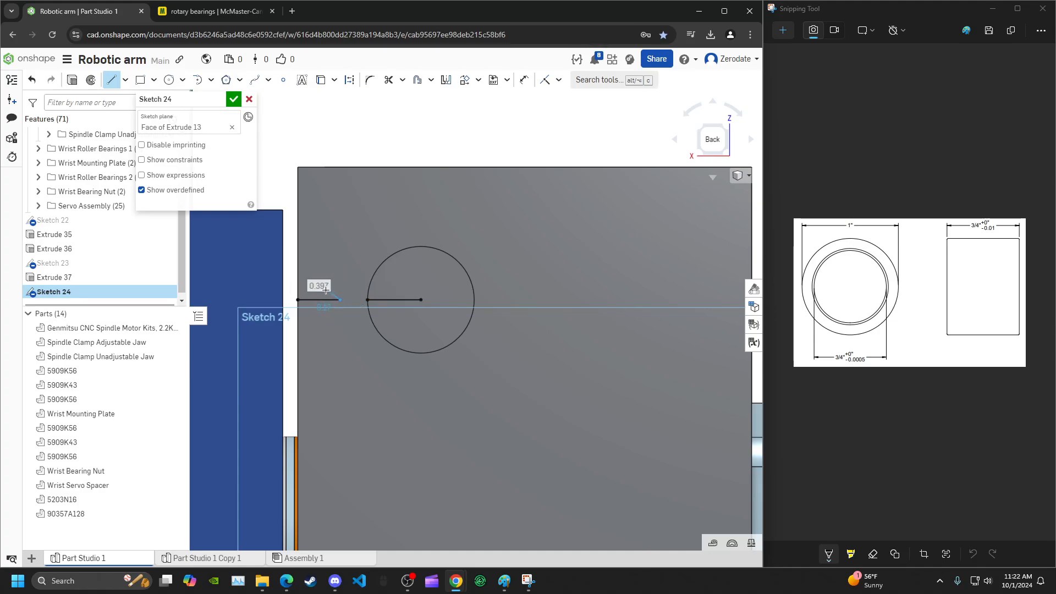
click(337, 300)
key(Escape)
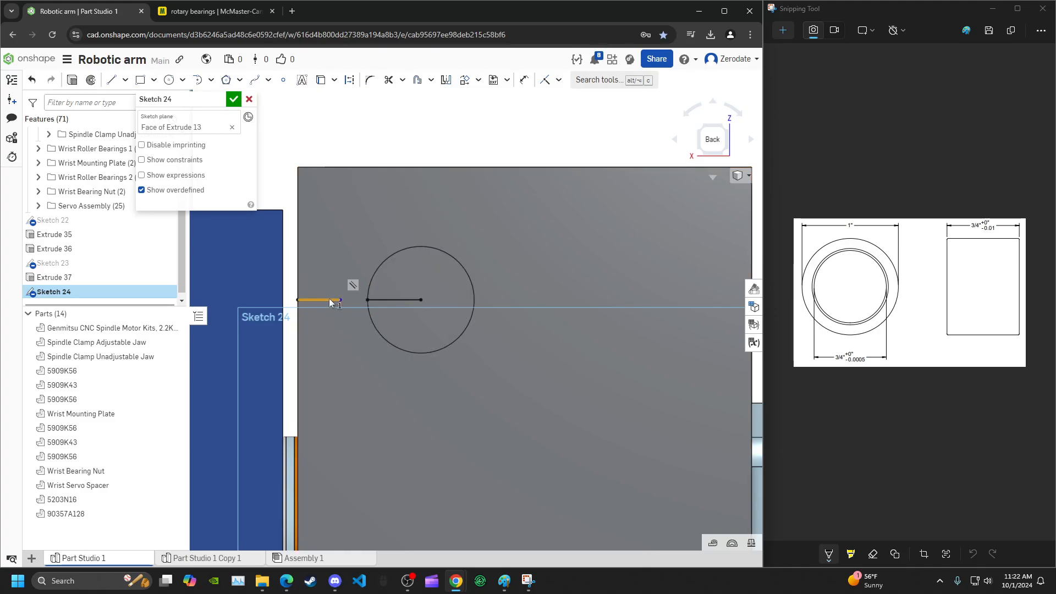
click(332, 303)
key(Escape)
key(Delete)
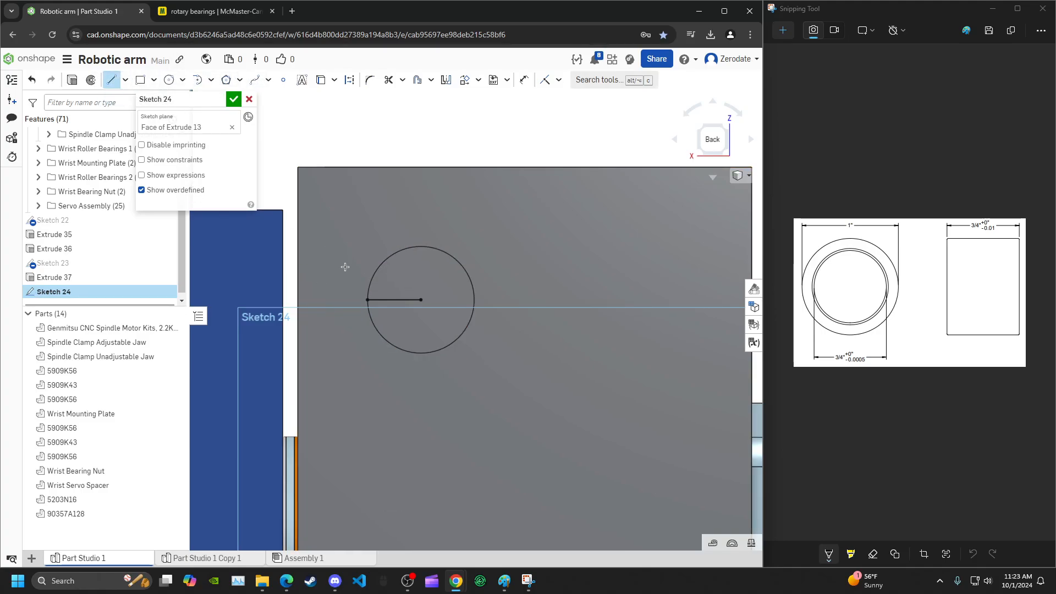
Draw a 0.5 in horizontal line from the arm's side edge toward the bearing hole at its centre height.
click(298, 300)
text(1/)
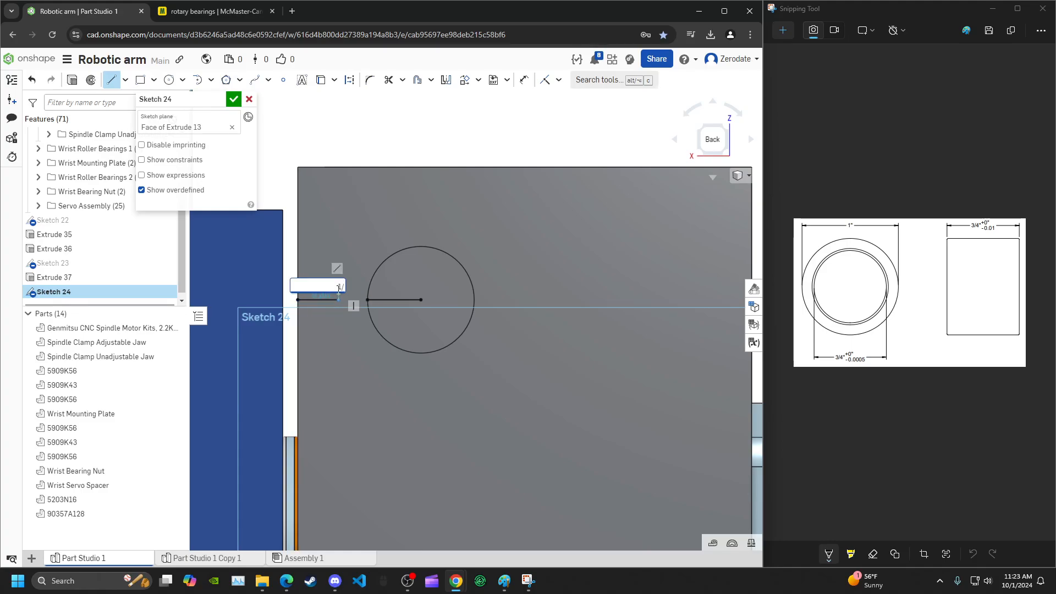
text(2)
key(Return)
key(Escape)
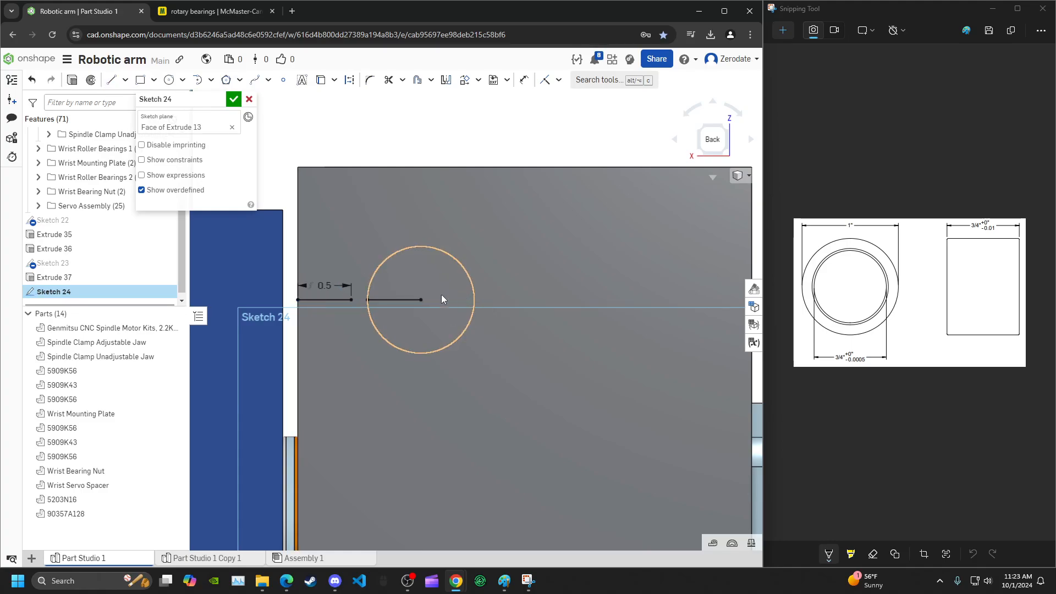
Try to copy the hole's outline together with its radius line, and delete the radius line inside the hole.
drag(520, 238, 367, 353)
click(471, 278)
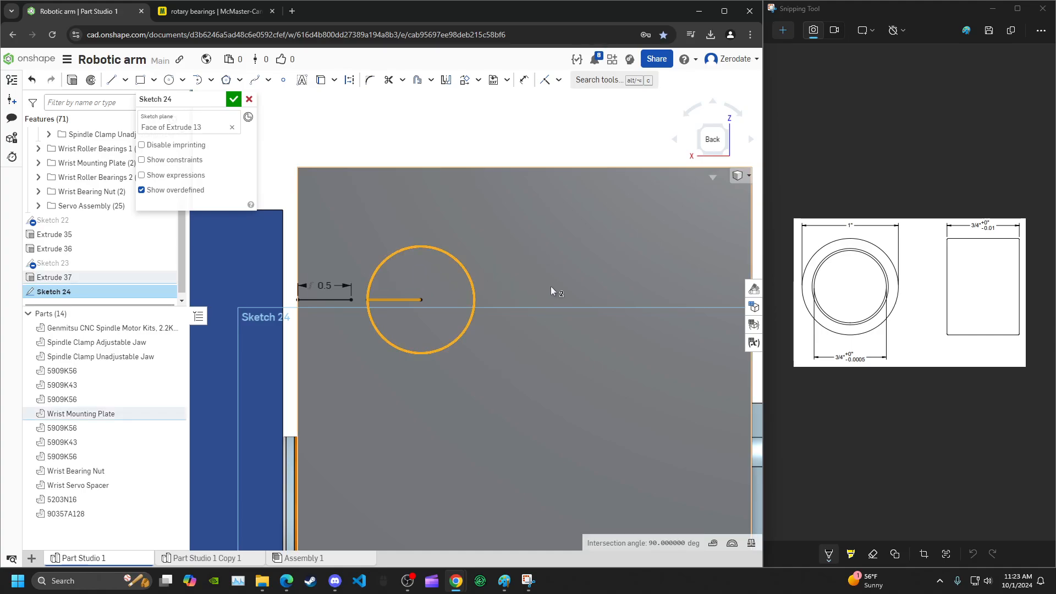
key(ctrl+v)
drag(671, 206, 444, 402)
key(Delete)
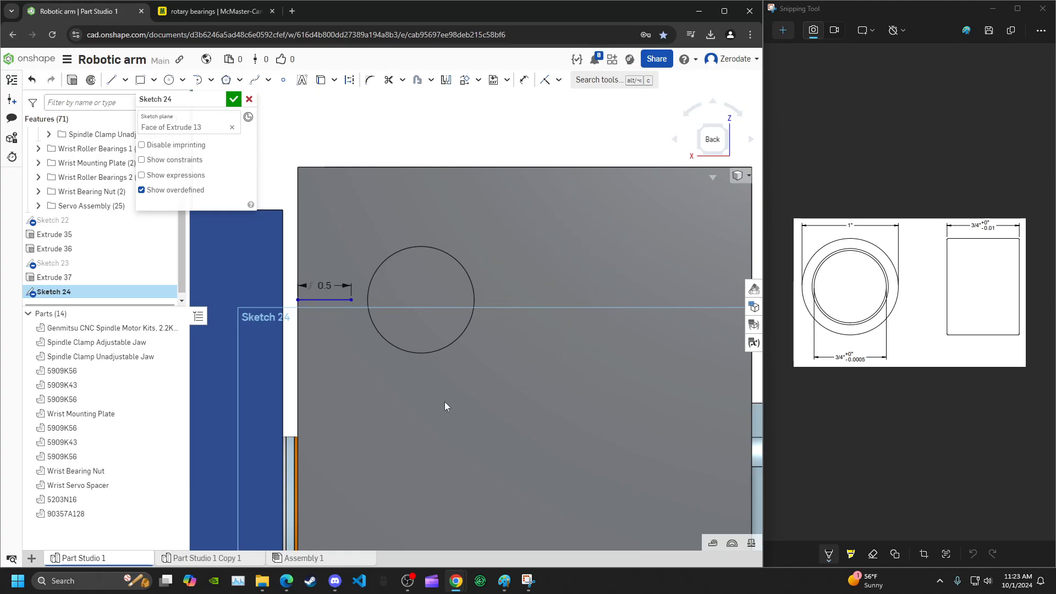
Try to paste a copy of the hole's outline beside it, and delete the pasted concentric circles.
click(459, 267)
key(ctrl+v)
click(607, 299)
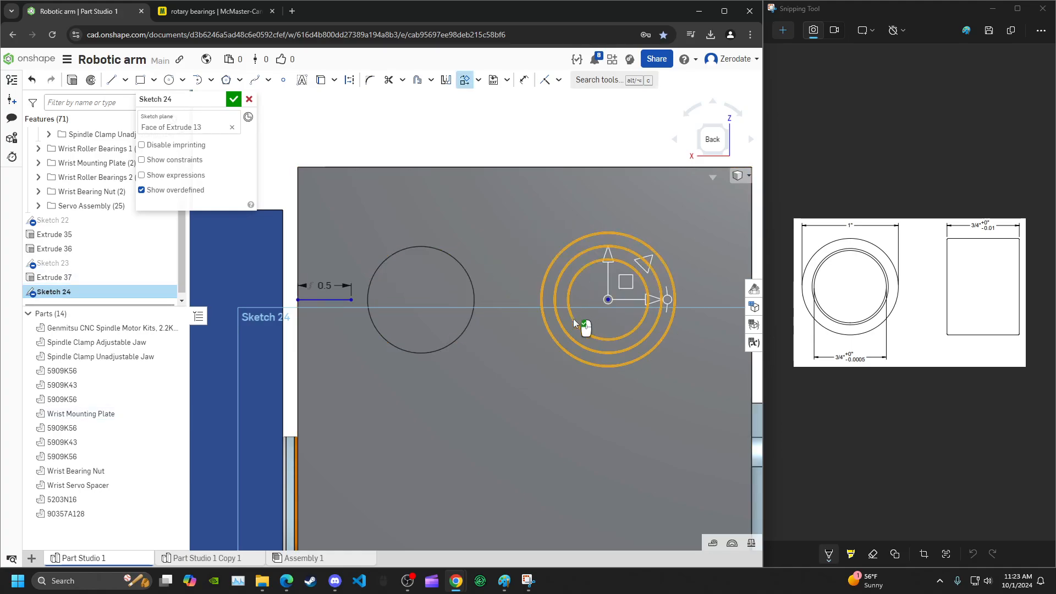
click(635, 391)
drag(695, 212, 415, 378)
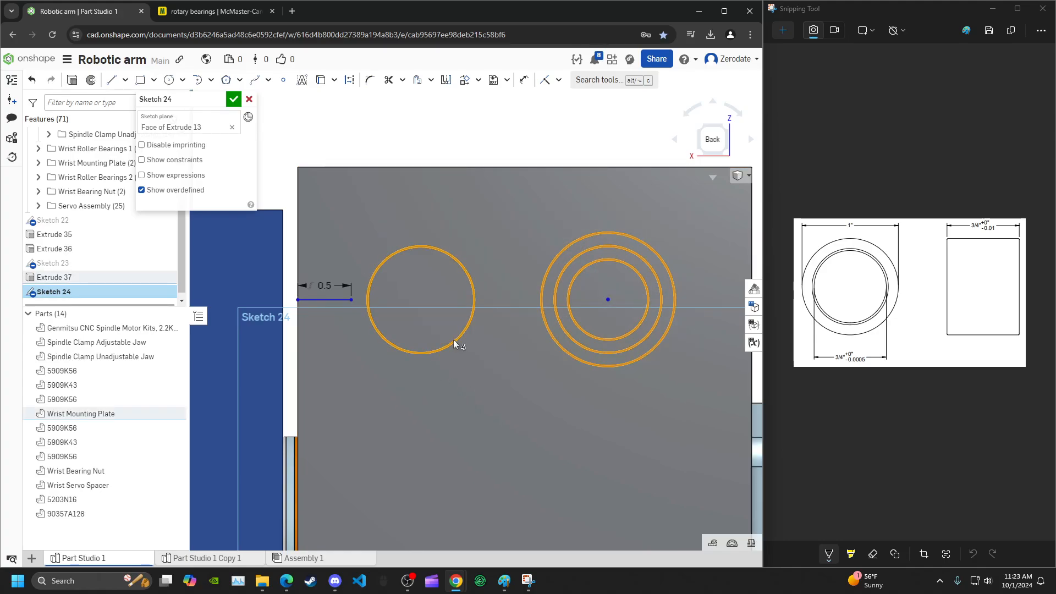
key(Delete)
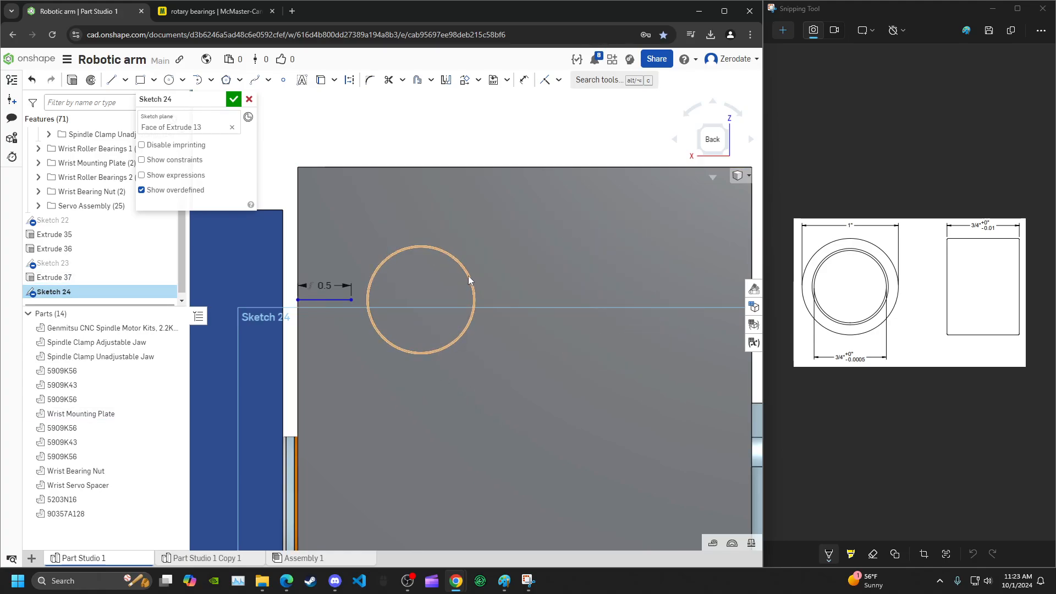
click(467, 276)
click(398, 164)
Draw a 1 in diameter circle beside the bearing hole and paste a copy of it just below.
scroll(395, 192, up, 3)
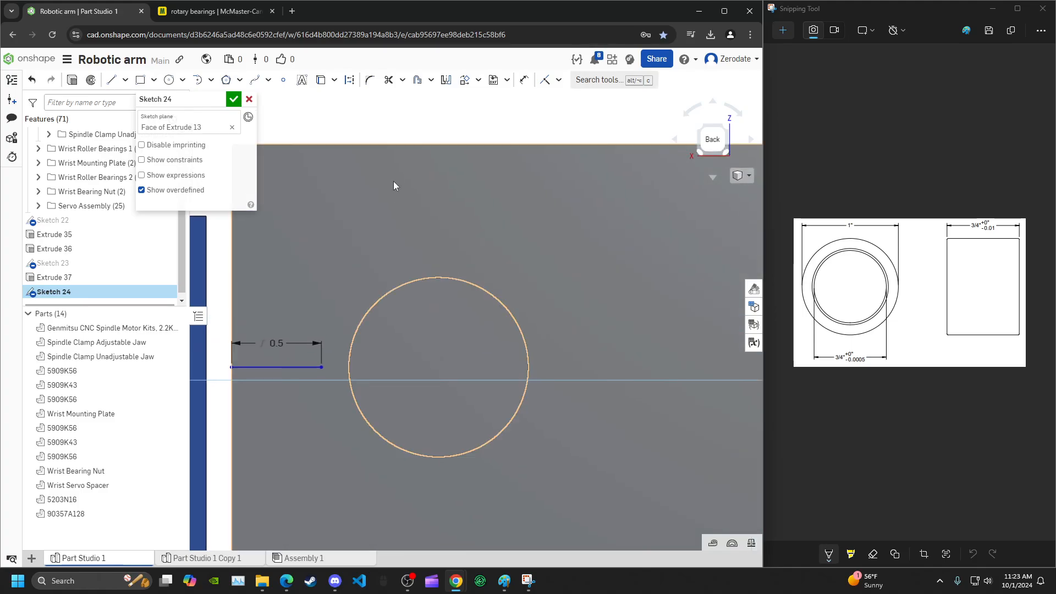
key(c)
click(634, 252)
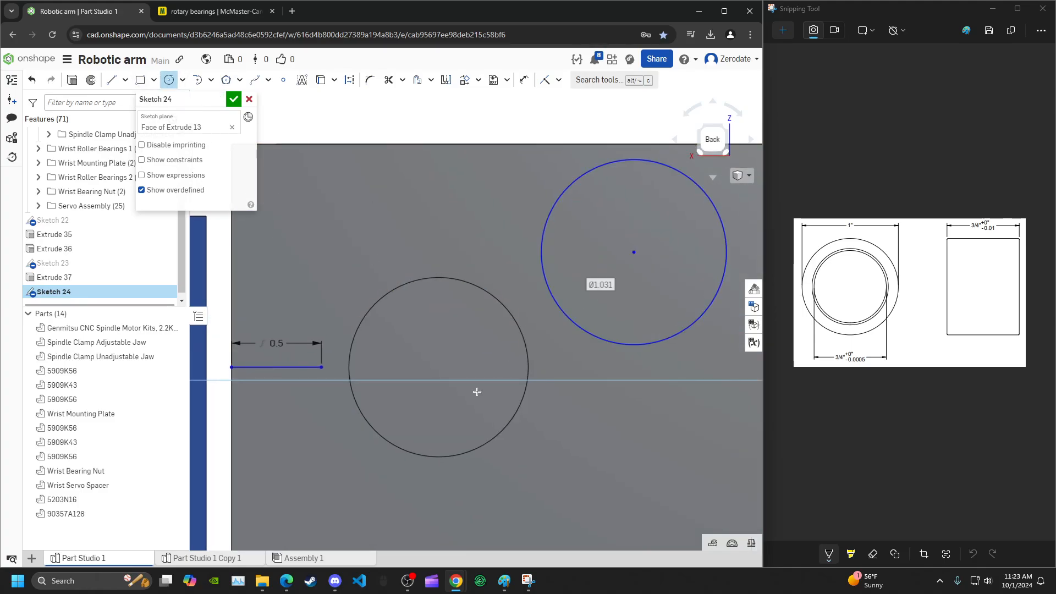
text(1)
key(Return)
key(Escape)
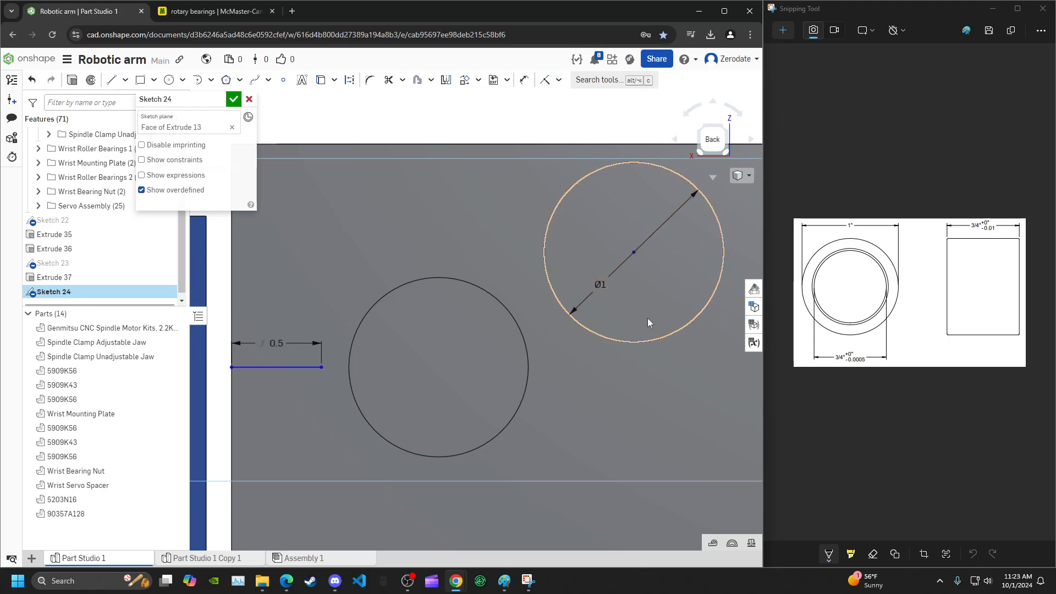
click(667, 333)
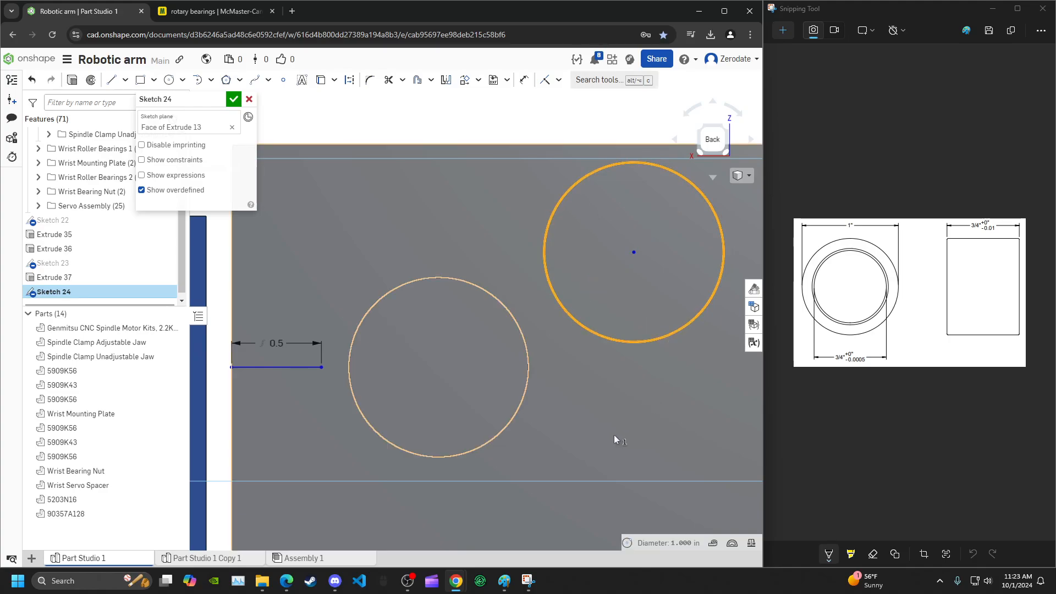
key(ctrl+v)
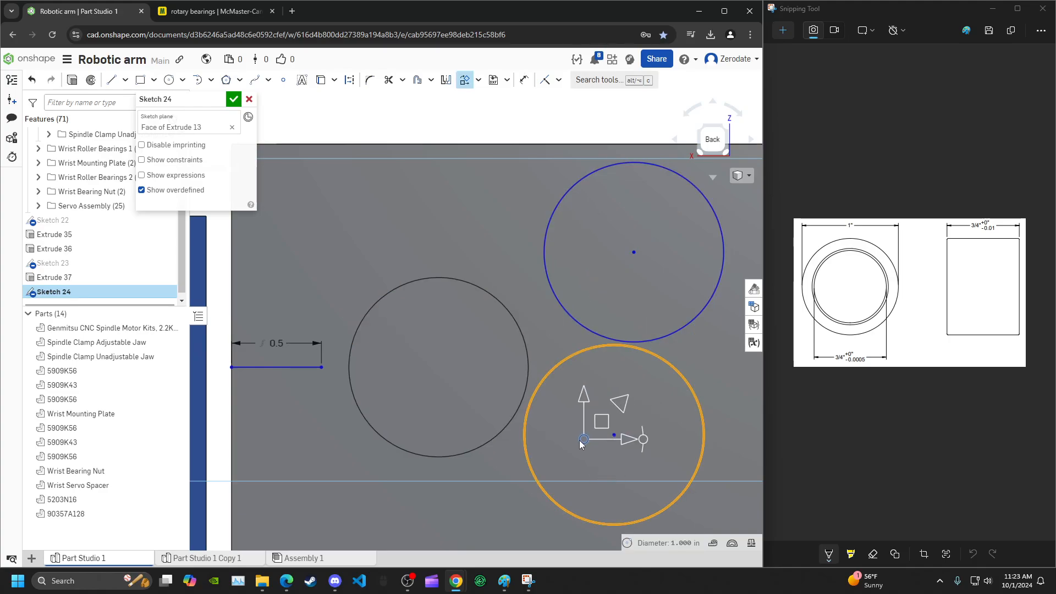
Add a horizontal radius line to the lower circle, and paste a copy of both so the rim meets the end of the 0.5 in line.
click(111, 79)
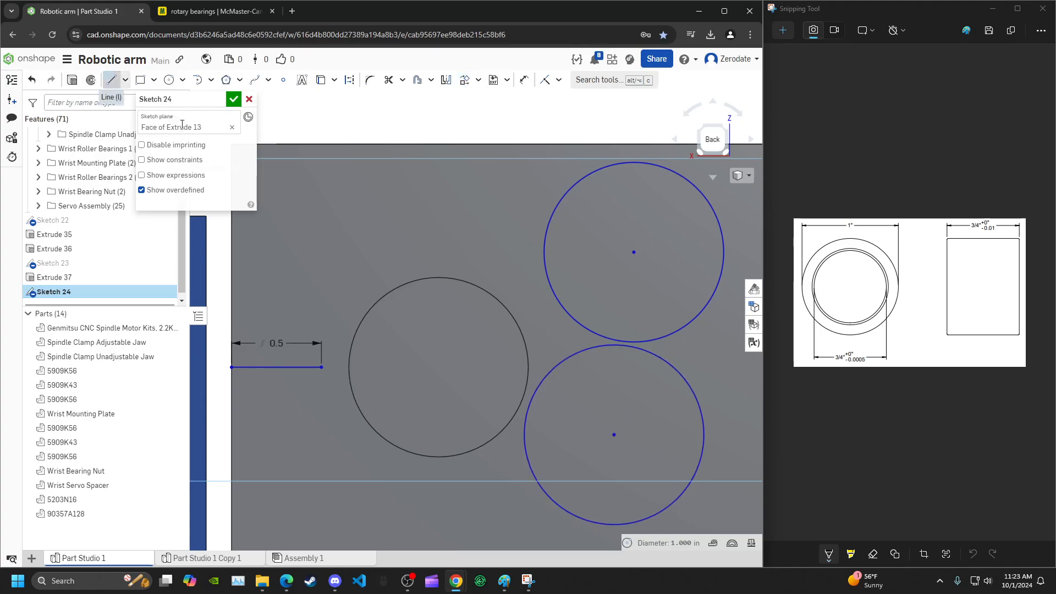
click(614, 434)
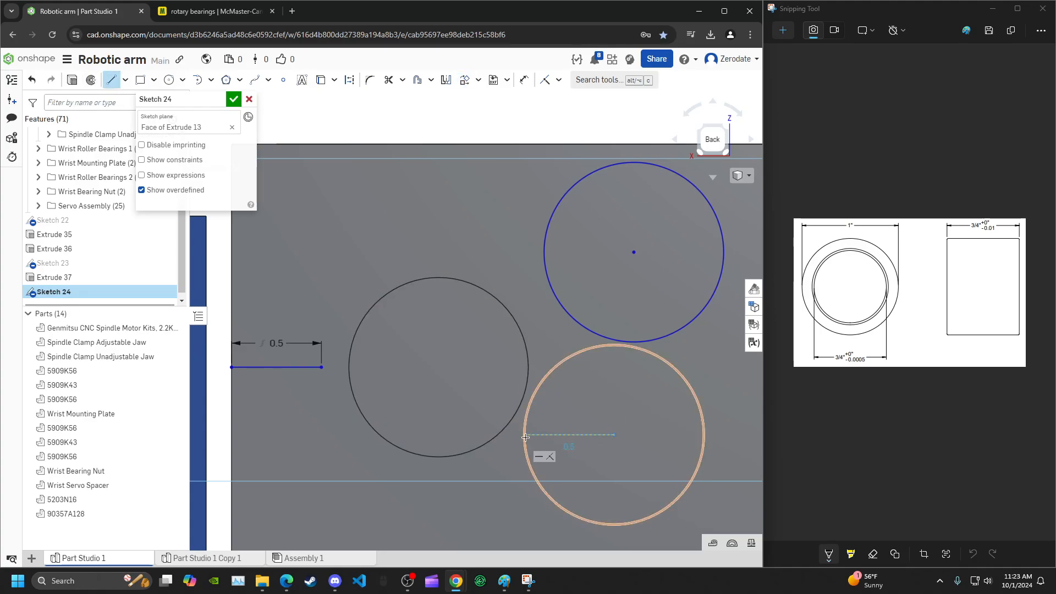
click(525, 436)
key(Escape)
drag(712, 390, 335, 354)
key(ctrl+c)
key(ctrl+v)
click(283, 458)
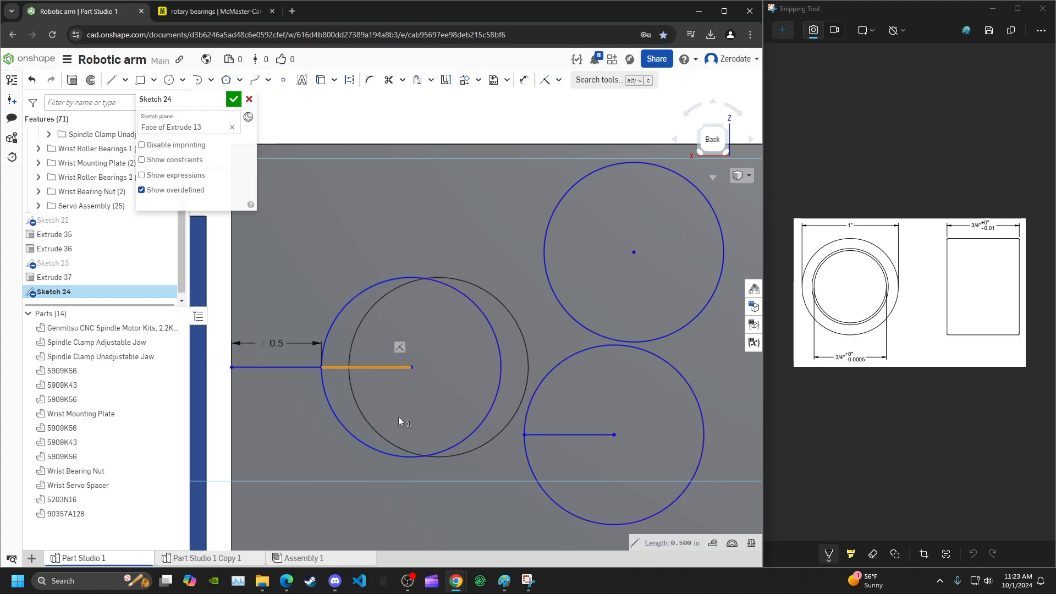
Delete the two spare circles and the leftover radius lines, and finish the sketch.
drag(651, 310, 598, 463)
key(Delete)
click(233, 100)
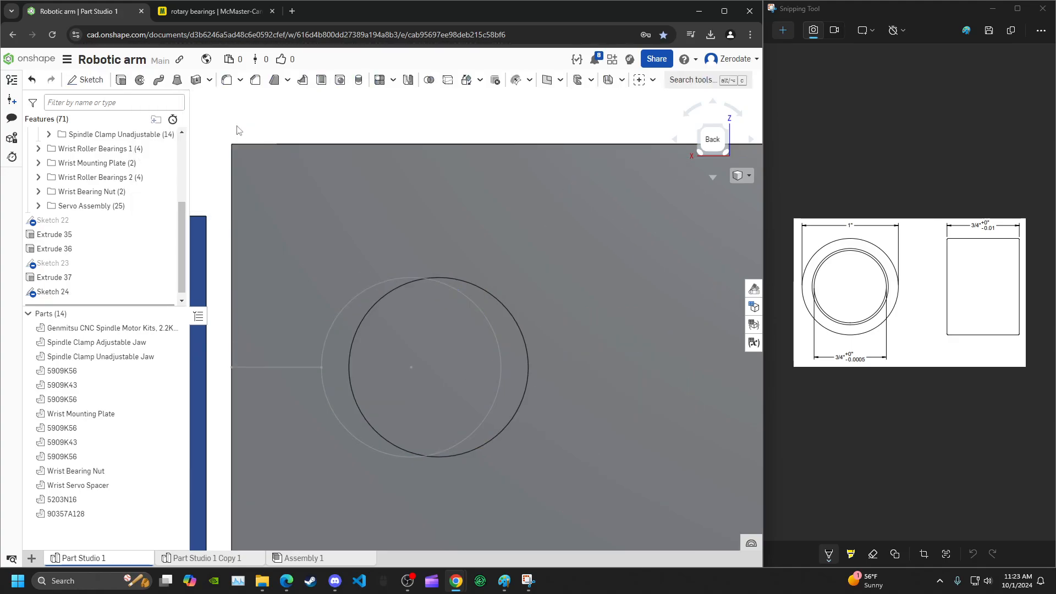
Move Sketch 24 above Extrude 37 in the feature order, and check Extrude 37's settings without changing them.
double_click(62, 294)
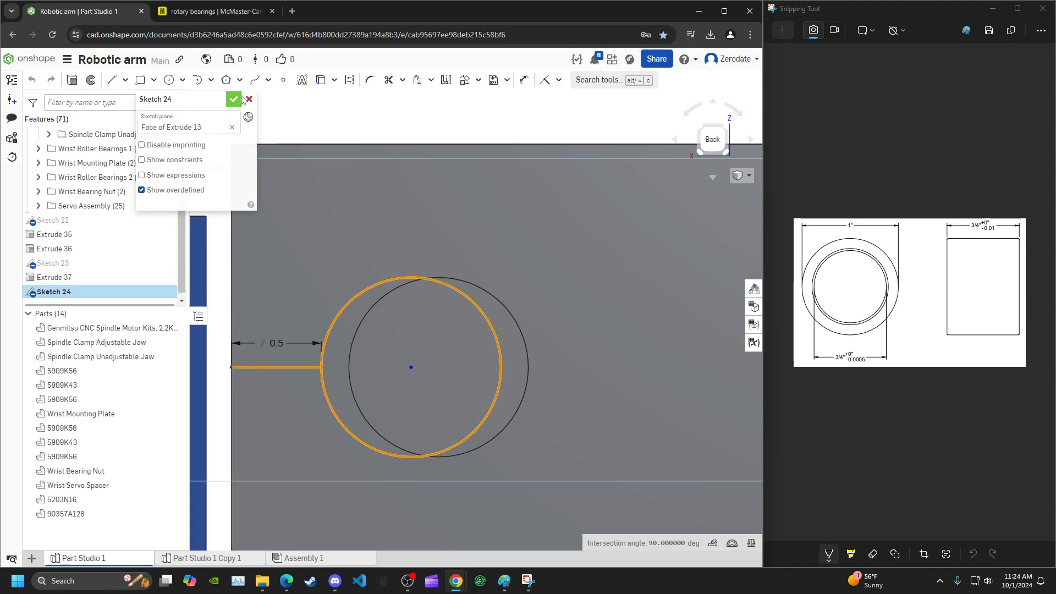
drag(43, 292, 41, 271)
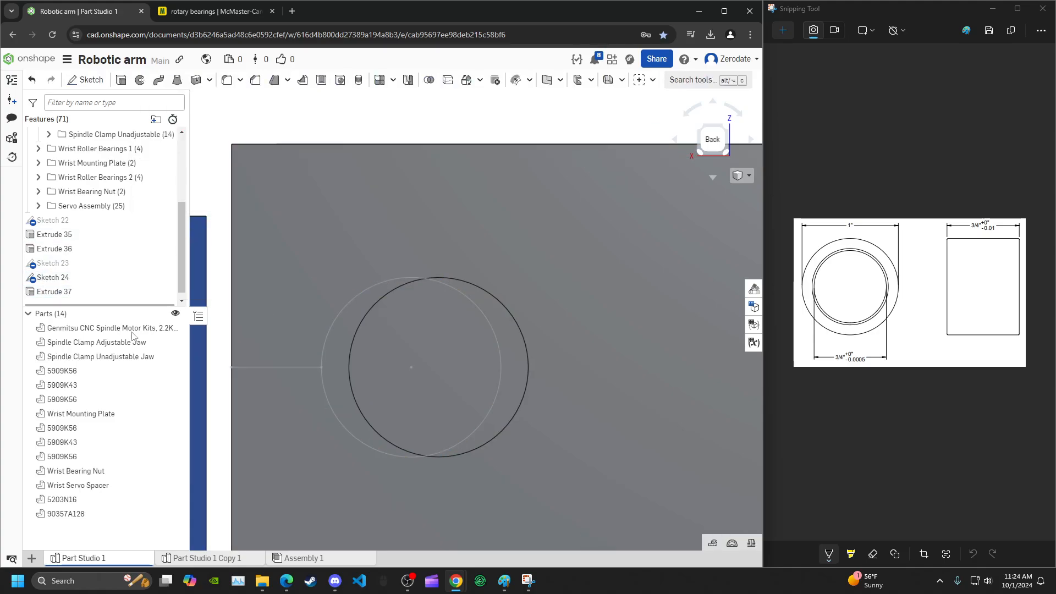
double_click(54, 291)
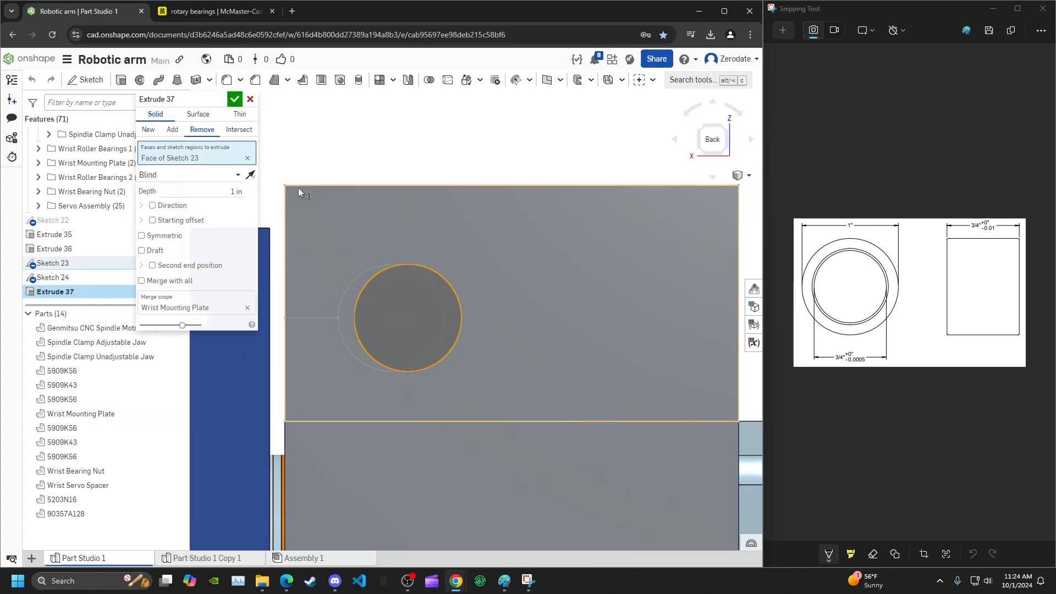
click(250, 99)
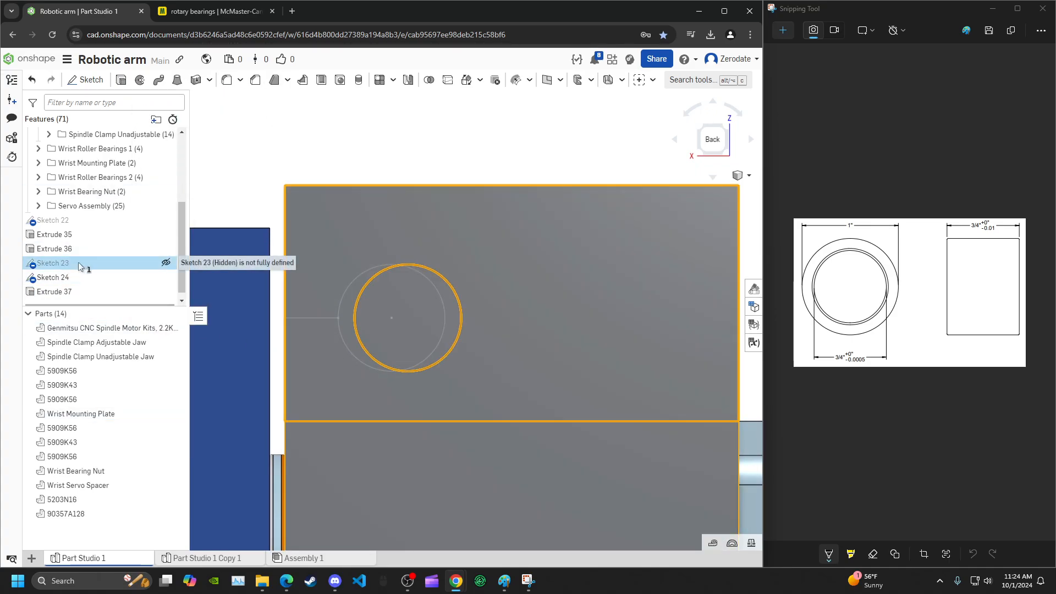
Delete Sketch 23 and select the circle of Sketch 24 as the profile of Extrude 37's cut.
key(Delete)
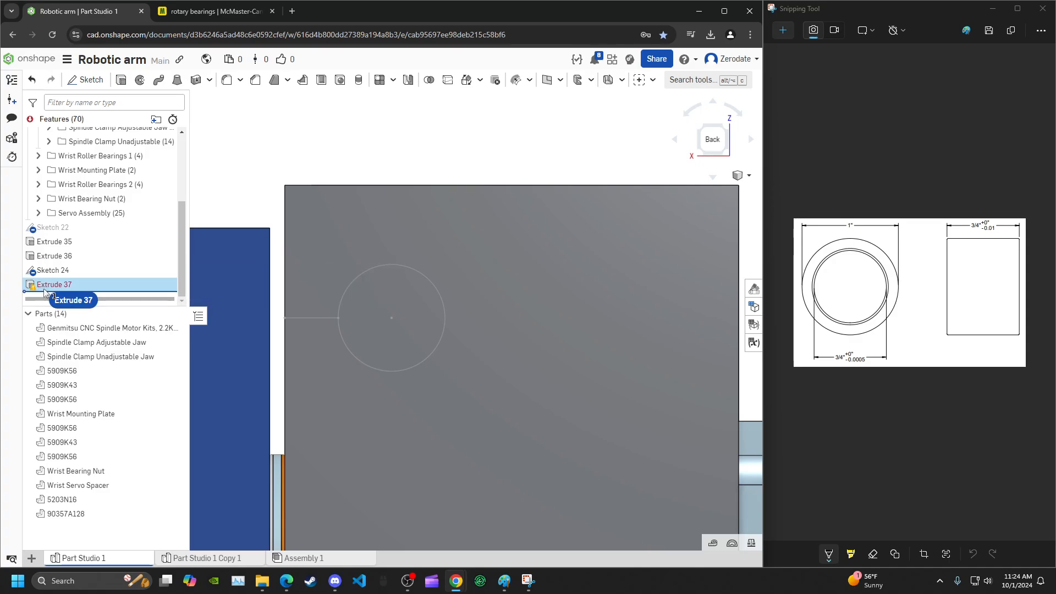
double_click(54, 284)
click(247, 158)
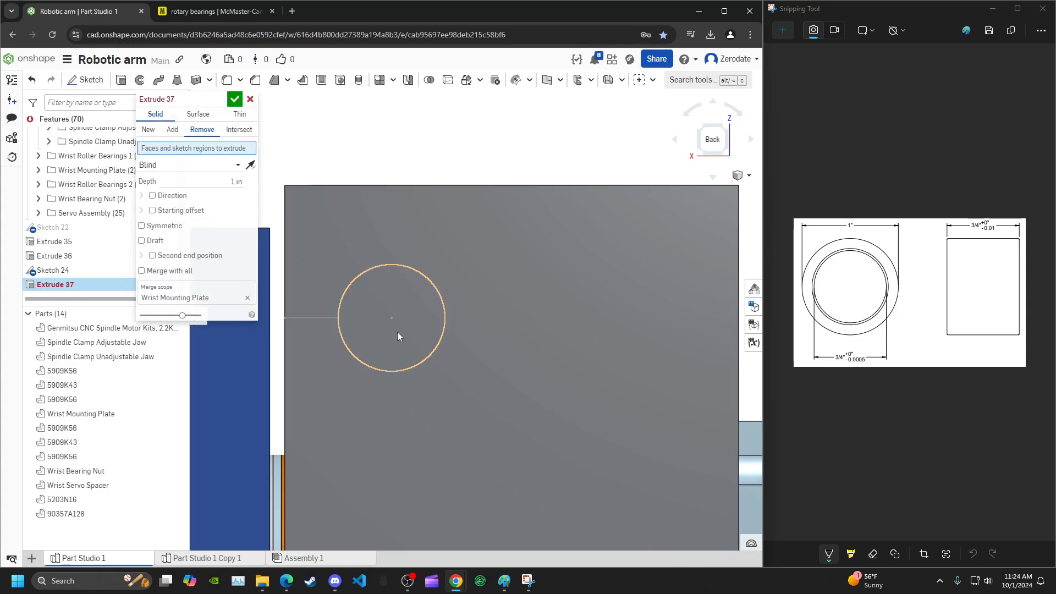
click(384, 344)
click(235, 99)
right_drag(537, 259, 514, 309)
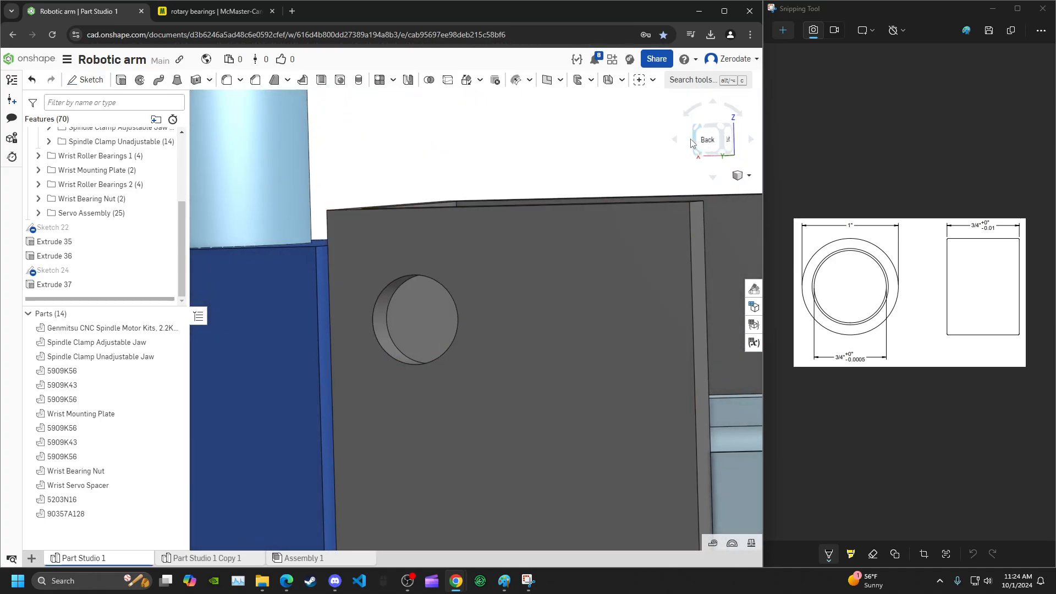
Start a sketch on the side arm's outer face and draw a 2 in diameter circle centred on the bearing hole, touching the arm's edge.
click(709, 144)
scroll(493, 327, up, 2)
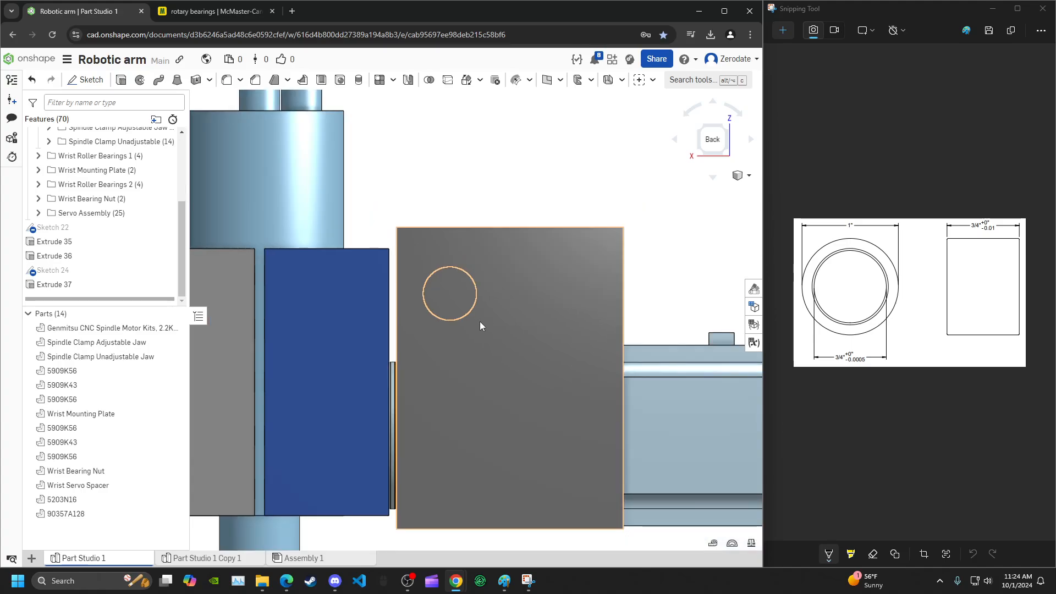
scroll(449, 304, up, 3)
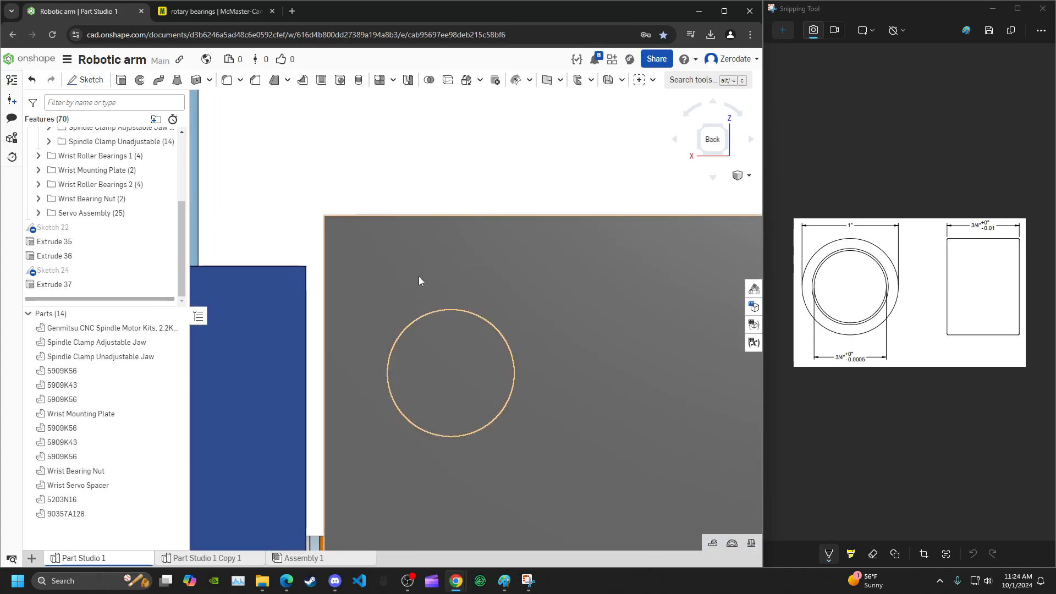
click(418, 276)
click(86, 80)
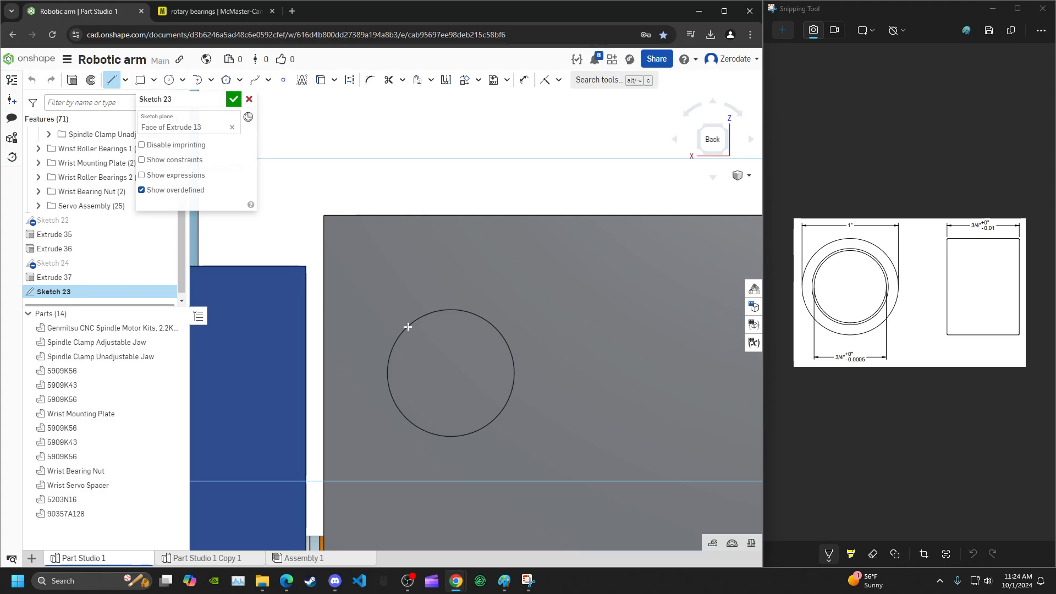
click(169, 80)
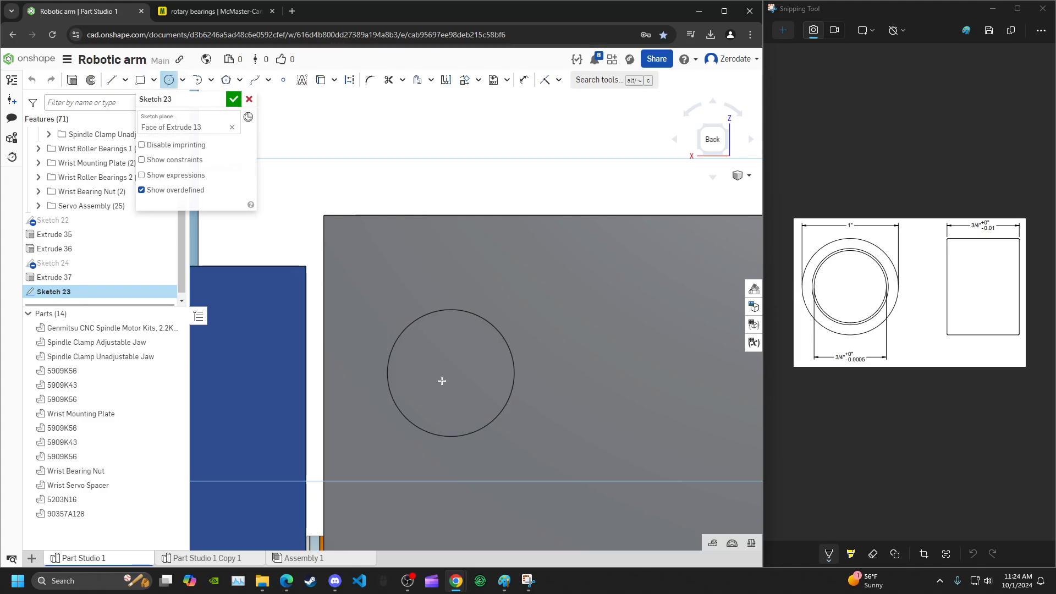
click(450, 374)
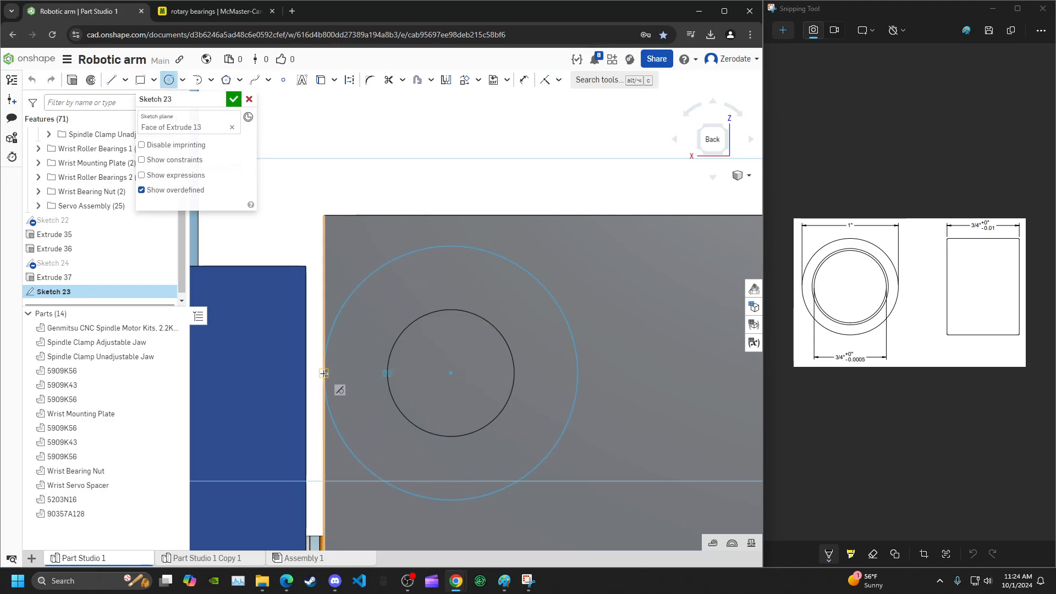
click(324, 373)
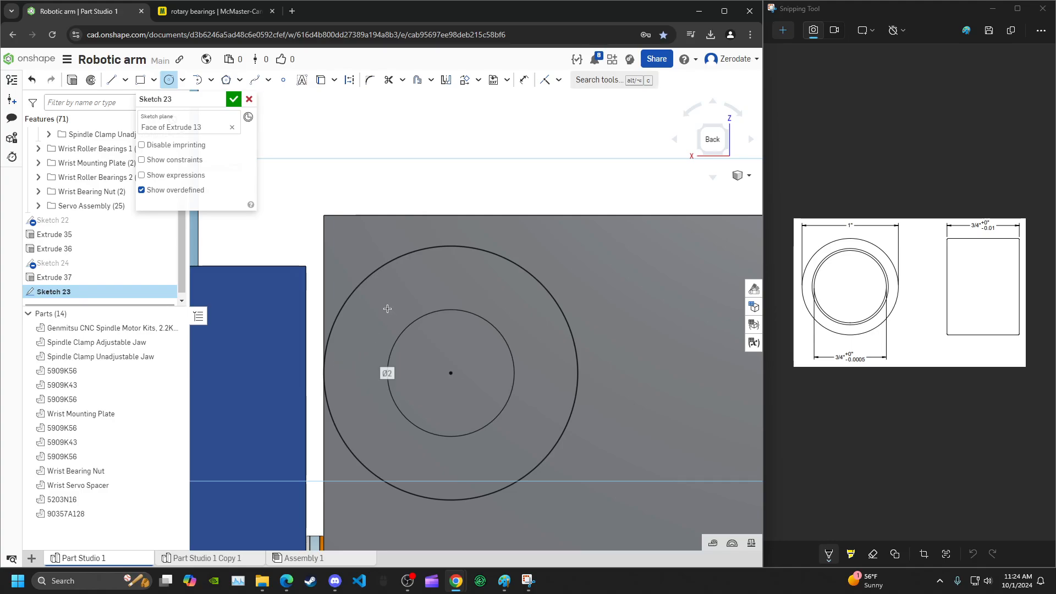
Draw a horizontal radius line from the circle's center to the arm's side edge.
mouse_move(503, 311)
middle_down()
mouse_move(378, 256)
mouse_move(421, 257)
mouse_move(443, 233)
mouse_move(438, 225)
middle_up()
scroll(444, 233, down, 2)
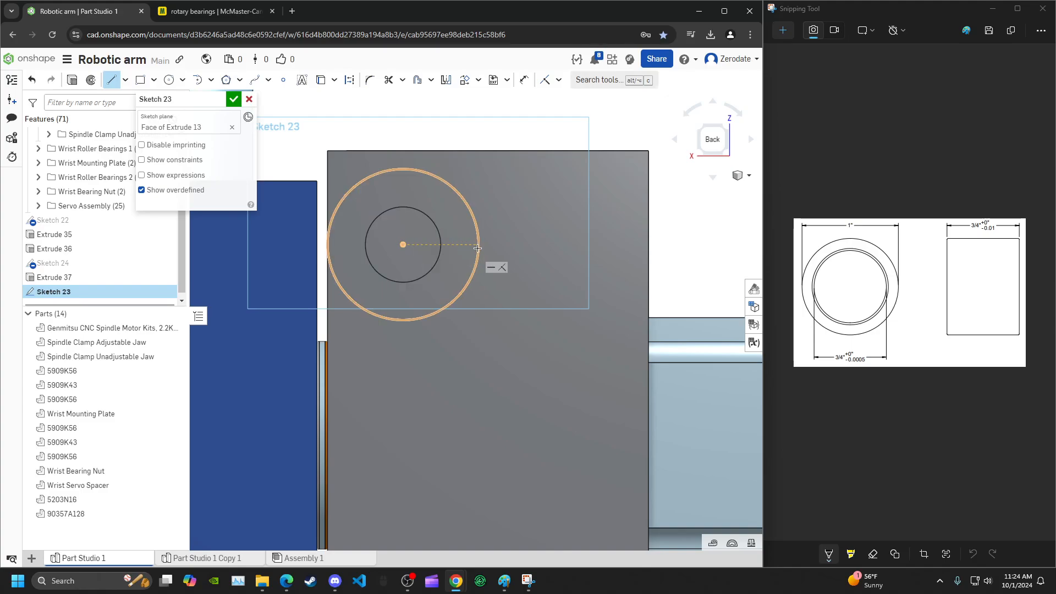
scroll(509, 353, down, 3)
mouse_move(536, 333)
right_down()
mouse_move(492, 342)
mouse_move(542, 319)
right_up()
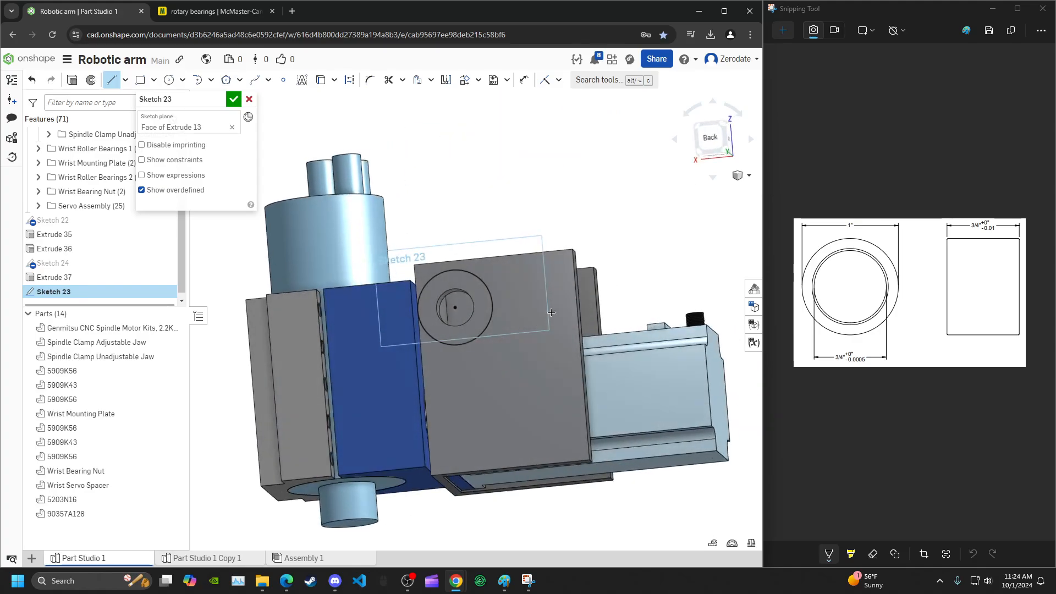
click(720, 145)
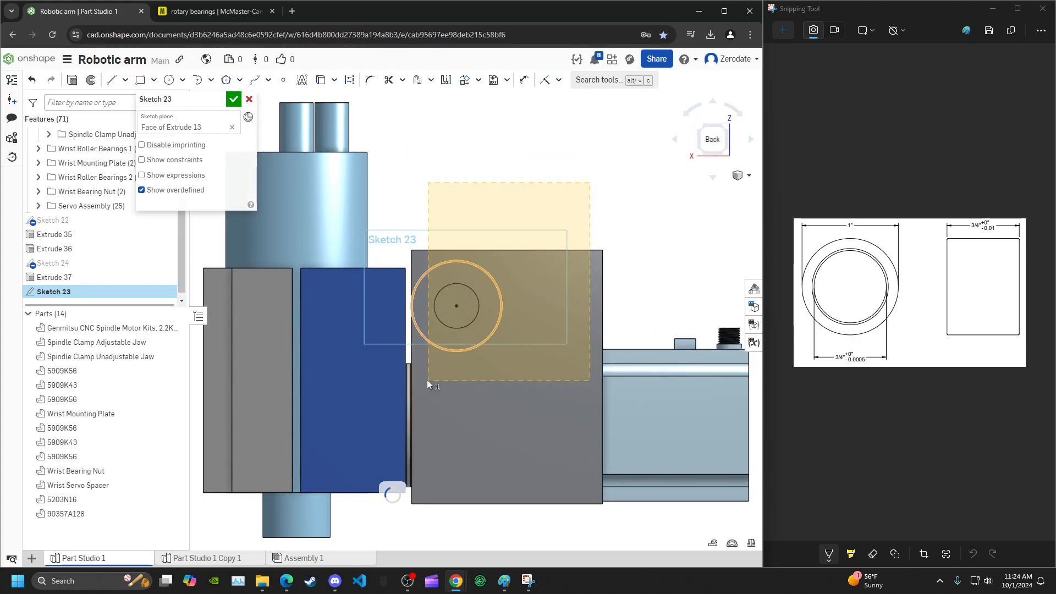
scroll(483, 363, up, 3)
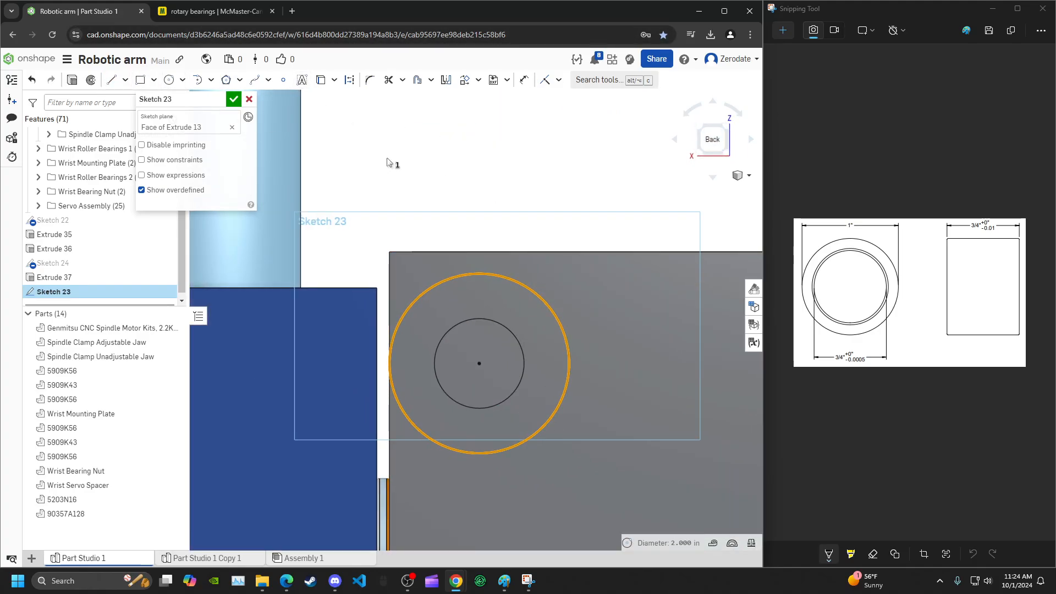
click(112, 80)
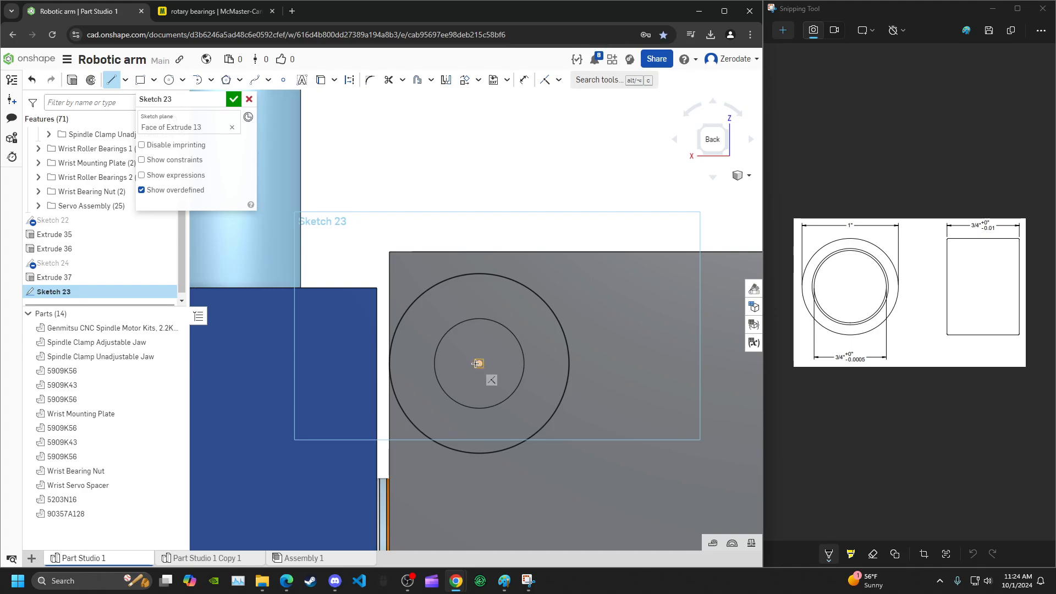
click(390, 363)
key(Escape)
middle_drag(470, 415, 426, 358)
scroll(425, 359, up, 2)
Draw a 1 in diameter circle over the bearing hole's outline and delete its diameter dimension.
key(x)
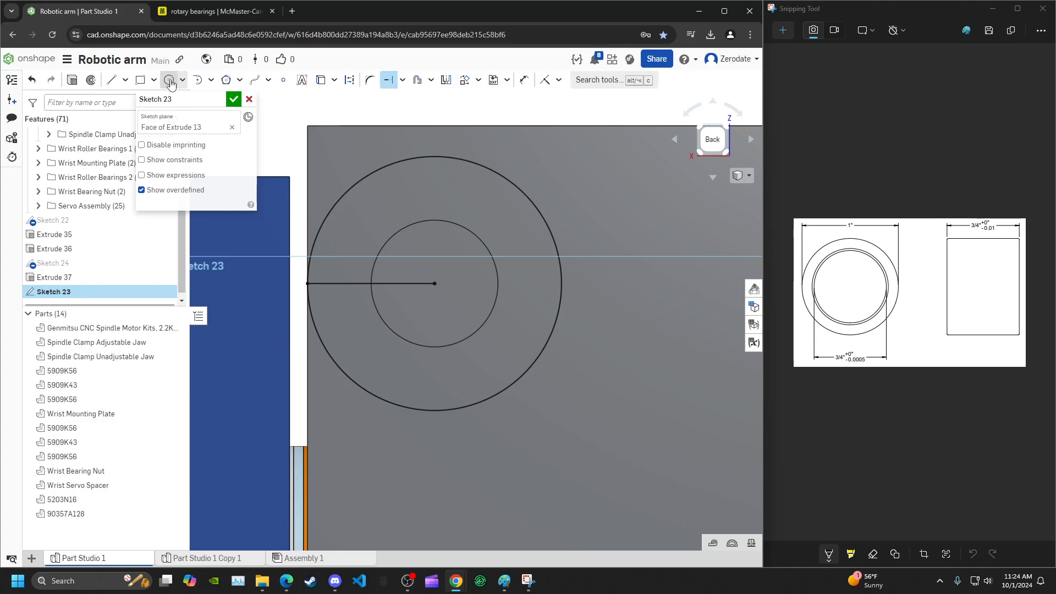
click(169, 81)
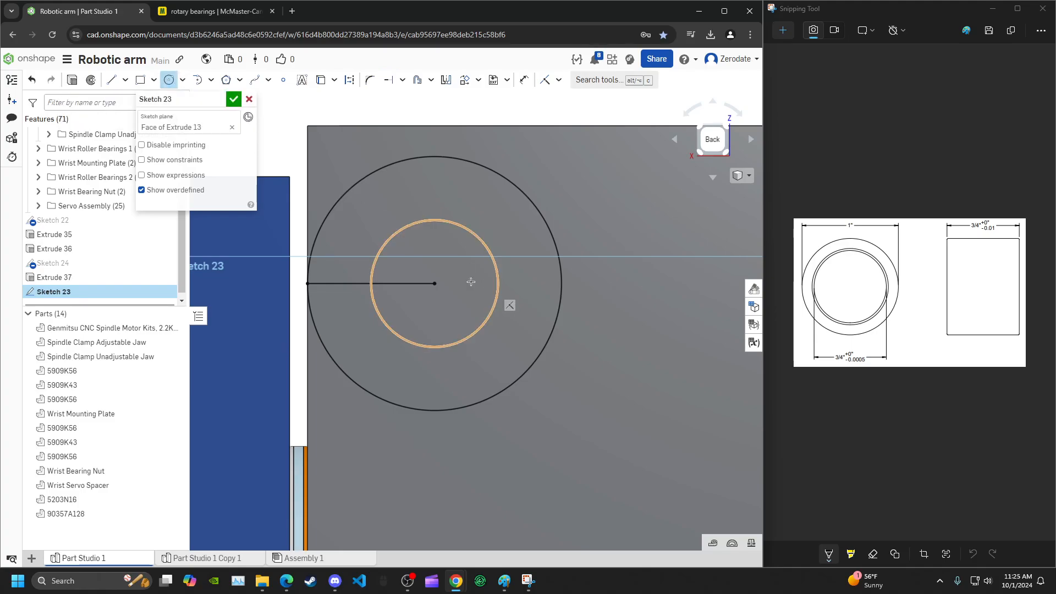
click(369, 285)
key(Return)
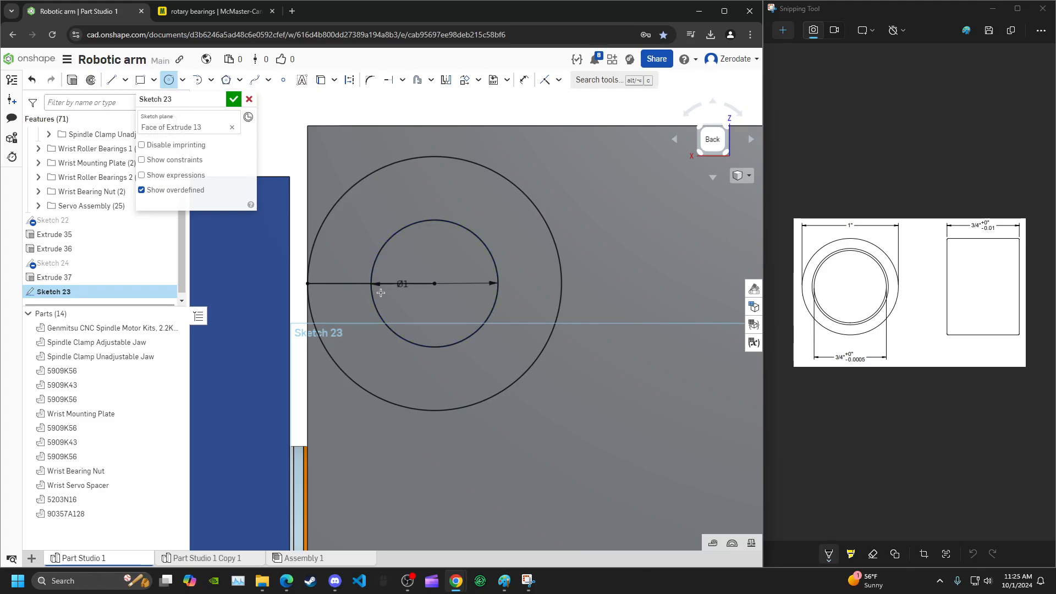
key(Delete)
Copy both circles with their radius line, and discard the sketch.
scroll(546, 279, down, 3)
drag(608, 225, 450, 348)
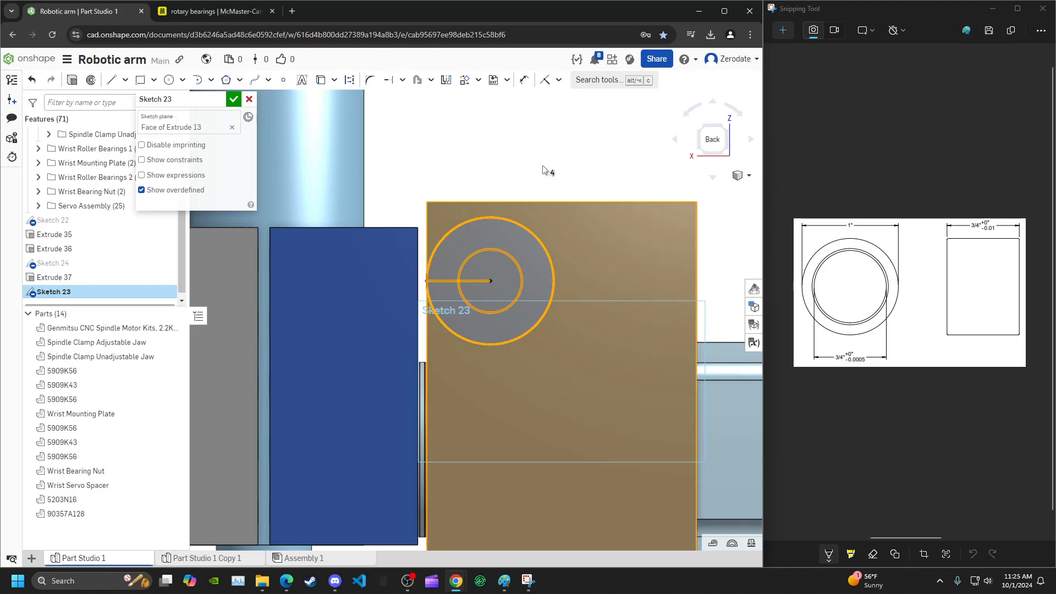
click(249, 99)
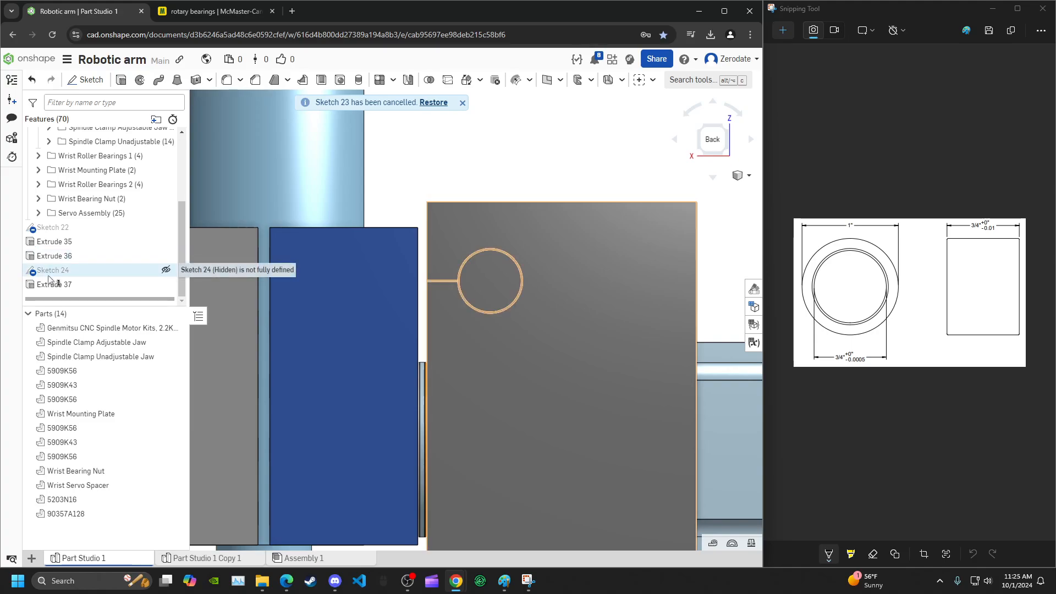
Delete Sketch 24 and Extrudes 35, 36 and 37 from the feature list.
click(48, 274)
key(Delete)
click(52, 286)
key(Delete)
click(53, 271)
key(Delete)
click(52, 284)
key(Delete)
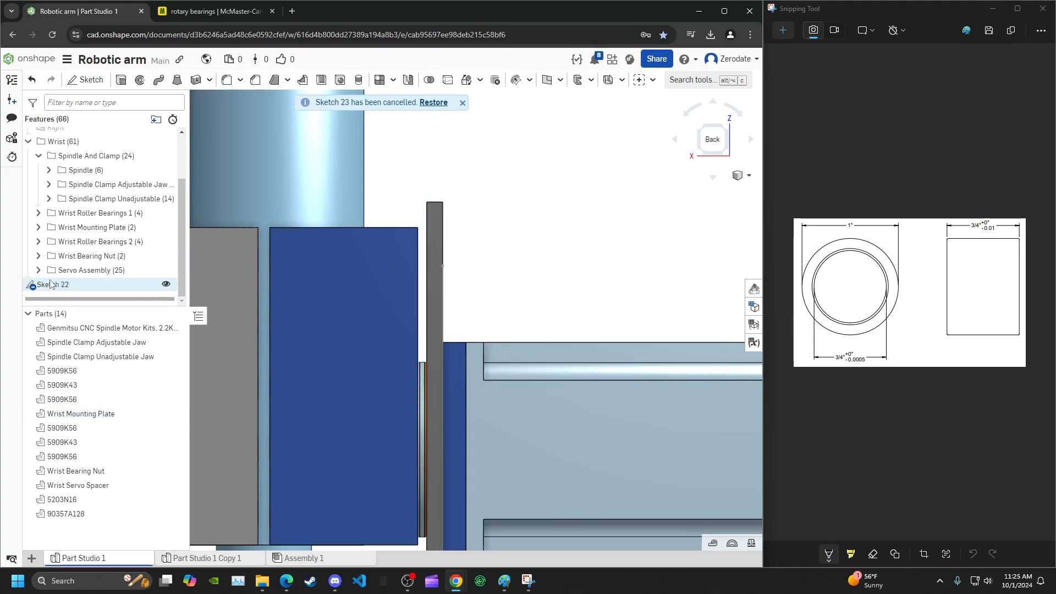
Start a sketch on the wrist mounting plate's narrow side face and paste the two circles with their radius line beside the plate.
right_drag(530, 330, 495, 335)
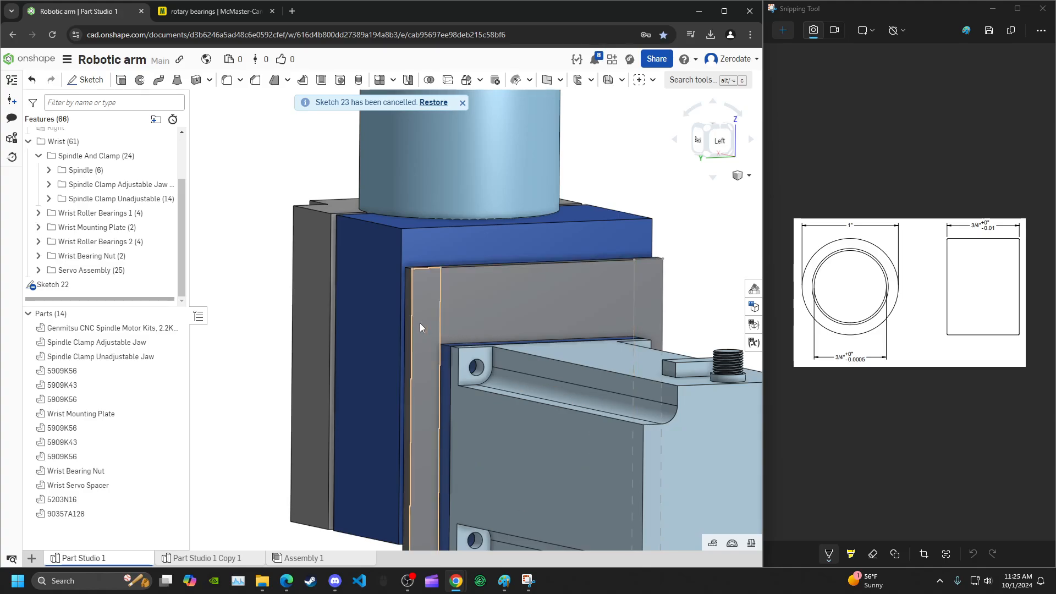
right_drag(420, 321, 718, 147)
click(718, 147)
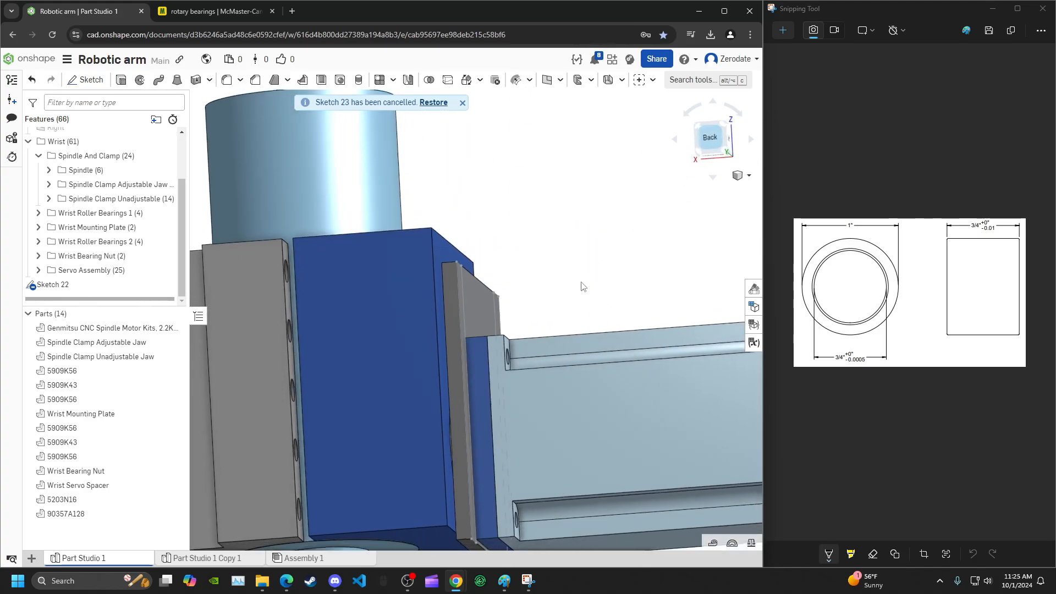
scroll(411, 319, up, 5)
click(420, 324)
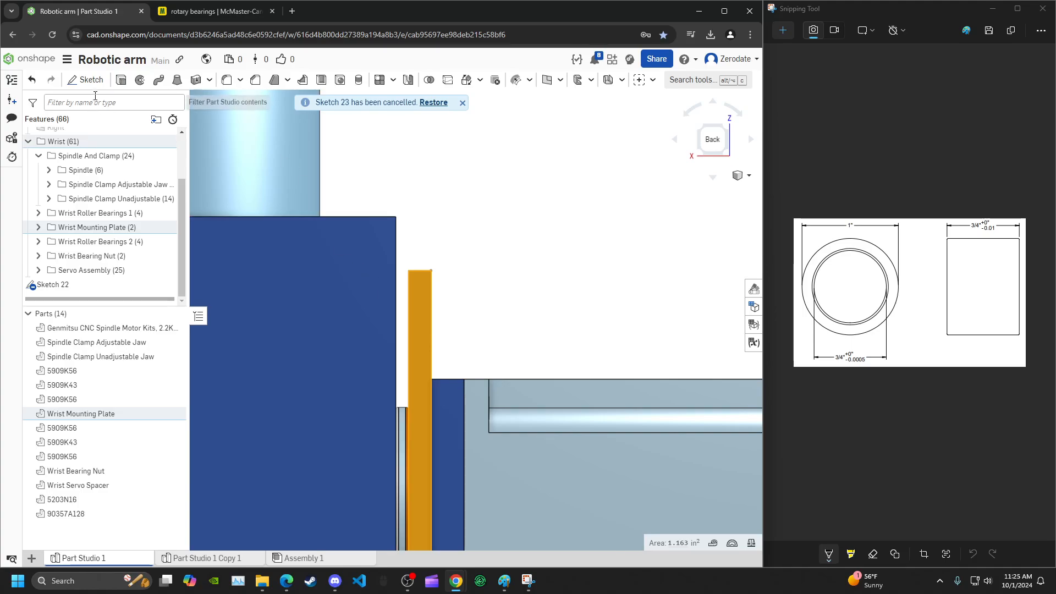
click(85, 79)
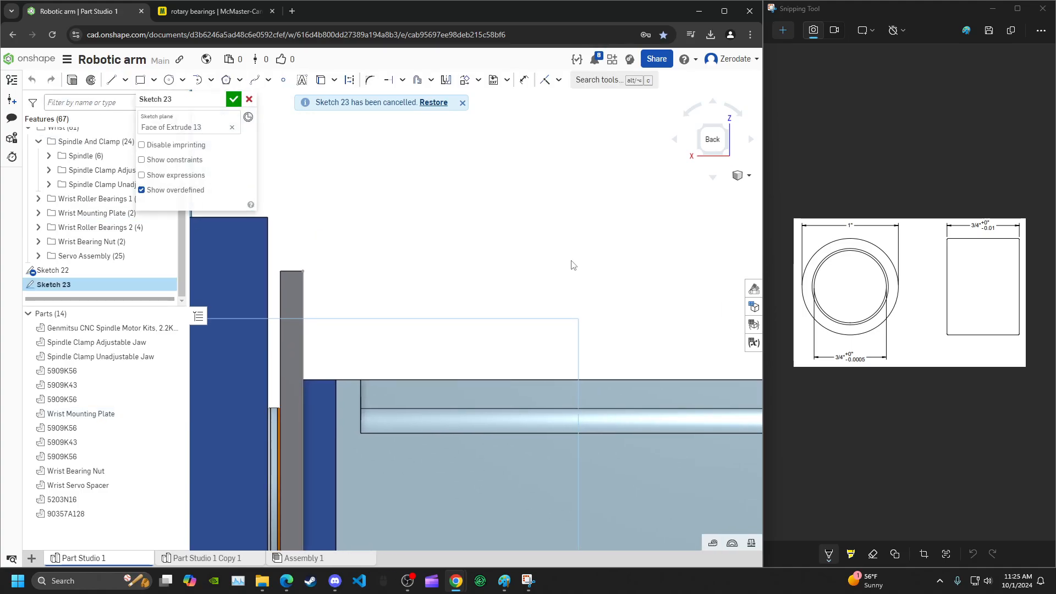
key(ctrl+v)
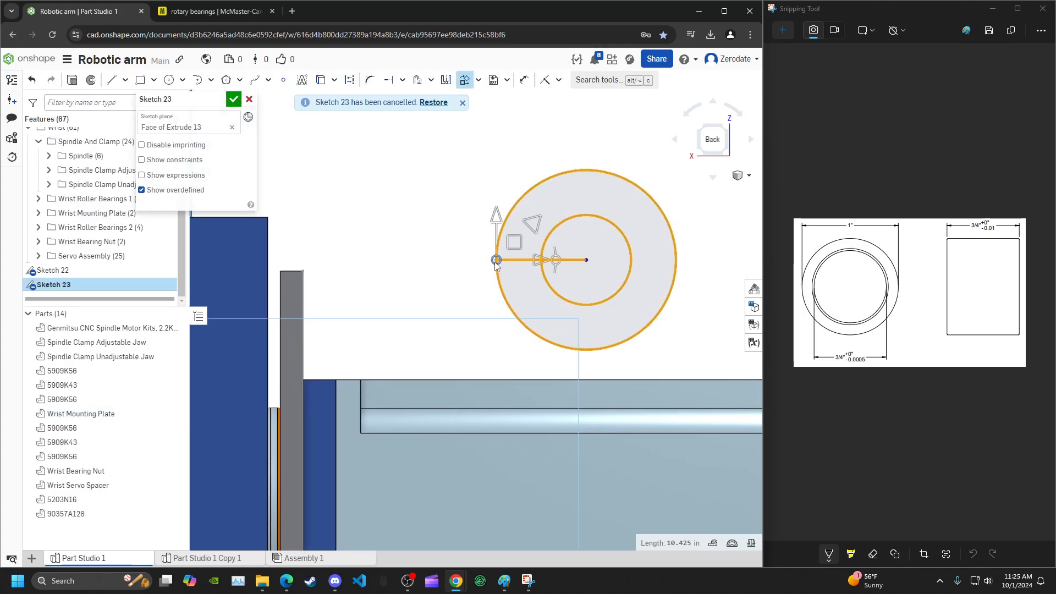
drag(496, 264, 577, 306)
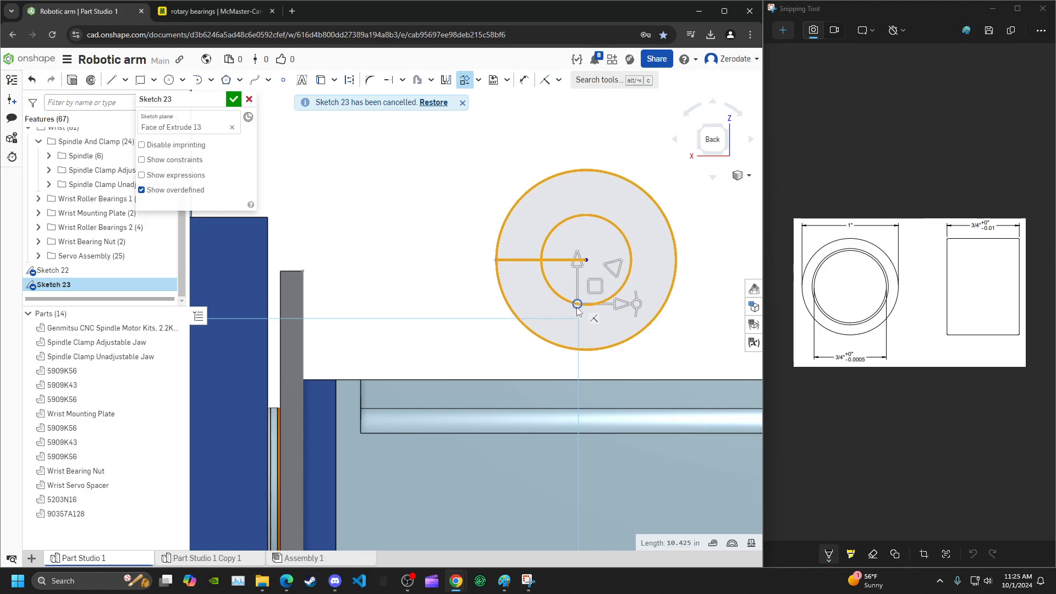
drag(586, 351, 585, 260)
click(566, 268)
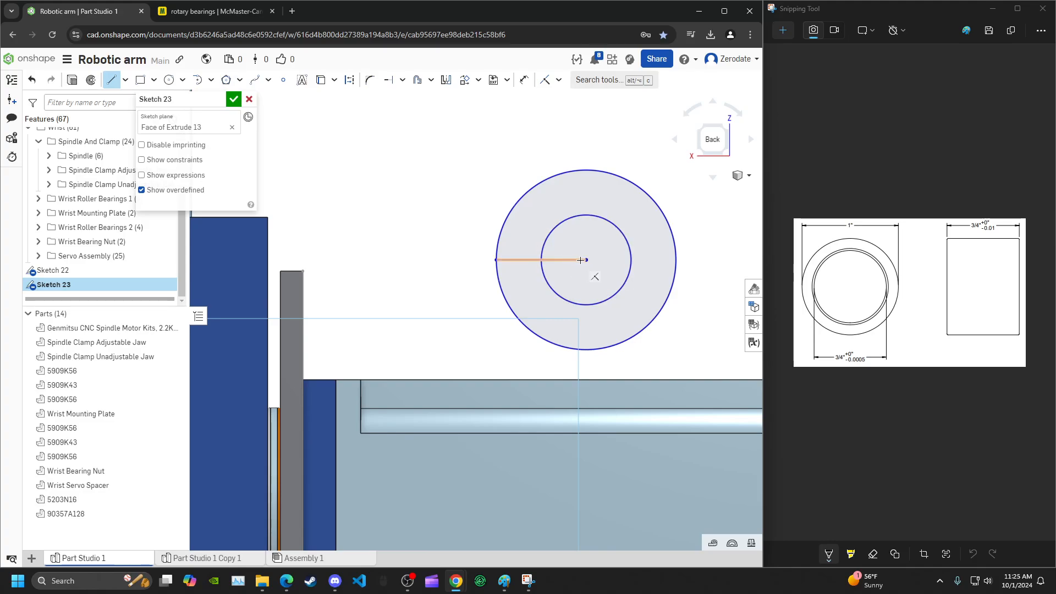
Draw a vertical 1 in radius line from the circles' center down to the outer rim, and remove the stray line after it.
click(585, 259)
click(586, 349)
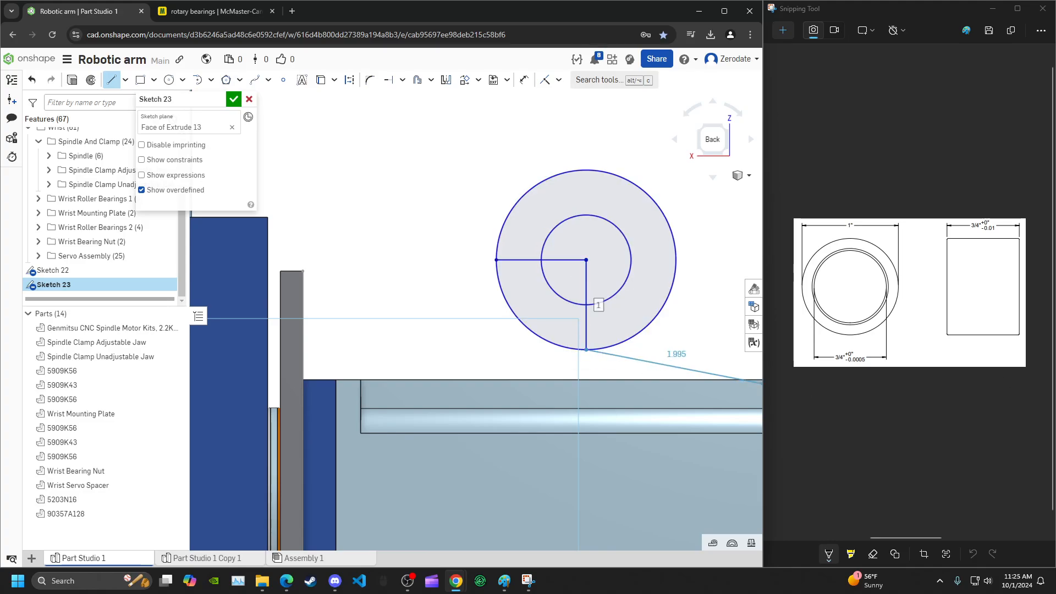
click(609, 384)
key(Escape)
drag(646, 374, 567, 397)
key(Delete)
Try pasting a copy of the circles and radius lines diagonally below the original, and undo the paste.
drag(708, 176, 543, 303)
key(ctrl+c)
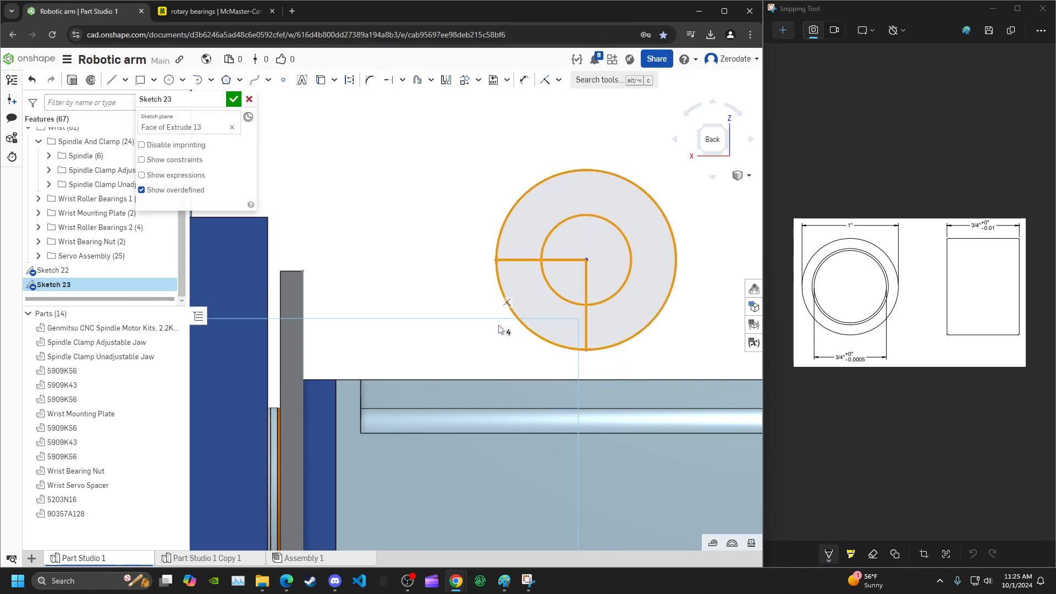
key(ctrl+v)
mouse_move(511, 407)
mouse_down()
mouse_move(423, 317)
mouse_move(423, 406)
mouse_move(507, 401)
mouse_move(422, 404)
mouse_move(385, 374)
mouse_move(320, 360)
mouse_move(315, 397)
mouse_move(319, 358)
mouse_move(319, 384)
mouse_move(449, 348)
mouse_move(455, 370)
mouse_move(443, 374)
mouse_move(418, 343)
mouse_up()
key(Escape)
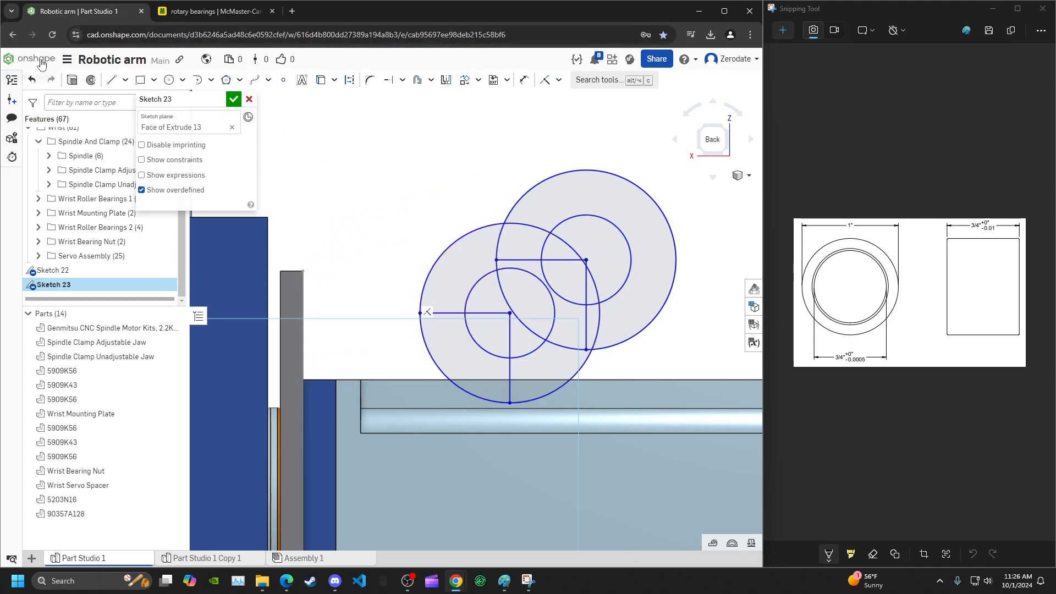
click(32, 80)
Draw a vertical line from the bottom of the inner circle down to the outer circle's rim.
scroll(470, 301, up, 3)
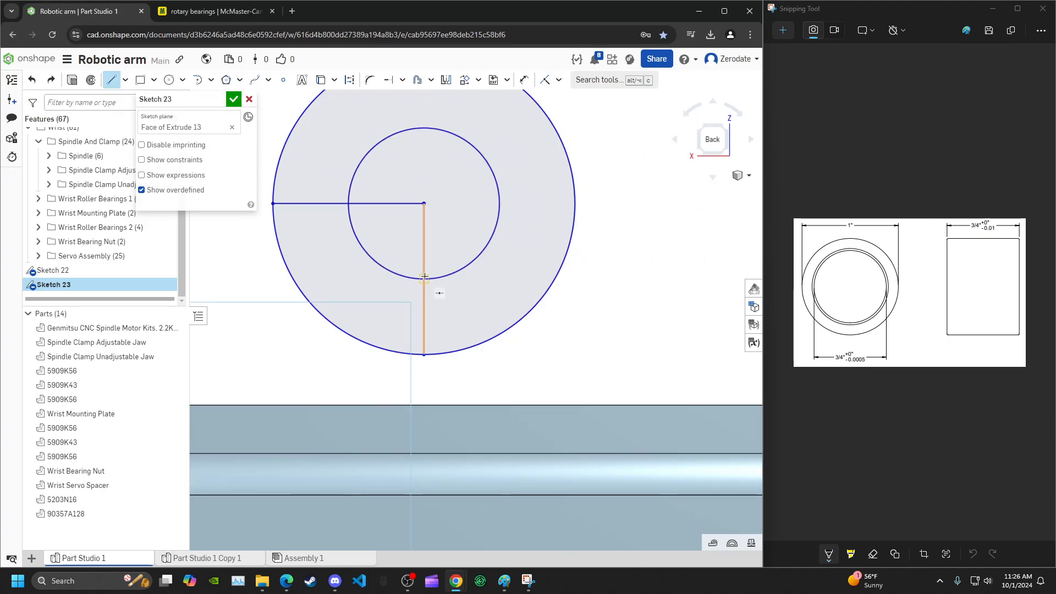
click(423, 354)
key(c)
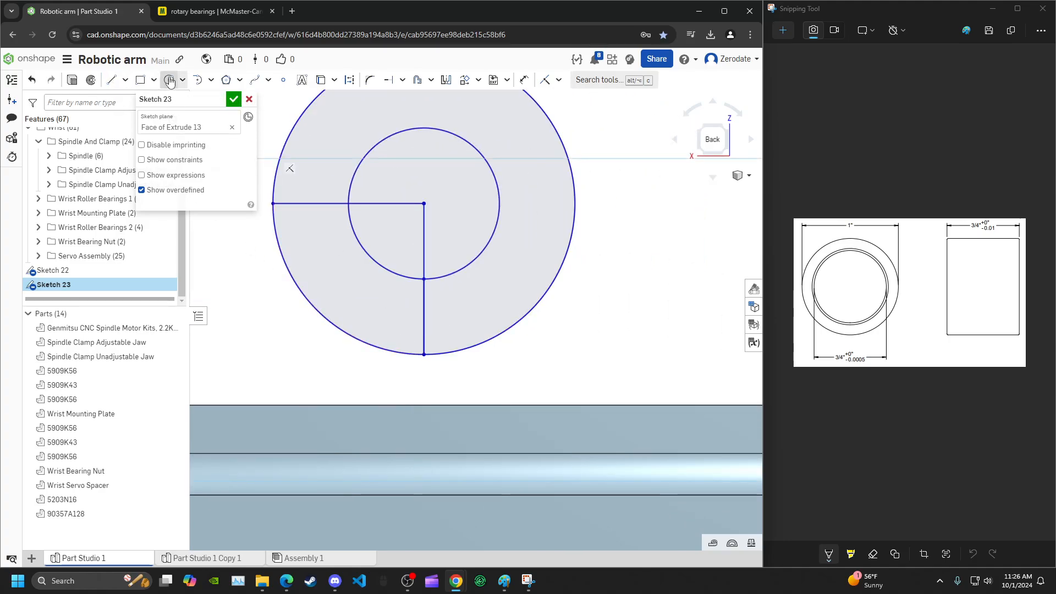
click(424, 203)
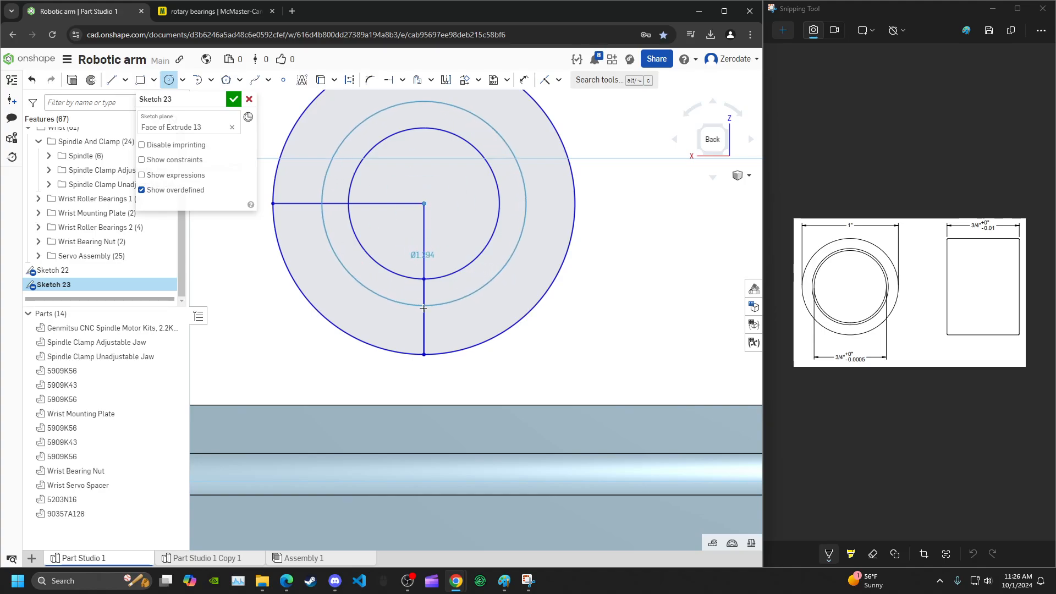
key(Escape)
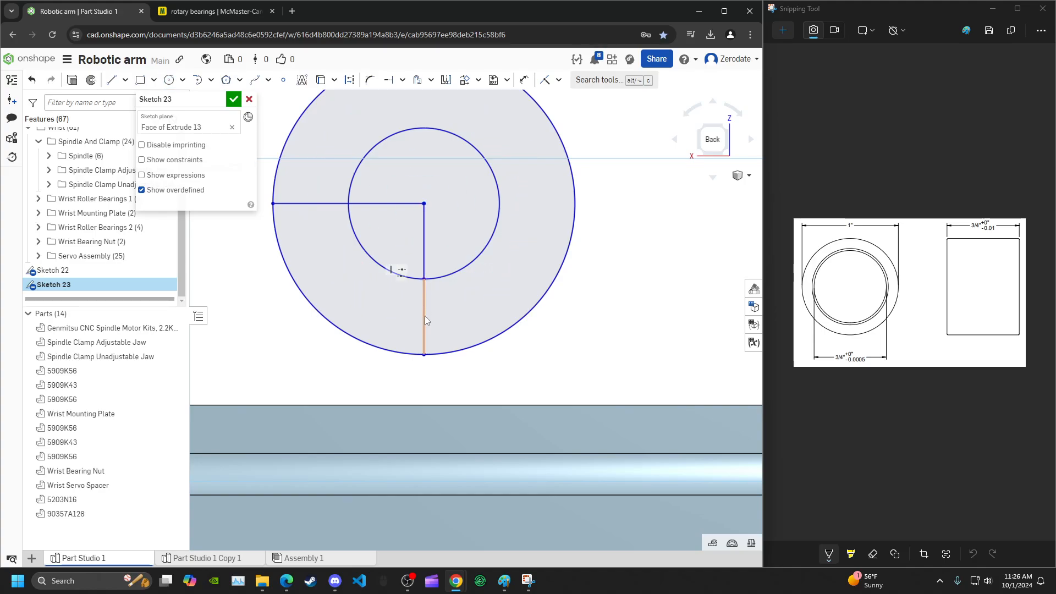
Draw a concentric circle midway between the inner and outer circles, using a short horizontal marker line, and delete the marker line.
key(l)
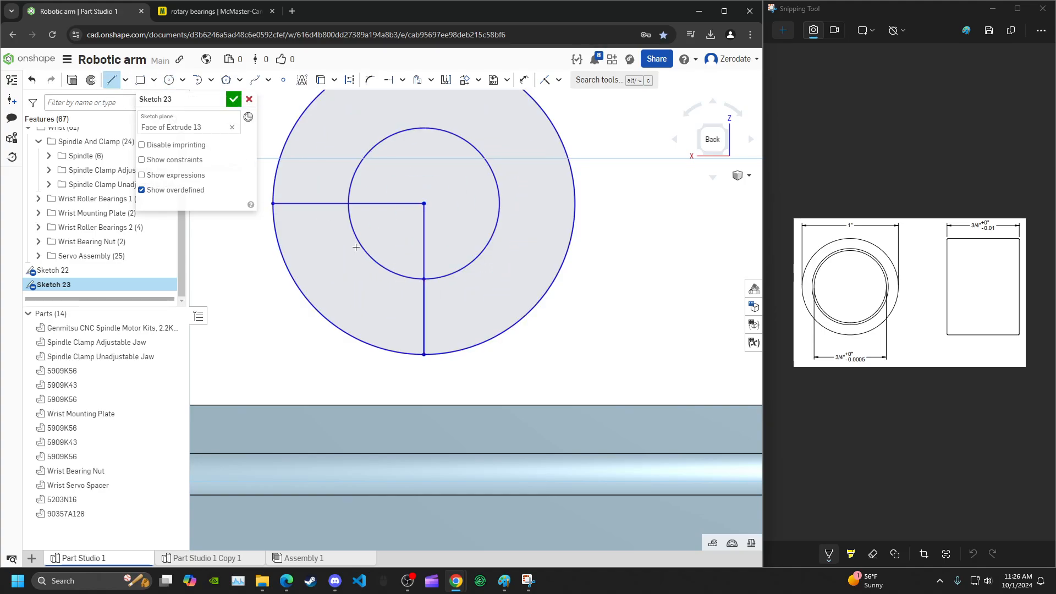
click(451, 317)
key(Escape)
click(170, 80)
click(423, 204)
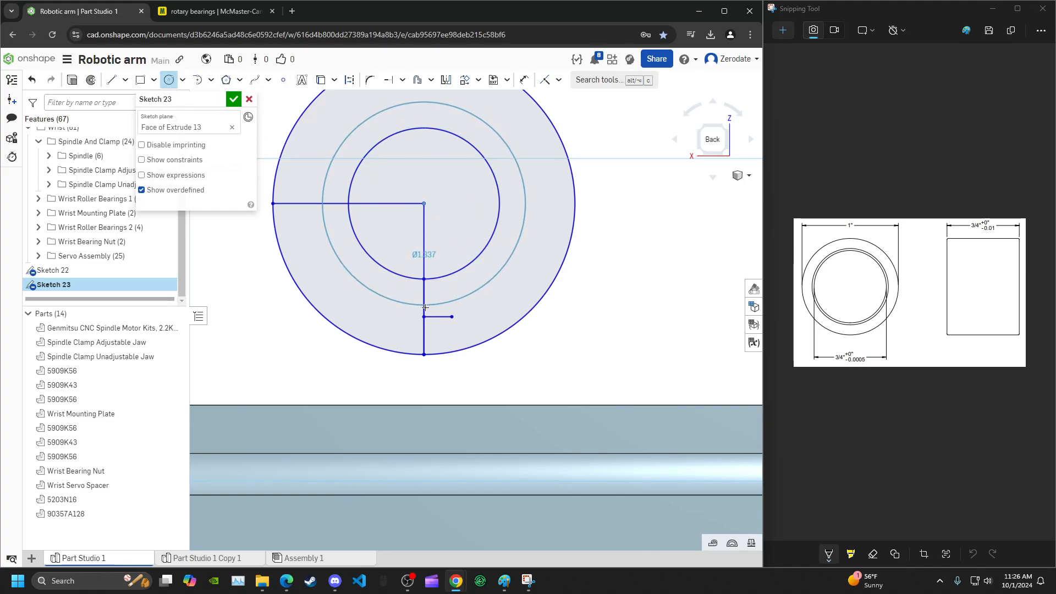
click(423, 316)
scroll(478, 312, down, 1)
key(Escape)
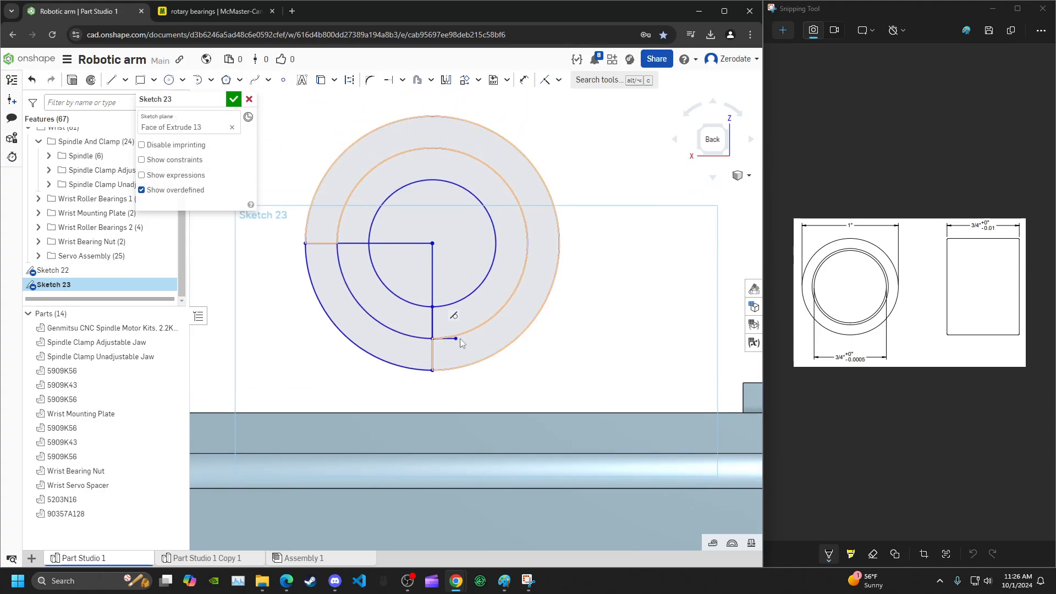
scroll(465, 302, up, 5)
scroll(440, 335, down, 6)
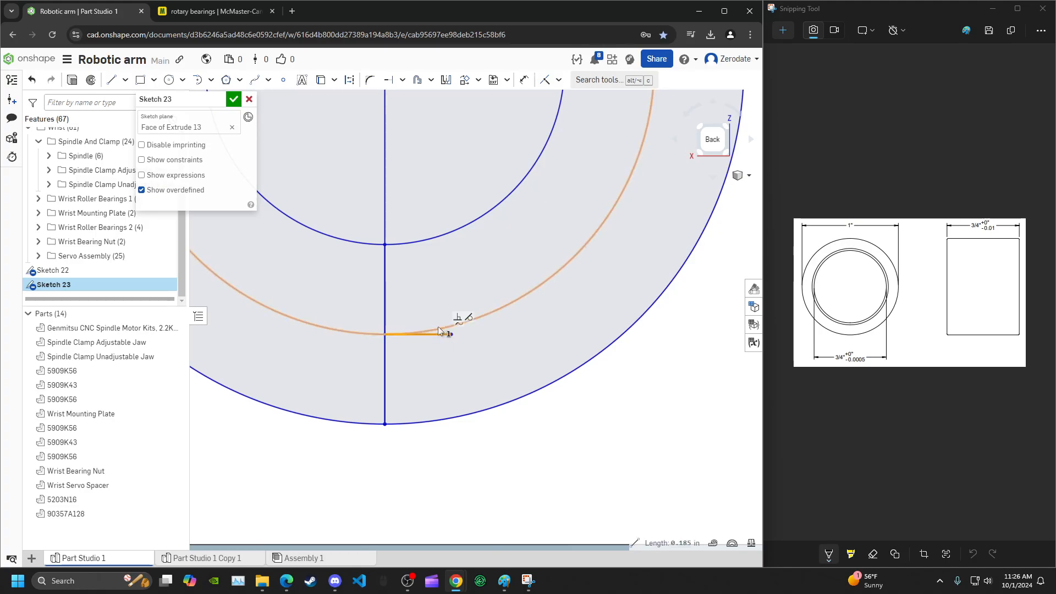
scroll(494, 297, down, 3)
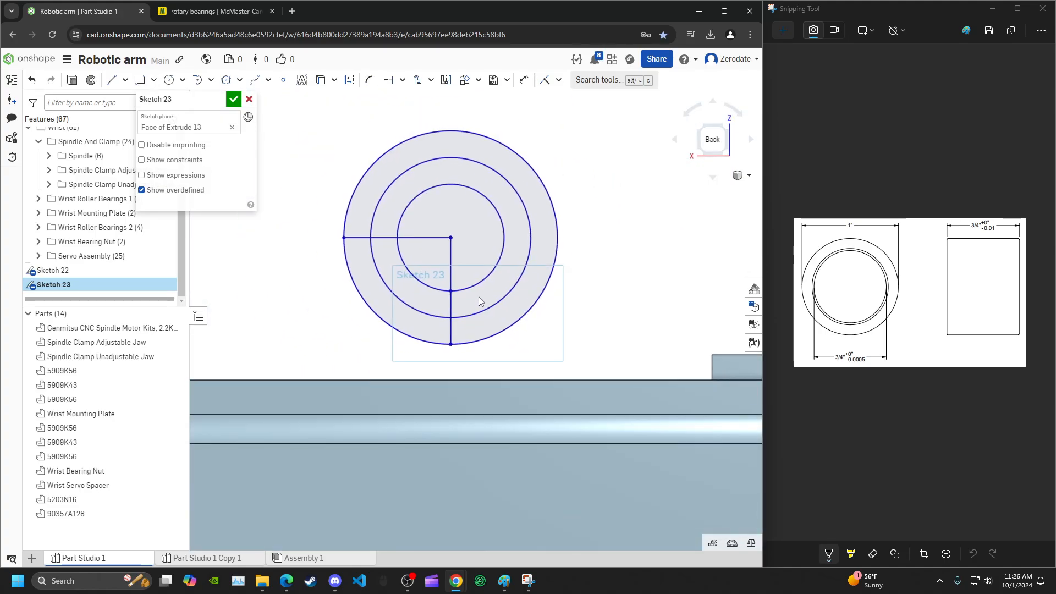
Paste a copy of the three circles and their lines with the outer circle touching the mounting plate and the middle circle touching the servo's top.
drag(586, 190, 412, 363)
drag(585, 142, 421, 337)
drag(614, 152, 298, 379)
key(ctrl+v)
middle_drag(431, 387, 571, 360)
scroll(533, 403, up, 2)
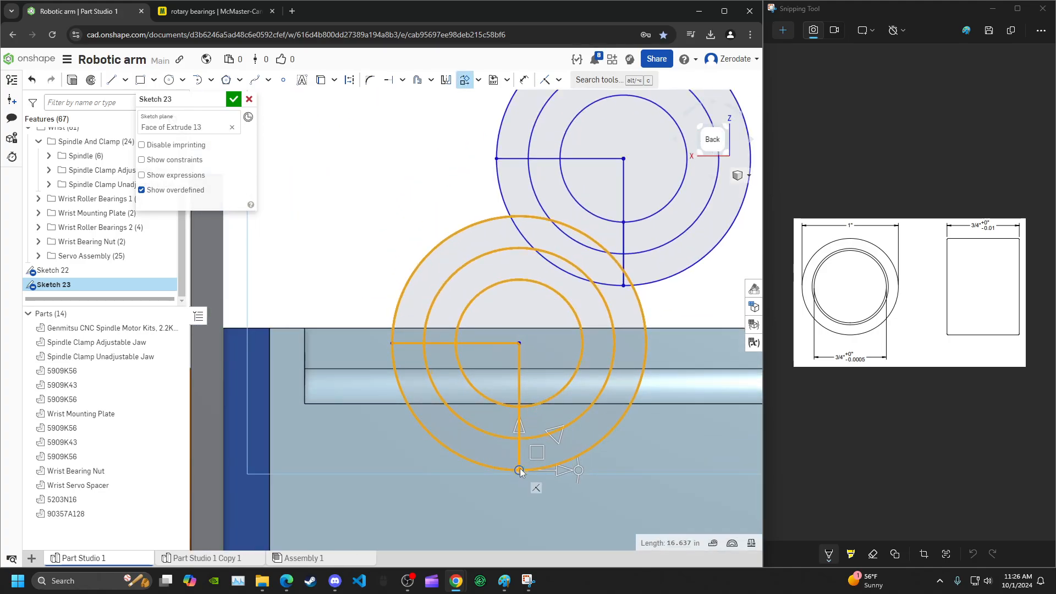
scroll(514, 438, down, 1)
middle_drag(514, 438, 542, 435)
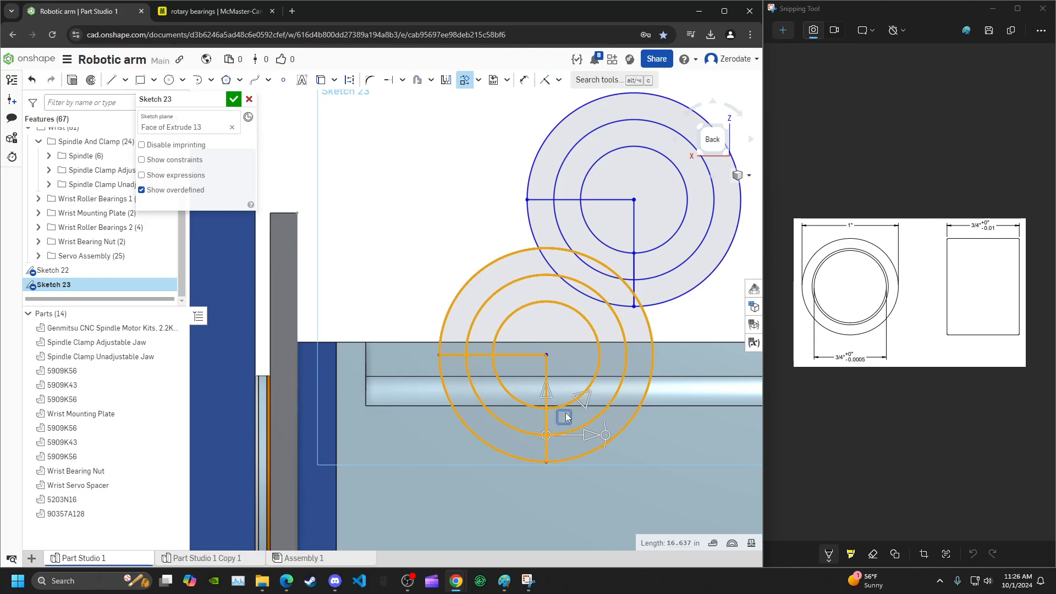
drag(540, 441, 315, 352)
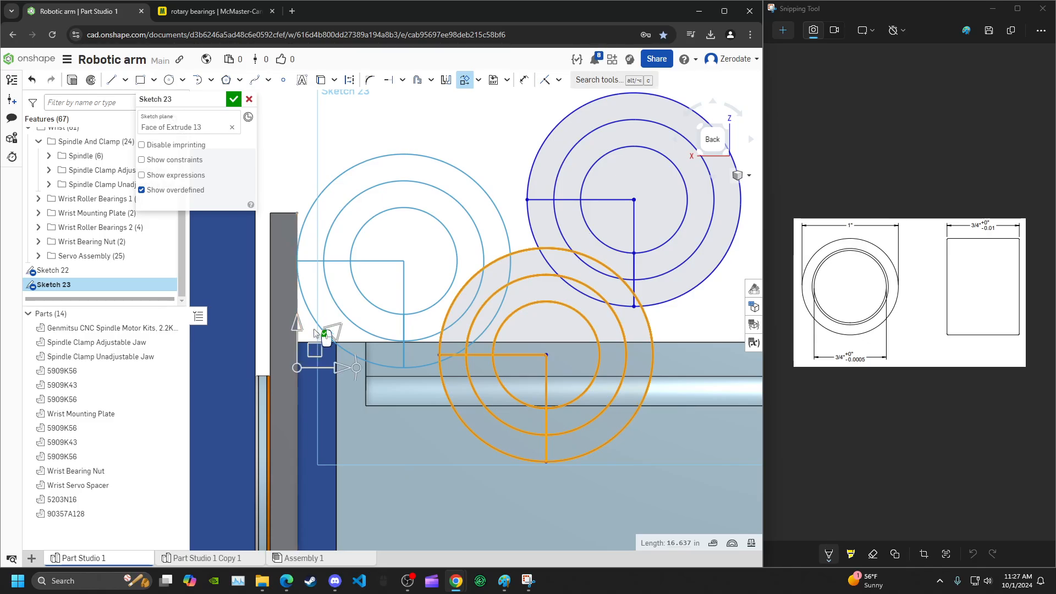
click(332, 120)
Delete the original set of circles and lines away from the plate and finish the sketch.
mouse_move(566, 264)
right_down()
mouse_move(524, 277)
mouse_move(534, 275)
right_up()
drag(701, 190, 575, 313)
key(Delete)
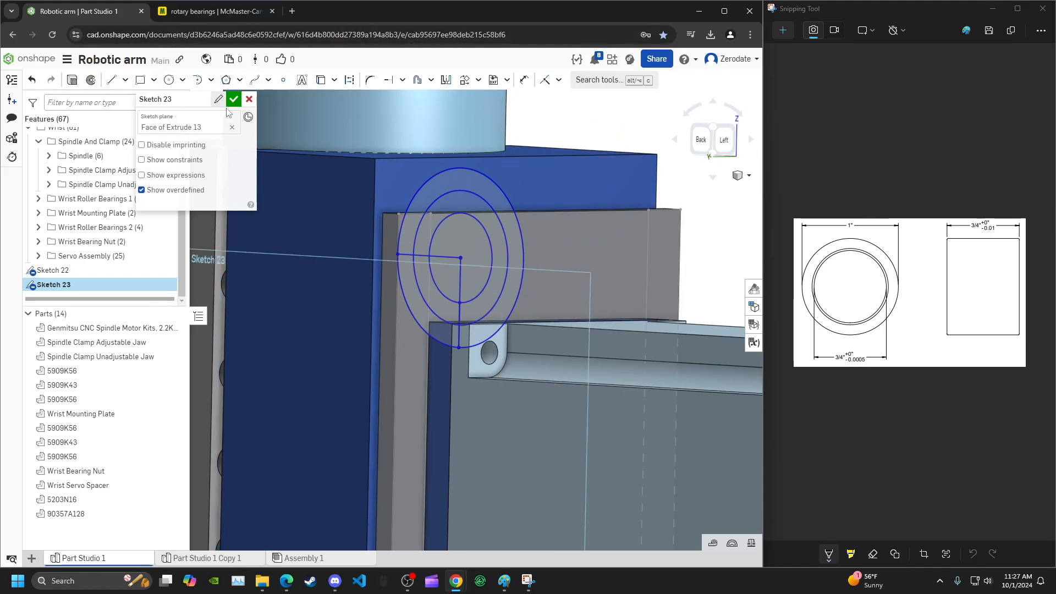
click(233, 99)
Extrude the ring between the inner and middle circles as a new solid 3.44 in deep, reversed to run along the servo's top.
mouse_move(598, 253)
right_down()
mouse_move(526, 266)
mouse_move(384, 253)
mouse_move(405, 247)
mouse_move(407, 228)
right_up()
click(397, 247)
click(375, 252)
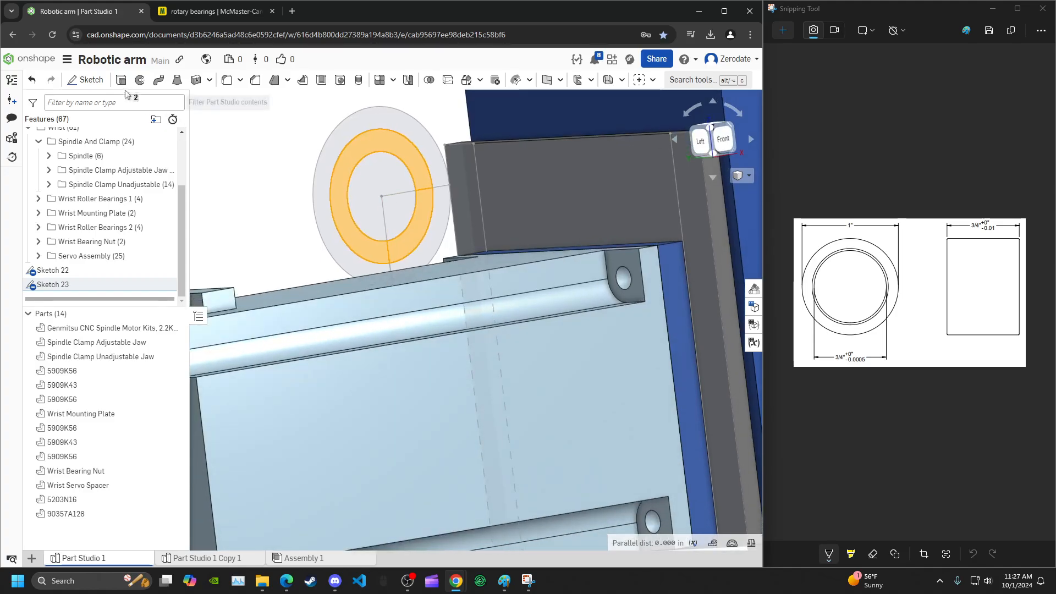
click(121, 80)
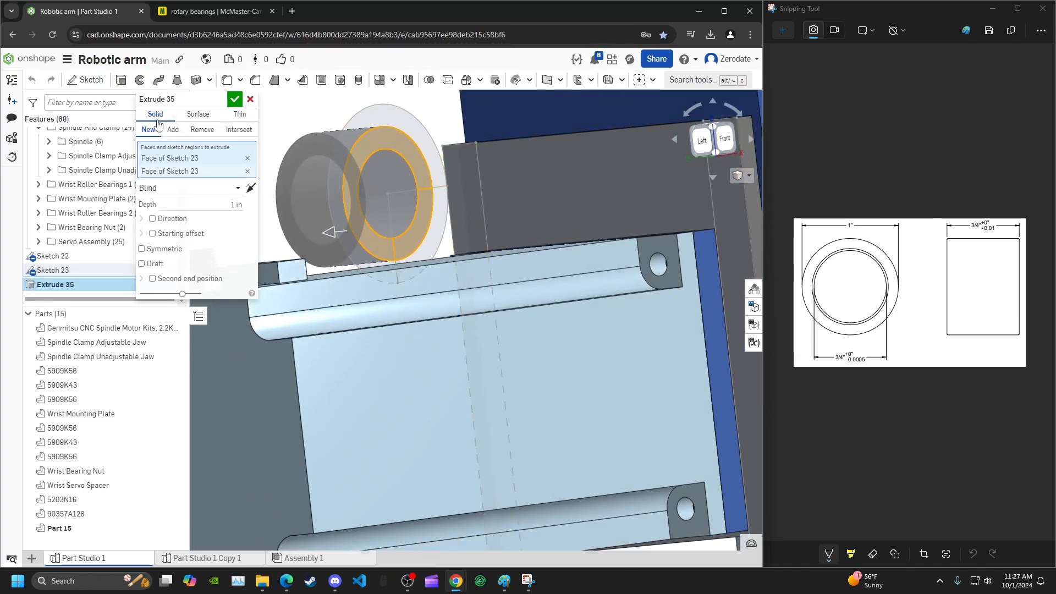
click(245, 187)
right_drag(495, 260, 566, 265)
drag(381, 193, 608, 205)
right_drag(682, 184, 572, 211)
scroll(559, 217, down, 3)
scroll(482, 358, up, 7)
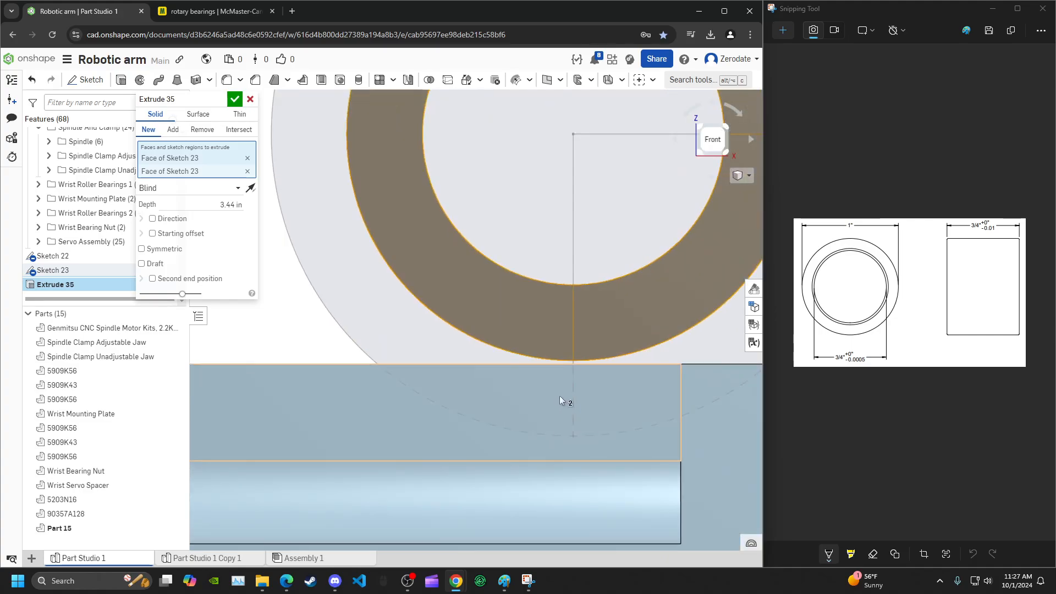
scroll(583, 320, down, 2)
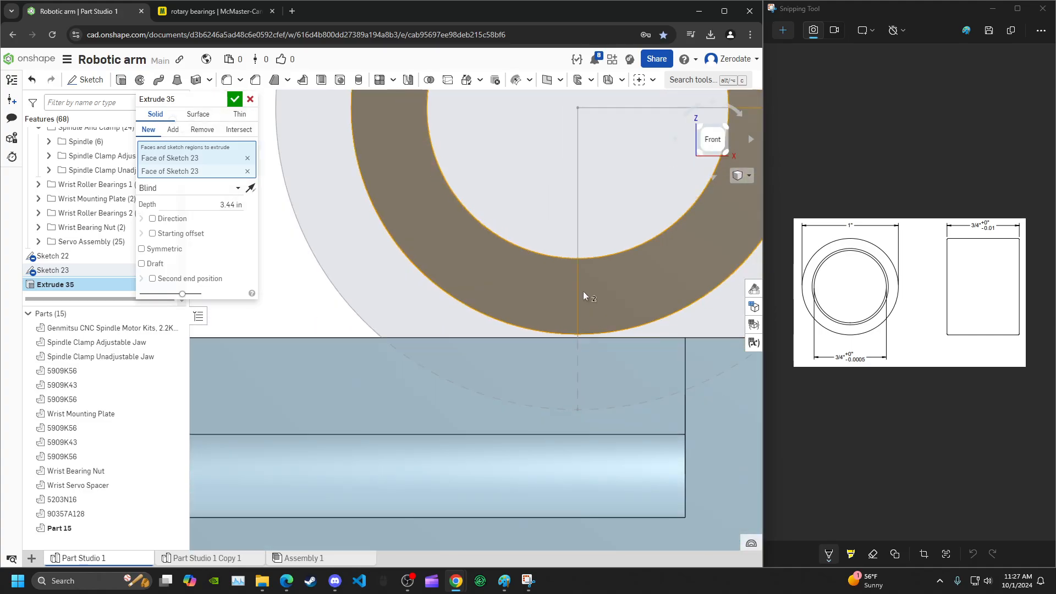
click(234, 98)
Check the ring's fit against the plate and servo, and delete its extrude from the feature list.
scroll(544, 242, down, 3)
right_drag(545, 251, 645, 277)
scroll(582, 259, down, 4)
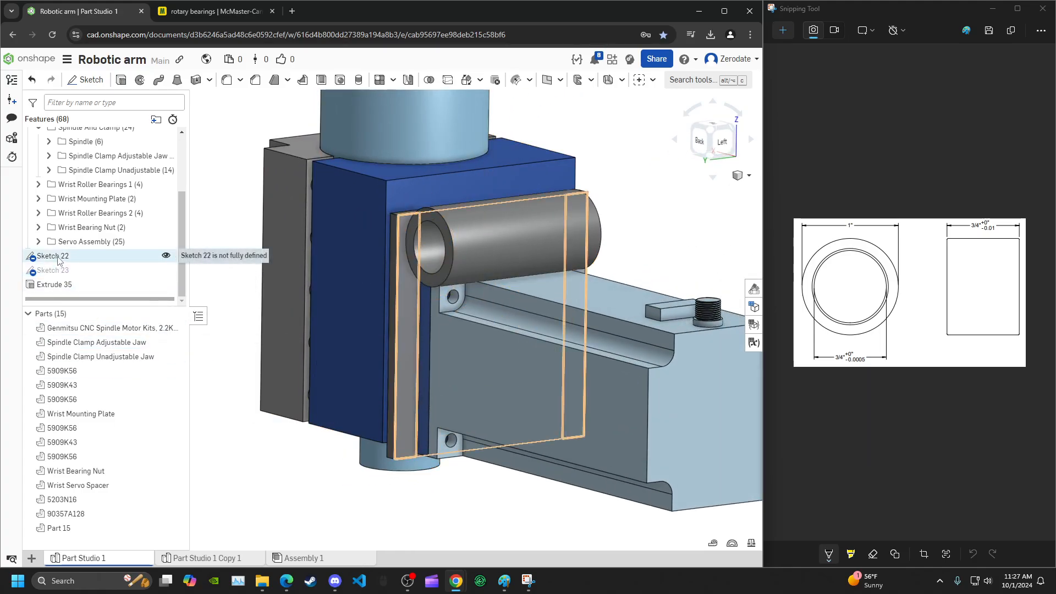
right_drag(347, 301, 391, 295)
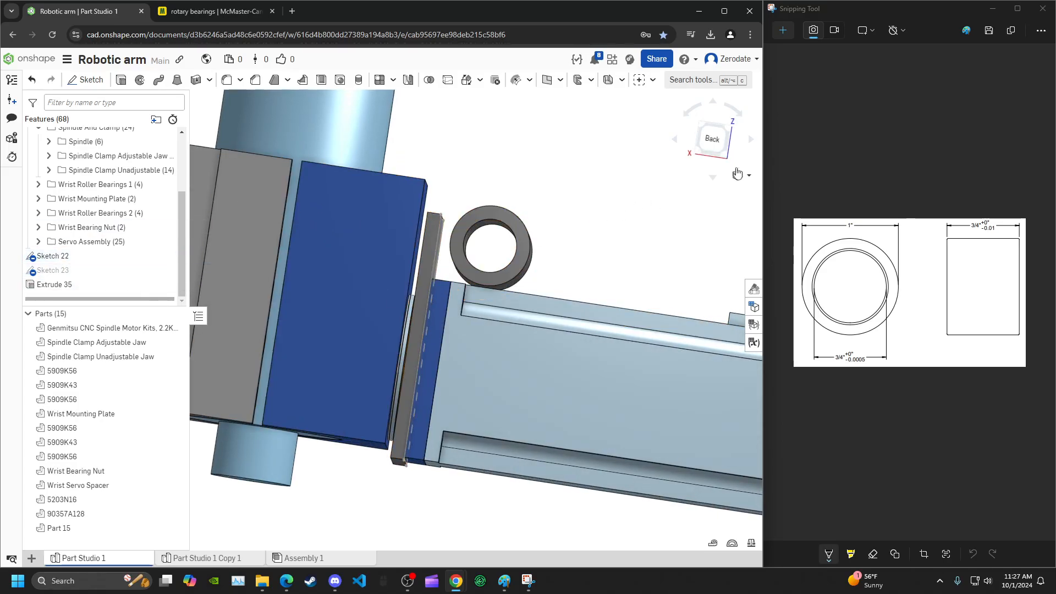
click(712, 143)
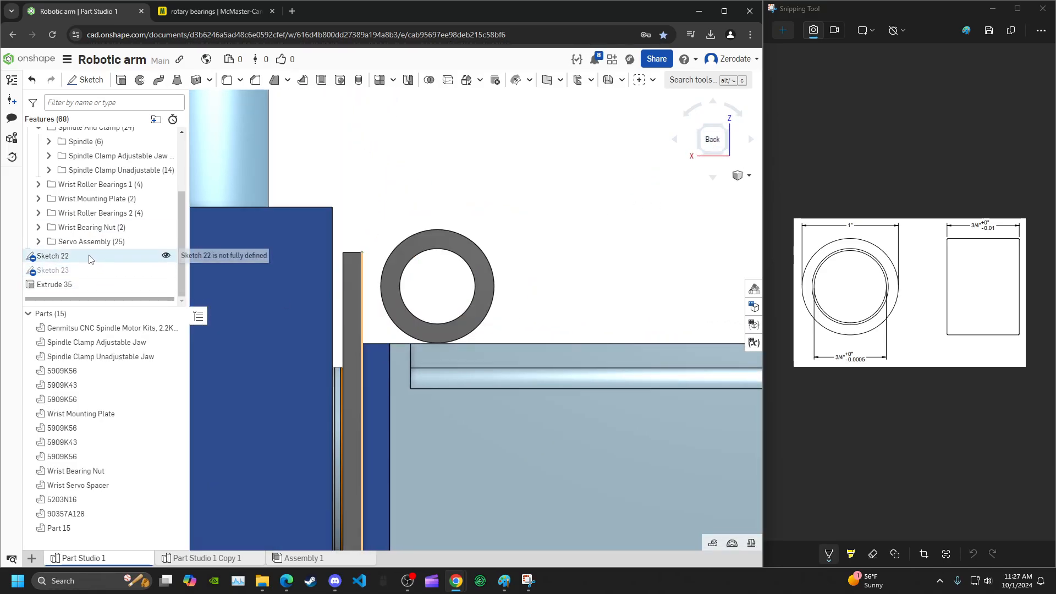
click(50, 285)
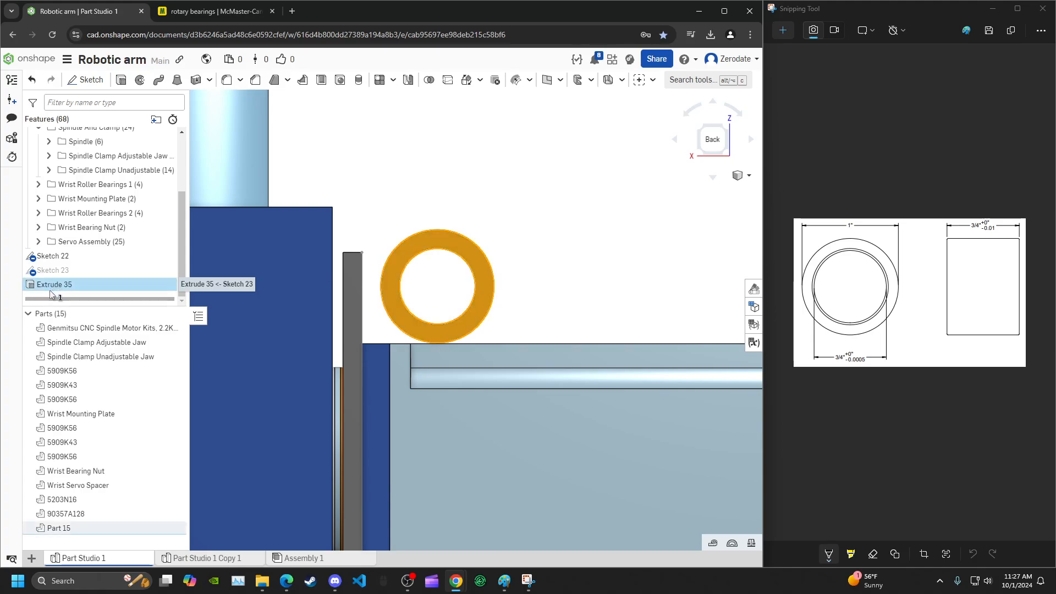
key(Delete)
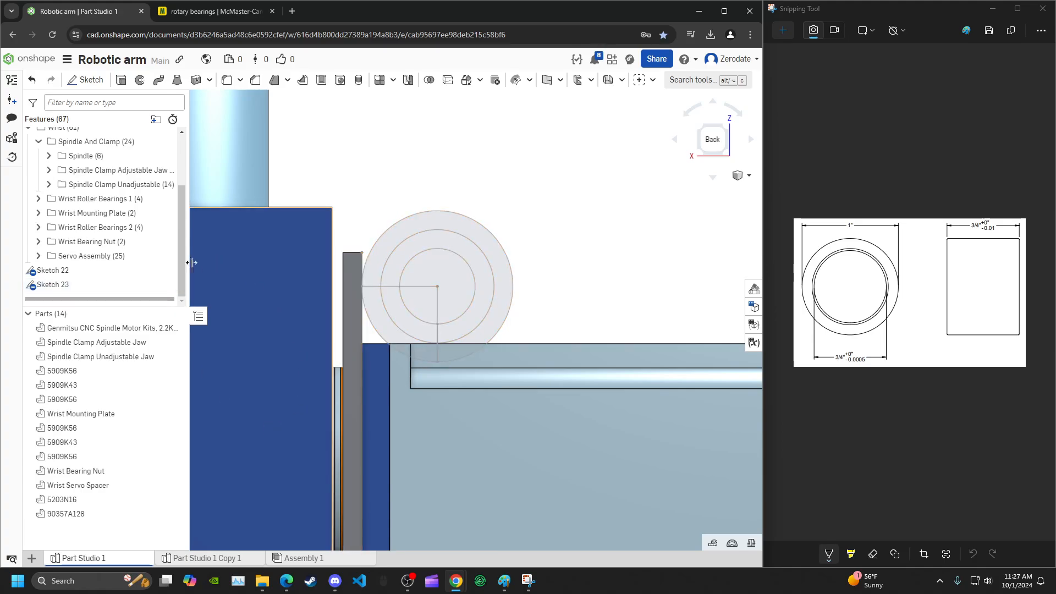
Edit Sketch 22 and draw a 0.5 in horizontal line across one of the plate's side strips, below the servo's upper mounting hole.
right_drag(547, 358, 484, 365)
click(348, 380)
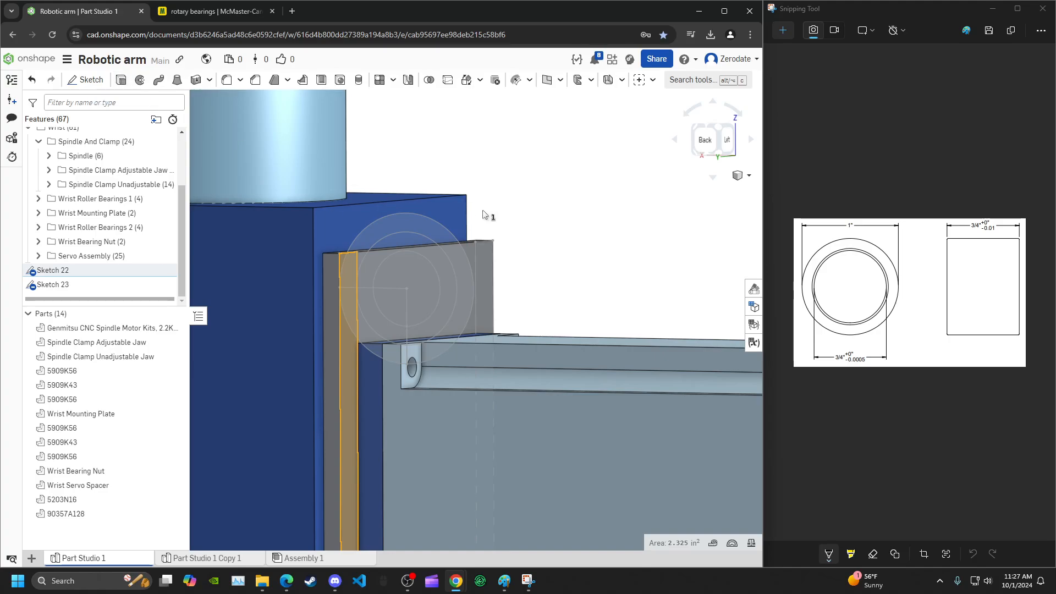
middle_drag(362, 441, 355, 361)
double_click(57, 270)
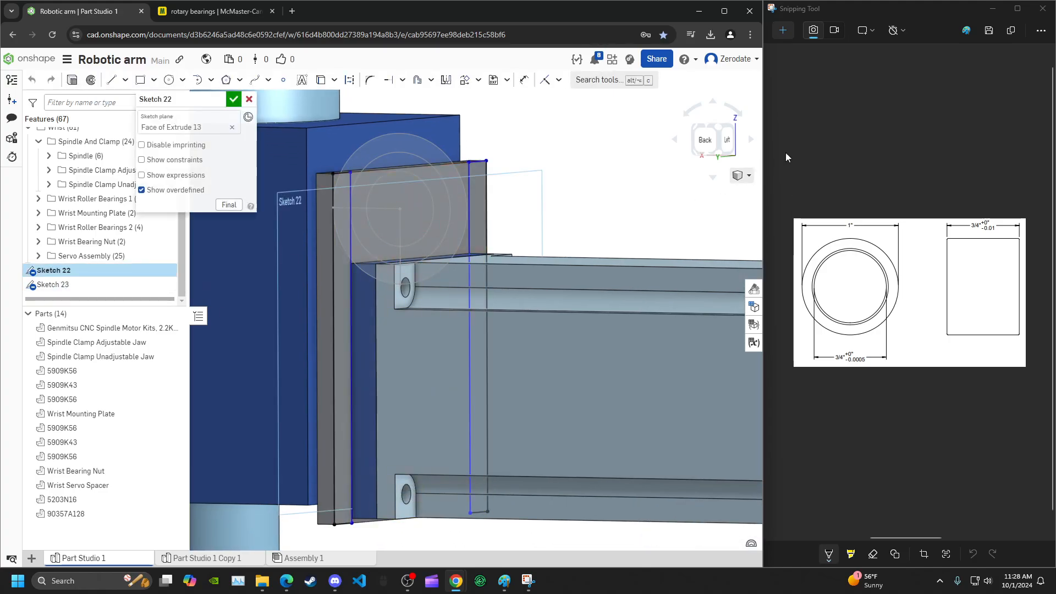
click(726, 139)
scroll(360, 366, up, 3)
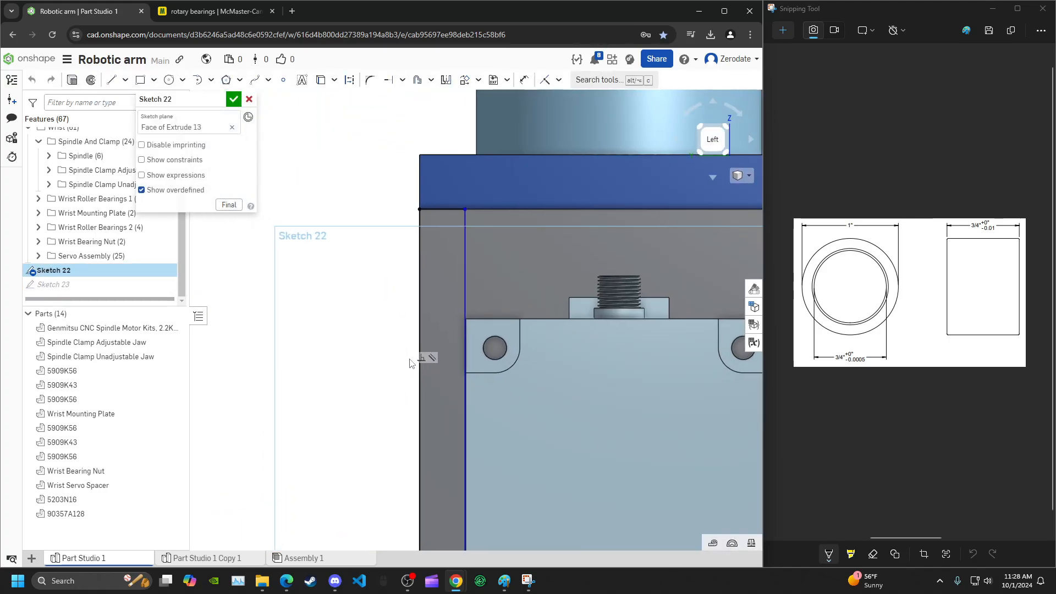
middle_drag(409, 365, 440, 339)
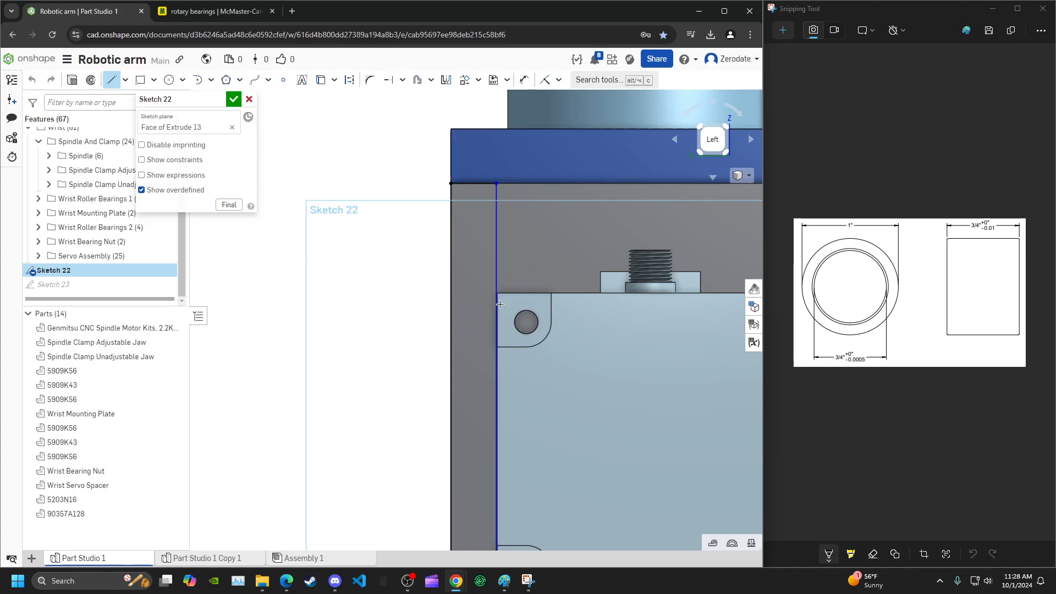
click(496, 395)
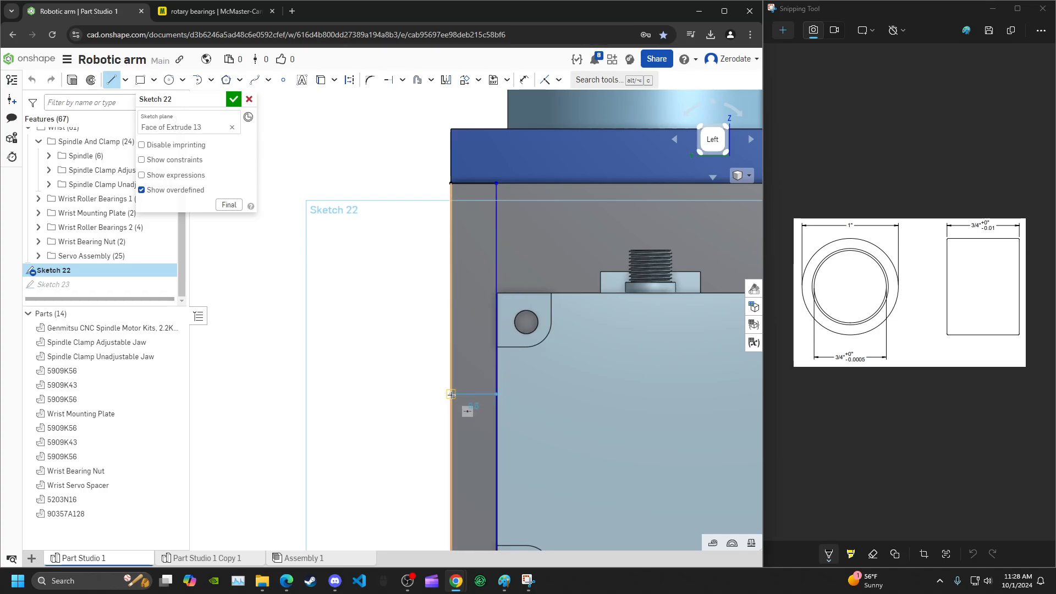
click(451, 395)
Draw a matching level line across the opposite side strip, delete the connecting line between the strips, and finish the sketch.
scroll(610, 379, down, 2)
middle_drag(672, 401, 368, 366)
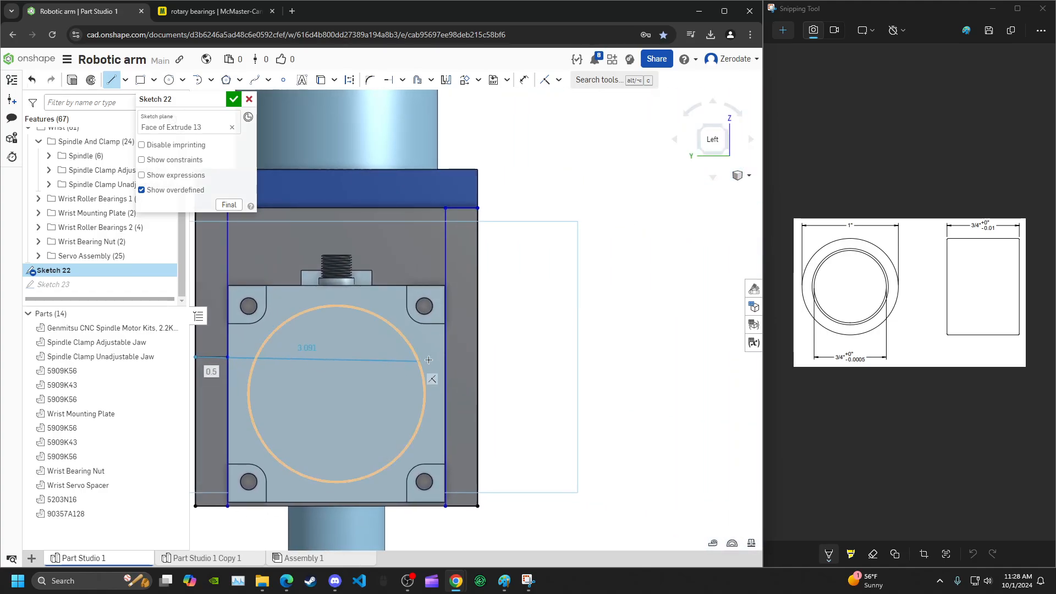
click(476, 357)
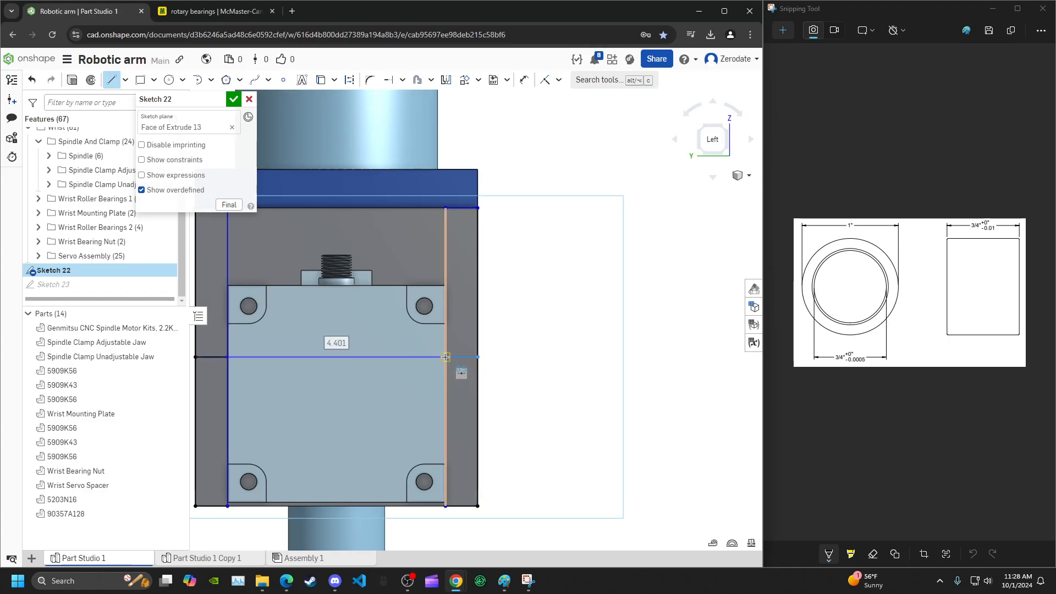
click(444, 357)
key(Escape)
click(377, 357)
key(Delete)
middle_drag(242, 388, 456, 413)
scroll(290, 246, up, 1)
click(233, 100)
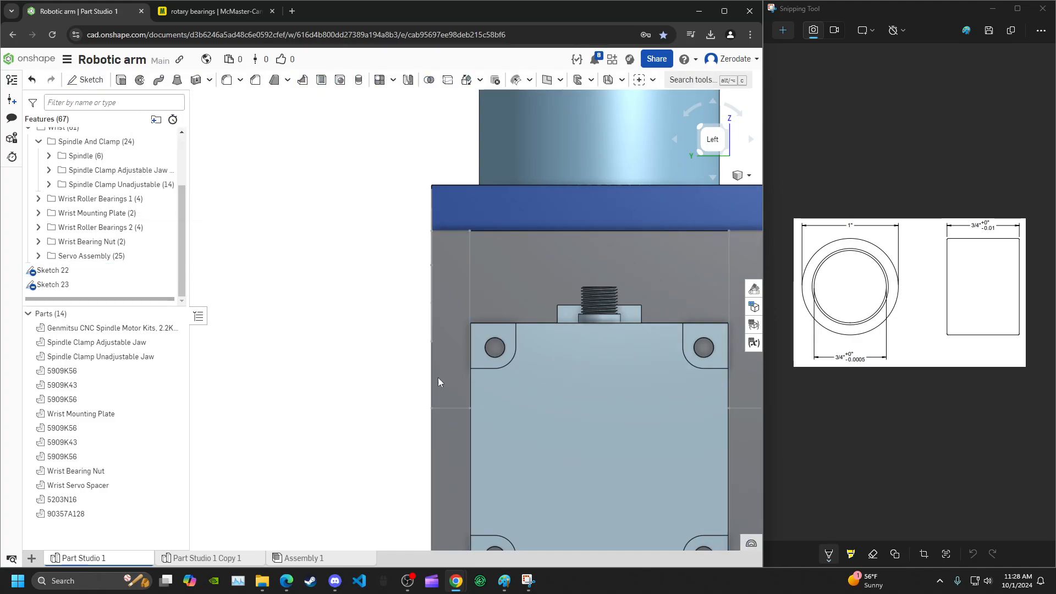
Extrude the upper regions of both side strips 2 in as an addition merged with the Wrist Mounting Plate.
click(457, 322)
mouse_move(476, 332)
right_down()
mouse_move(500, 387)
mouse_move(588, 355)
mouse_move(455, 391)
mouse_move(319, 406)
mouse_move(299, 350)
mouse_move(311, 338)
mouse_move(325, 349)
mouse_move(432, 290)
right_up()
click(713, 141)
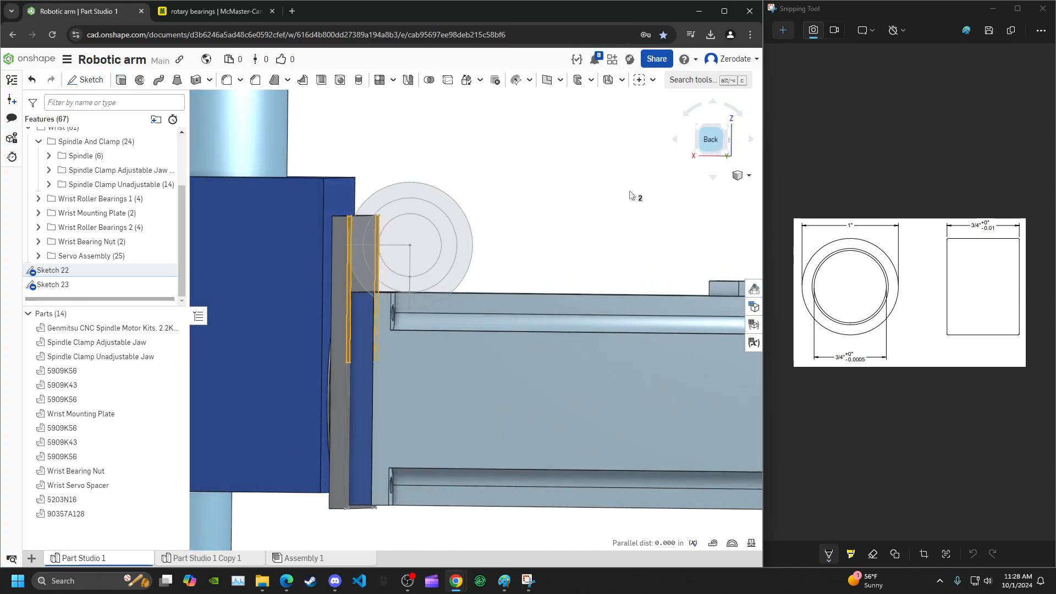
scroll(482, 358, up, 3)
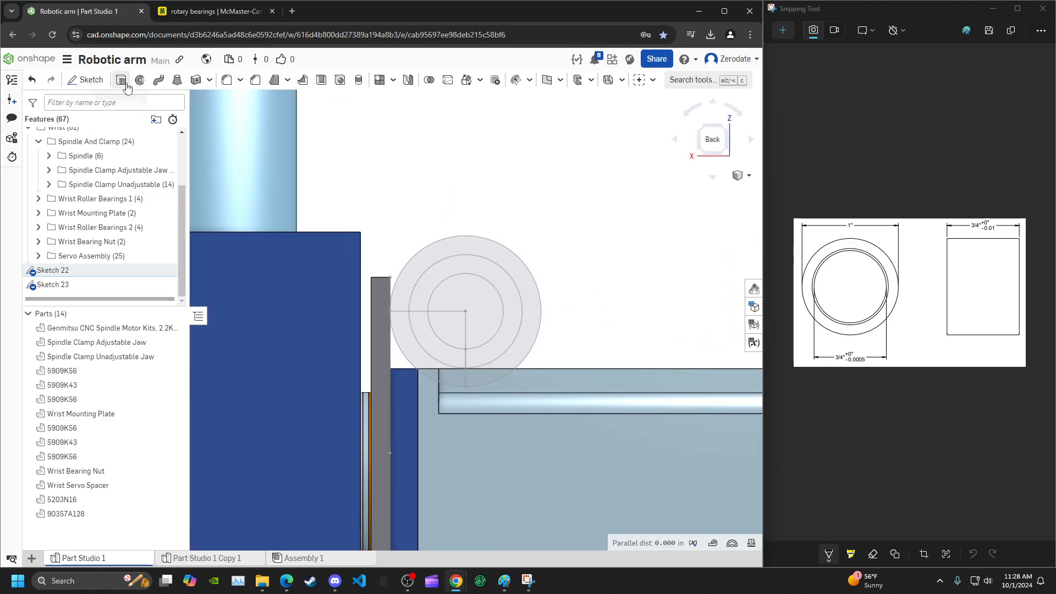
key(shift+e)
drag(489, 364, 570, 349)
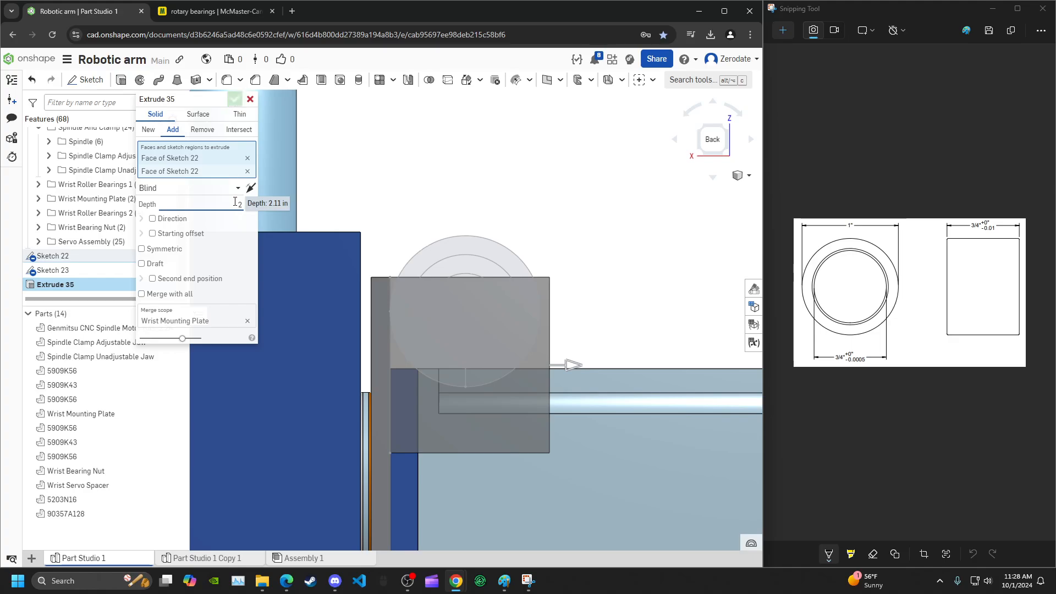
key(Return)
scroll(506, 184, up, 5)
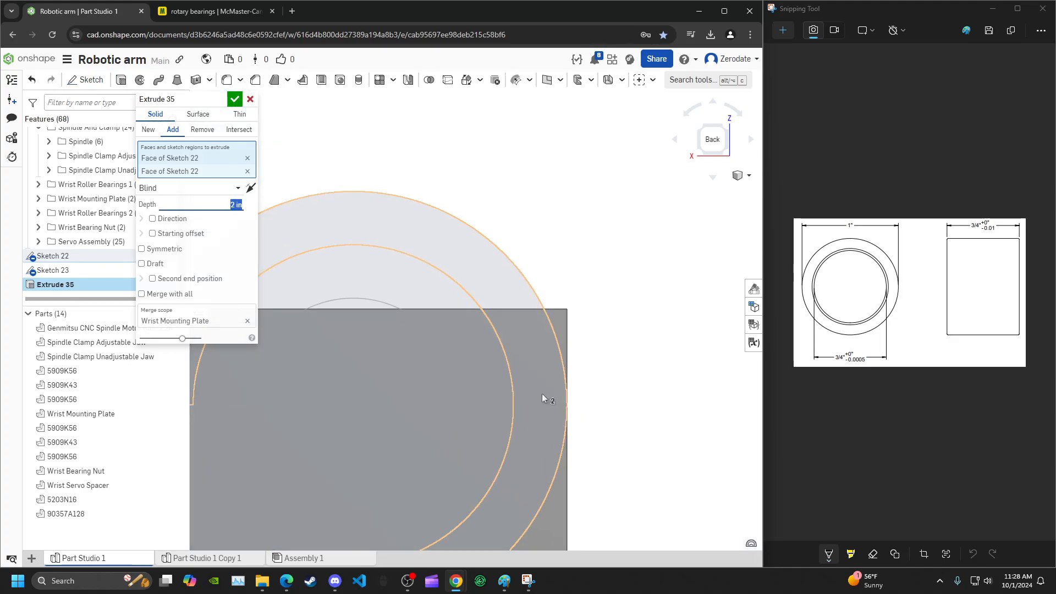
scroll(484, 330, down, 3)
middle_drag(469, 314, 556, 324)
click(236, 96)
right_drag(536, 181, 529, 215)
right_drag(494, 332, 493, 352)
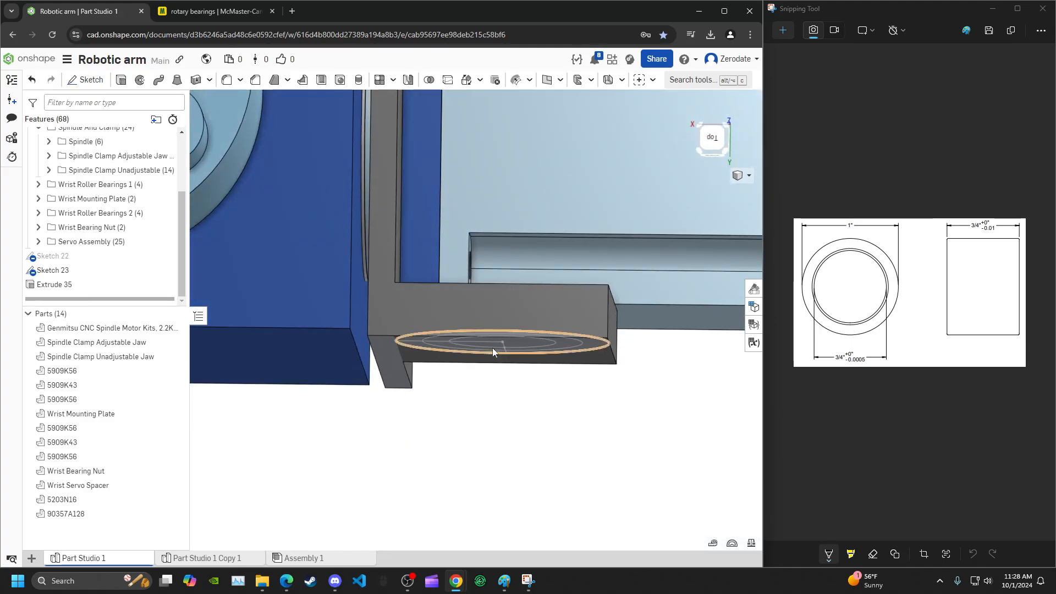
Extrude the top face of the Wrist Mounting Plate upward 0.562 in as an addition, bringing it level with Sketch 23's outermost circle.
click(496, 309)
scroll(496, 305, down, 3)
right_drag(496, 302, 479, 264)
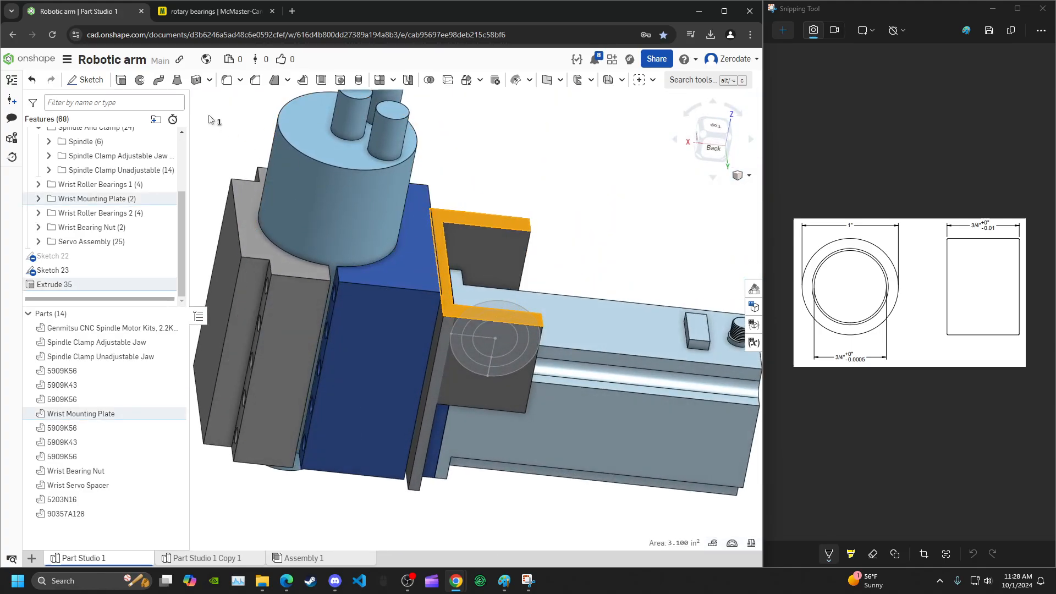
click(123, 82)
scroll(645, 337, up, 2)
right_drag(637, 340, 549, 318)
scroll(448, 213, up, 3)
middle_drag(455, 240, 560, 270)
click(706, 142)
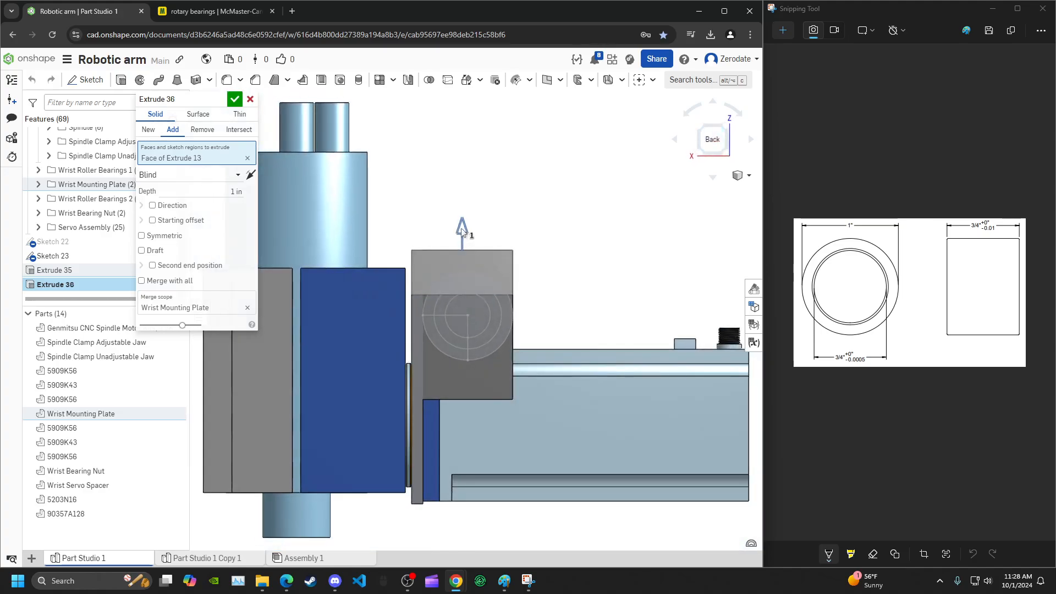
scroll(469, 247, up, 5)
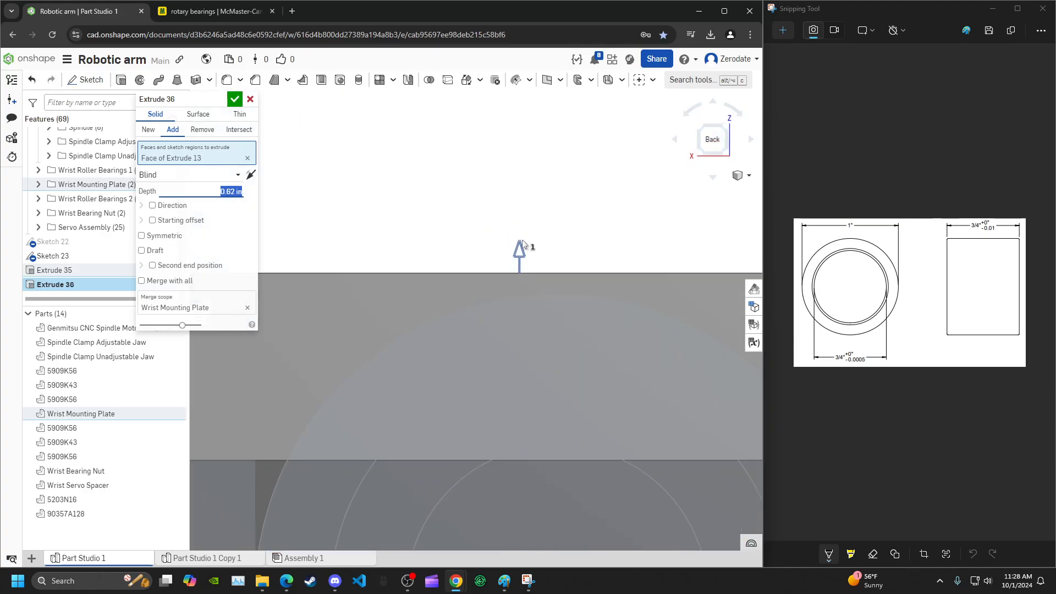
drag(521, 258, 554, 269)
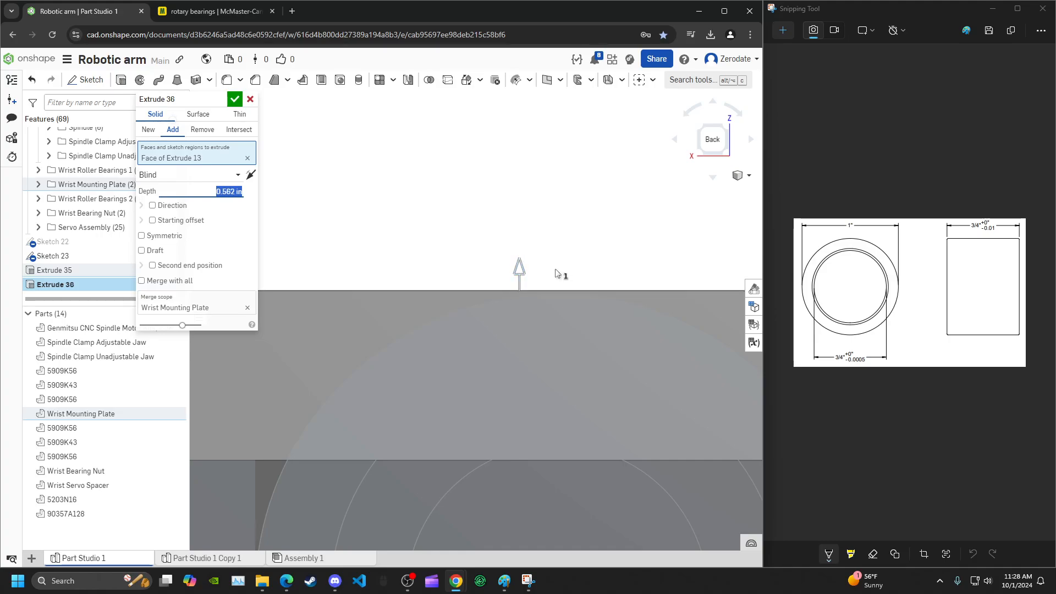
click(233, 99)
Extrude Sketch 23's ring between the inner and middle circles up to the opposite arm's outer face, adding it to the Wrist Mounting Plate.
scroll(447, 300, down, 3)
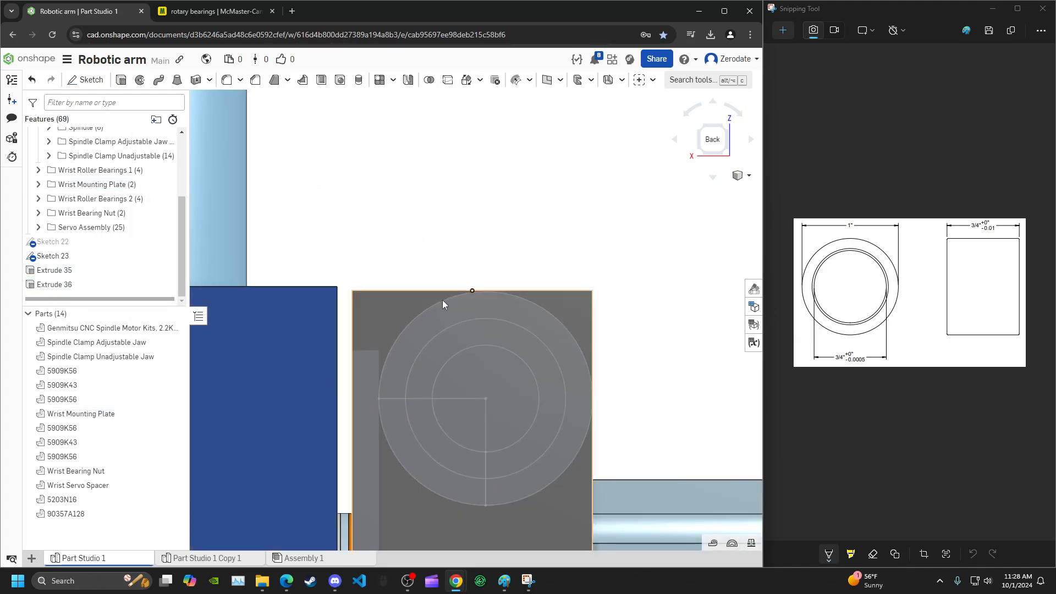
scroll(418, 330, up, 1)
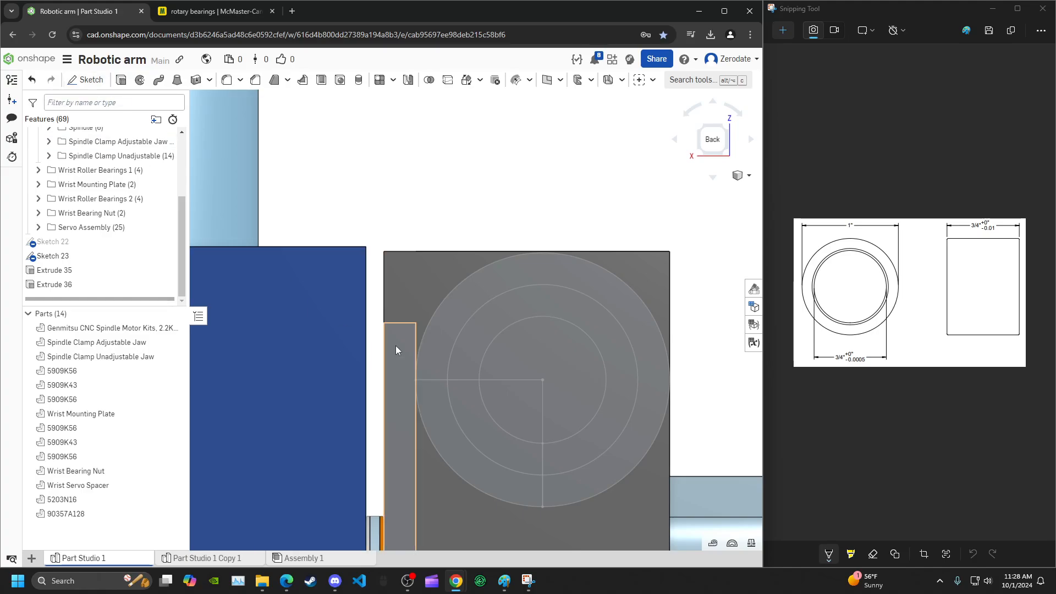
scroll(493, 361, down, 3)
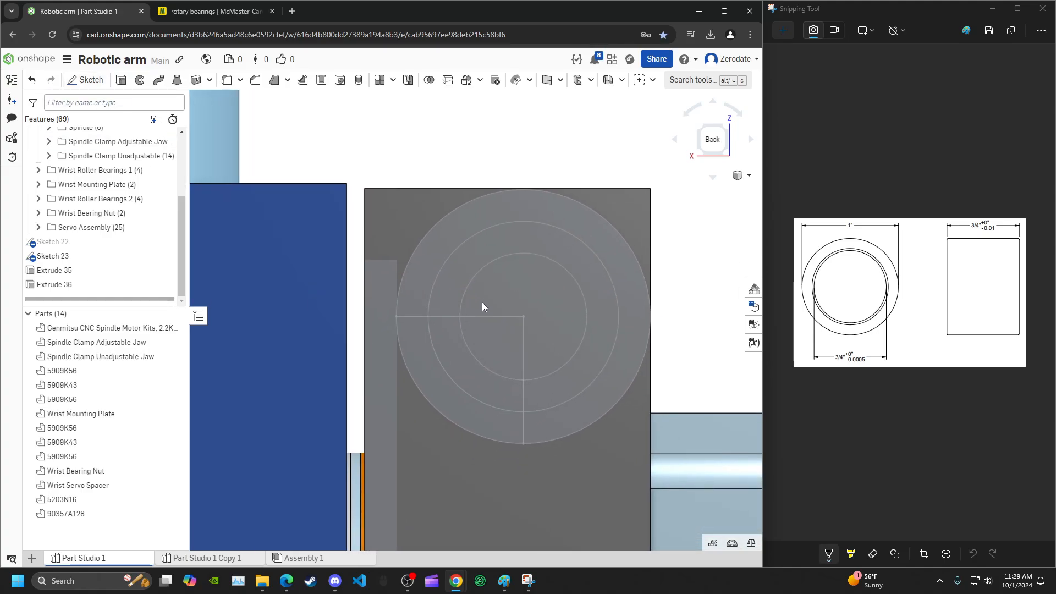
mouse_move(437, 276)
right_down()
mouse_move(365, 277)
mouse_move(348, 290)
mouse_move(411, 298)
mouse_move(331, 313)
right_up()
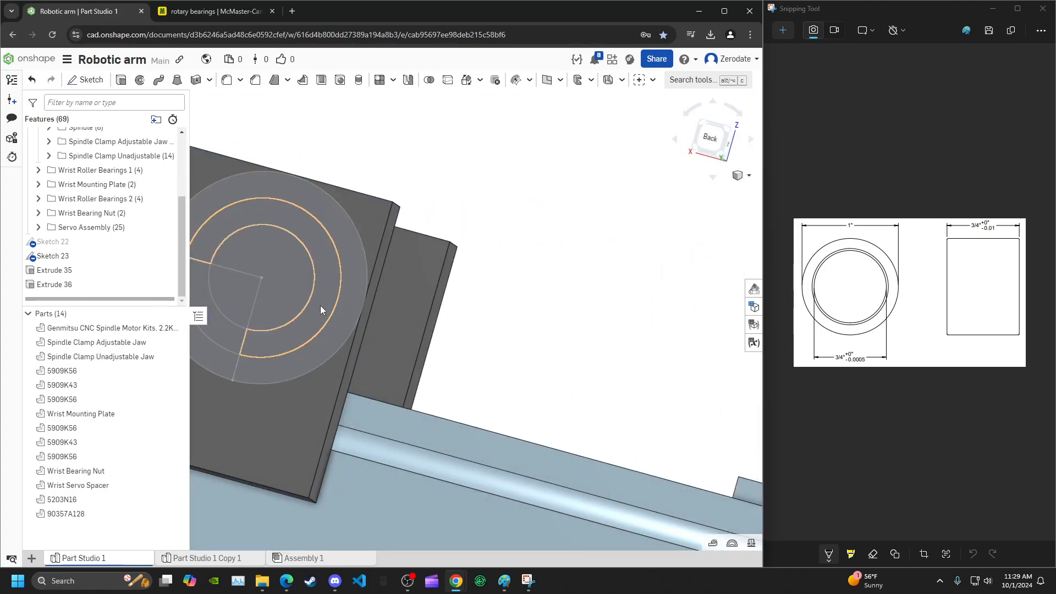
mouse_move(420, 353)
right_down()
mouse_move(585, 396)
mouse_move(536, 395)
mouse_move(559, 385)
mouse_move(546, 386)
right_up()
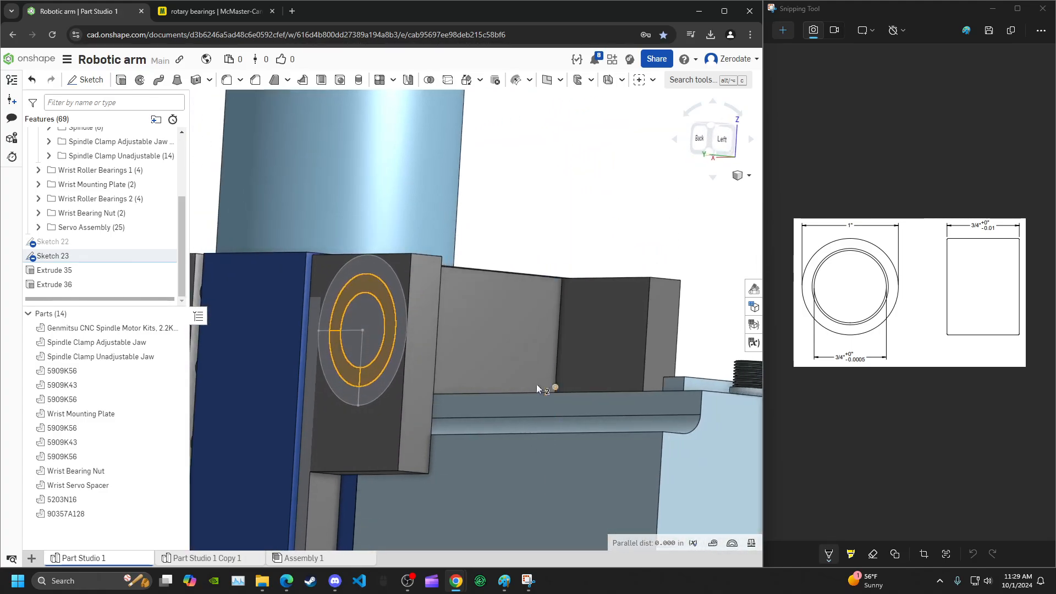
click(122, 81)
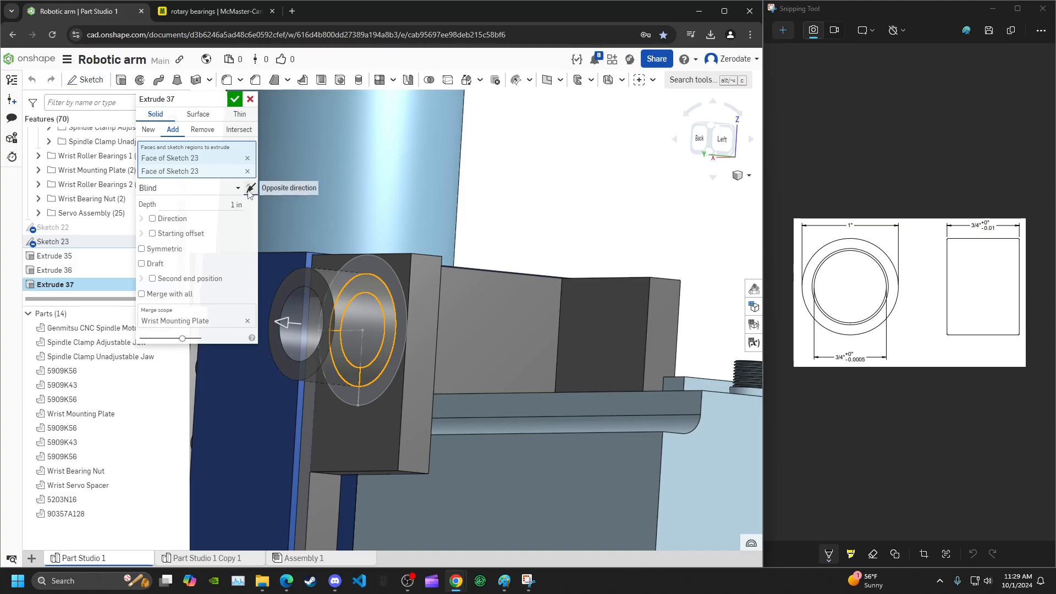
click(250, 188)
click(214, 190)
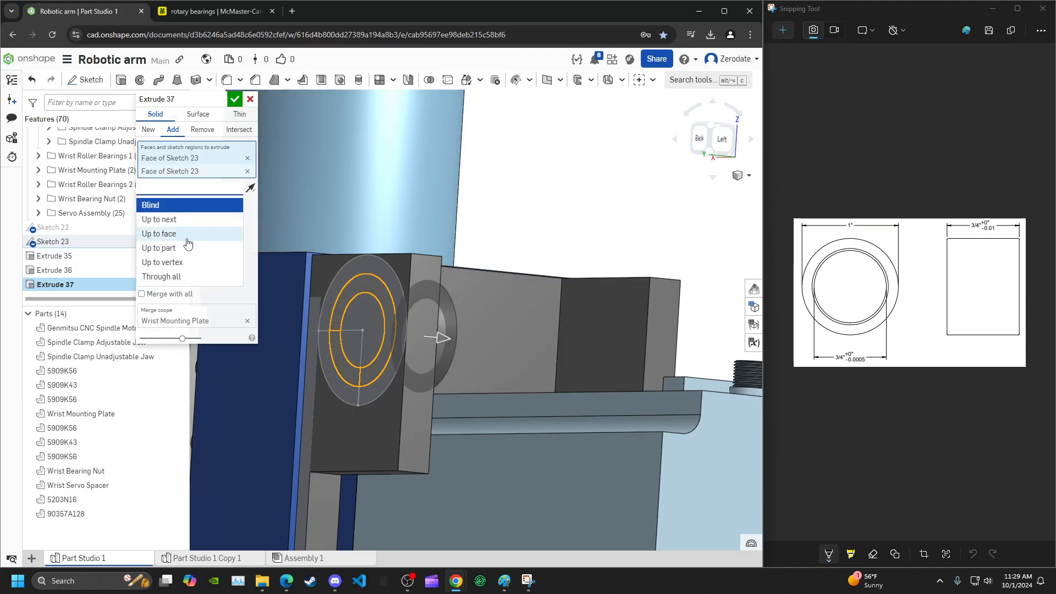
click(189, 243)
right_drag(503, 289, 466, 409)
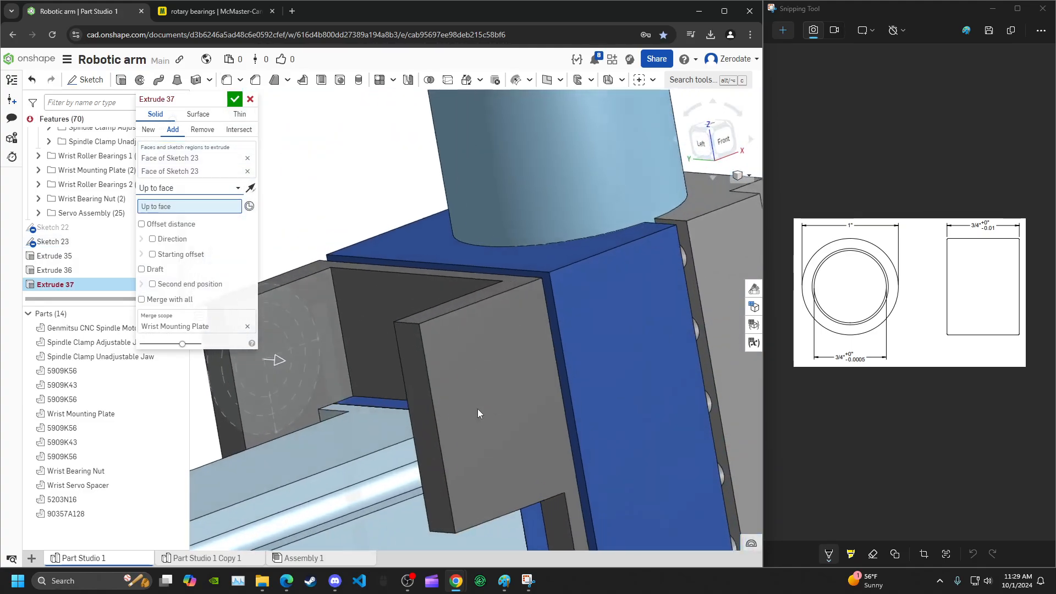
click(468, 381)
right_drag(399, 397, 462, 355)
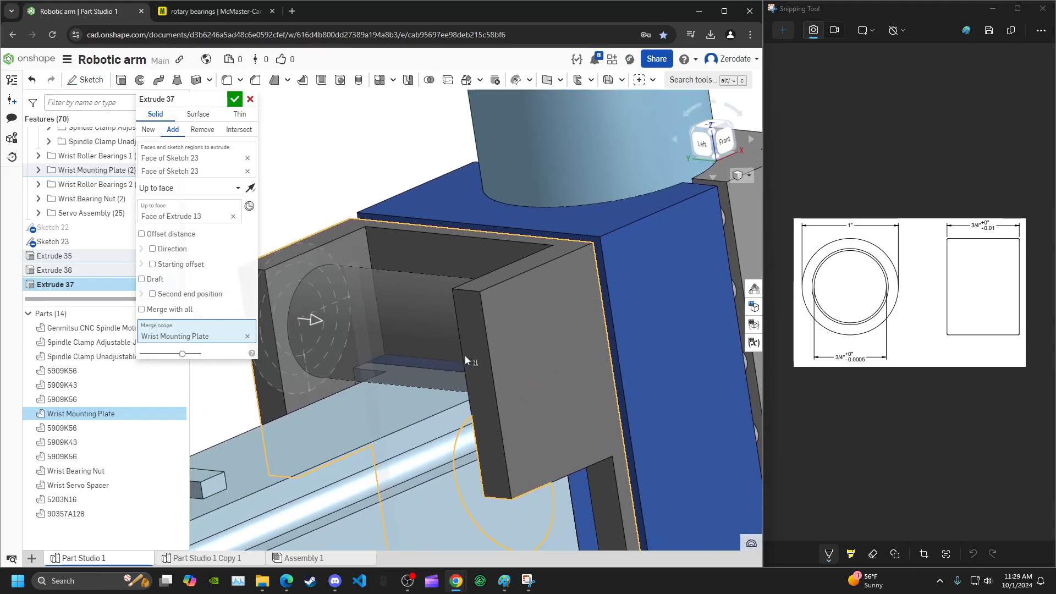
key(shift+3)
click(235, 99)
Show Sketches 22 and 23 and cut the innermost circle through the Wrist Mounting Plate up to the opposite arm's outer face.
mouse_move(244, 245)
right_down()
mouse_move(407, 349)
mouse_move(580, 360)
mouse_move(302, 344)
right_up()
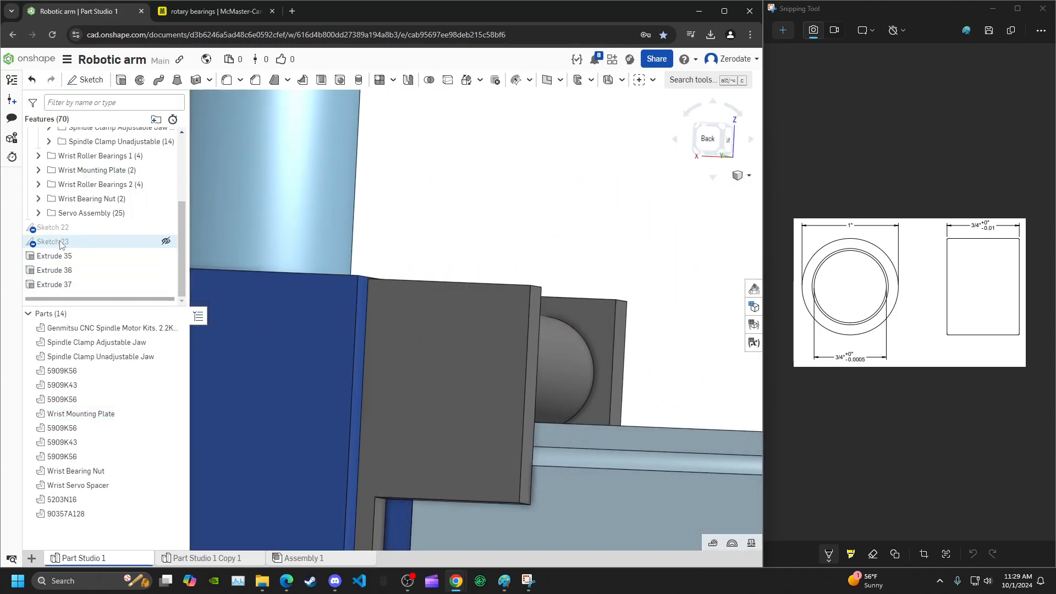
click(166, 242)
click(469, 348)
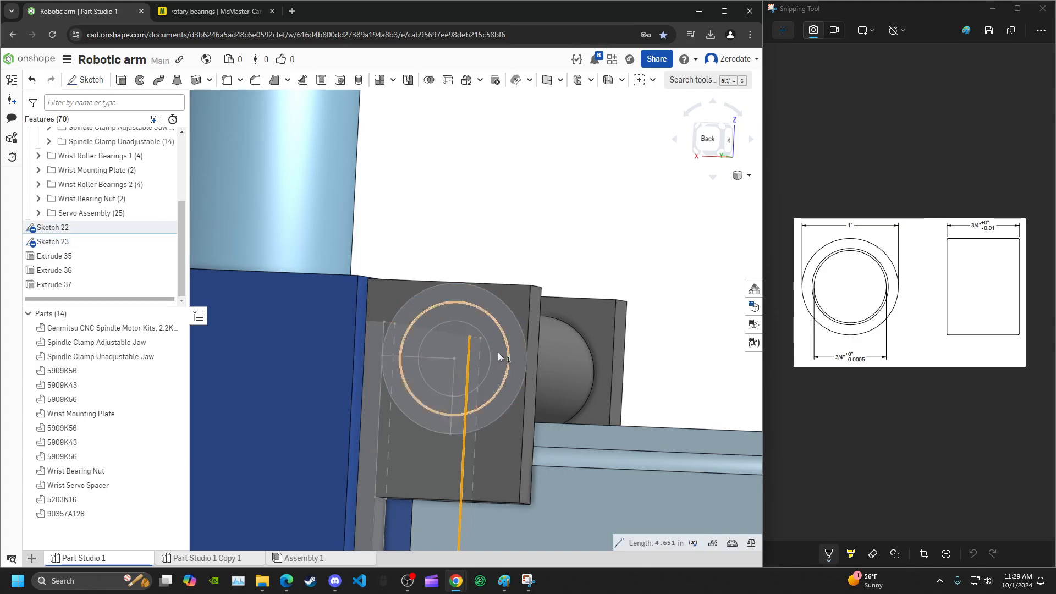
click(531, 225)
scroll(531, 224, up, 5)
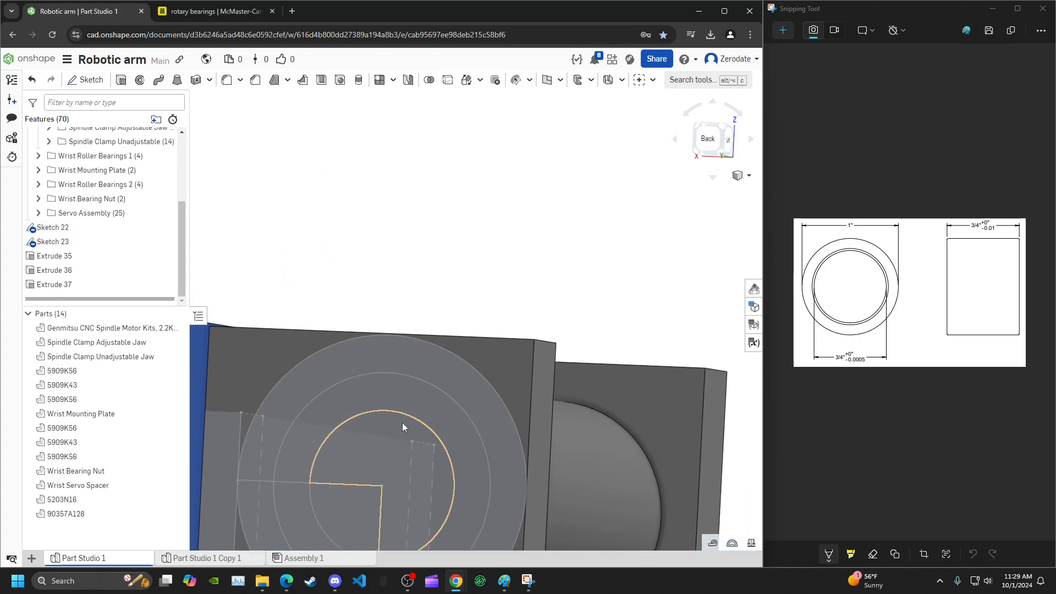
click(362, 468)
mouse_move(362, 496)
right_down()
mouse_move(335, 292)
mouse_move(263, 237)
right_up()
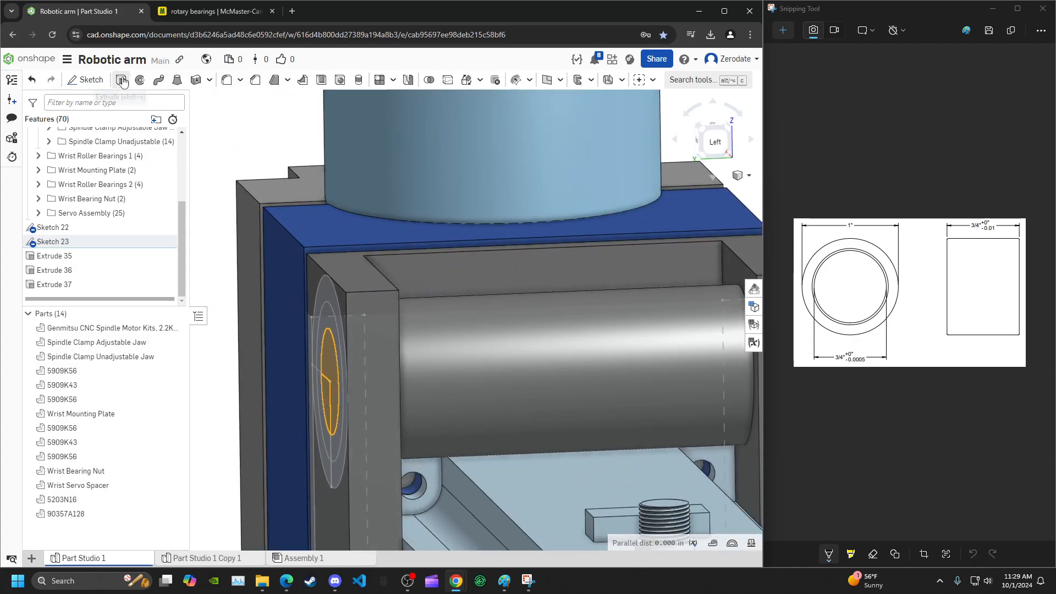
key(shift+e)
scroll(350, 309, down, 3)
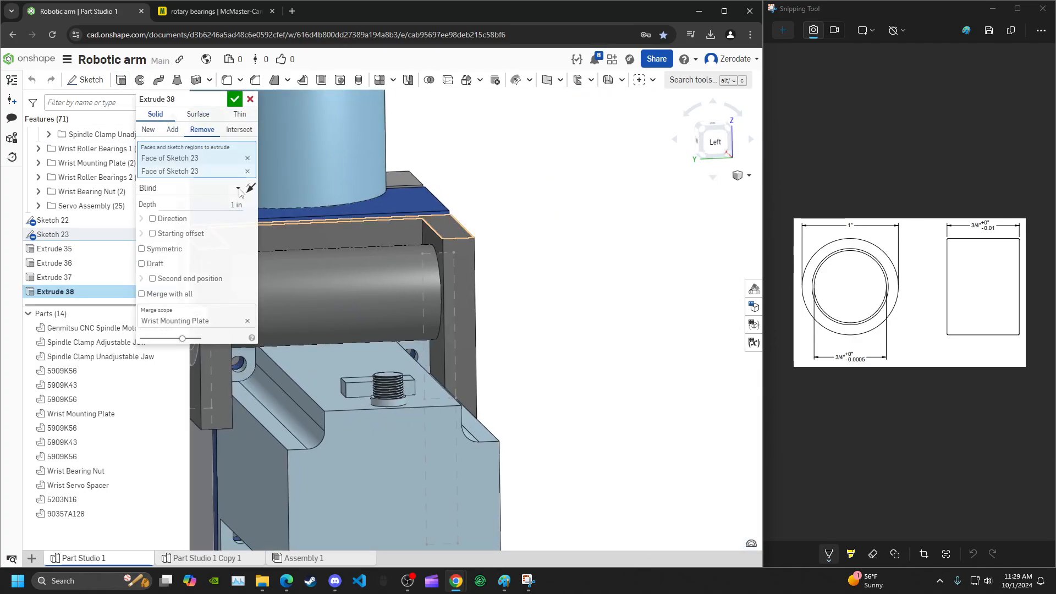
right_drag(337, 269, 275, 260)
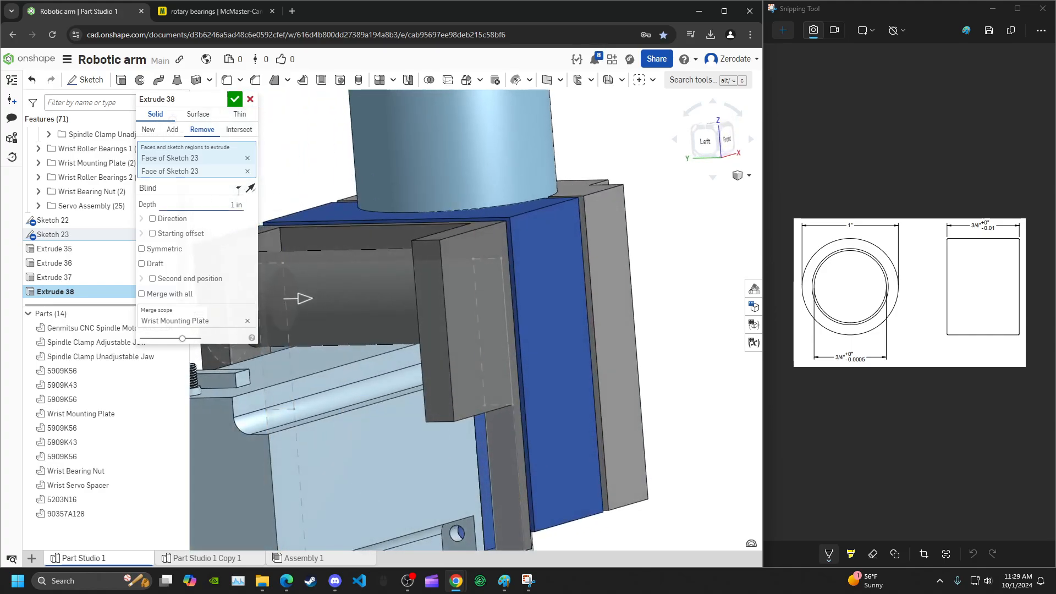
click(237, 187)
click(183, 234)
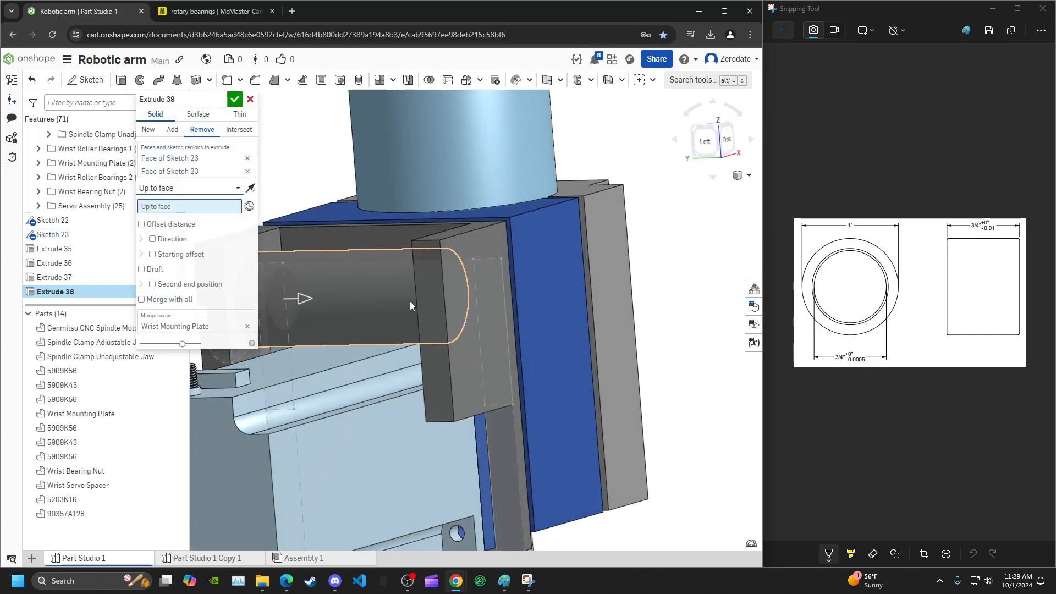
click(463, 289)
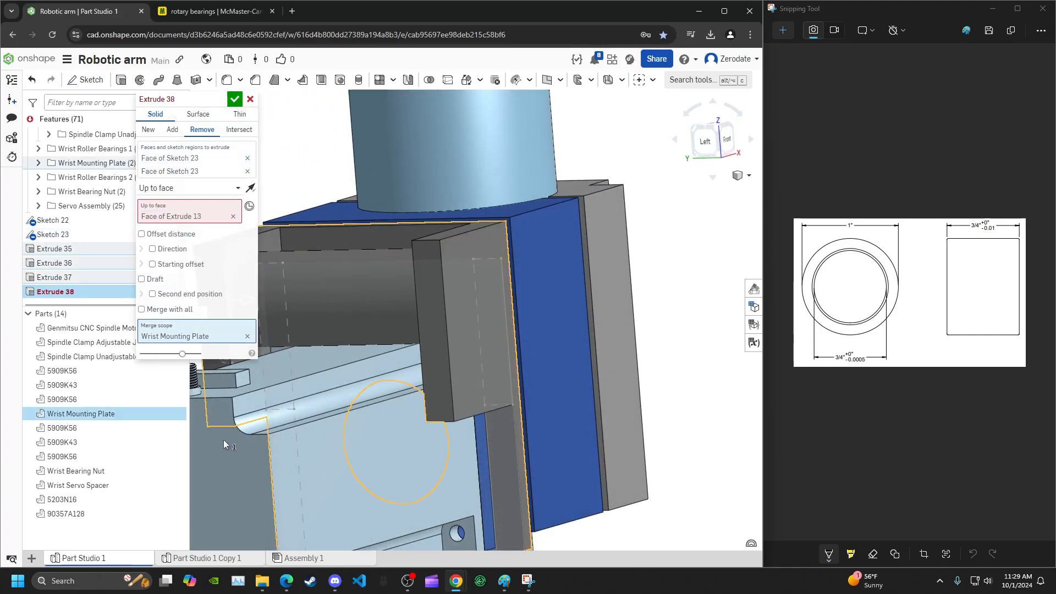
click(234, 99)
Examine the bore through the tube and both arms, and its position within Sketch 23's outer circles.
mouse_move(433, 344)
right_down()
mouse_move(478, 349)
mouse_move(421, 351)
right_up()
scroll(352, 352, up, 4)
middle_drag(352, 351, 551, 348)
scroll(334, 315, up, 1)
middle_drag(334, 315, 467, 350)
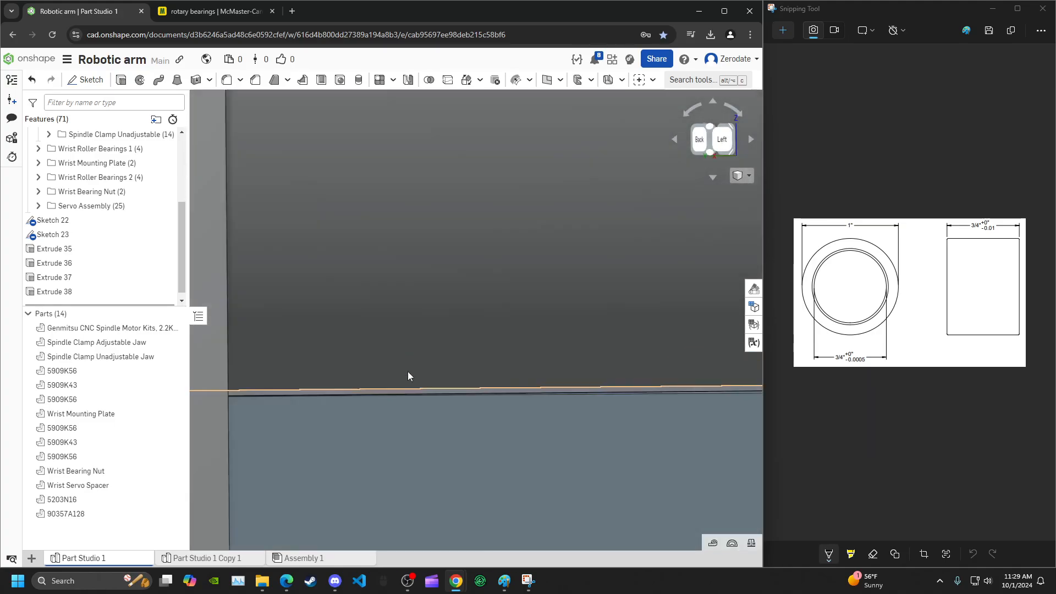
scroll(389, 367, down, 5)
right_drag(389, 367, 477, 346)
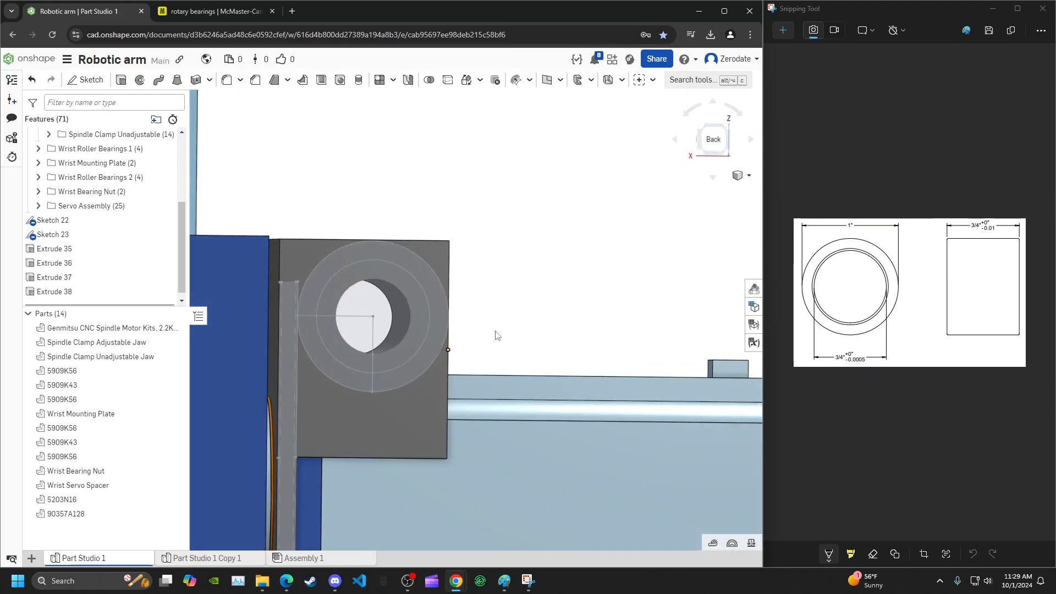
click(718, 133)
scroll(429, 288, up, 6)
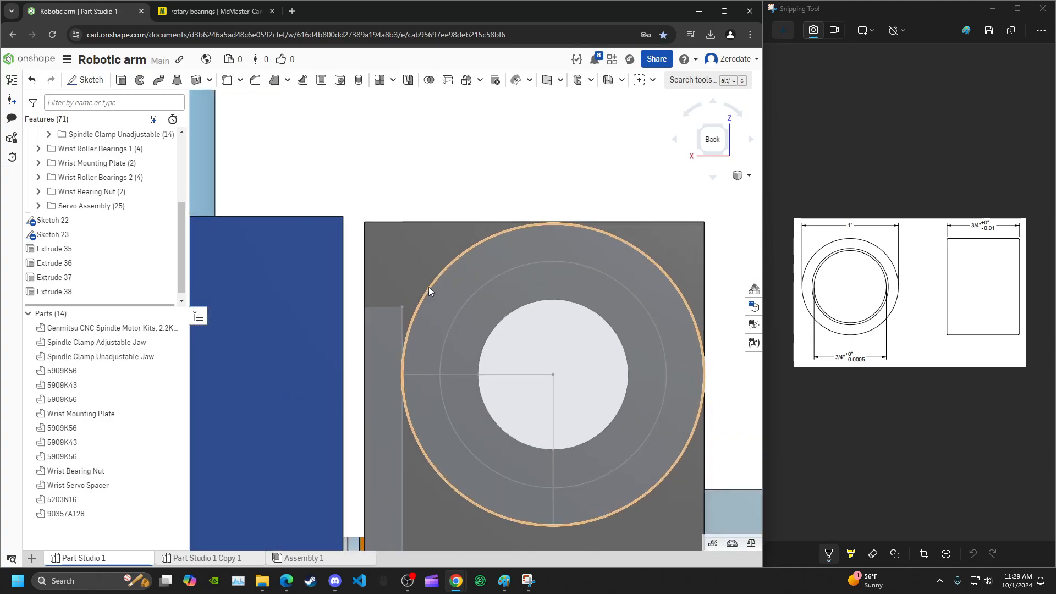
middle_drag(443, 289, 410, 252)
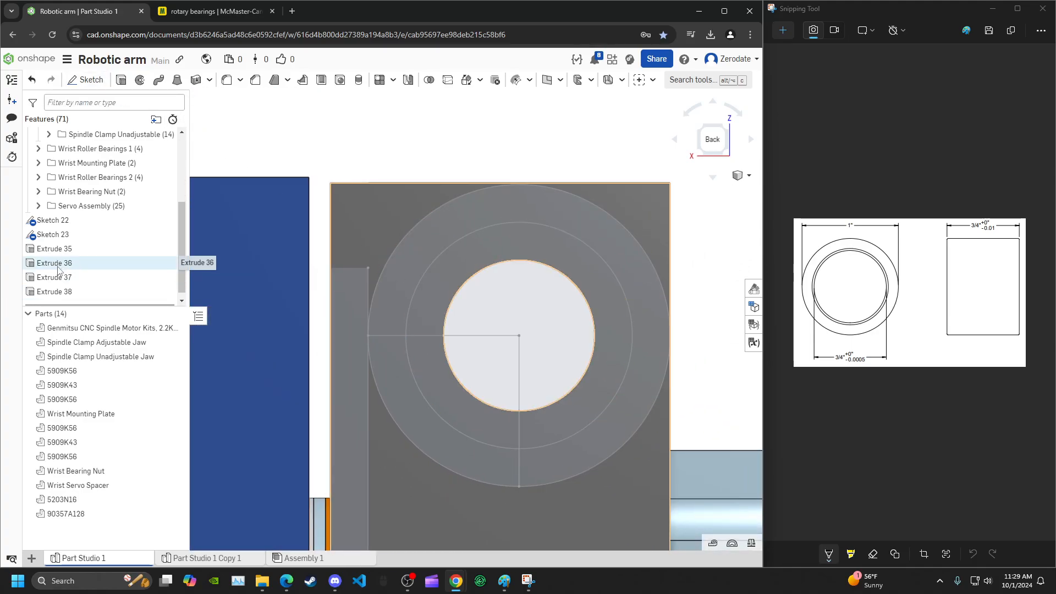
Edit Sketch 23, paste a copy of the circles' horizontal radius line beside them, and rotate the copy to about 130 degrees.
click(62, 237)
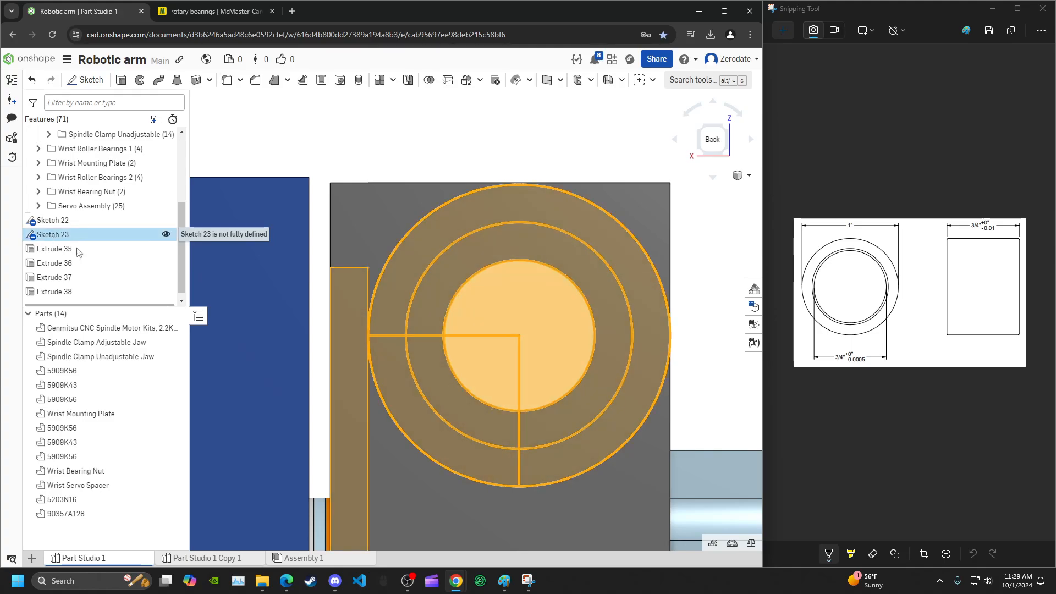
double_click(64, 240)
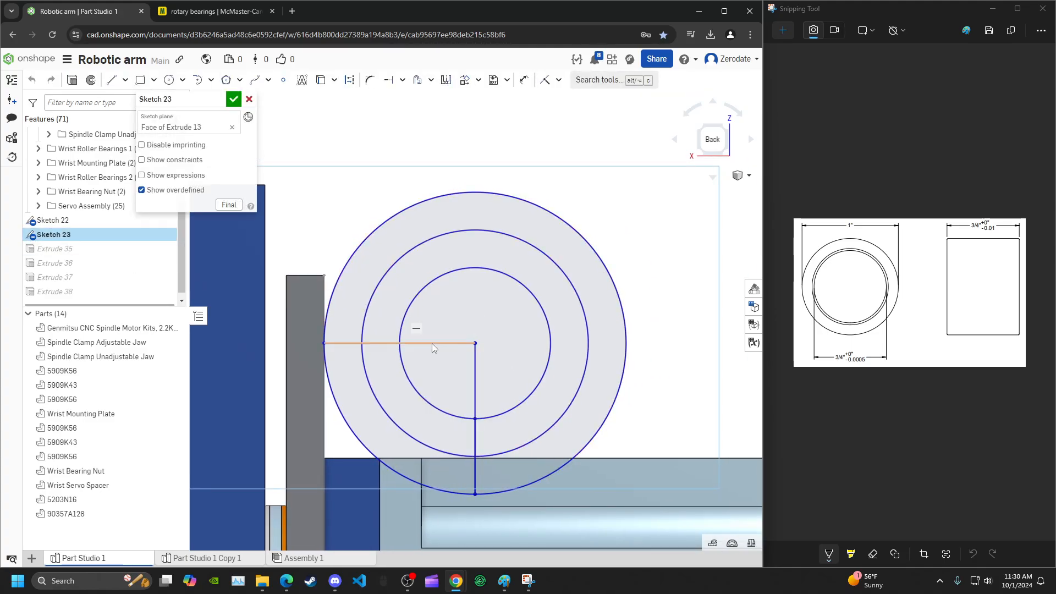
click(432, 345)
scroll(575, 352, down, 1)
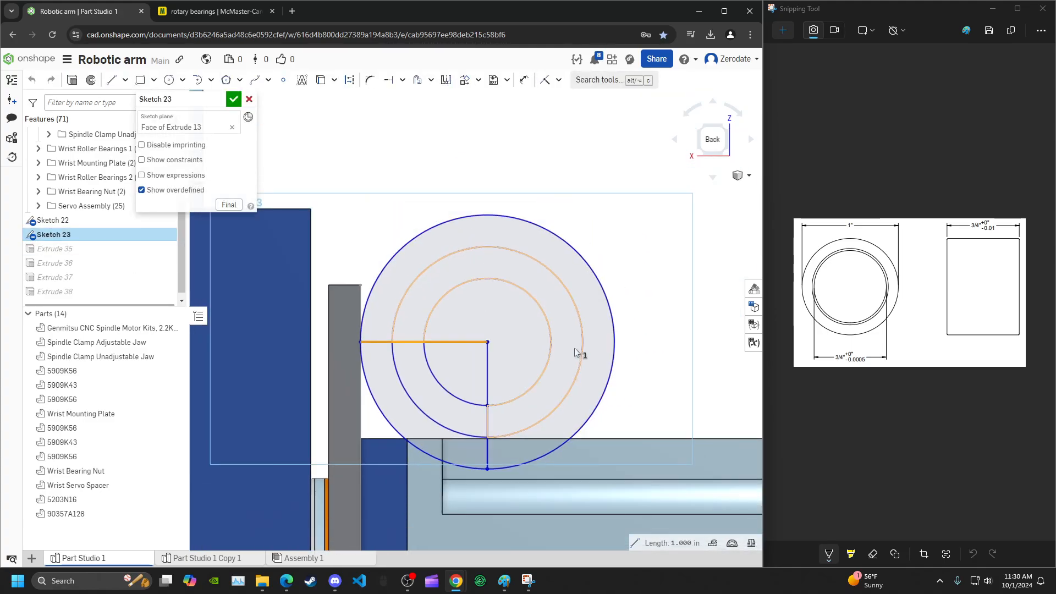
middle_drag(575, 349, 487, 335)
key(ctrl+v)
drag(678, 321, 583, 283)
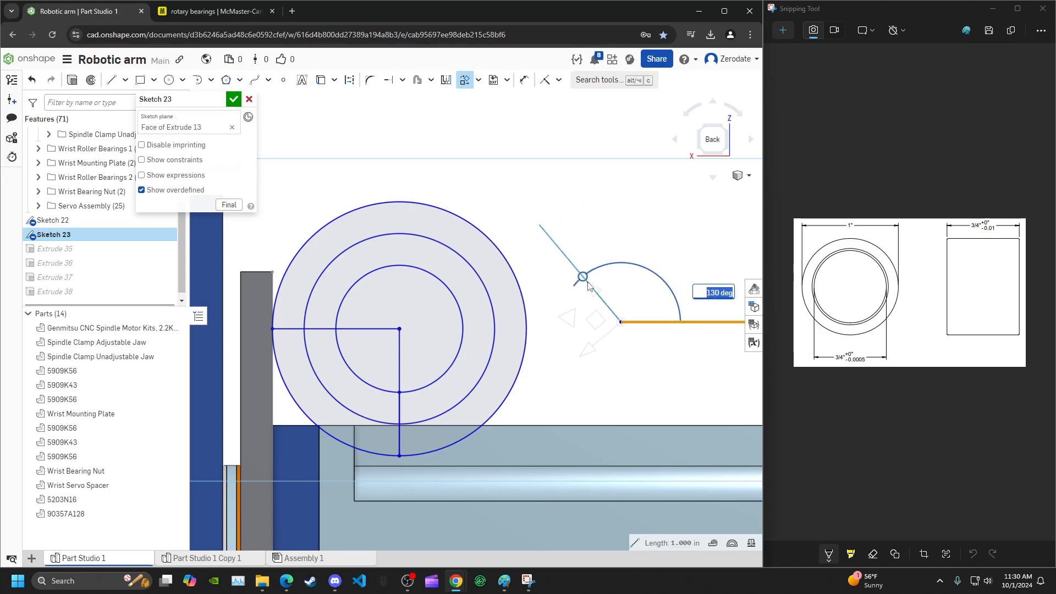
Rotate the pasted line to 135 degrees and place its end on the common center of the circles.
drag(583, 288, 583, 289)
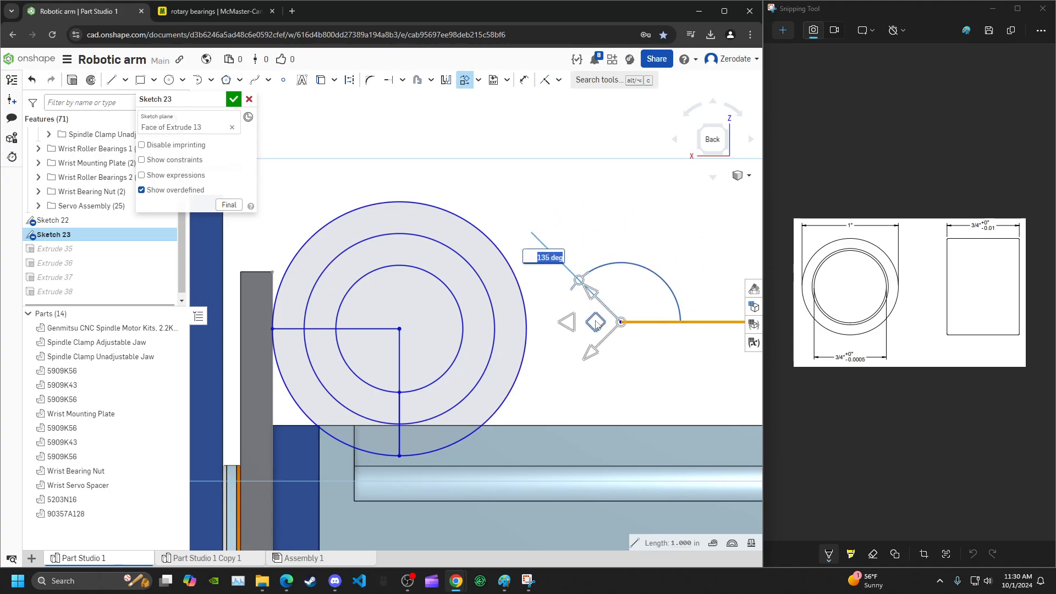
drag(593, 324, 372, 326)
click(625, 350)
Copy the diagonal radius line and place the copy so it continues through the circles' center to the opposite side of the outer circle.
click(387, 313)
middle_drag(601, 347, 553, 321)
key(ctrl+c)
key(ctrl+v)
drag(610, 364, 372, 293)
click(566, 214)
Draw a line from the upper end of the diagonal to the plate edge just below its top corner.
middle_drag(260, 195, 437, 238)
click(111, 80)
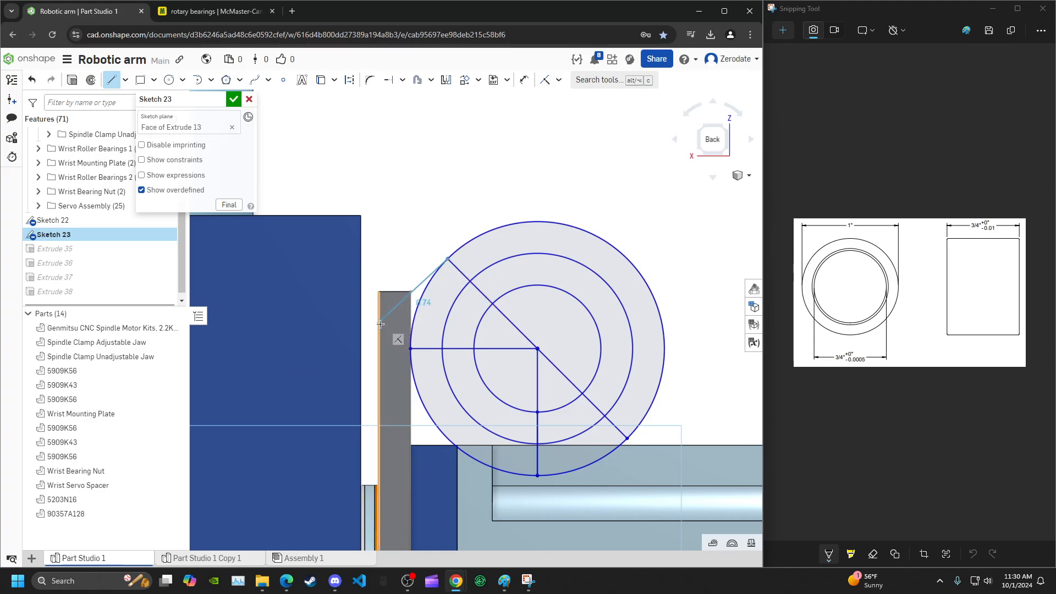
click(411, 297)
middle_drag(521, 418, 452, 351)
key(Escape)
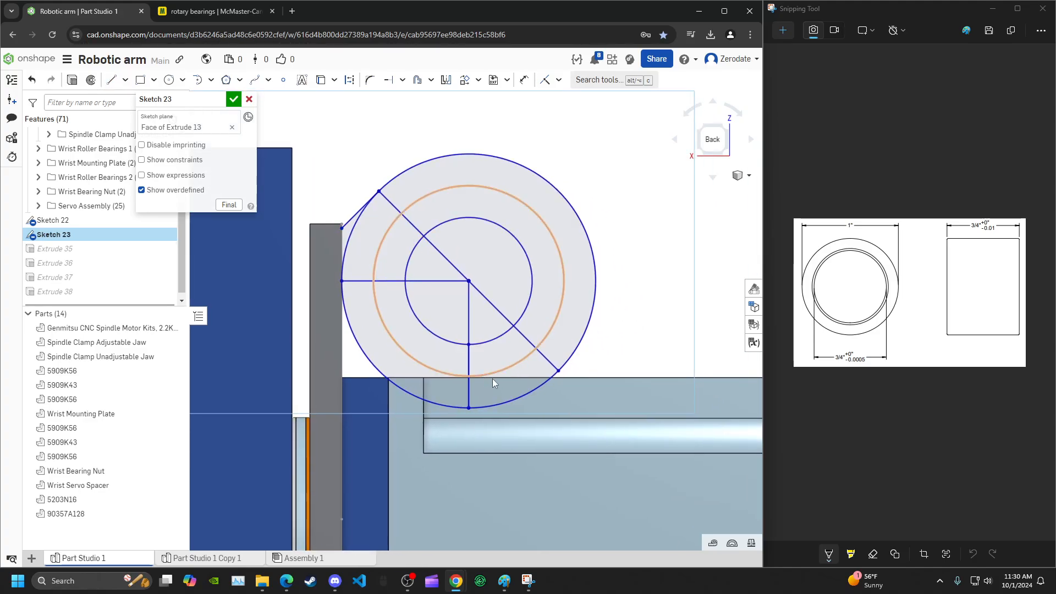
Draw a slanted line from the lower end of the diagonal down to the plate's edge and finish Sketch 23.
middle_drag(558, 372, 560, 292)
scroll(559, 291, down, 1)
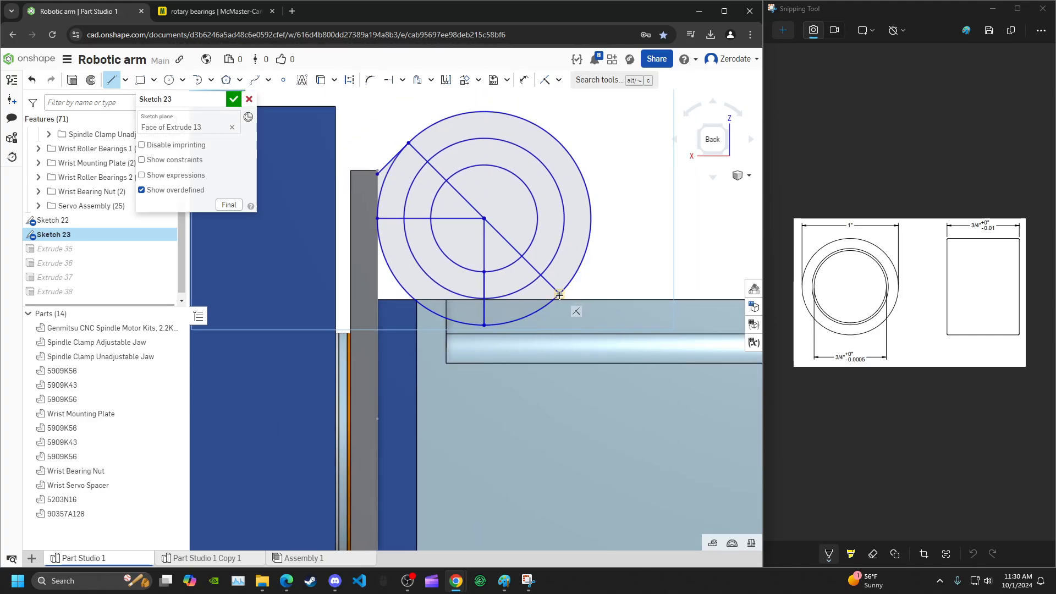
click(377, 477)
scroll(414, 406, down, 1)
middle_drag(385, 368, 430, 424)
scroll(430, 424, up, 1)
key(Escape)
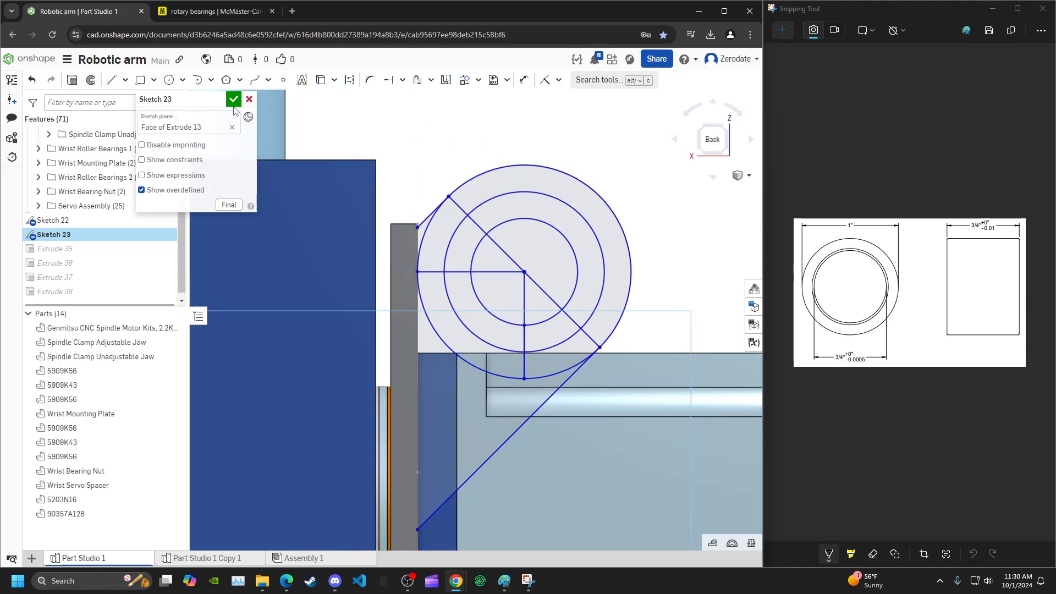
click(233, 100)
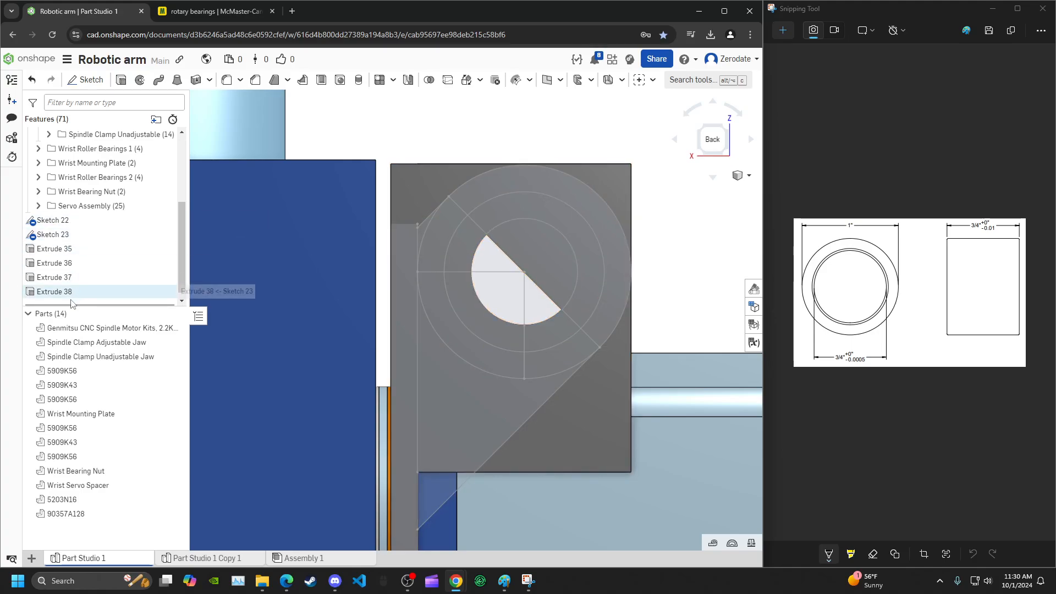
Add the uncut half of the inner circle to the Remove regions of Extrude 38.
double_click(51, 292)
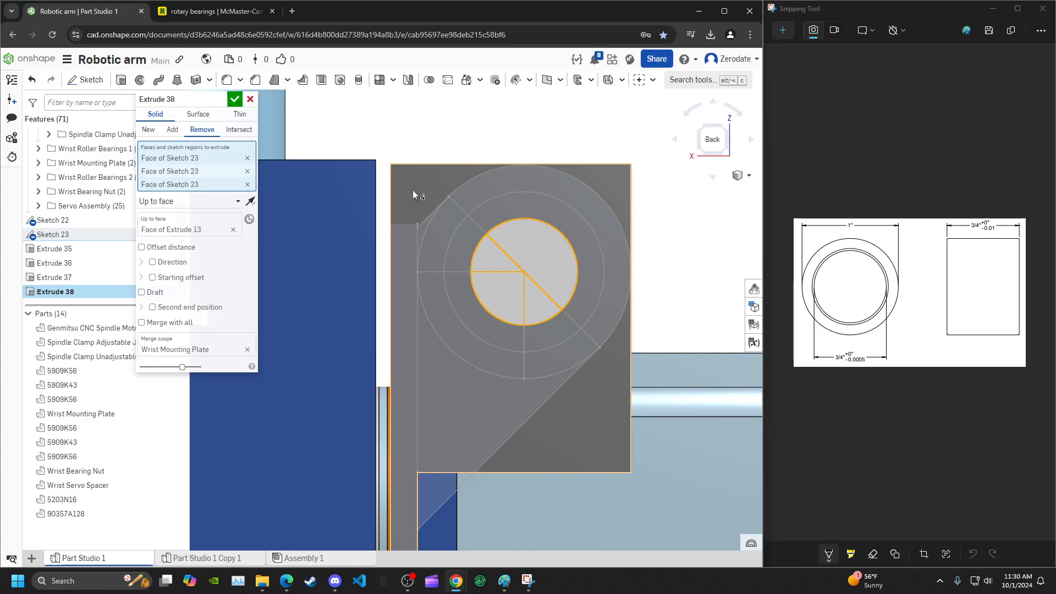
click(234, 99)
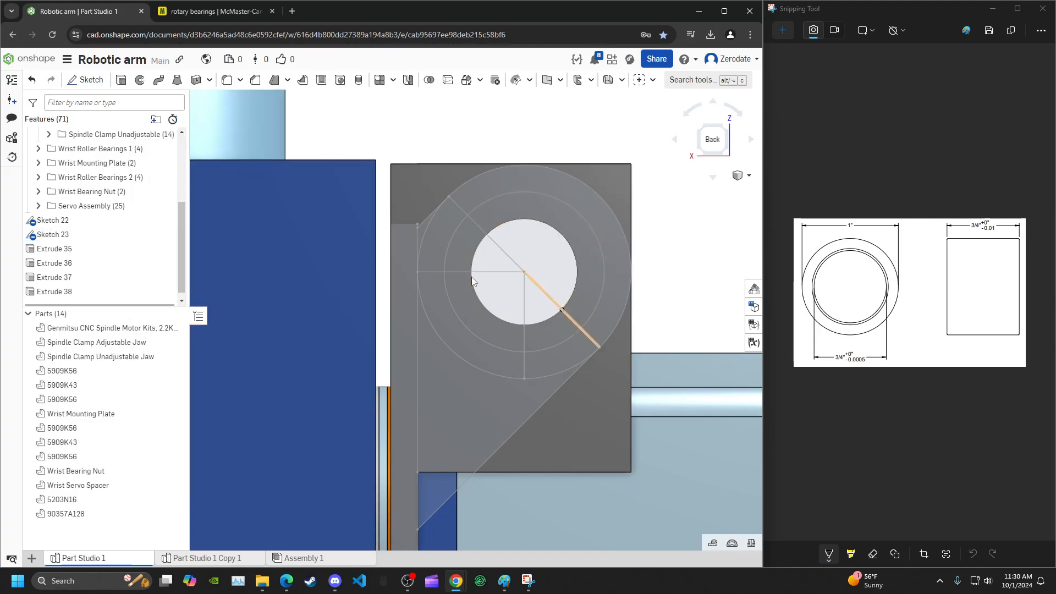
double_click(49, 221)
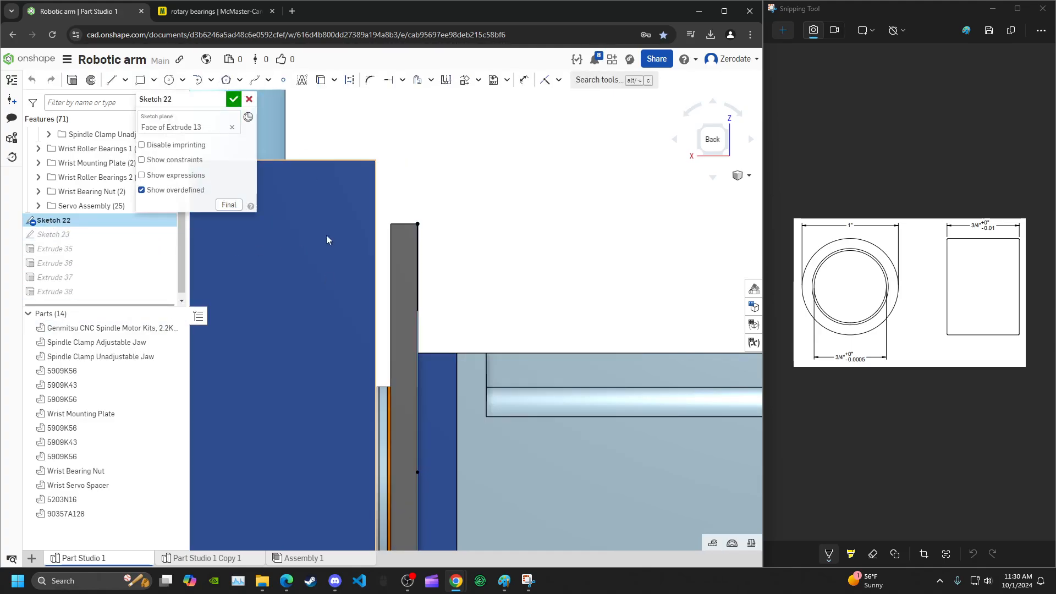
click(249, 99)
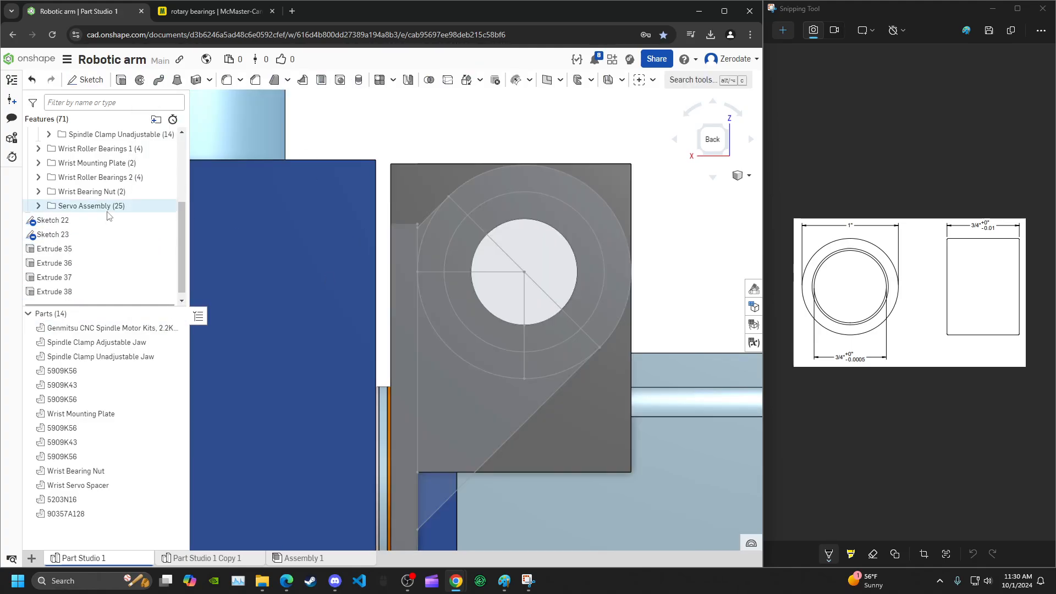
In Sketch 23, draw a boundary around the circles from about 0.94 in above the plate, about 3.8 in down, ending at the slanted line's lower end.
double_click(66, 235)
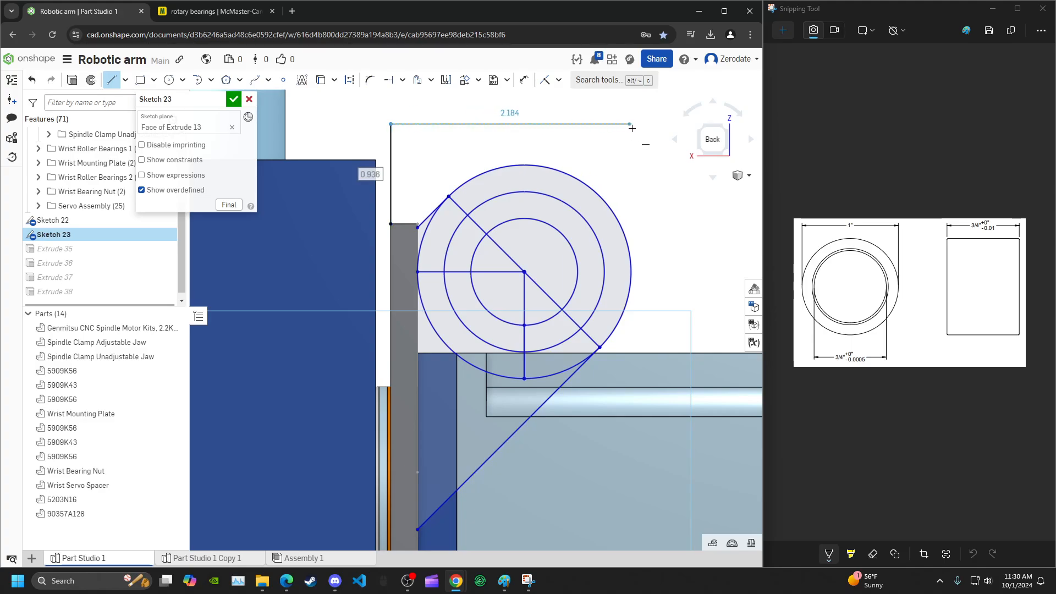
middle_drag(659, 378, 638, 307)
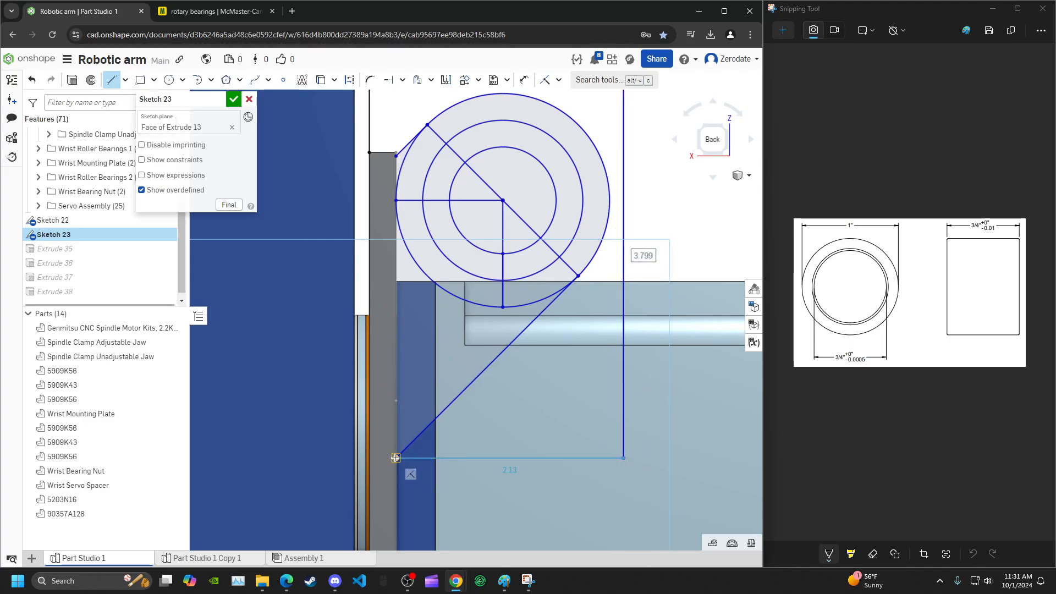
click(395, 458)
click(233, 100)
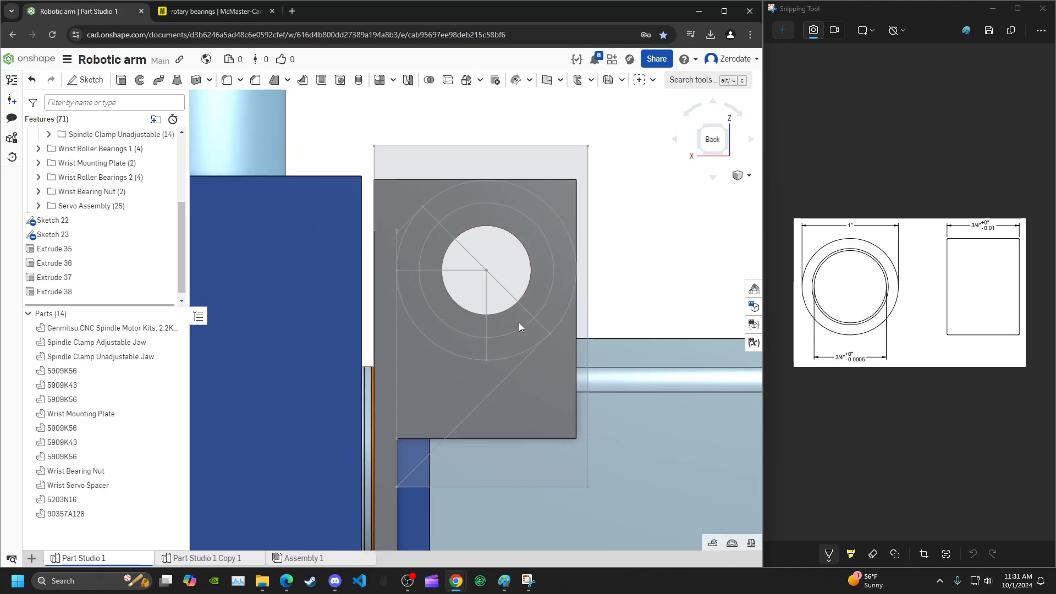
Add the region between the outer boundary and the rounded lug profile to the Remove regions of Extrude 38.
click(55, 292)
double_click(55, 292)
click(391, 203)
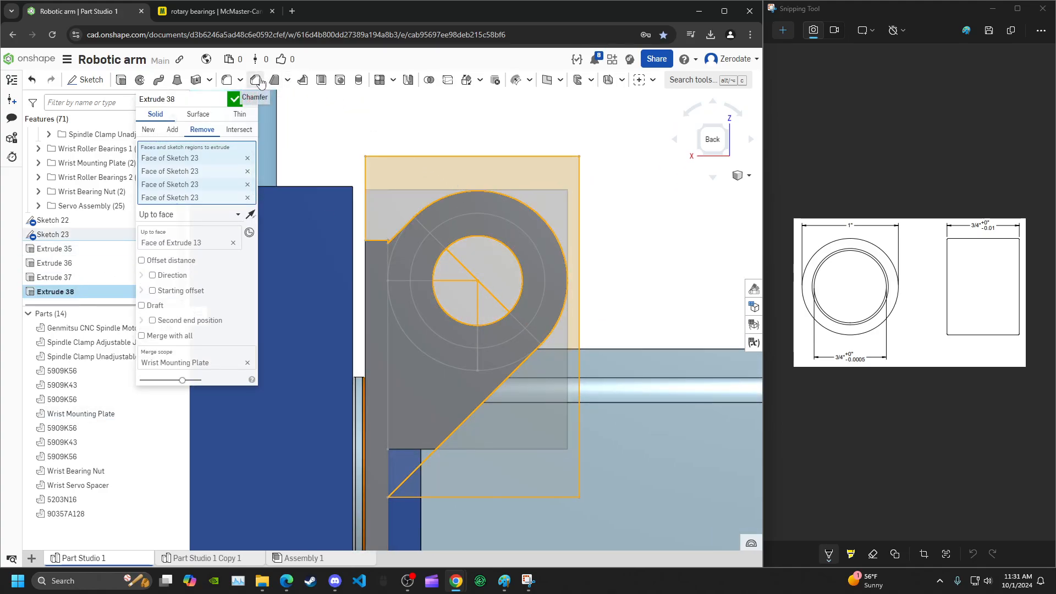
scroll(300, 135, up, 3)
click(238, 104)
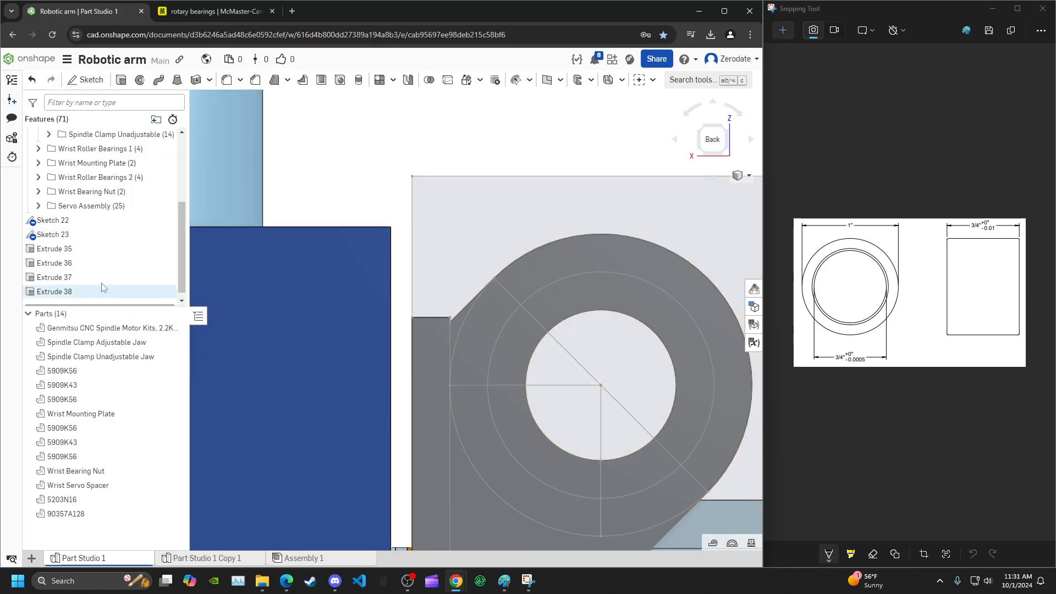
In Sketch 23, draw a horizontal line across the plate's thickness from the lower end of the short upper slanted line.
scroll(450, 352, up, 5)
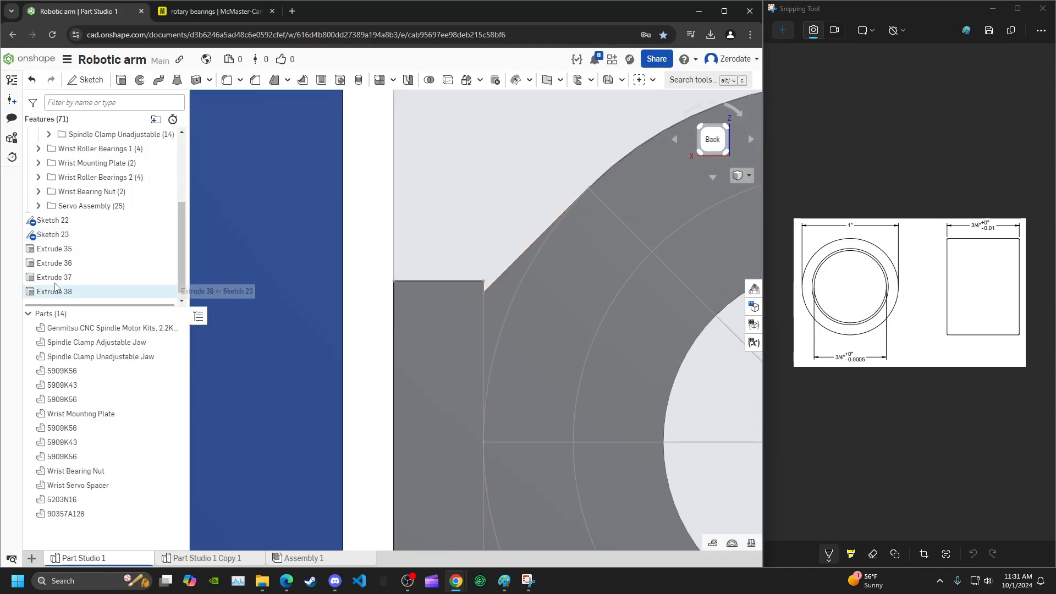
double_click(55, 235)
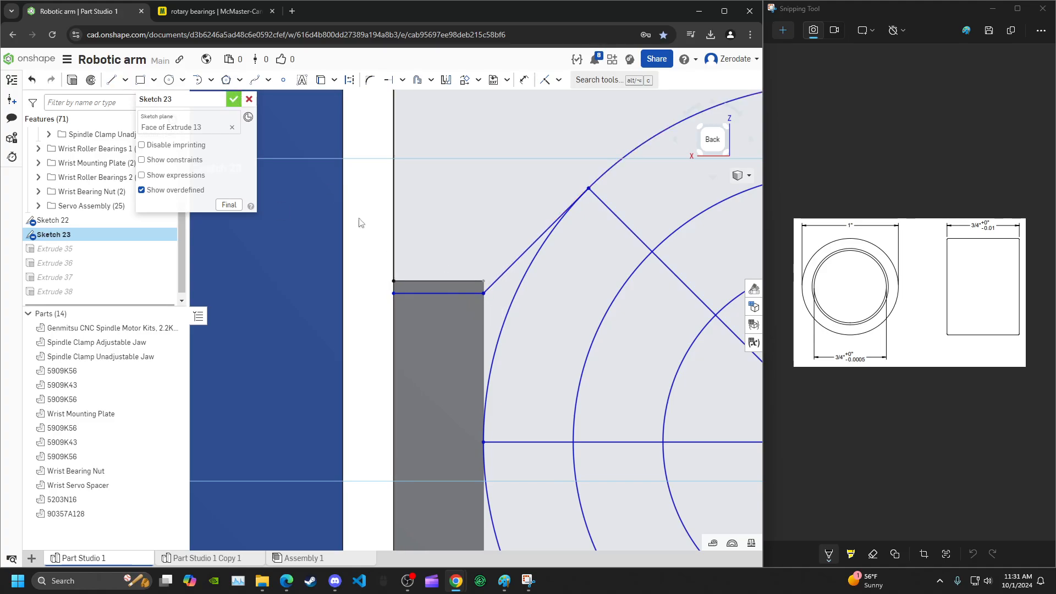
scroll(412, 280, up, 2)
Add the narrow strip at the plate's top edge to the Remove regions of Extrude 38.
double_click(80, 292)
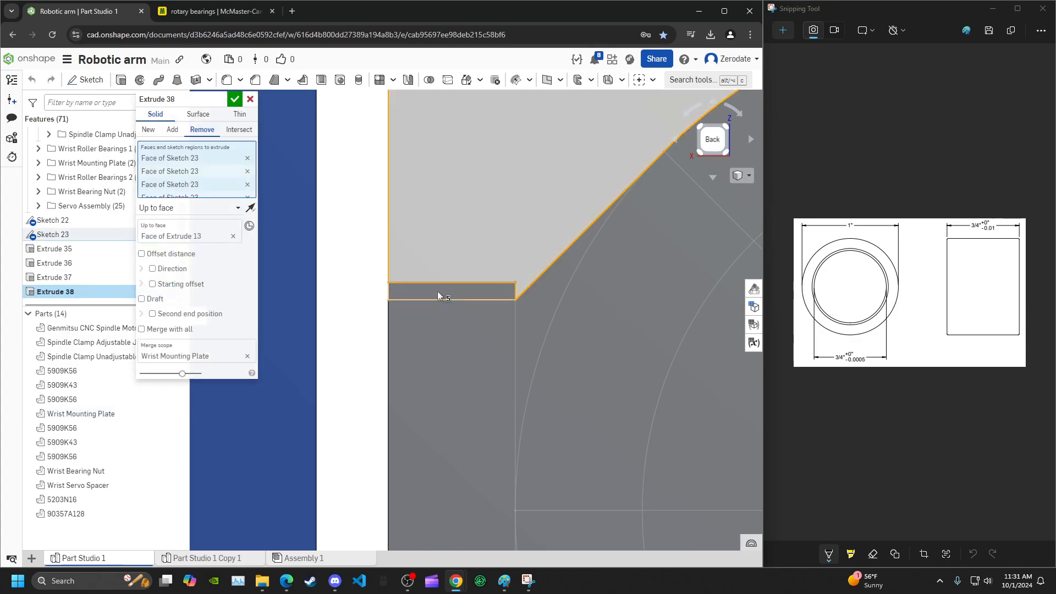
click(439, 296)
scroll(385, 275, down, 3)
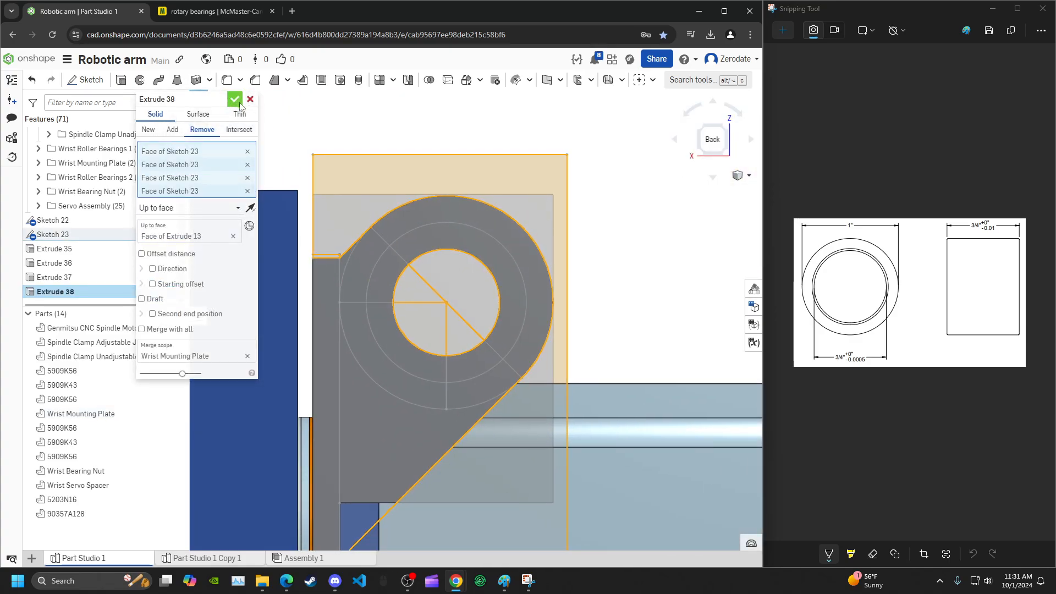
click(236, 100)
scroll(434, 249, down, 2)
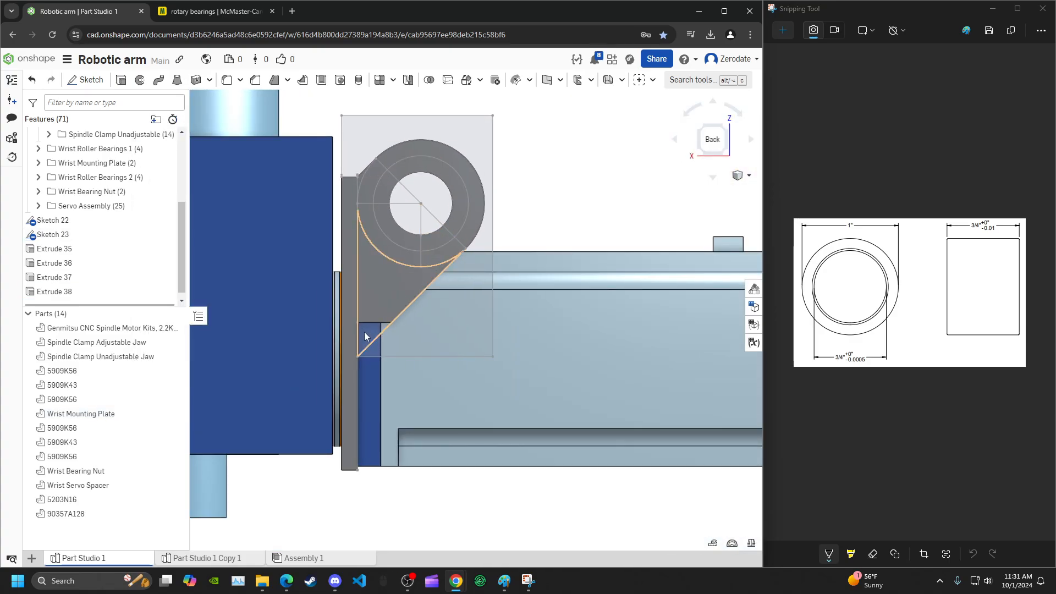
Try adding the triangular region between the plate, outer circle and long slanted line to Extrude 38's Remove regions.
double_click(170, 292)
scroll(360, 341, up, 3)
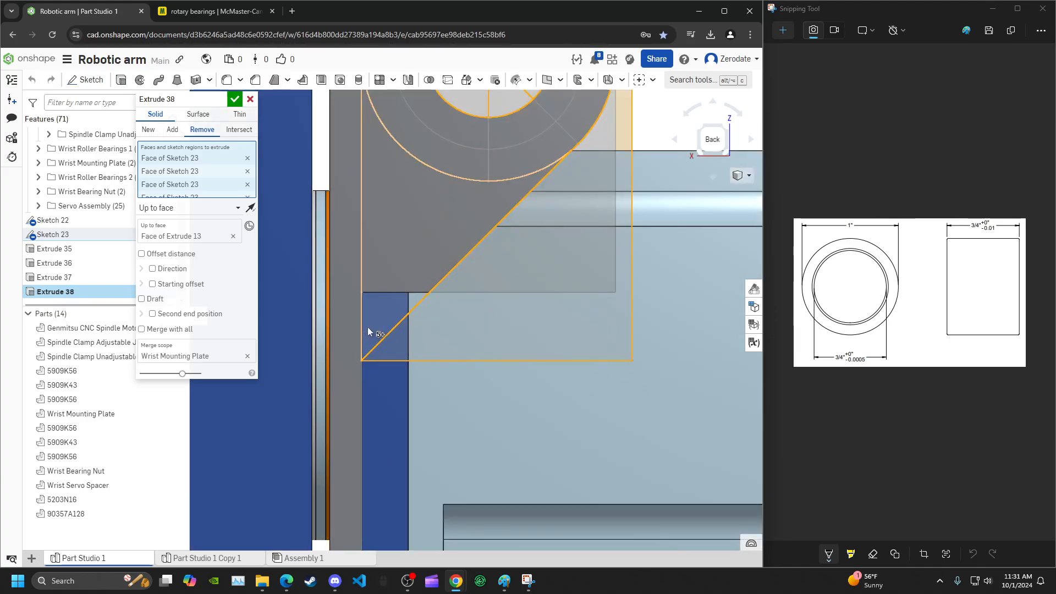
click(368, 329)
scroll(369, 323, down, 2)
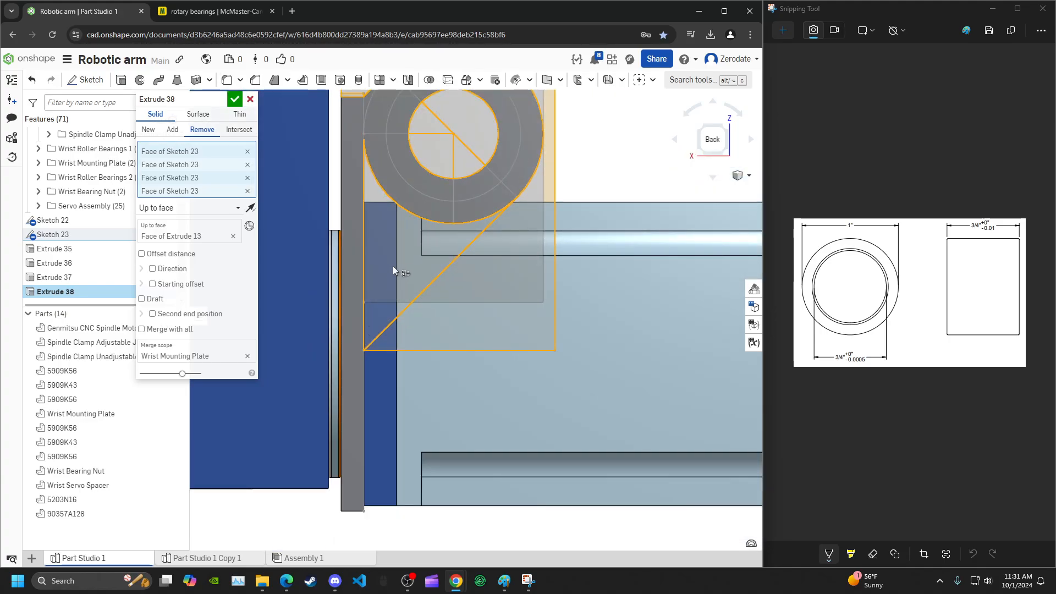
right_drag(470, 328, 421, 319)
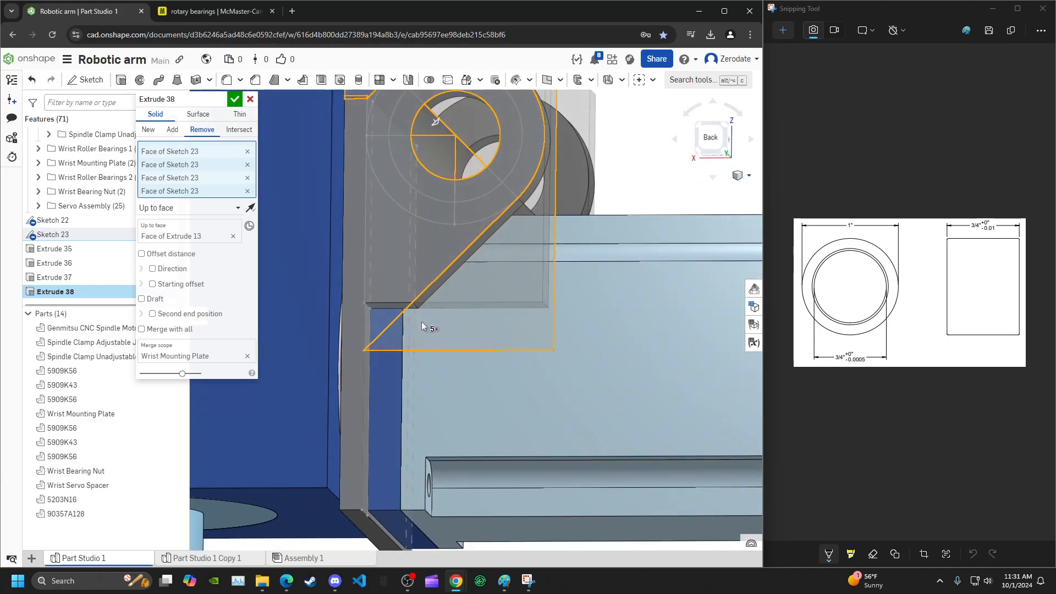
click(235, 99)
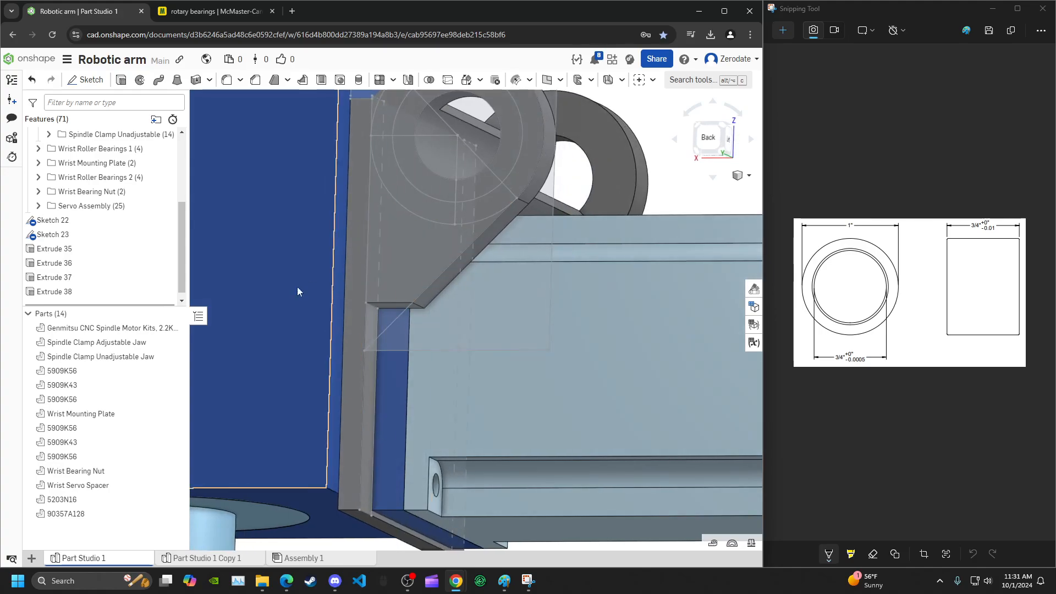
Delete Sketch 22 and Sketch 23 from the feature list.
right_drag(385, 255, 396, 295)
scroll(407, 261, down, 2)
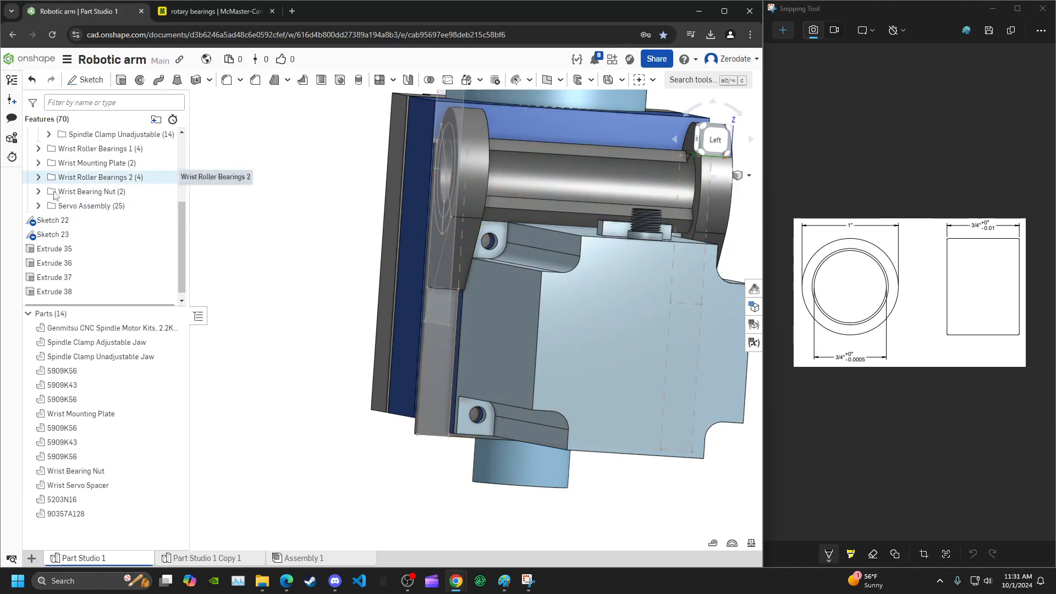
click(53, 220)
key(Delete)
click(55, 228)
key(Delete)
click(57, 231)
Delete the leftover features Extrude 35, Extrude 36, Extrude 37 and Extrude 38.
click(56, 245)
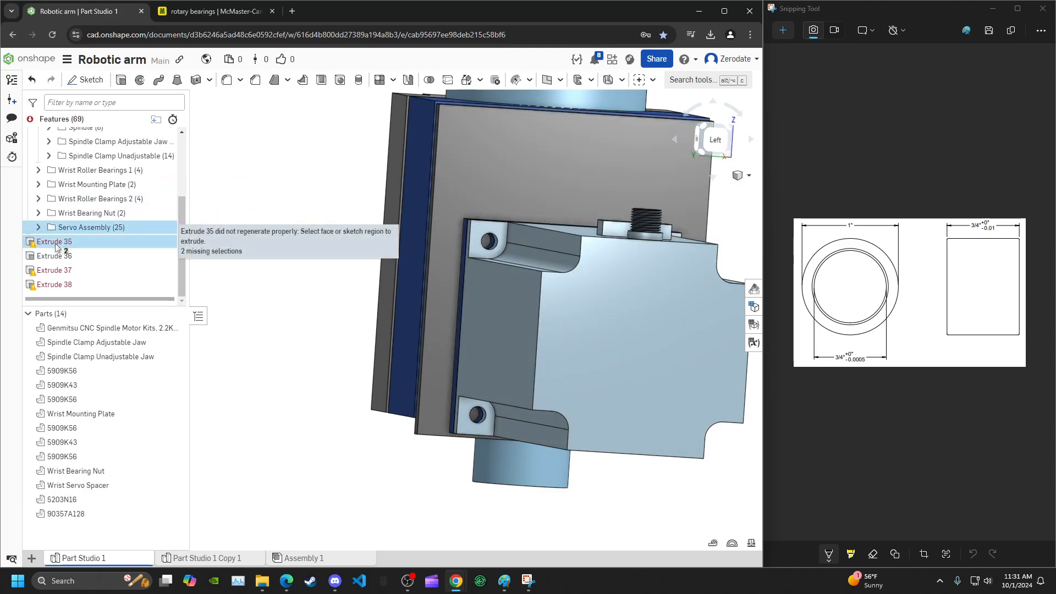
click(56, 244)
key(Delete)
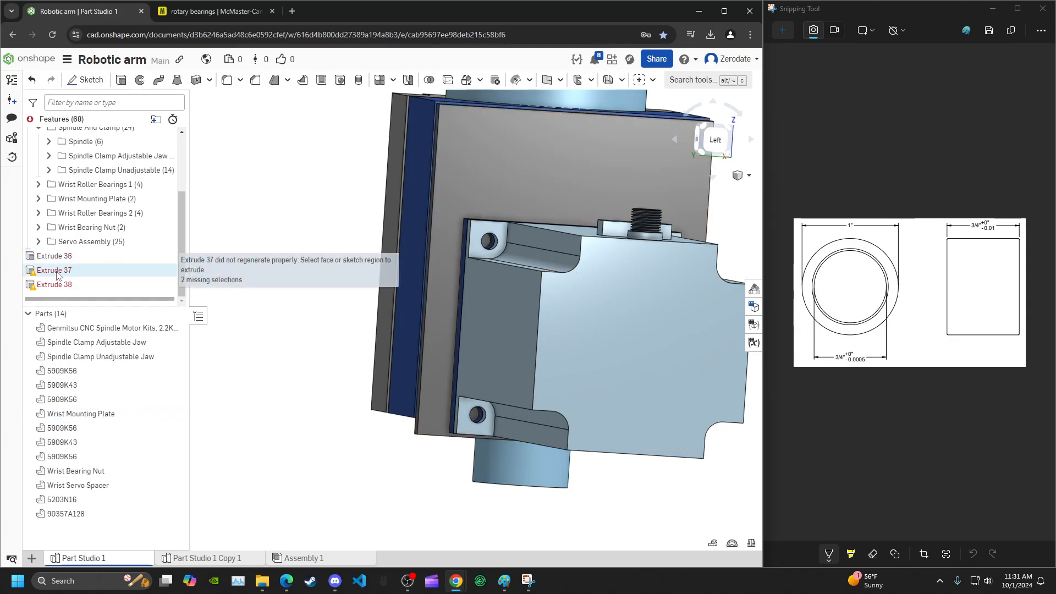
click(56, 272)
key(Delete)
click(57, 273)
key(Delete)
click(56, 286)
key(Delete)
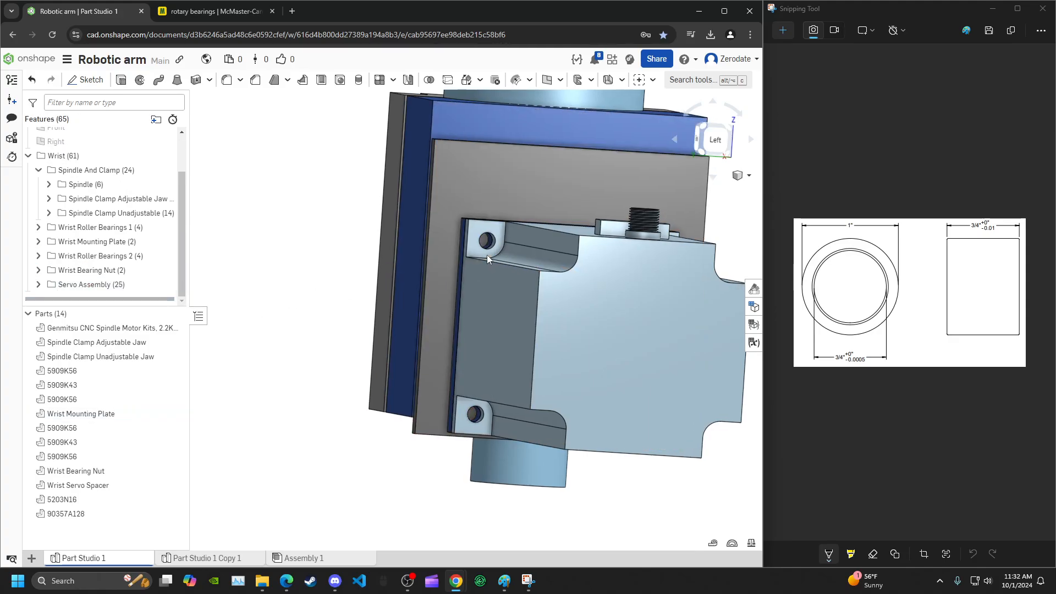
Expand the Servo Assembly folder and its 5203N16 (Wrist Motor) subfolder to look through the motor's features.
scroll(489, 258, down, 3)
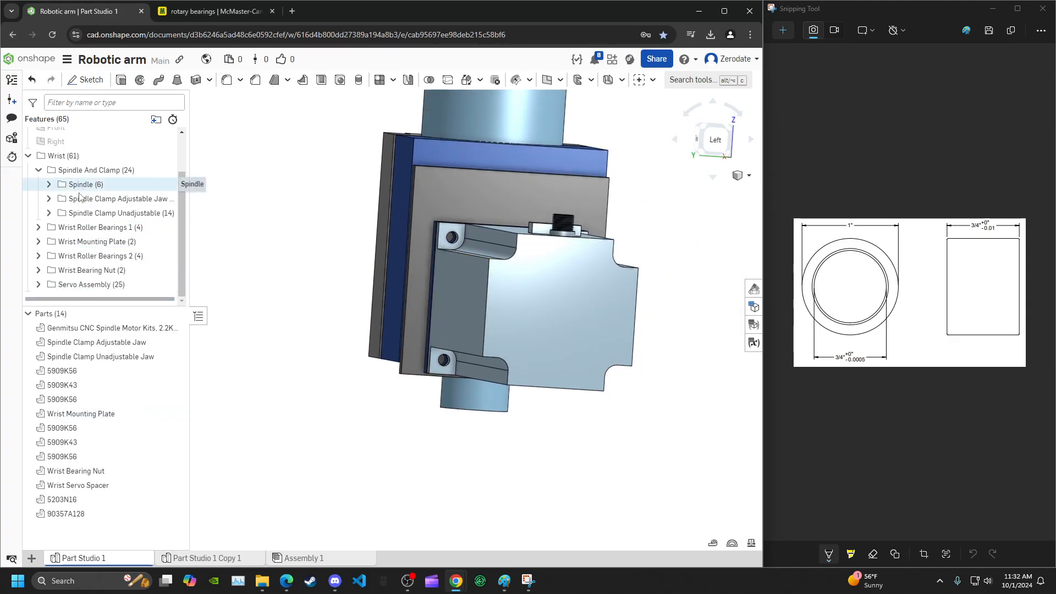
right_drag(578, 212, 541, 230)
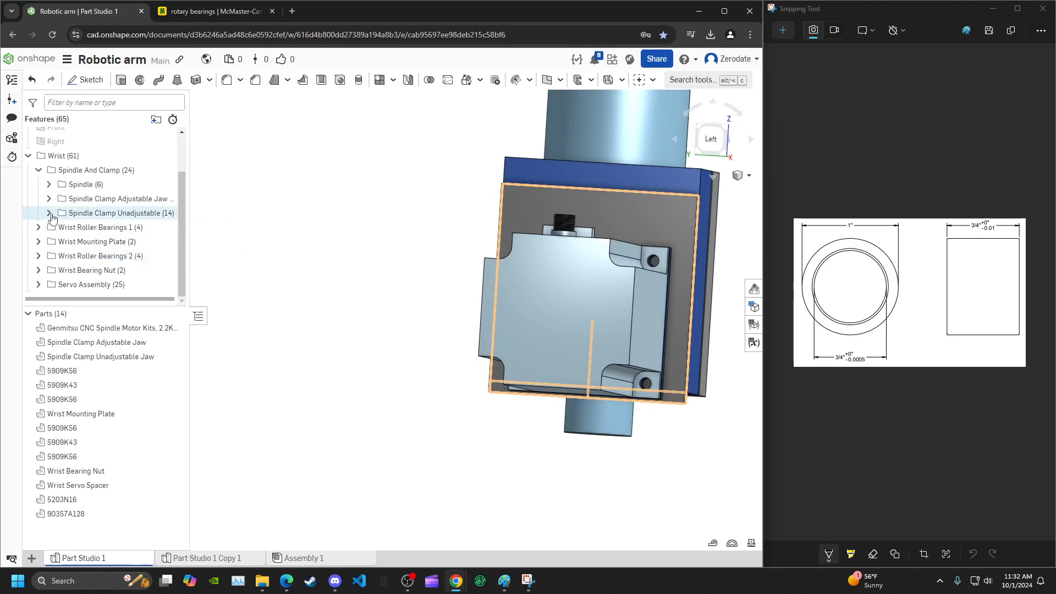
click(44, 284)
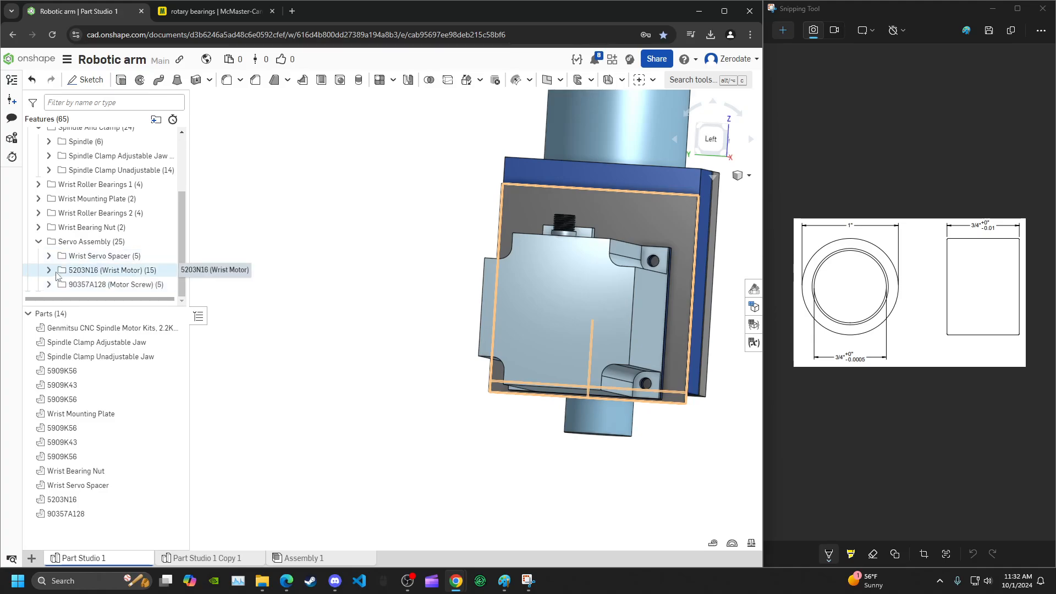
scroll(57, 286, down, 3)
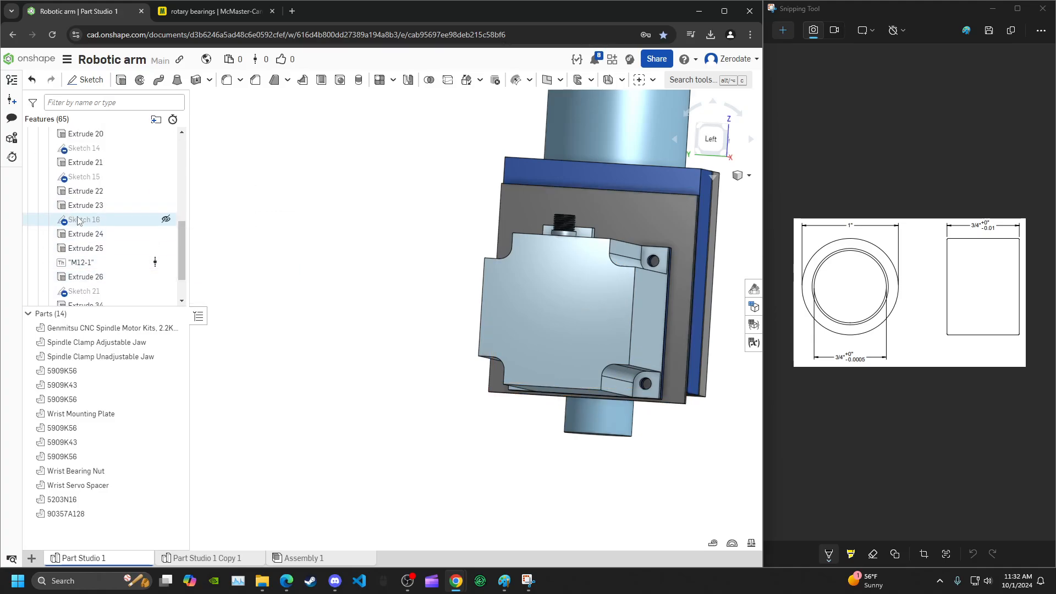
scroll(82, 225, up, 3)
scroll(90, 277, down, 1)
Open the wrist motor's Sketch 14 for editing and view it straight from the Left side.
right_drag(667, 313, 583, 314)
scroll(654, 297, up, 4)
click(662, 270)
middle_drag(663, 271, 395, 284)
scroll(395, 283, down, 2)
right_drag(396, 288, 267, 261)
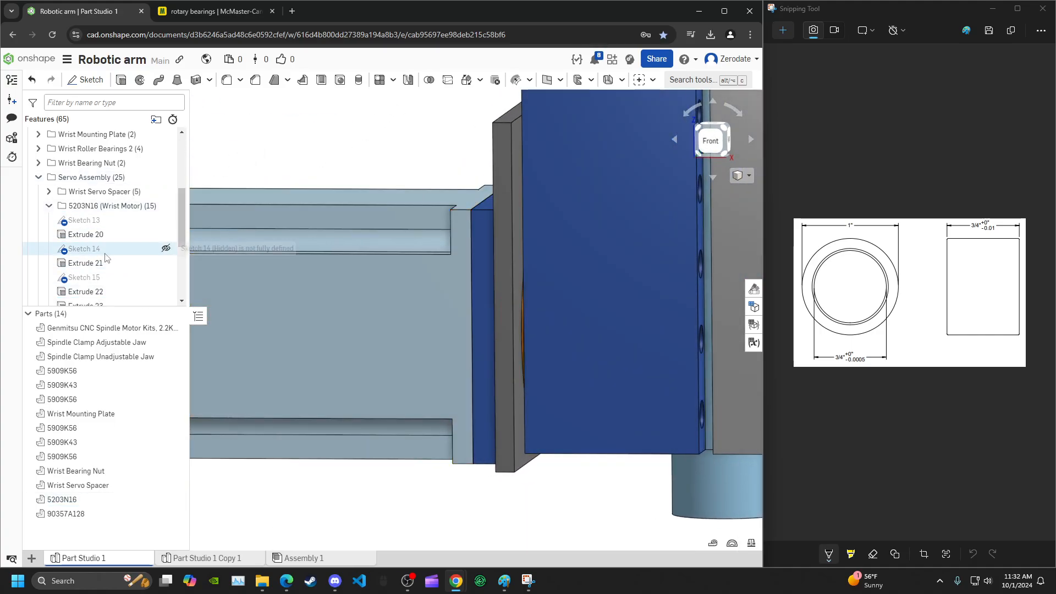
double_click(88, 247)
right_drag(407, 271, 735, 179)
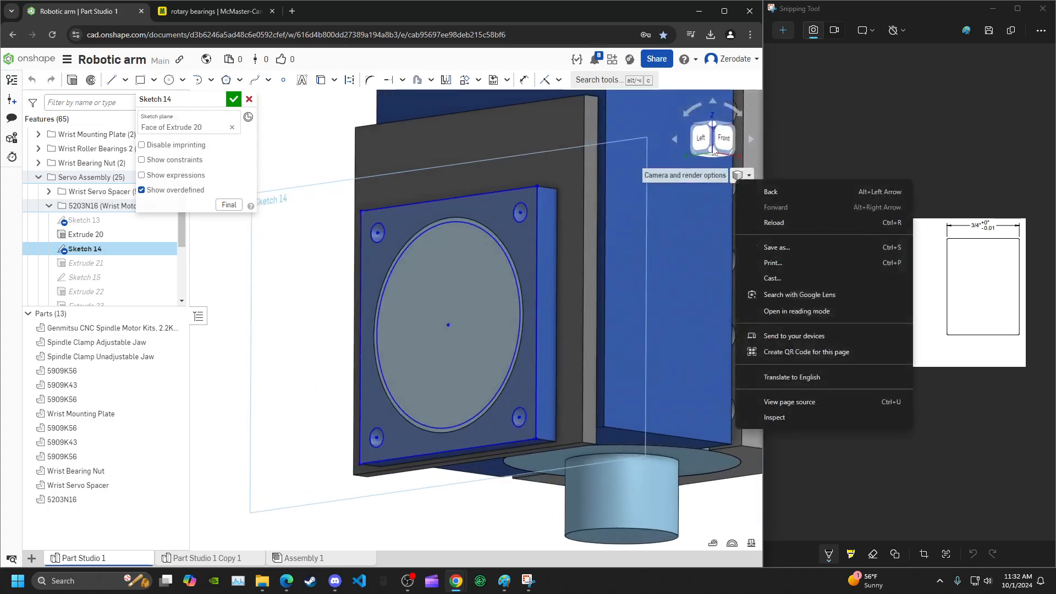
click(700, 140)
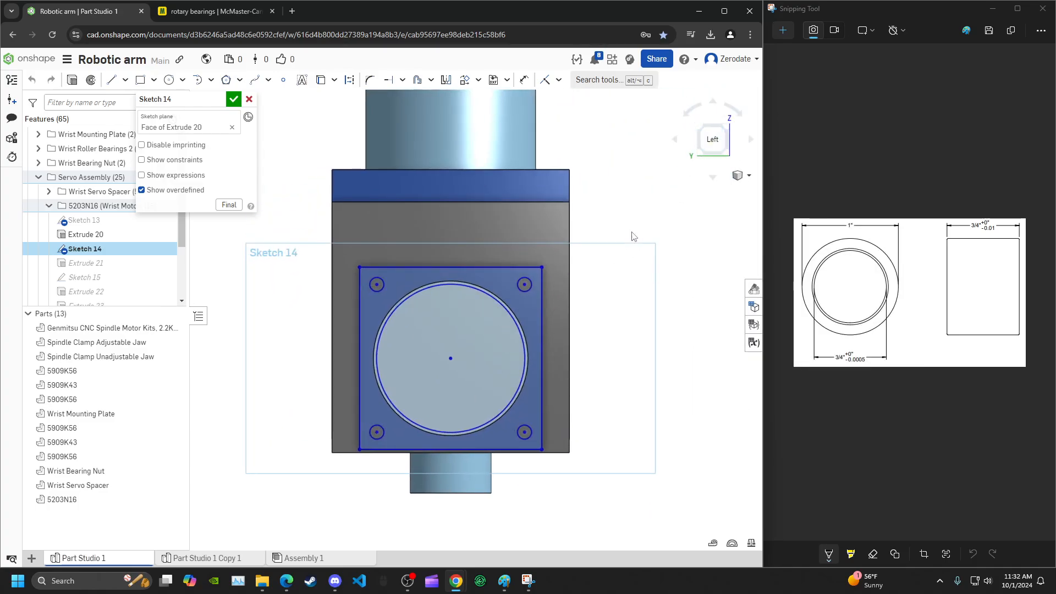
Copy all the geometry of Sketch 14, leave the sketch and collapse the wrist motor and Servo Assembly folders.
key(ctrl+a)
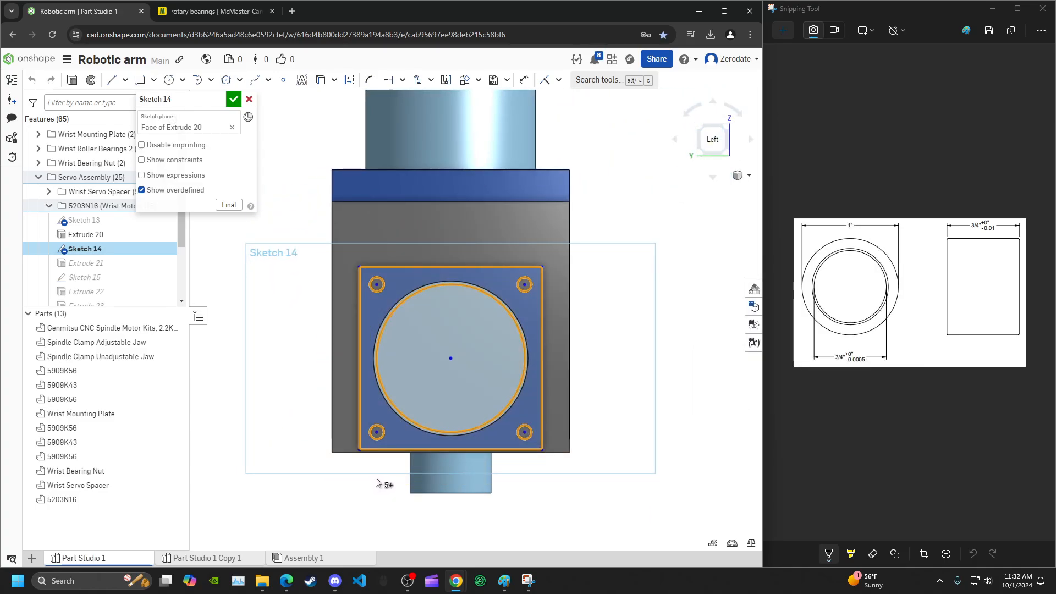
click(250, 100)
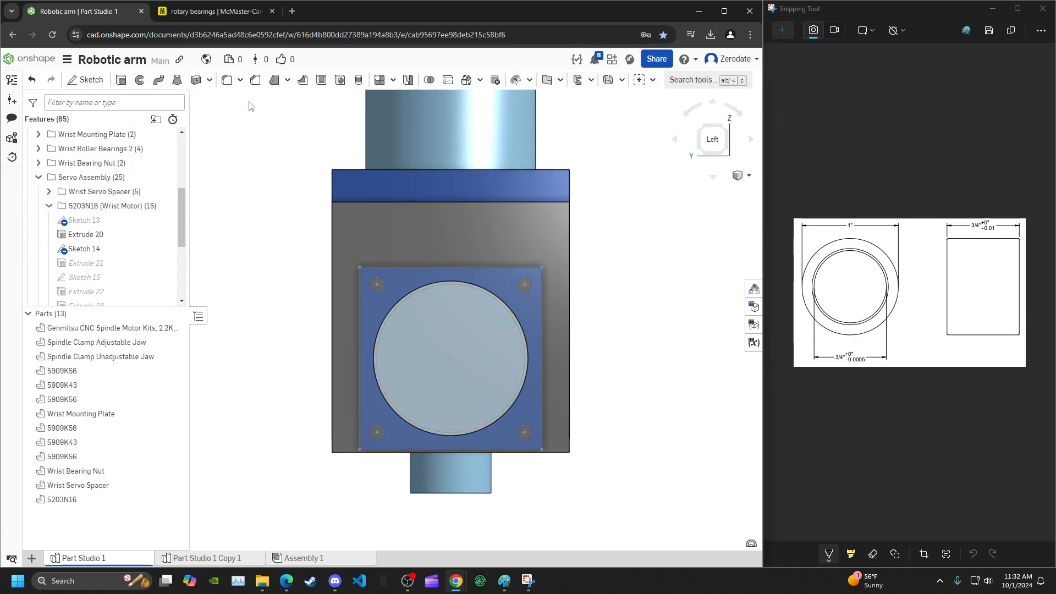
click(48, 206)
click(38, 241)
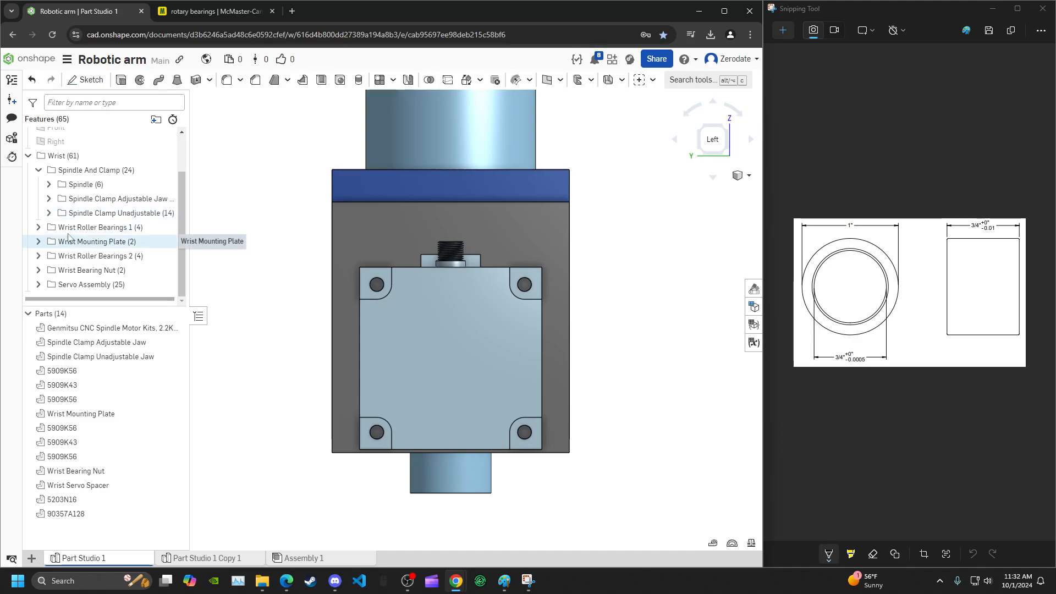
Open Sketch 9 of the Wrist Mounting Plate and paste the copied motor flange profile centred on the bearing axis.
click(39, 171)
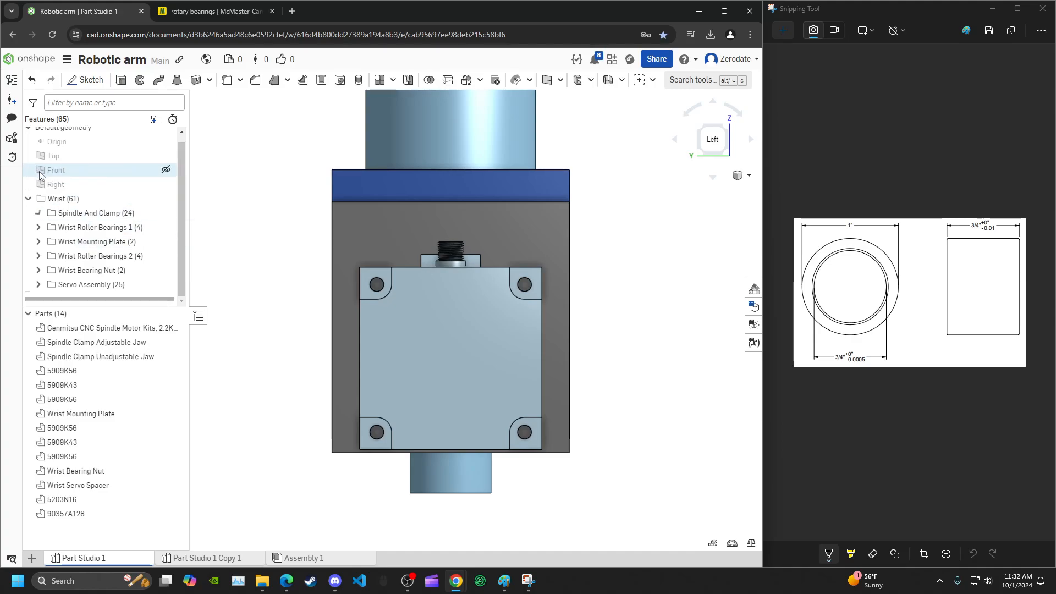
click(39, 242)
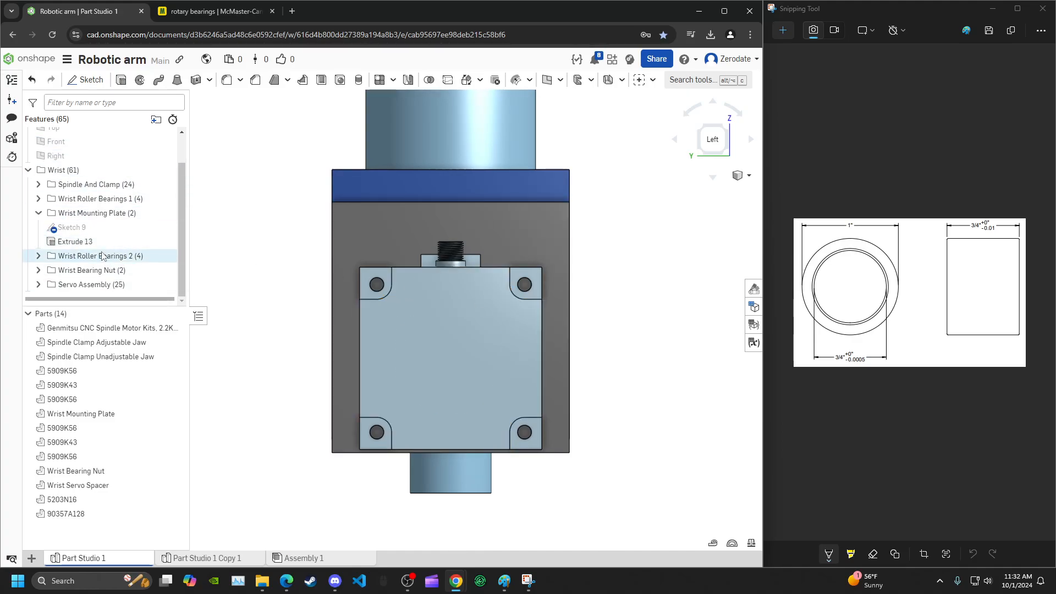
double_click(77, 234)
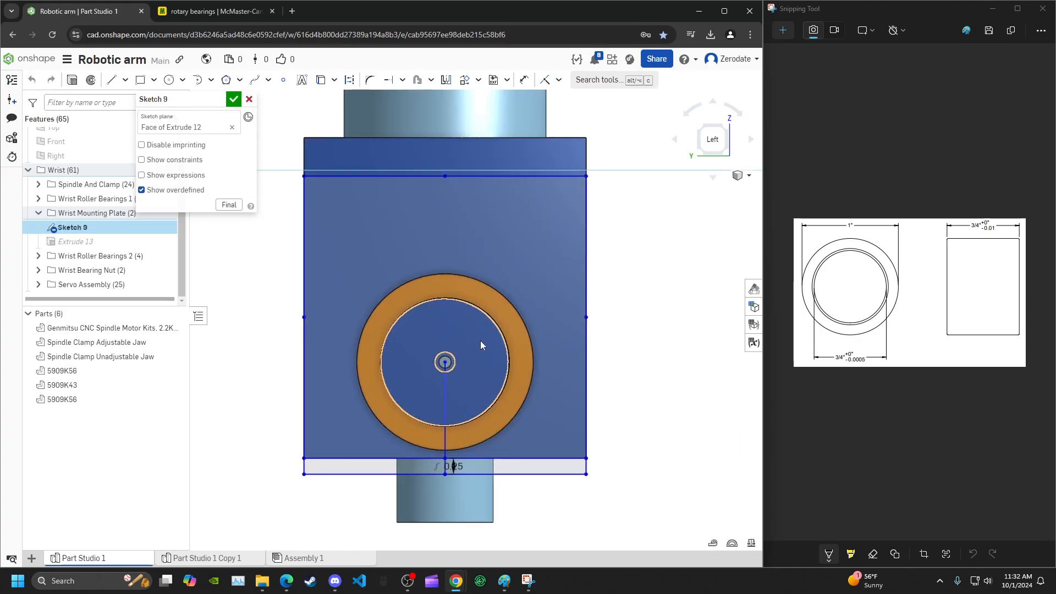
key(ctrl+v)
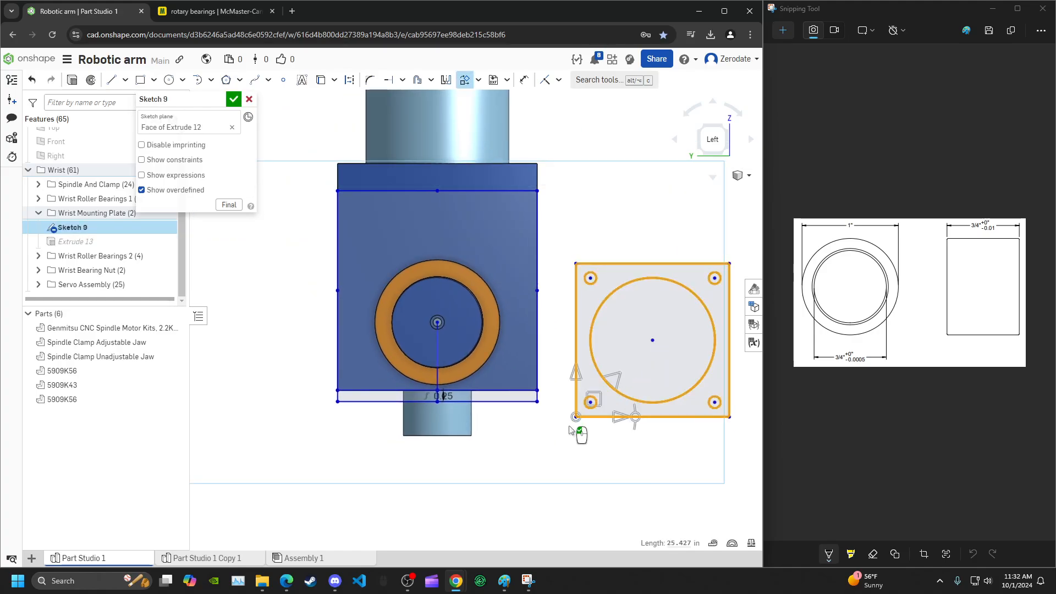
drag(671, 322, 456, 301)
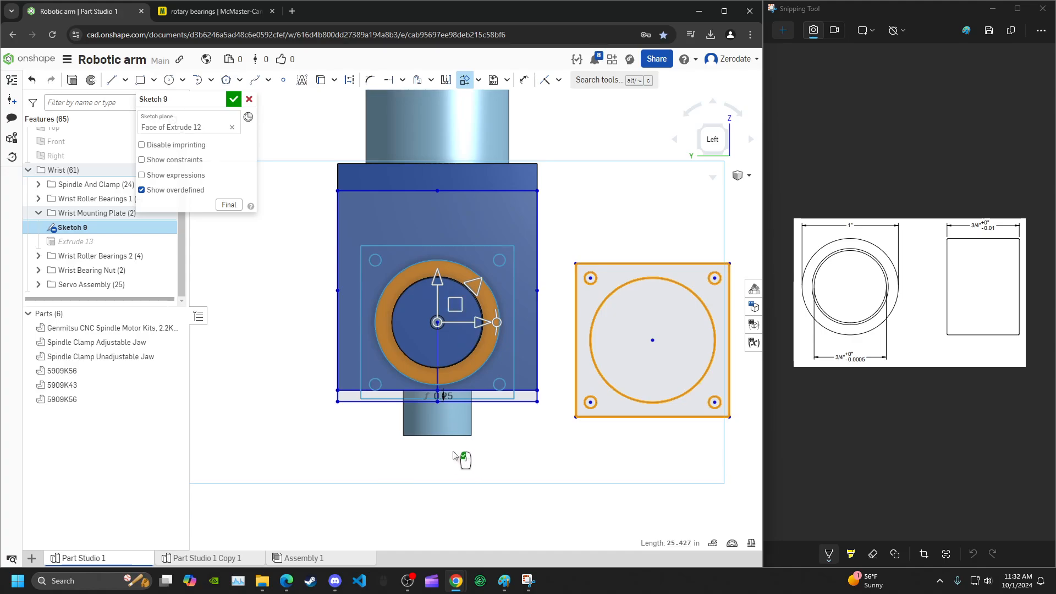
click(396, 444)
scroll(364, 310, up, 3)
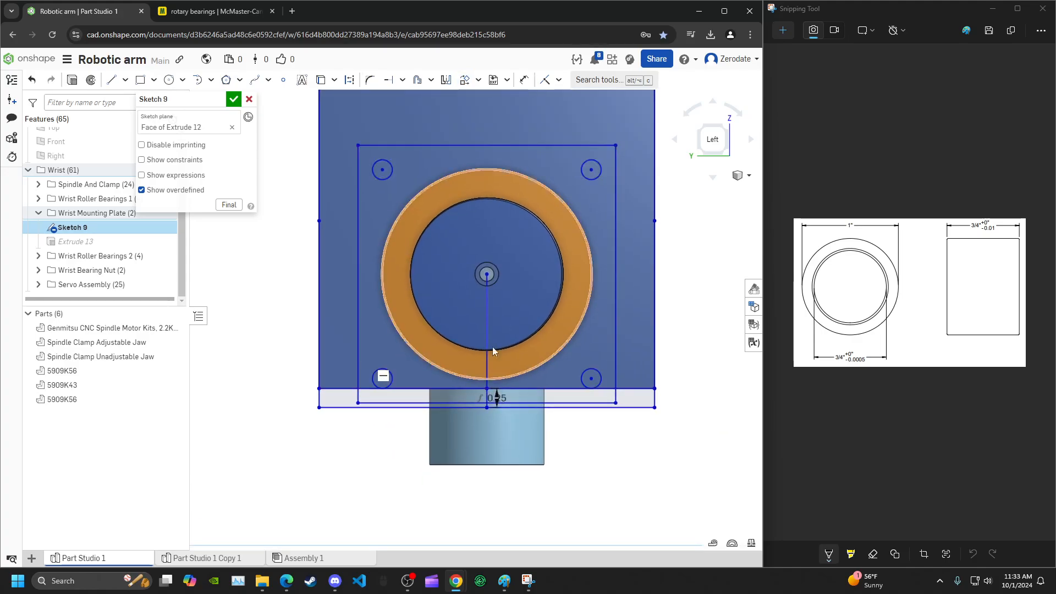
Delete the pasted corner hole circles, the pasted large circle and the vertical centre line from Sketch 9.
drag(541, 301, 374, 386)
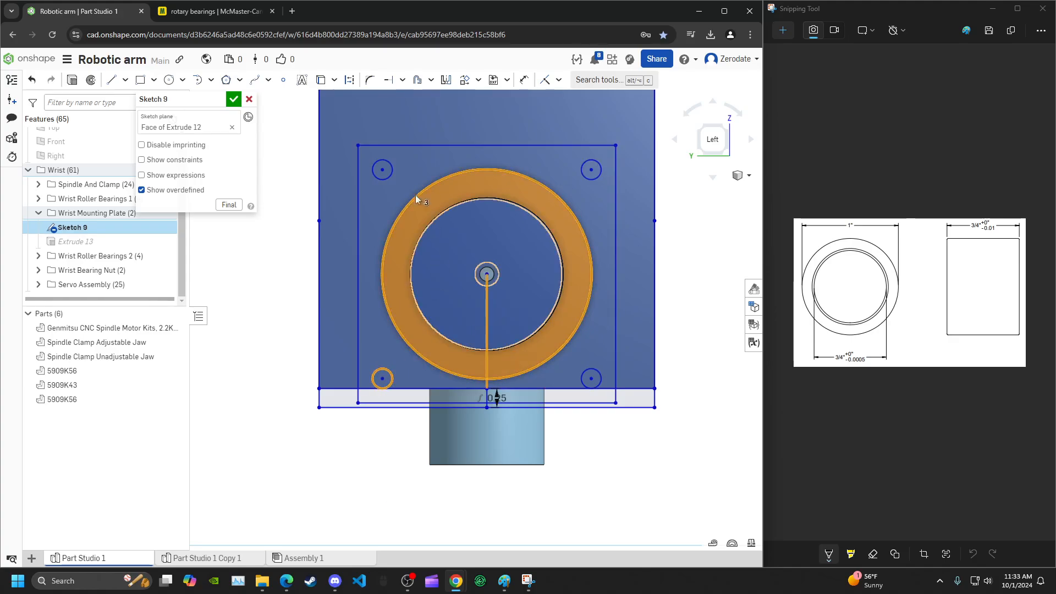
key(Delete)
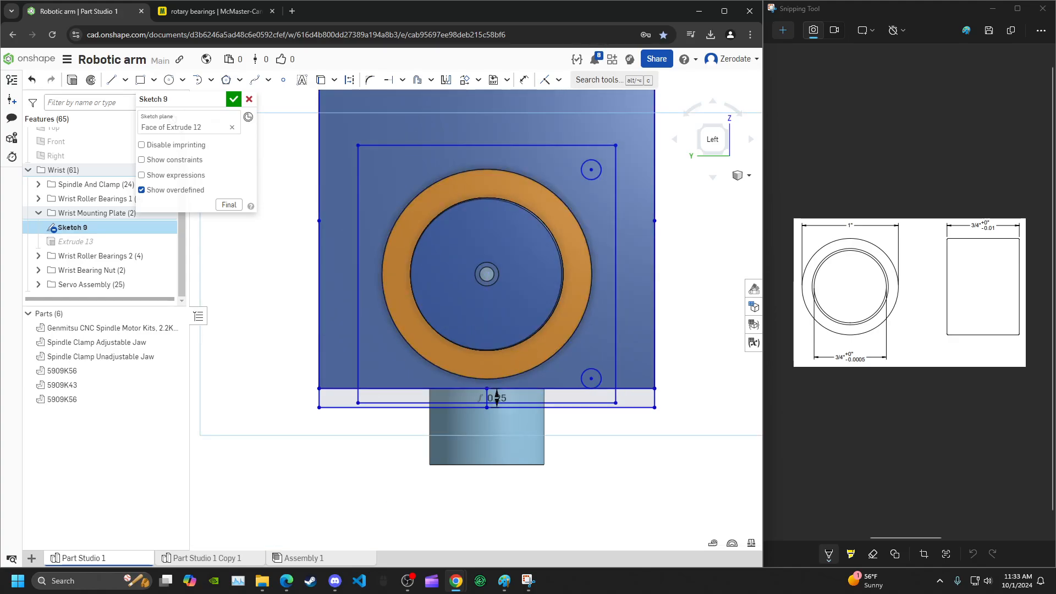
click(592, 180)
key(Delete)
click(591, 378)
key(Delete)
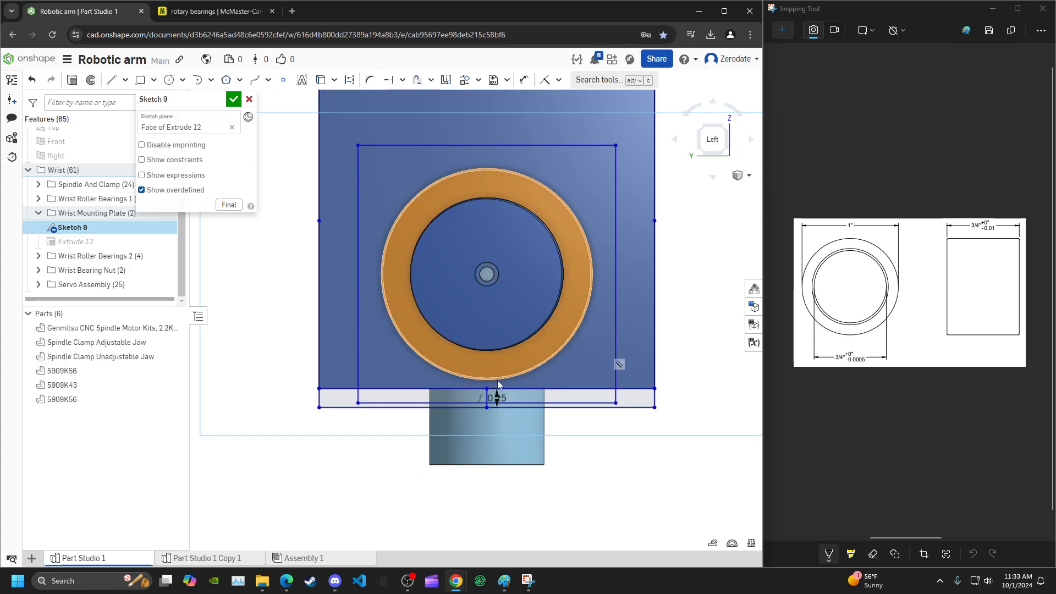
Delete the 0.25 dimension and the old plate rectangle from Sketch 9, keeping the pasted square, and accept the sketch.
click(474, 397)
key(Delete)
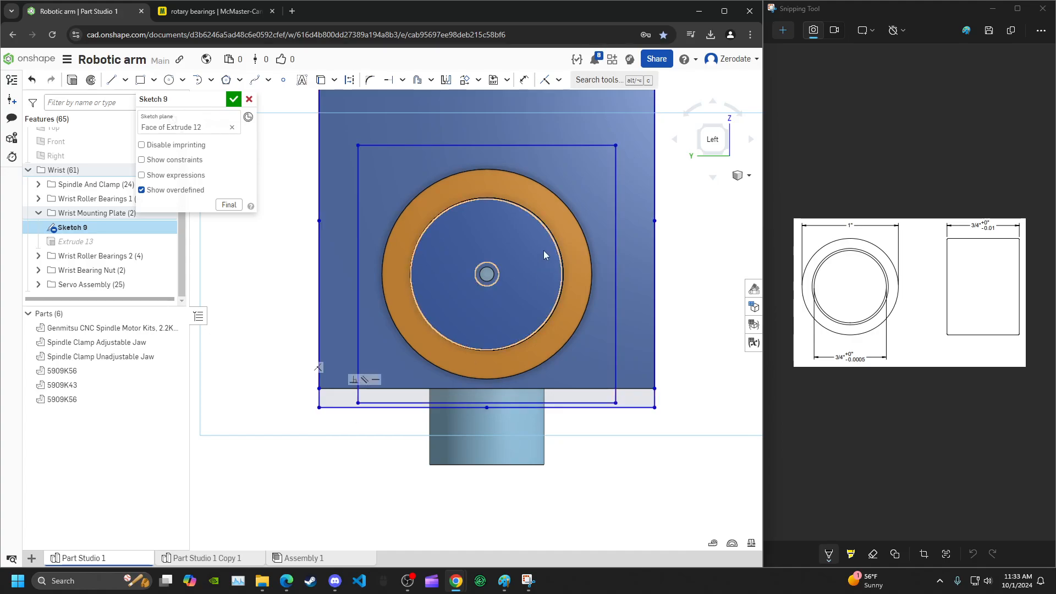
middle_drag(543, 252, 546, 378)
drag(677, 189, 239, 249)
key(Delete)
click(294, 407)
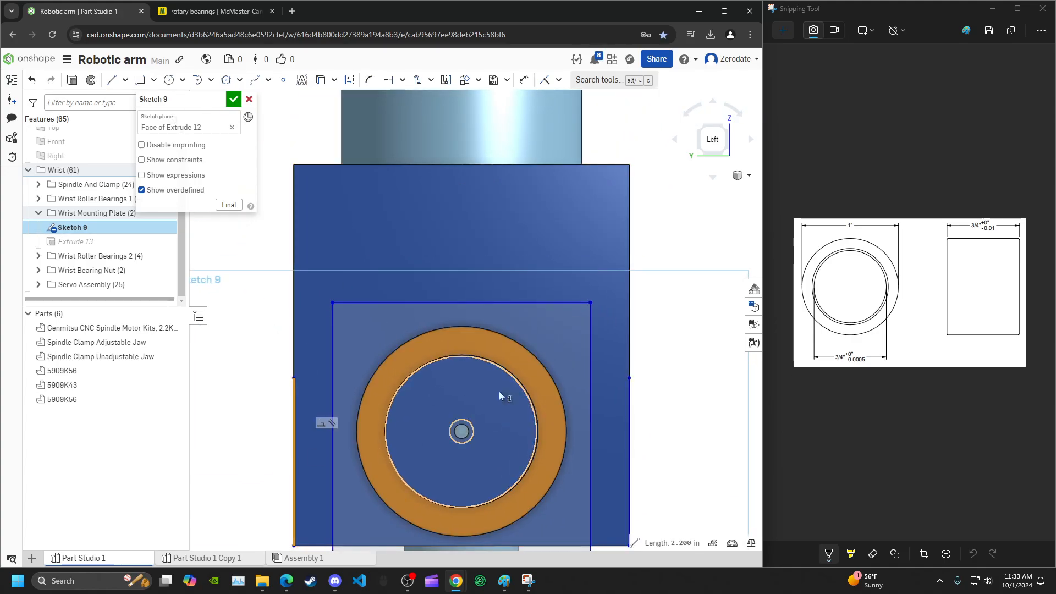
drag(619, 438, 619, 437)
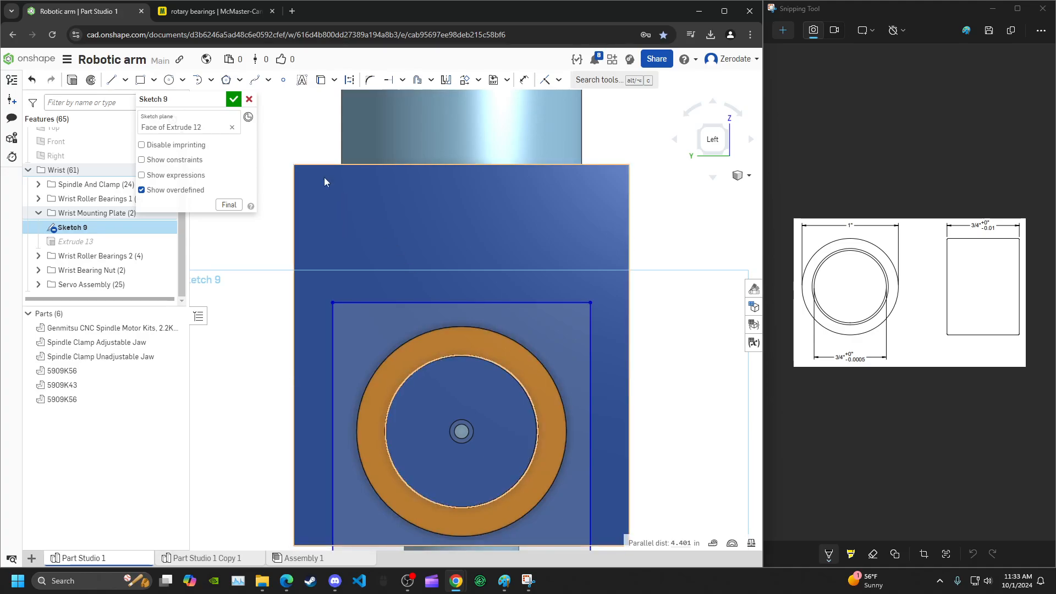
click(234, 99)
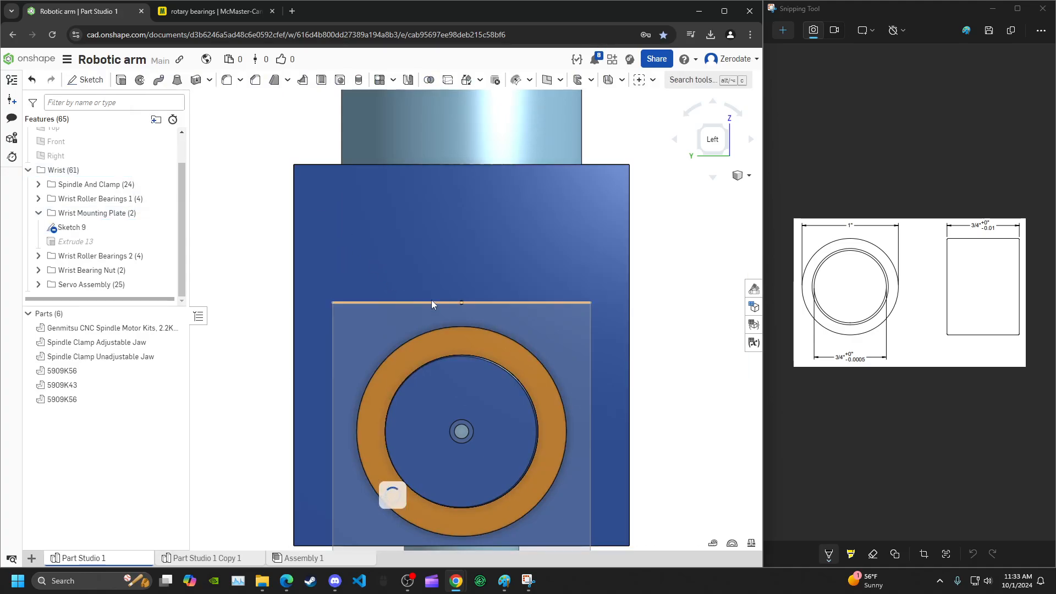
Edit Extrude 13 to remove the three missing Sketch 9 faces and add the square region around the bearing.
scroll(487, 323, down, 1)
middle_drag(487, 323, 443, 261)
mouse_move(443, 261)
right_down()
mouse_move(395, 260)
mouse_move(376, 286)
mouse_move(393, 318)
right_up()
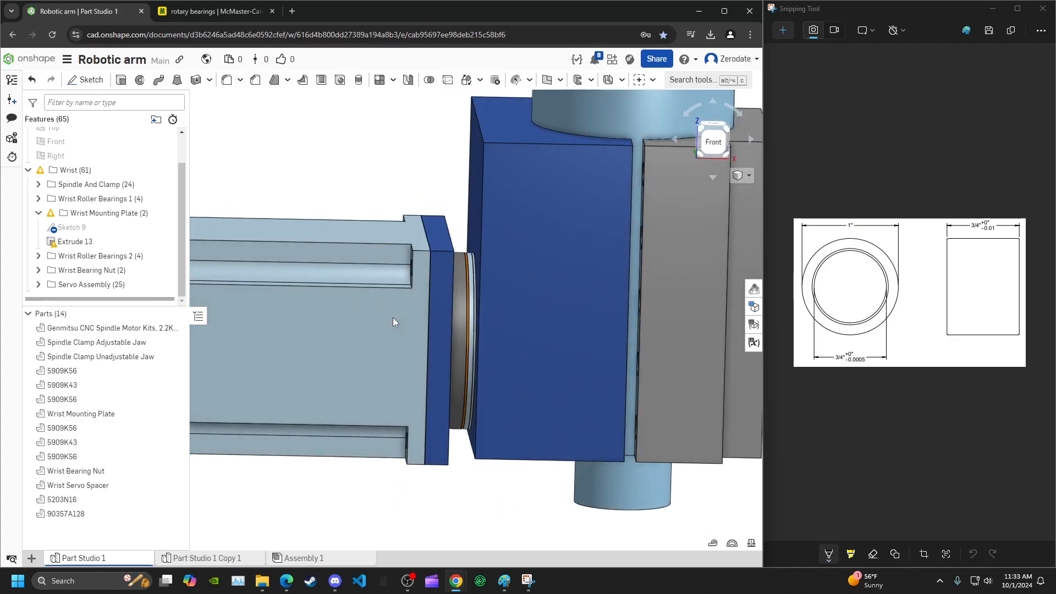
double_click(75, 241)
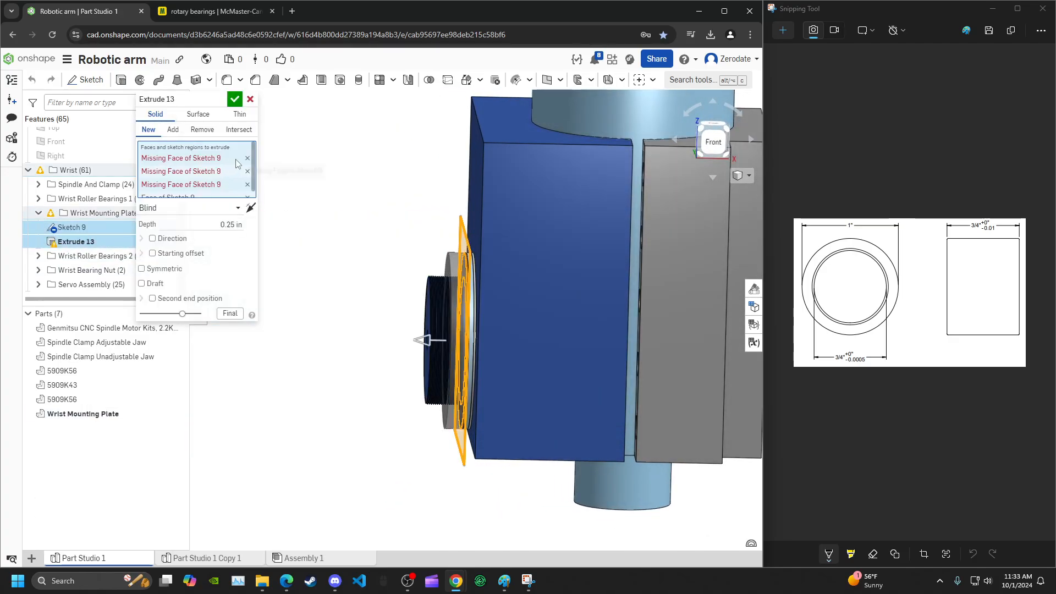
click(247, 158)
click(247, 158)
click(247, 157)
right_drag(411, 216, 469, 226)
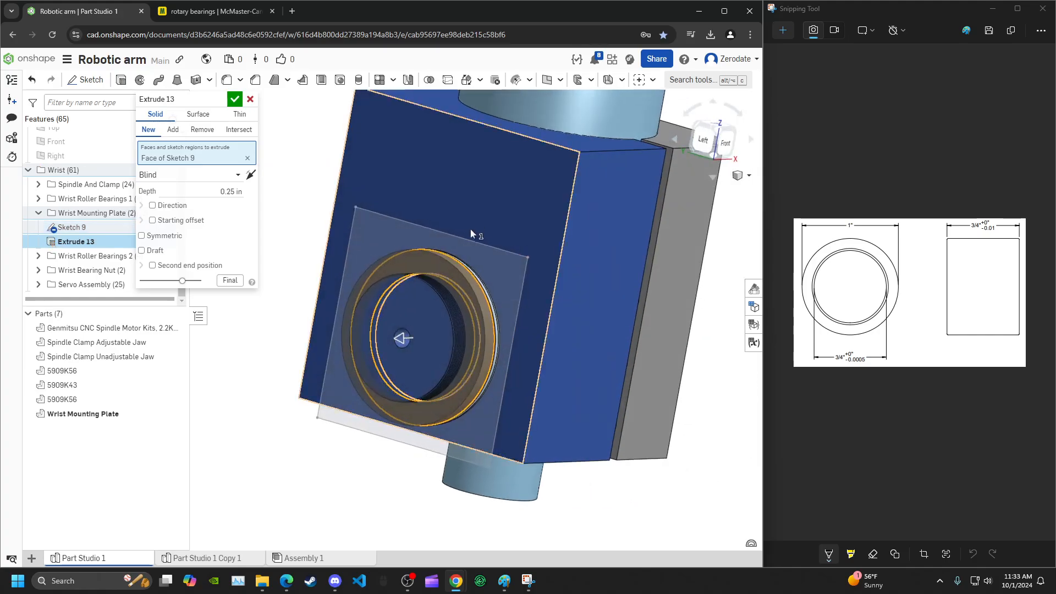
click(510, 274)
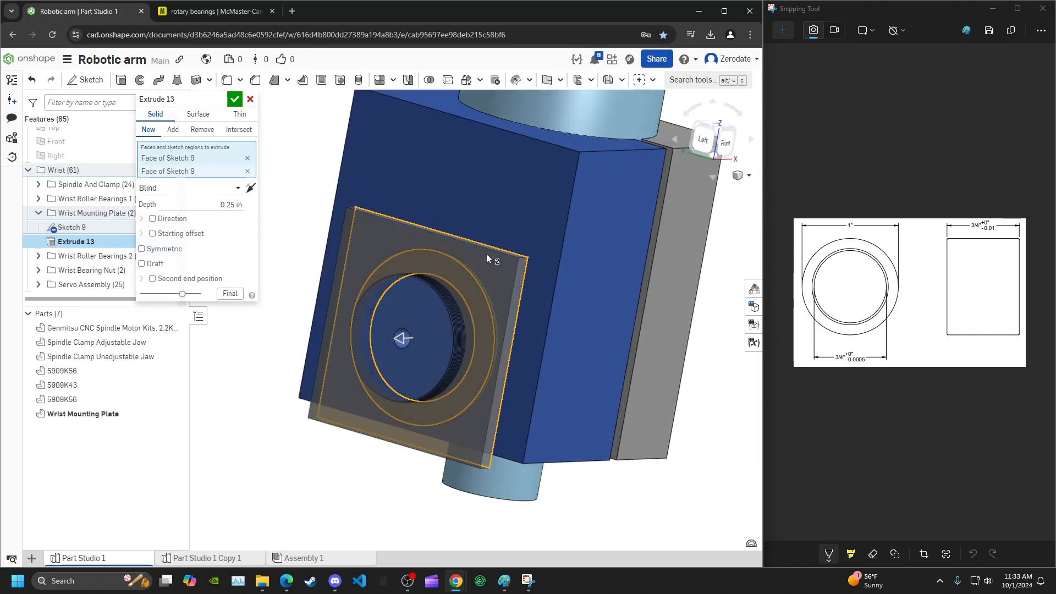
click(235, 99)
Inspect the resized mounting plate beside the motor and hide all parts except the Wrist Mounting Plate.
mouse_move(431, 183)
right_down()
mouse_move(454, 202)
mouse_move(432, 204)
mouse_move(424, 198)
mouse_move(435, 191)
right_up()
right_drag(394, 262, 242, 225)
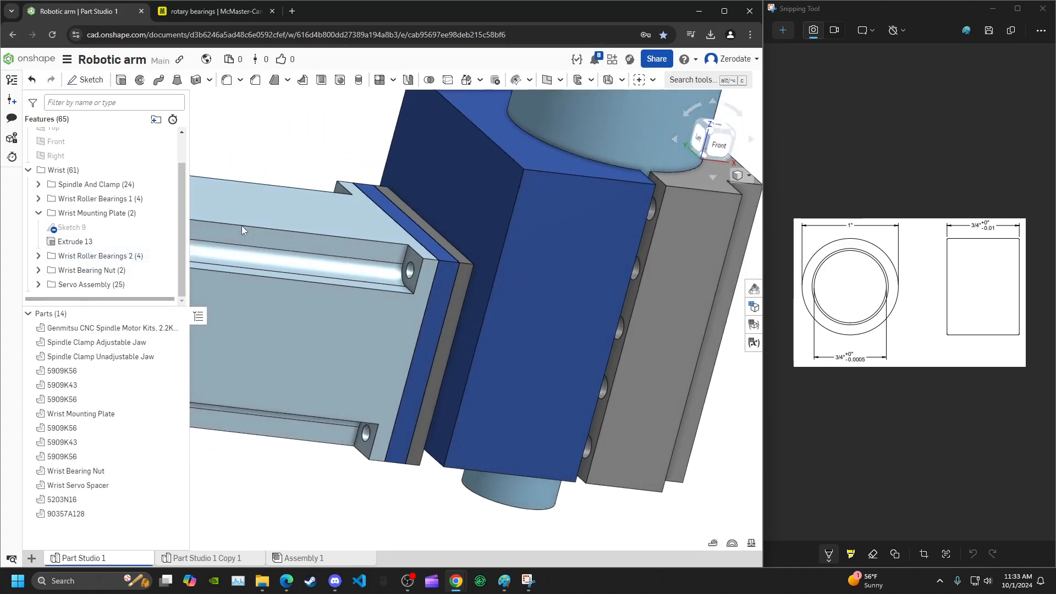
middle_drag(242, 225, 366, 229)
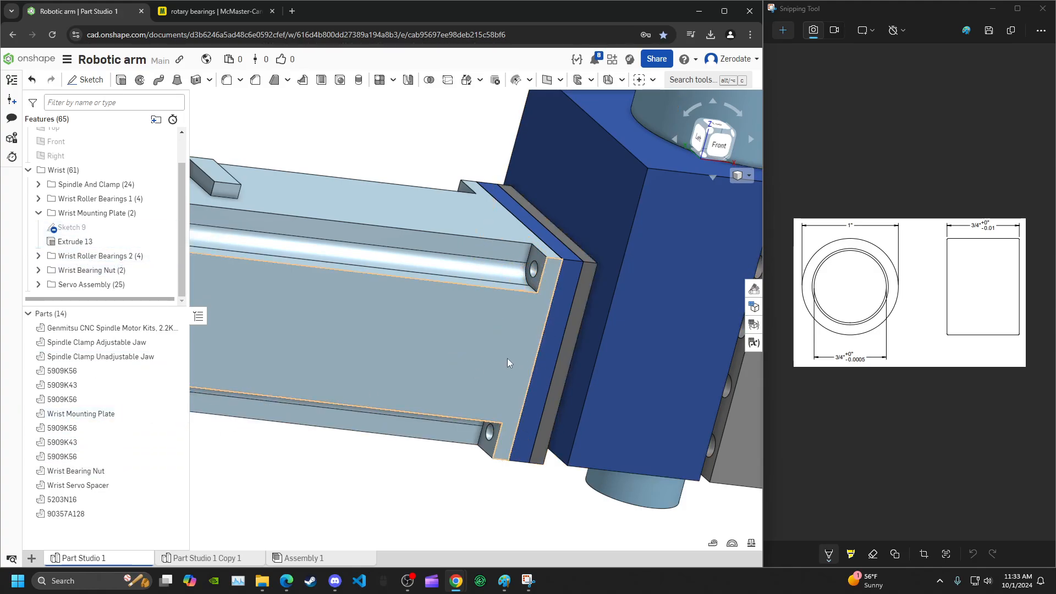
click(559, 364)
click(238, 492)
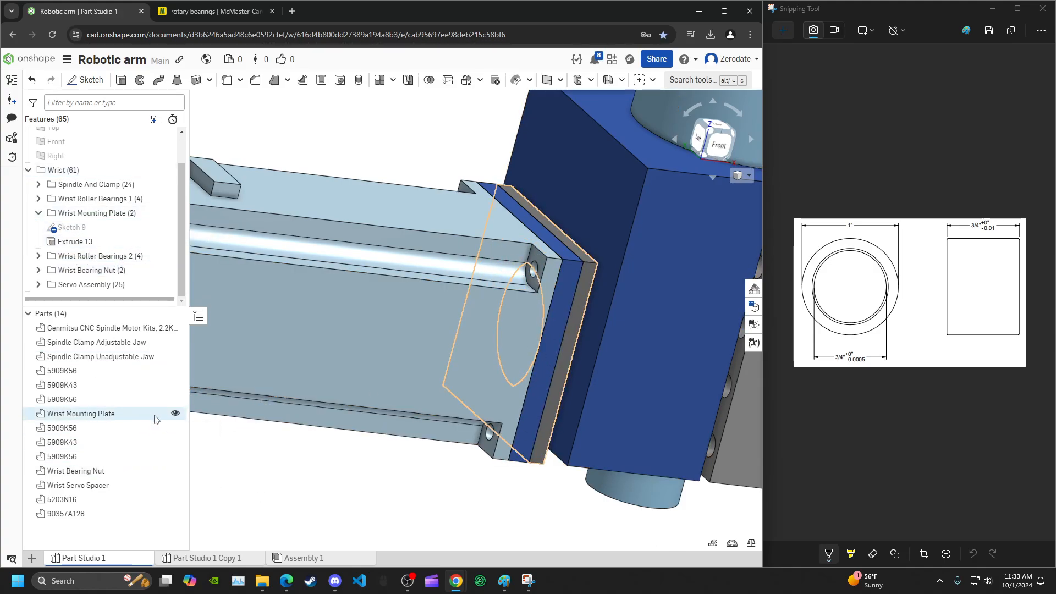
right_click(162, 419)
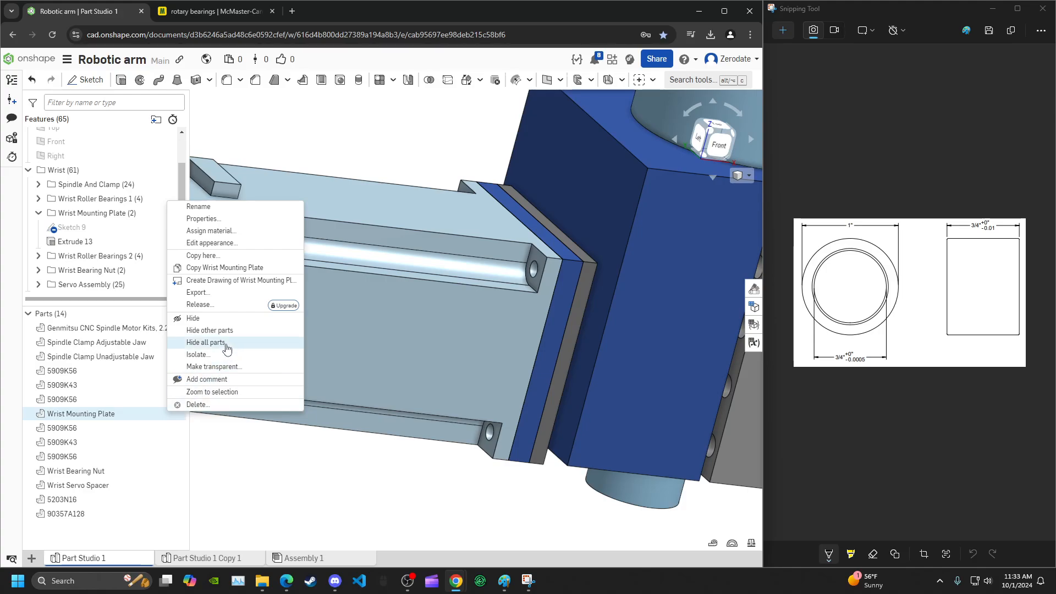
click(204, 331)
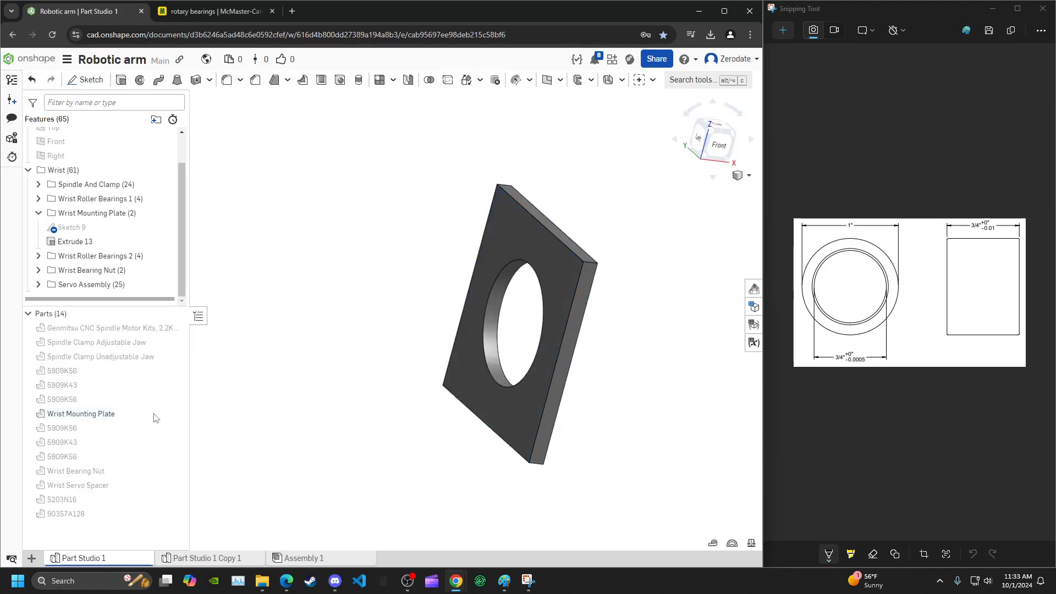
Show the 5909K56 washer listed below the Wrist Mounting Plate to check its fit, hide it again and show all parts.
click(175, 427)
right_drag(506, 434, 256, 430)
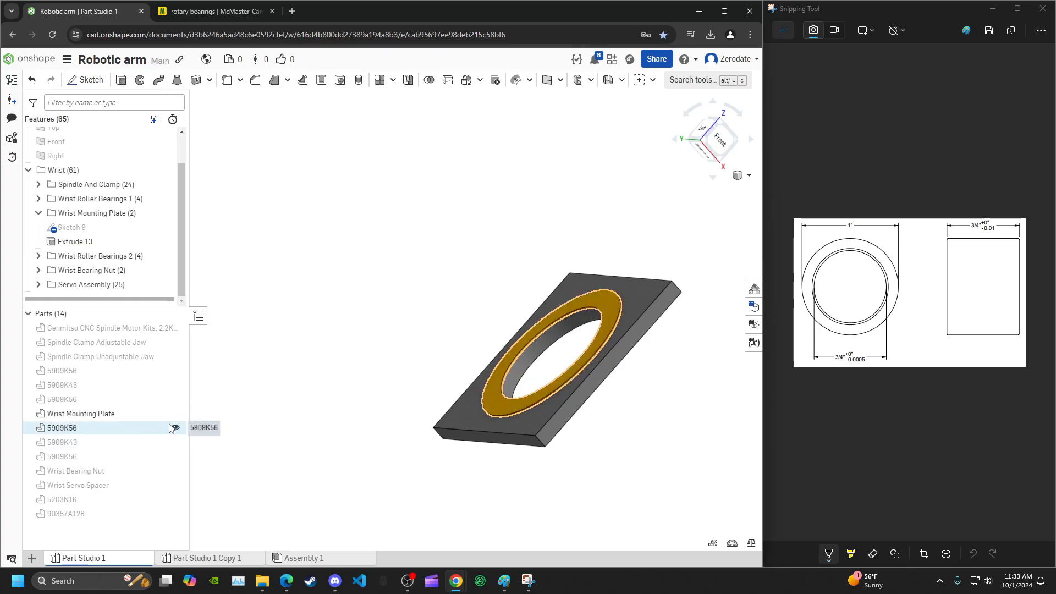
click(175, 427)
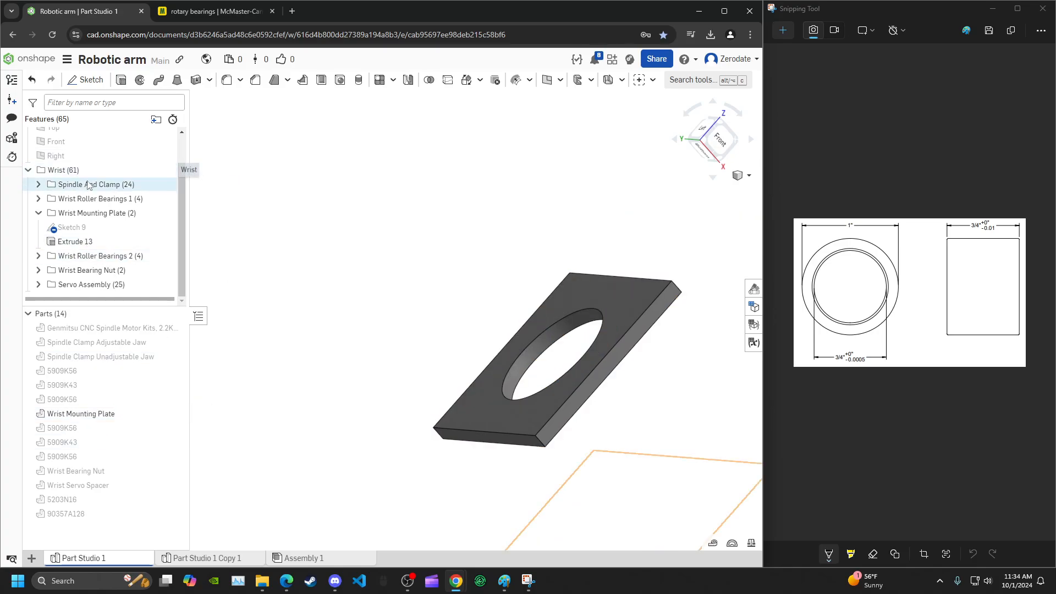
click(175, 313)
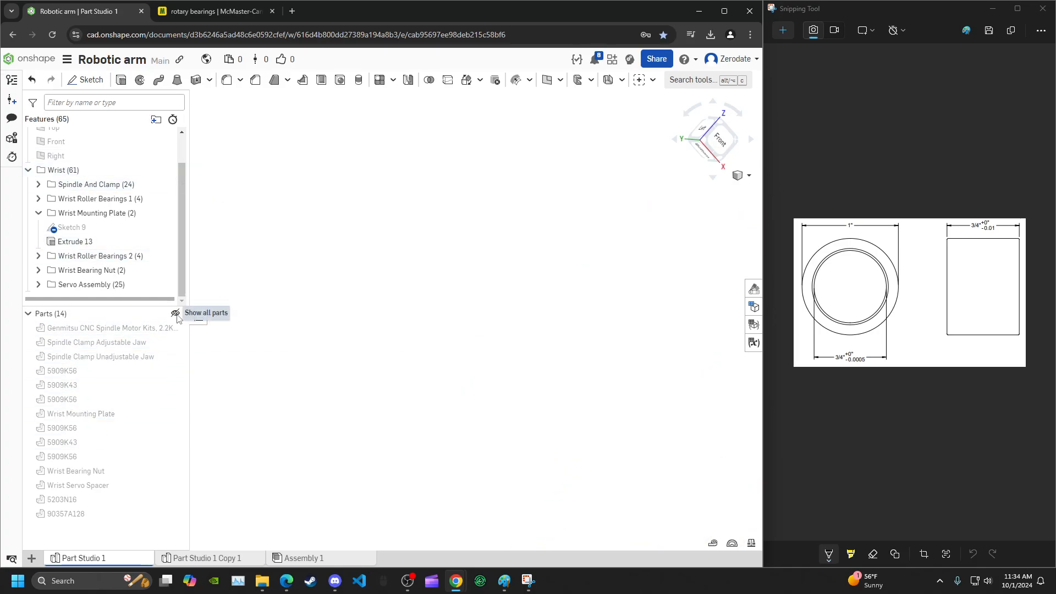
click(174, 313)
Examine the gap and bearing stack between the mounting plate and the spindle clamp from several angles, including straight from the Bottom.
mouse_move(435, 309)
right_down()
mouse_move(446, 295)
mouse_move(436, 330)
right_up()
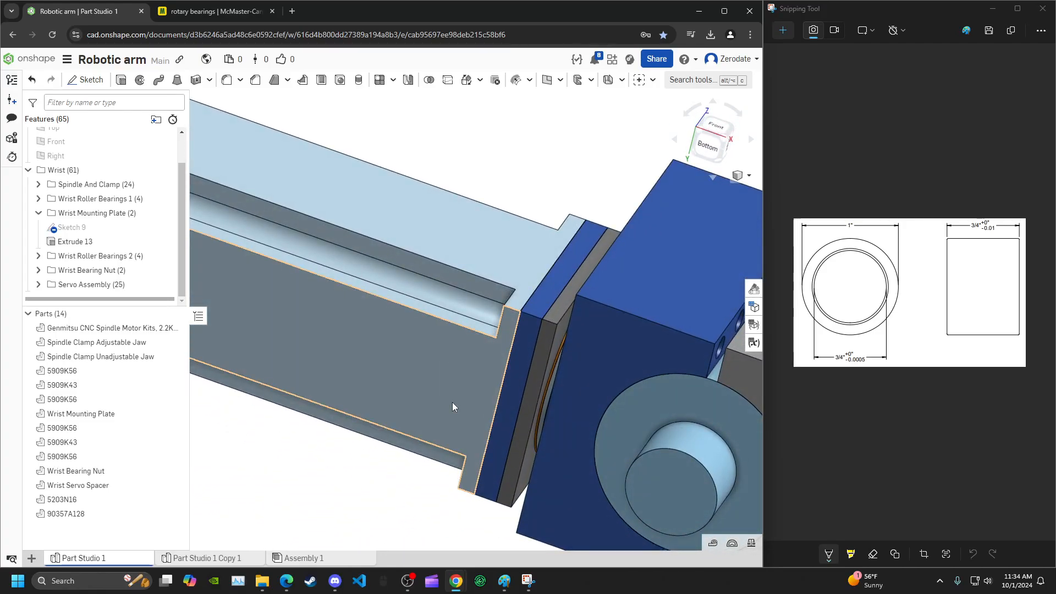
right_drag(615, 295, 568, 315)
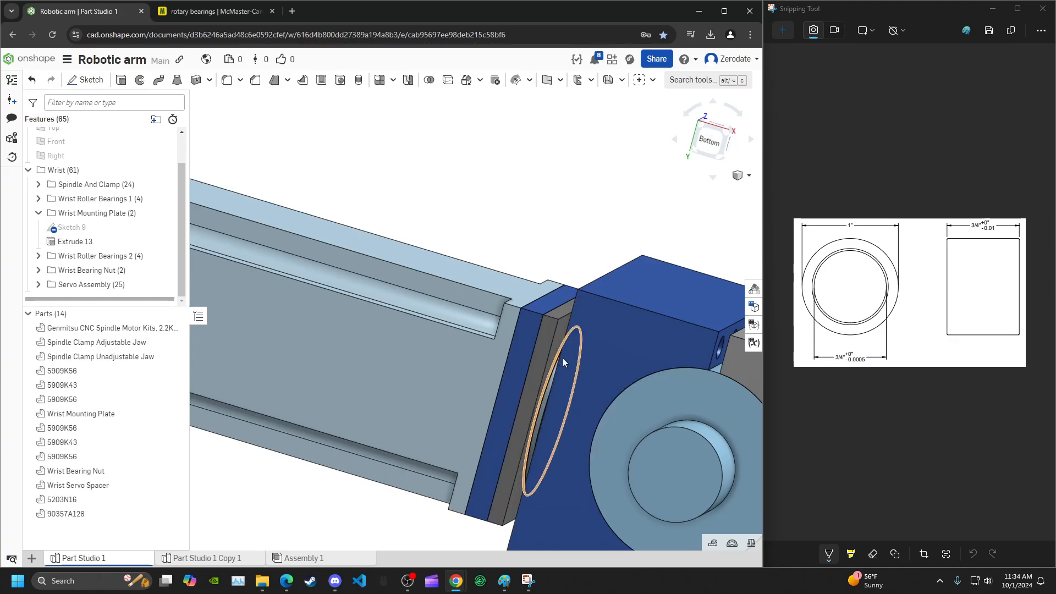
mouse_move(555, 356)
right_down()
mouse_move(558, 370)
mouse_move(549, 331)
mouse_move(562, 337)
mouse_move(553, 357)
right_up()
scroll(553, 346, up, 4)
scroll(548, 331, down, 4)
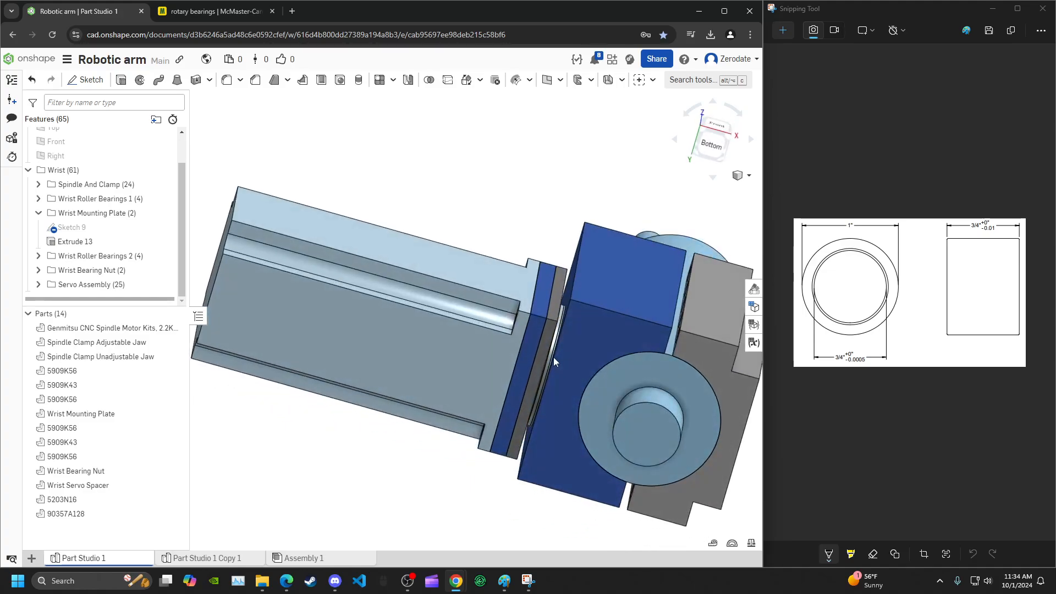
scroll(550, 363, up, 8)
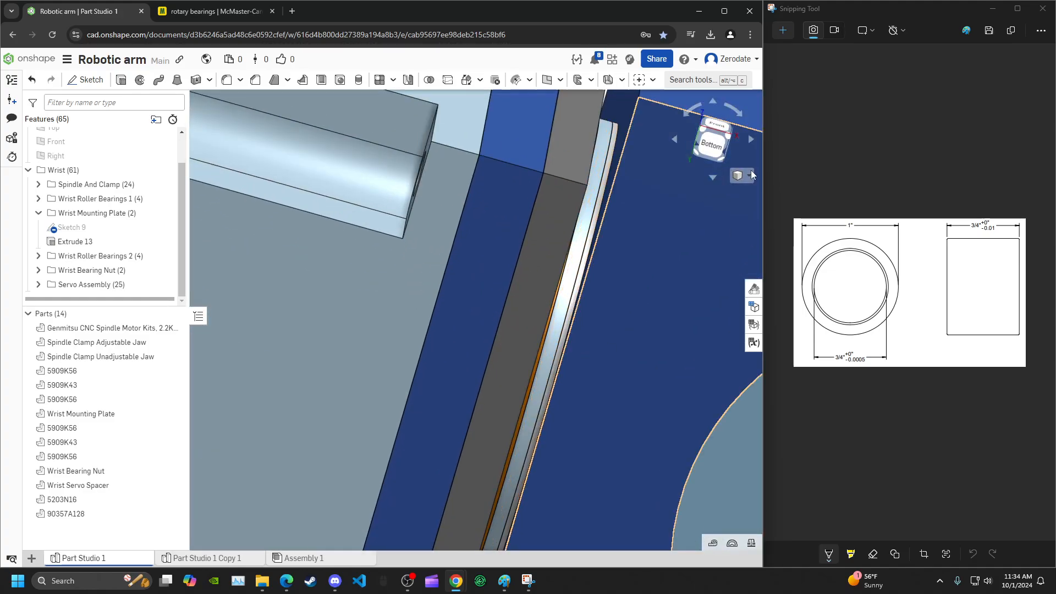
click(711, 144)
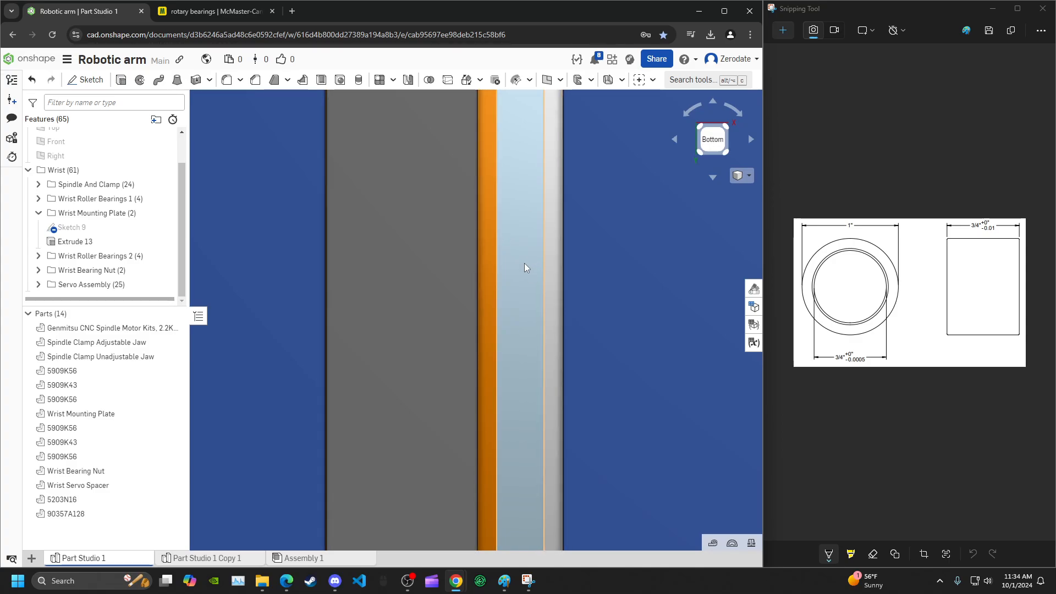
scroll(525, 258, down, 5)
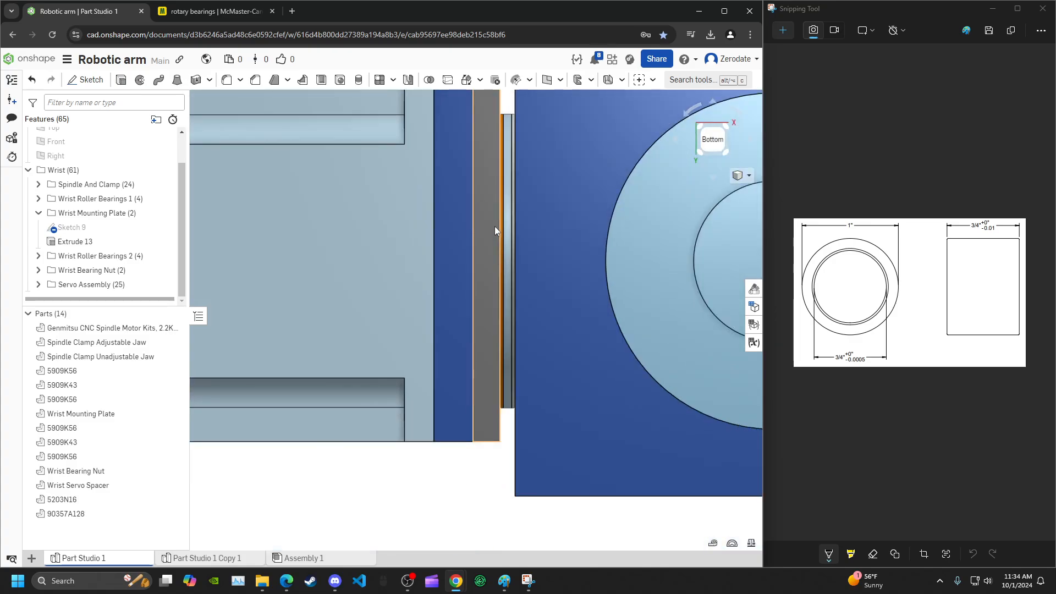
scroll(495, 226, down, 5)
right_drag(502, 322, 509, 380)
scroll(484, 383, down, 2)
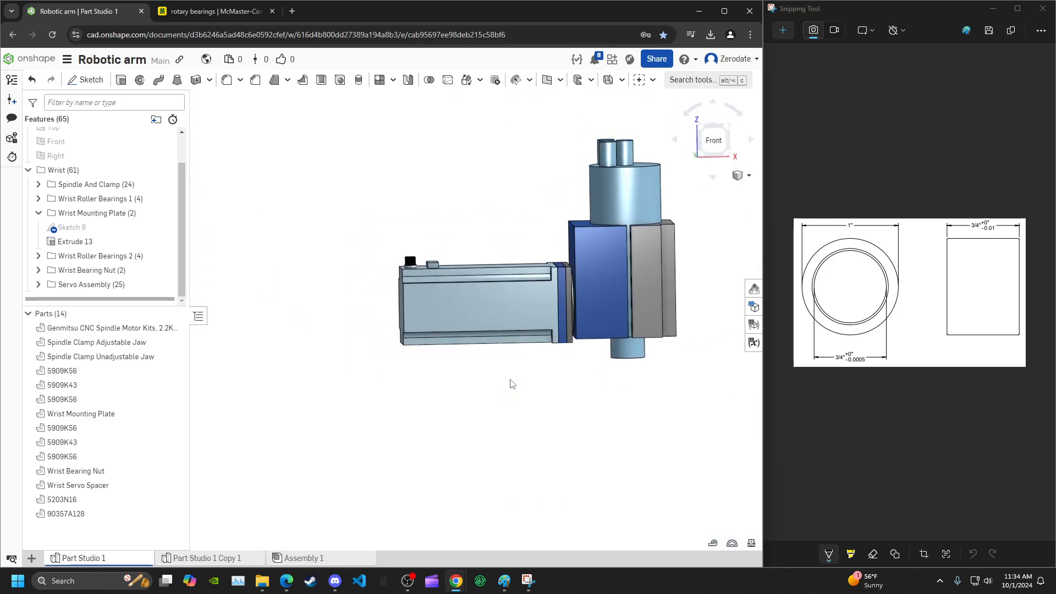
Examine the mounting plate between the motor and the spindle clamp from several angles around the front and left sides.
scroll(566, 291, up, 5)
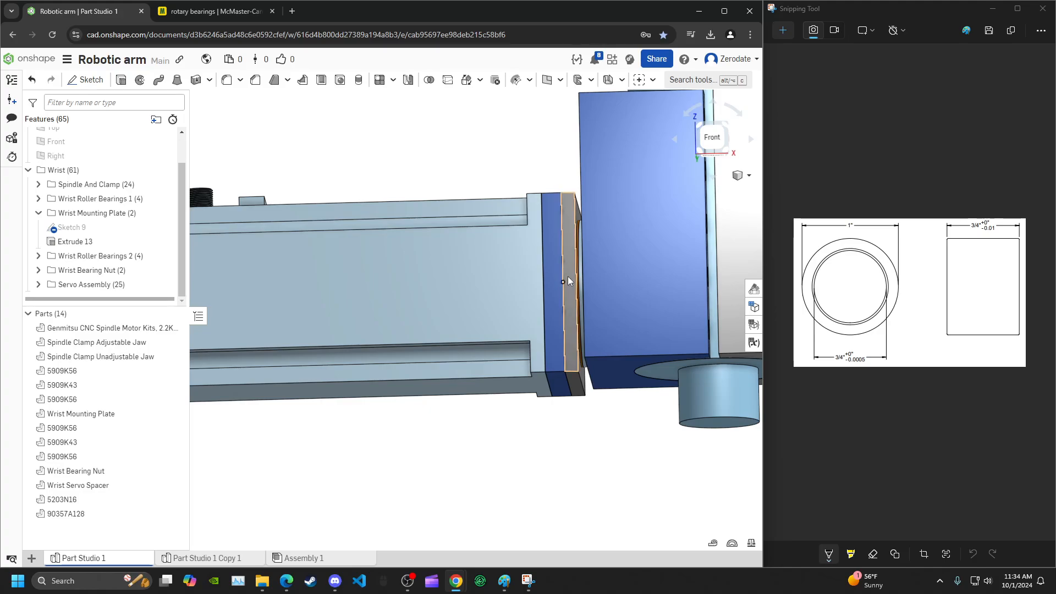
right_drag(559, 279, 575, 392)
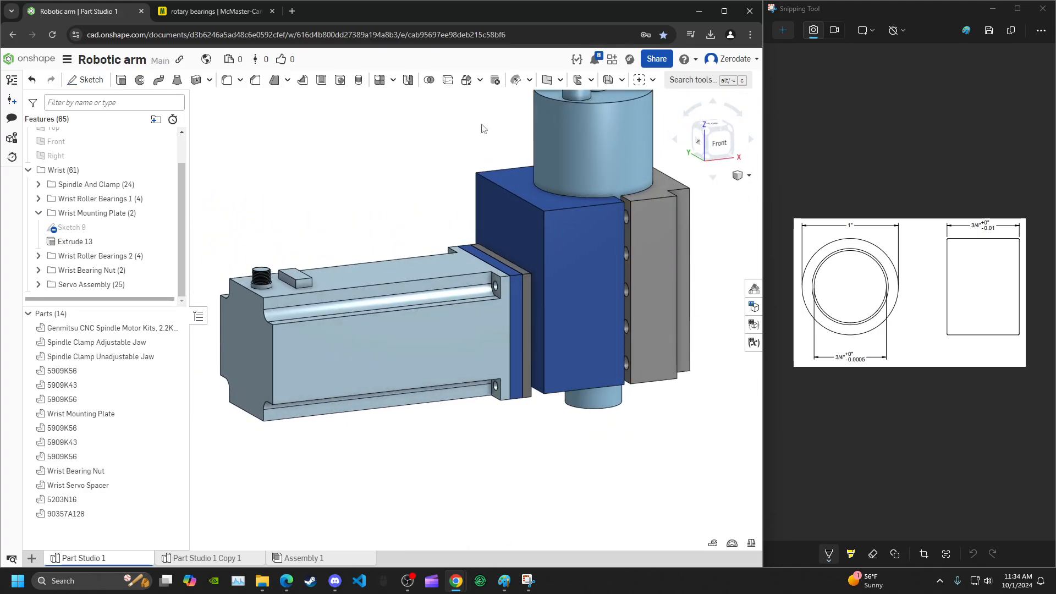
click(593, 61)
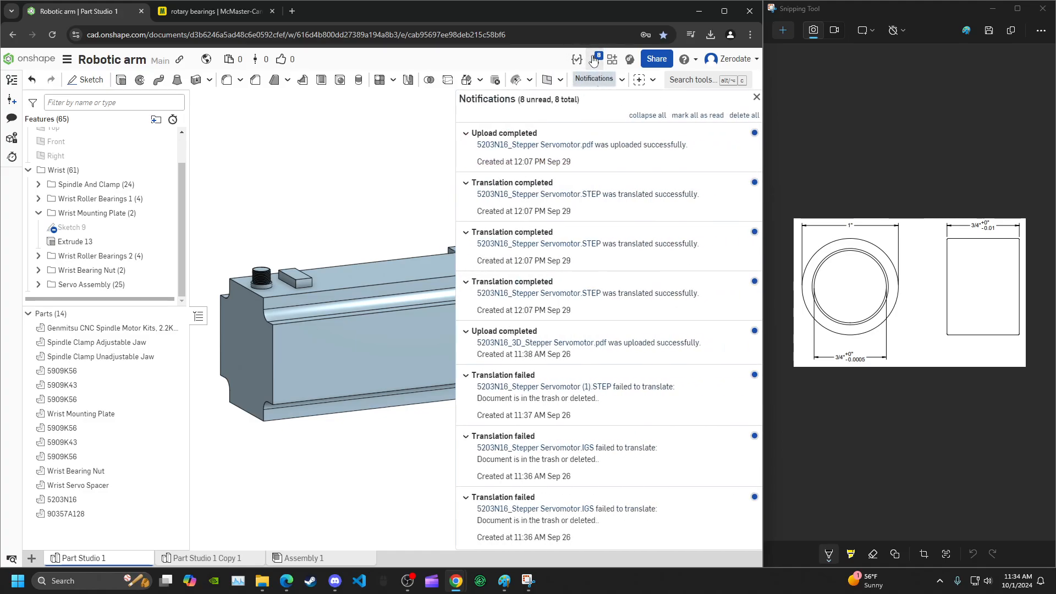
click(593, 61)
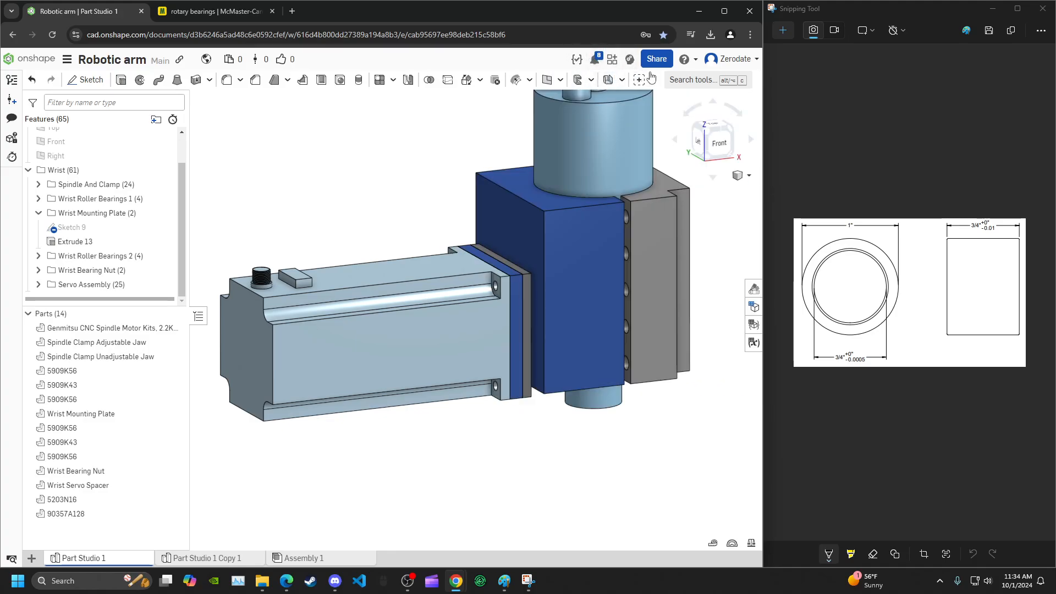
scroll(497, 217, down, 1)
middle_drag(497, 216, 545, 239)
middle_drag(549, 283, 443, 227)
click(38, 215)
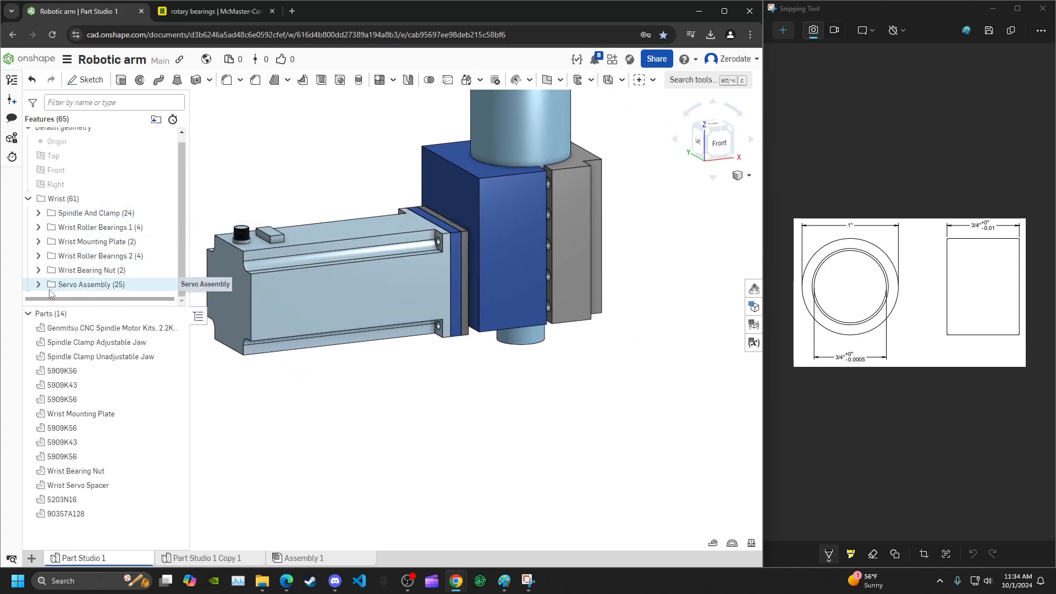
click(28, 198)
middle_drag(208, 279, 374, 355)
right_drag(374, 357, 423, 337)
middle_drag(308, 319, 195, 318)
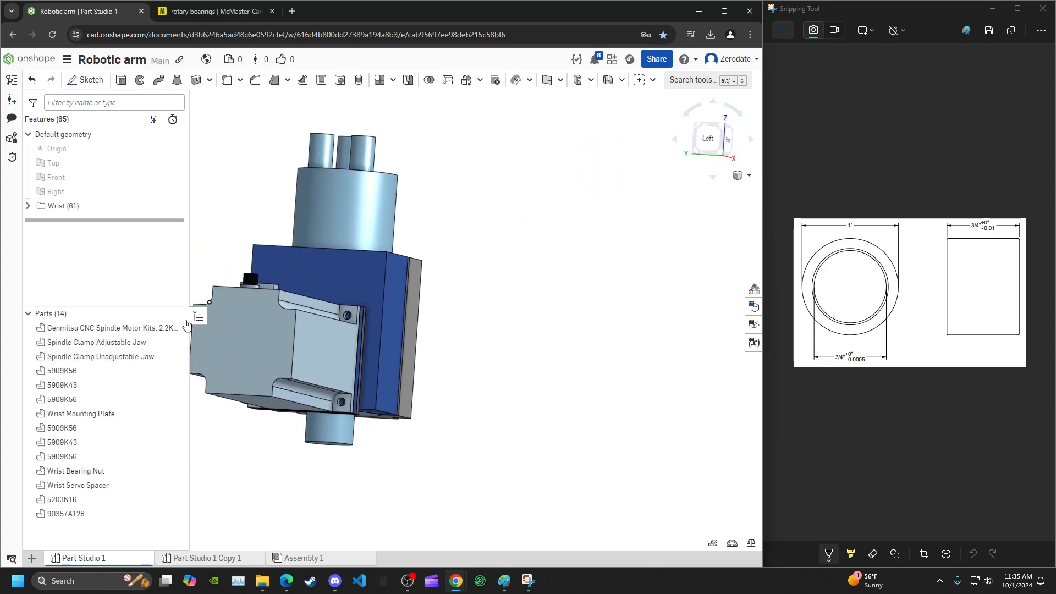
middle_drag(309, 372, 331, 354)
right_drag(331, 354, 647, 176)
click(708, 153)
mouse_move(388, 379)
right_down()
mouse_move(424, 388)
mouse_move(401, 373)
right_up()
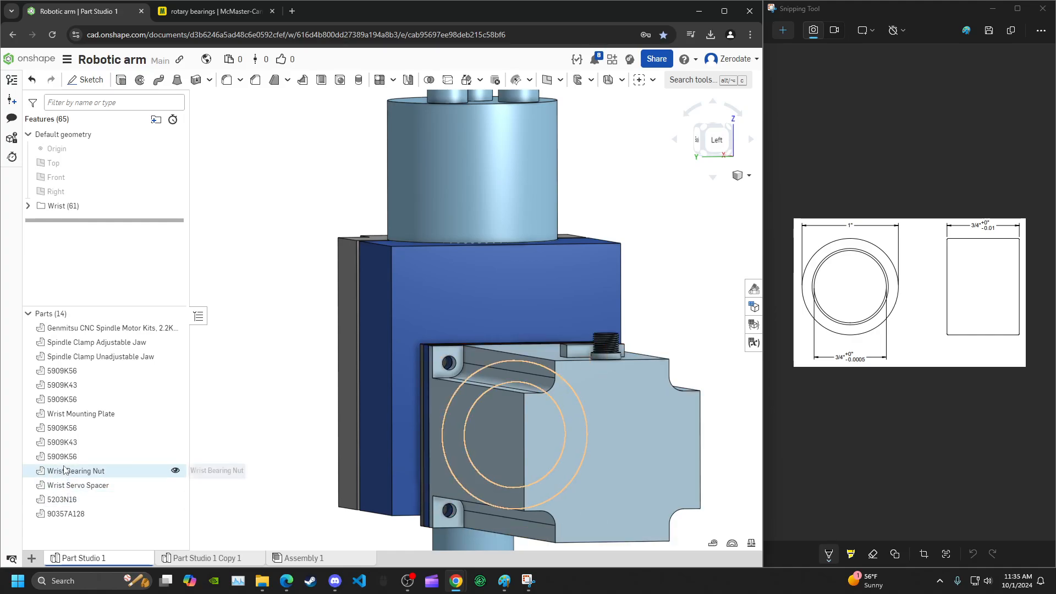
Hide all parts except the Wrist Mounting Plate and view it straight from the Left.
right_click(150, 413)
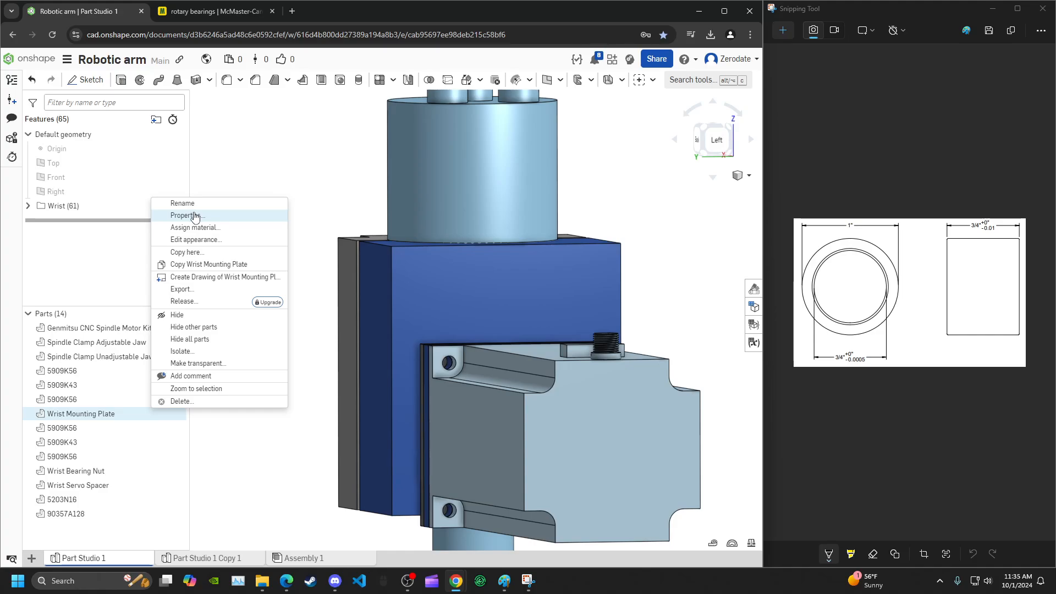
click(220, 328)
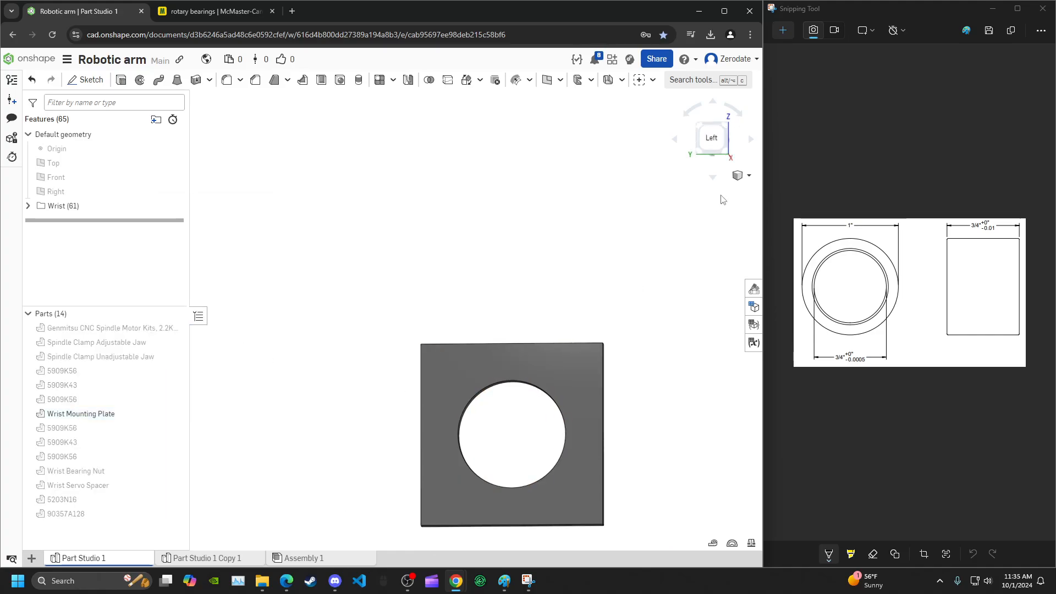
click(706, 140)
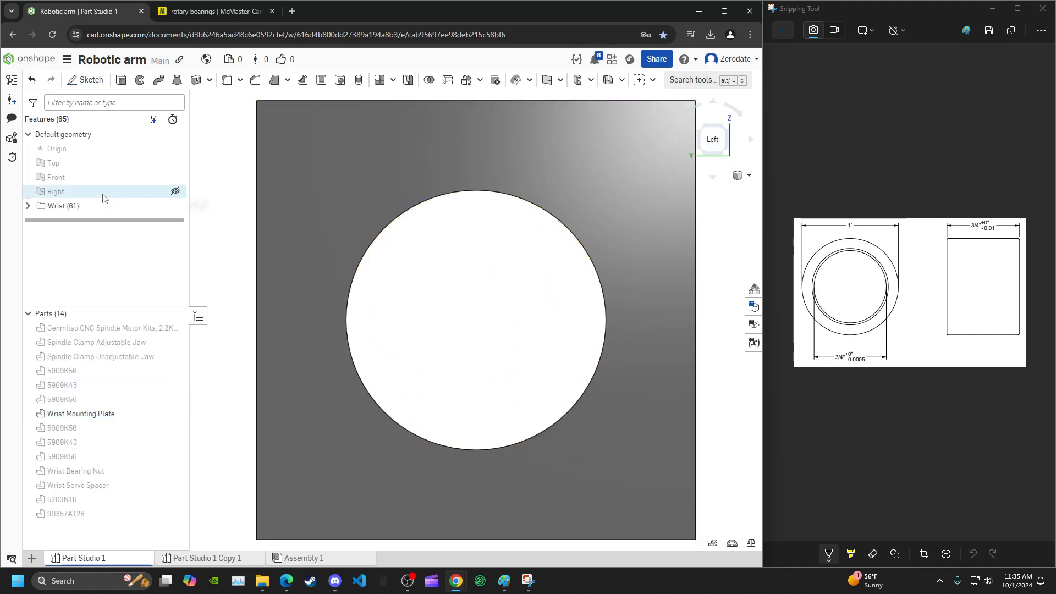
Edit Sketch 9 of the Wrist Mounting Plate and draw a 2 in vertical line upward from the square's upper-left corner.
click(30, 206)
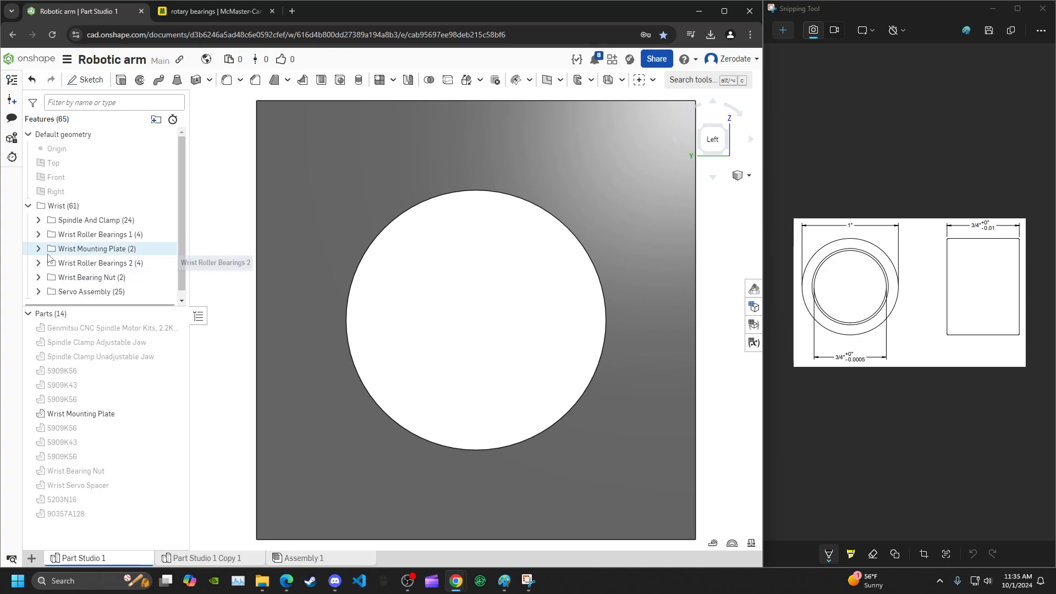
click(39, 249)
click(28, 134)
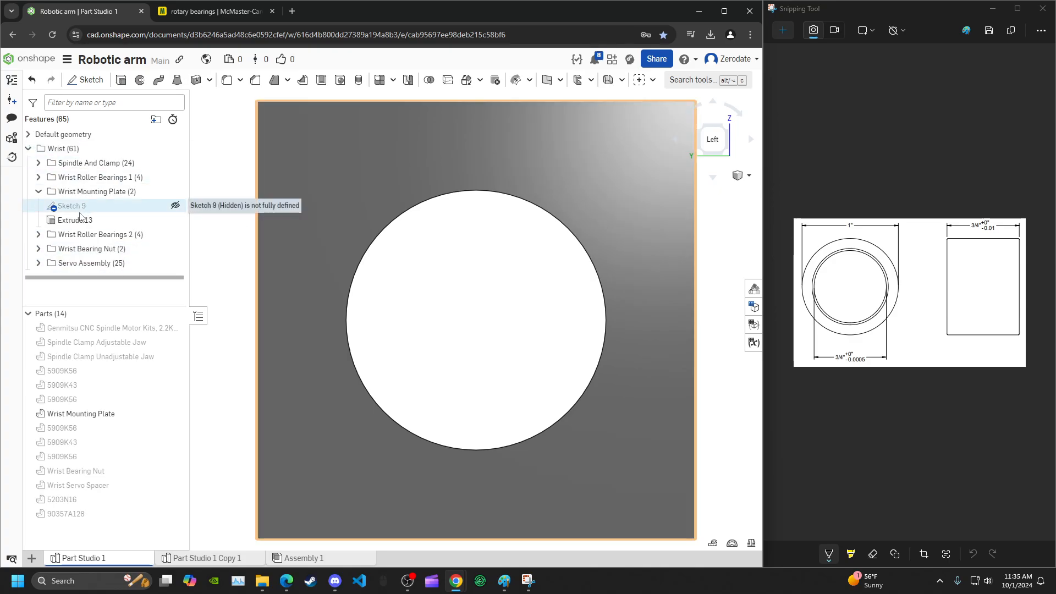
click(55, 206)
middle_drag(450, 168, 467, 443)
scroll(467, 444, up, 1)
scroll(464, 439, down, 1)
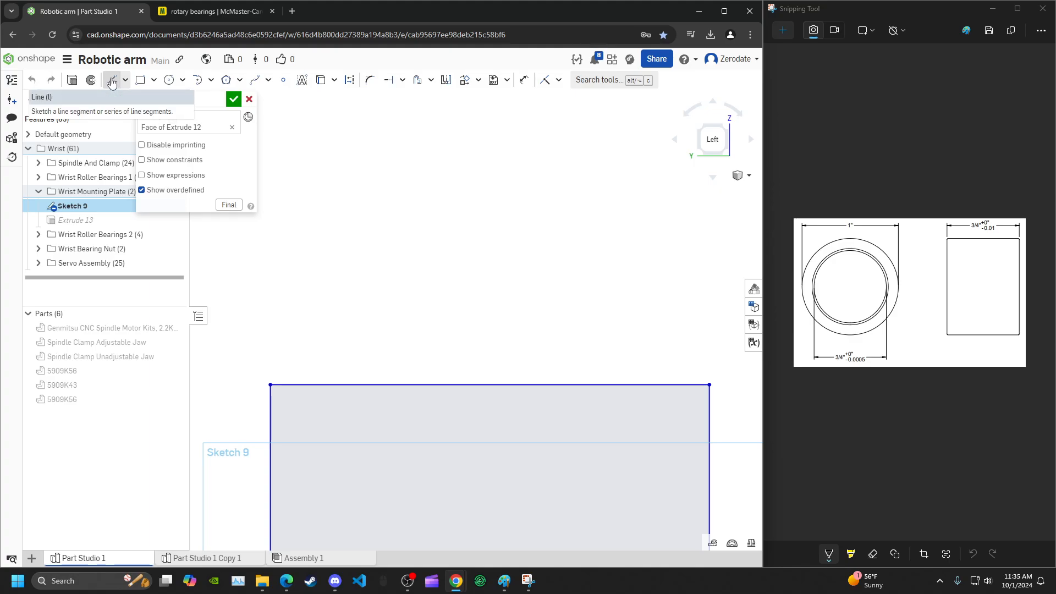
click(112, 82)
click(270, 384)
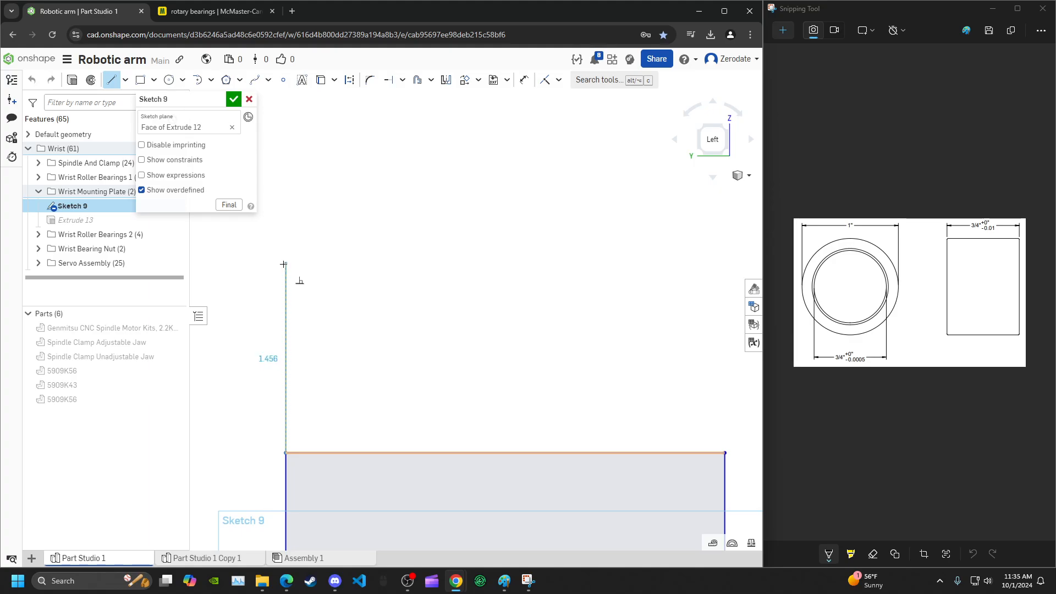
click(284, 264)
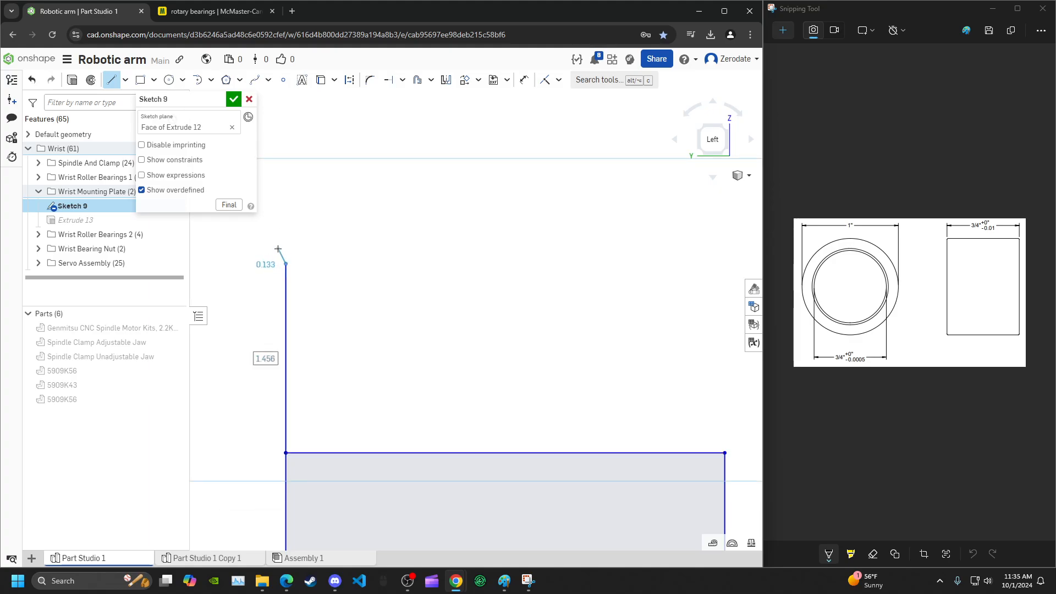
text(2)
key(Return)
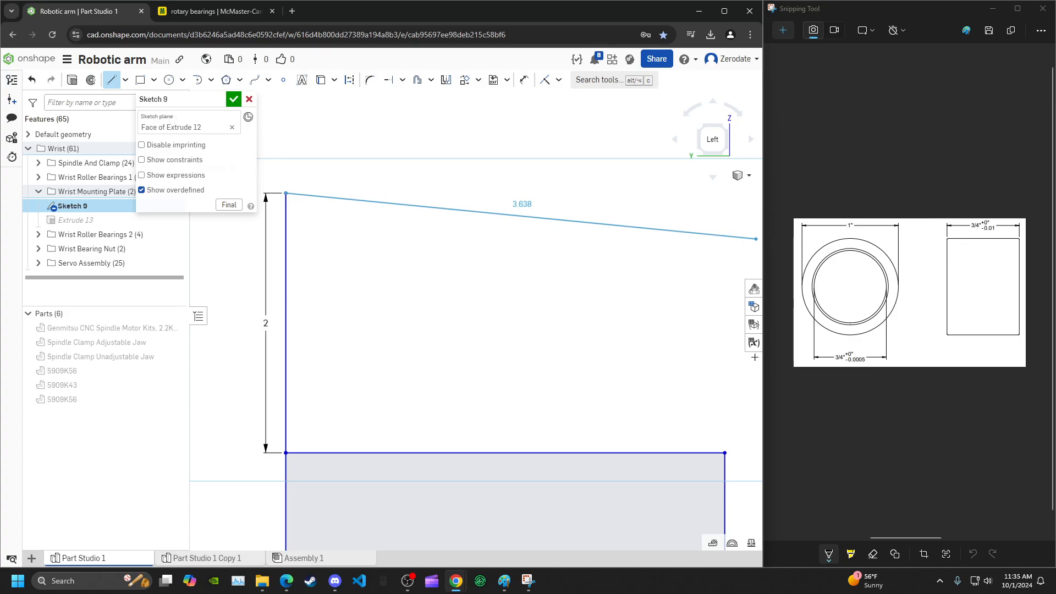
Close the rectangle above the square with a full-width horizontal line and a vertical line to the upper-right corner, then accept the sketch.
scroll(484, 285, down, 3)
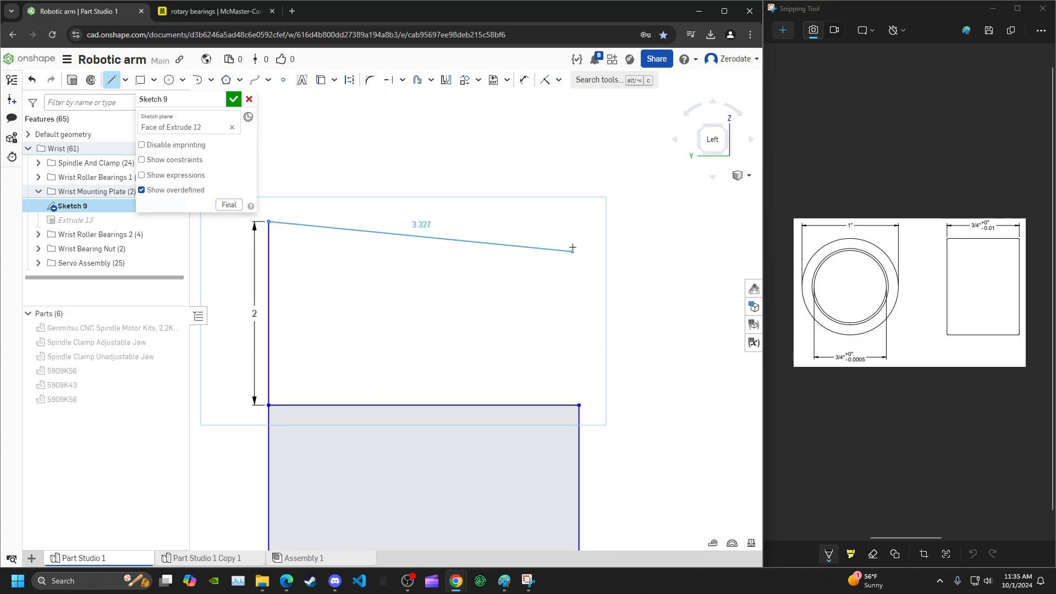
click(579, 221)
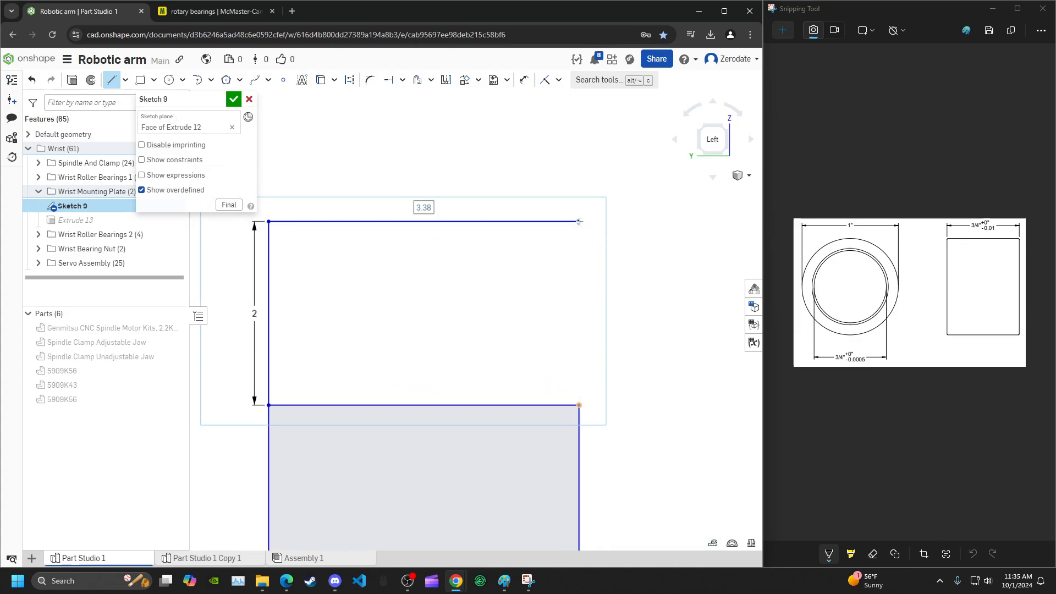
click(573, 398)
key(Escape)
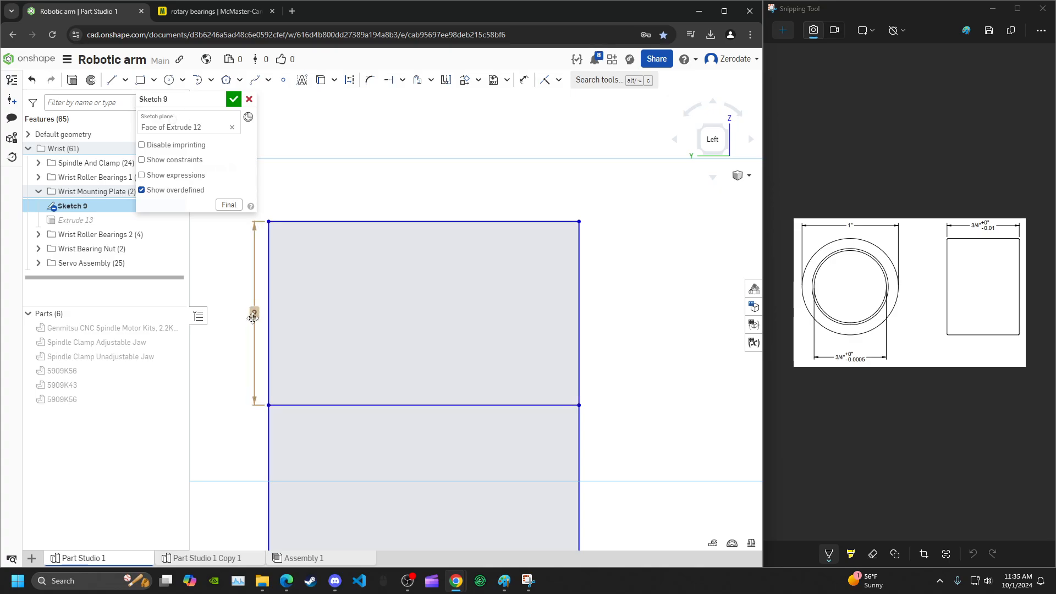
click(231, 103)
Edit Extrude 13 to include the new rectangular Sketch 9 region above the bearing square, extending the plate upward.
double_click(77, 220)
right_drag(423, 290, 459, 243)
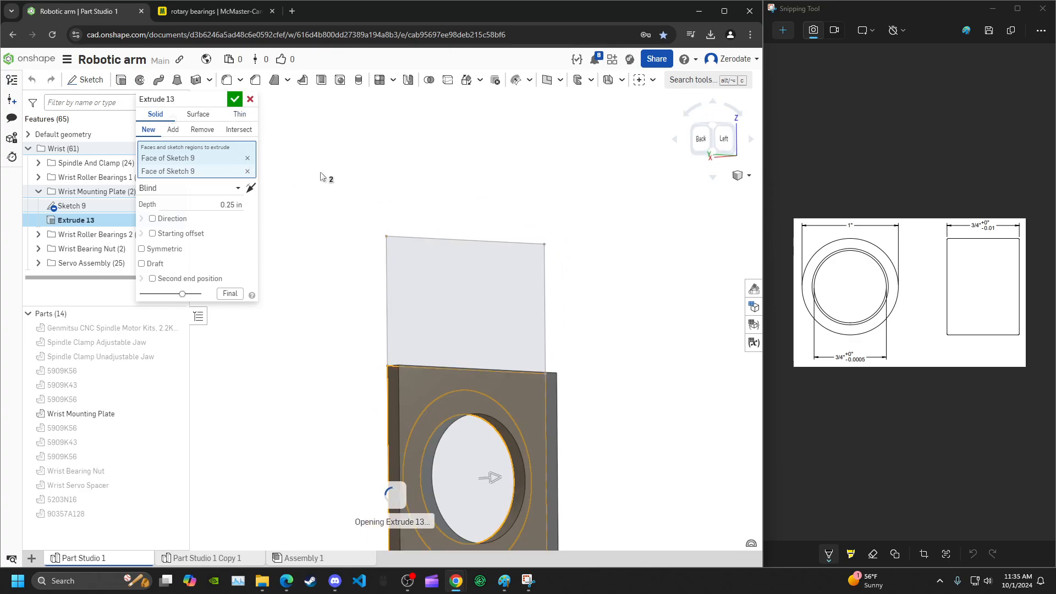
right_drag(365, 226, 459, 286)
click(455, 285)
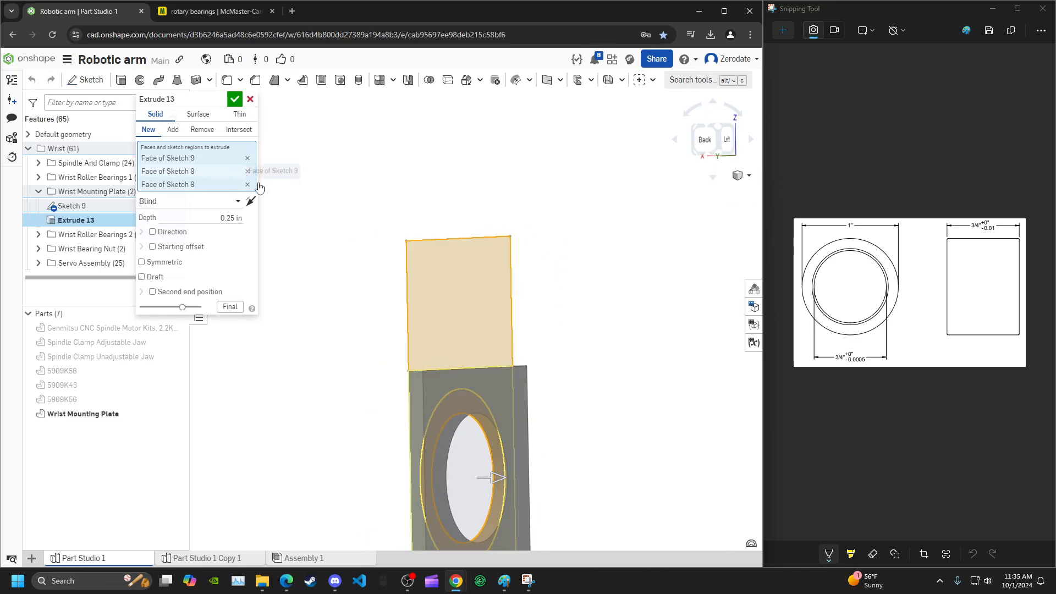
middle_drag(430, 273, 356, 181)
right_drag(412, 235, 385, 250)
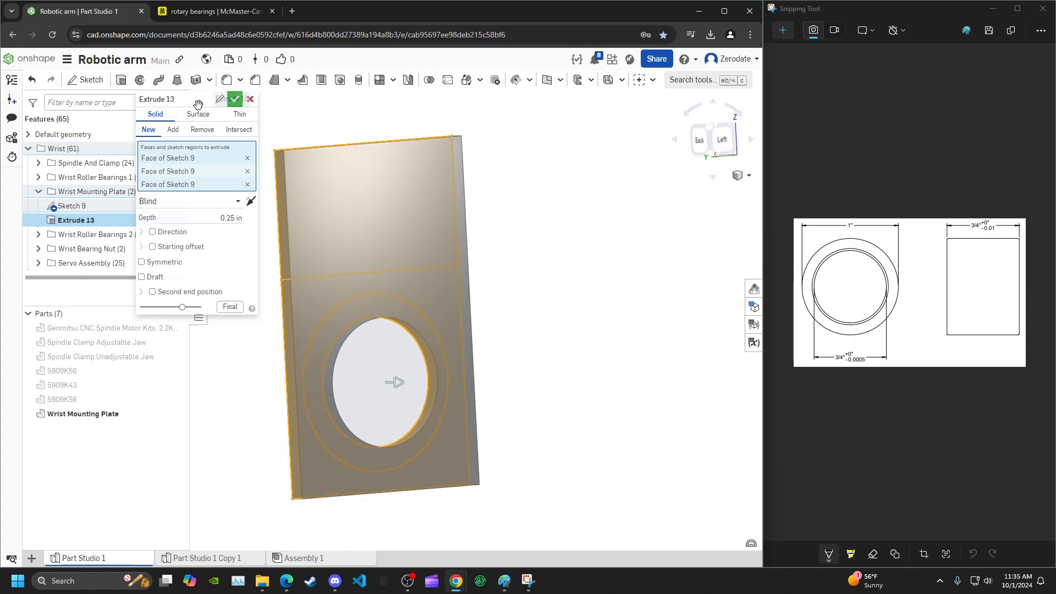
click(235, 99)
scroll(257, 233, down, 3)
right_drag(280, 228, 298, 223)
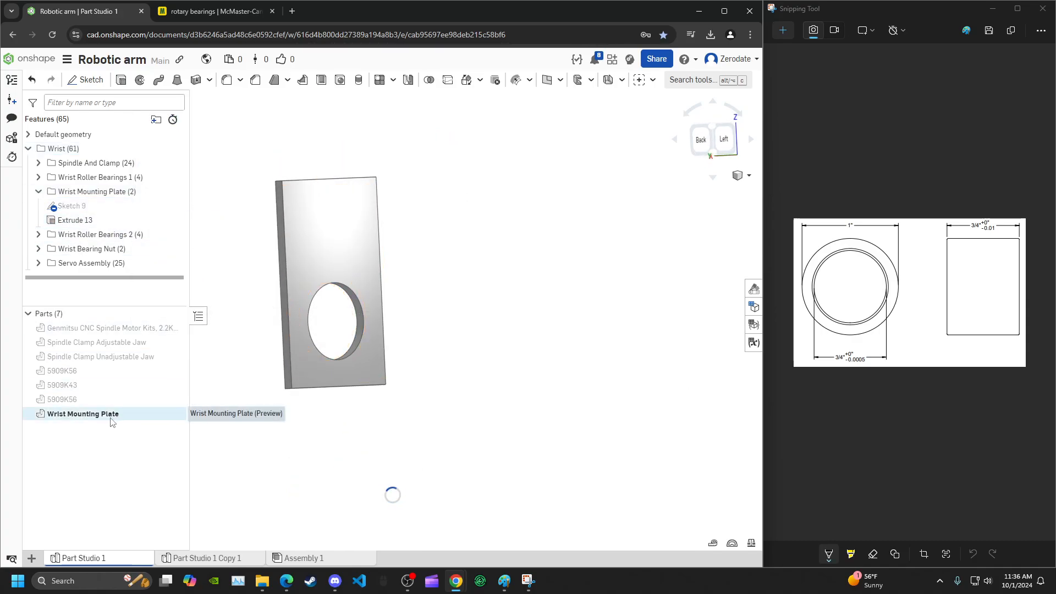
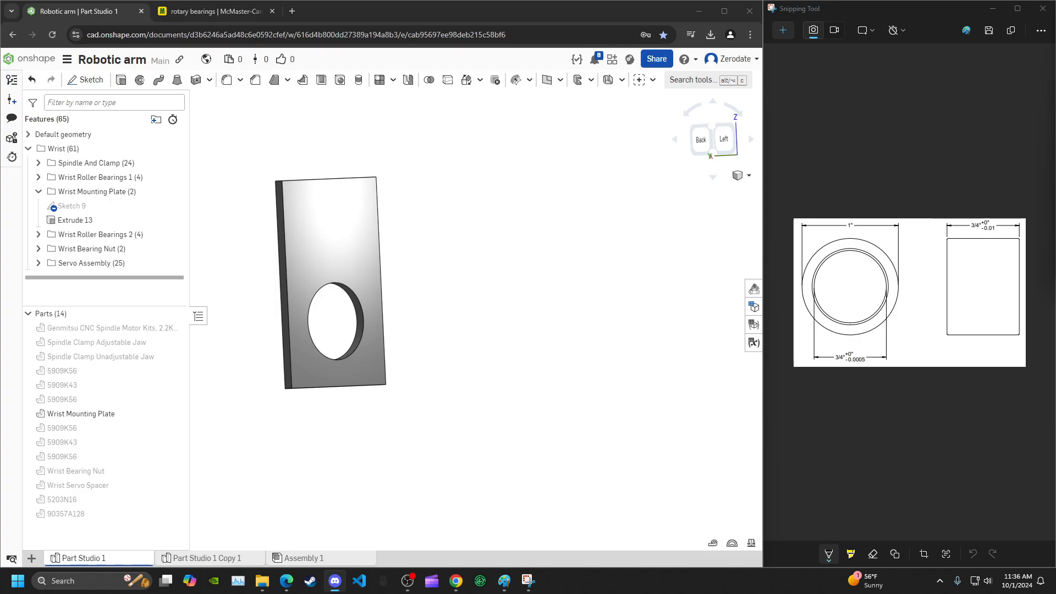
Maximize the browser window, show the 5203N16 motor next to the mounting plate and view both straight from the Back.
click(725, 11)
right_drag(570, 238, 575, 264)
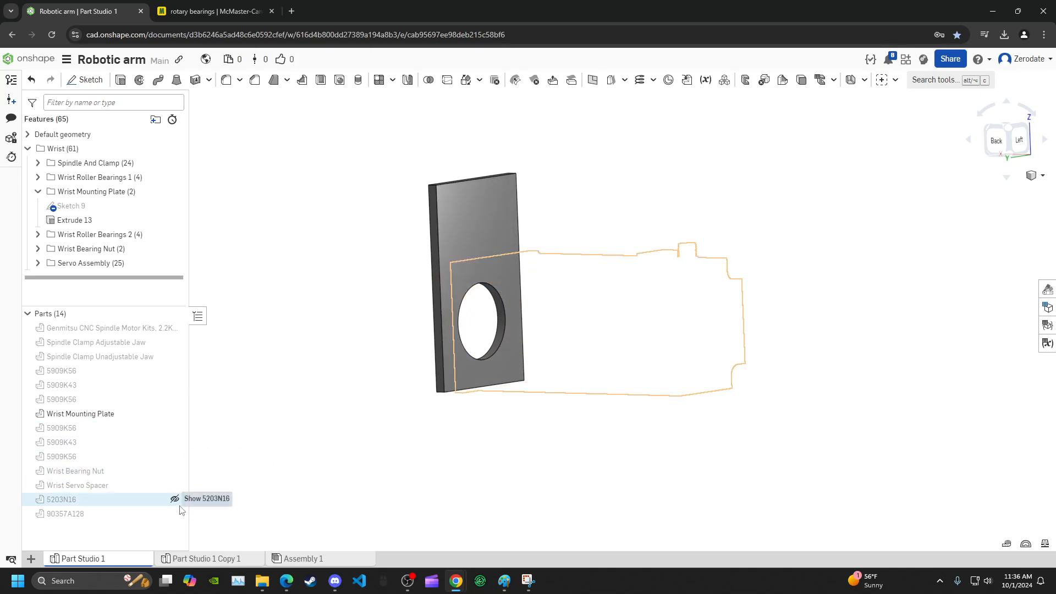
click(179, 505)
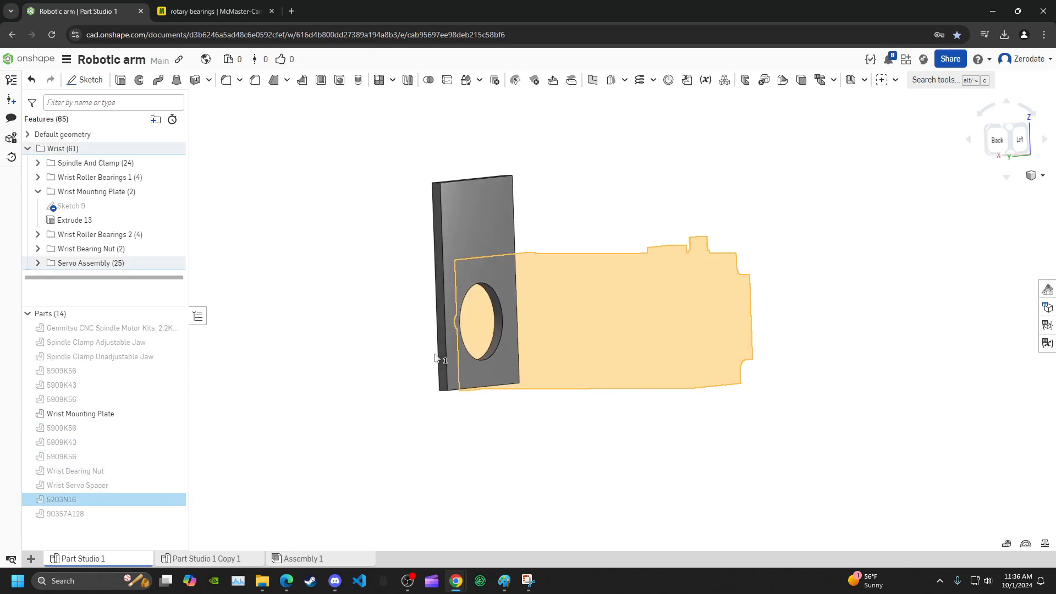
right_drag(435, 358, 462, 367)
click(286, 504)
click(176, 500)
right_drag(300, 461, 337, 425)
scroll(494, 242, up, 1)
middle_drag(494, 247, 425, 324)
right_drag(424, 325, 454, 314)
click(1011, 139)
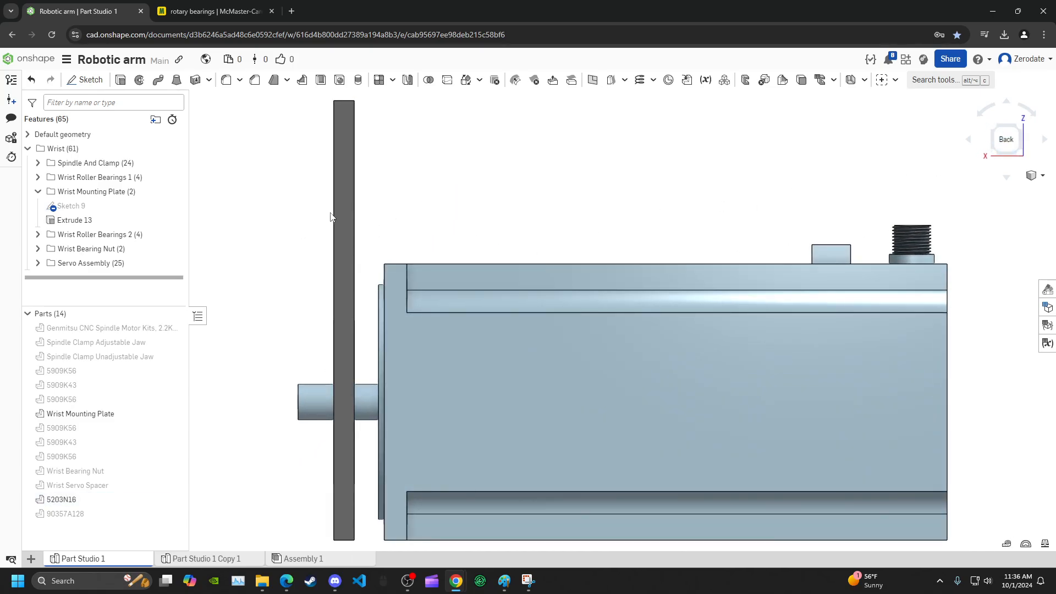
Start a sketch on the mounting plate's narrow side face and draw concentric circles of 1 in and 2 in diameter above the motor.
click(346, 212)
click(83, 80)
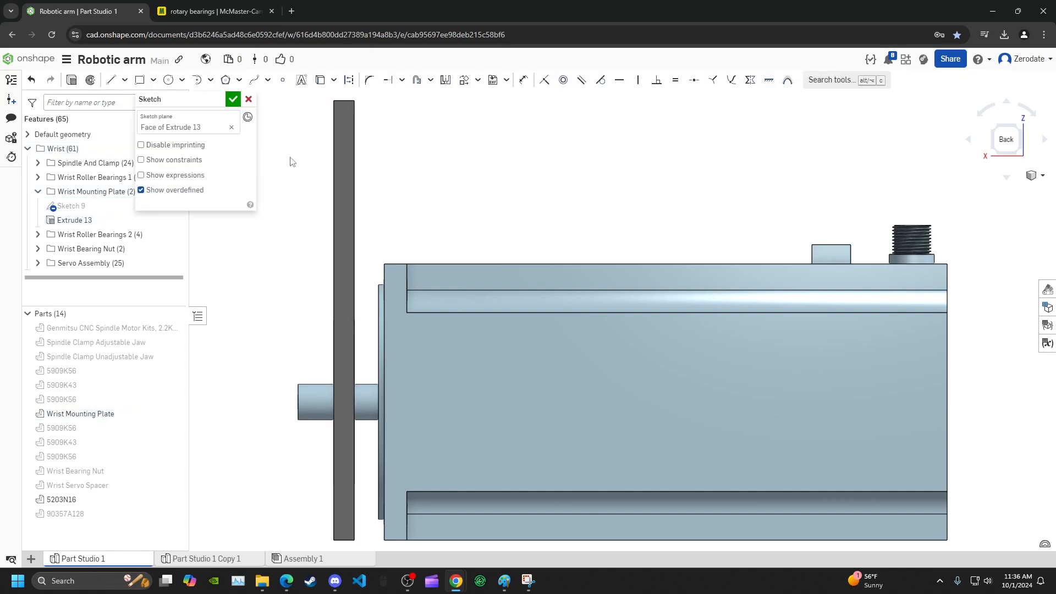
click(170, 81)
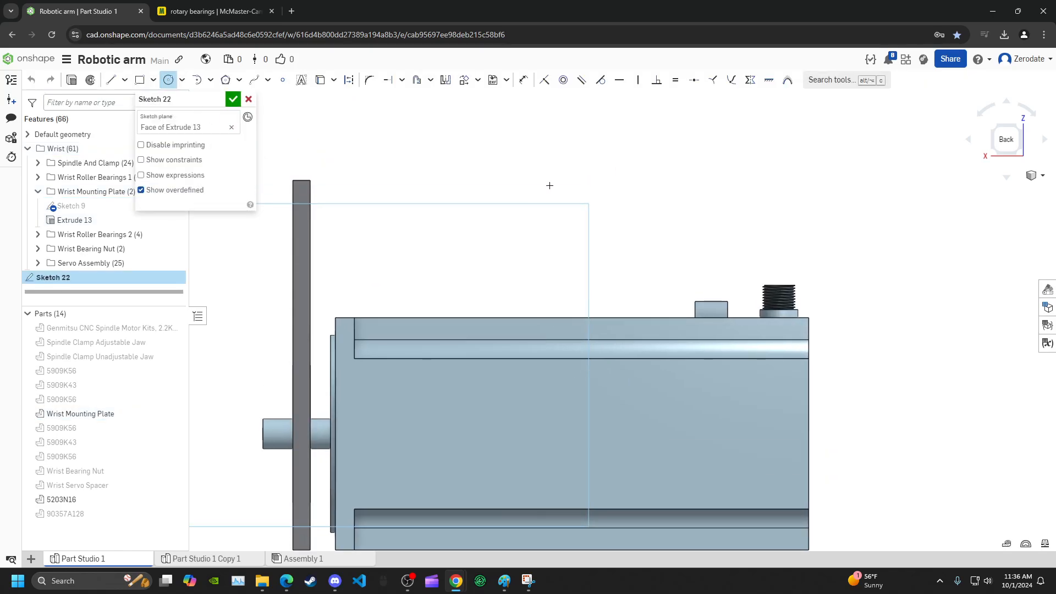
click(571, 228)
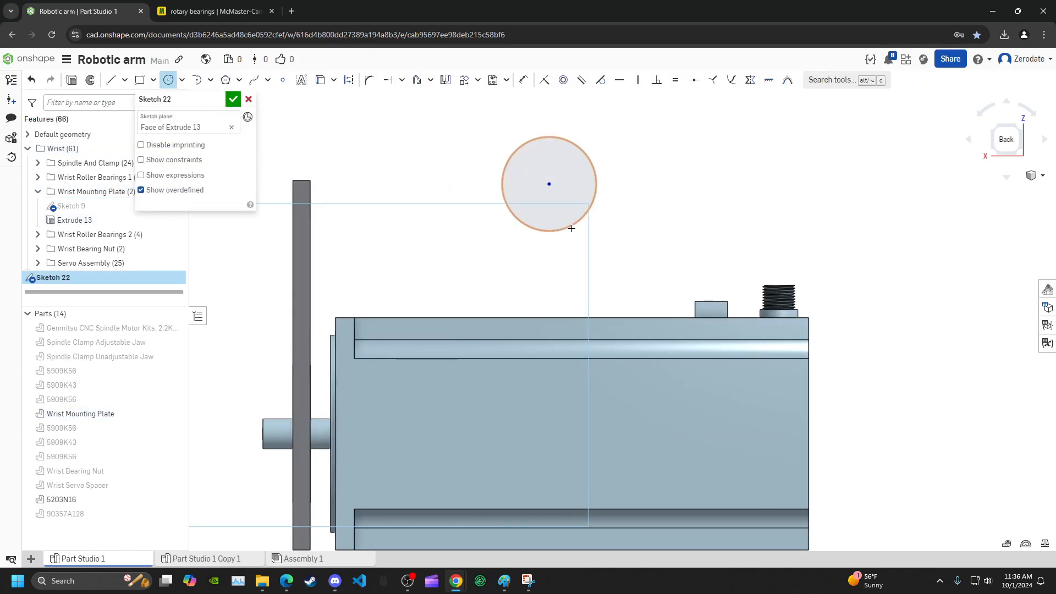
click(549, 184)
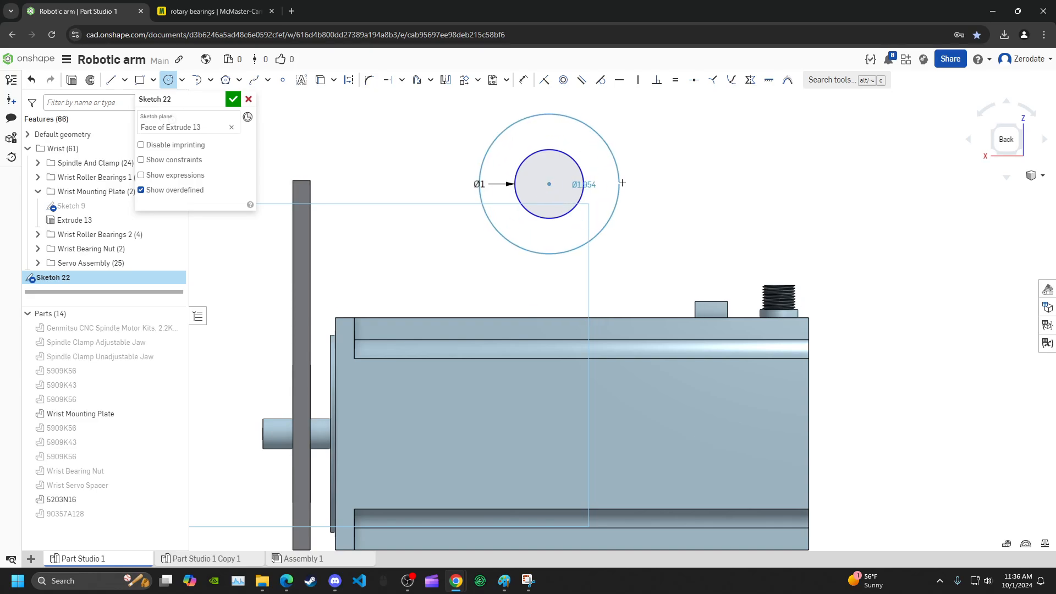
text(2)
key(Return)
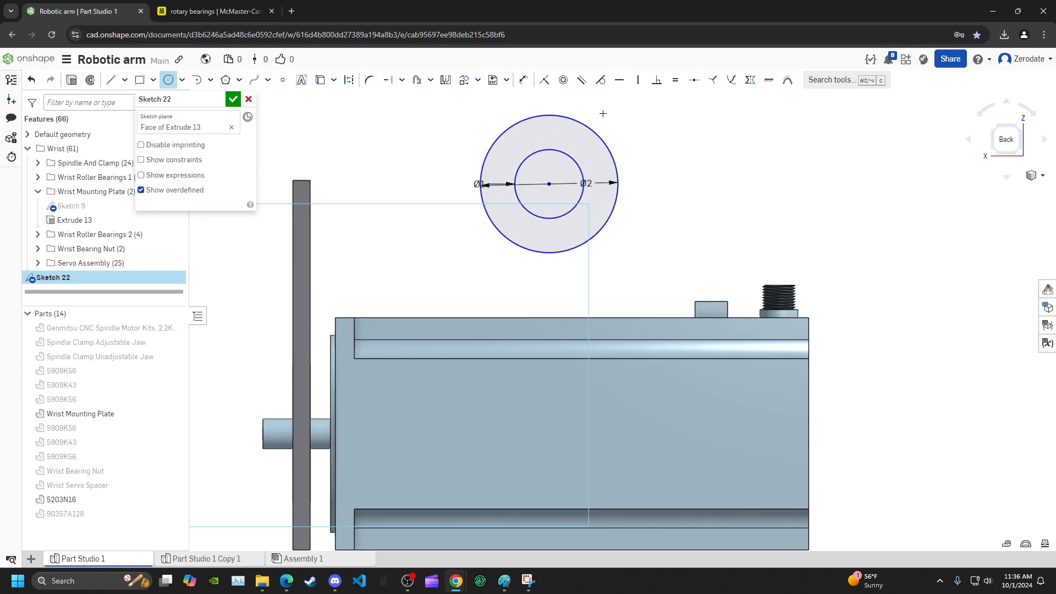
Draw a third concentric circle of 1.5 in diameter between the other two and delete its diameter dimension.
click(548, 183)
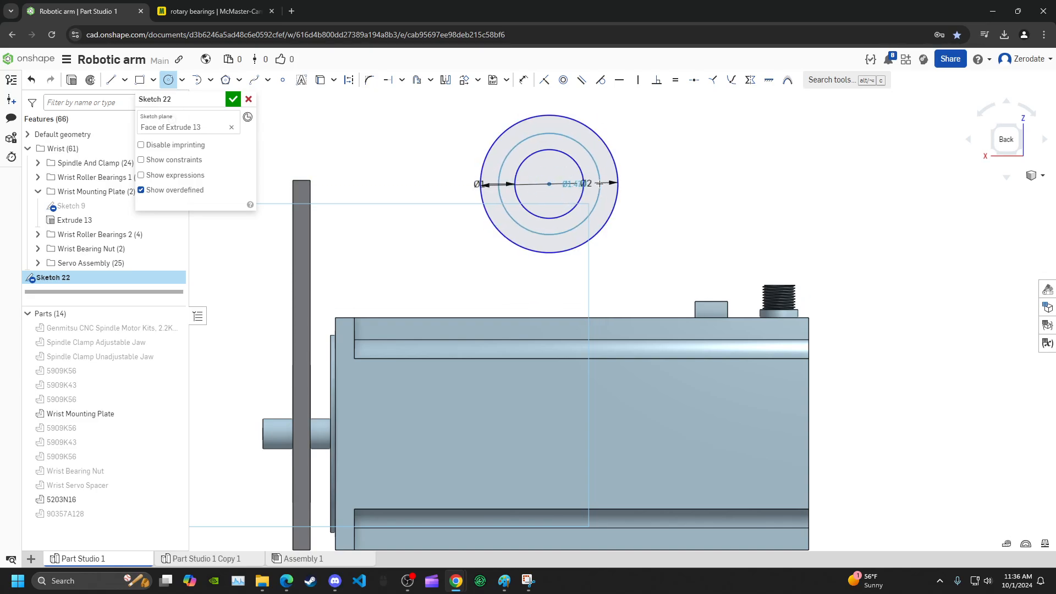
text(1.5)
key(Return)
scroll(604, 242, up, 2)
key(Escape)
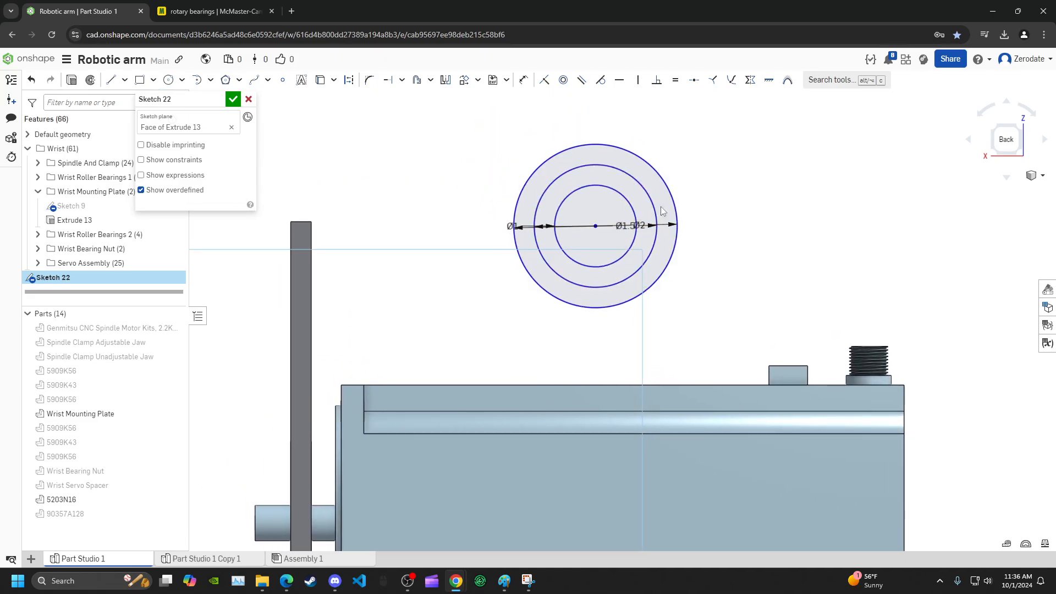
click(629, 226)
key(Delete)
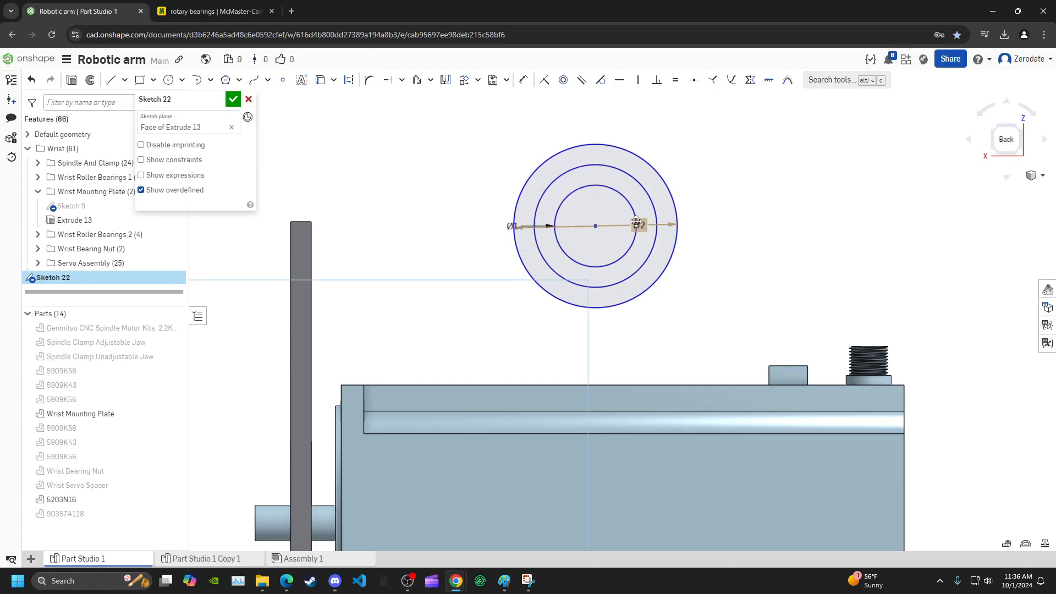
Clear the remaining diameter dimensions, copy the three concentric circles, and discard Sketch 22.
key(Delete)
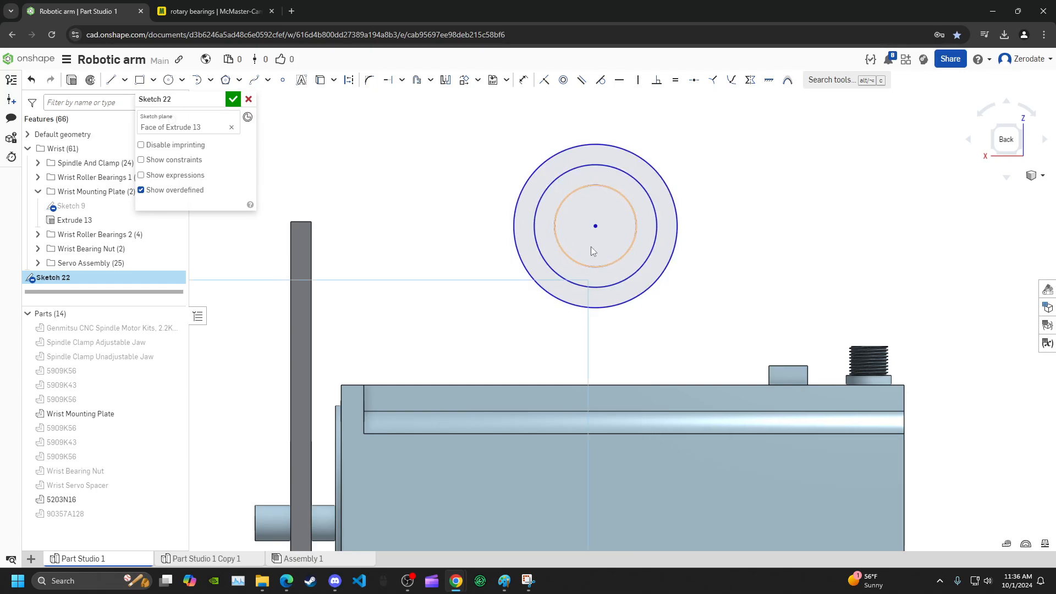
drag(741, 160, 618, 233)
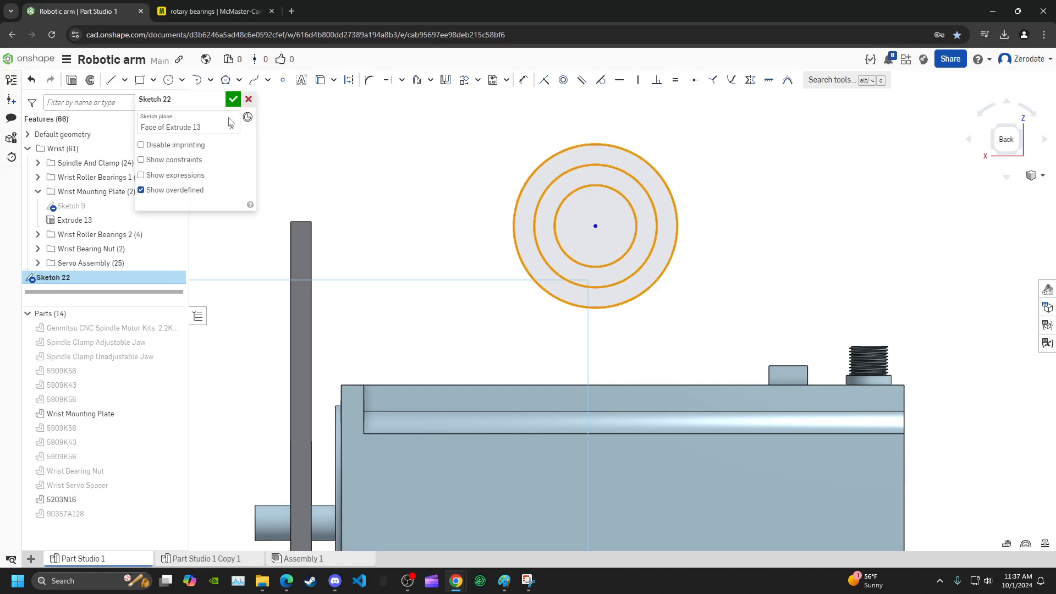
click(248, 99)
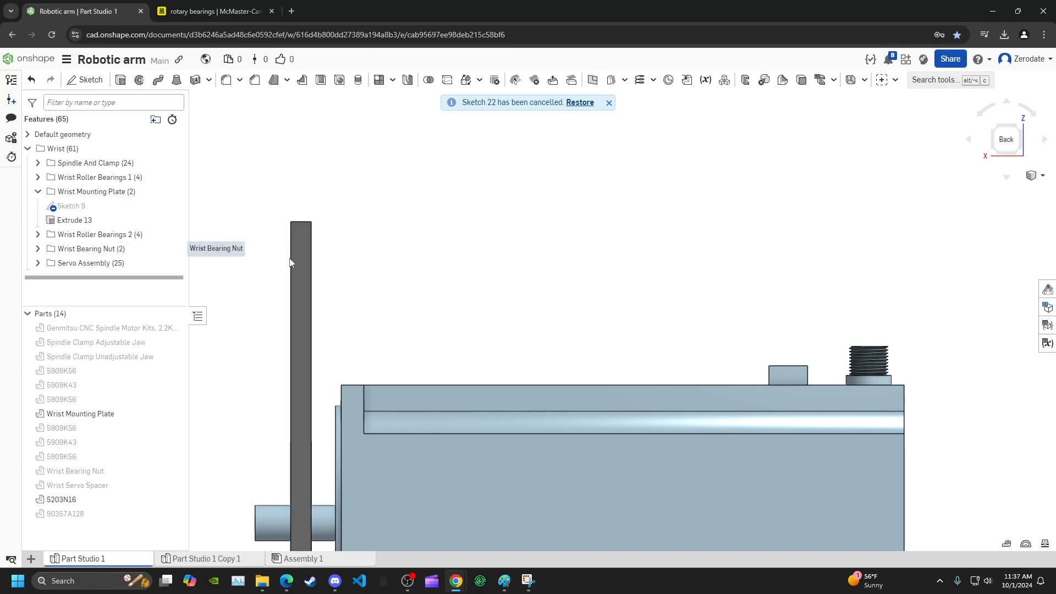
Edit Extrude 13 to exclude the upper rectangular region of Sketch 9, shortening the mounting plate.
scroll(324, 258, up, 1)
middle_drag(353, 251, 422, 213)
double_click(71, 208)
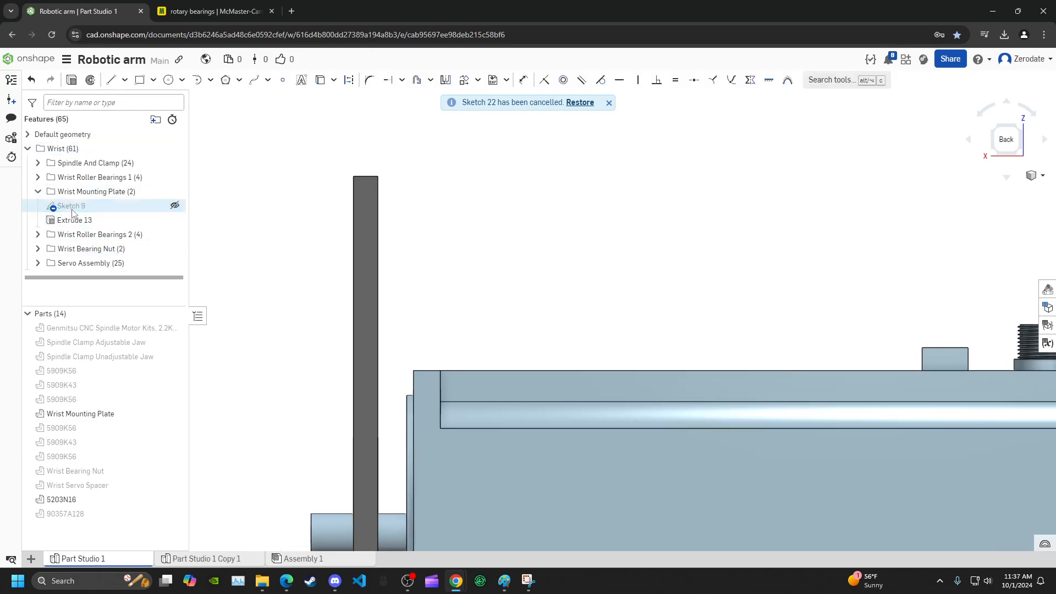
click(237, 101)
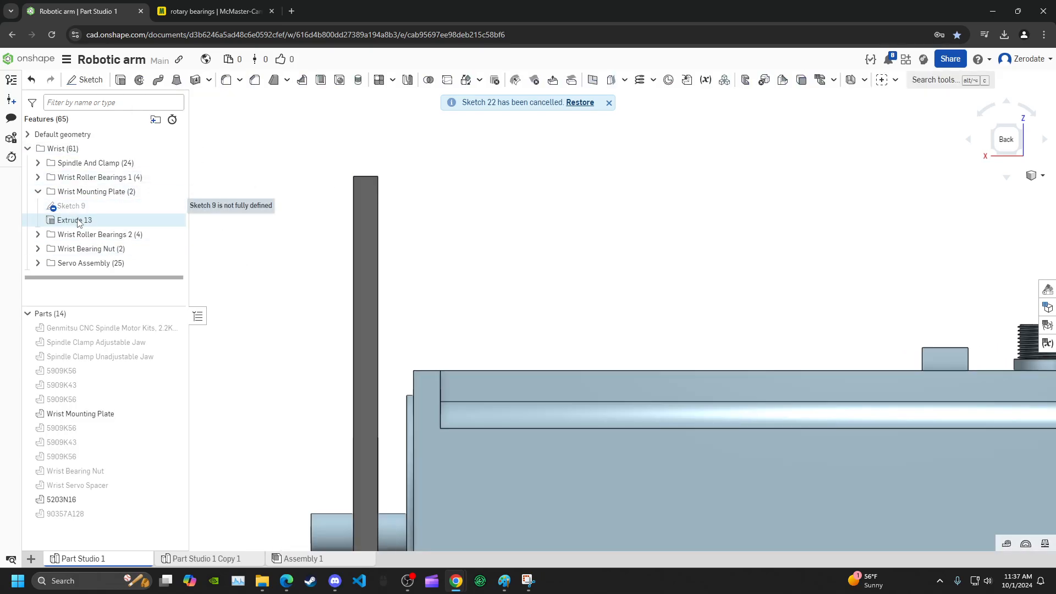
double_click(76, 220)
click(418, 291)
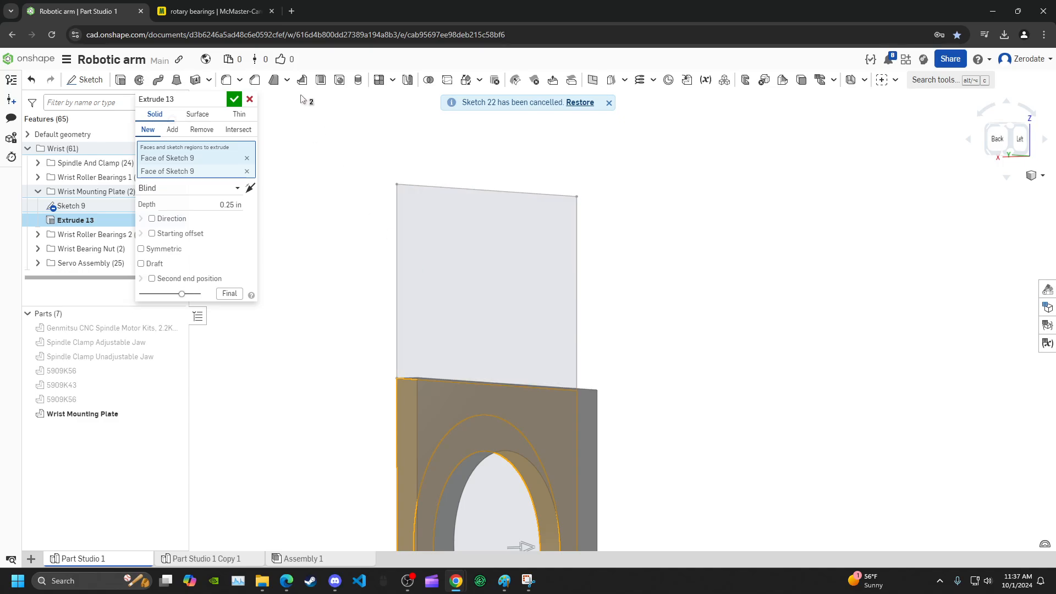
click(235, 100)
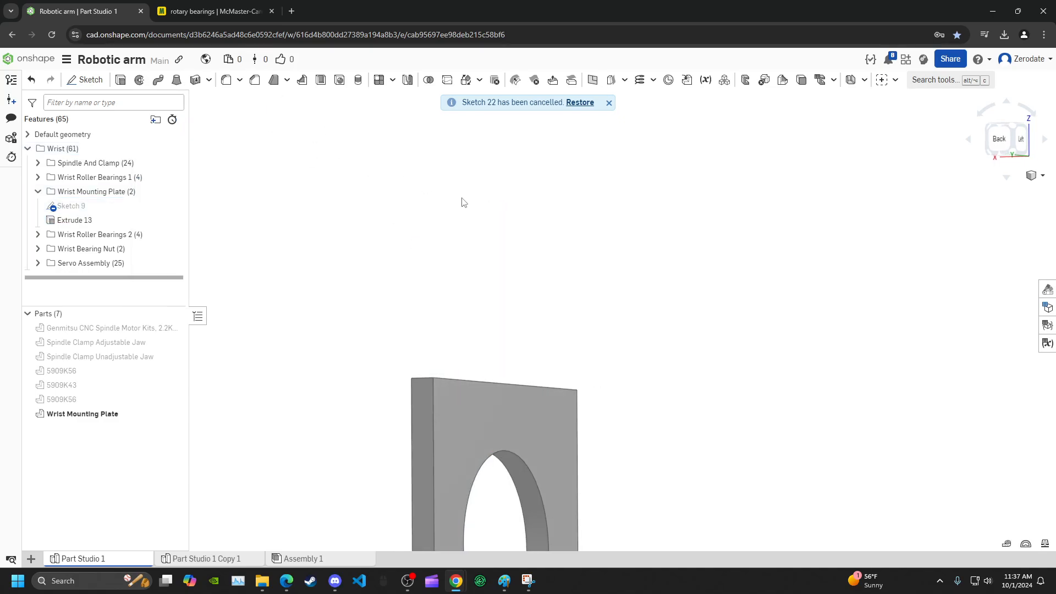
Start a new sketch on the mounting plate's narrow side face and paste the three concentric circles above the motor.
click(1002, 140)
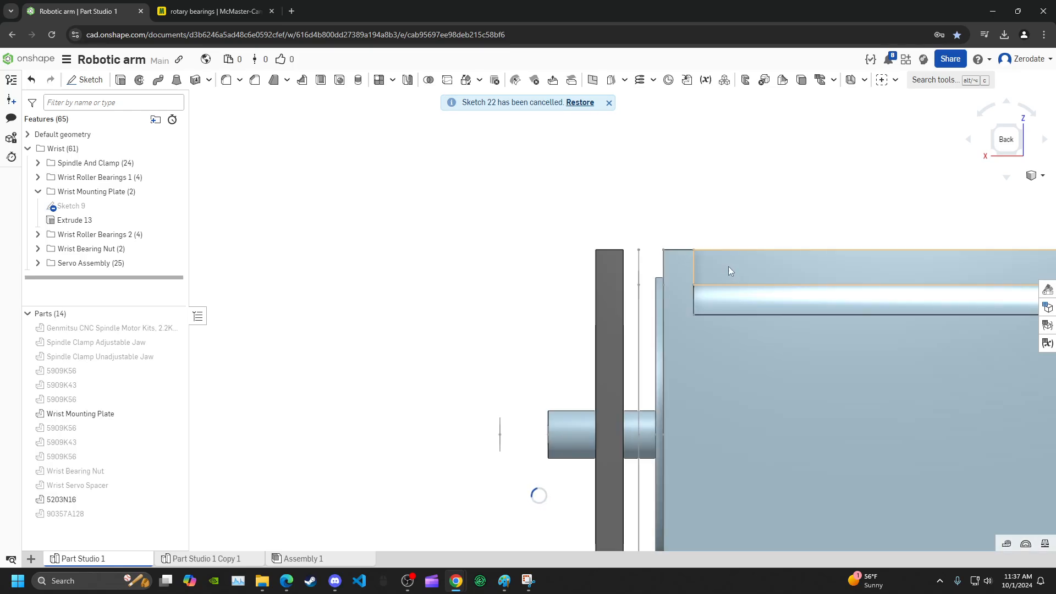
middle_drag(728, 266, 672, 323)
scroll(656, 328, down, 1)
click(561, 337)
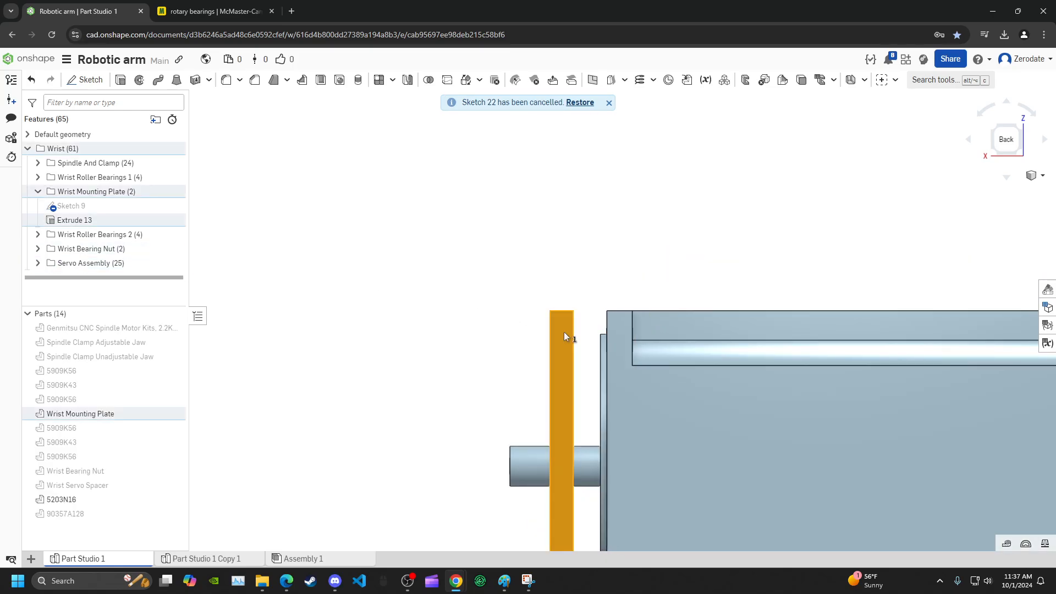
click(85, 80)
middle_drag(594, 226, 497, 231)
scroll(545, 235, down, 1)
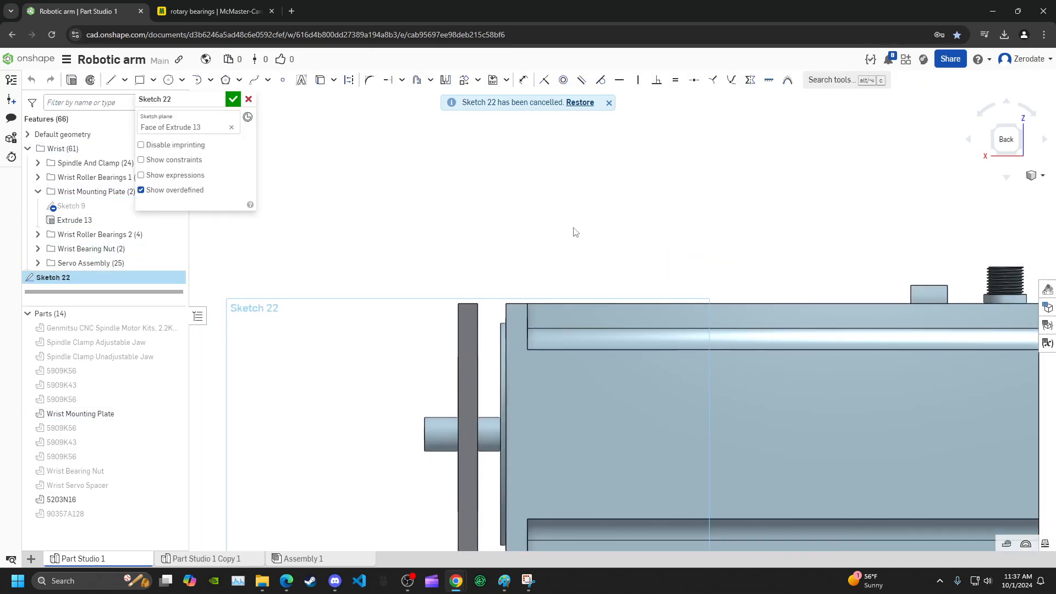
key(ctrl+v)
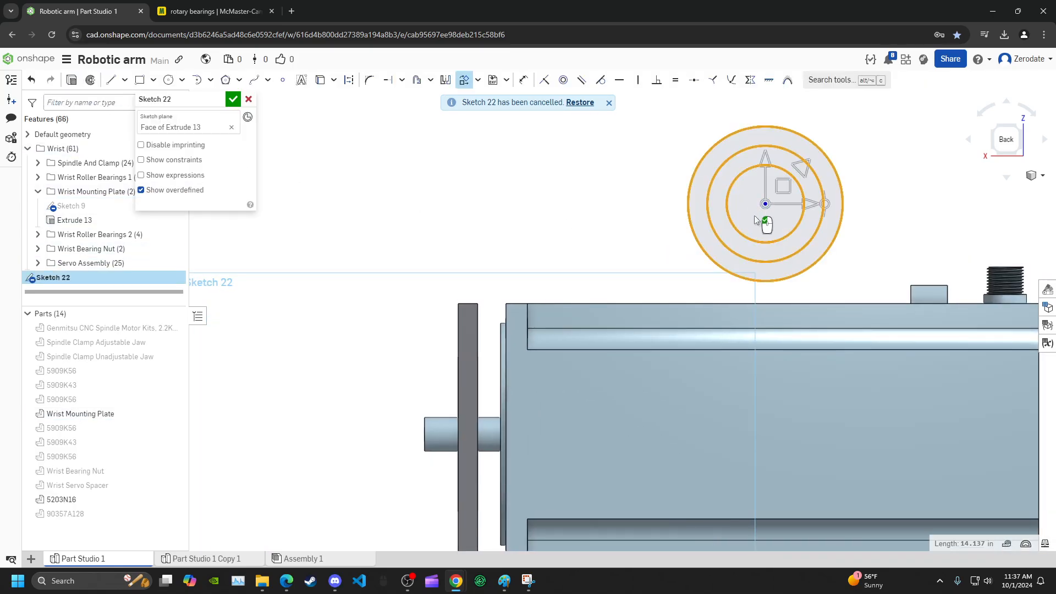
click(589, 242)
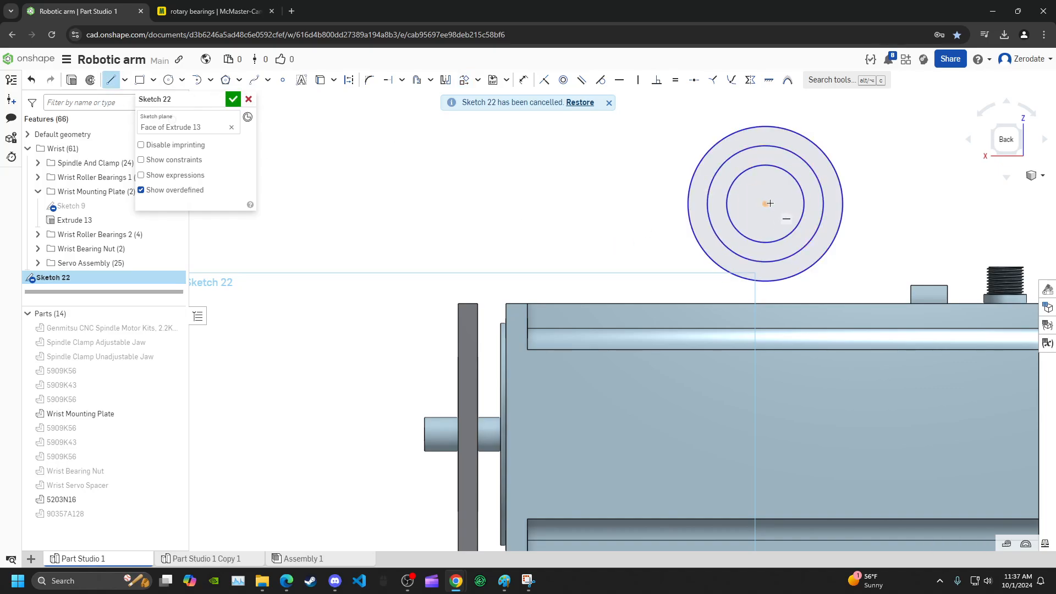
Draw a horizontal line about 1 in long from the outer circle's lowest point toward the plate, deleting the helper radius and diagonal lines.
click(689, 204)
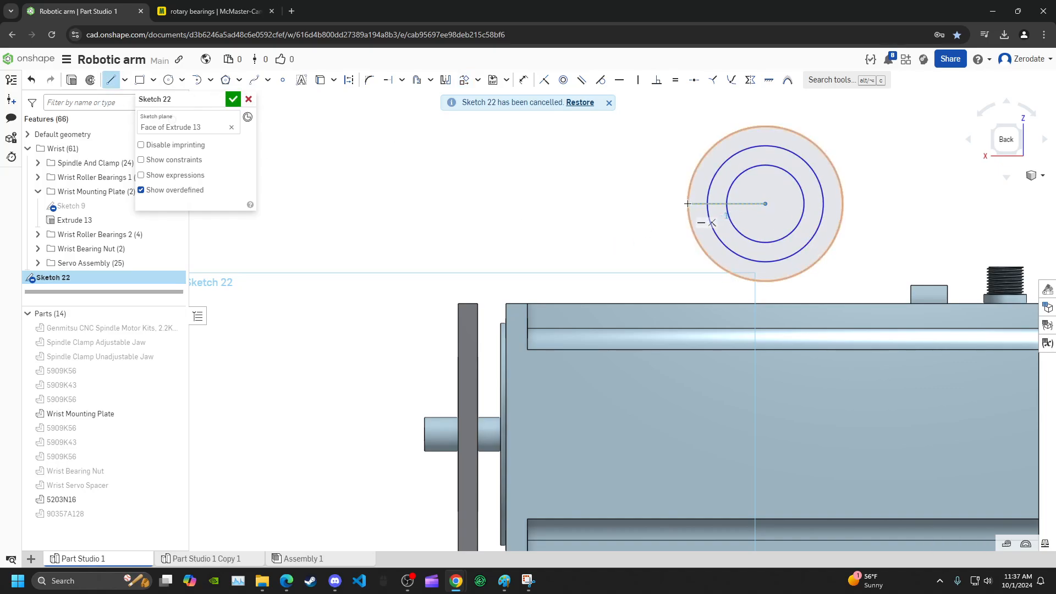
click(765, 281)
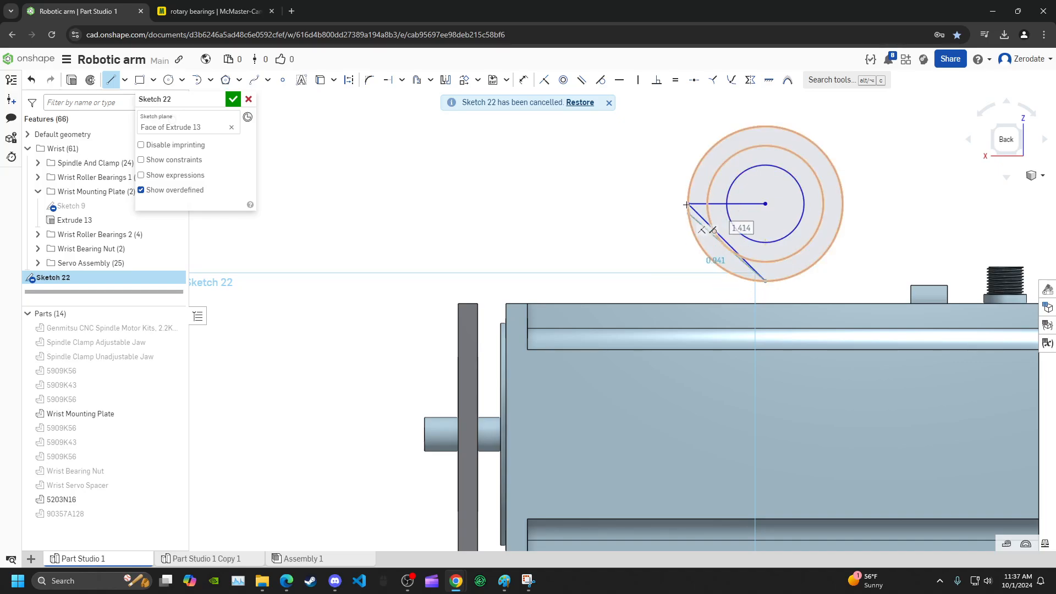
click(688, 280)
key(Escape)
scroll(681, 216, up, 3)
click(665, 203)
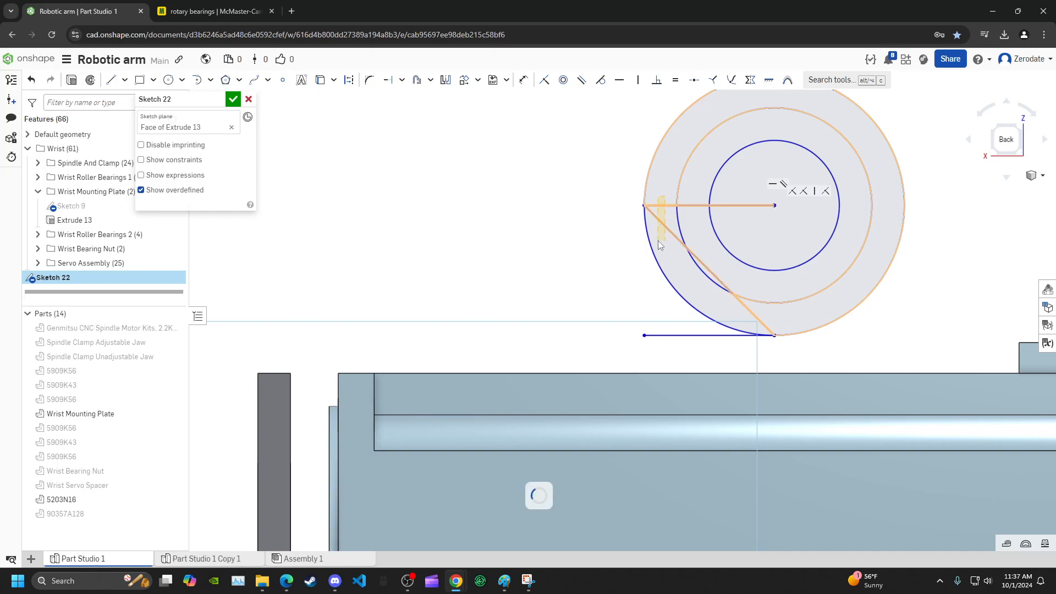
click(668, 228)
key(Delete)
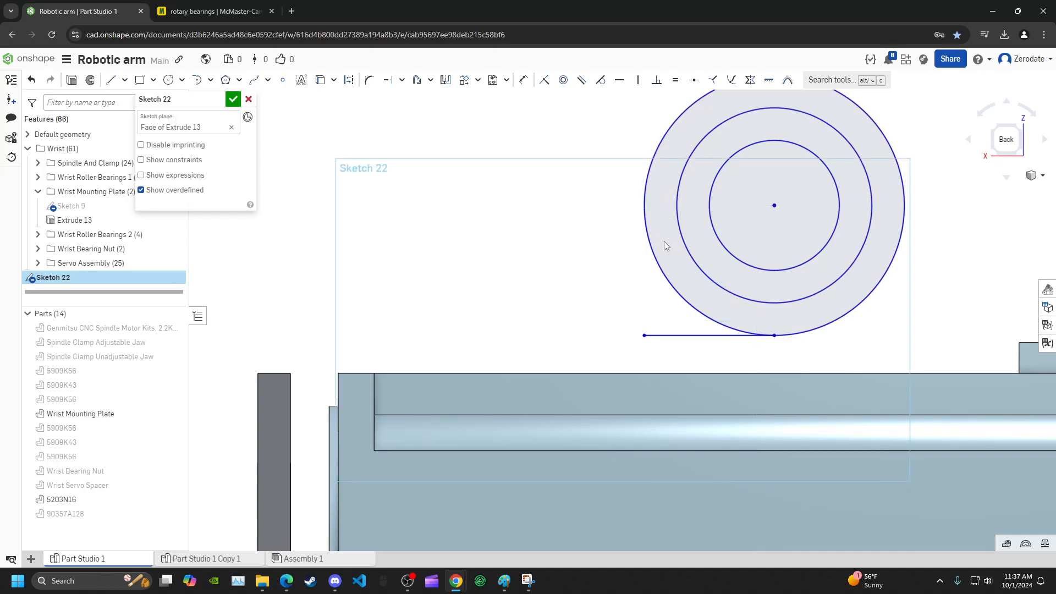
Draw a vertical line from the horizontal line's free end up to the outer circle's edge nearest the plate.
key(l)
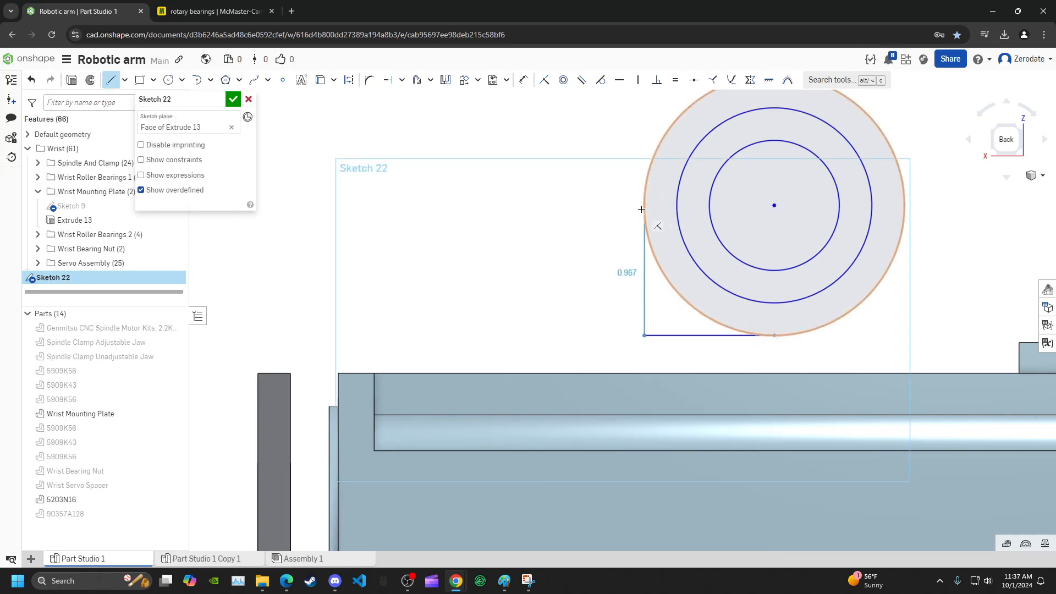
click(644, 205)
key(Escape)
Paste a copy of the circles and corner lines onto the motor's top edge beside the mounting plate, and accept the sketch.
scroll(773, 254, down, 4)
drag(918, 168, 696, 352)
middle_drag(698, 309, 742, 282)
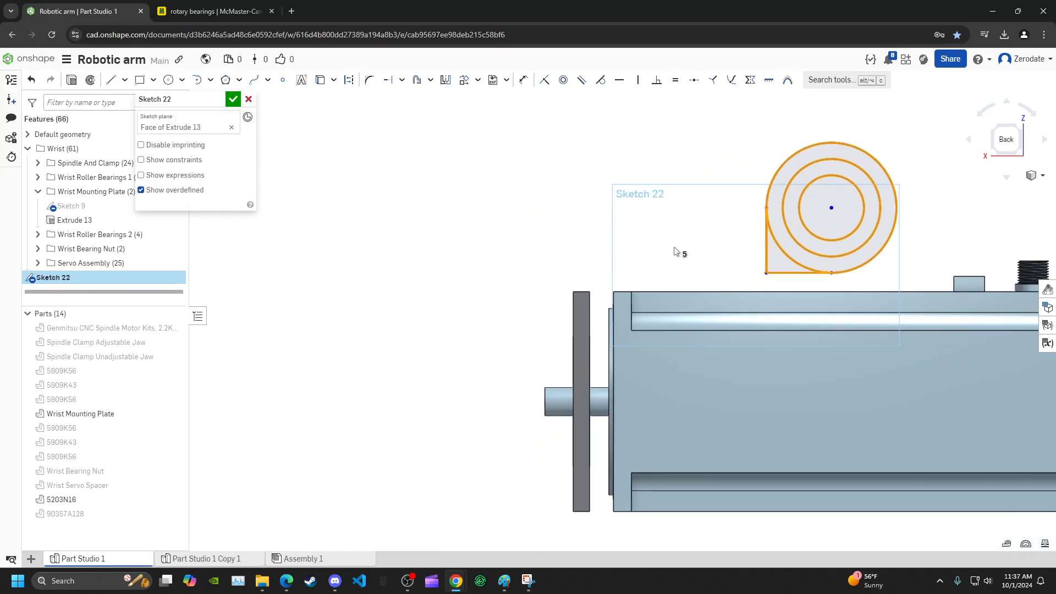
key(ctrl+c)
key(ctrl+v)
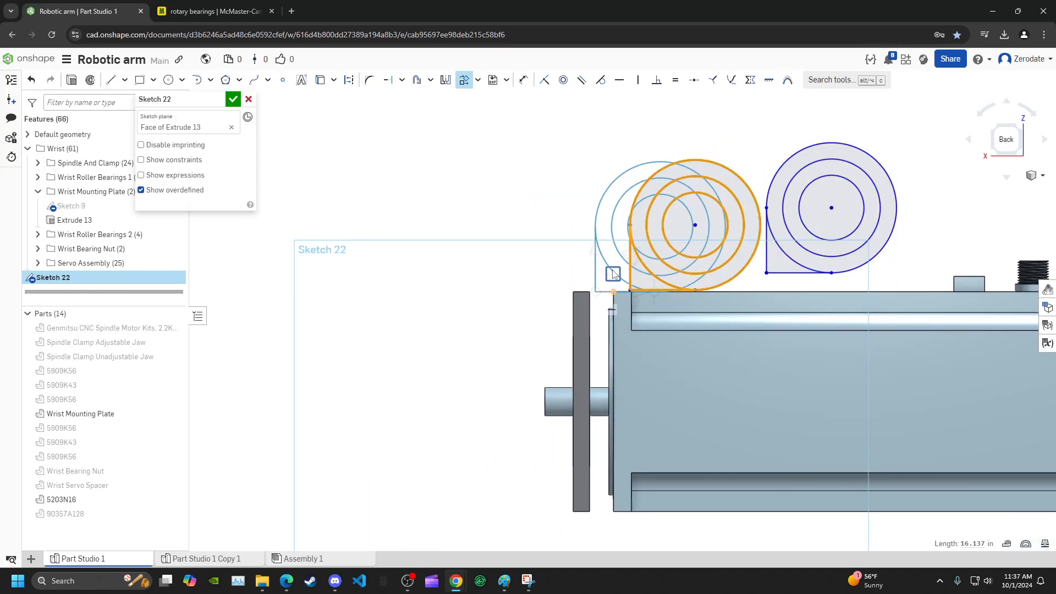
click(607, 274)
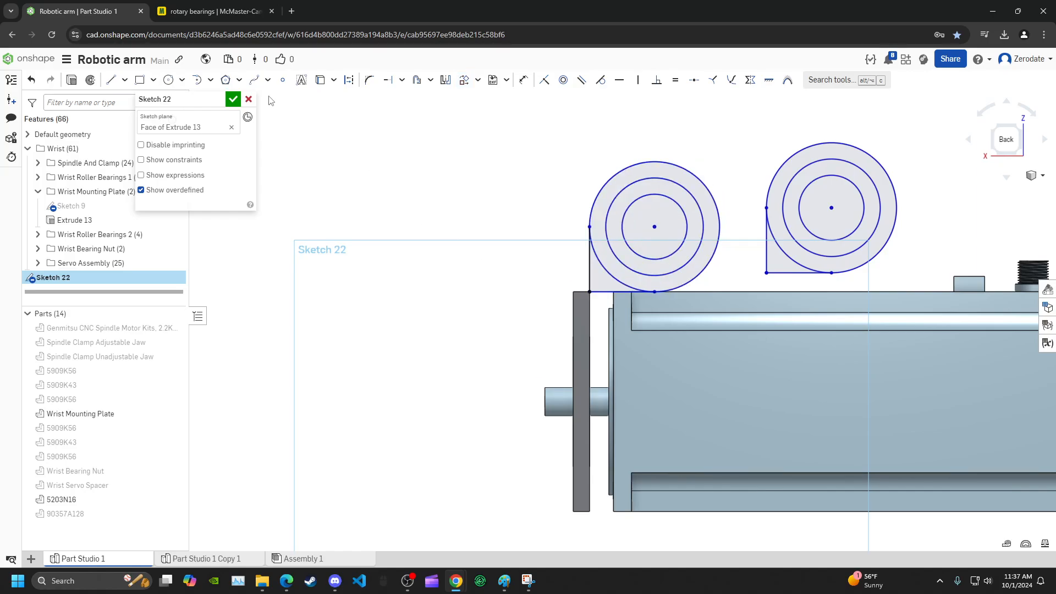
click(233, 100)
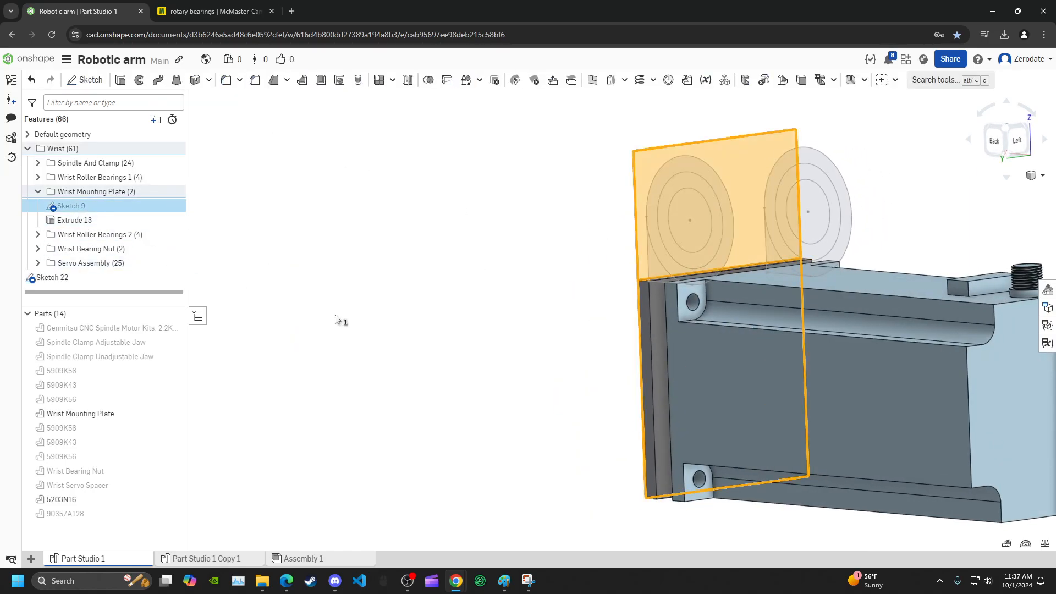
Edit Extrude 13 to include the upper rectangular region of Sketch 9 again, extending the mounting plate upward.
double_click(89, 222)
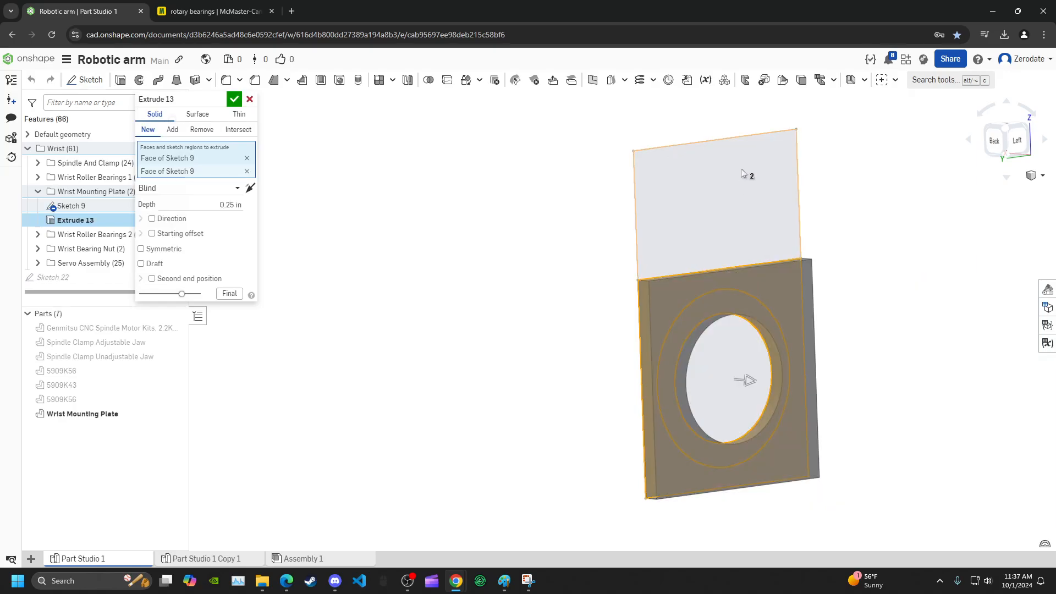
click(740, 168)
click(234, 100)
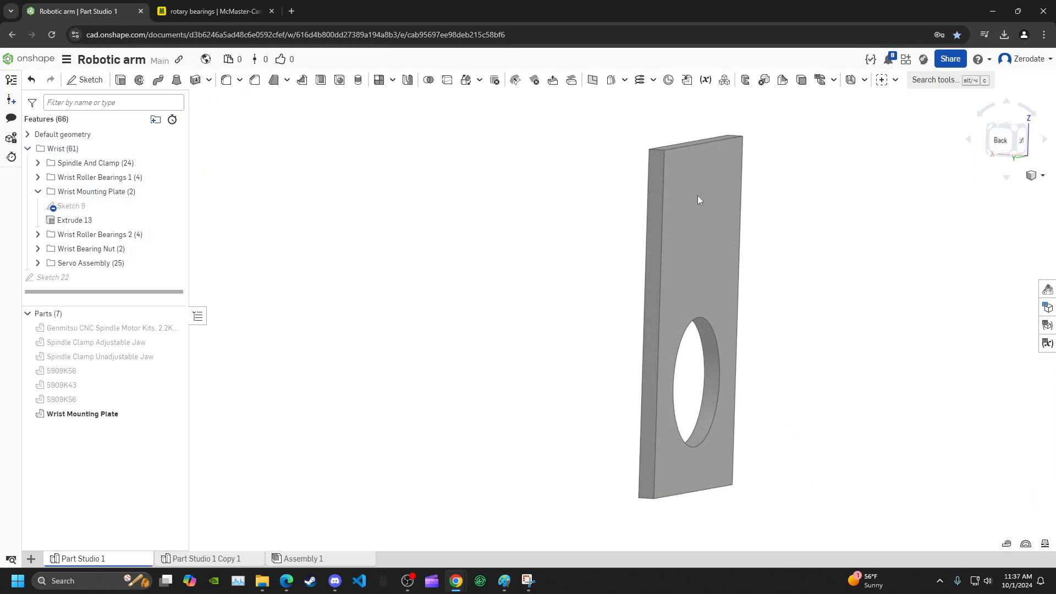
Reopen Sketch 22 and delete the pasted circles and corner lines touching the mounting plate.
click(1002, 144)
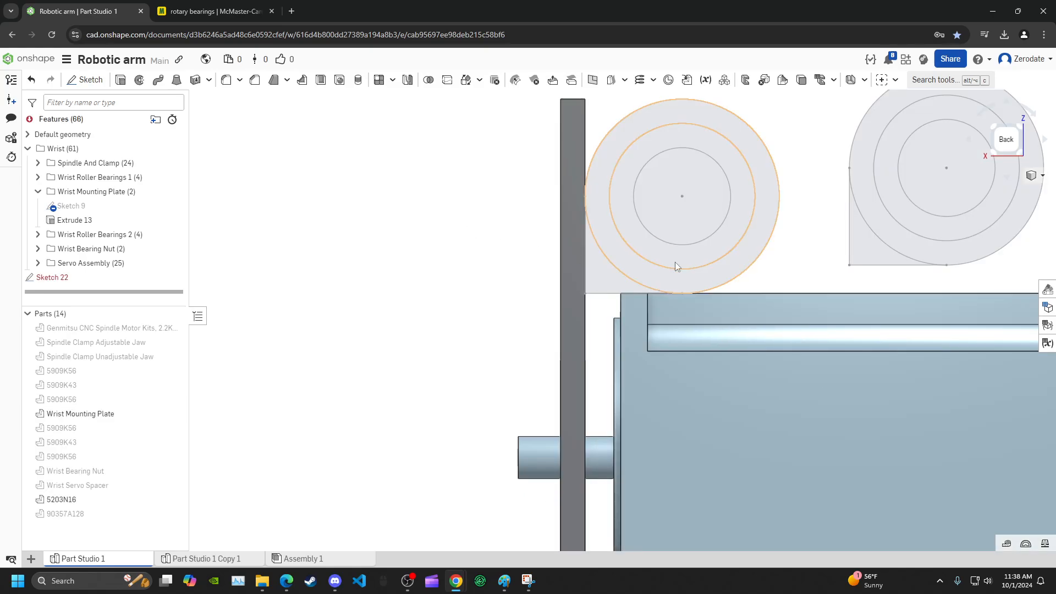
mouse_move(747, 281)
middle_down()
mouse_move(727, 326)
mouse_move(690, 334)
middle_up()
scroll(734, 303, up, 1)
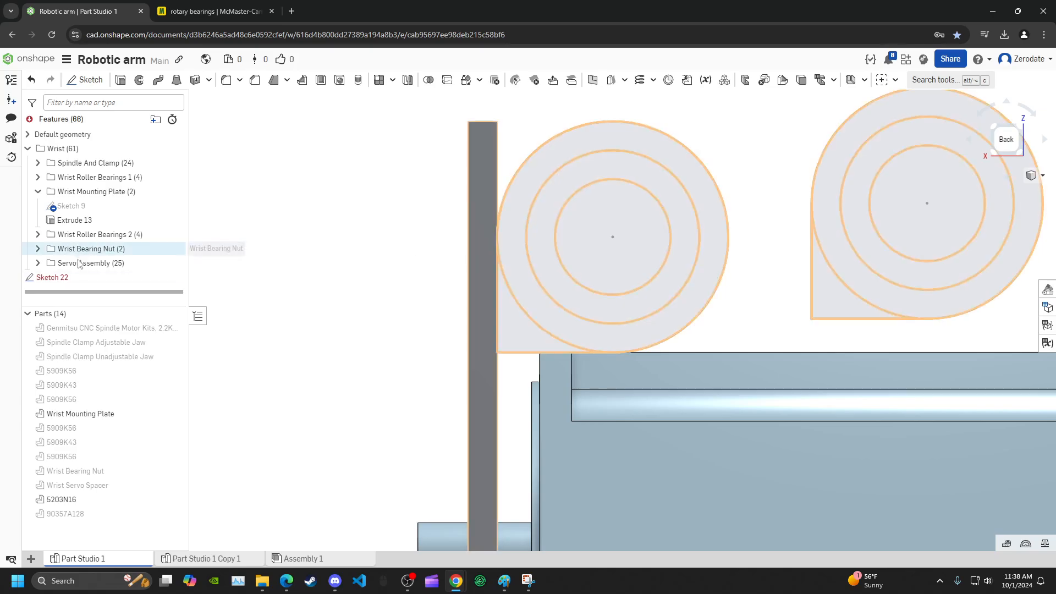
double_click(53, 277)
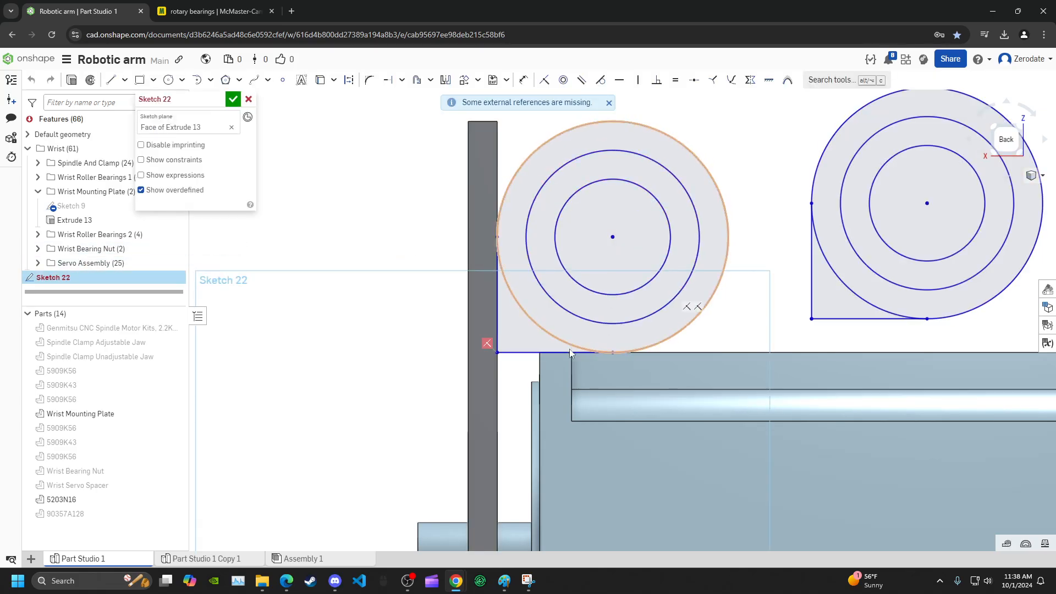
scroll(753, 293, down, 1)
middle_drag(754, 293, 657, 312)
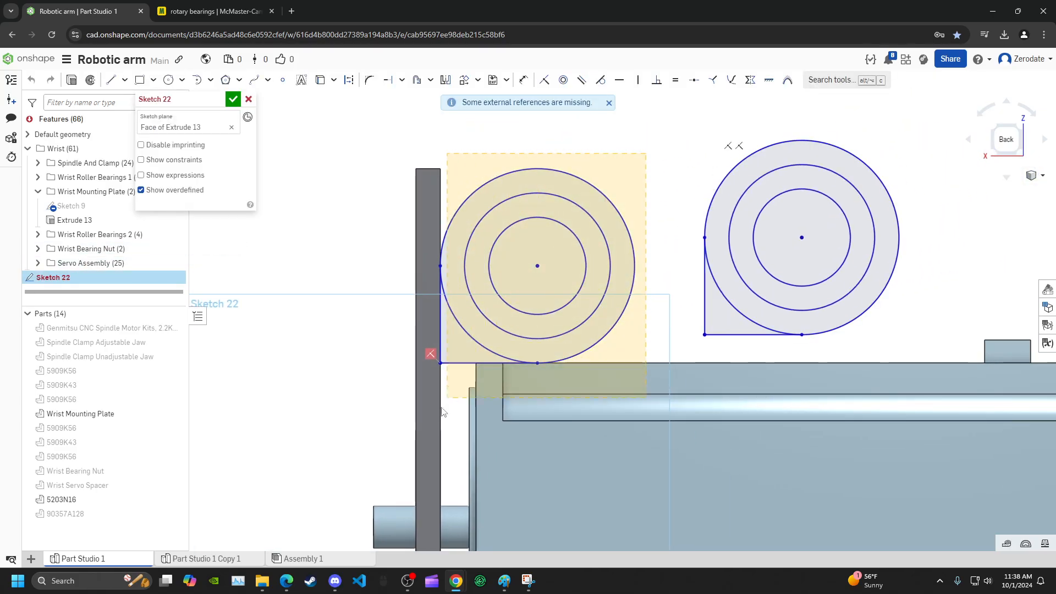
key(Delete)
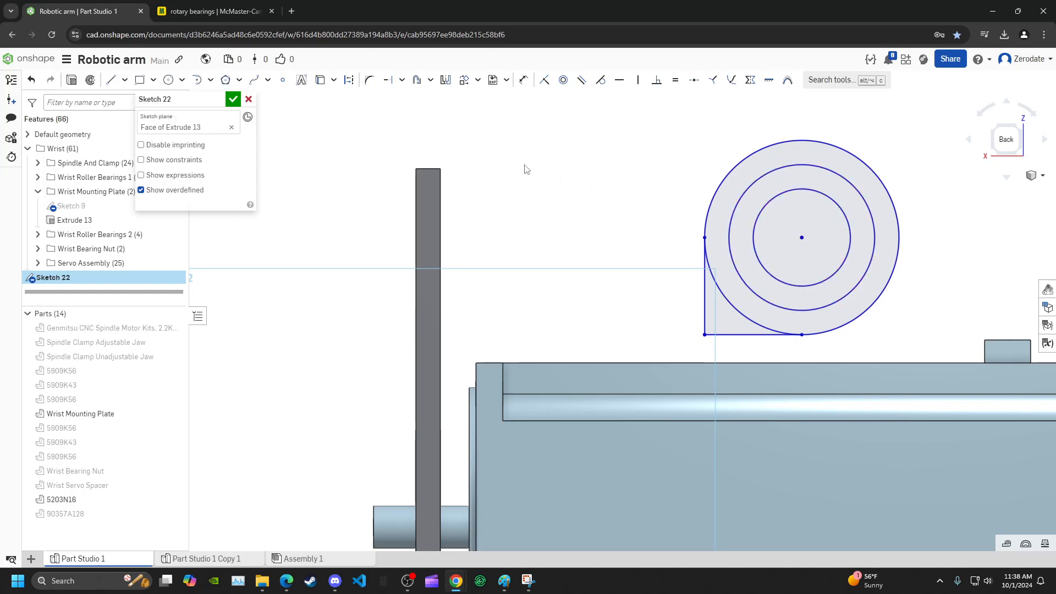
Draw lines from the outer circle's lowest point to the middle circle, across its lower quadrant, and around a square corner back to its lowest point.
key(l)
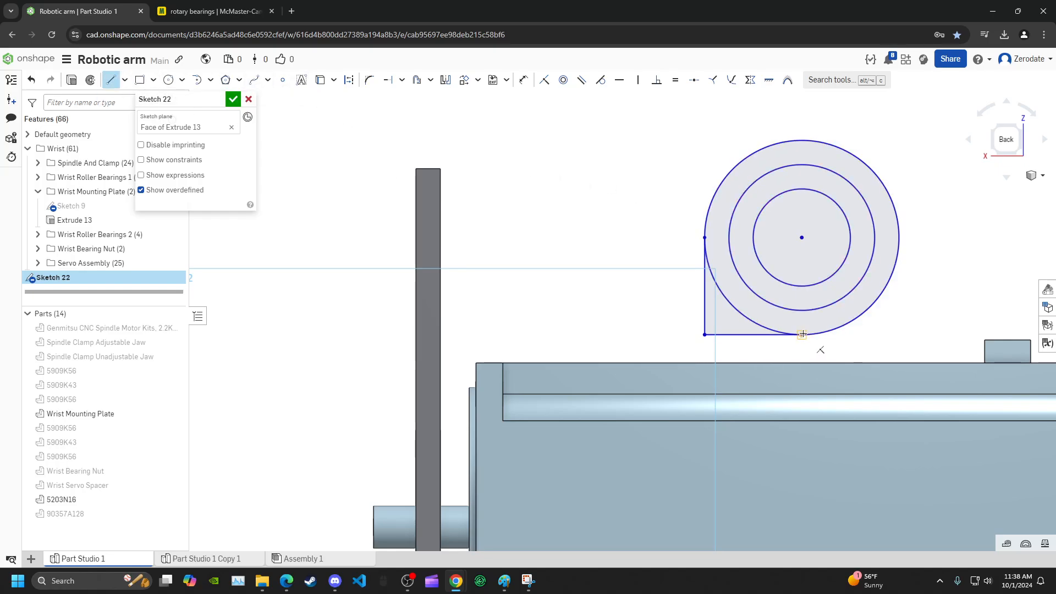
click(801, 334)
click(800, 311)
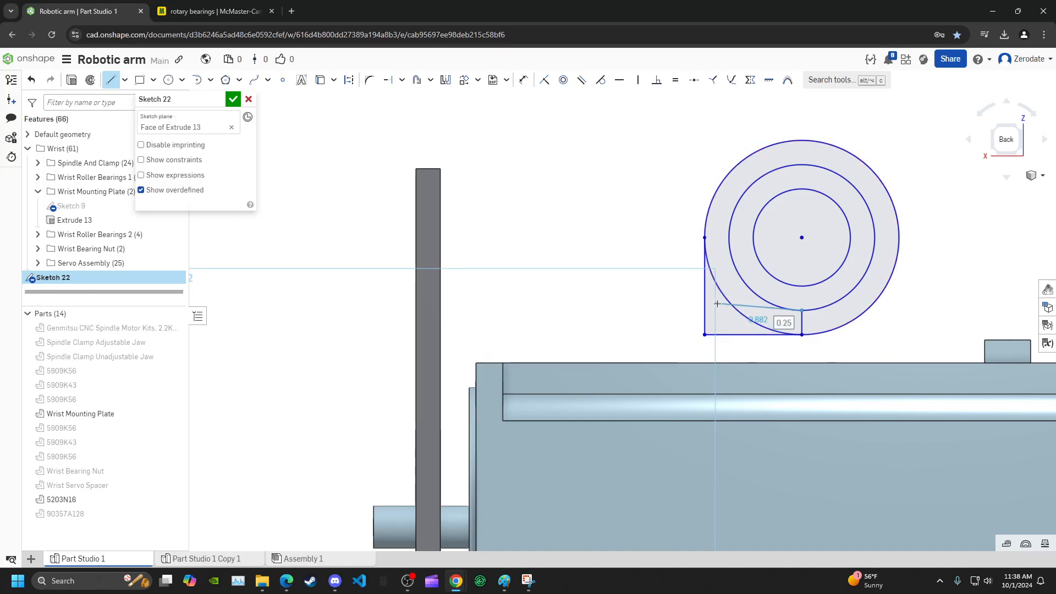
click(728, 238)
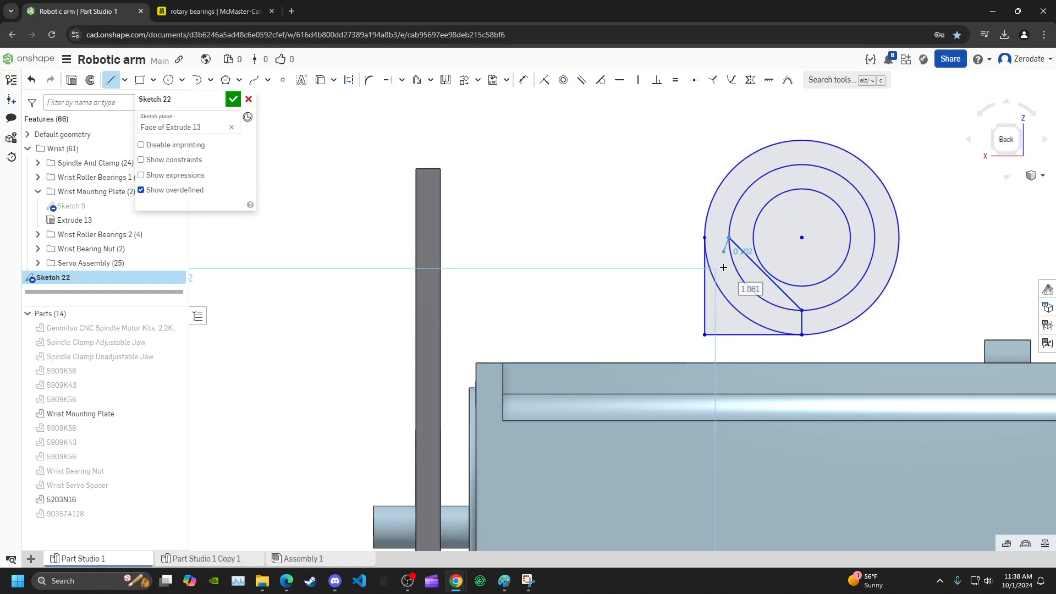
click(802, 311)
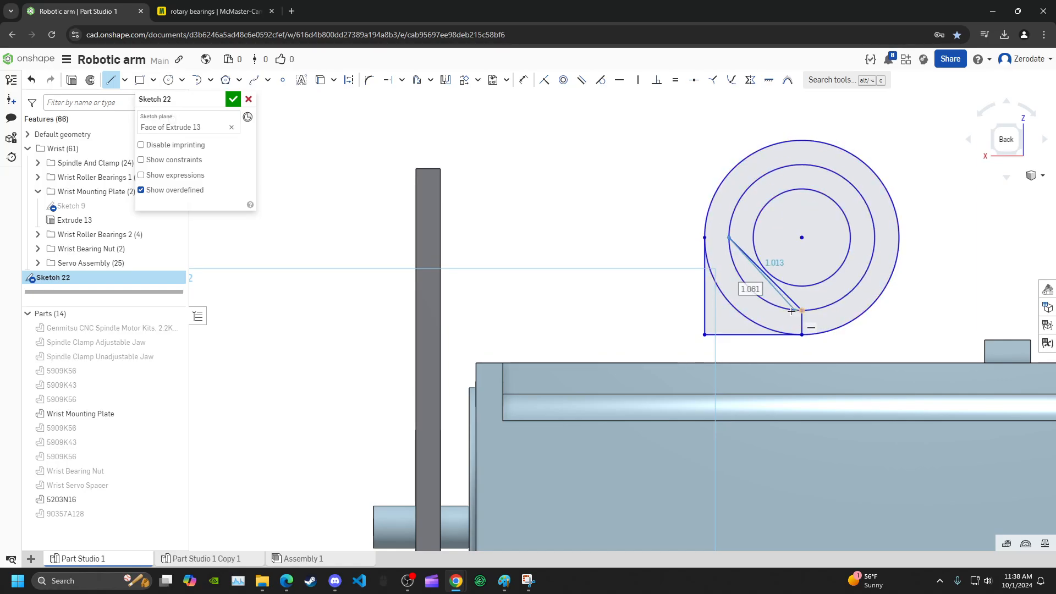
click(728, 311)
click(801, 311)
key(Escape)
Delete the outer circle's corner lines and the short line joining the two circles, and select the remaining circles and lines.
drag(733, 325, 666, 364)
key(Delete)
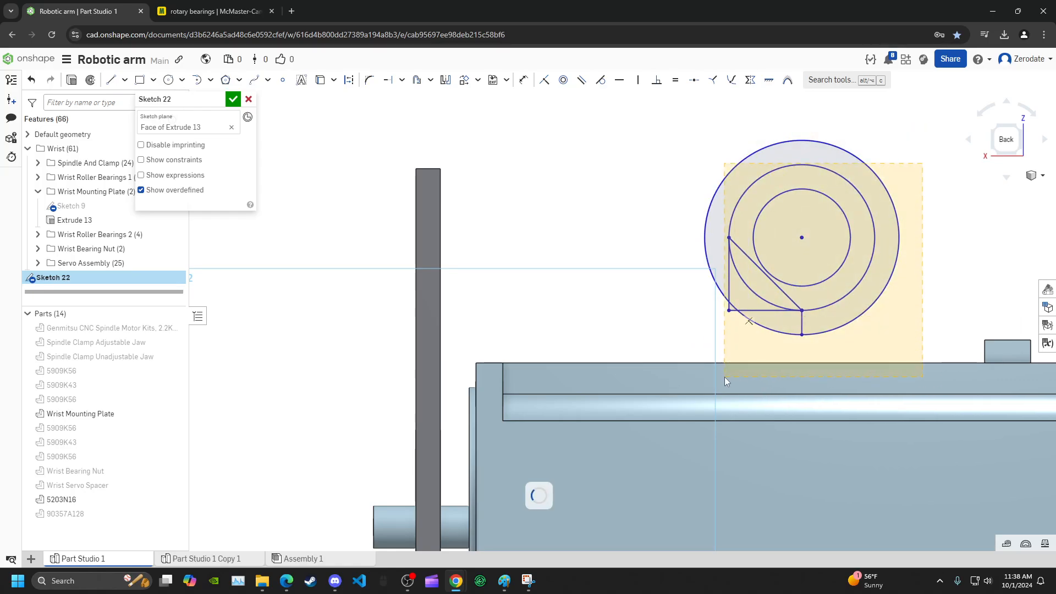
click(802, 325)
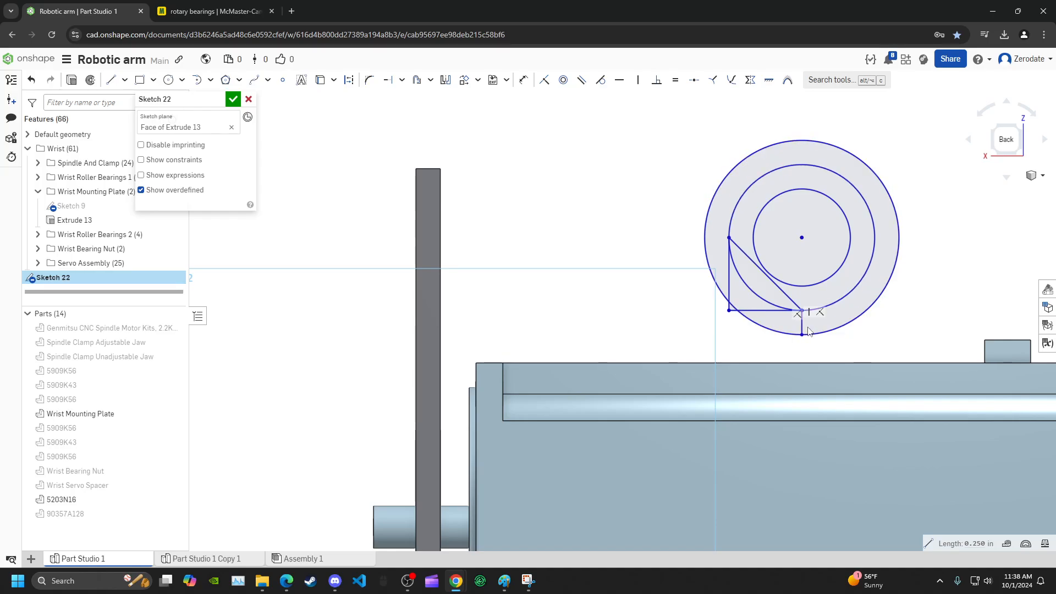
key(Delete)
drag(946, 145, 703, 373)
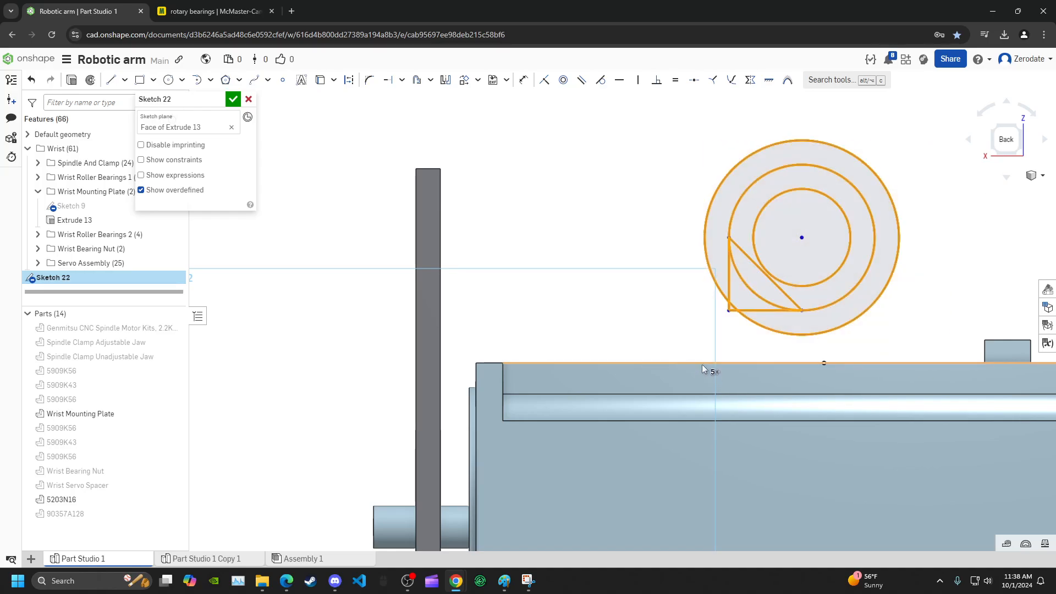
Paste a copy of the selected circles and lines, move its square corner to where the mounting plate meets the motor's upper edge, and accept Sketch 22.
key(ctrl+v)
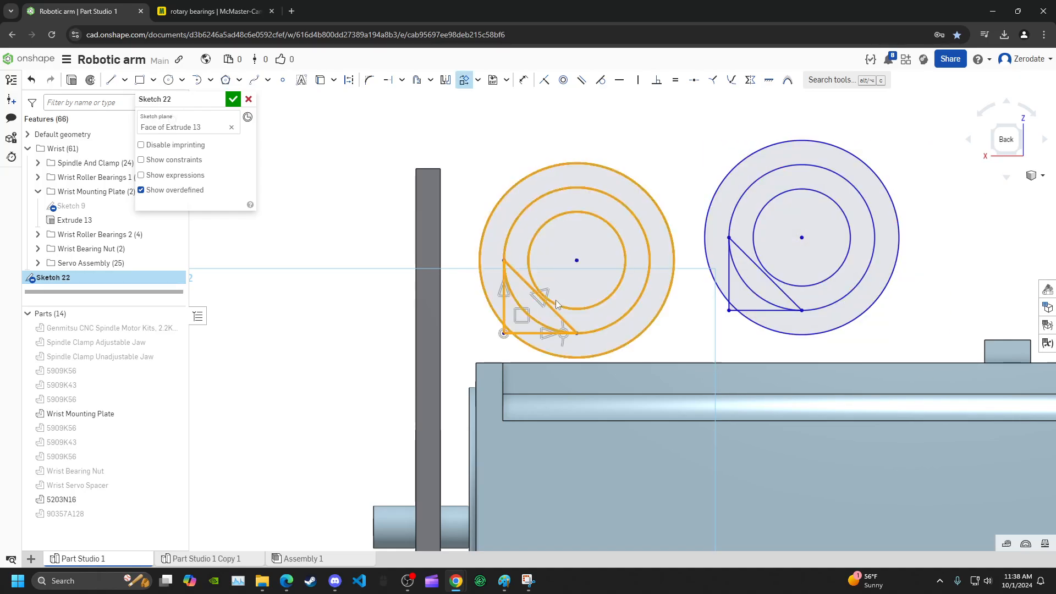
drag(520, 318, 460, 352)
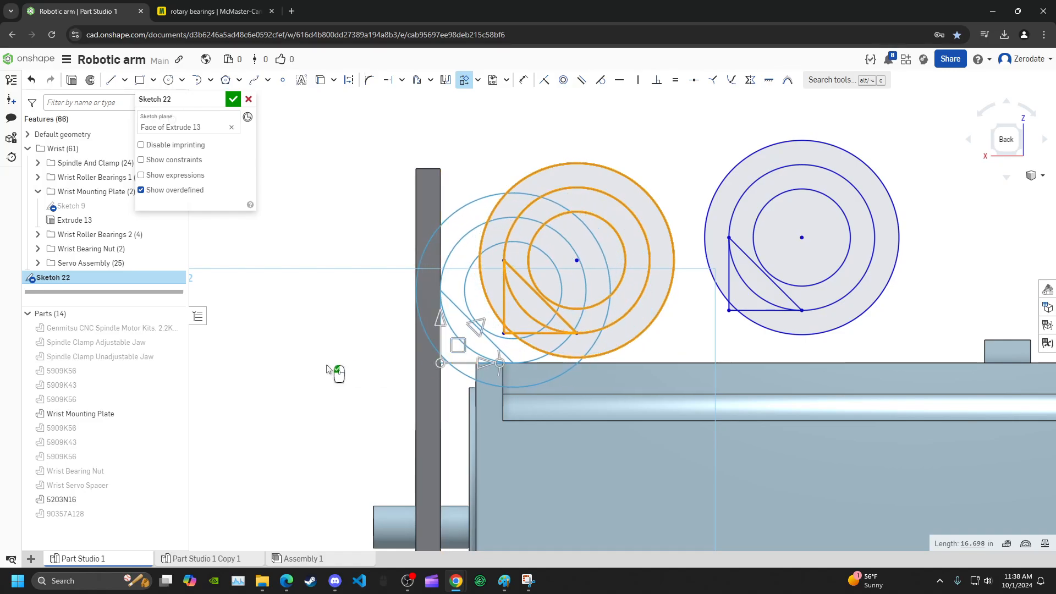
click(327, 367)
click(233, 101)
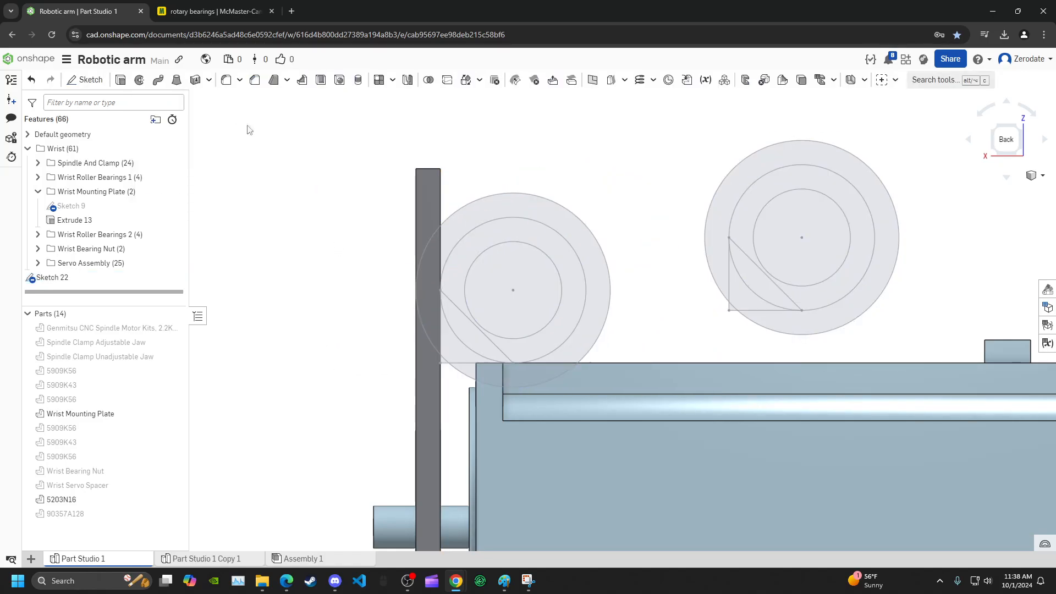
scroll(518, 293, down, 4)
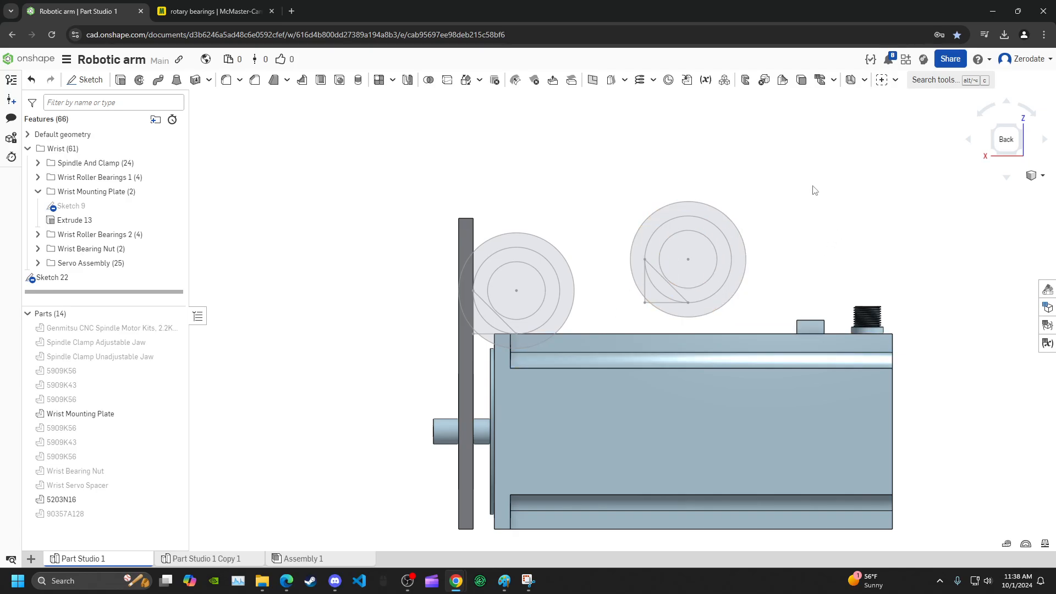
Reopen Sketch 22, delete the original circles and lines above the motor away from the plate, and accept the sketch.
double_click(90, 277)
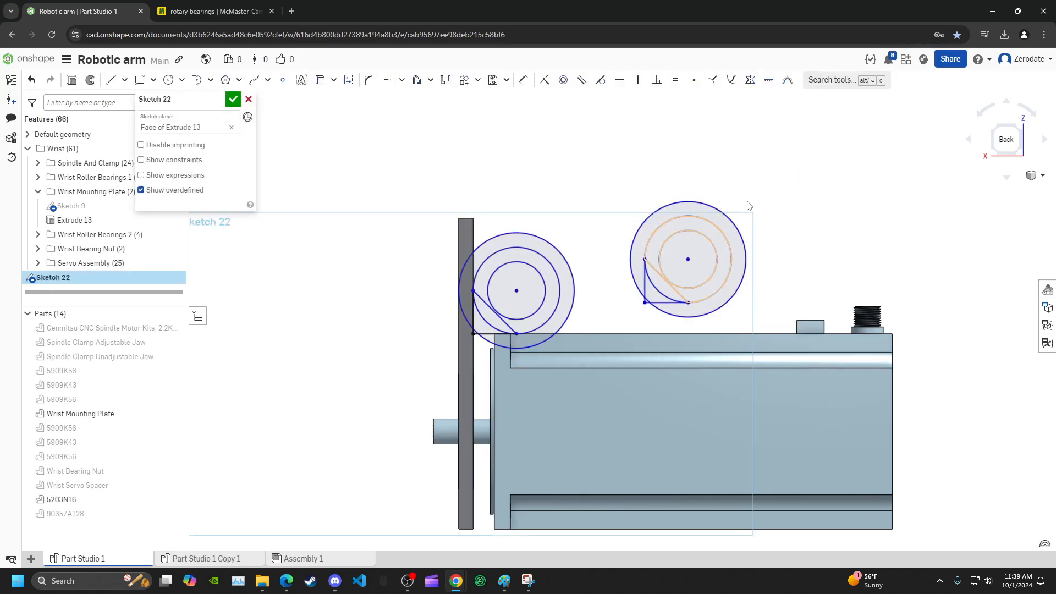
drag(814, 194, 616, 332)
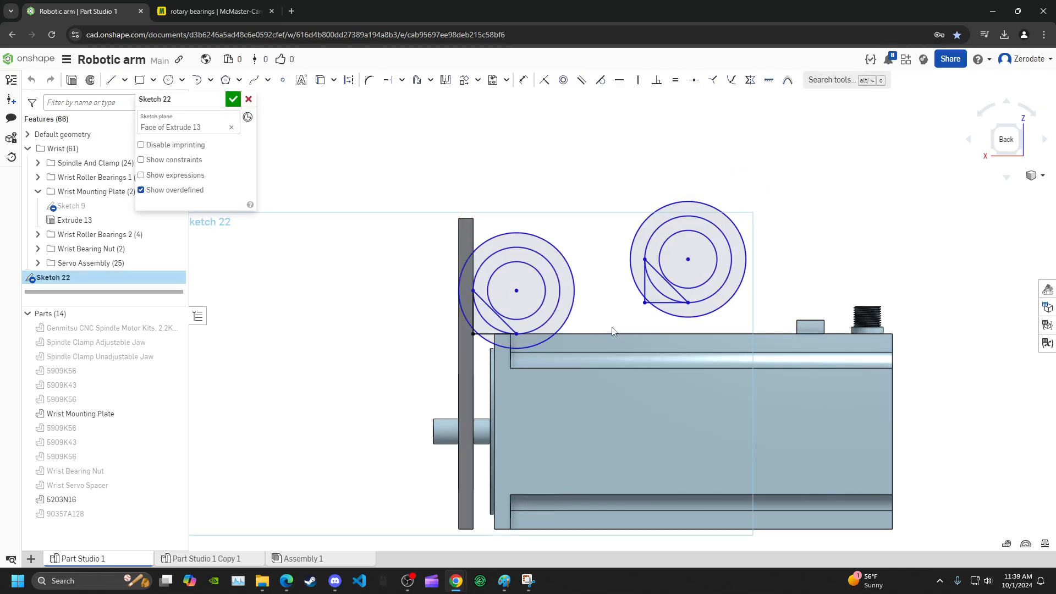
key(Delete)
click(233, 99)
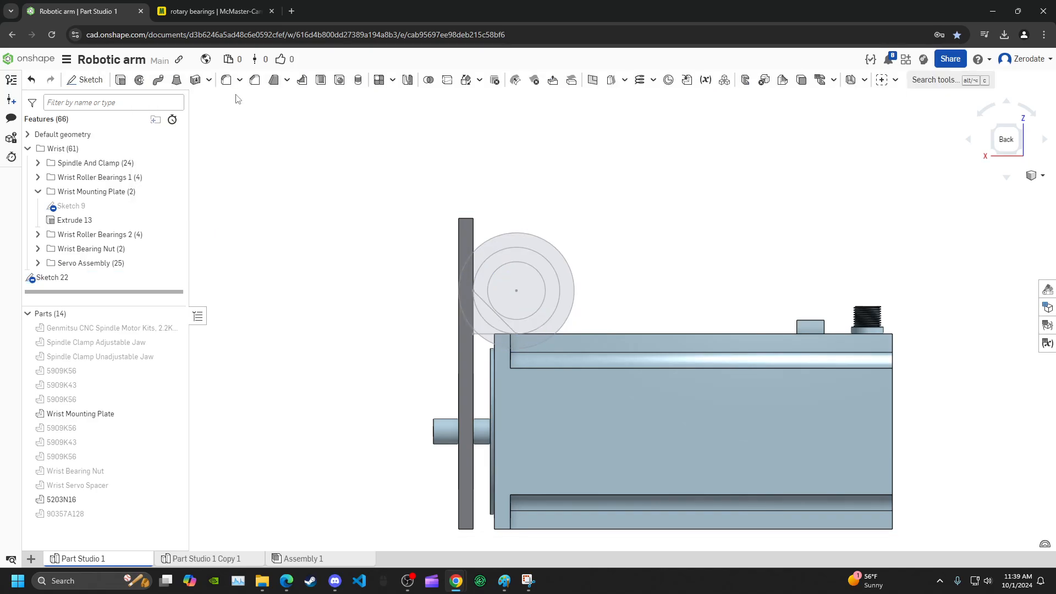
Reopen Sketch 22 for editing in the back view.
mouse_move(667, 257)
right_down()
mouse_move(636, 255)
mouse_move(649, 254)
right_up()
scroll(503, 329, up, 2)
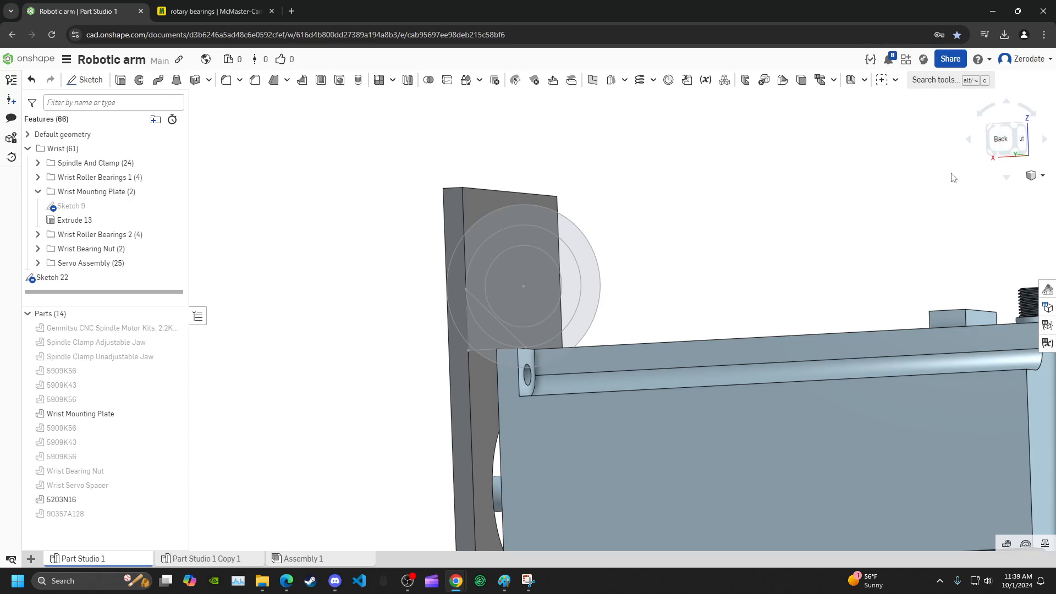
click(1000, 139)
scroll(466, 206, up, 4)
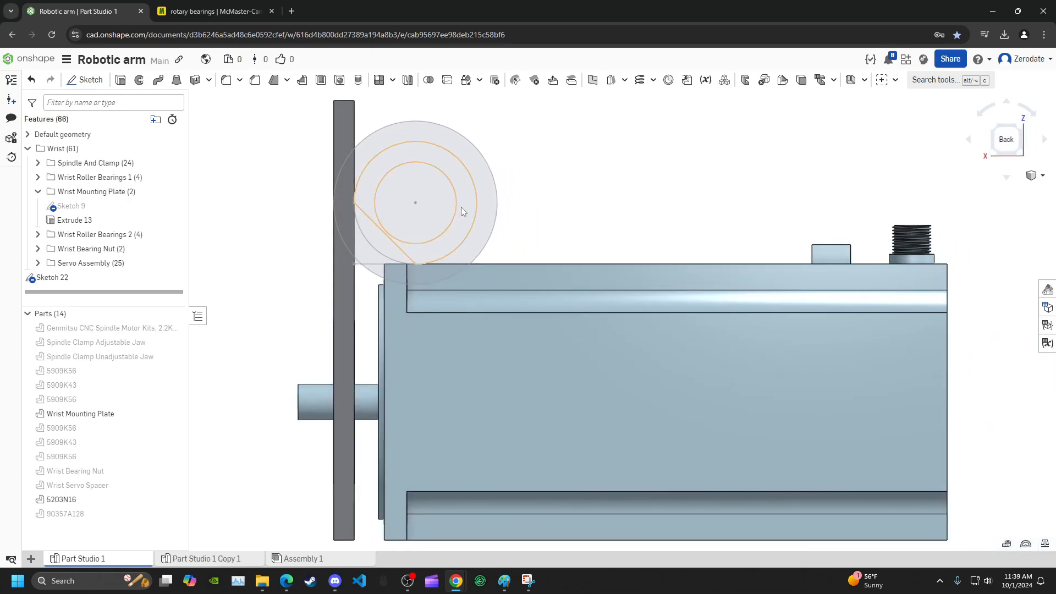
scroll(430, 220, up, 1)
mouse_move(332, 164)
middle_down()
mouse_move(430, 216)
mouse_move(456, 312)
middle_up()
double_click(49, 281)
scroll(404, 206, down, 1)
click(110, 80)
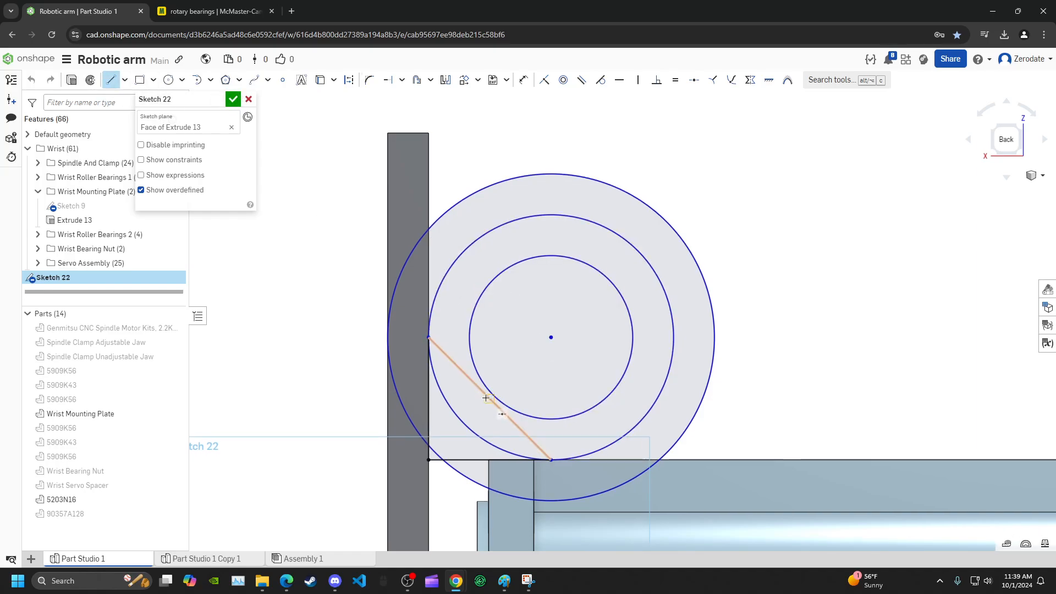
scroll(600, 242, down, 2)
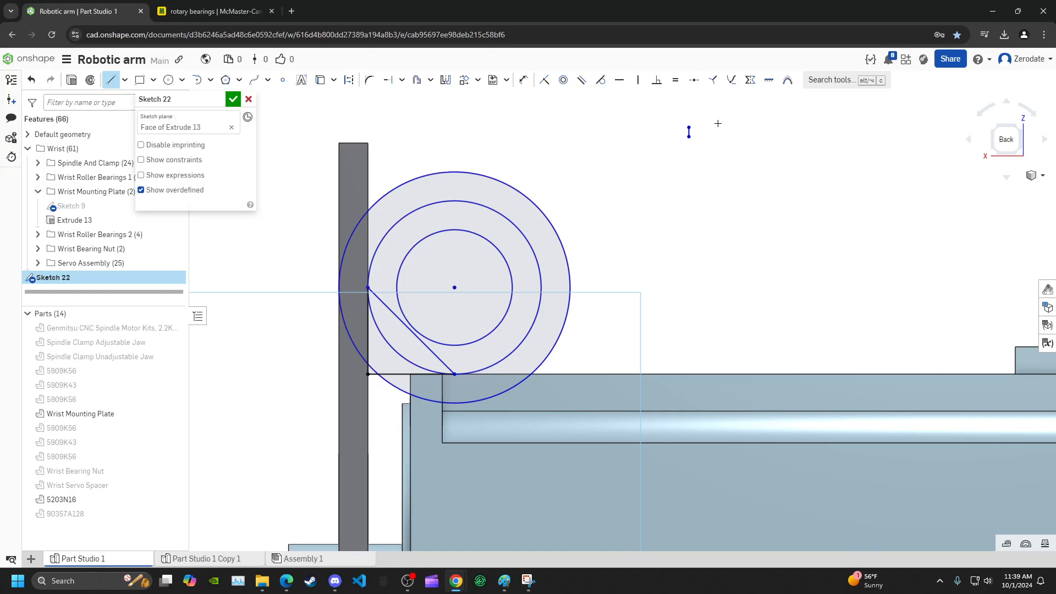
key(Return)
scroll(770, 196, down, 2)
middle_drag(773, 195, 760, 293)
key(Escape)
drag(742, 163, 604, 297)
key(Delete)
Draw a vertical 1.000 in line from the circles' shared center up to the top of the outer circle.
middle_drag(698, 309, 727, 258)
scroll(727, 258, up, 2)
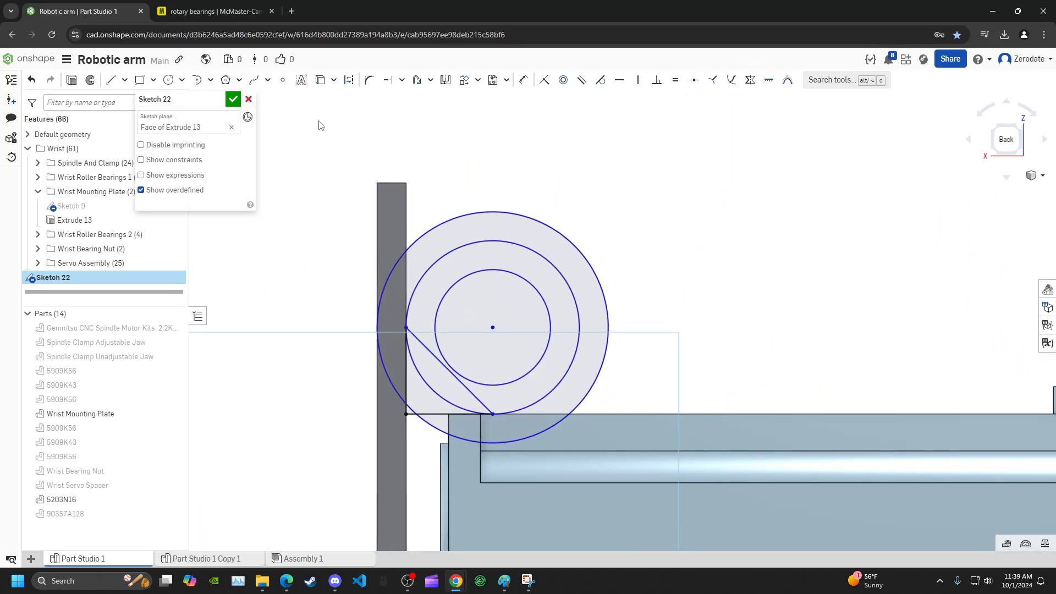
click(111, 81)
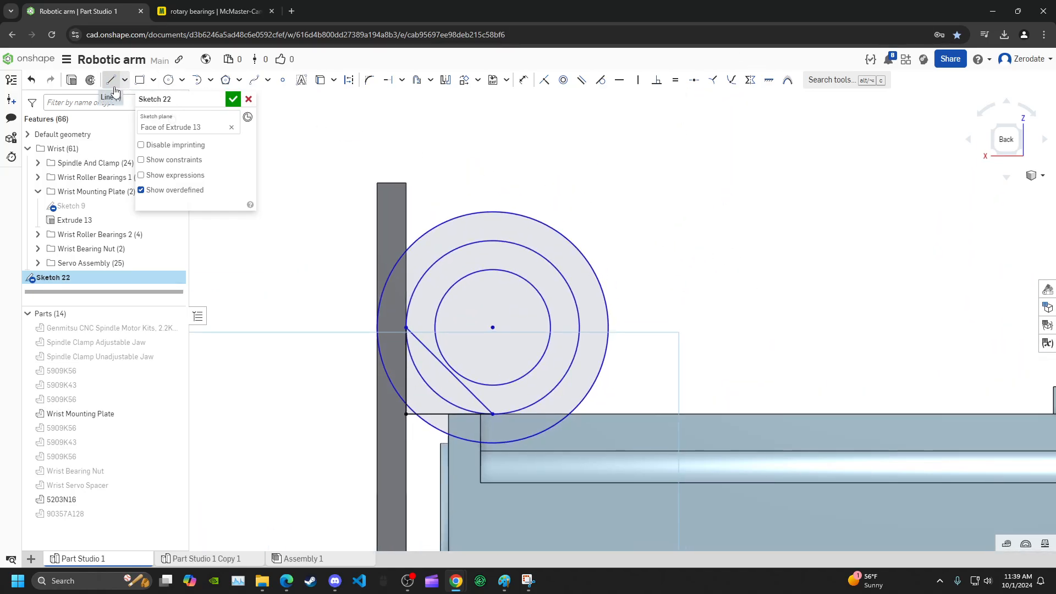
click(492, 327)
click(492, 212)
key(Escape)
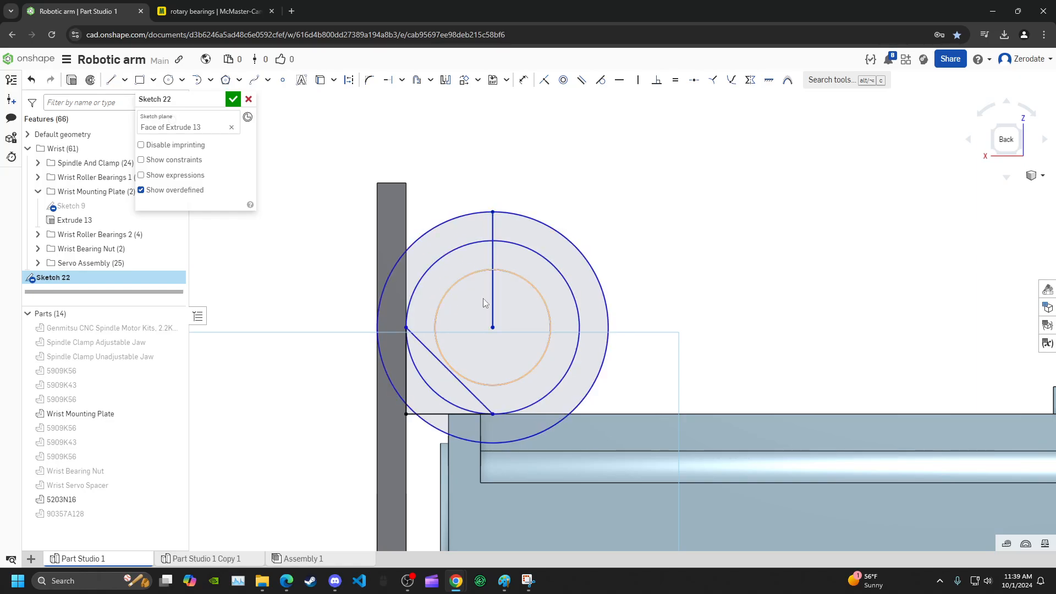
Paste a copy of the vertical radius line and rotate it about the circles' center to run diagonally up toward the mounting plate.
click(492, 302)
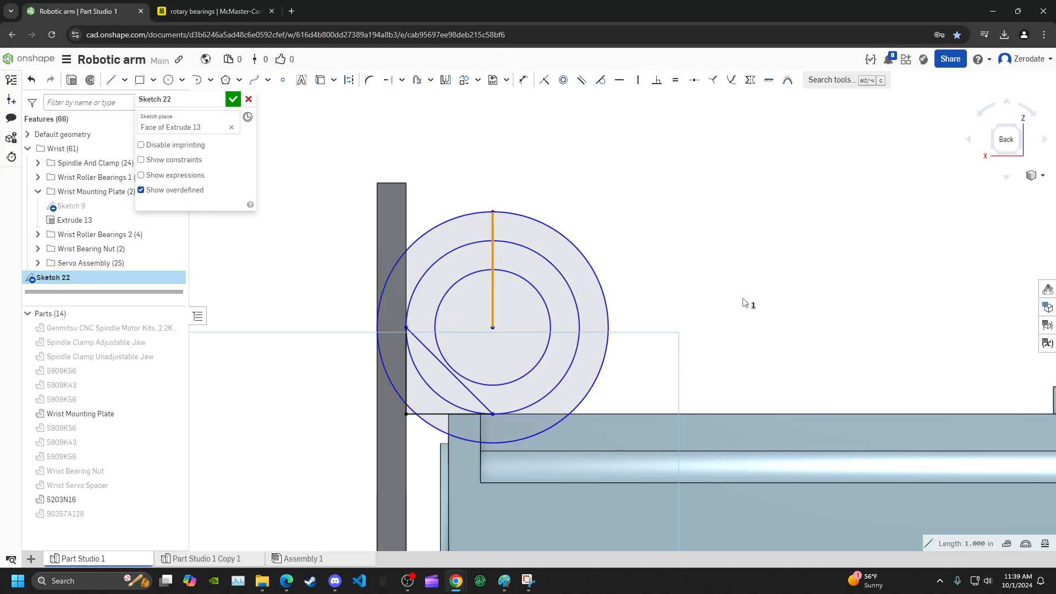
key(ctrl+v)
drag(799, 357, 492, 302)
click(690, 282)
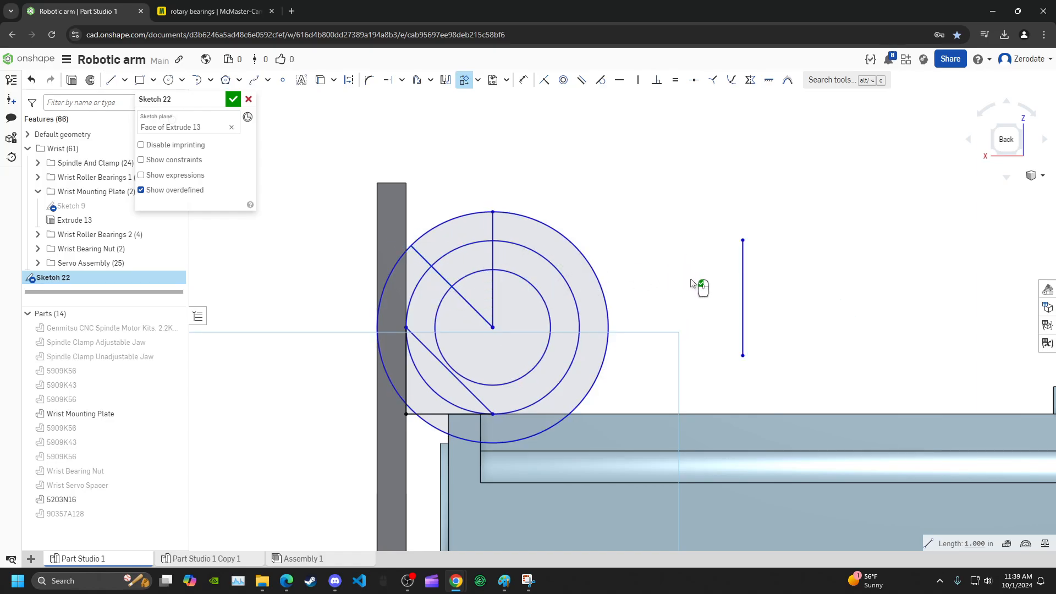
click(481, 305)
click(473, 300)
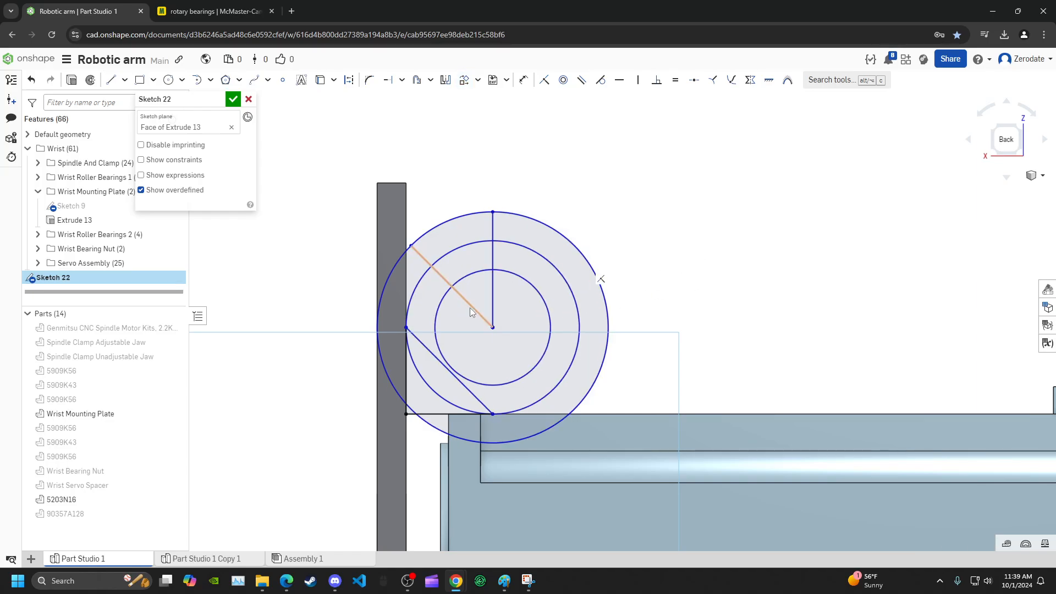
Paste a copy of the diagonal radius line and place it from the circles' center in the opposite direction, down to the outer circle.
click(470, 308)
key(ctrl+v)
click(846, 364)
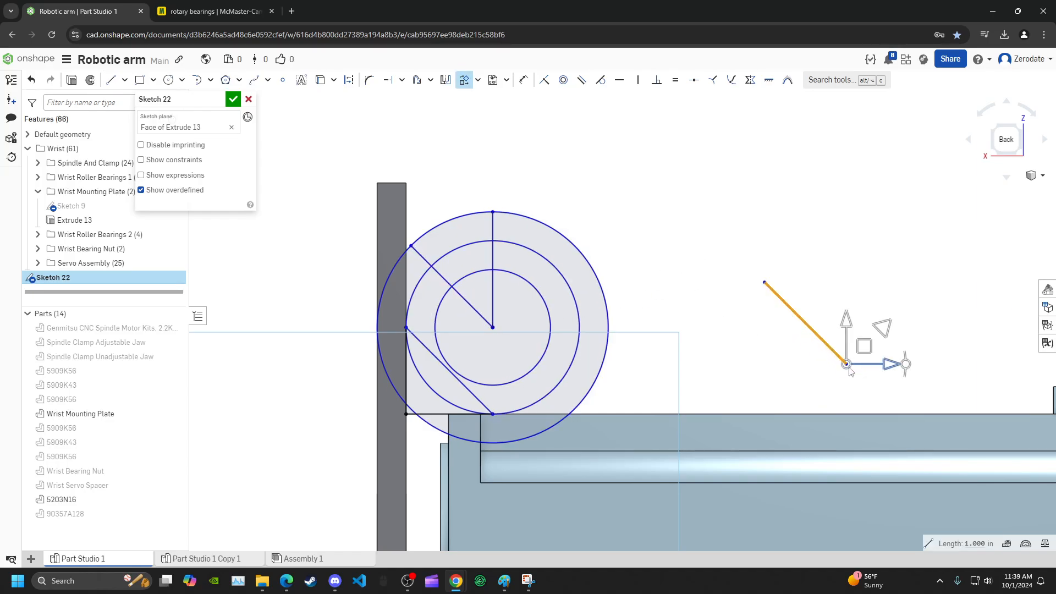
drag(843, 368, 510, 314)
click(663, 309)
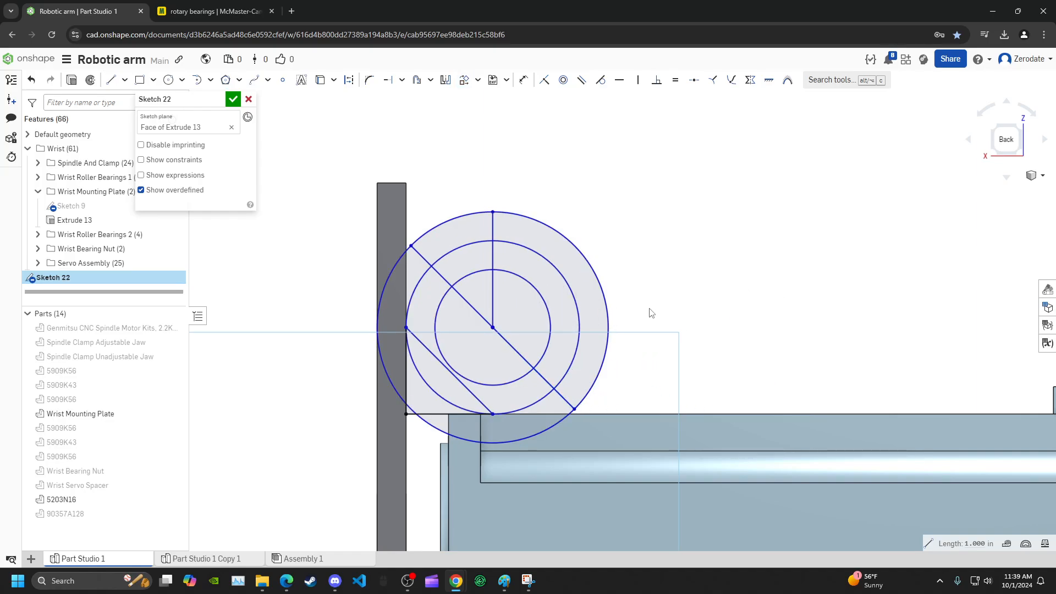
click(112, 82)
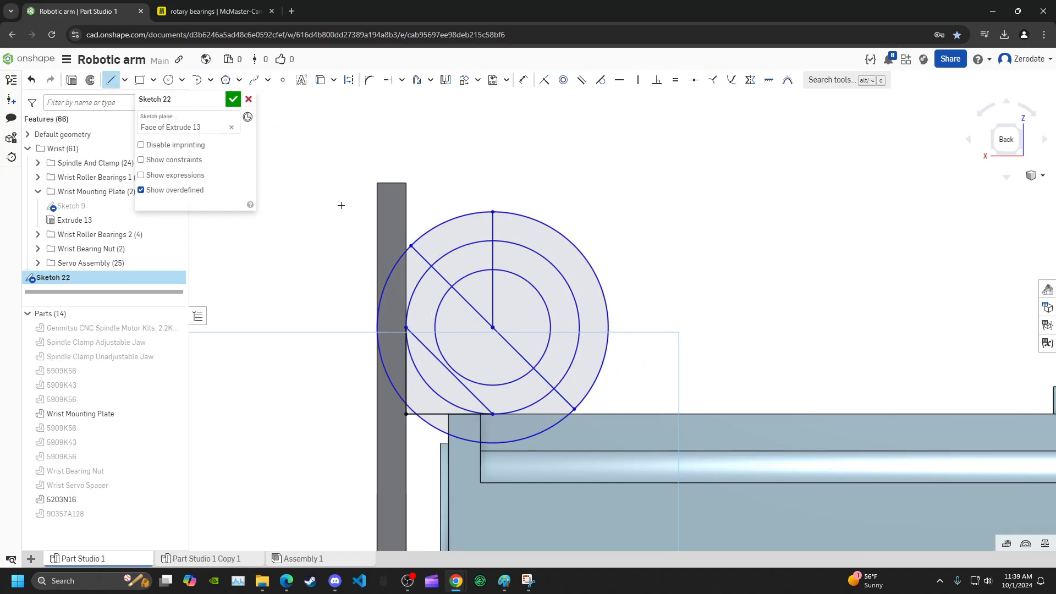
scroll(343, 207, up, 5)
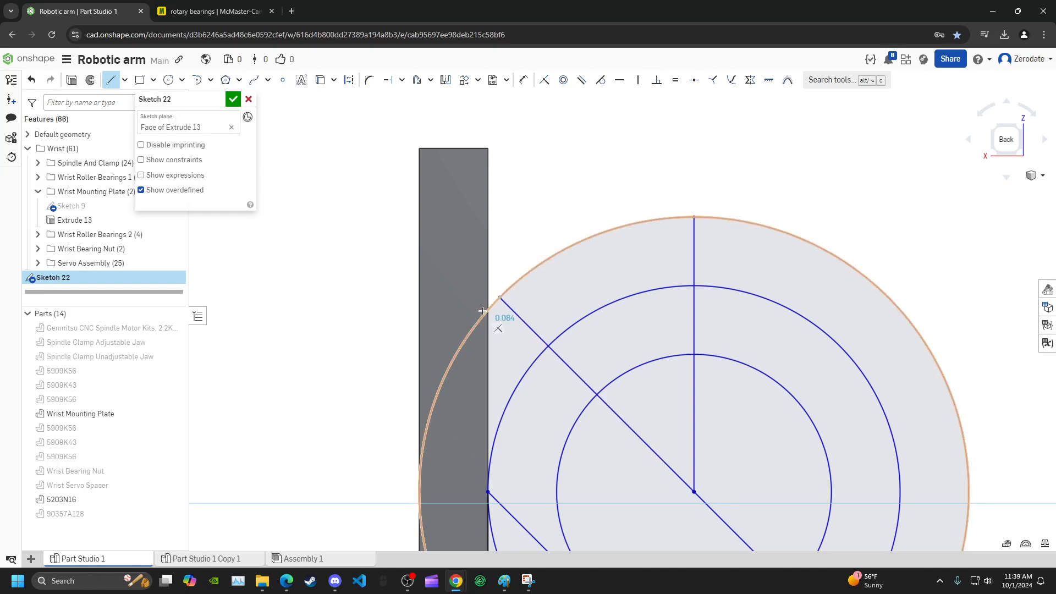
scroll(489, 307, up, 5)
scroll(492, 311, up, 2)
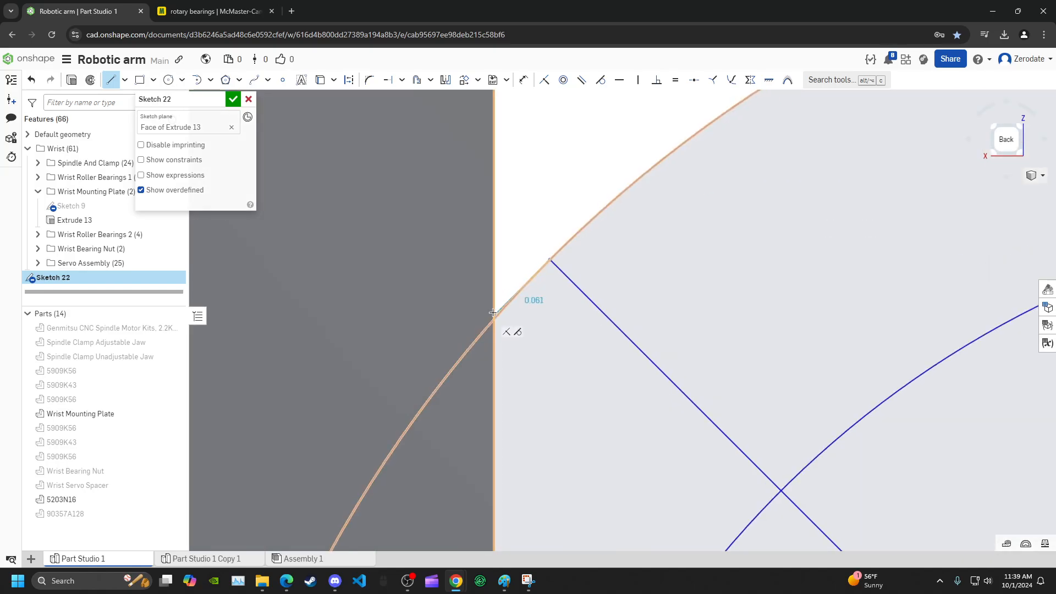
click(493, 312)
scroll(492, 313, down, 5)
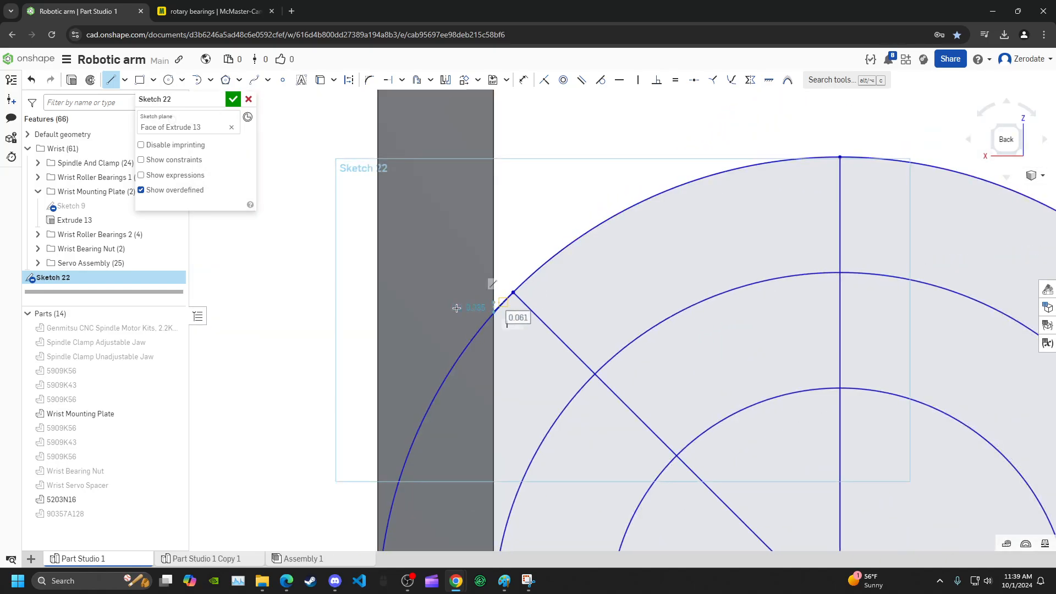
click(379, 315)
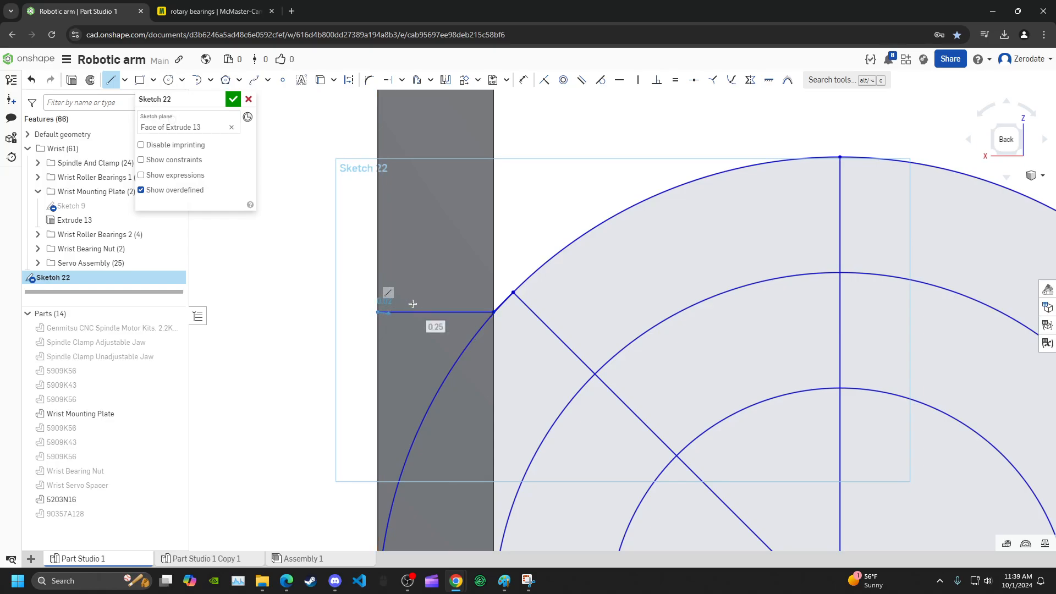
scroll(380, 314, down, 5)
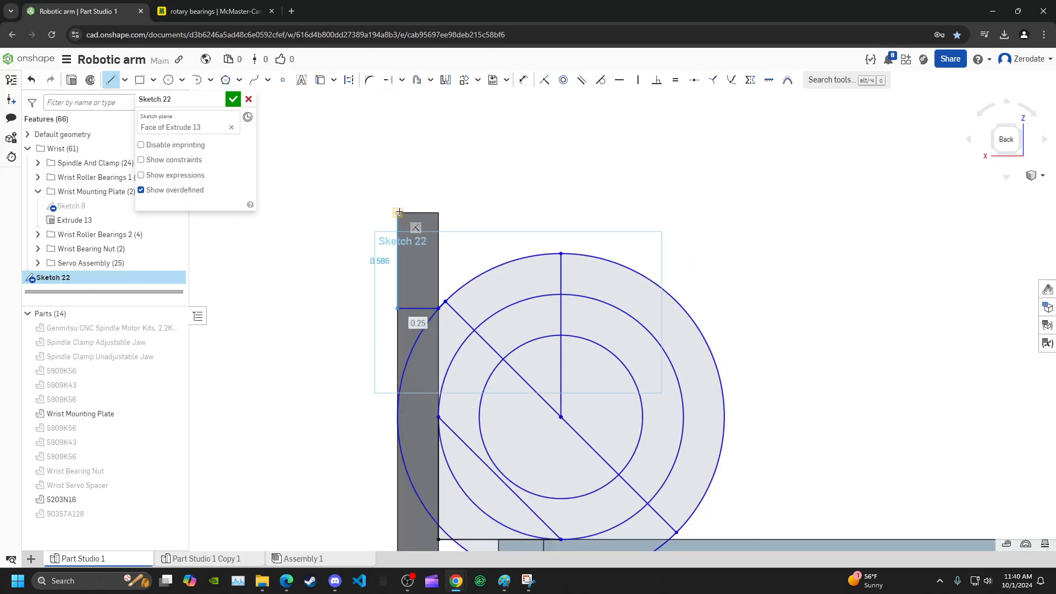
key(Escape)
scroll(437, 280, up, 5)
drag(294, 313, 484, 374)
drag(307, 301, 525, 415)
key(Delete)
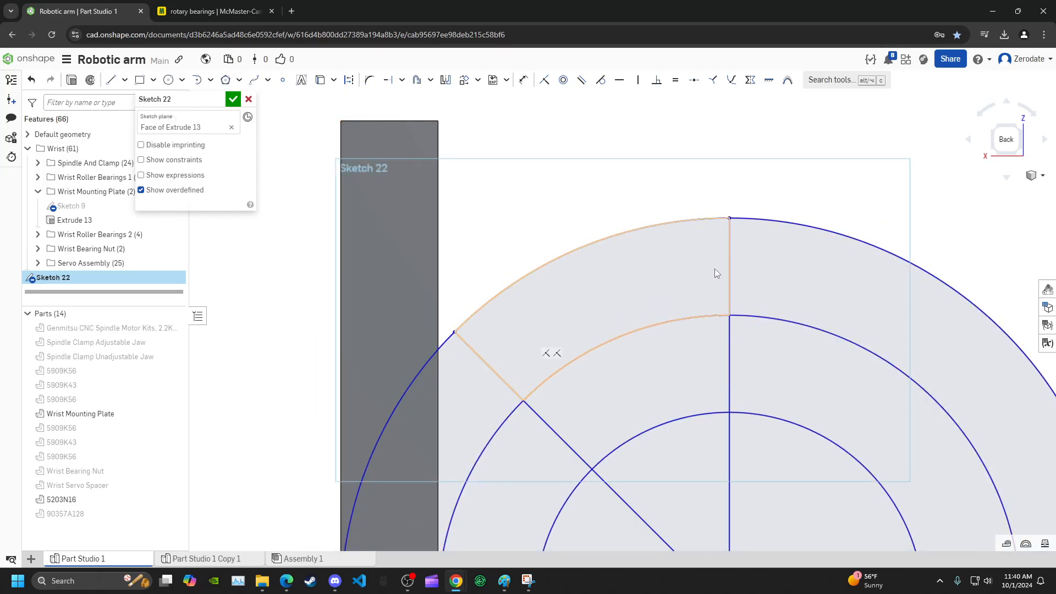
key(l)
click(729, 218)
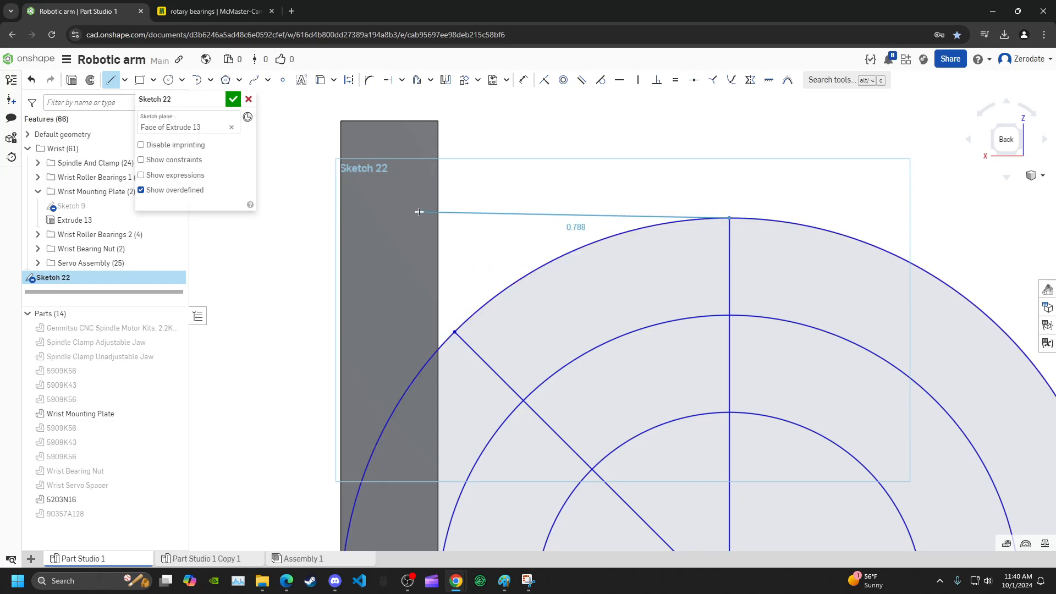
click(437, 217)
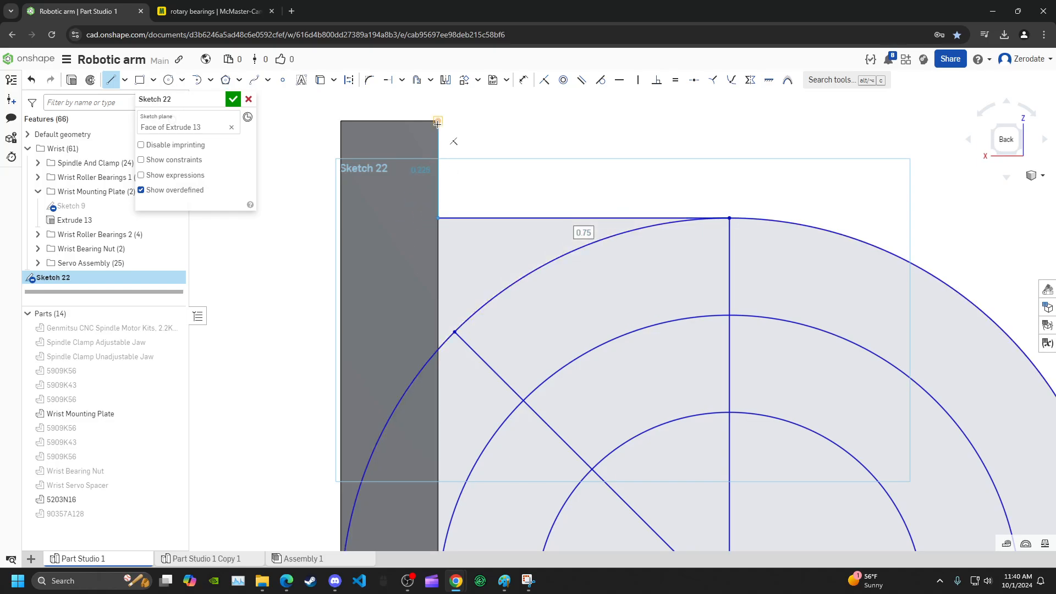
key(Escape)
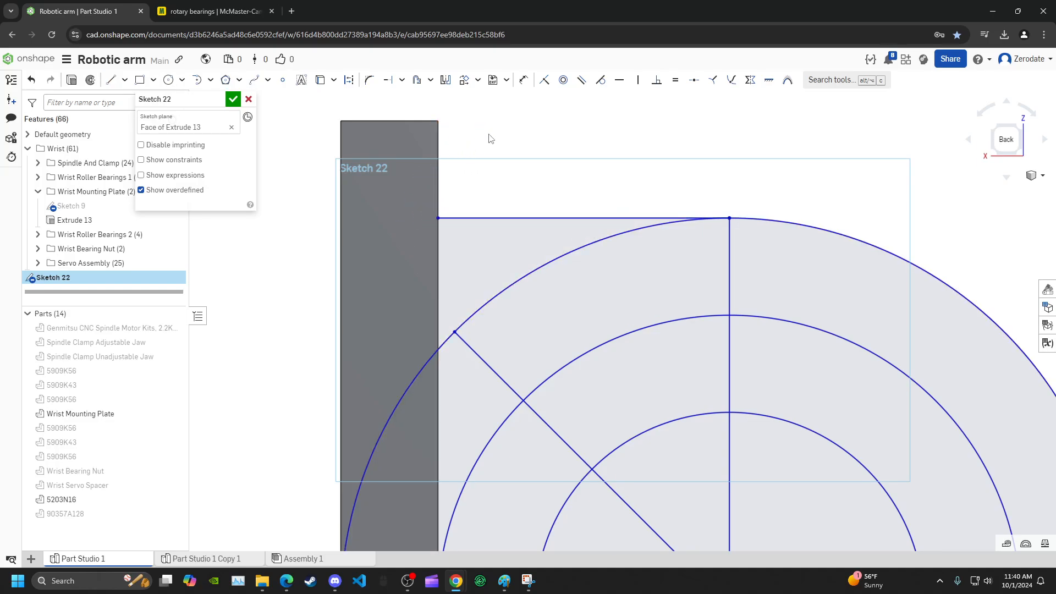
scroll(418, 235, down, 4)
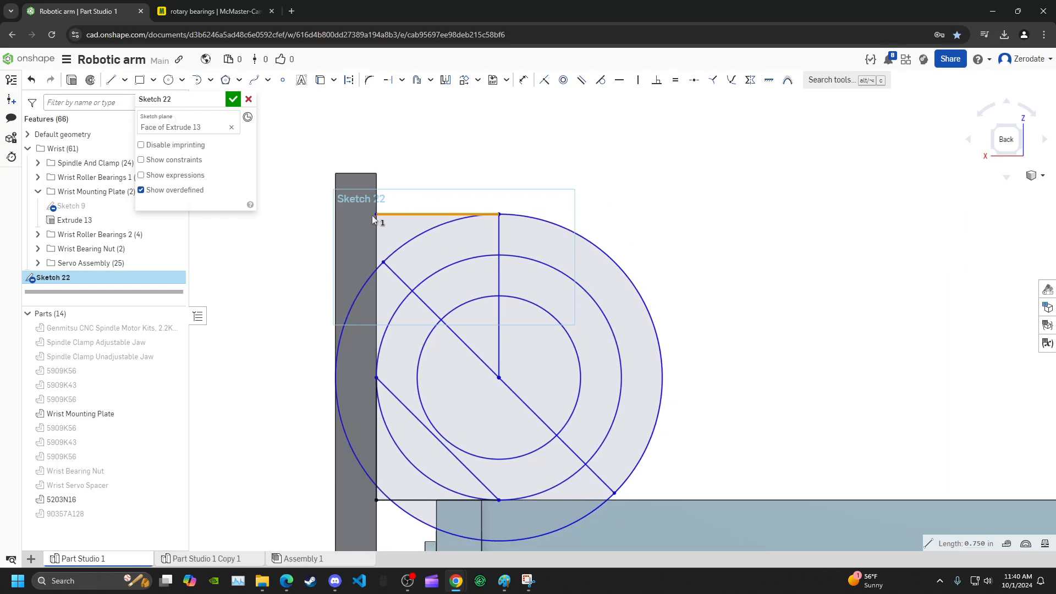
key(Delete)
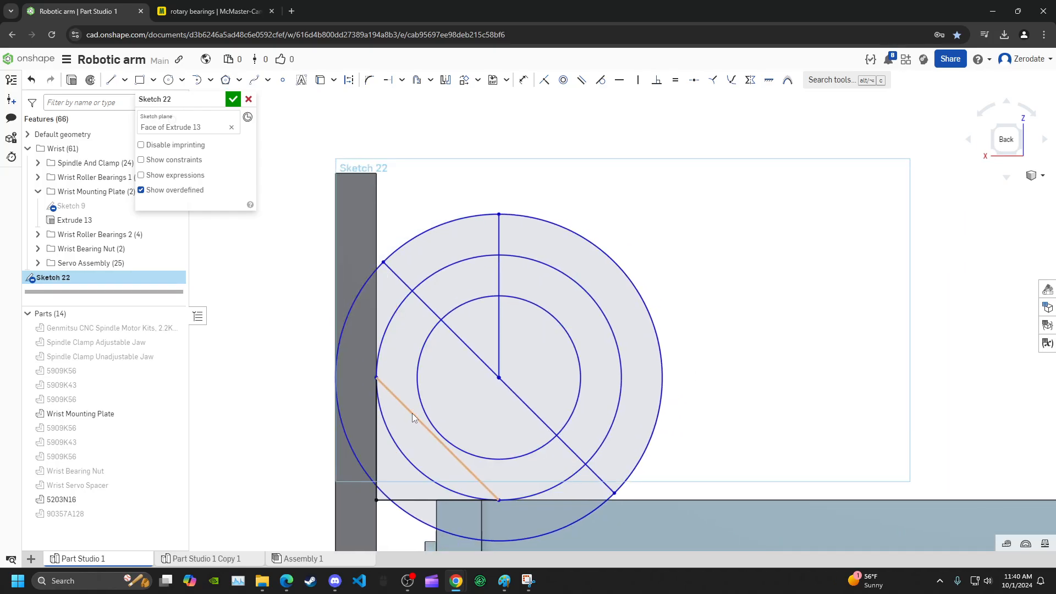
Delete the slanted line across the middle circle's lower quadrant and draw a 2.061 in line from the lower diagonal's outer end to the plate's motor-side edge.
click(408, 408)
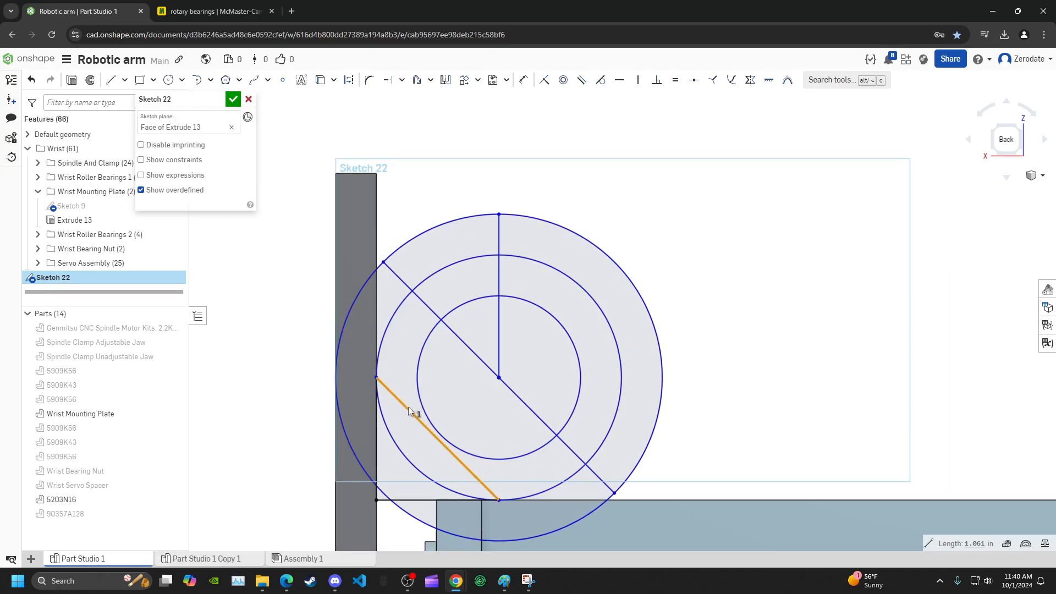
key(Delete)
scroll(603, 405, down, 1)
mouse_move(603, 404)
middle_down()
mouse_move(603, 309)
mouse_move(573, 202)
middle_up()
scroll(603, 309, down, 2)
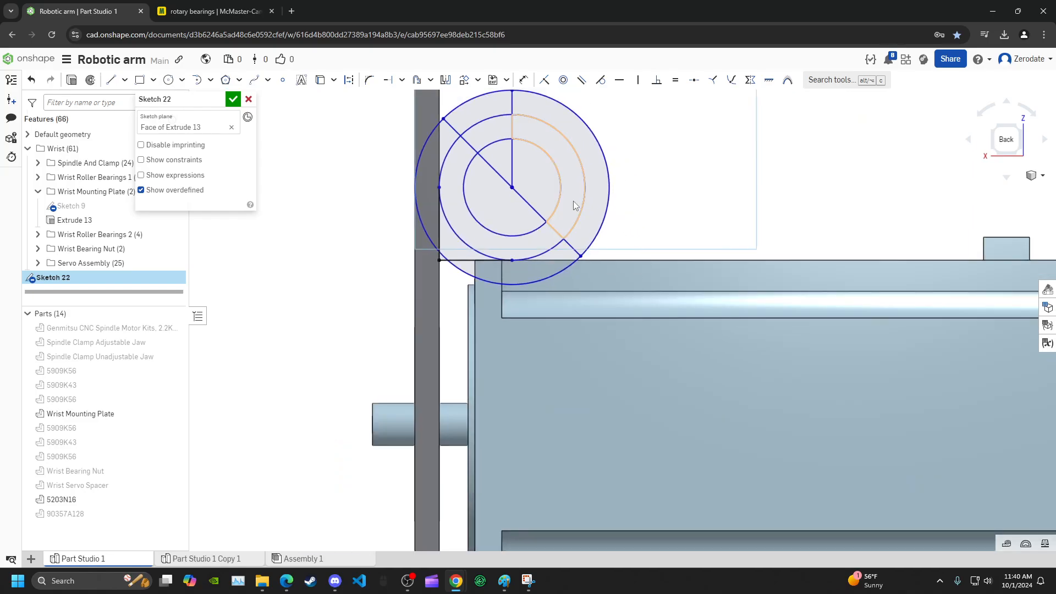
click(121, 81)
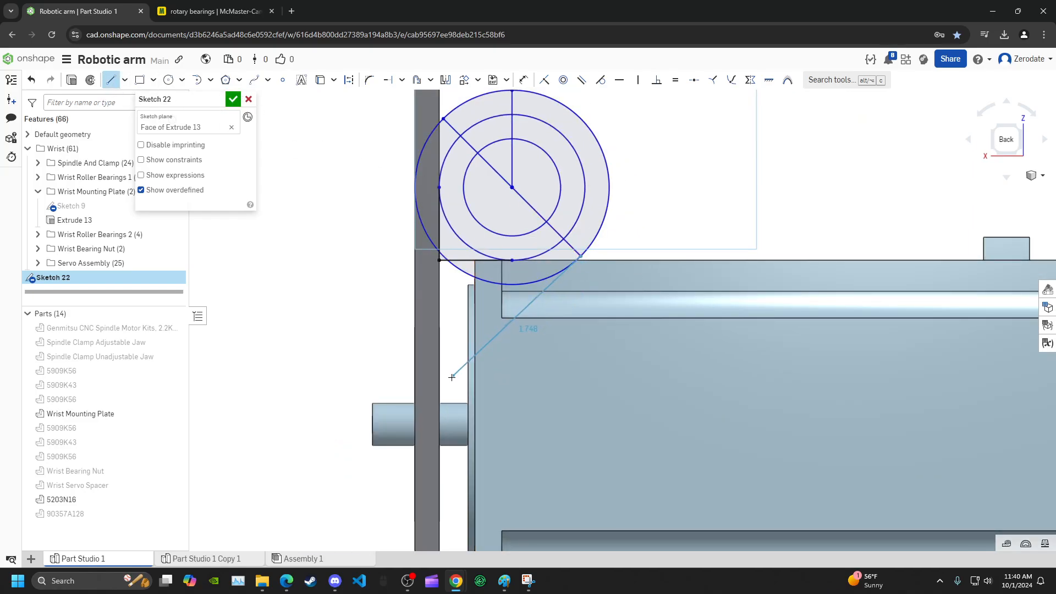
click(440, 398)
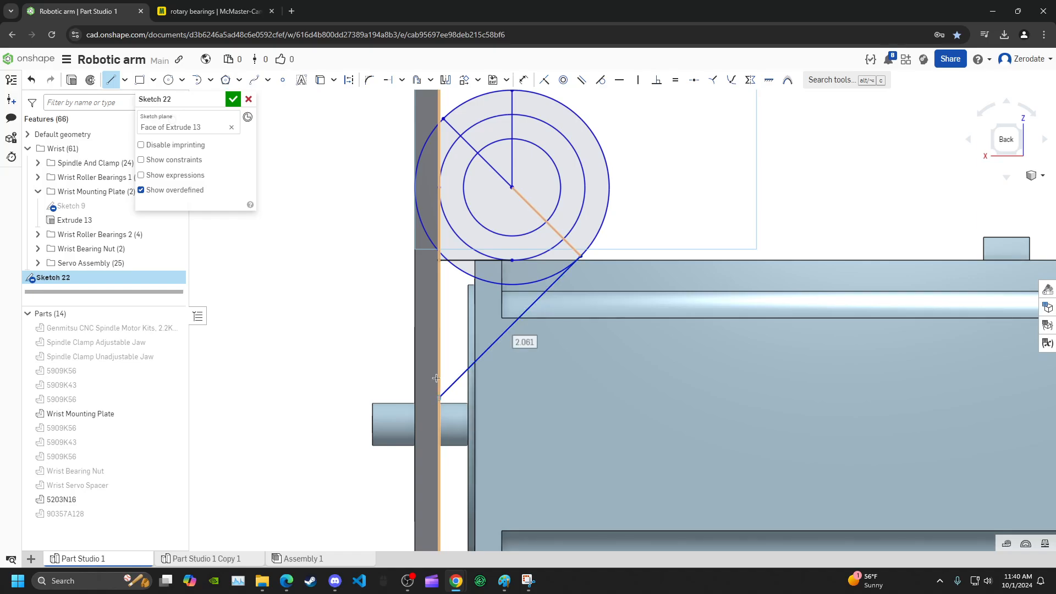
Draw a horizontal line from the top of the outer circle to the mounting plate's motor-side edge and finish Sketch 22.
key(Escape)
scroll(420, 149, up, 2)
middle_drag(422, 152, 424, 317)
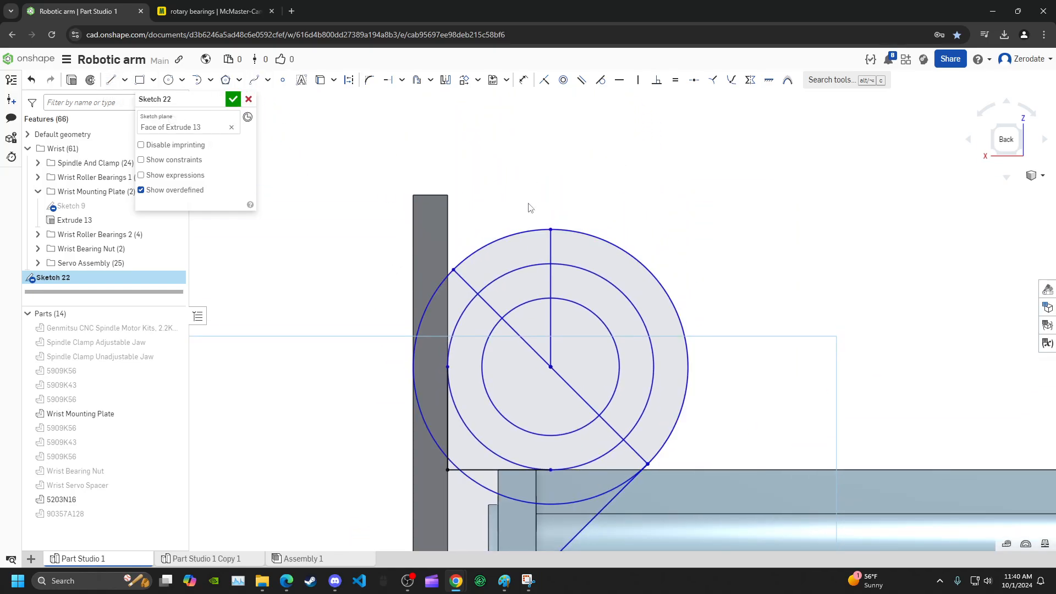
click(550, 230)
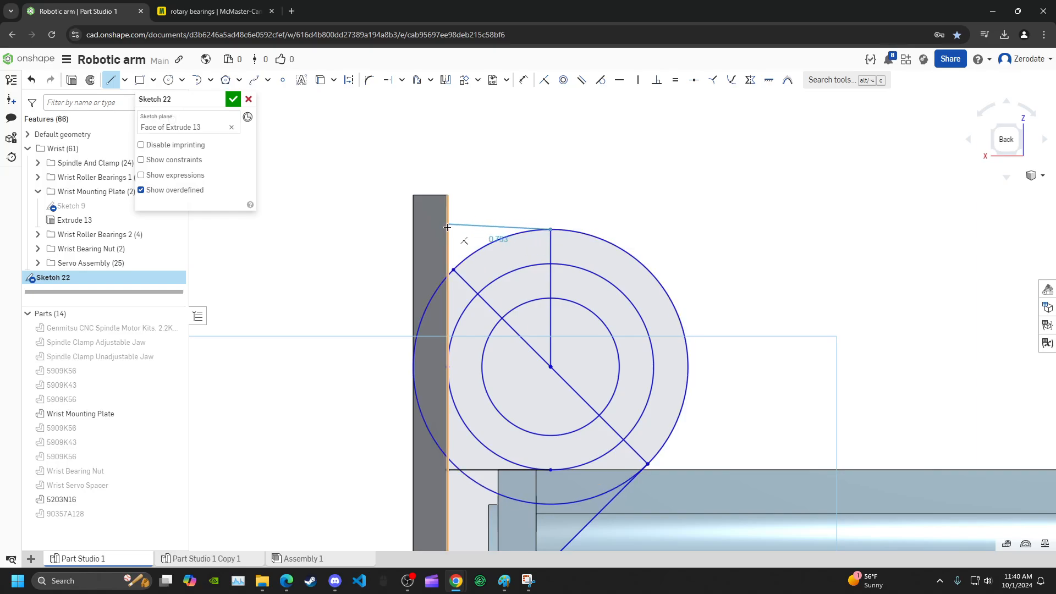
click(447, 230)
key(Escape)
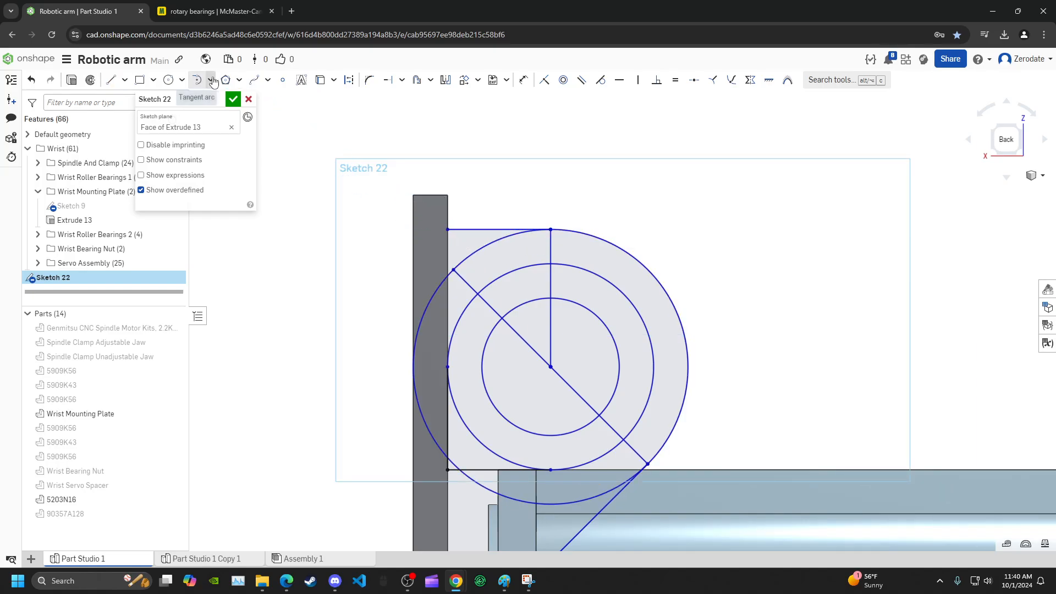
click(234, 99)
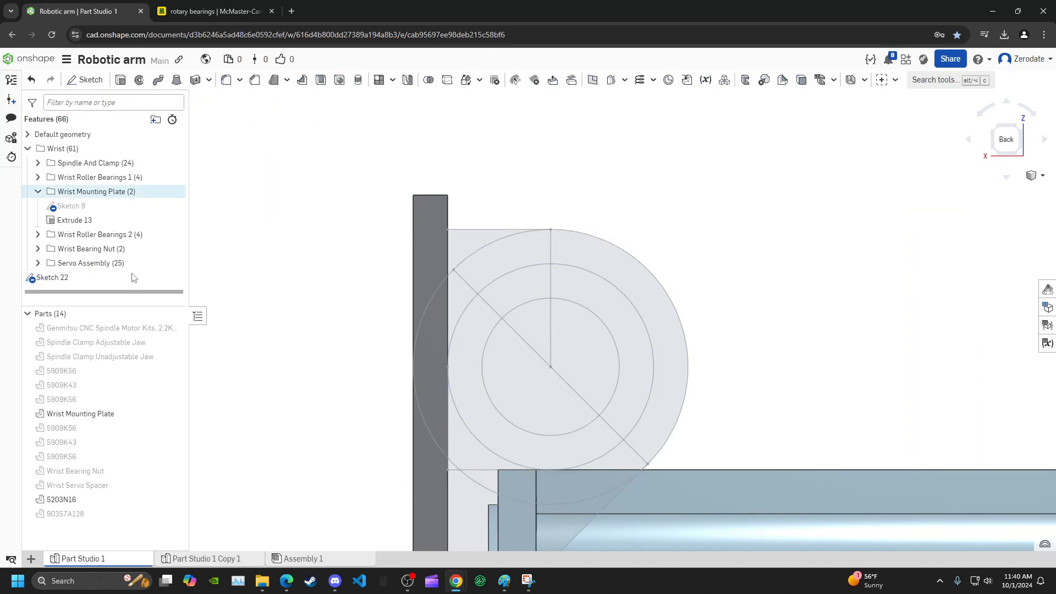
In the wrist mounting plate's Sketch 9, draw a 1.75 in line up one side from the inner divider, continuing horizontally across to the opposite side.
double_click(72, 205)
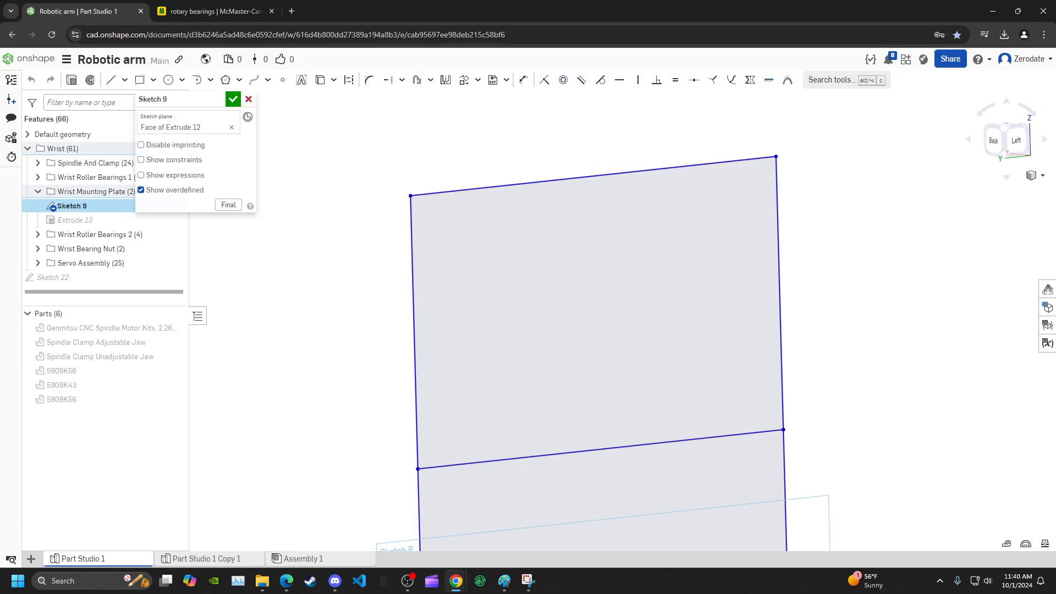
click(1014, 142)
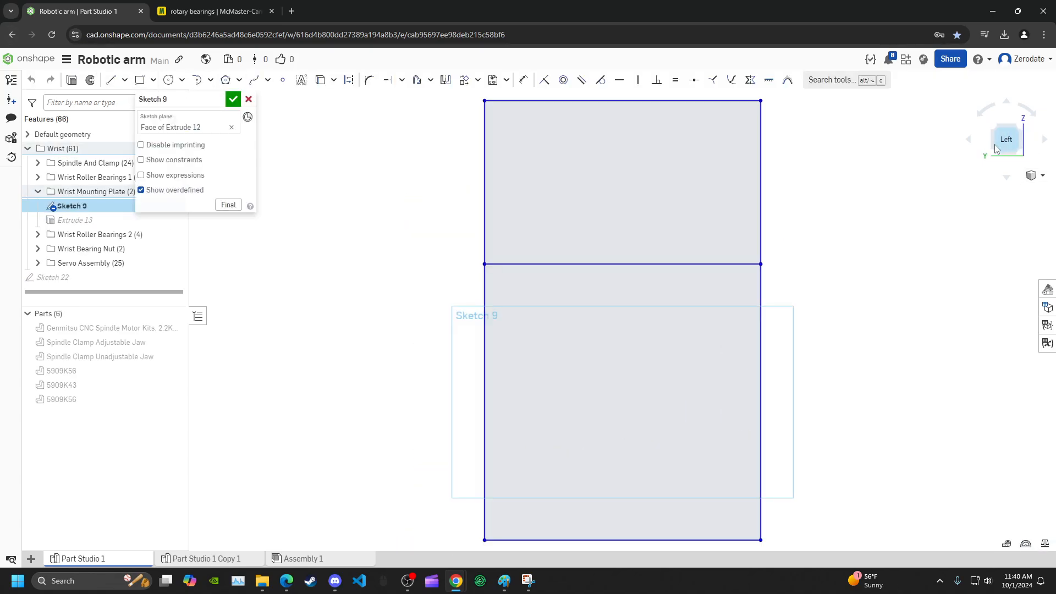
click(485, 263)
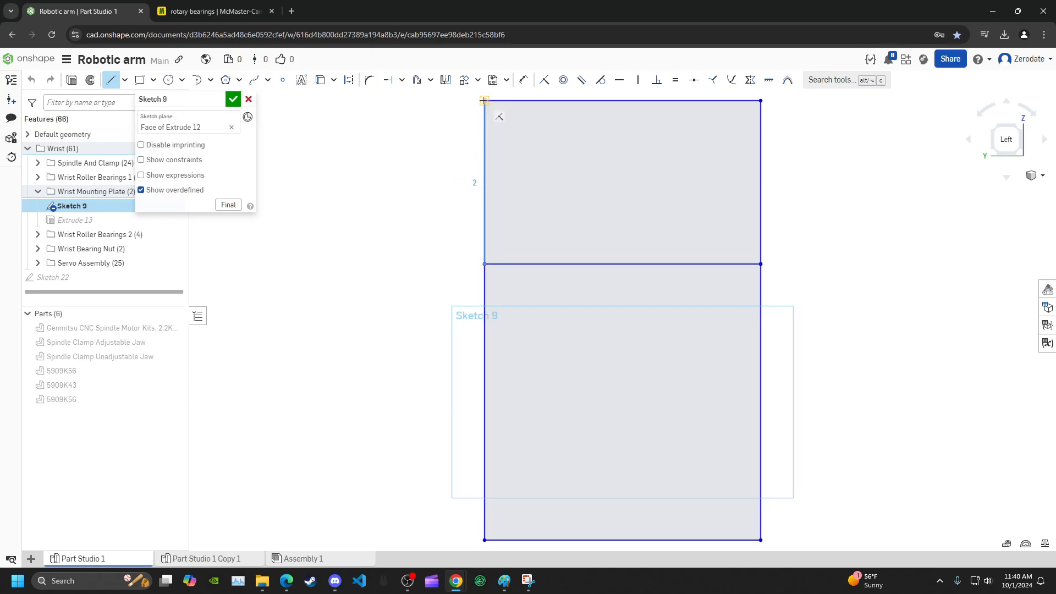
text(1)
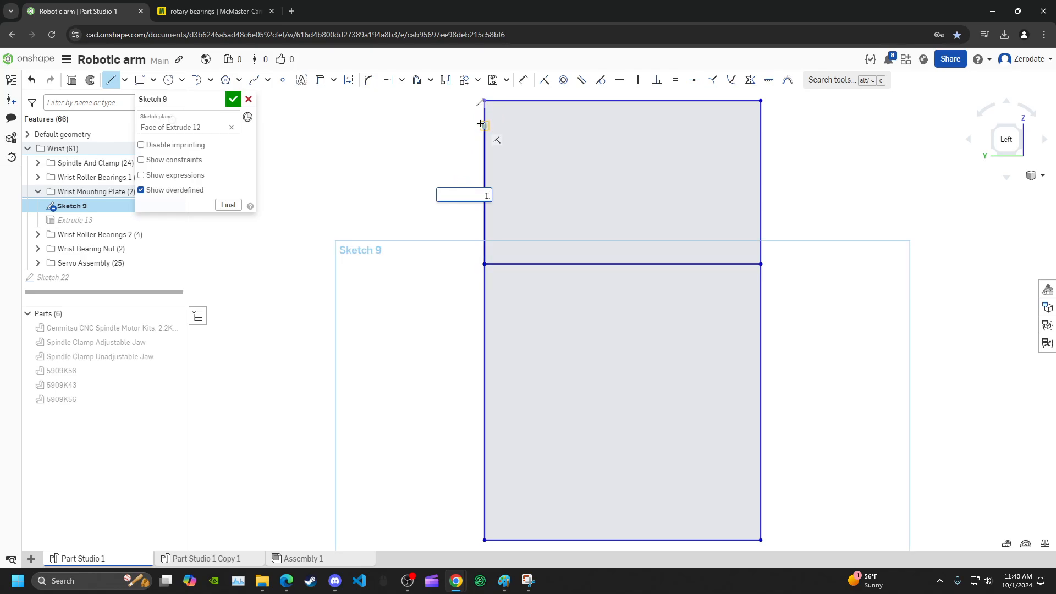
text(.75)
key(Return)
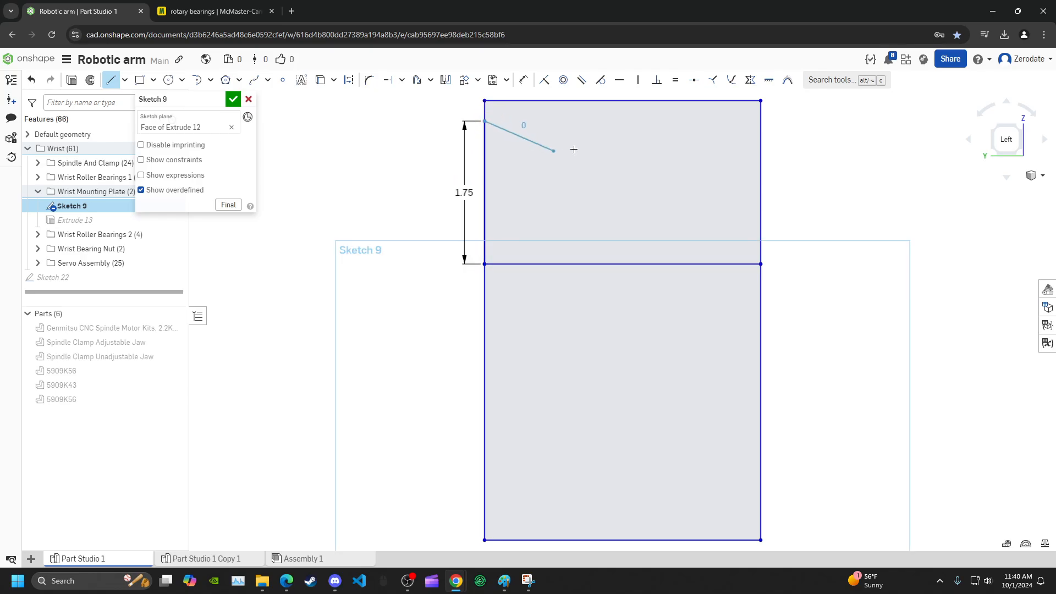
click(760, 121)
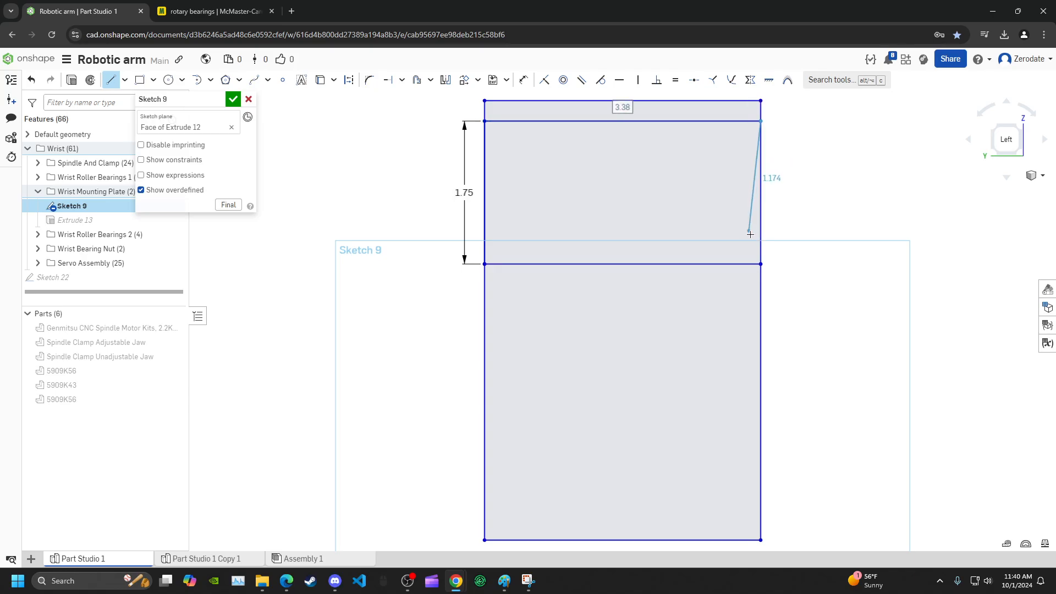
key(Escape)
Delete the 1.75 dimension from Sketch 9 and accept the sketch.
middle_drag(581, 157, 463, 280)
scroll(463, 280, up, 2)
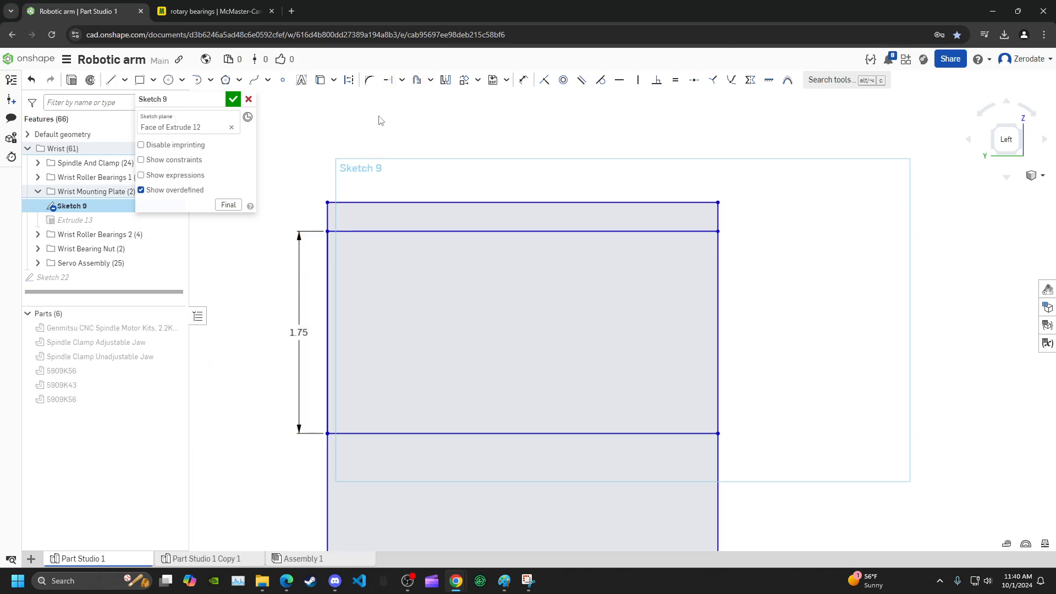
click(297, 332)
key(Delete)
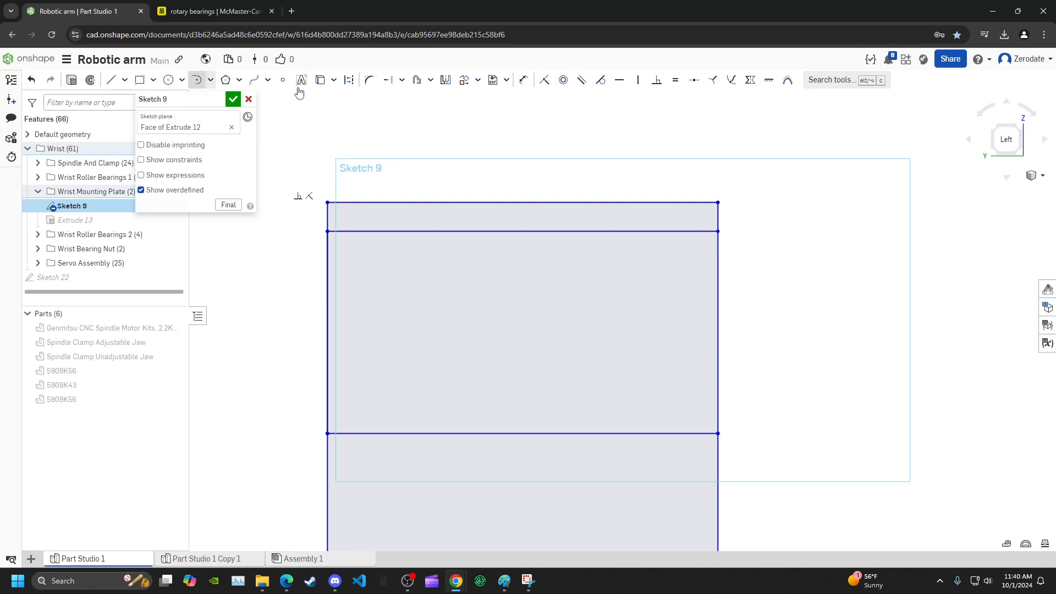
click(544, 81)
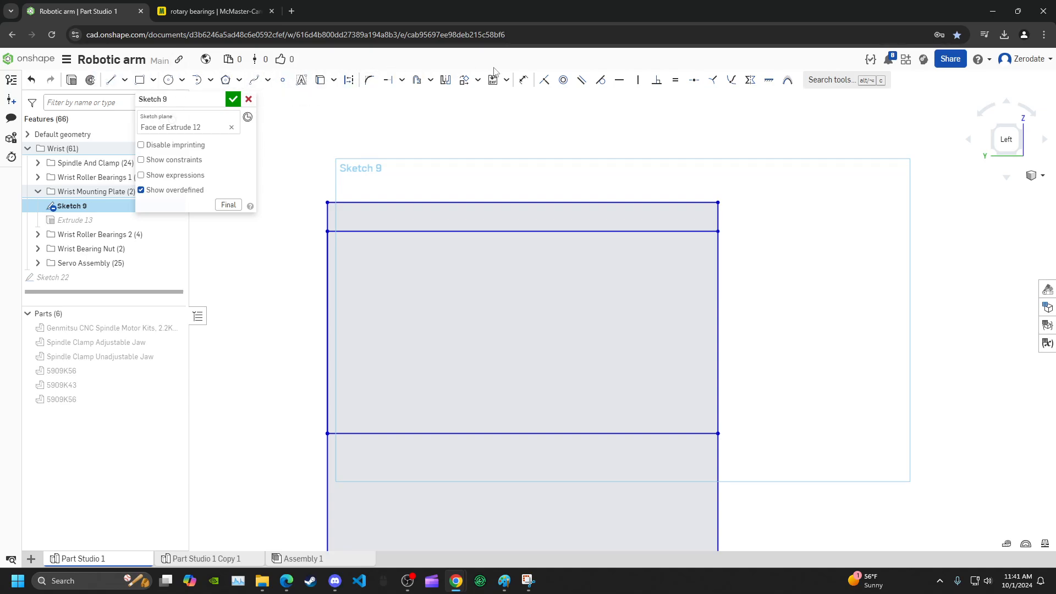
click(233, 99)
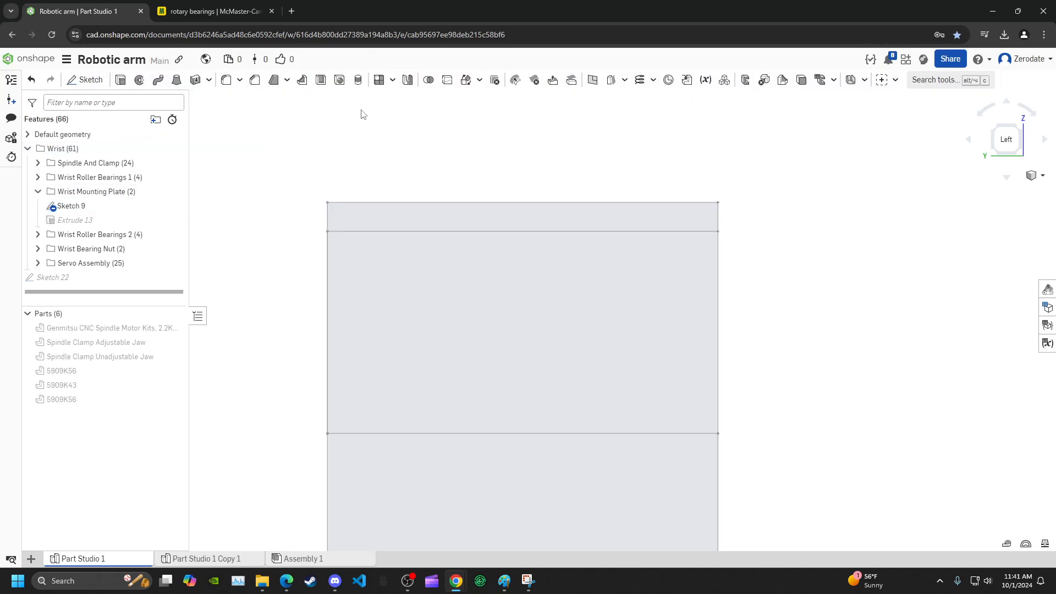
Reopen Sketch 9 for editing and search the sketch tools for "cut".
double_click(77, 205)
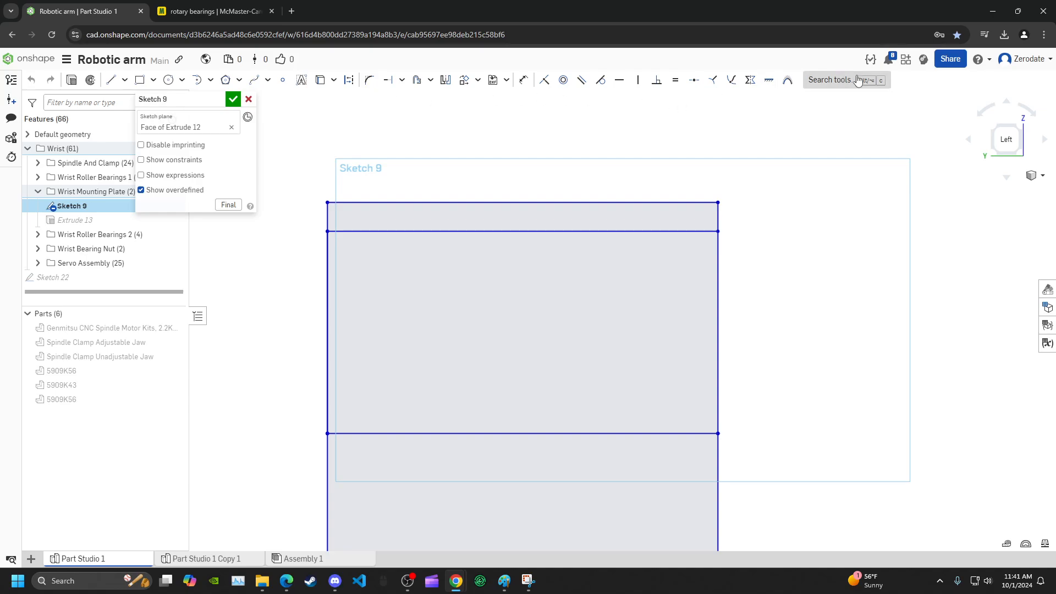
click(824, 82)
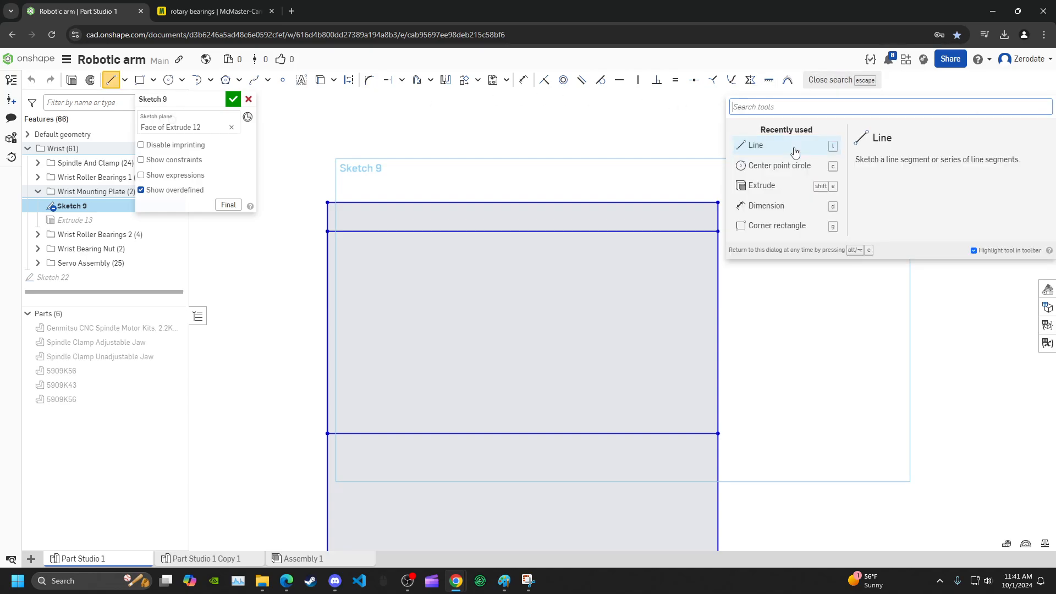
text(cut)
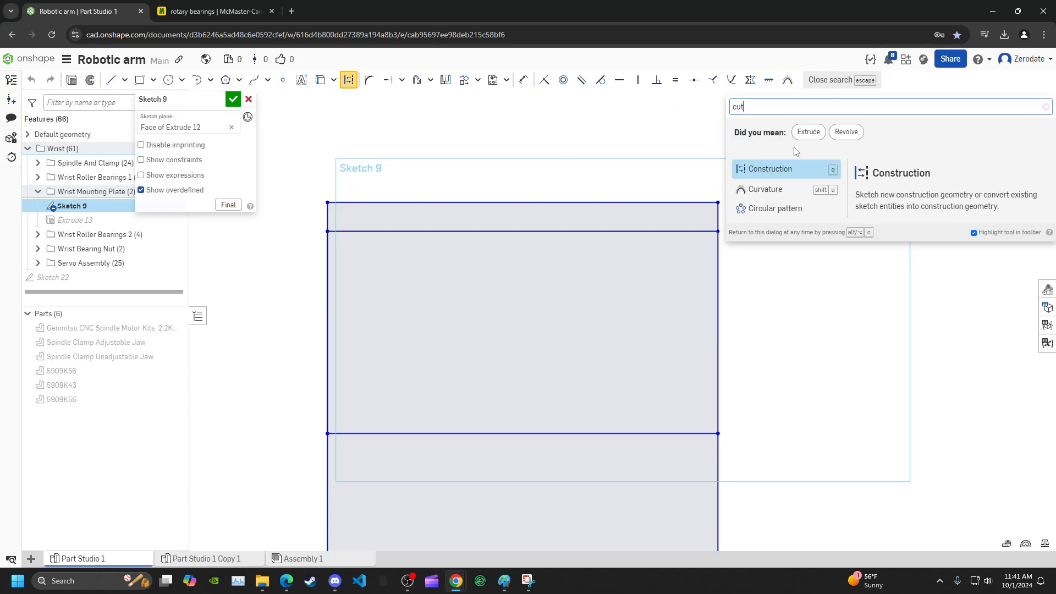
key(BackSpace)
key(BackSpace)
key(BackSpace)
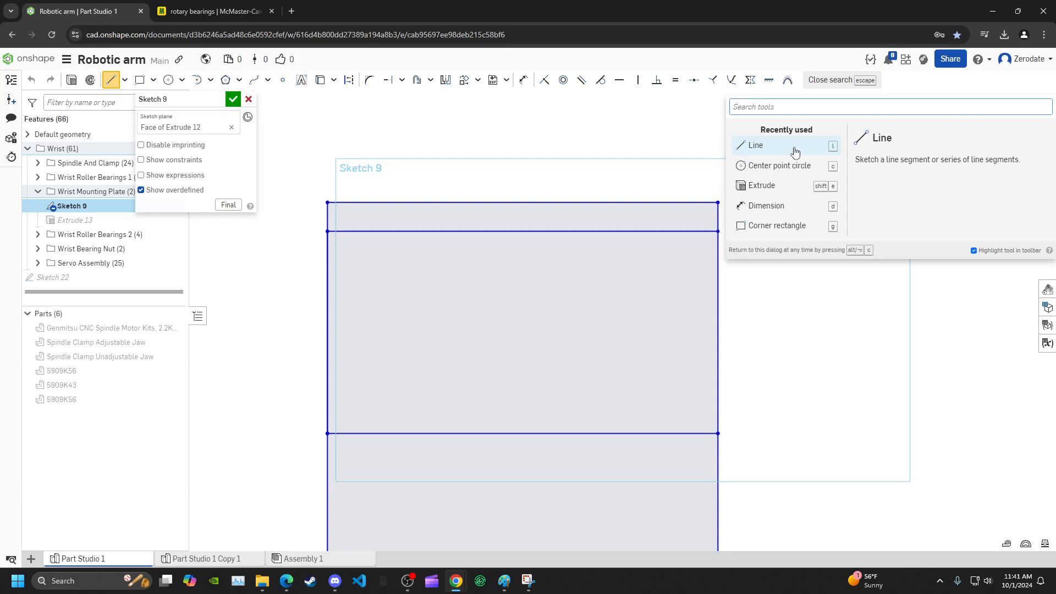
key(Up)
key(Escape)
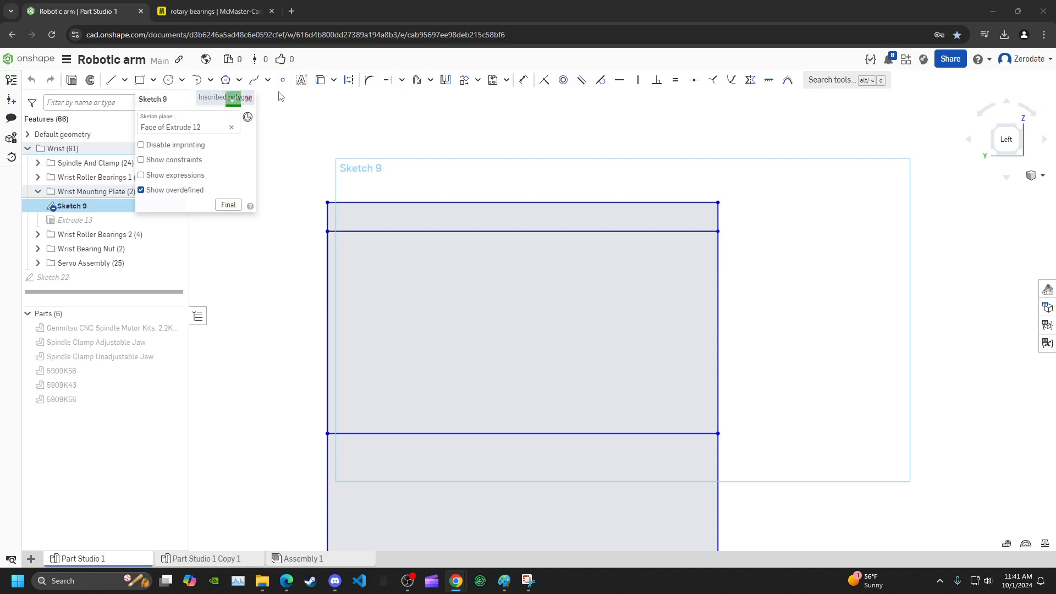
Search the sketch tools for "sn" and close the search.
click(827, 82)
text(ssn)
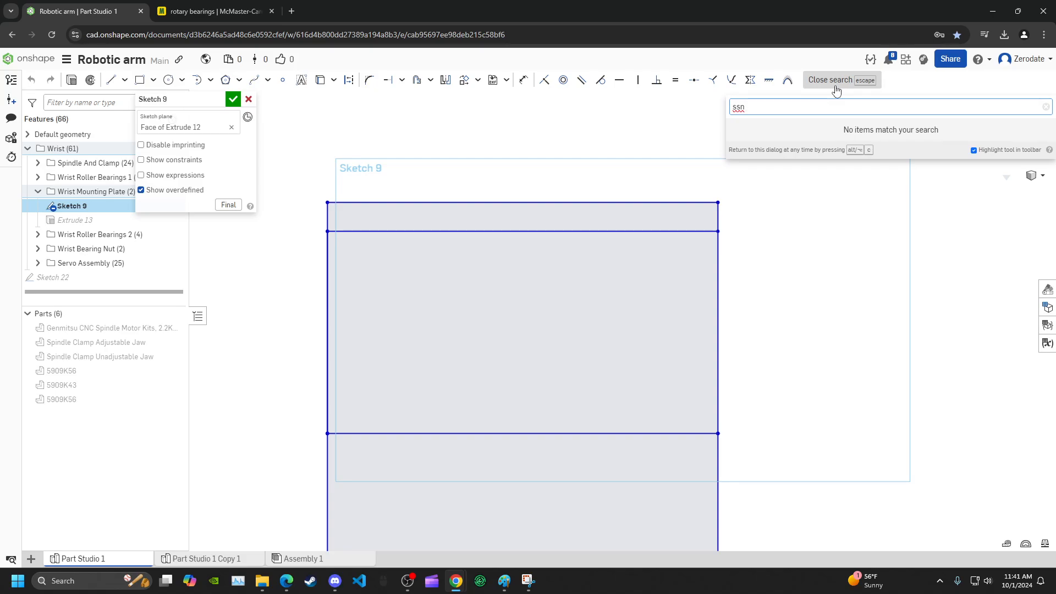
key(BackSpace)
key(BackSpace)
text(nl)
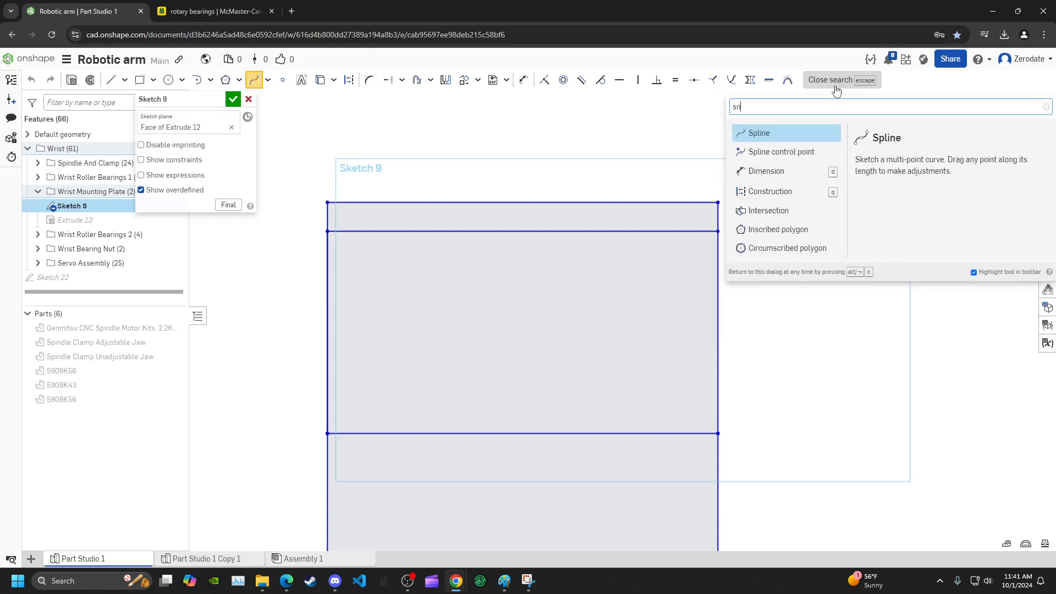
key(BackSpace)
key(BackSpace)
key(BackSpace)
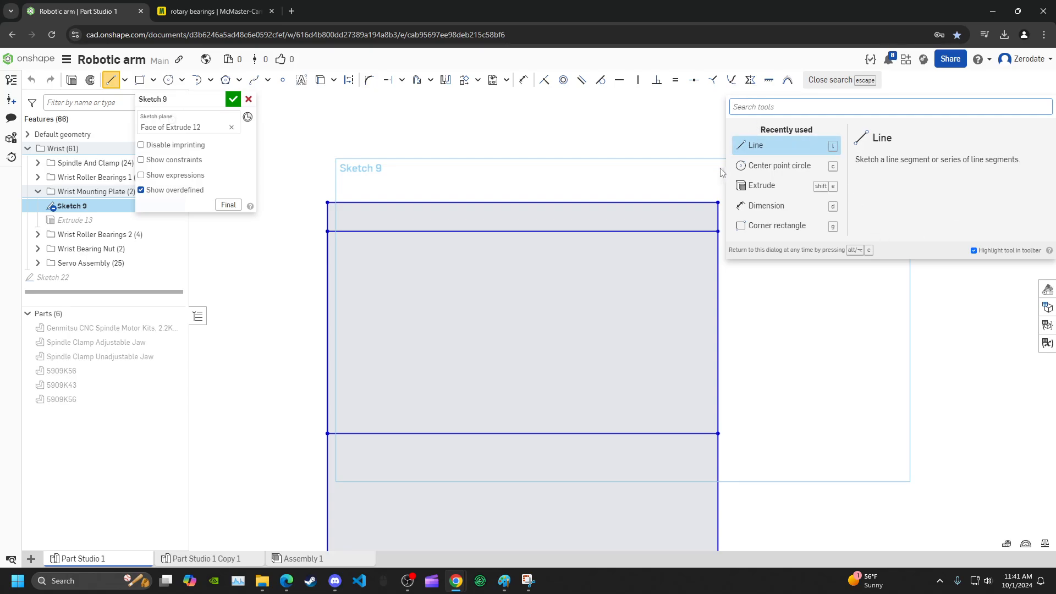
key(Escape)
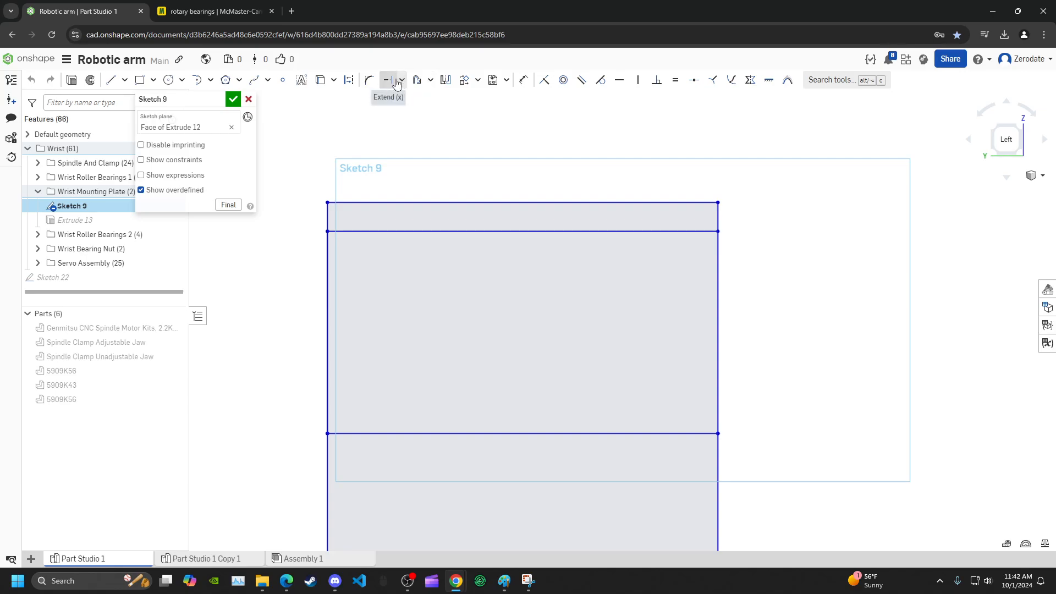
Trim away the plate outline above the new horizontal line in Sketch 9 and accept the sketch.
click(333, 81)
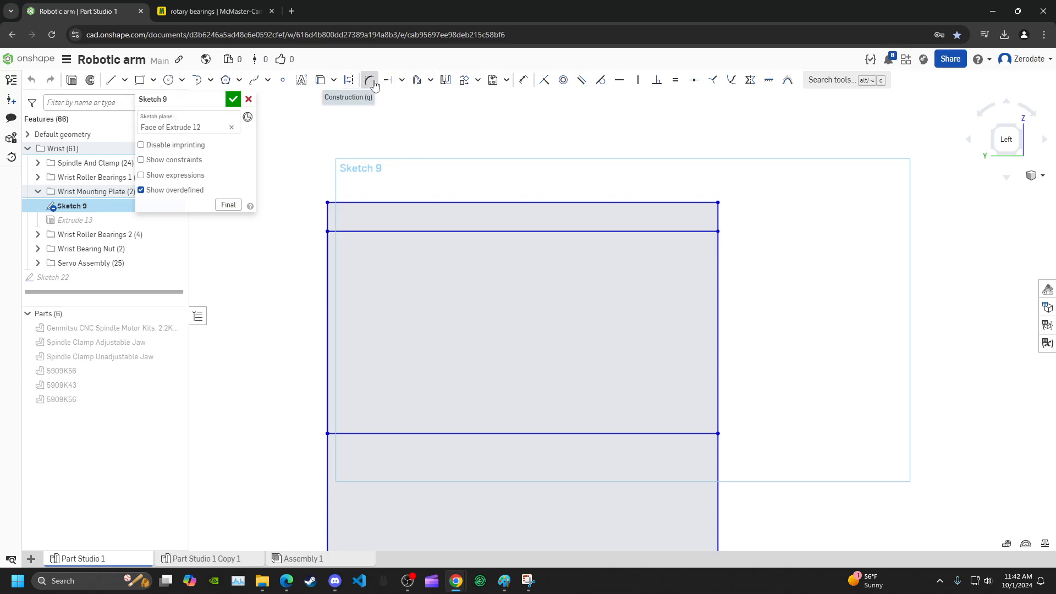
click(403, 80)
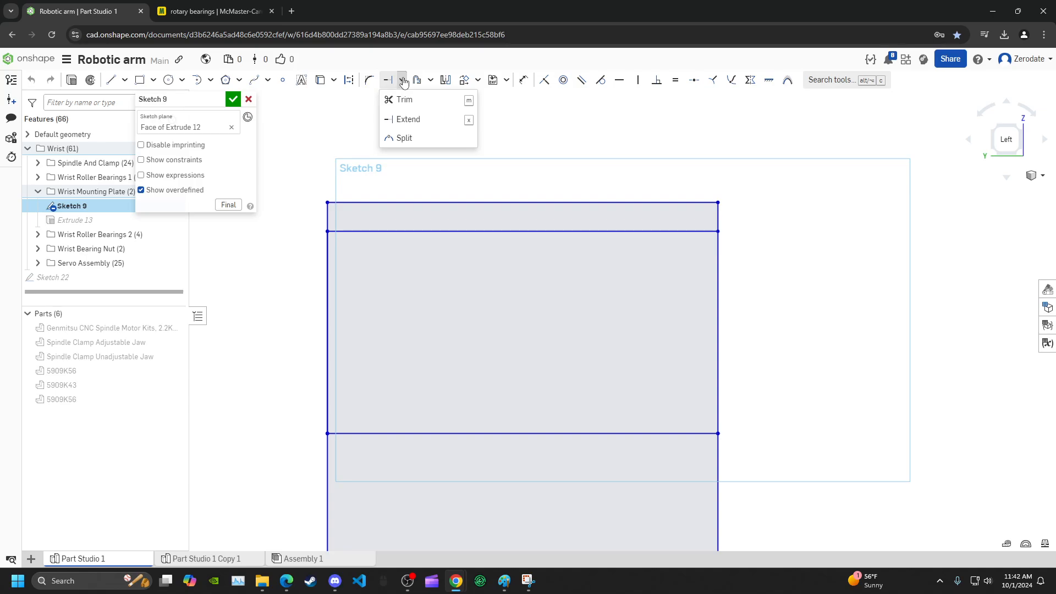
click(404, 100)
mouse_move(337, 220)
mouse_down()
mouse_move(631, 173)
mouse_move(731, 207)
mouse_move(682, 213)
mouse_up()
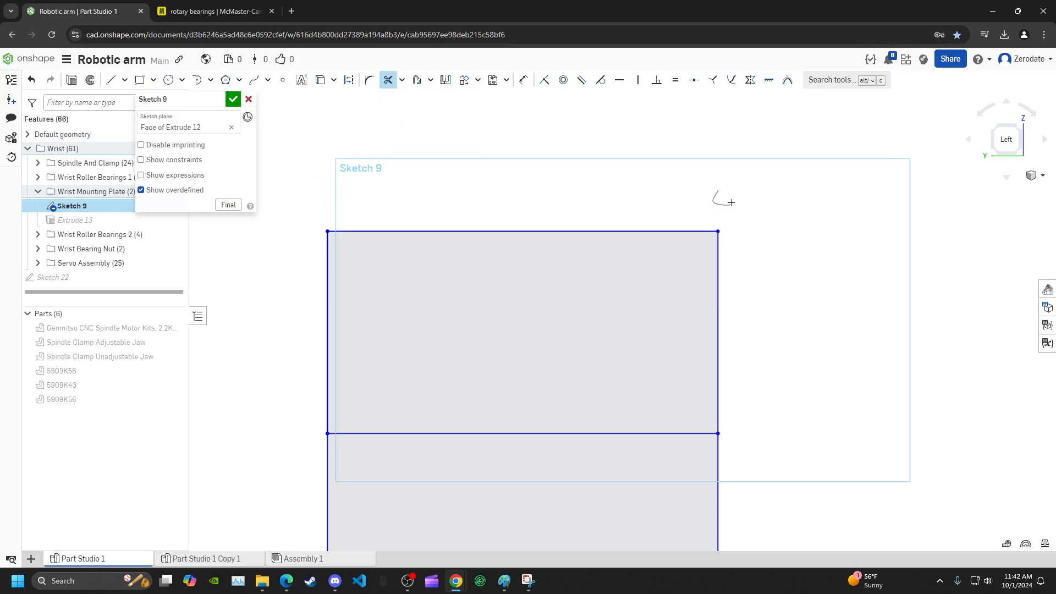
click(233, 100)
Check Sketch 22's enclosed regions between the shortened plate and the concentric circles from the back view, leaving none selected.
right_drag(370, 197, 422, 230)
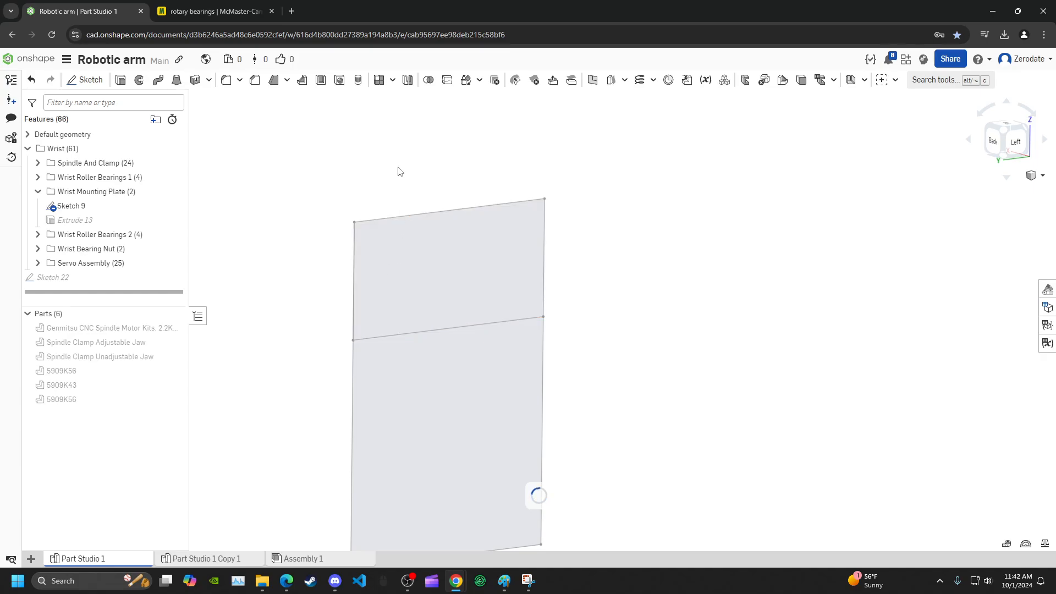
right_drag(400, 171, 542, 166)
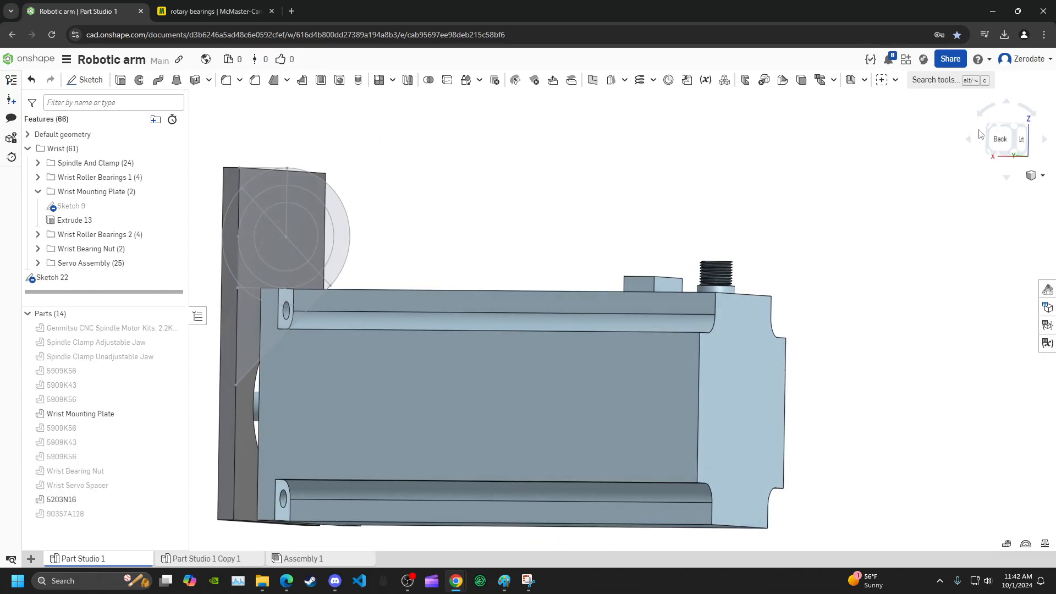
click(1002, 139)
scroll(538, 257, up, 3)
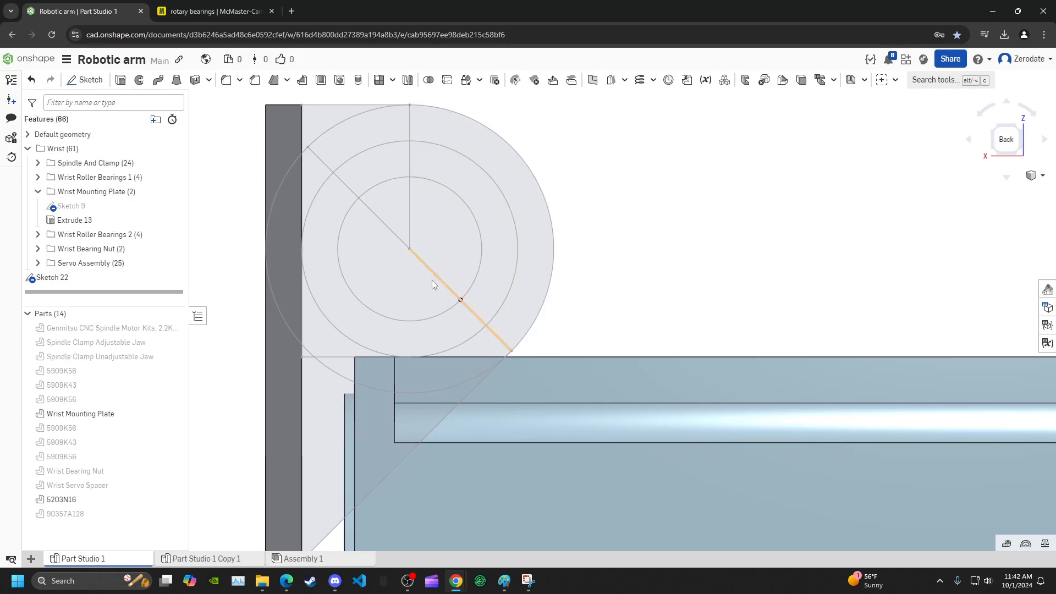
click(387, 338)
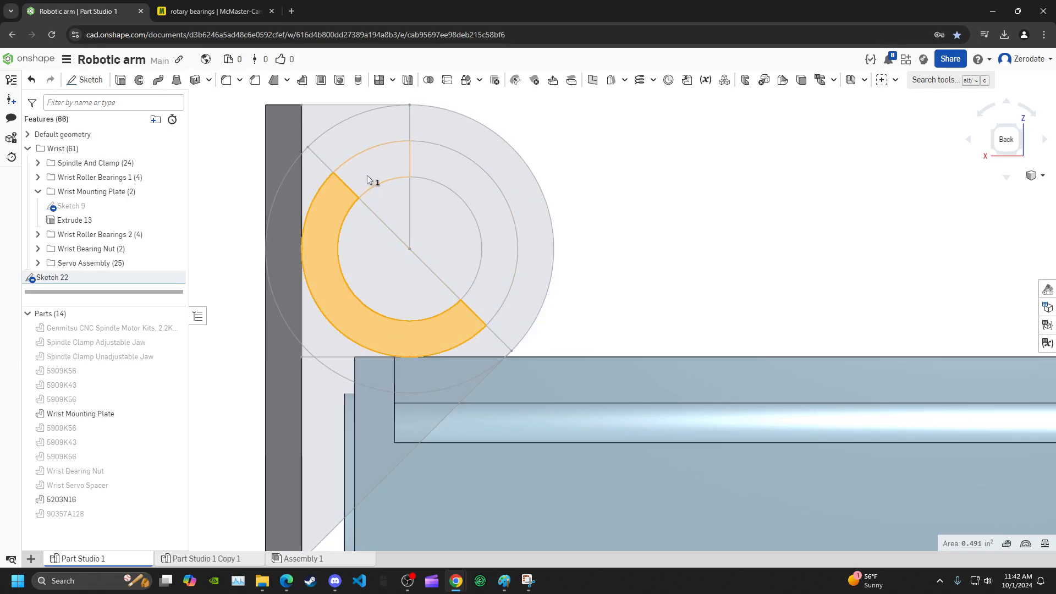
click(322, 121)
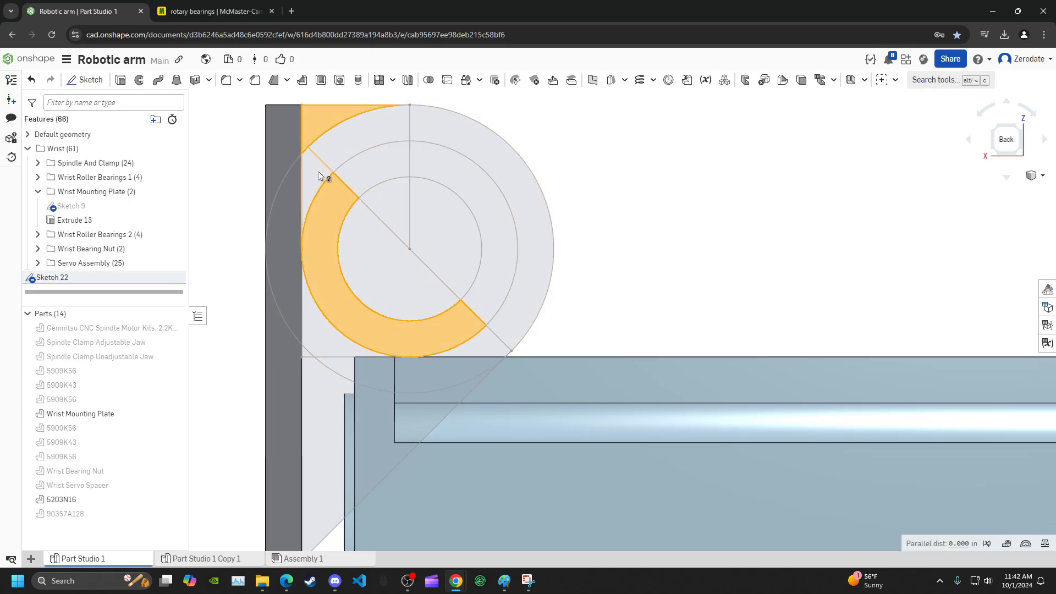
click(318, 170)
click(351, 131)
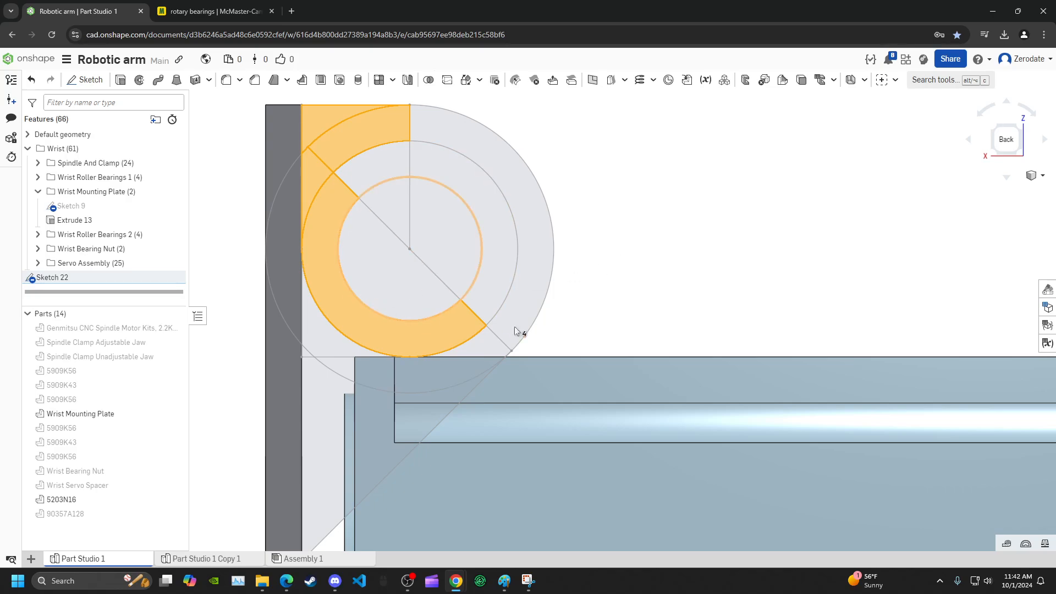
click(701, 256)
Reopen Sketch 22 and draw a horizontal line from the top of the middle circle to the mounting plate's motor-side edge.
double_click(63, 280)
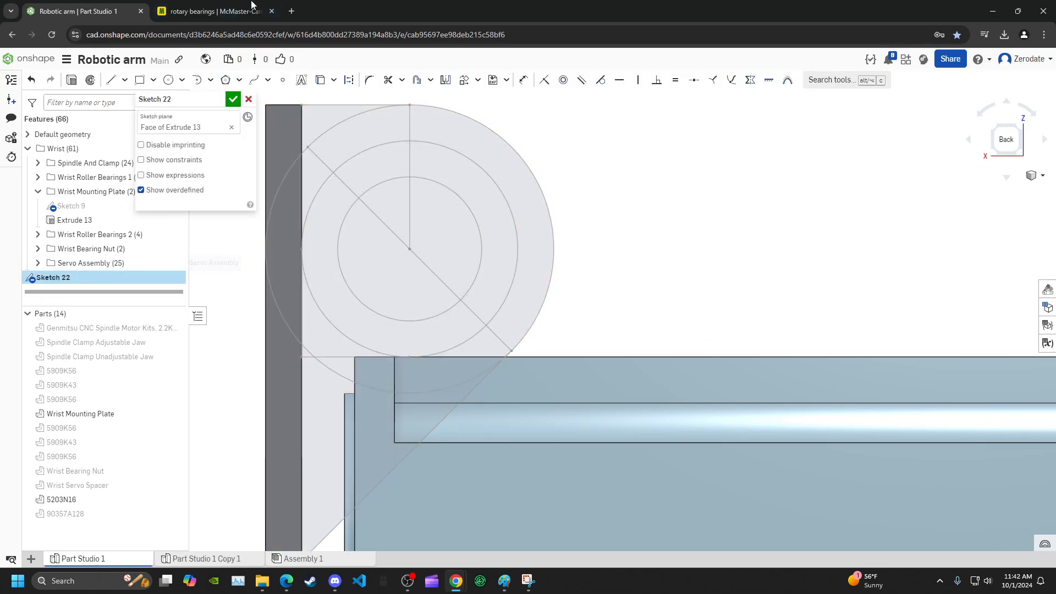
click(111, 79)
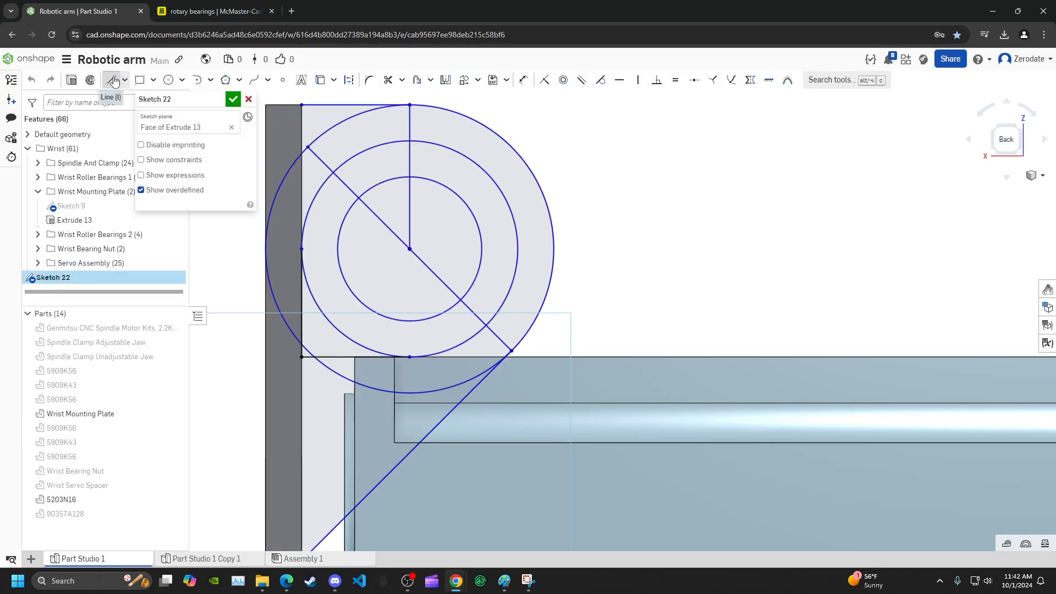
click(409, 141)
click(300, 140)
key(Escape)
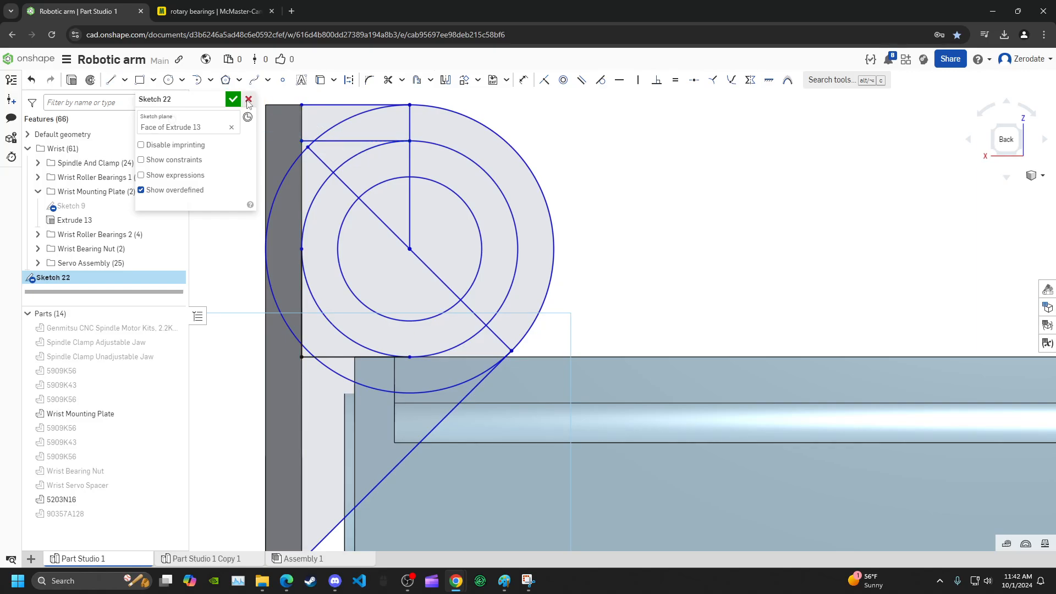
Discard the open Sketch 22 edit and draw a line across Sketch 9's plate outline, 1.5 in above the existing horizontal line.
click(248, 99)
double_click(70, 208)
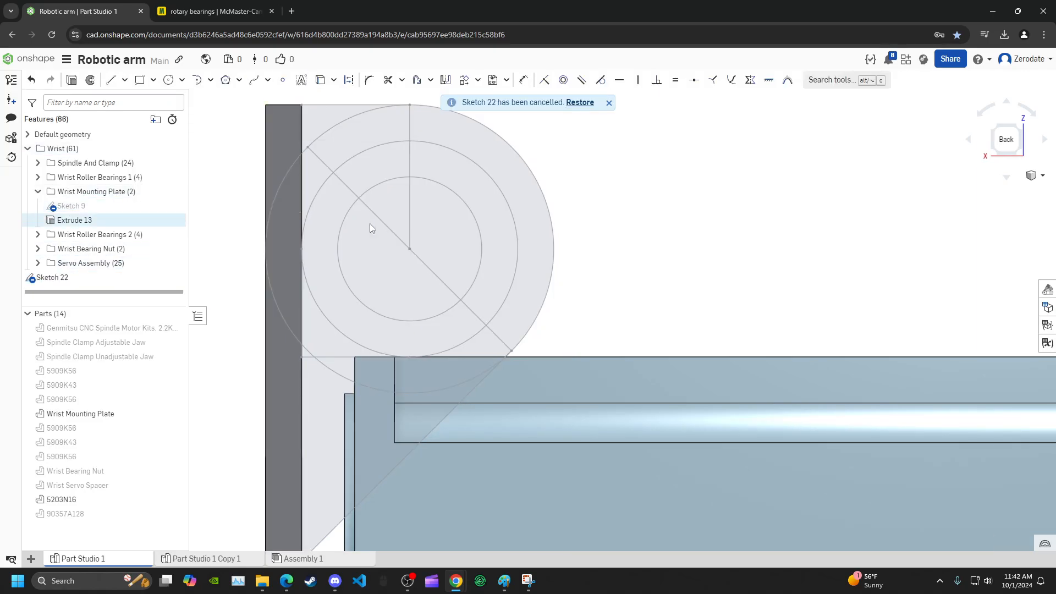
click(111, 80)
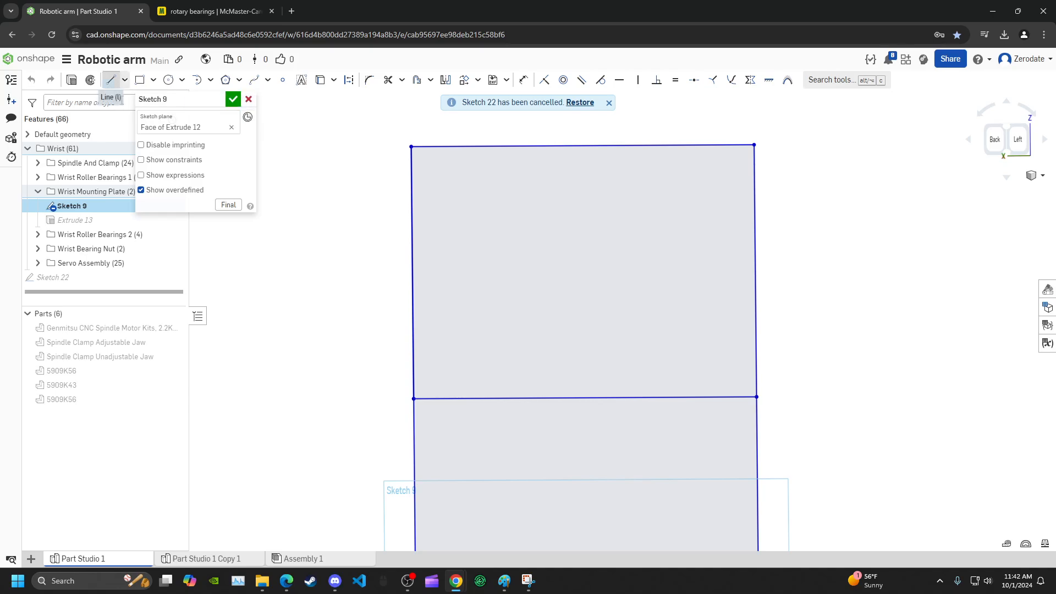
click(413, 398)
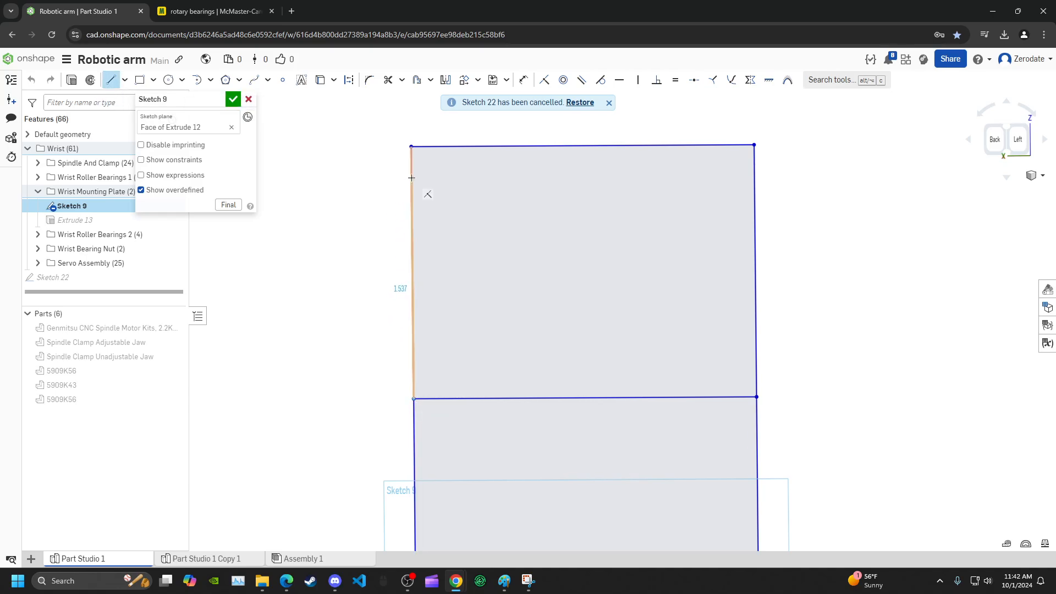
text(1.5)
key(Return)
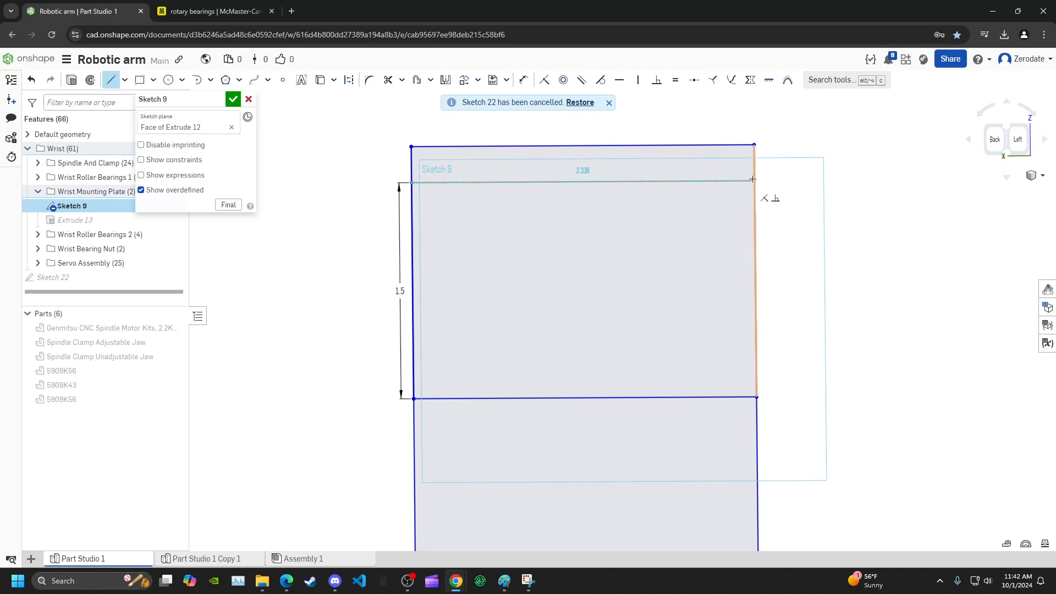
click(753, 179)
key(Escape)
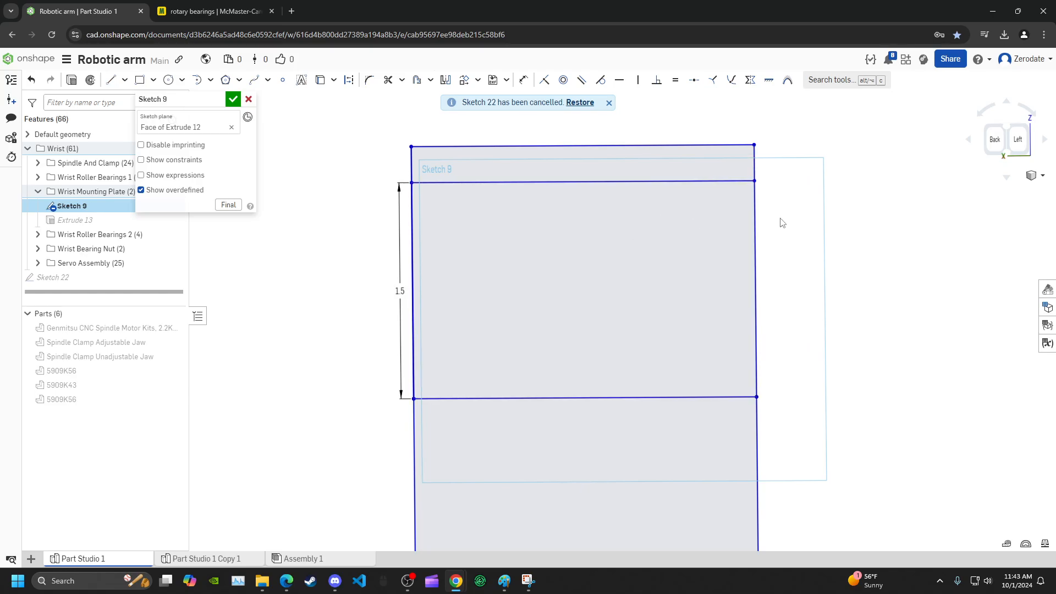
Delete the 1.5 dimension in Sketch 9, trim the plate outline above the new line, and accept the sketch.
click(1007, 152)
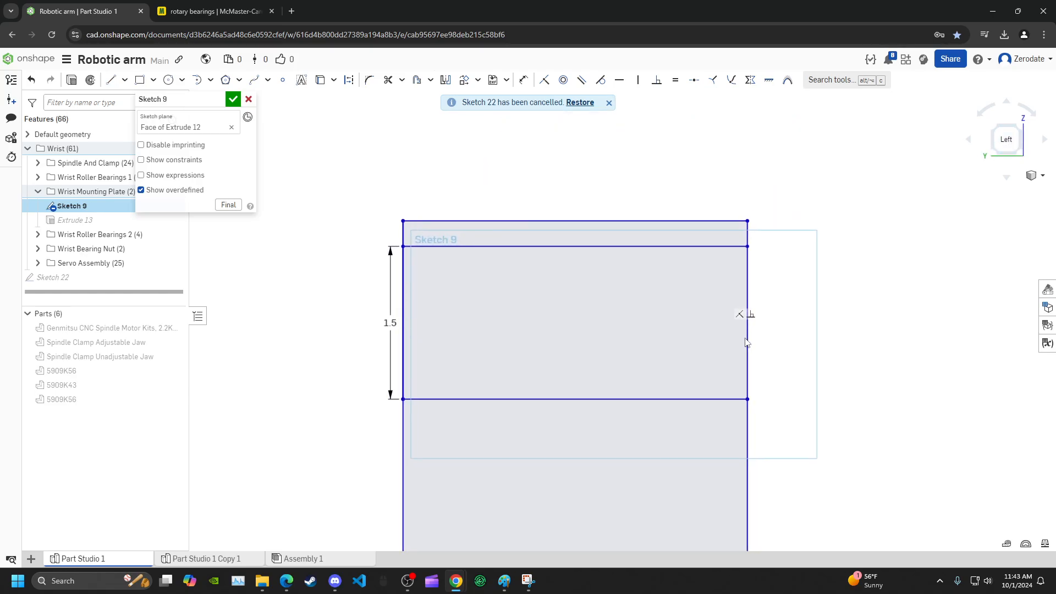
click(390, 323)
key(Delete)
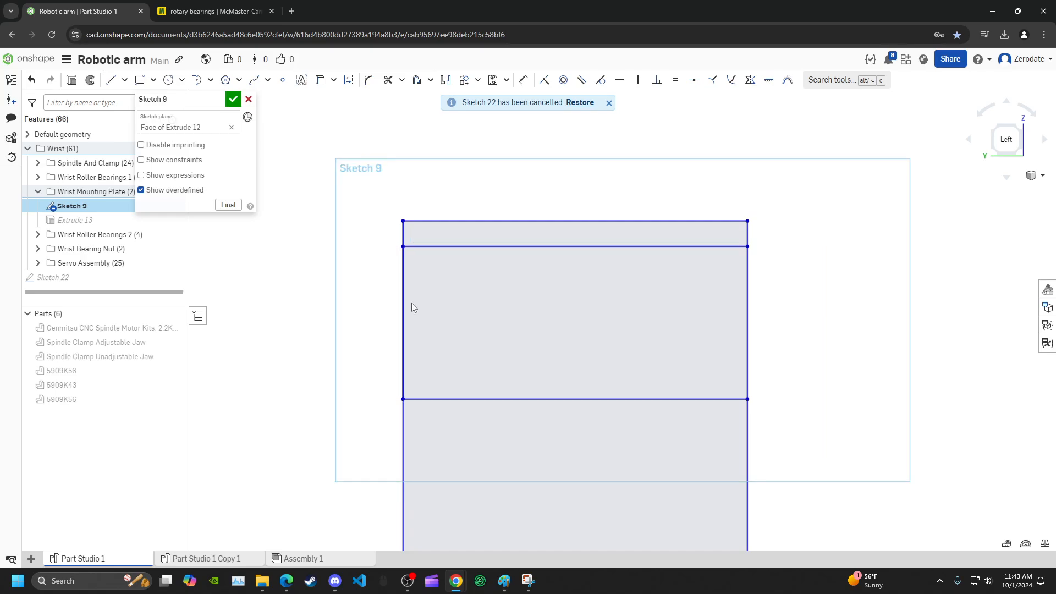
click(389, 79)
drag(391, 238, 536, 190)
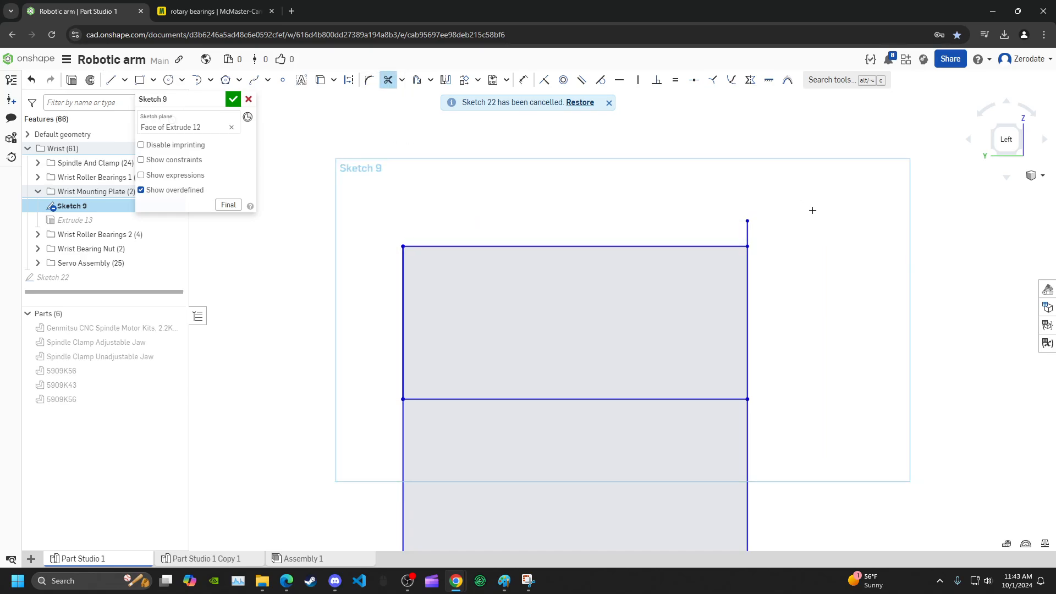
click(231, 101)
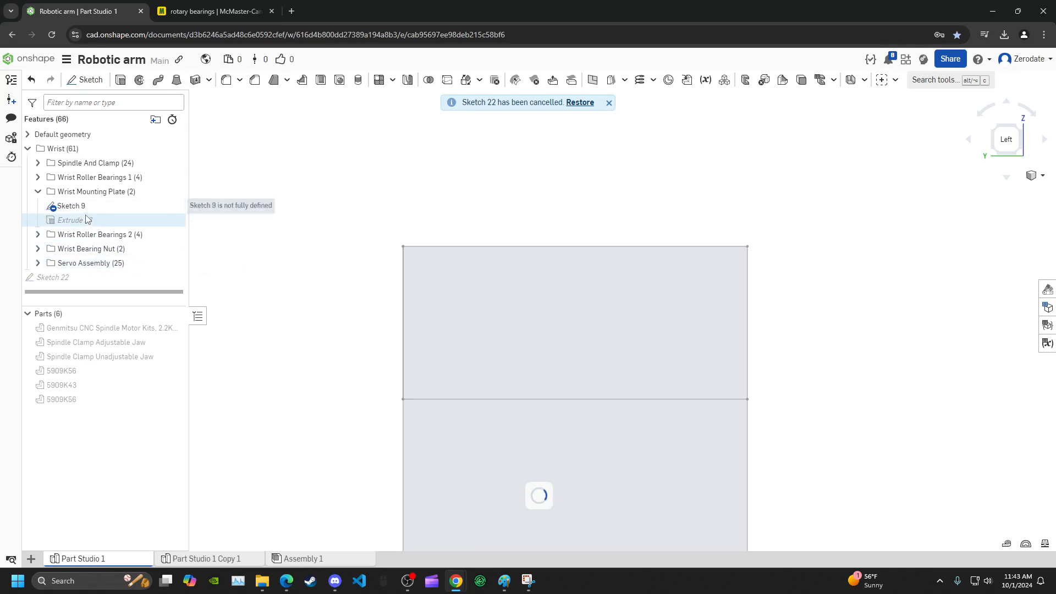
In Sketch 22, replace the overhanging top line with a horizontal line from the plate's upper motor-side corner to the middle circle's top, and accept.
double_click(61, 277)
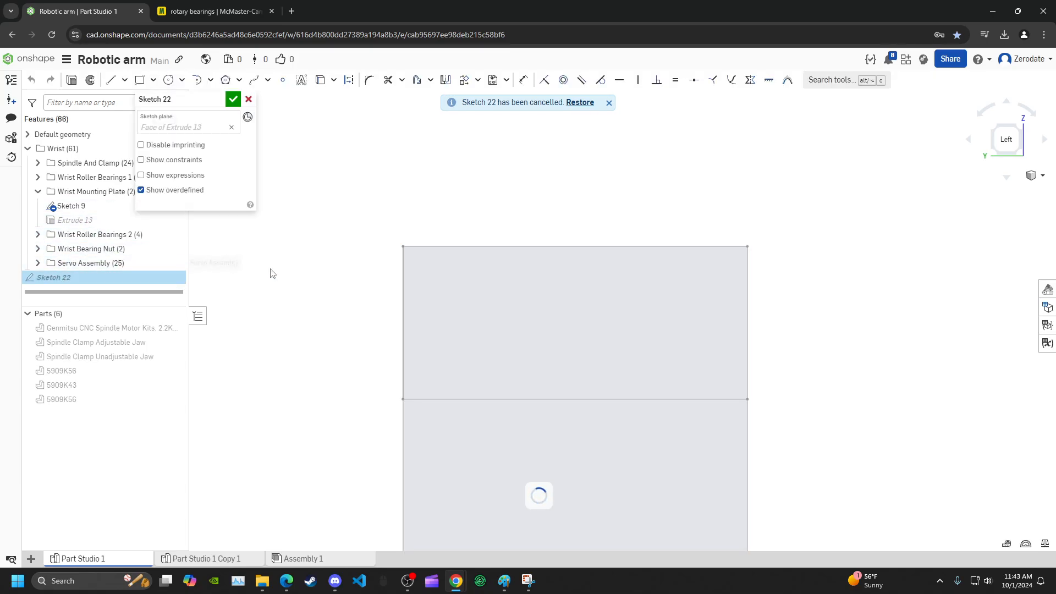
click(991, 140)
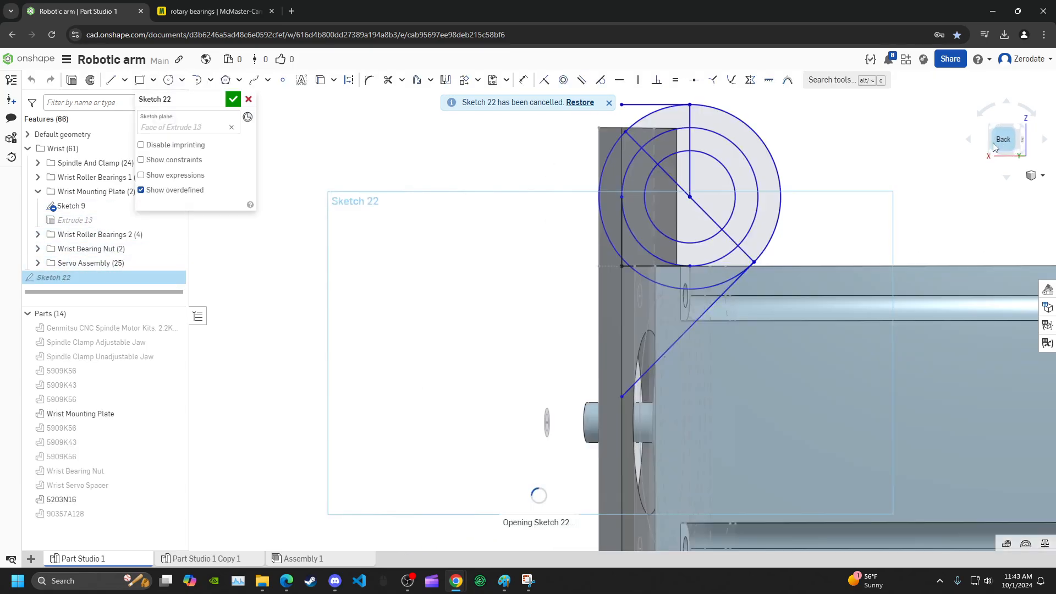
scroll(748, 196, up, 3)
middle_drag(747, 196, 750, 448)
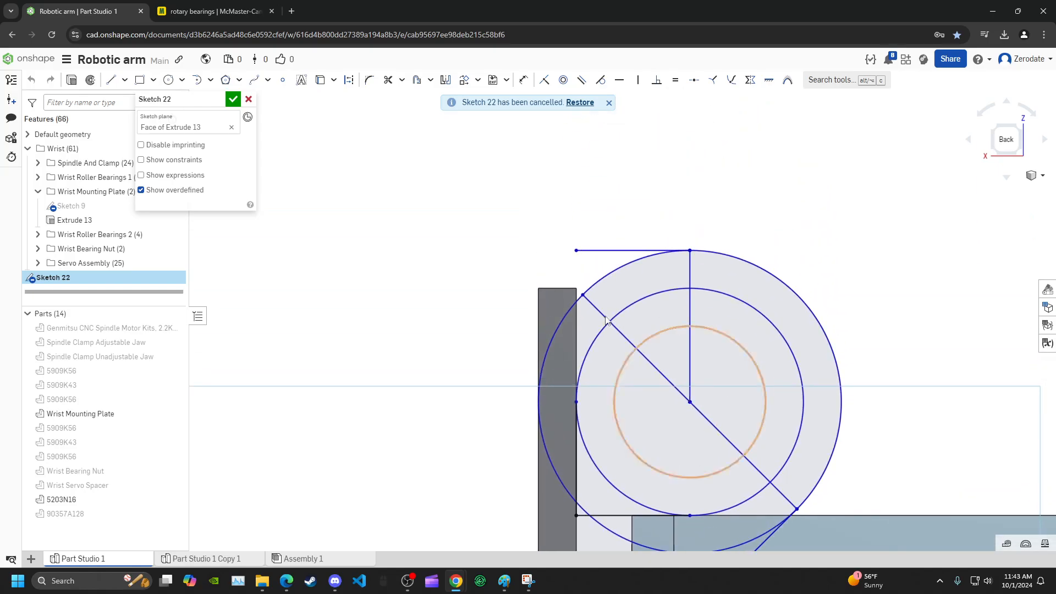
click(110, 80)
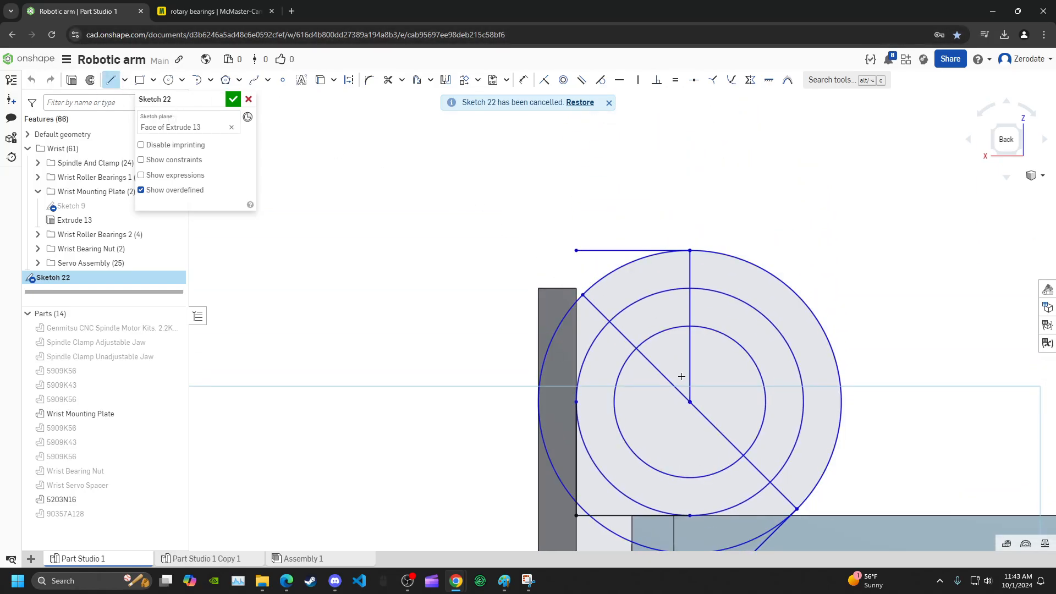
click(575, 288)
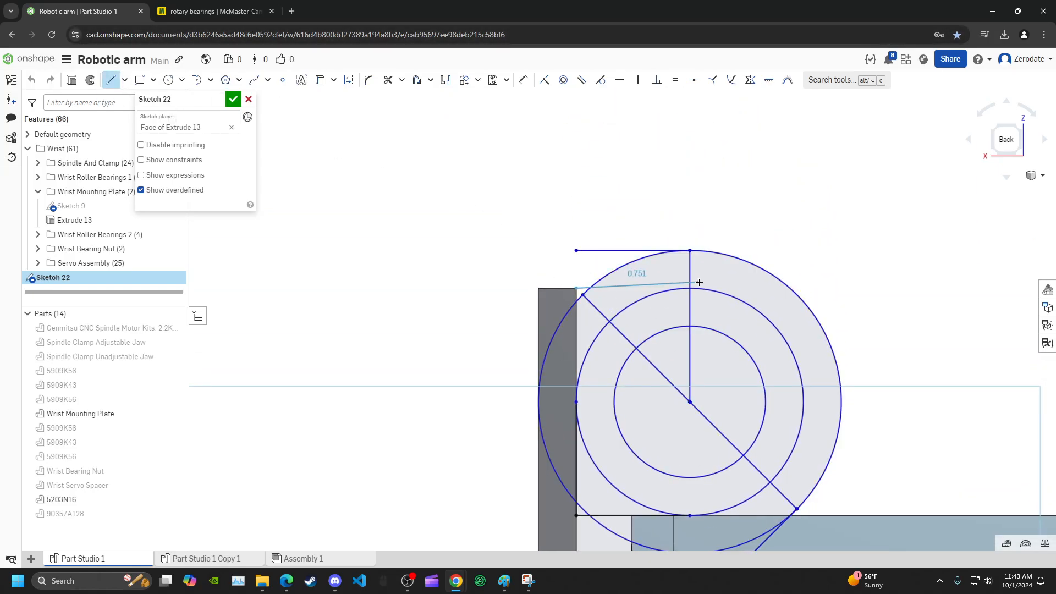
click(690, 288)
key(Escape)
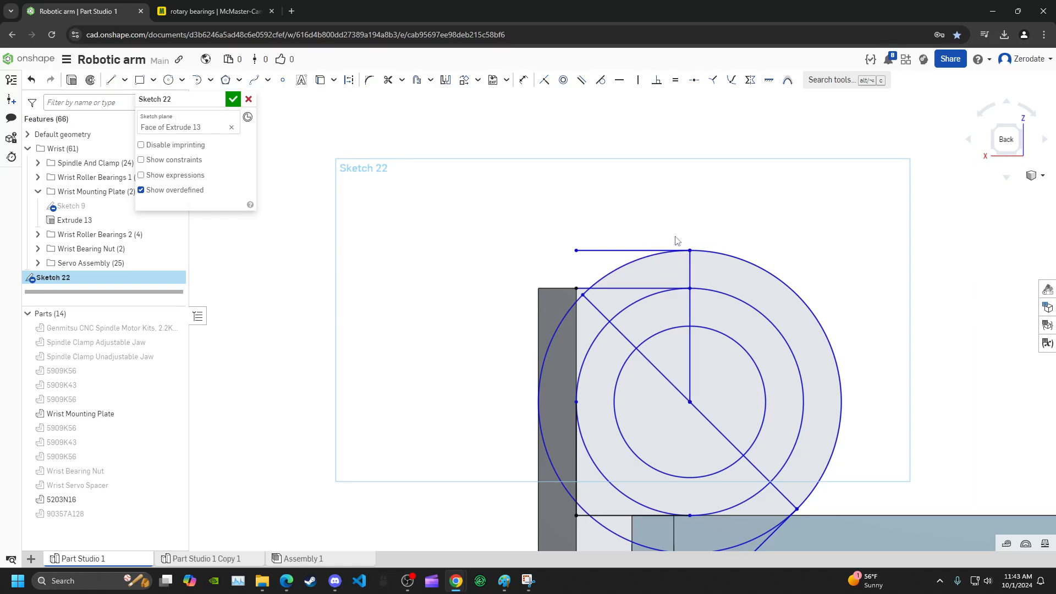
key(Delete)
click(232, 100)
Check Sketch 22's ring, corner and diagonal regions as a possible bracket profile, leaving none selected.
click(657, 318)
click(618, 305)
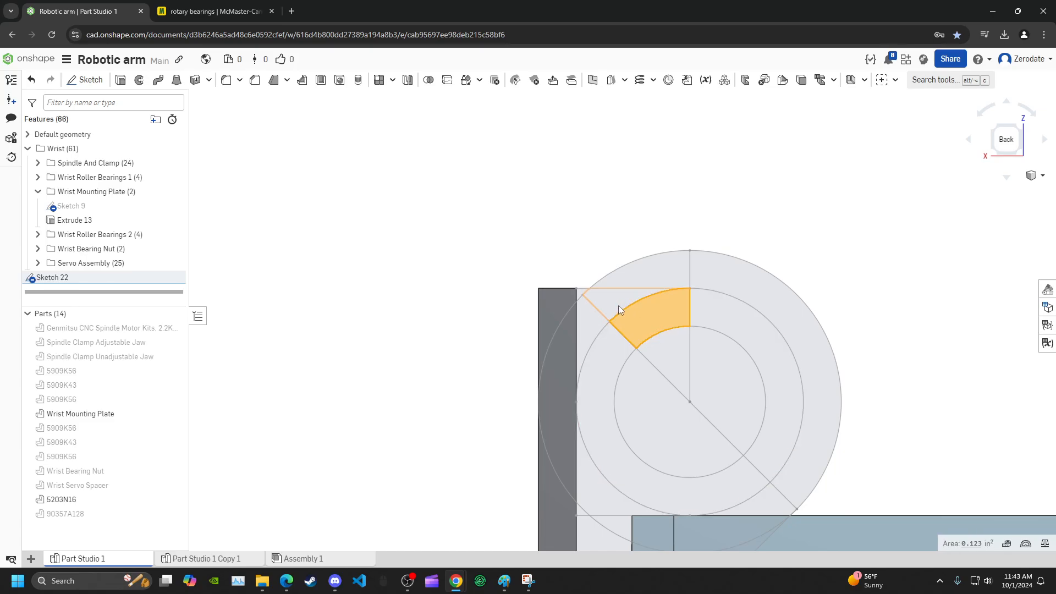
click(590, 315)
scroll(579, 291, up, 5)
click(580, 296)
scroll(579, 295, down, 5)
mouse_move(614, 284)
middle_down()
mouse_move(606, 177)
mouse_move(573, 167)
middle_up()
click(565, 315)
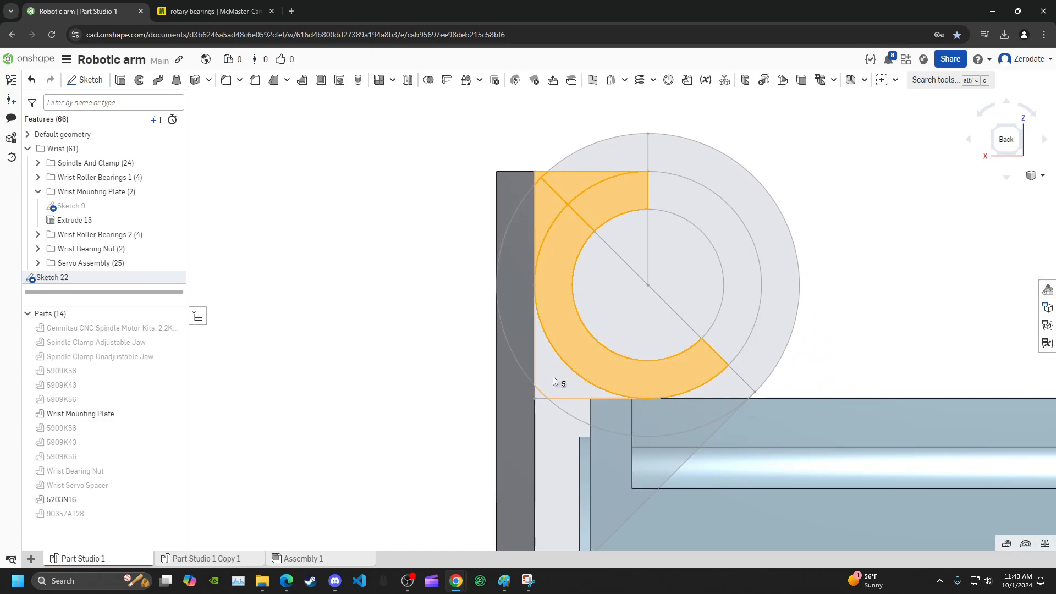
scroll(589, 424, up, 2)
middle_drag(590, 424, 568, 347)
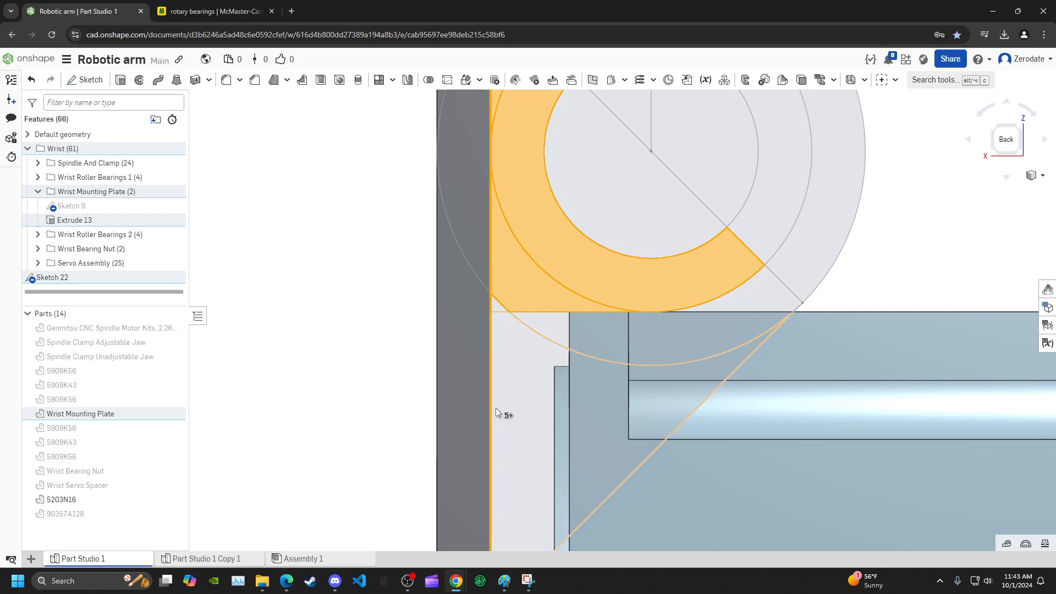
click(502, 392)
scroll(500, 312, up, 3)
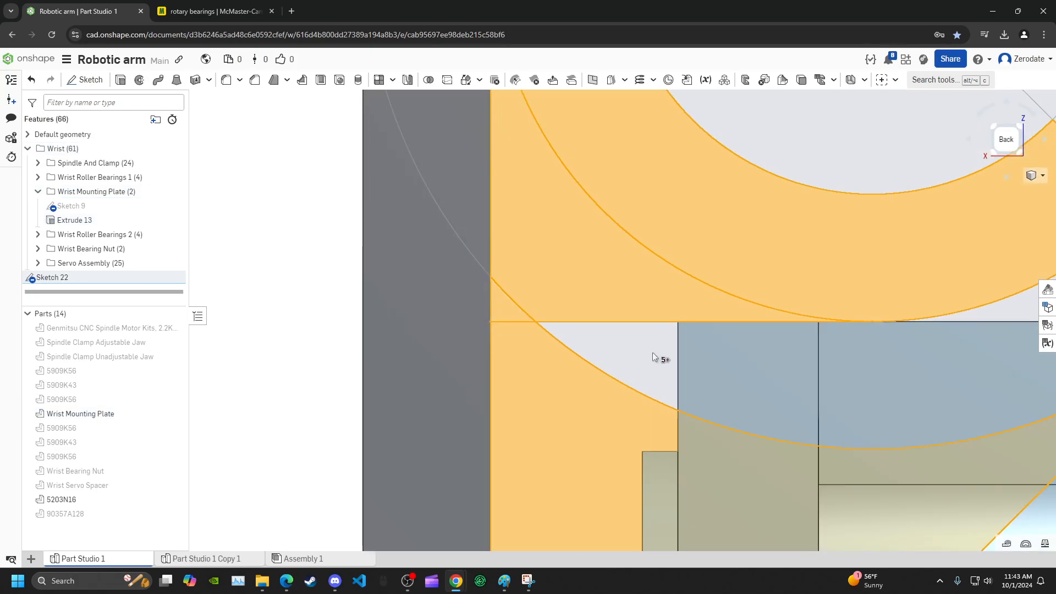
scroll(800, 351, down, 1)
scroll(800, 351, down, 3)
click(776, 285)
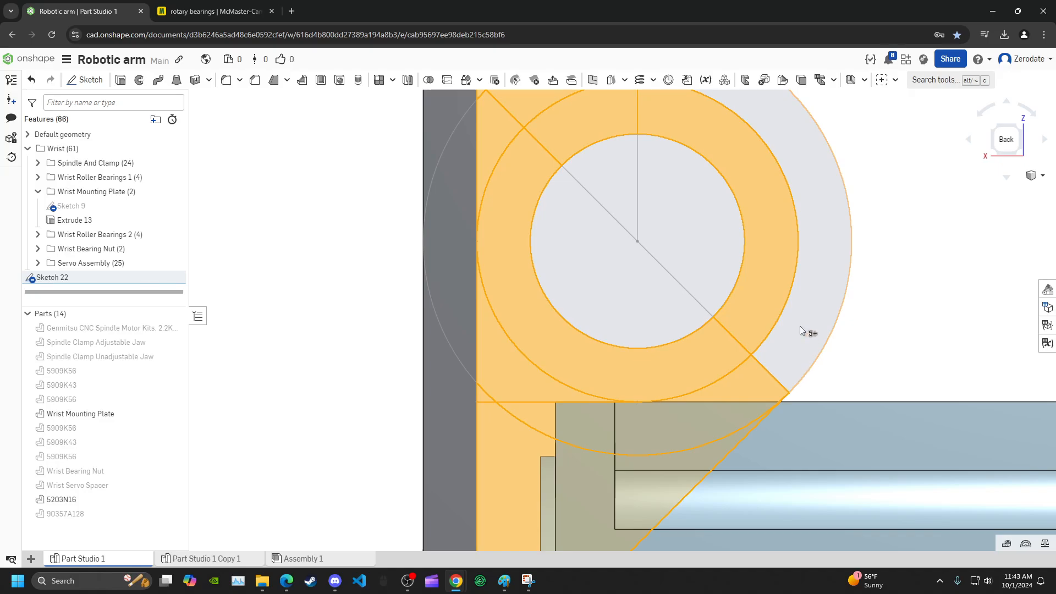
scroll(801, 331, down, 2)
click(639, 440)
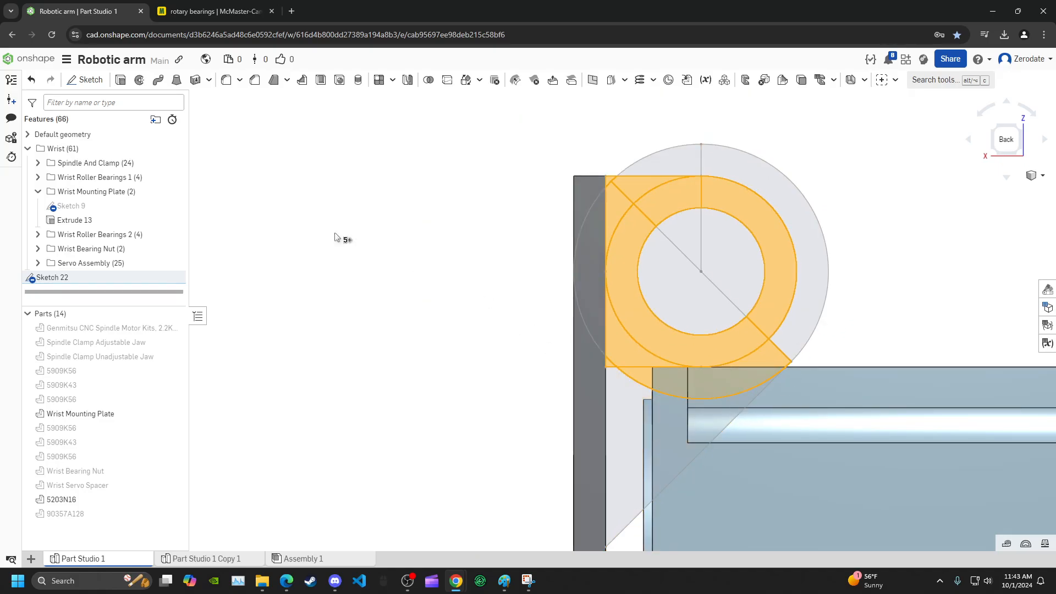
click(334, 310)
Reopen Sketch 22 and draw a diagonal about 1.81 in long from the middle circle to the plate edge, parallel to the existing outer diagonal.
double_click(52, 277)
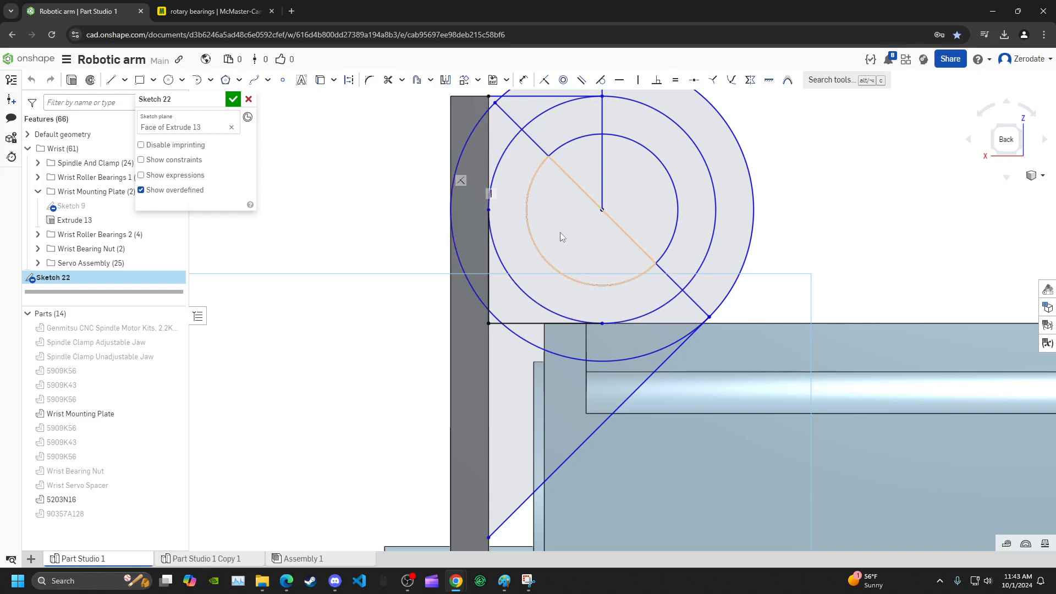
key(l)
click(682, 290)
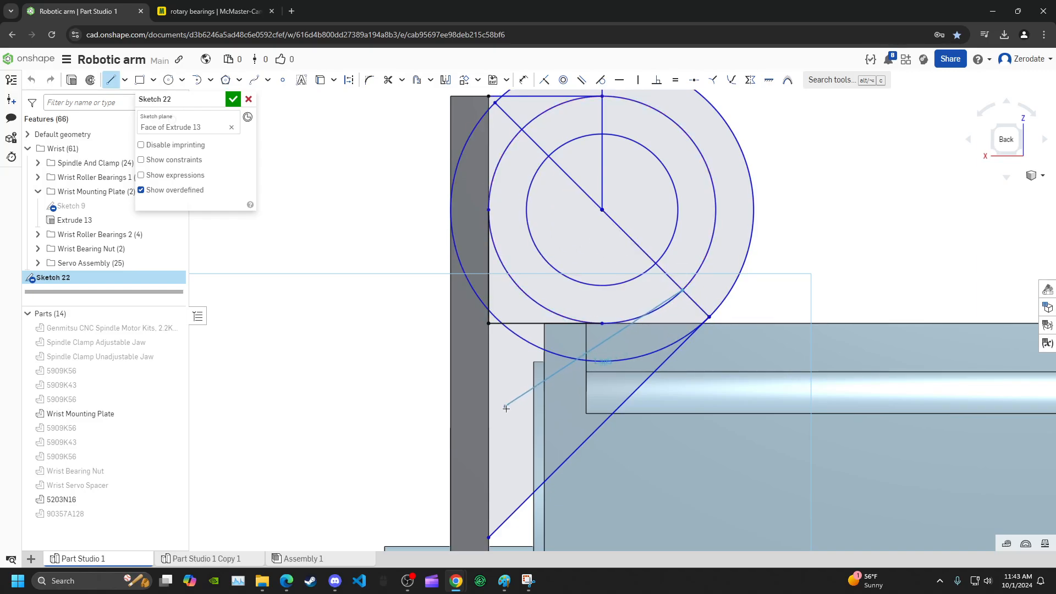
click(487, 484)
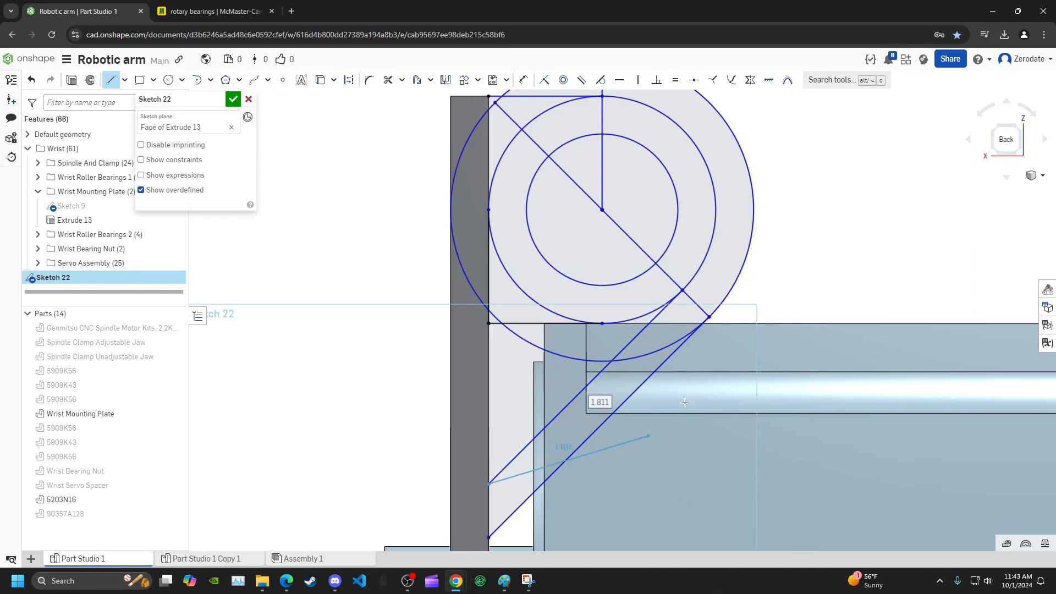
key(Escape)
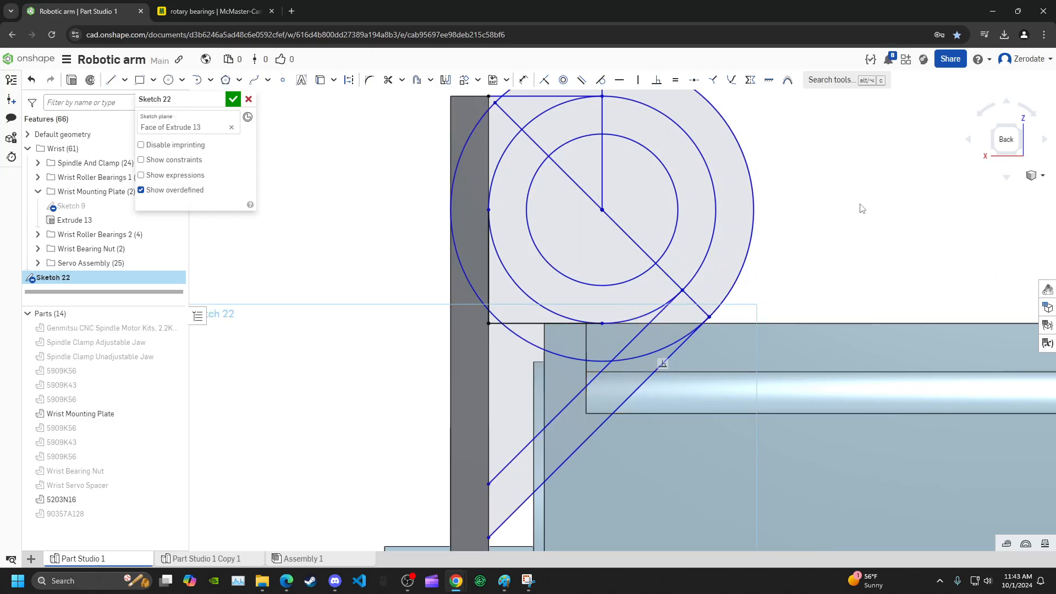
Delete the outer diagonal line running from the largest circle to the plate and accept Sketch 22.
scroll(792, 313, up, 2)
click(633, 399)
key(Delete)
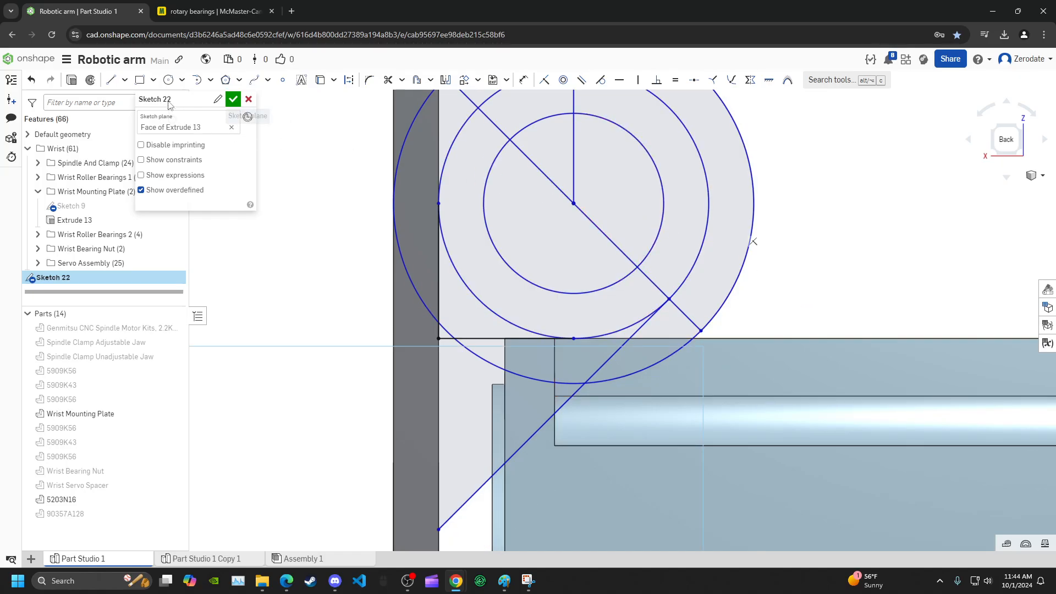
click(233, 99)
Select Sketch 22's ring, corner and diagonal gusset regions as the bracket profile, leaving the inner circle open as a hole.
scroll(502, 244, down, 3)
scroll(527, 310, down, 3)
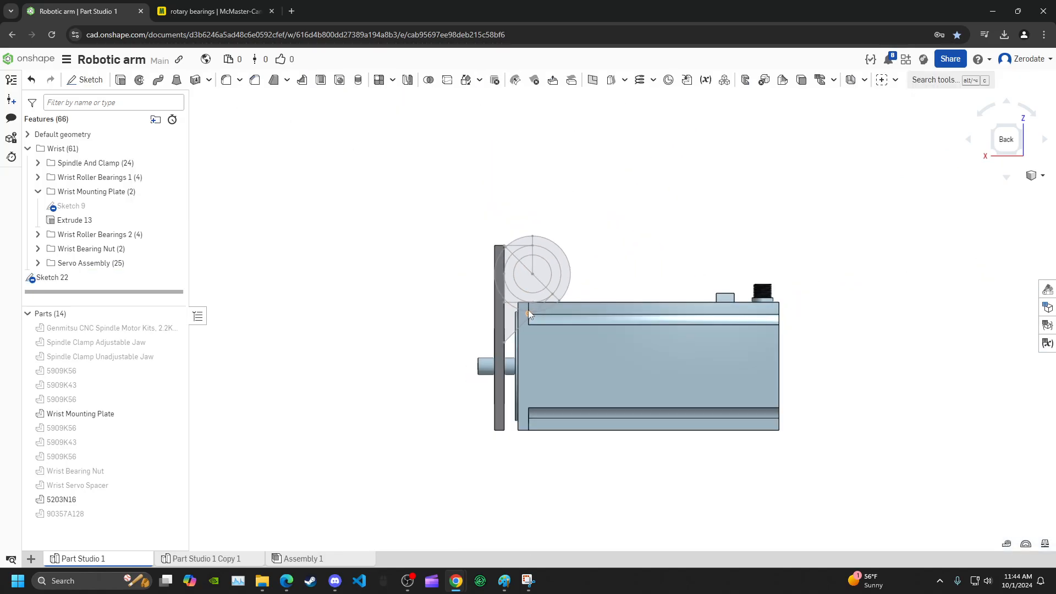
scroll(528, 337, up, 3)
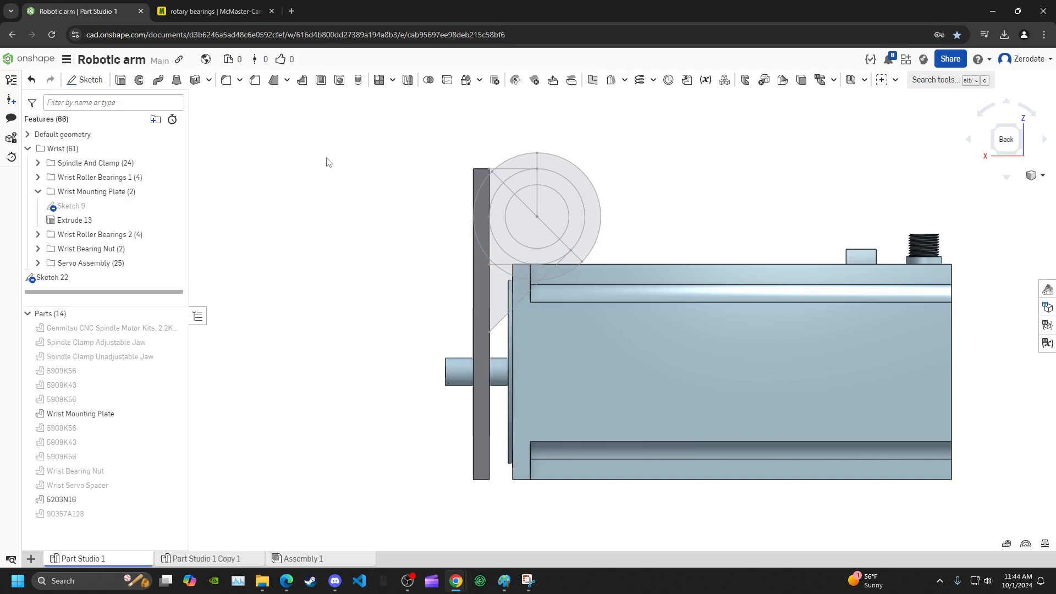
scroll(467, 190, up, 5)
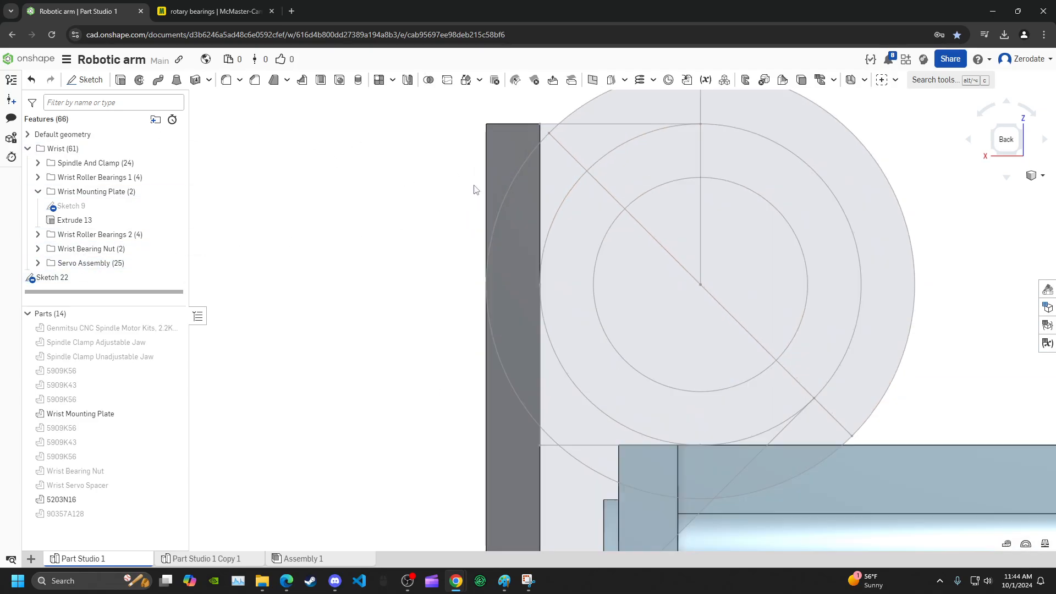
click(543, 129)
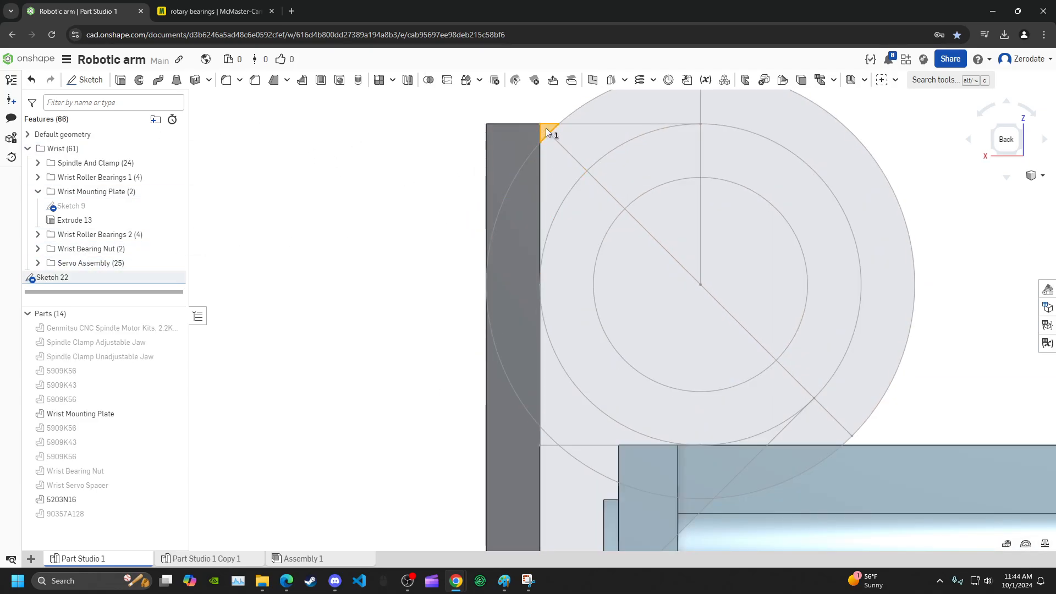
click(609, 137)
click(664, 156)
click(783, 199)
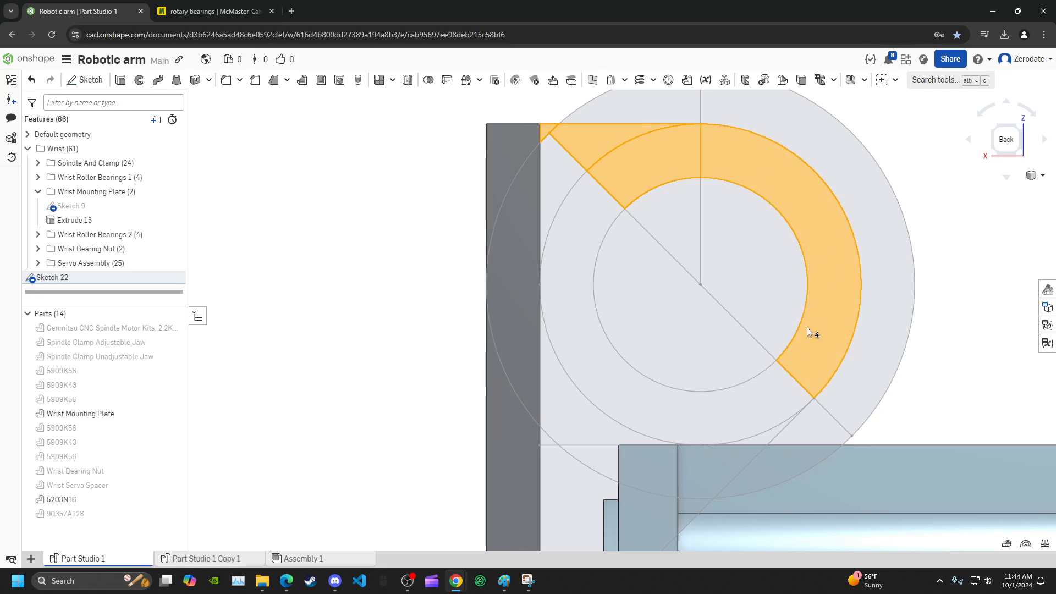
click(583, 308)
click(559, 185)
click(568, 415)
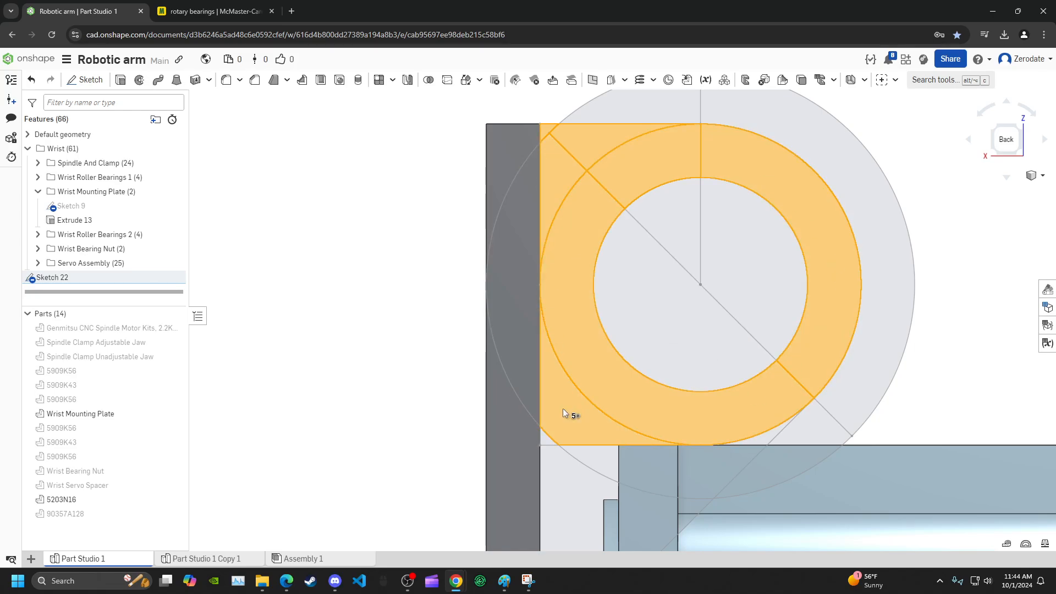
middle_drag(587, 411, 511, 327)
scroll(479, 358, up, 4)
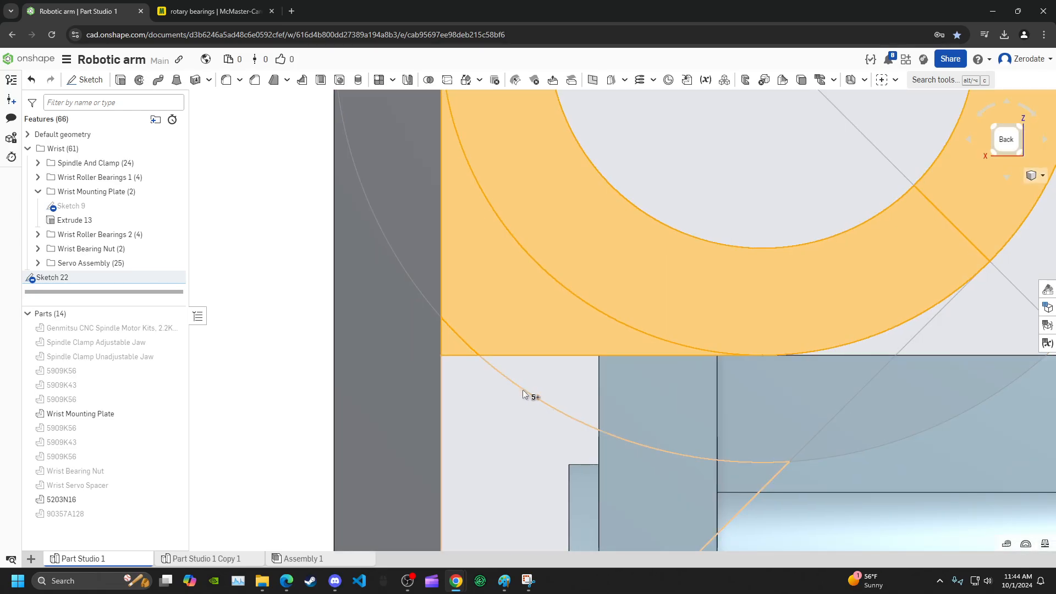
scroll(601, 365, down, 6)
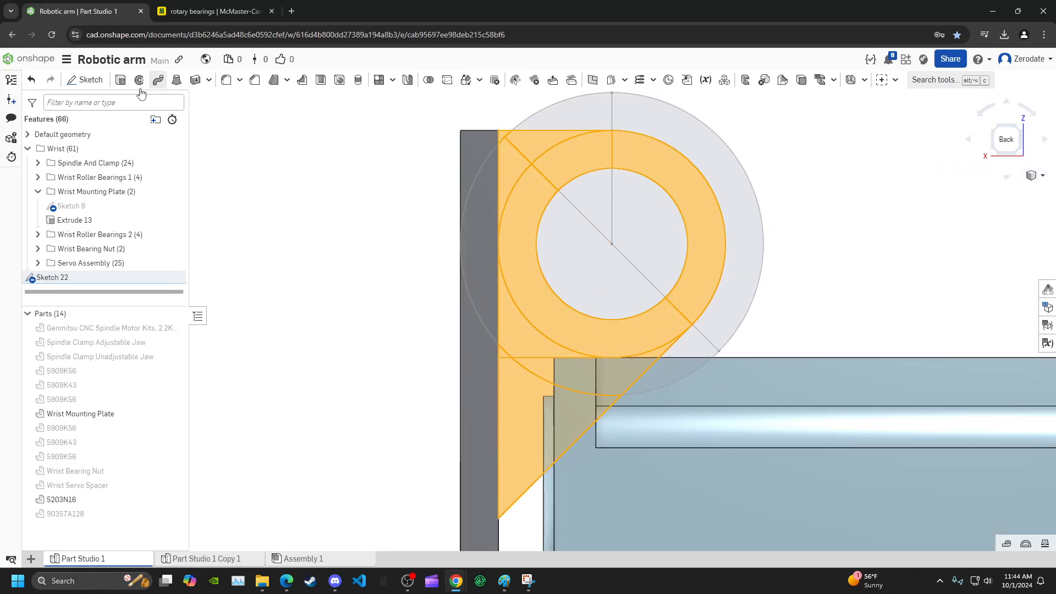
Start extruding the selected regions as a new part and add the mounting plate's narrow side face to the profile.
click(119, 80)
right_drag(805, 351, 401, 187)
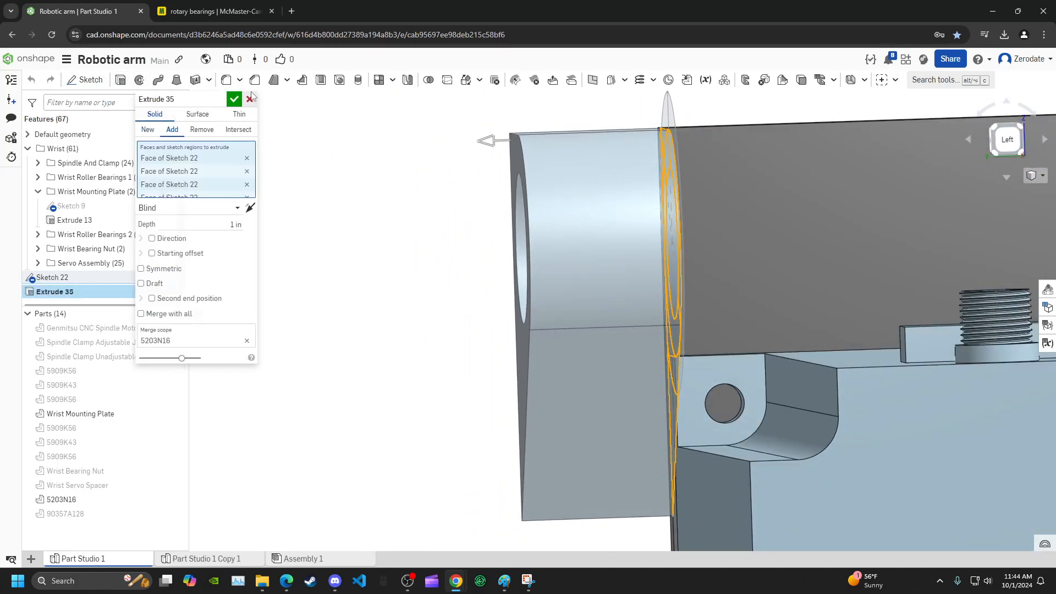
right_drag(624, 175, 701, 174)
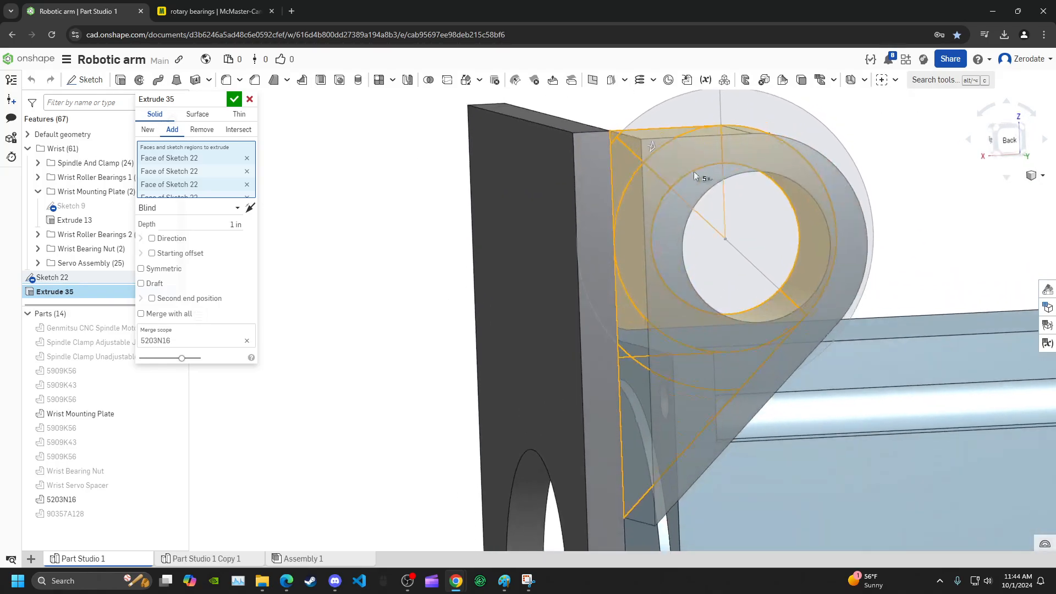
click(597, 228)
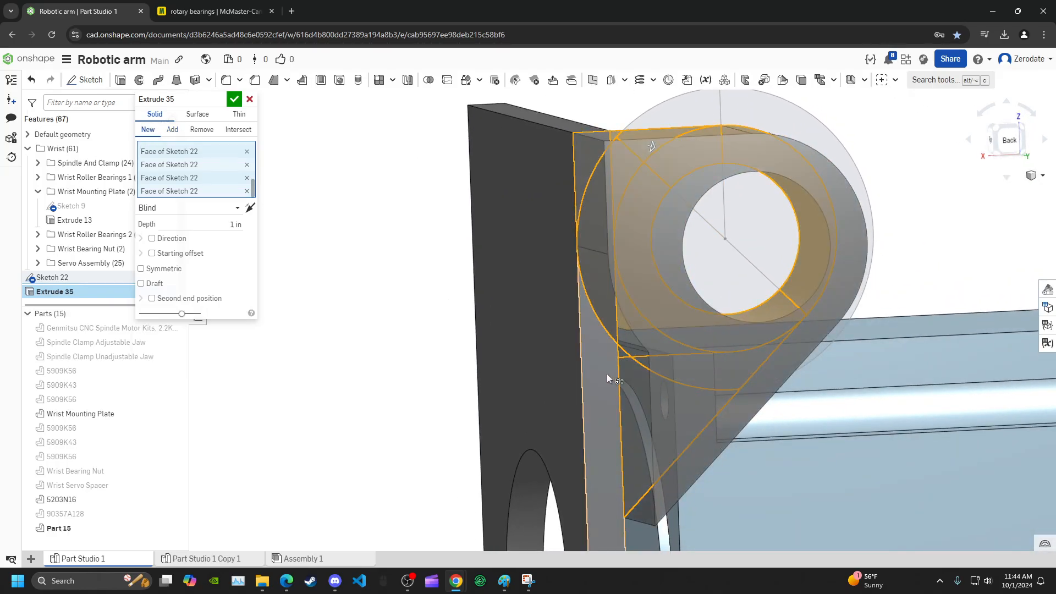
right_drag(767, 363, 638, 293)
scroll(654, 297, down, 3)
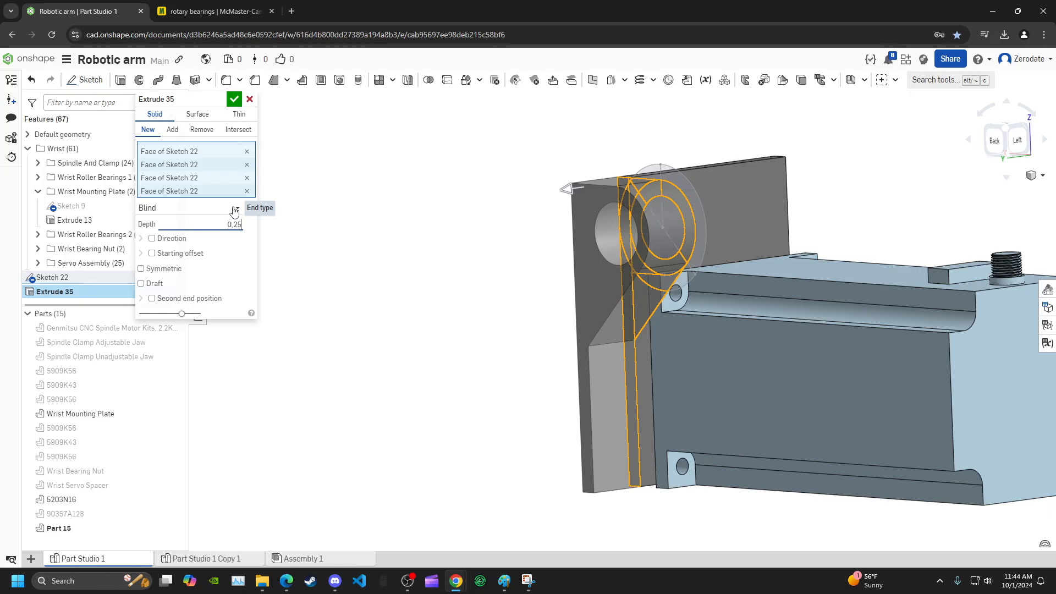
Set the bracket extrusion's depth to 0.25 in and accept it.
key(Return)
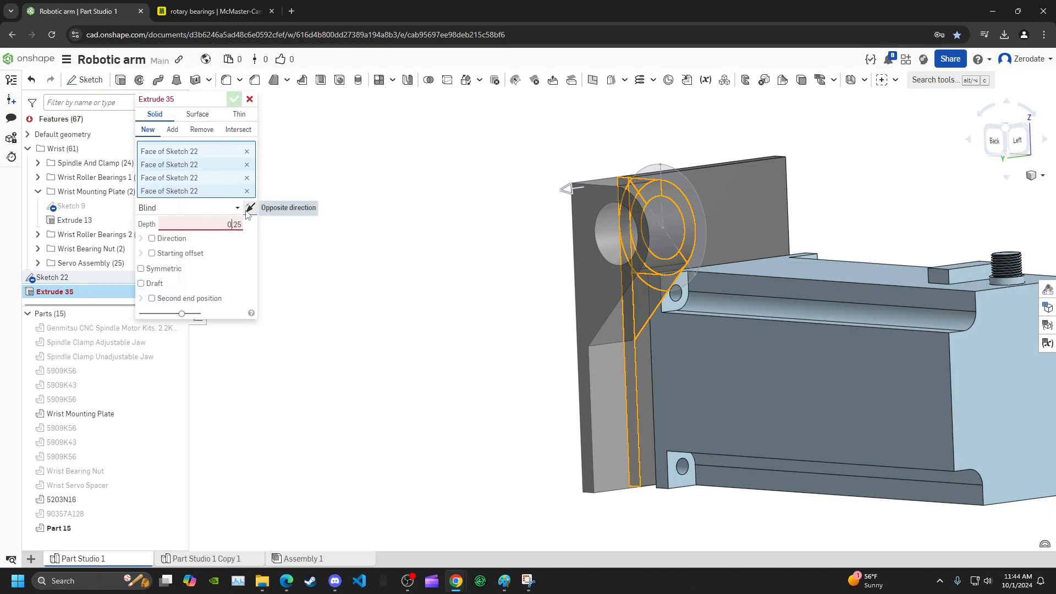
key(BackSpace)
text(.)
key(Return)
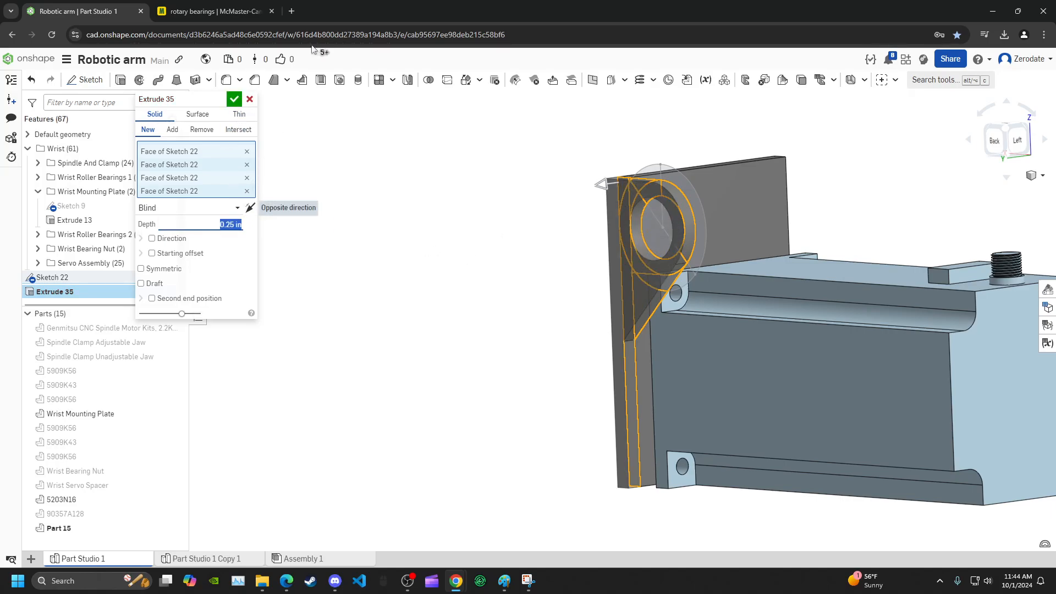
click(222, 100)
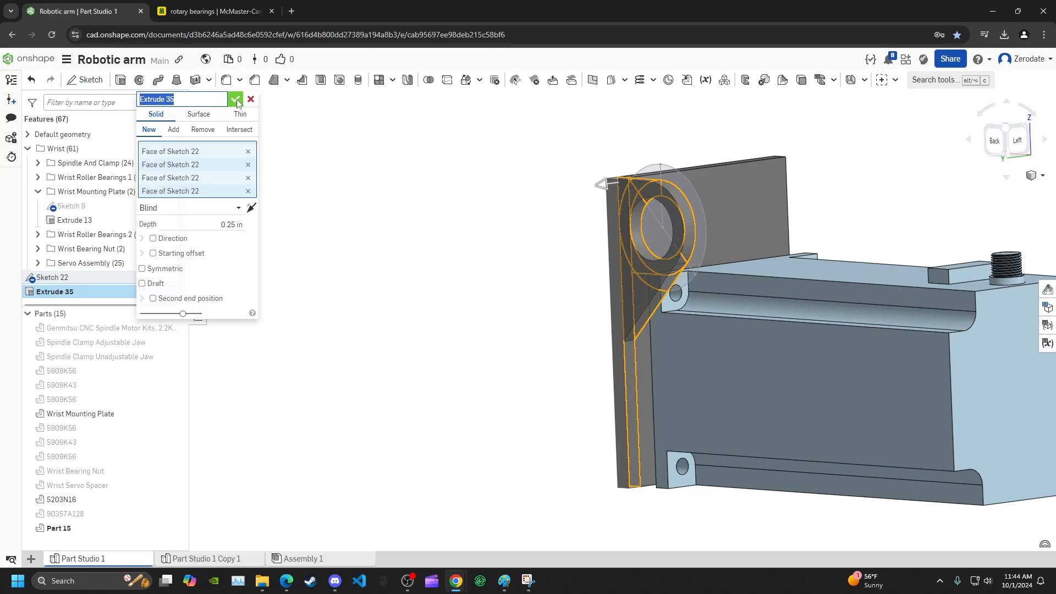
click(237, 100)
Examine the extruded bracket's fit against the mounting plate and servo motor from the side and back views.
key(shift+3)
right_drag(810, 202, 690, 208)
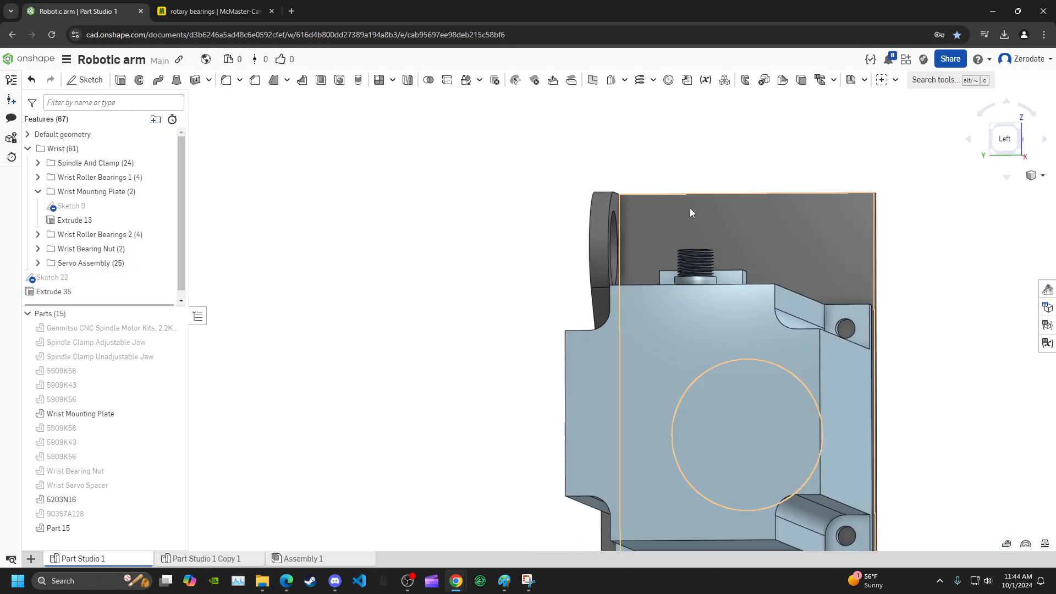
click(1009, 142)
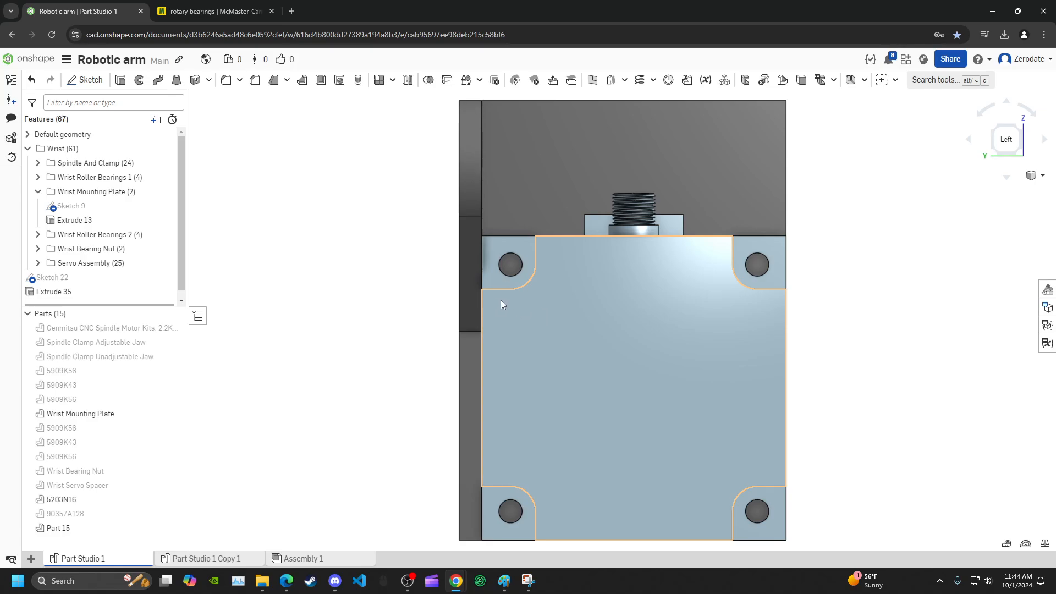
scroll(534, 327, down, 3)
right_drag(471, 292, 500, 300)
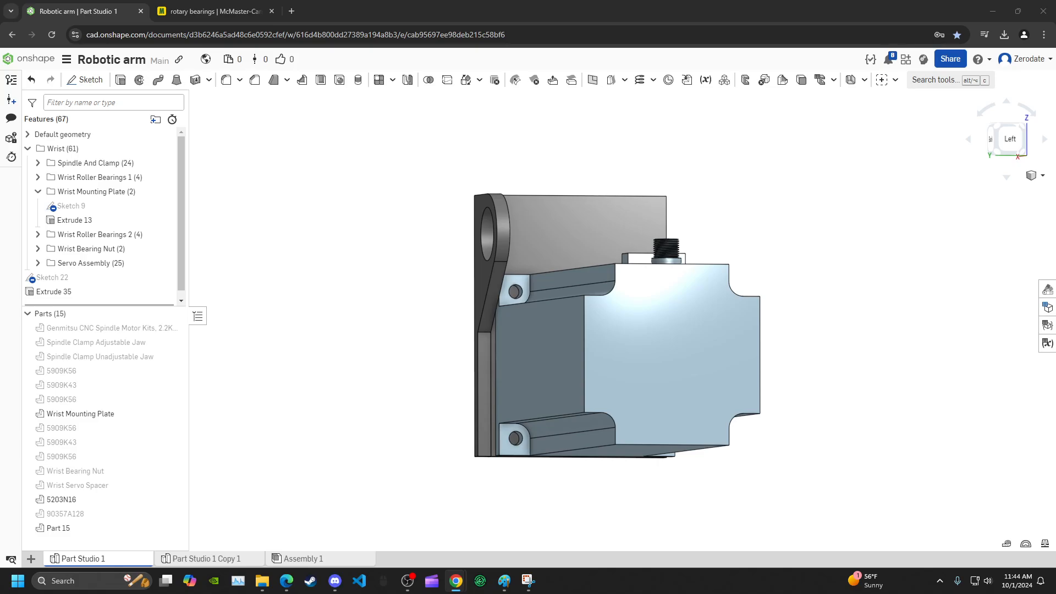
right_drag(764, 179, 720, 195)
right_drag(580, 221, 724, 223)
click(997, 141)
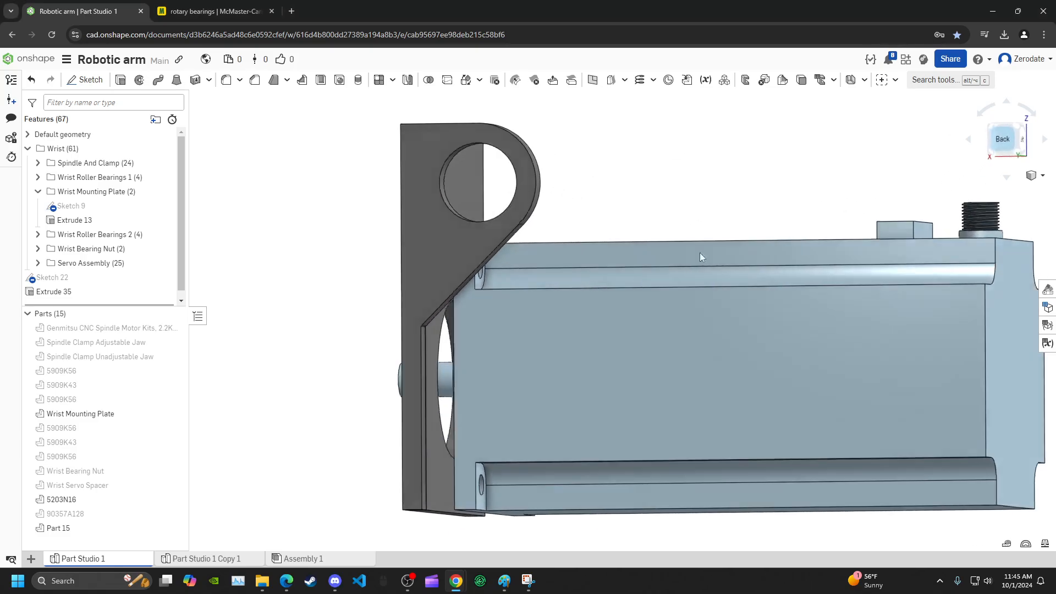
middle_drag(419, 297, 468, 272)
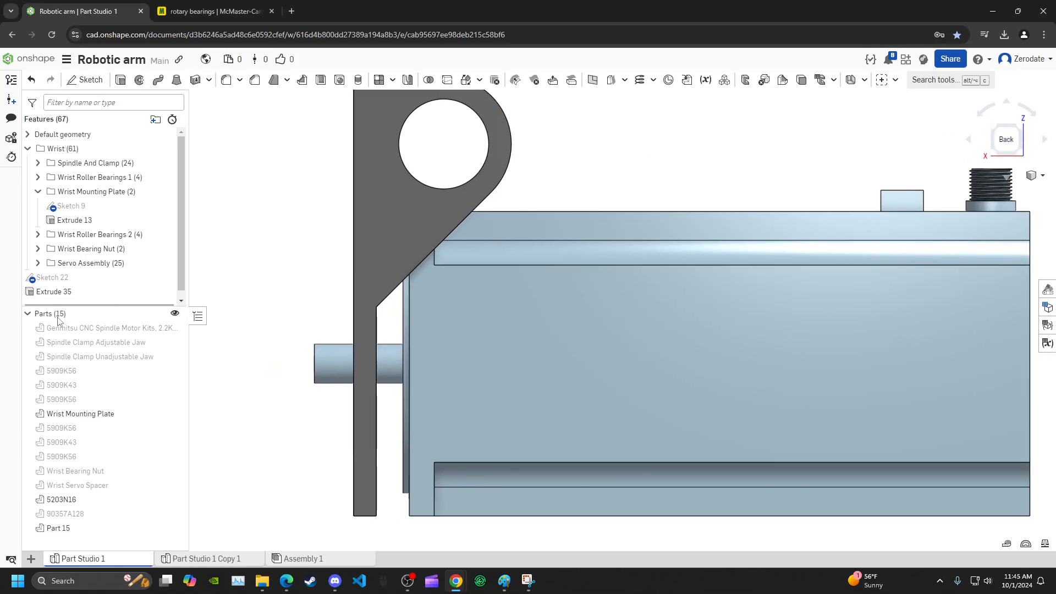
Copy all of Sketch 22's geometry and leave the sketch without changing it.
double_click(64, 278)
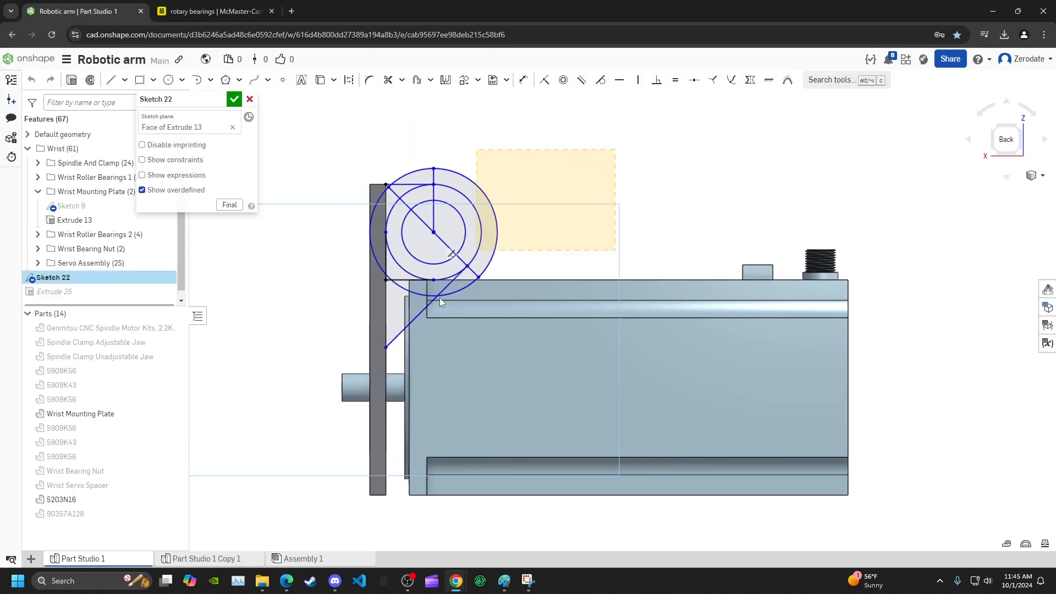
key(ctrl+a)
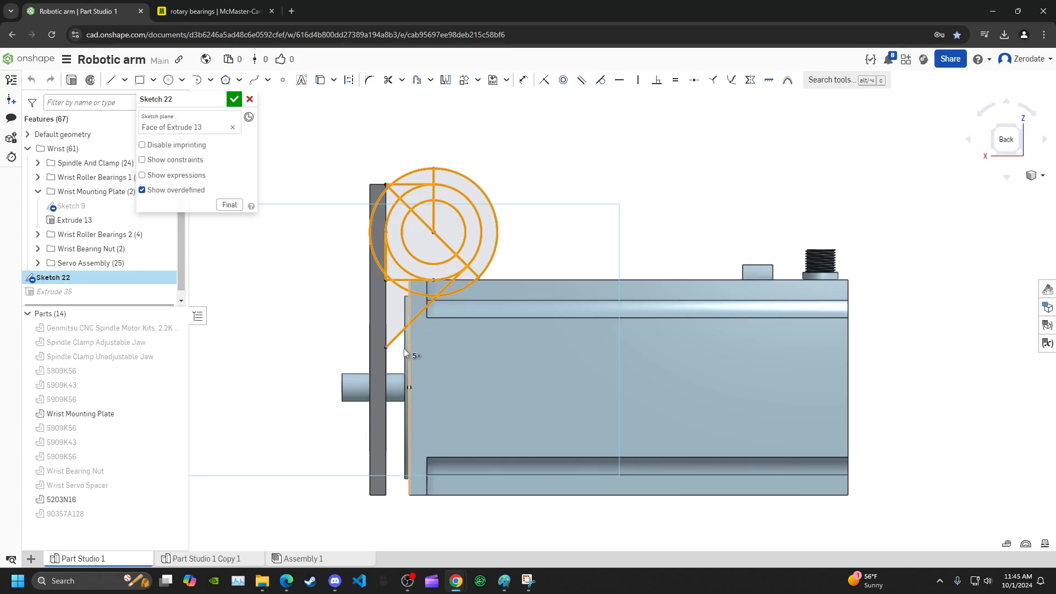
middle_drag(399, 339, 421, 251)
mouse_move(401, 247)
right_down()
mouse_move(279, 129)
mouse_move(365, 299)
mouse_move(532, 319)
mouse_move(434, 302)
mouse_move(415, 270)
right_up()
click(250, 99)
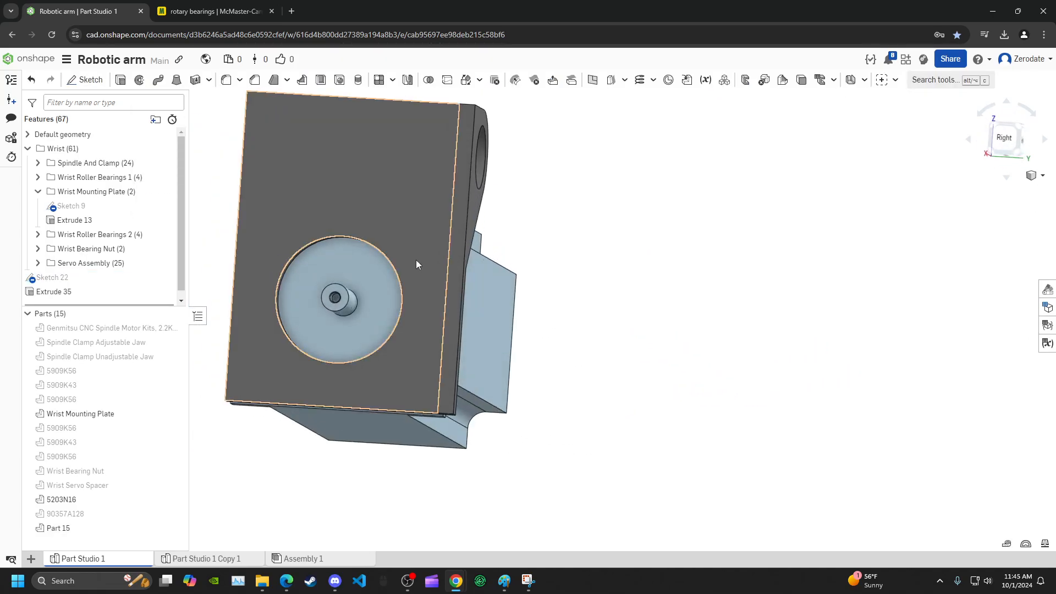
Create a new sketch on the mounting plate's narrow side face opposite the bracket, viewed from the front.
scroll(437, 181, up, 2)
middle_drag(436, 181, 457, 346)
mouse_move(458, 345)
right_down()
mouse_move(460, 418)
mouse_move(476, 354)
right_up()
scroll(472, 313, up, 5)
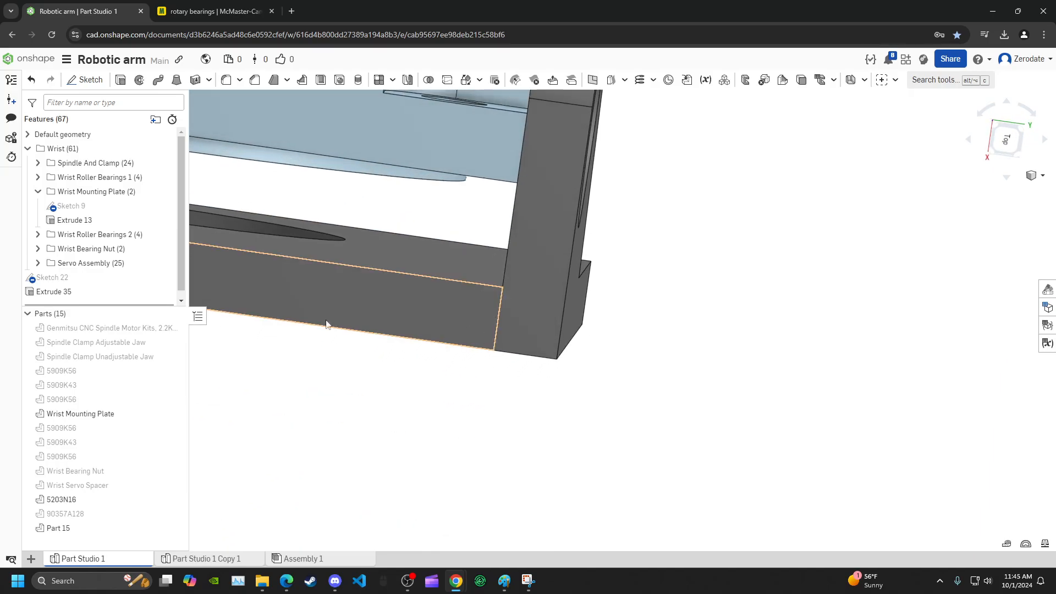
right_drag(459, 365, 603, 330)
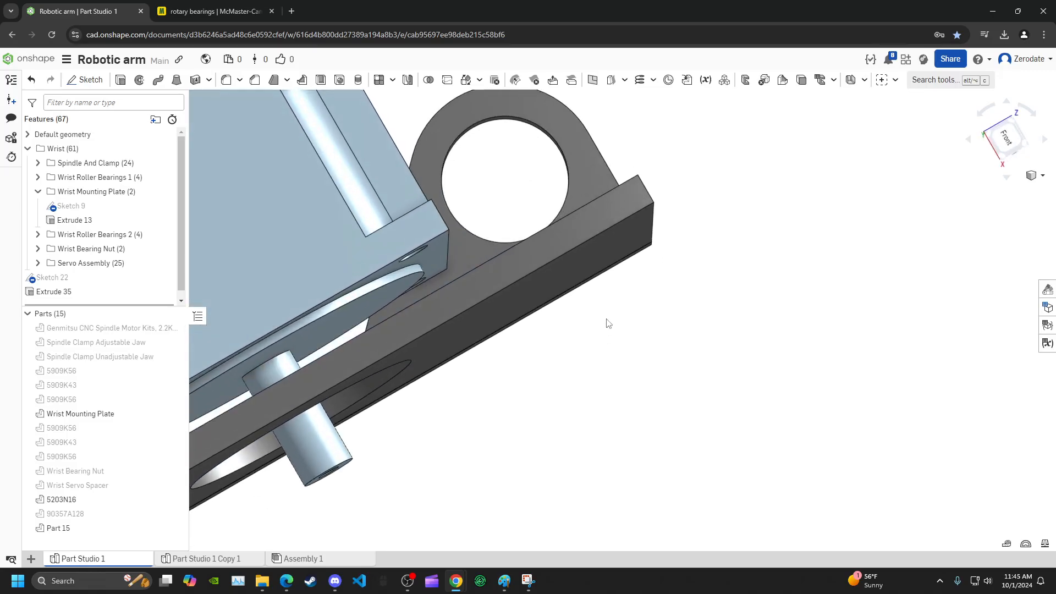
click(589, 223)
click(1004, 142)
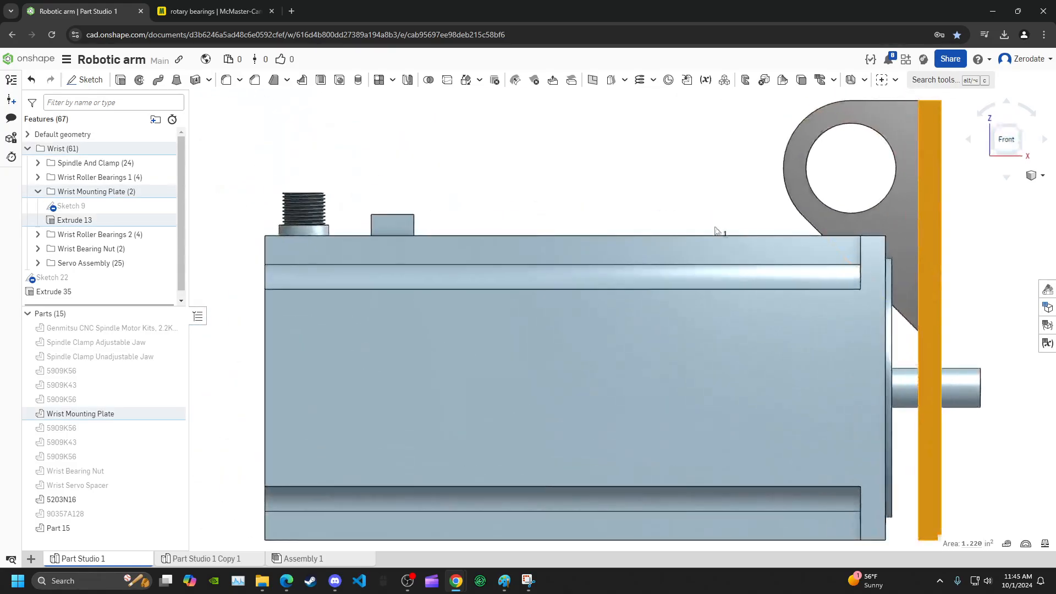
click(87, 80)
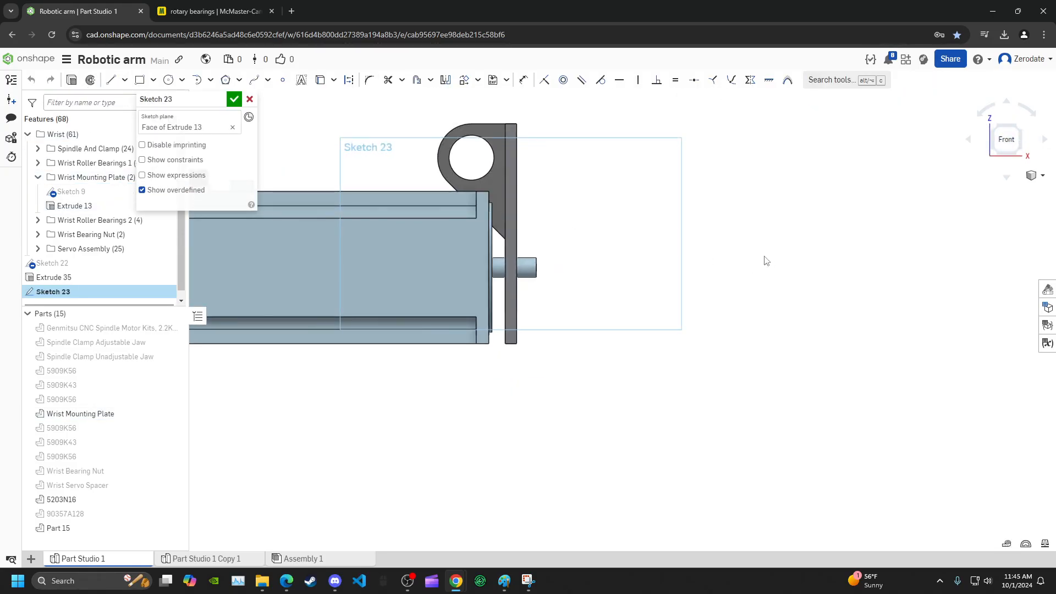
Paste the copied bracket profile into Sketch 23 and move it against the plate's outer edge, aligned with the plate's upper corner.
key(ctrl+v)
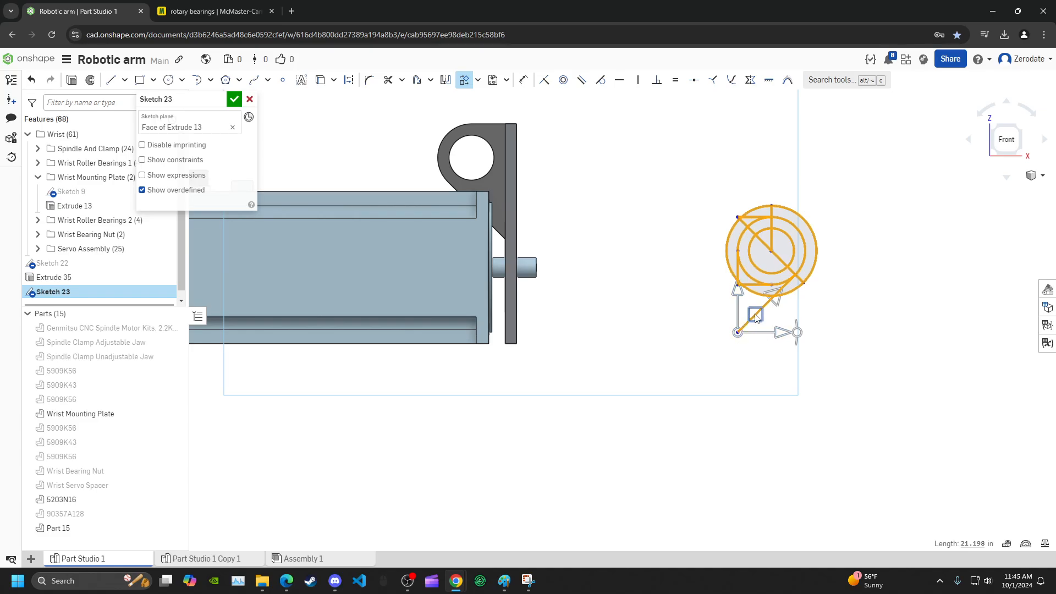
scroll(745, 334, up, 3)
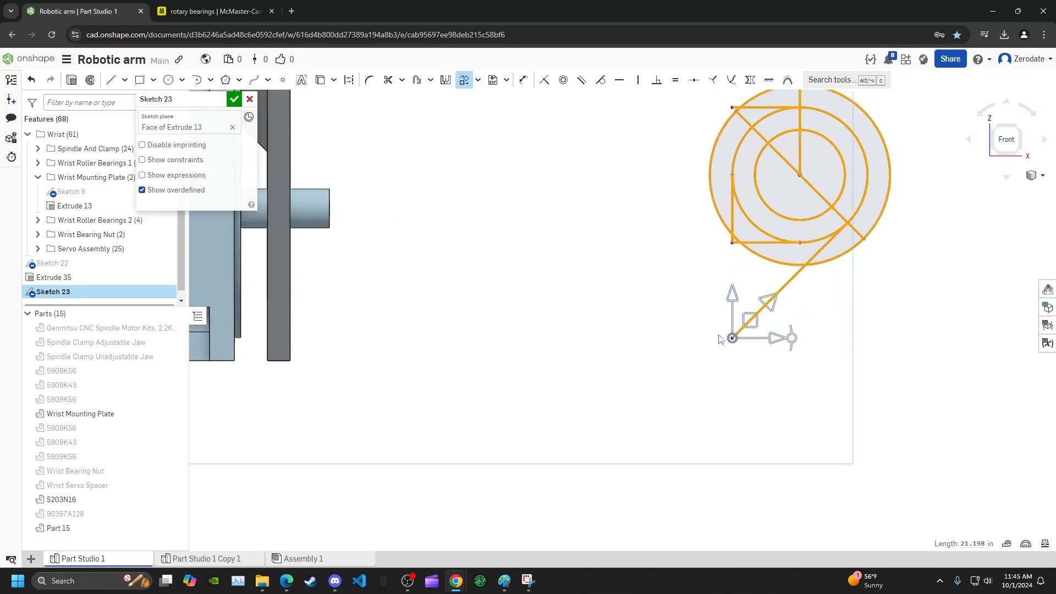
scroll(729, 341, down, 2)
mouse_move(733, 406)
mouse_down()
mouse_move(722, 230)
mouse_move(734, 211)
mouse_up()
scroll(705, 273, down, 2)
mouse_move(766, 266)
mouse_down()
mouse_move(518, 139)
mouse_move(503, 155)
mouse_up()
click(595, 277)
scroll(511, 242, up, 1)
middle_drag(536, 265, 631, 353)
scroll(726, 314, down, 1)
scroll(321, 127, up, 2)
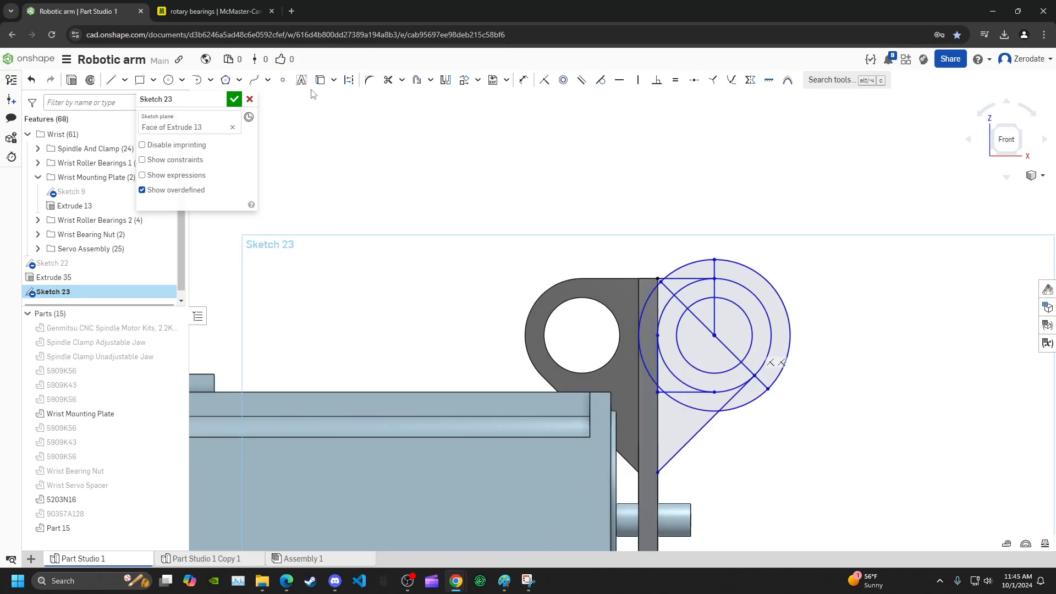
Draw a short vertical line down from the midpoint of the plate's top edge as a mirror axis.
mouse_move(309, 187)
middle_down()
mouse_move(221, 88)
mouse_move(193, 100)
middle_up()
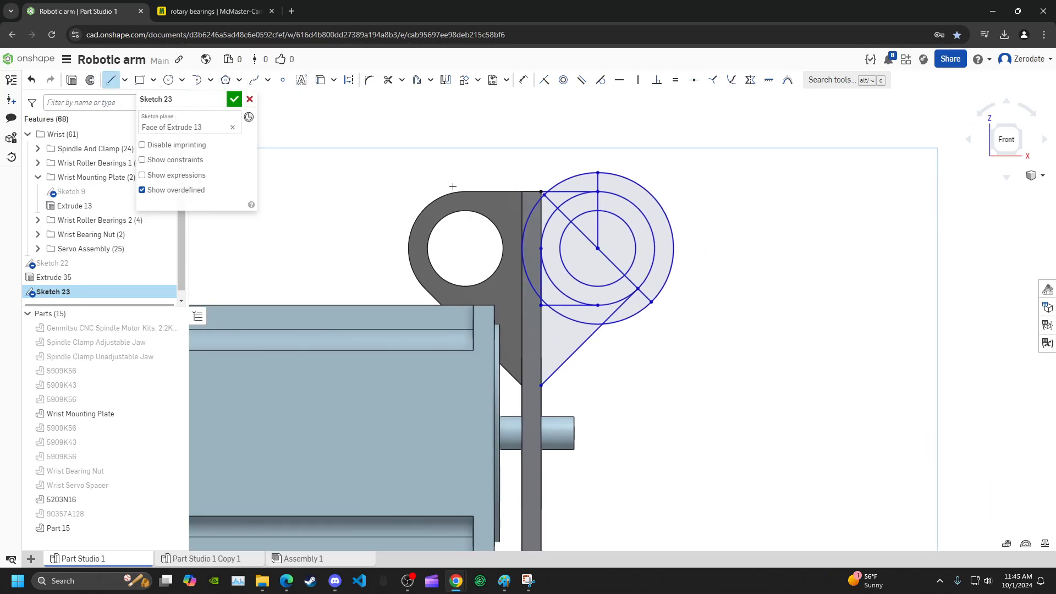
scroll(453, 187, up, 2)
click(585, 260)
key(Escape)
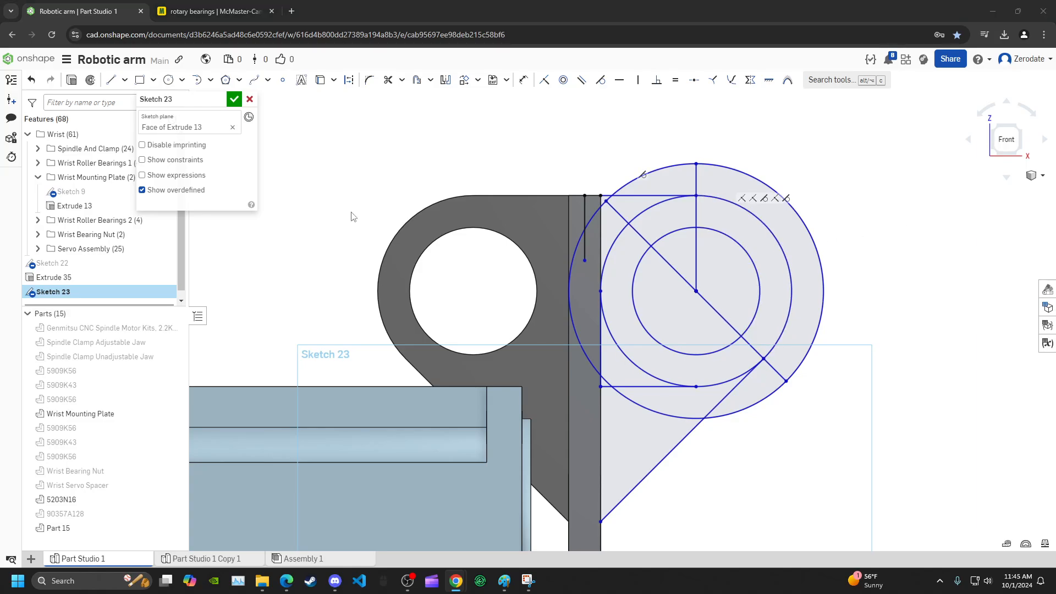
Mirror the pasted bracket profile about the short vertical line onto the motor side of the plate.
click(444, 80)
click(584, 214)
drag(951, 104, 591, 540)
key(Escape)
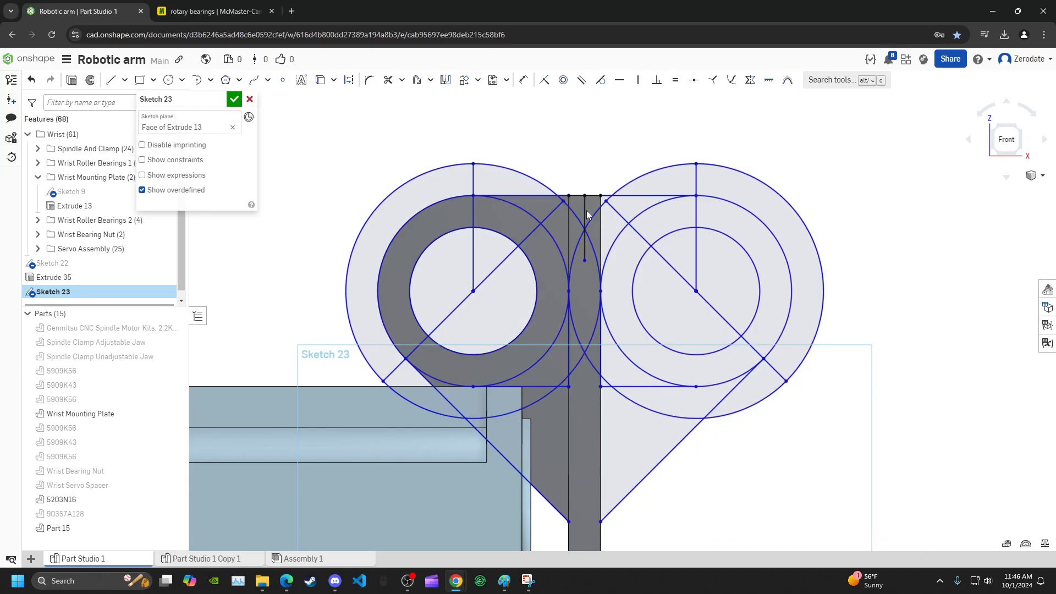
Delete the original pasted profile outside the plate, its leftover edge geometry and the mirror axis, keeping the mirrored copy.
mouse_move(860, 125)
mouse_down()
mouse_move(620, 543)
mouse_move(631, 531)
mouse_up()
key(Delete)
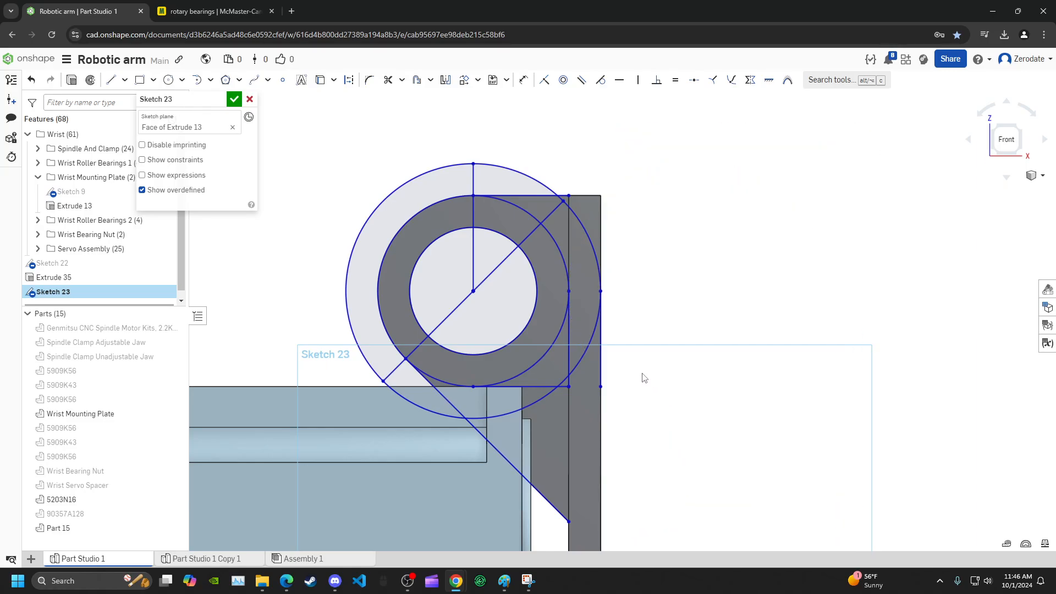
key(Delete)
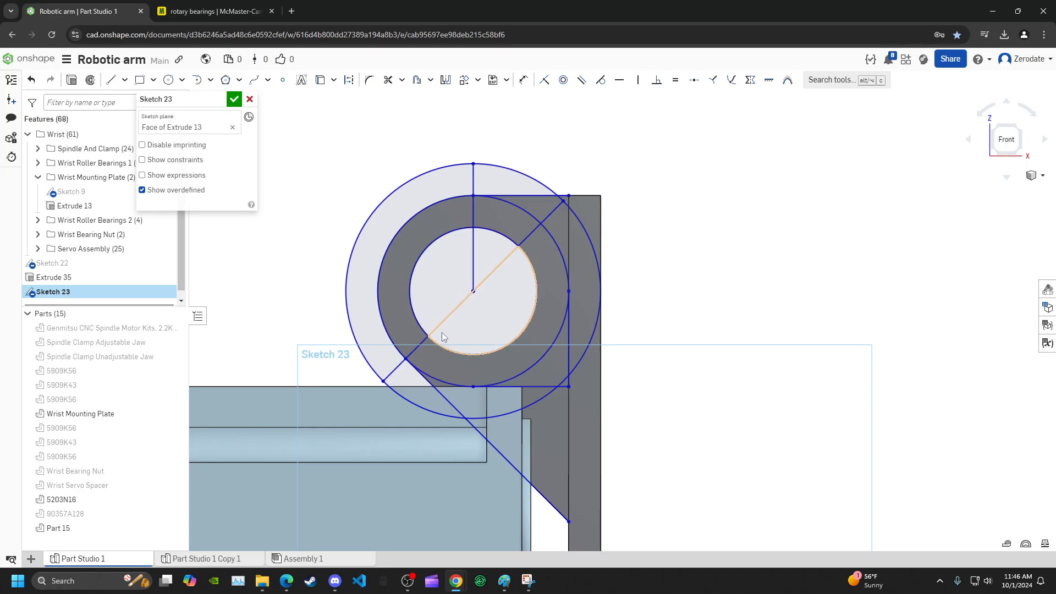
Finish Sketch 23 and extrude its bracket profile regions, leaving the bearing hole open, 0.25 in as an addition merged into the Wrist Mounting Plate.
click(234, 99)
click(421, 323)
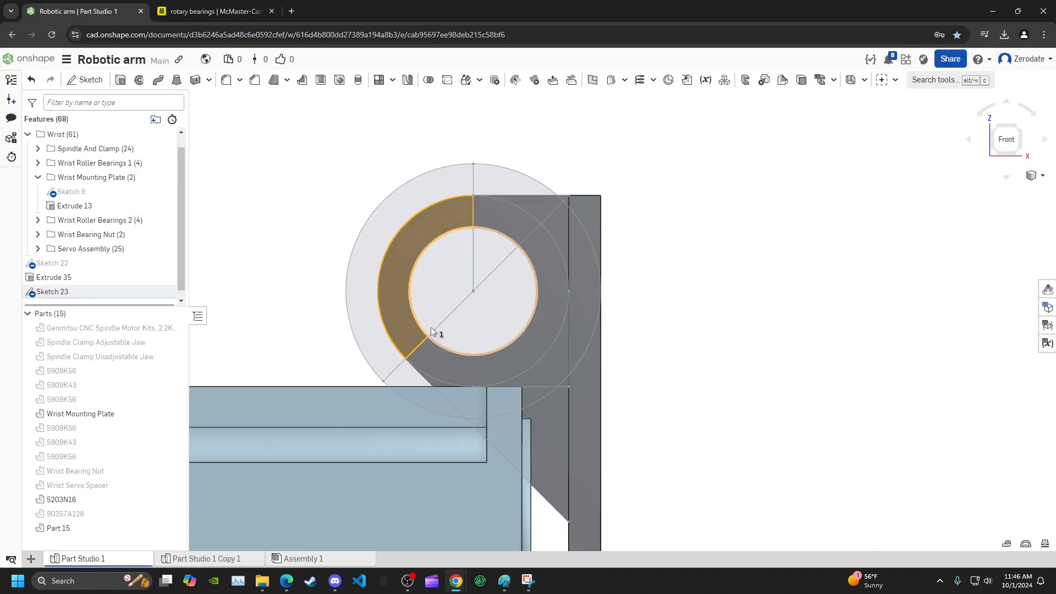
click(462, 364)
click(506, 227)
scroll(557, 260, up, 2)
click(560, 202)
click(540, 185)
scroll(565, 167, up, 3)
click(600, 239)
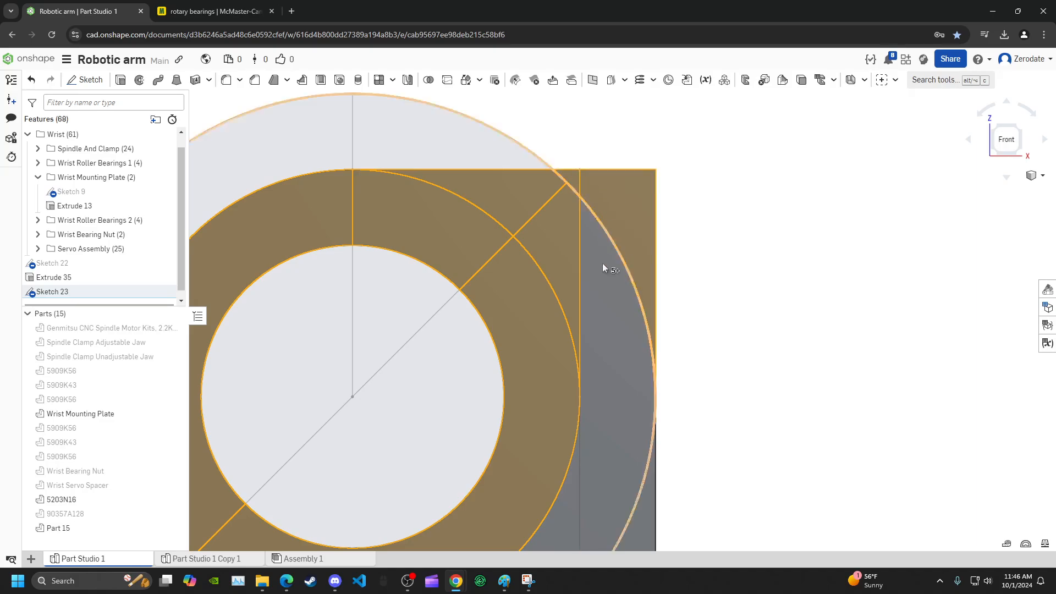
scroll(605, 352, down, 5)
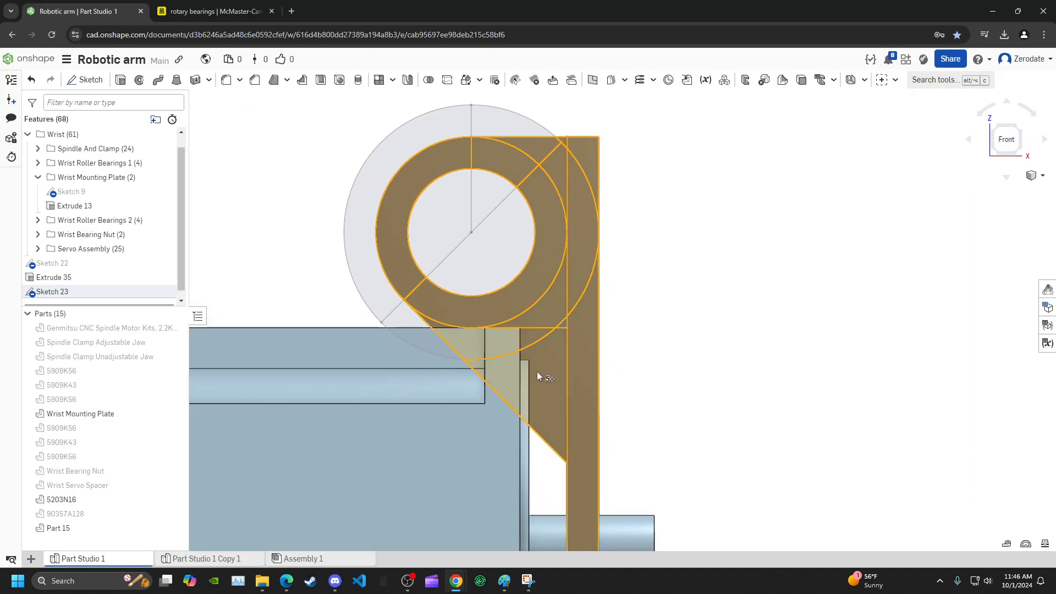
scroll(545, 357, up, 4)
scroll(550, 336, down, 4)
right_drag(504, 350, 529, 345)
scroll(529, 344, down, 2)
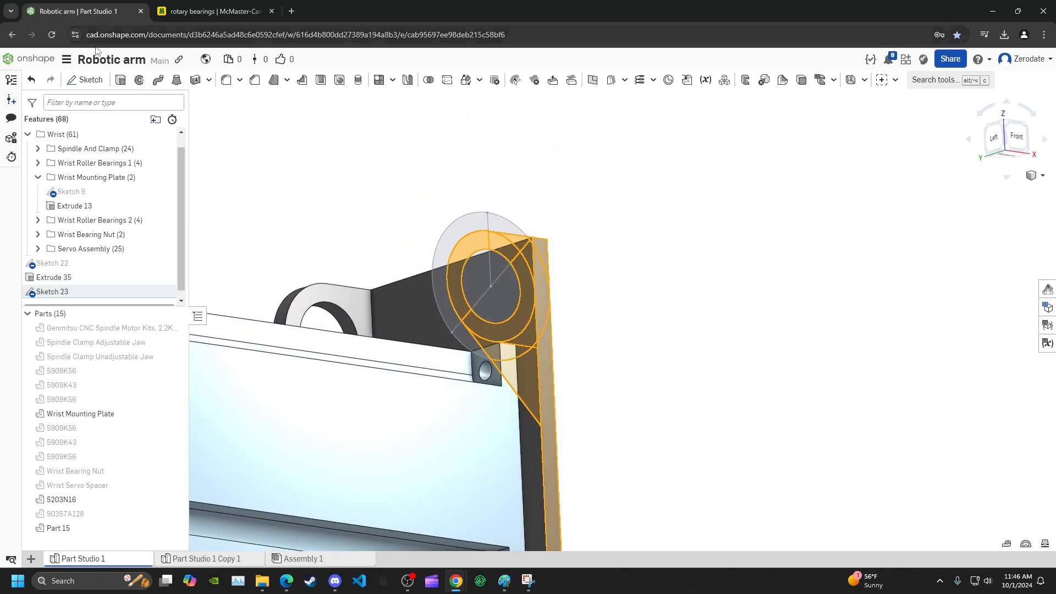
click(120, 83)
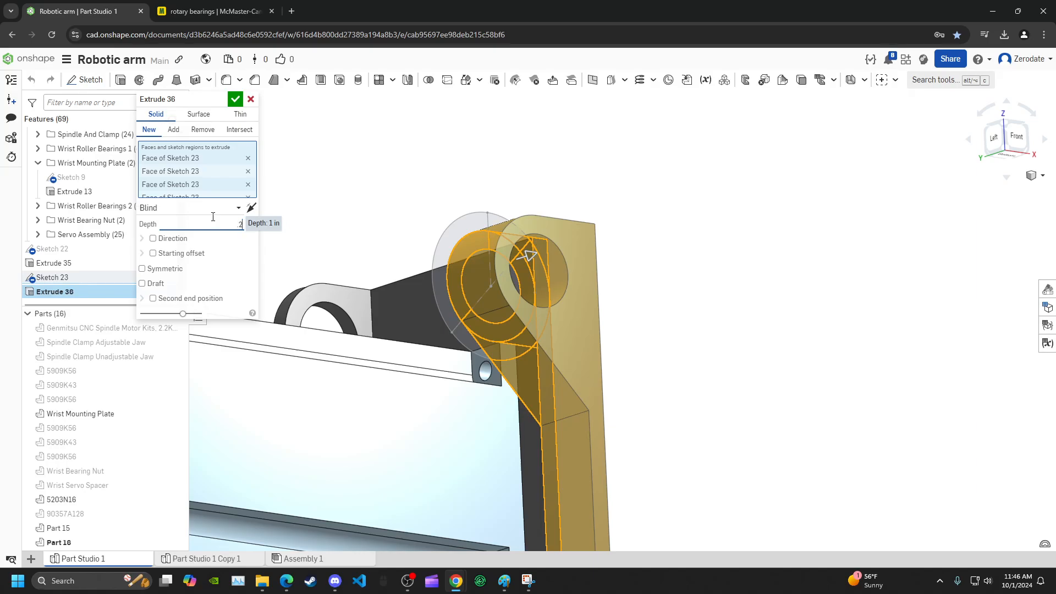
click(173, 131)
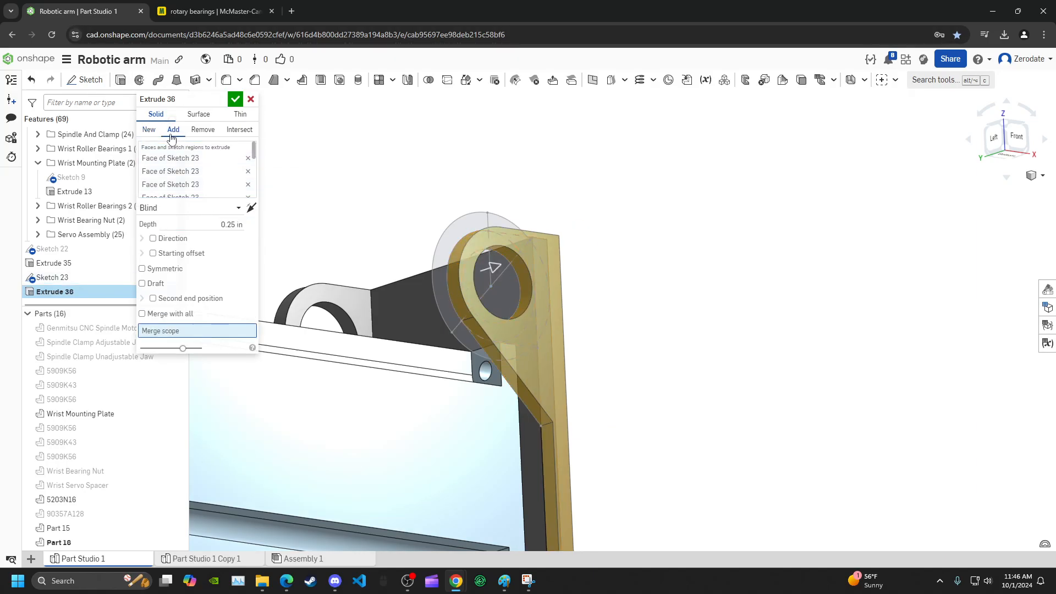
click(523, 259)
key(Return)
Change Extrude 35 from a new part to an addition merged into the Wrist Mounting Plate.
right_drag(814, 311, 610, 330)
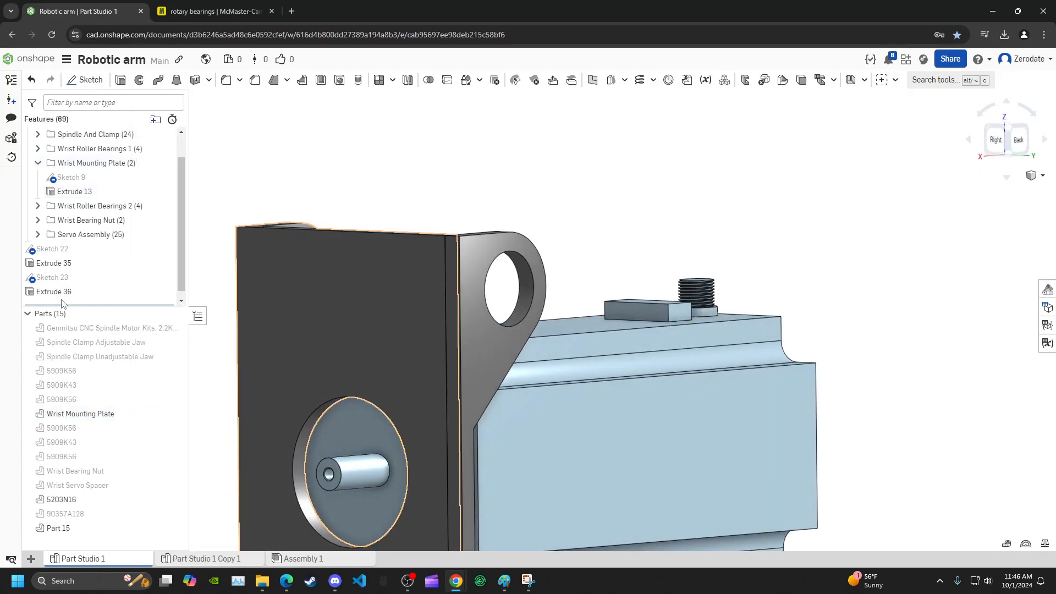
double_click(54, 263)
scroll(440, 251, up, 3)
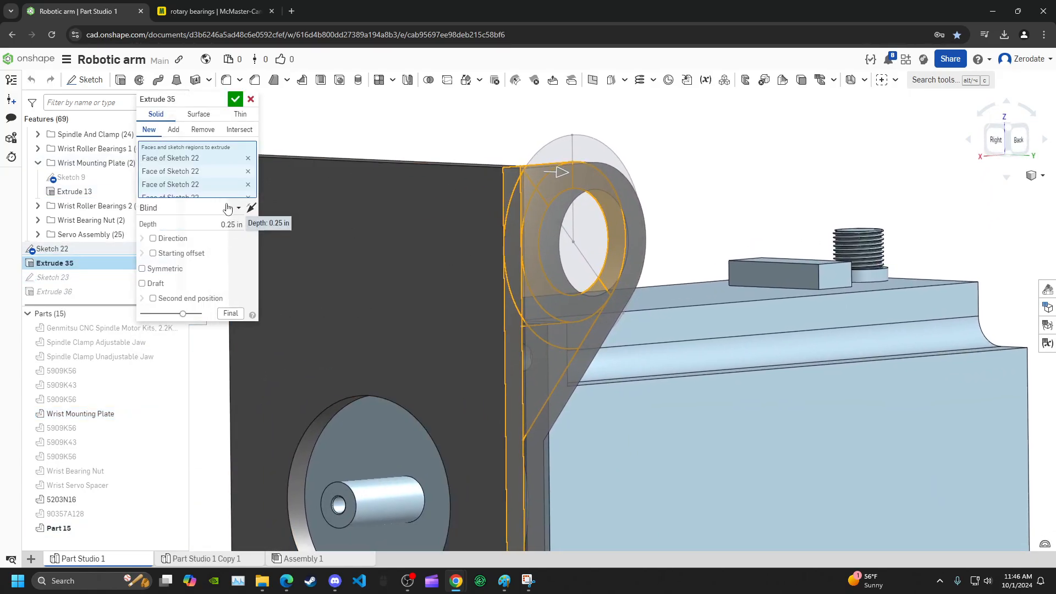
click(173, 129)
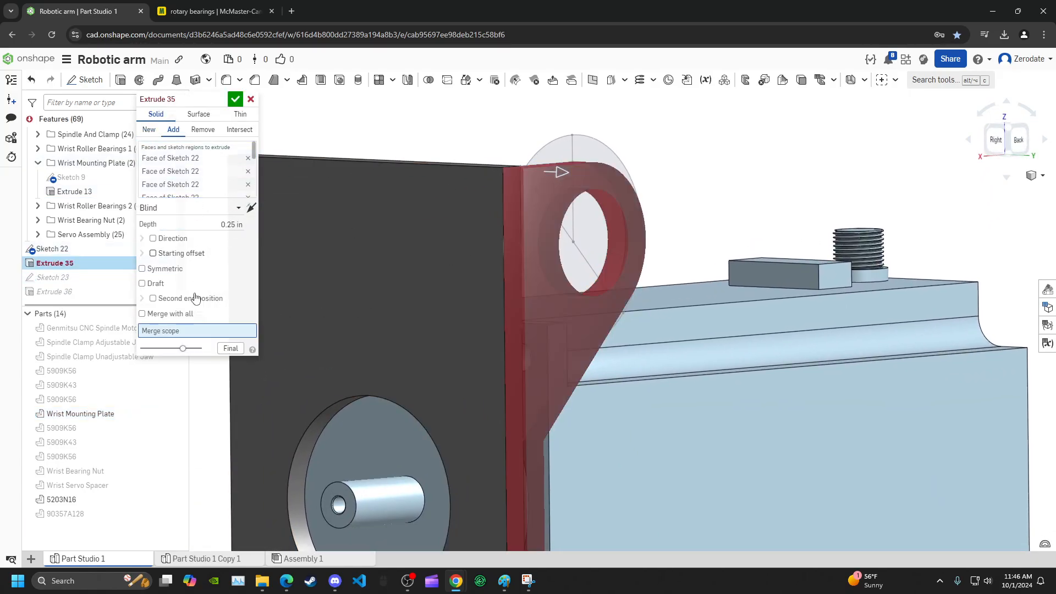
click(427, 217)
click(235, 99)
Extrude Sketch 22's ring regions around the bearing hole up to the opposite bracket's face as a new part.
scroll(445, 252, down, 3)
right_drag(446, 252, 429, 235)
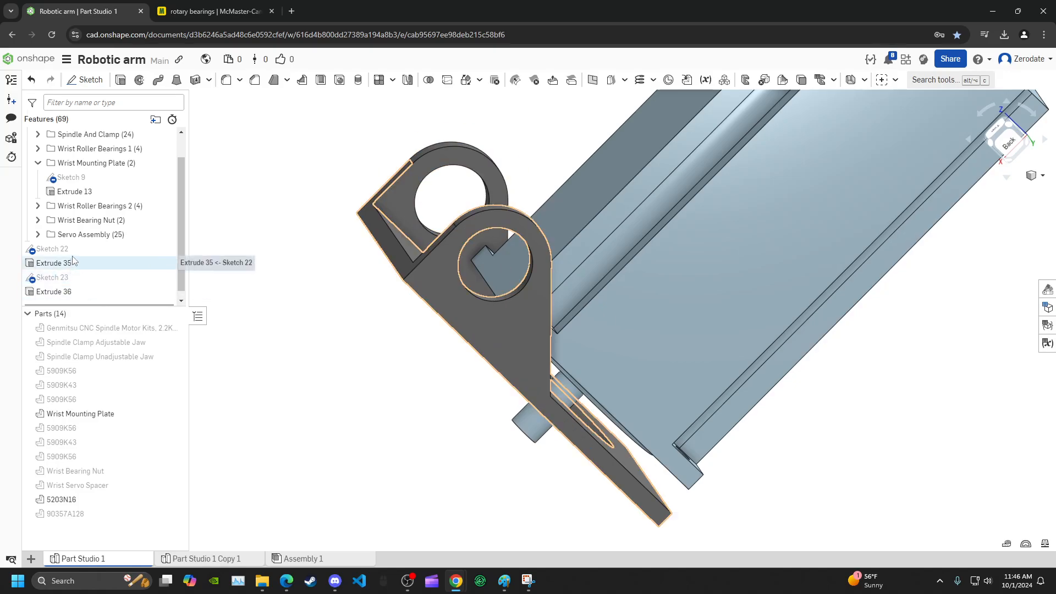
double_click(53, 249)
scroll(454, 285, up, 3)
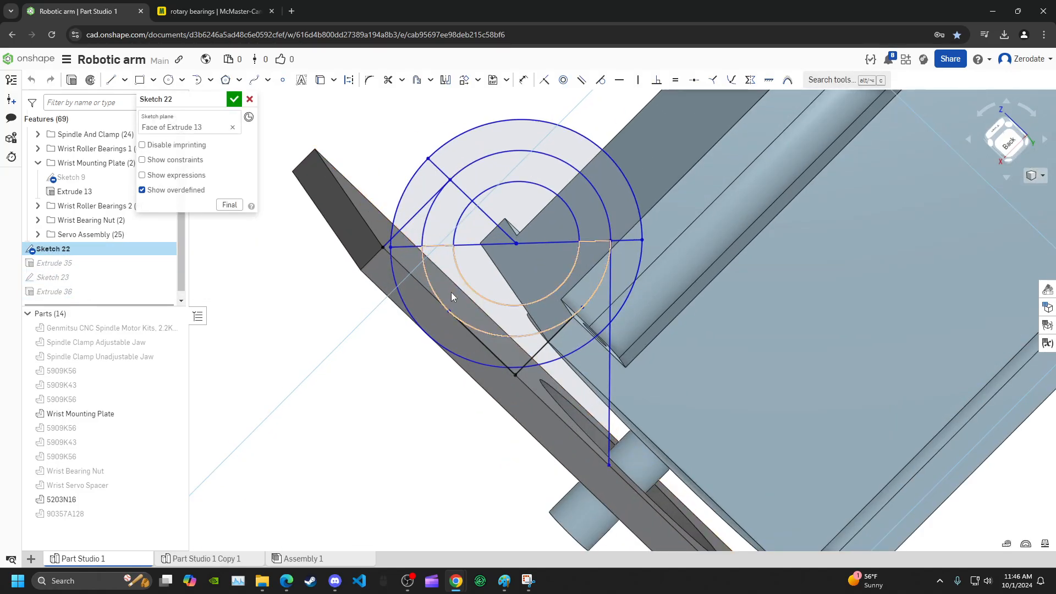
click(451, 292)
click(476, 181)
right_drag(594, 292, 581, 274)
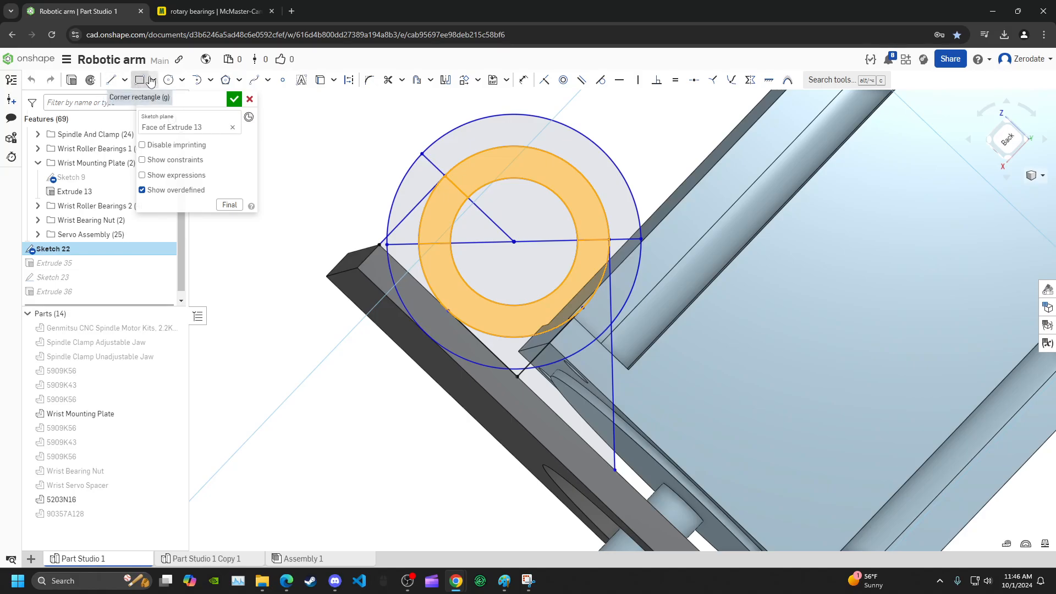
click(70, 86)
mouse_move(264, 146)
right_down()
mouse_move(378, 176)
mouse_move(422, 220)
mouse_move(311, 226)
mouse_move(335, 227)
right_up()
scroll(378, 175, down, 1)
mouse_move(301, 159)
right_down()
mouse_move(331, 174)
mouse_move(317, 162)
right_up()
click(998, 152)
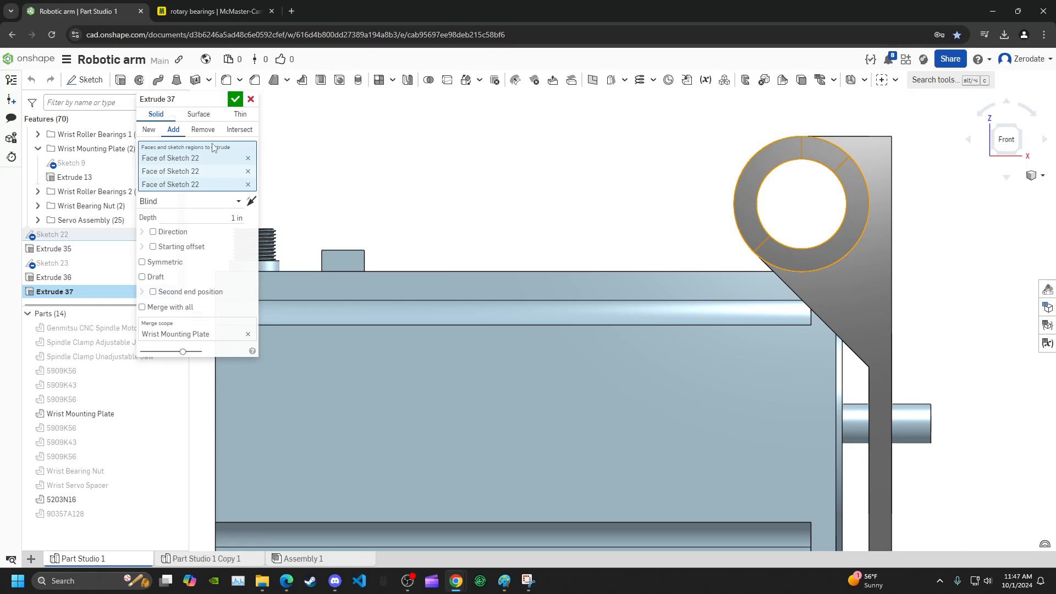
click(192, 204)
click(165, 245)
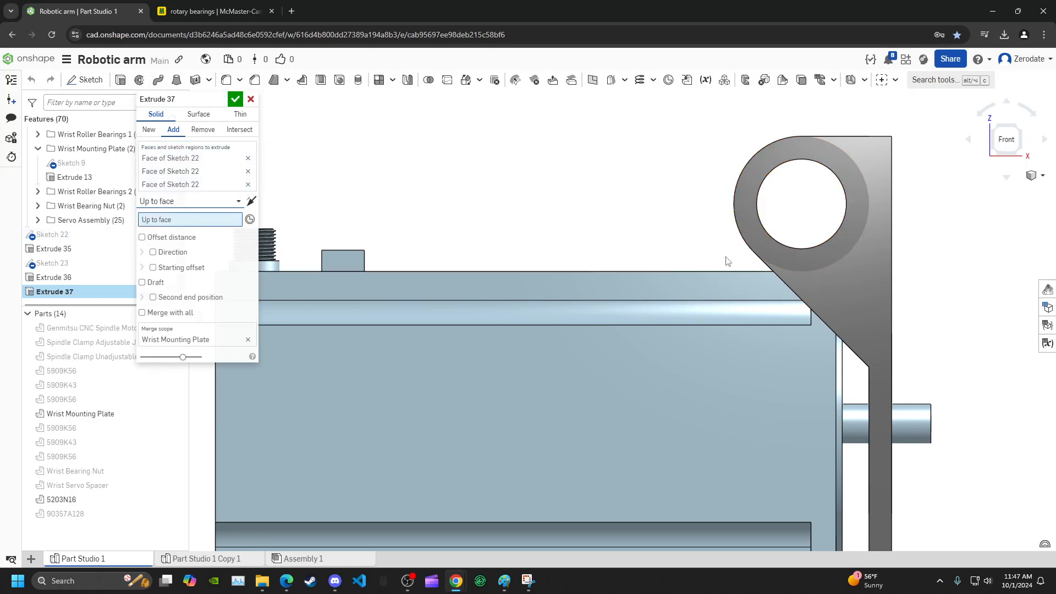
click(850, 262)
right_drag(571, 248, 669, 244)
scroll(672, 243, down, 3)
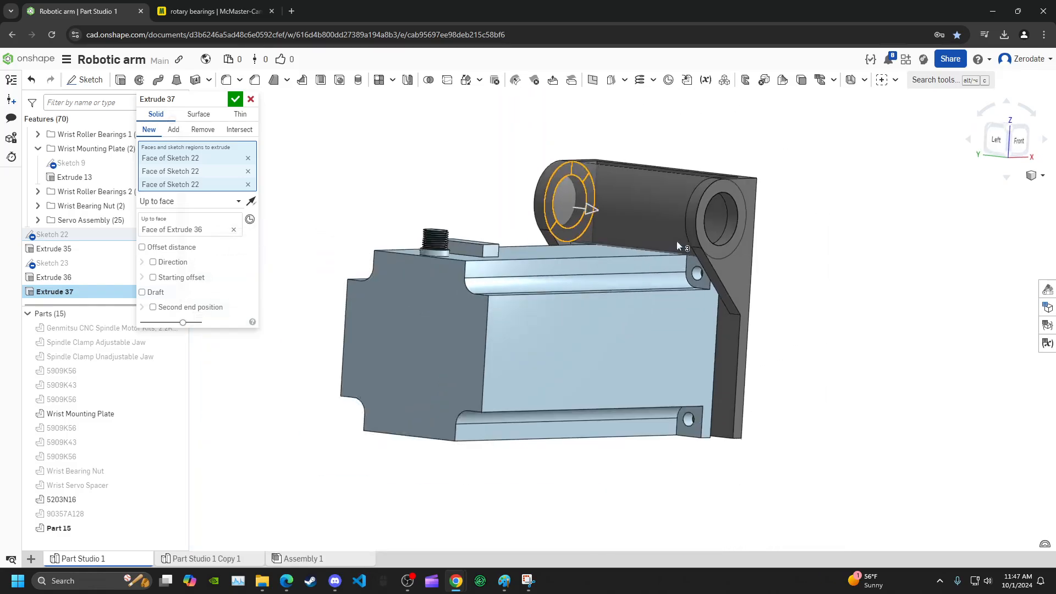
click(236, 99)
Examine how the tube between the two brackets clears the motor and meets the mounting plate.
right_drag(462, 179, 543, 184)
scroll(362, 226, up, 6)
right_drag(567, 315, 576, 284)
scroll(436, 289, up, 5)
scroll(329, 297, down, 3)
right_drag(328, 297, 308, 305)
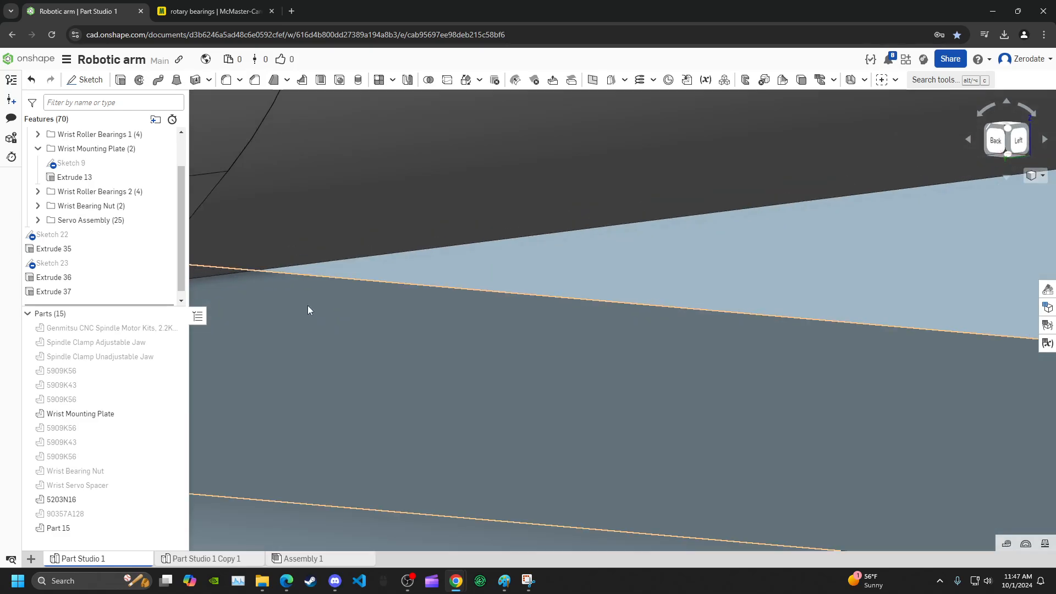
middle_drag(308, 305, 537, 273)
mouse_move(537, 272)
right_down()
mouse_move(520, 265)
mouse_move(524, 287)
right_up()
scroll(524, 269, down, 3)
scroll(524, 268, down, 6)
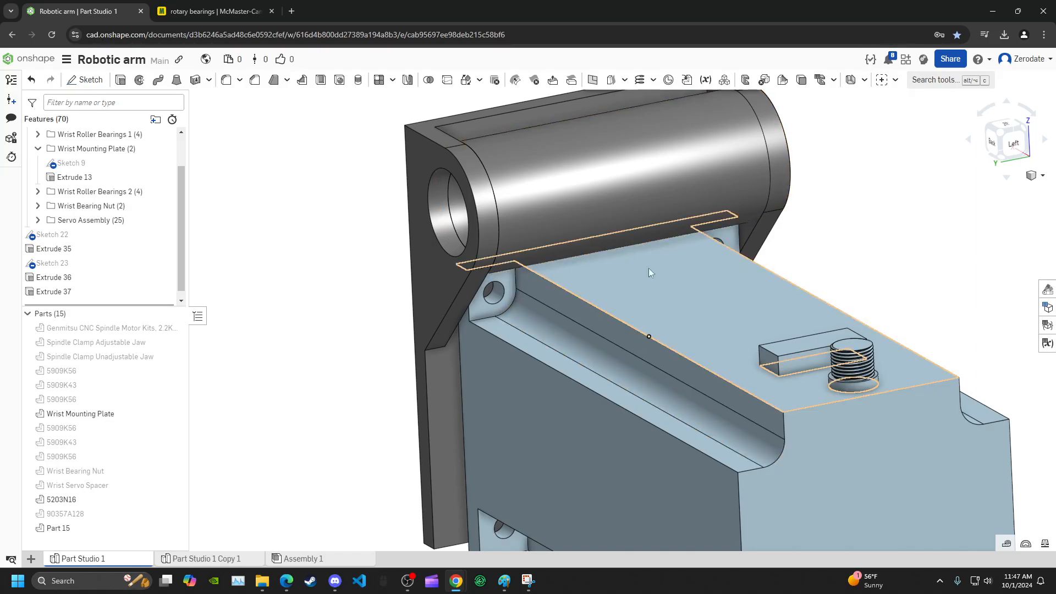
mouse_move(462, 265)
right_down()
mouse_move(468, 258)
mouse_move(468, 275)
mouse_move(468, 261)
right_up()
mouse_move(527, 278)
right_down()
mouse_move(462, 245)
mouse_move(506, 248)
mouse_move(511, 267)
right_up()
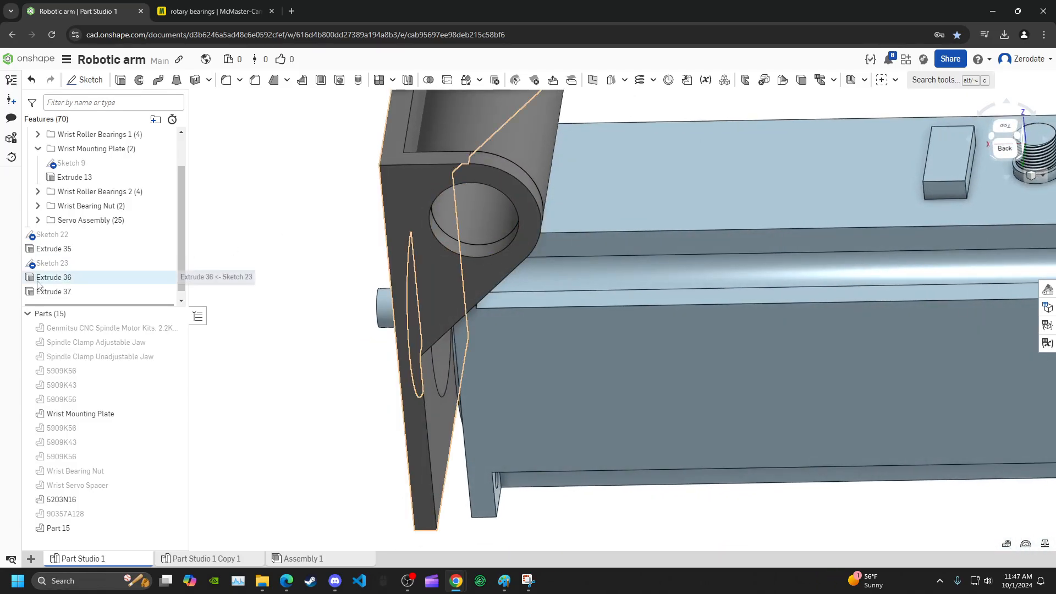
Try to merge the tube extrusion into the Wrist Mounting Plate, reselecting the merge target and the opposite bracket's end face.
double_click(58, 291)
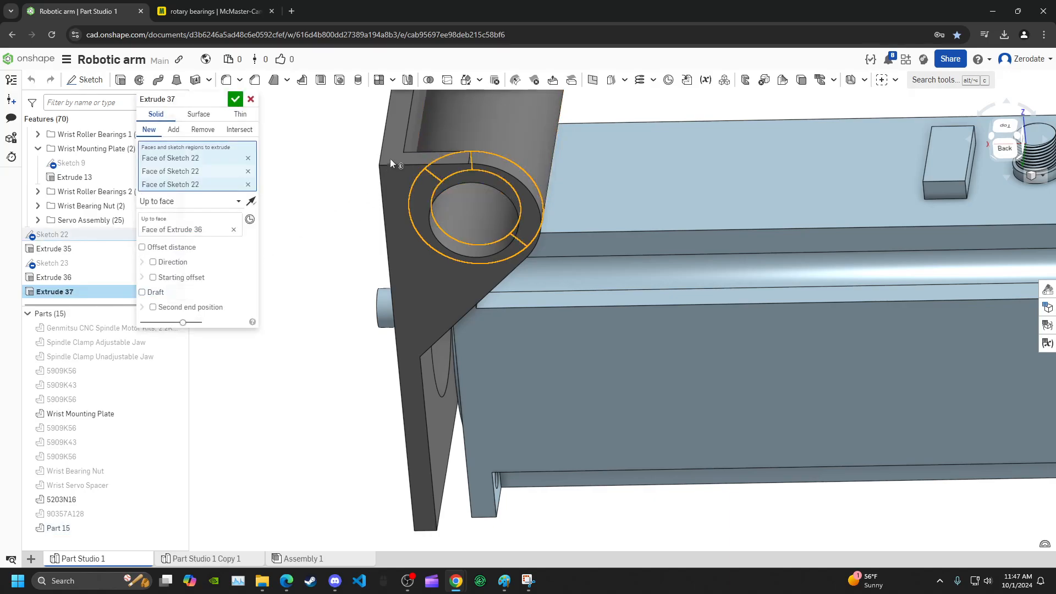
scroll(385, 301, down, 2)
click(173, 131)
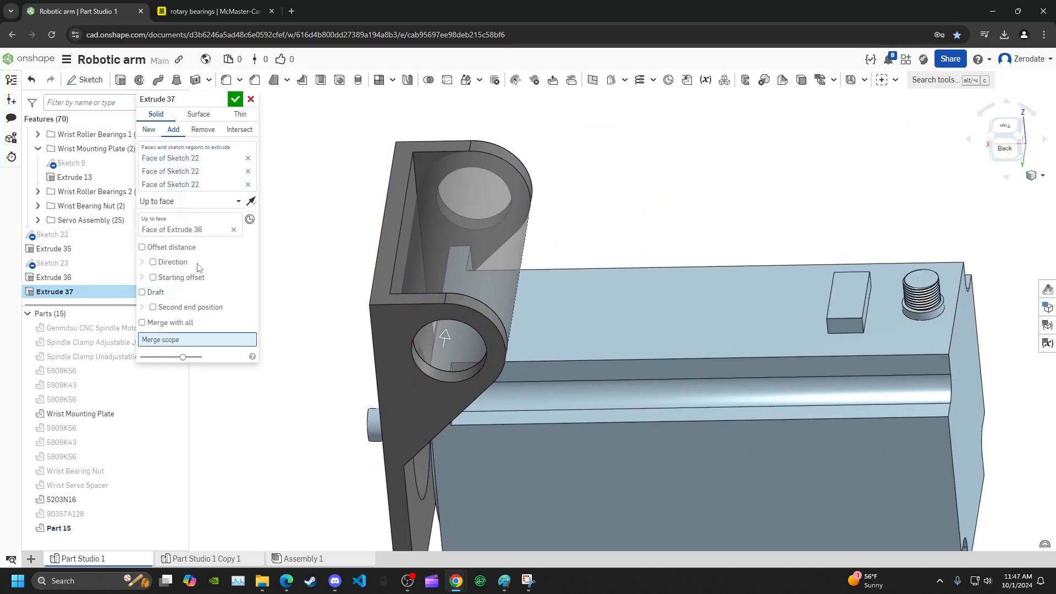
click(407, 313)
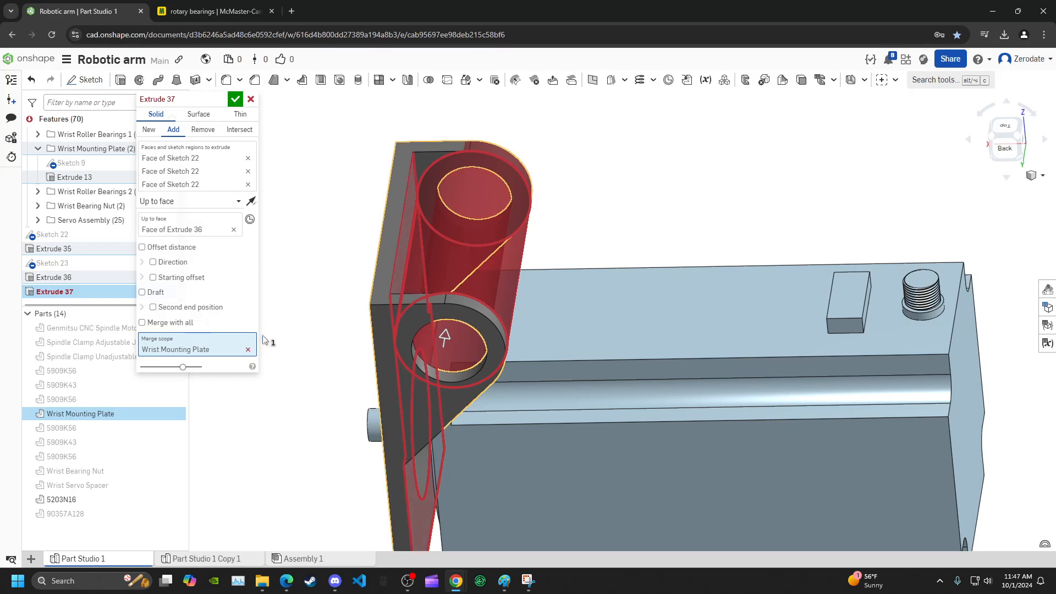
click(248, 349)
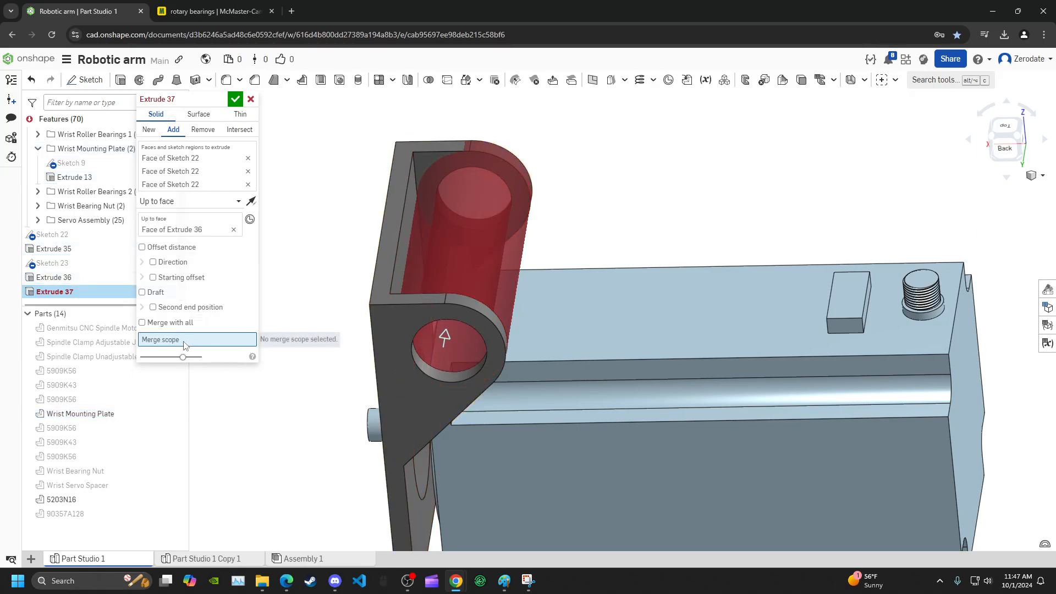
click(387, 320)
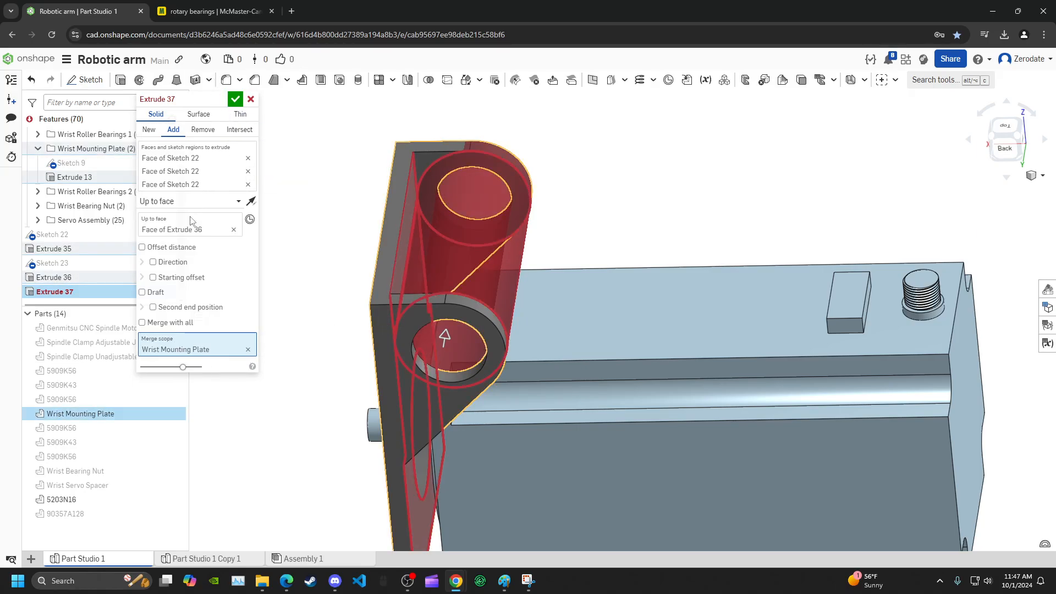
click(233, 230)
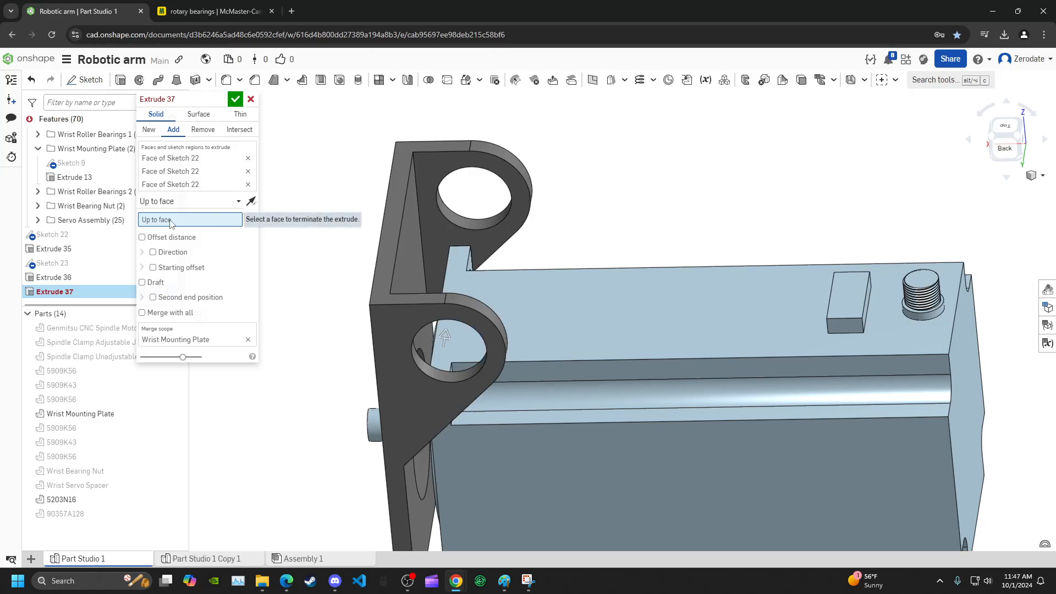
click(429, 163)
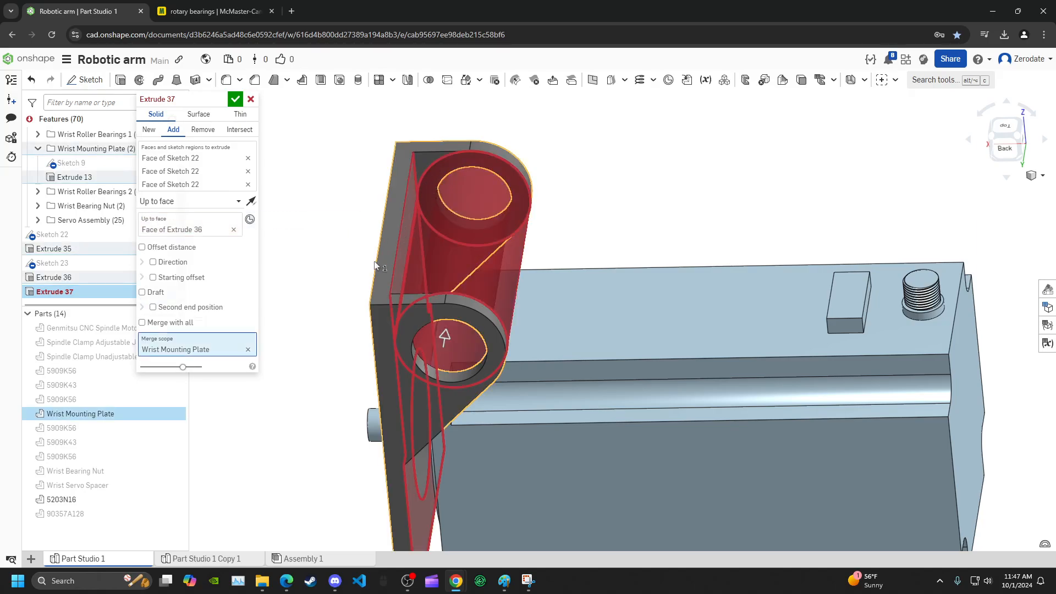
click(252, 103)
Delete the tube extrusion, Extrude 37, between the two brackets.
right_drag(474, 166, 460, 203)
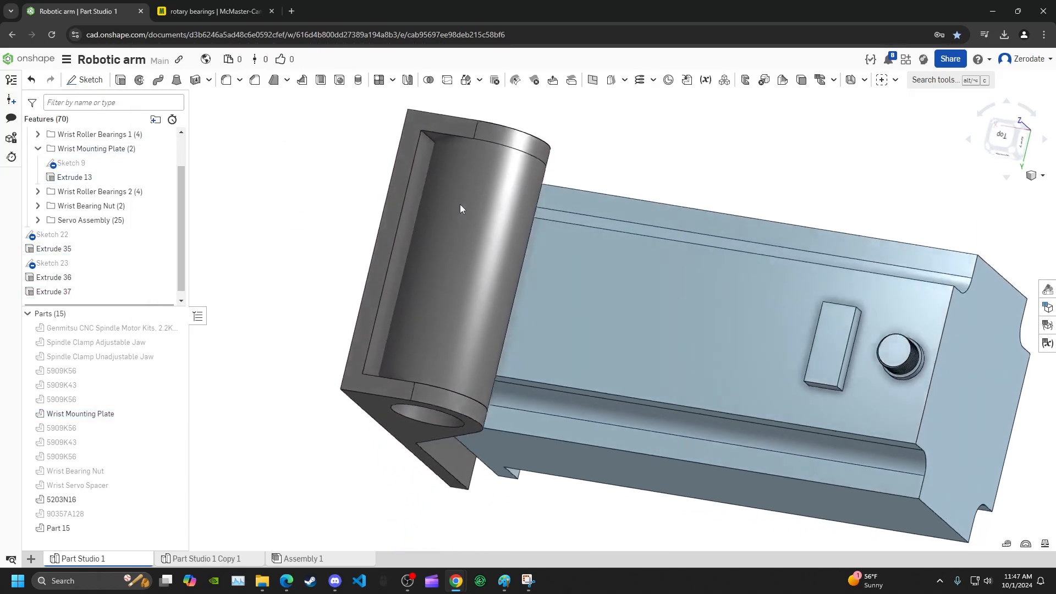
mouse_move(376, 232)
right_down()
mouse_move(375, 241)
mouse_move(323, 237)
mouse_move(332, 153)
mouse_move(399, 144)
mouse_move(401, 162)
mouse_move(373, 150)
mouse_move(318, 160)
mouse_move(341, 154)
mouse_move(354, 167)
mouse_move(365, 157)
right_up()
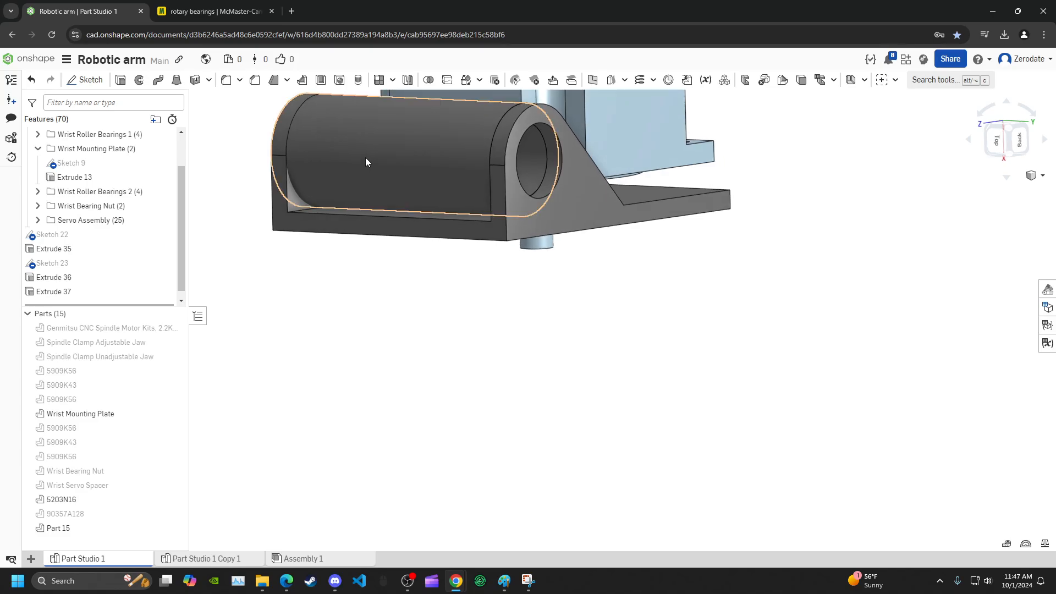
right_drag(219, 246, 250, 237)
click(76, 288)
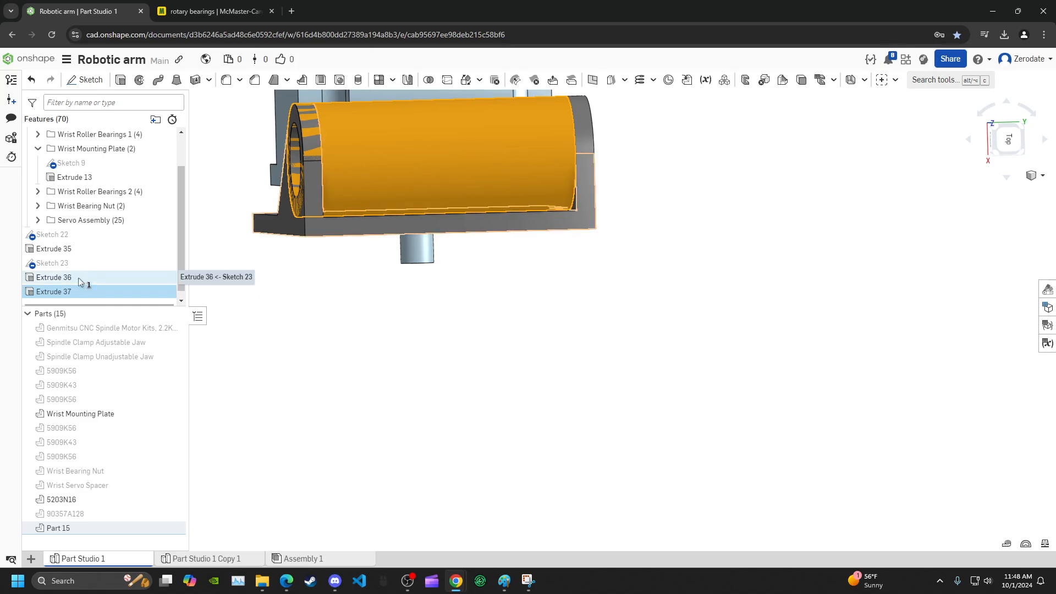
key(Delete)
Start a new sketch on the inner face of the bracket made by Extrude 35.
right_drag(575, 157, 605, 135)
click(569, 193)
right_drag(570, 192, 608, 204)
click(85, 80)
scroll(632, 149, up, 2)
middle_drag(632, 150, 622, 215)
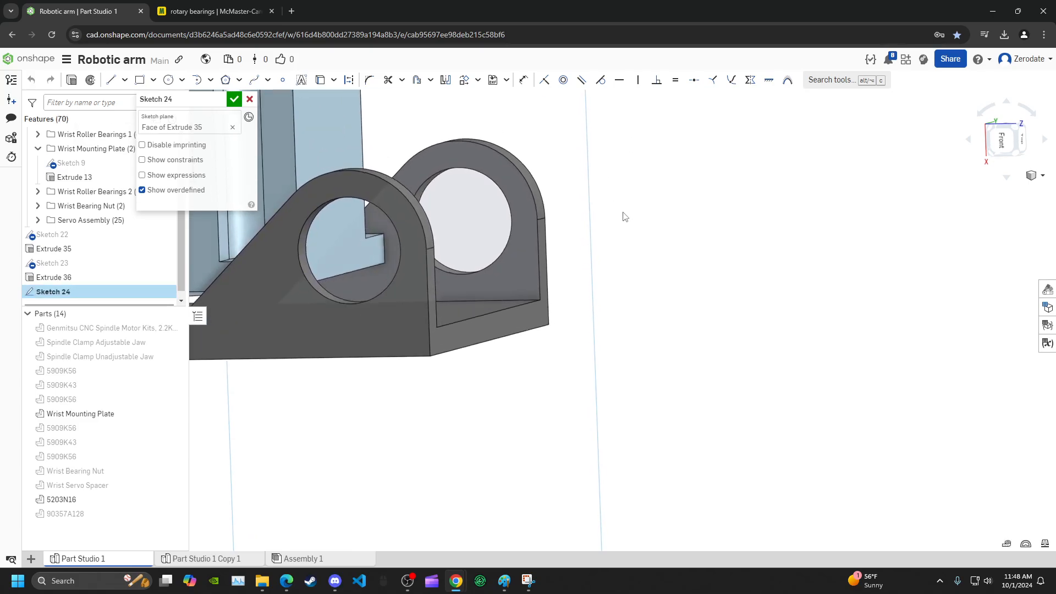
right_drag(622, 214, 631, 216)
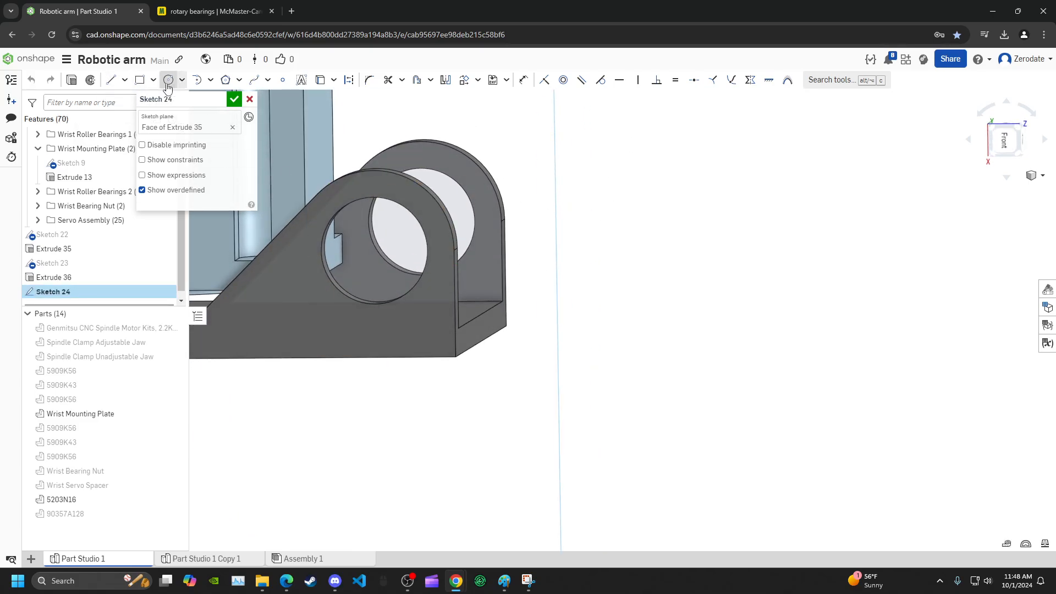
Draw a circle 1.5 in in diameter centred on the bracket's bearing hole, matching the bracket's rounded outer edge.
key(n)
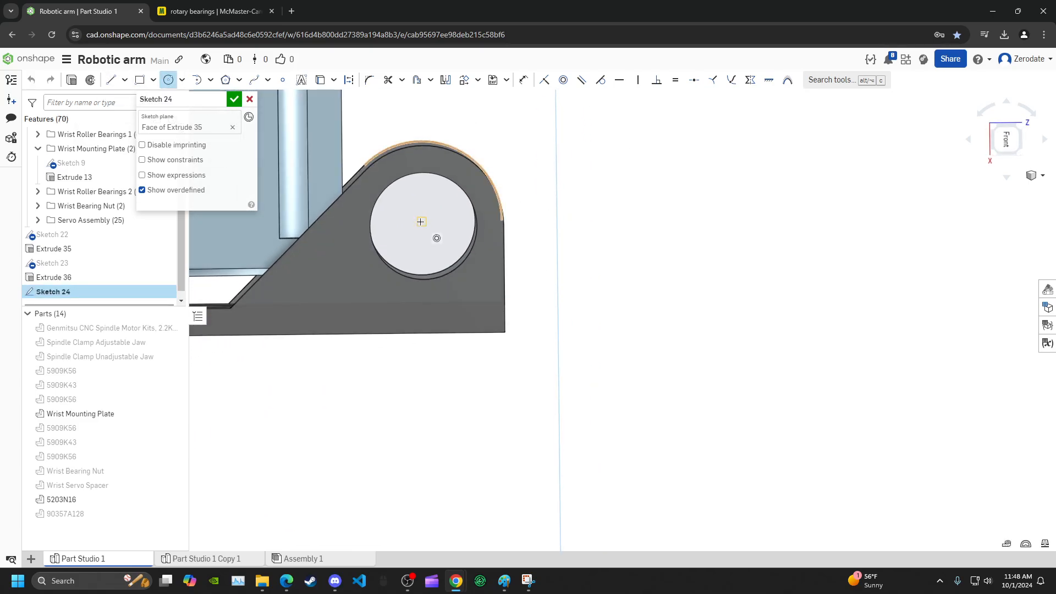
click(1006, 142)
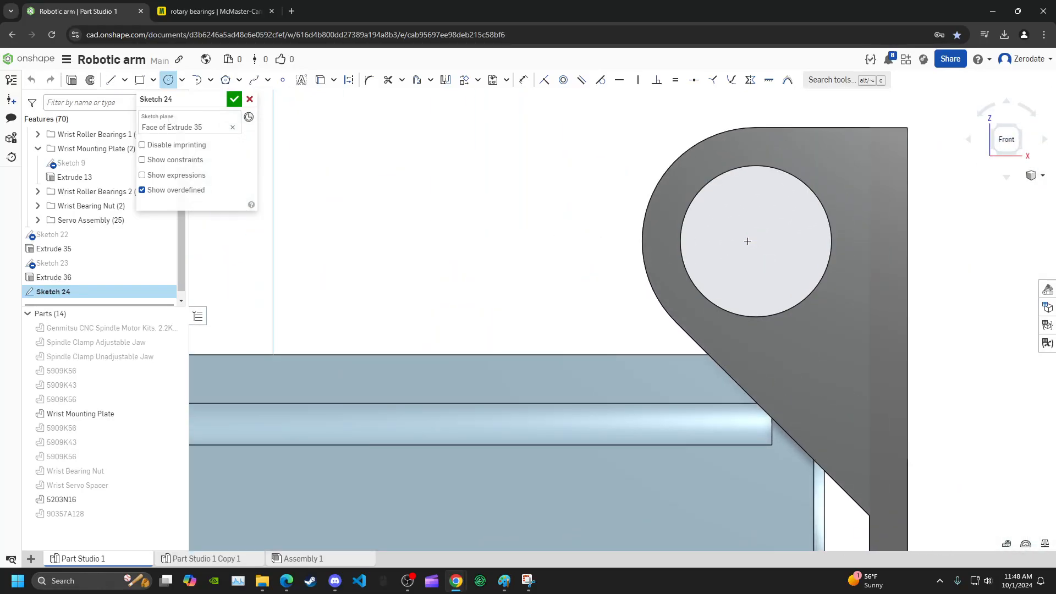
click(755, 240)
right_drag(775, 348, 792, 347)
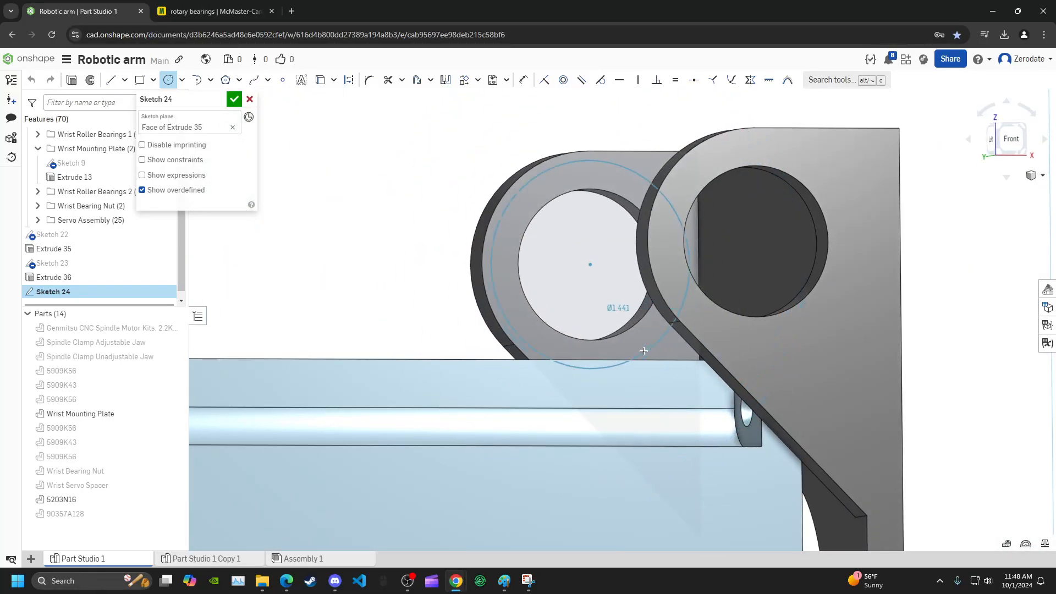
right_drag(614, 356, 622, 366)
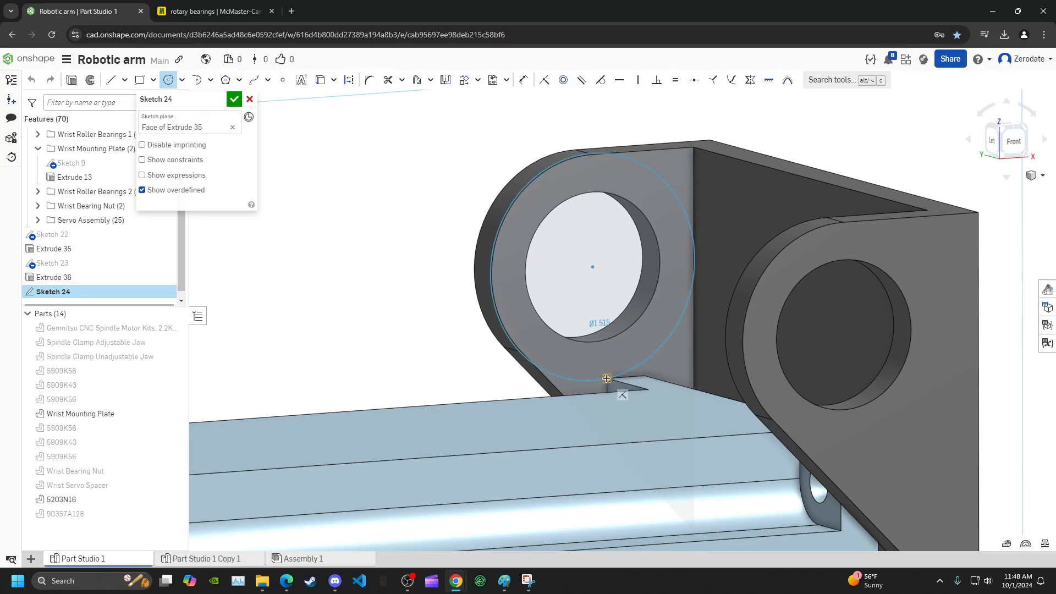
click(521, 350)
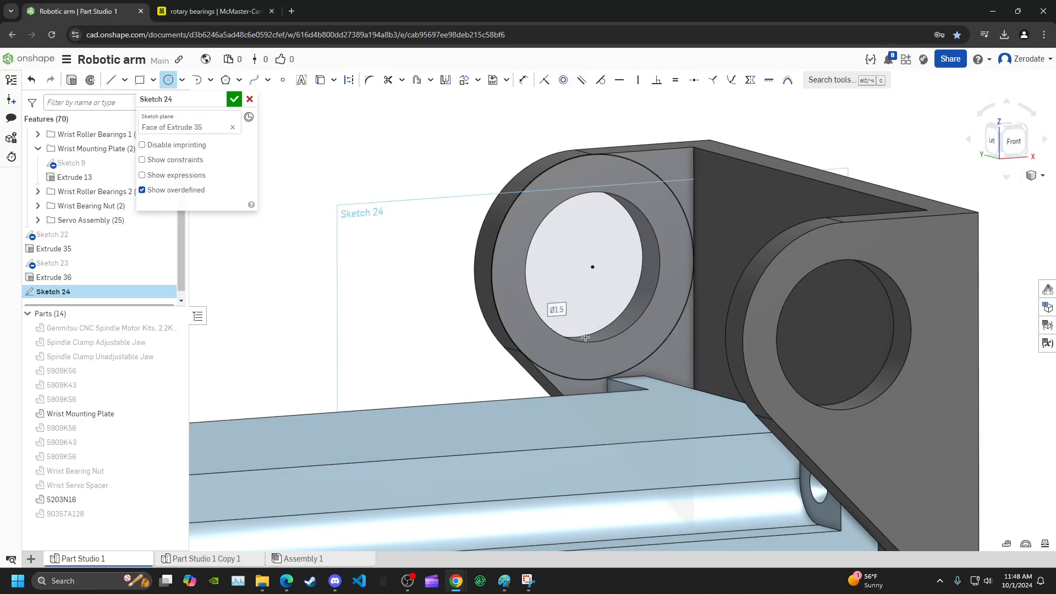
Draw a 0.75 in vertical line from the circle's centre to its lowest point and a 0.75 in perpendicular line to the plate face.
middle_drag(656, 289, 641, 263)
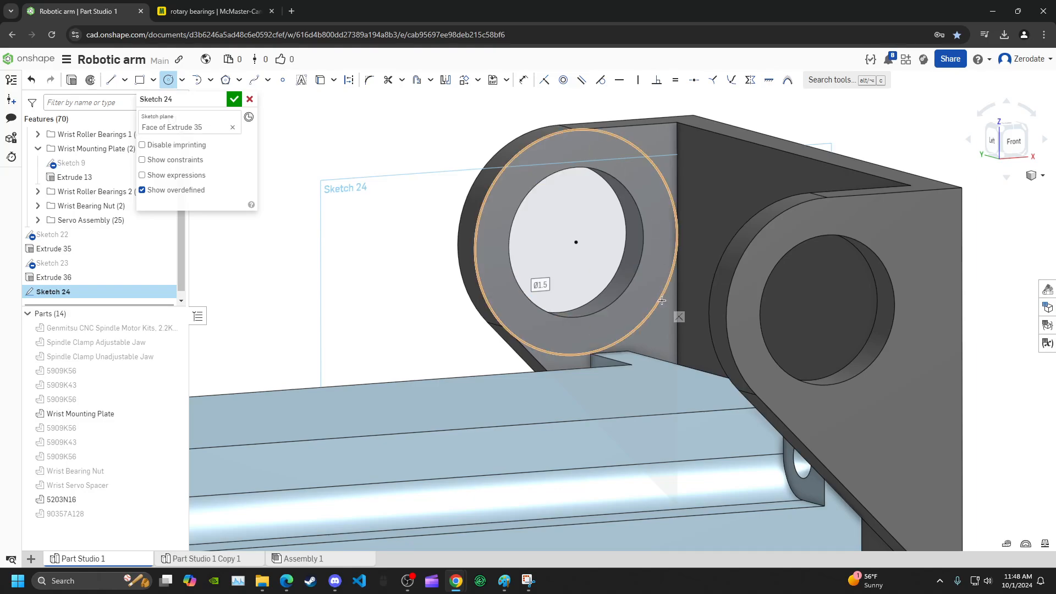
scroll(544, 298, up, 1)
click(167, 80)
click(113, 87)
scroll(550, 331, up, 3)
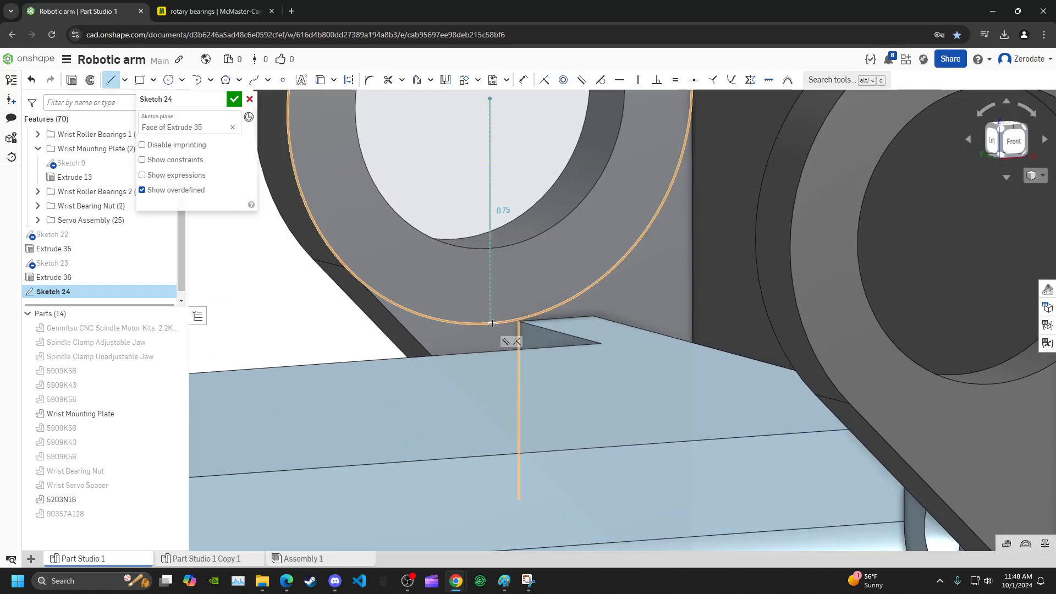
click(494, 322)
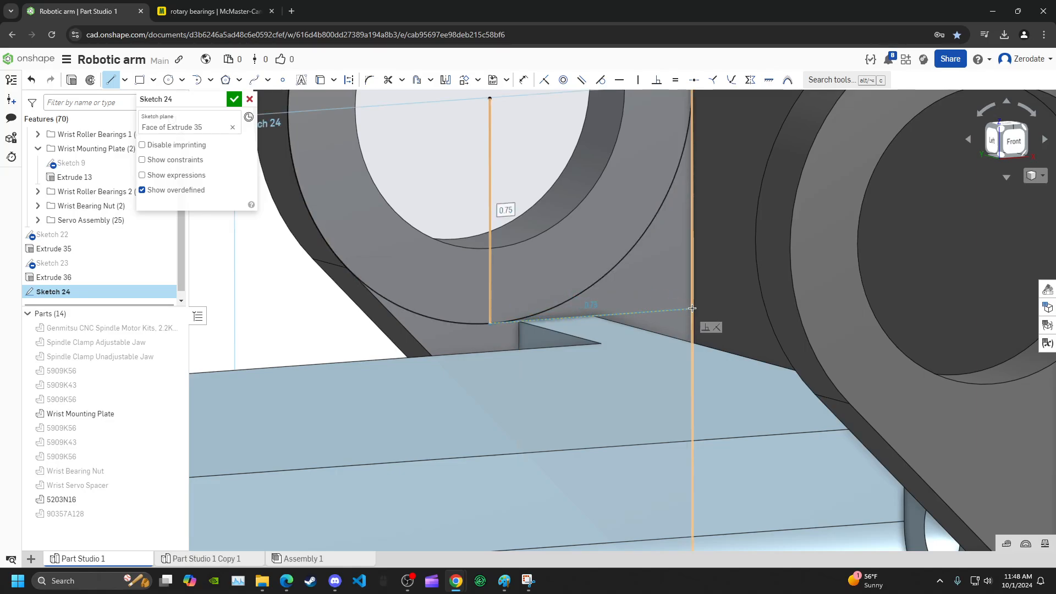
scroll(691, 309, down, 5)
key(Escape)
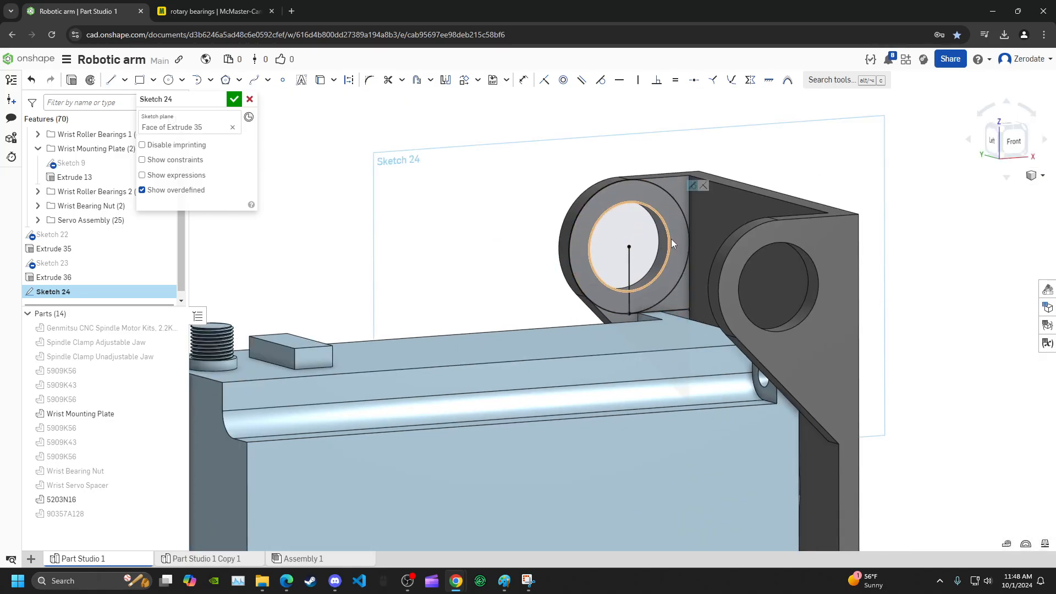
Extrude the ring and the corner regions beside the plate from Sketch 24, adding them to the Wrist Mounting Plate.
click(675, 236)
scroll(679, 321, up, 5)
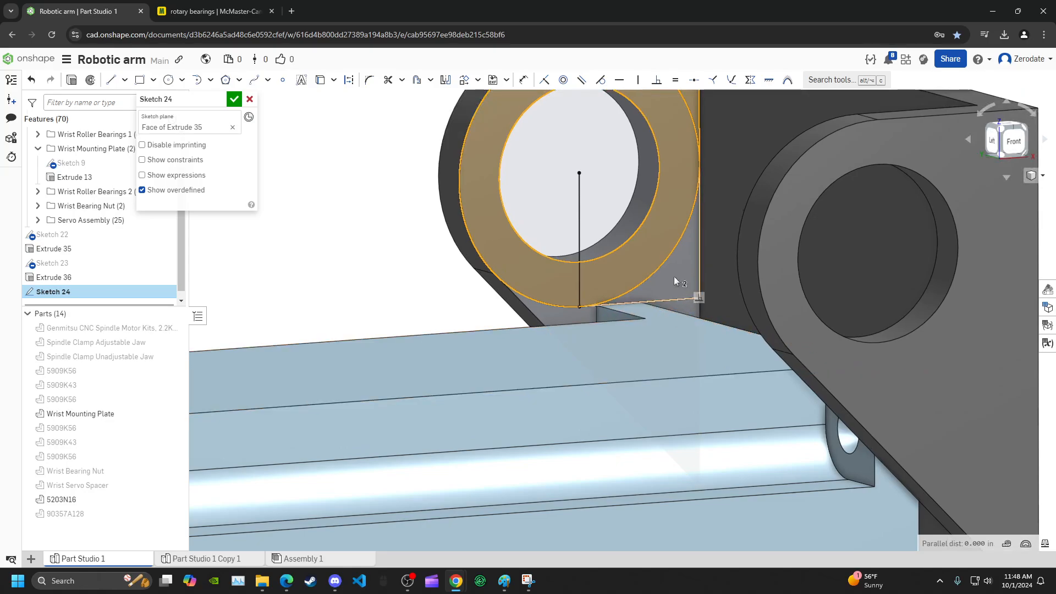
scroll(674, 276, down, 5)
key(l)
click(71, 81)
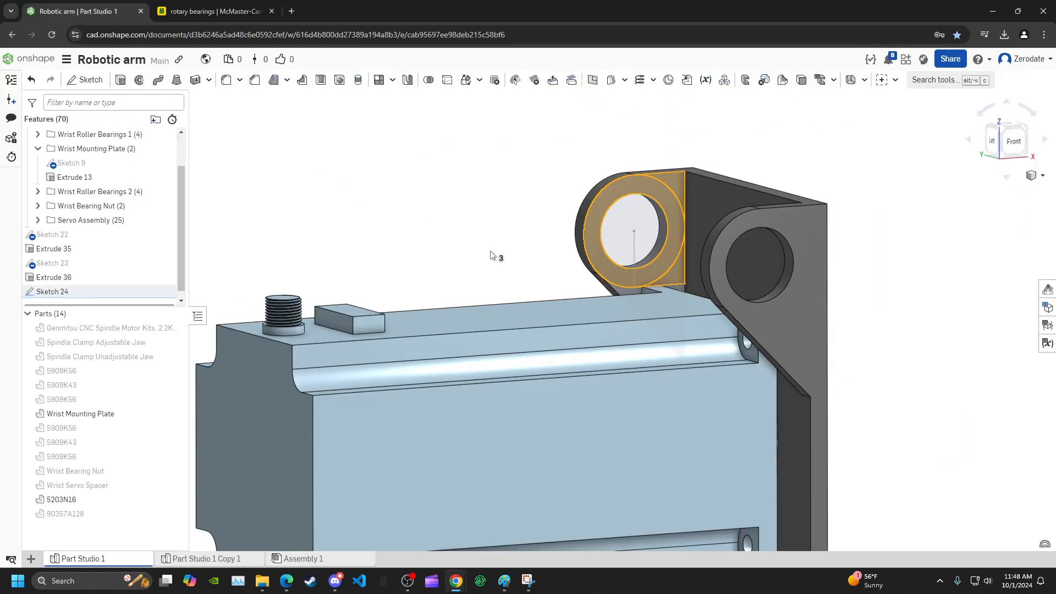
click(174, 131)
right_drag(671, 238, 263, 231)
click(640, 252)
right_drag(643, 256, 652, 277)
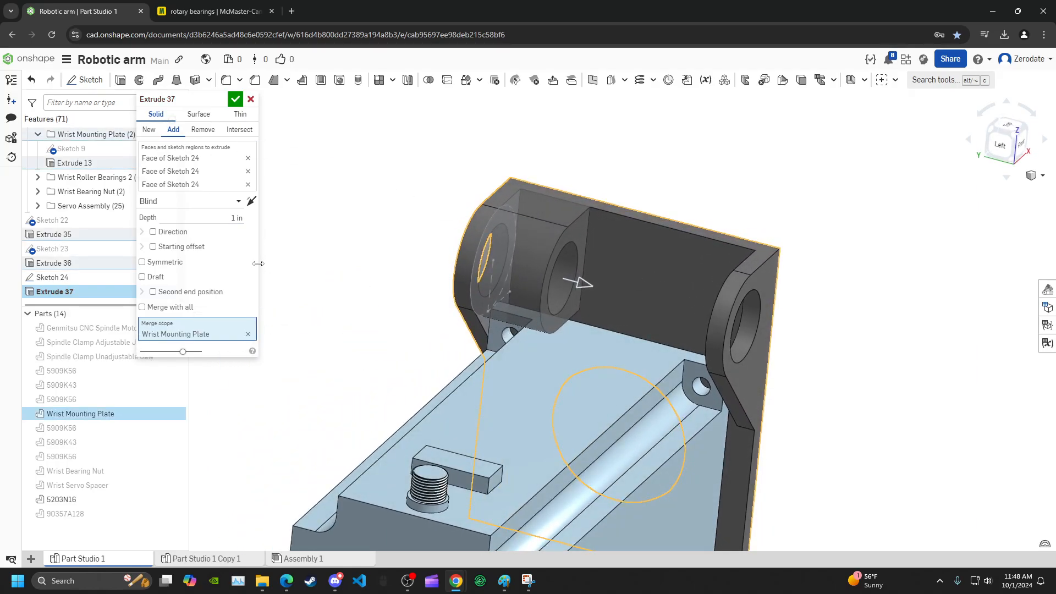
right_drag(419, 307, 535, 305)
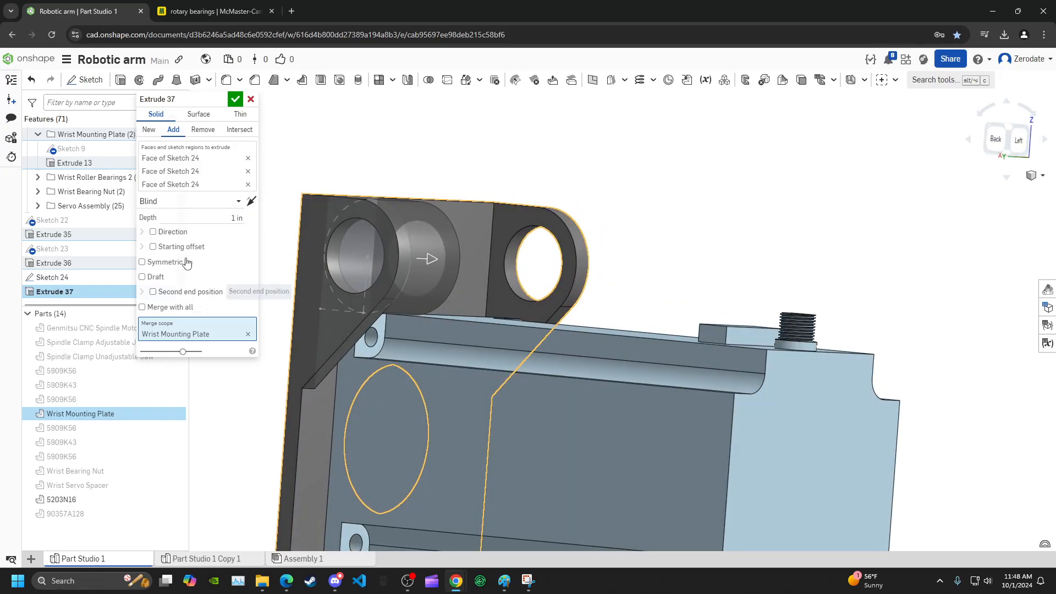
End the tube extrusion up to the face of the opposite bracket, Extrude 36, and accept it.
click(168, 201)
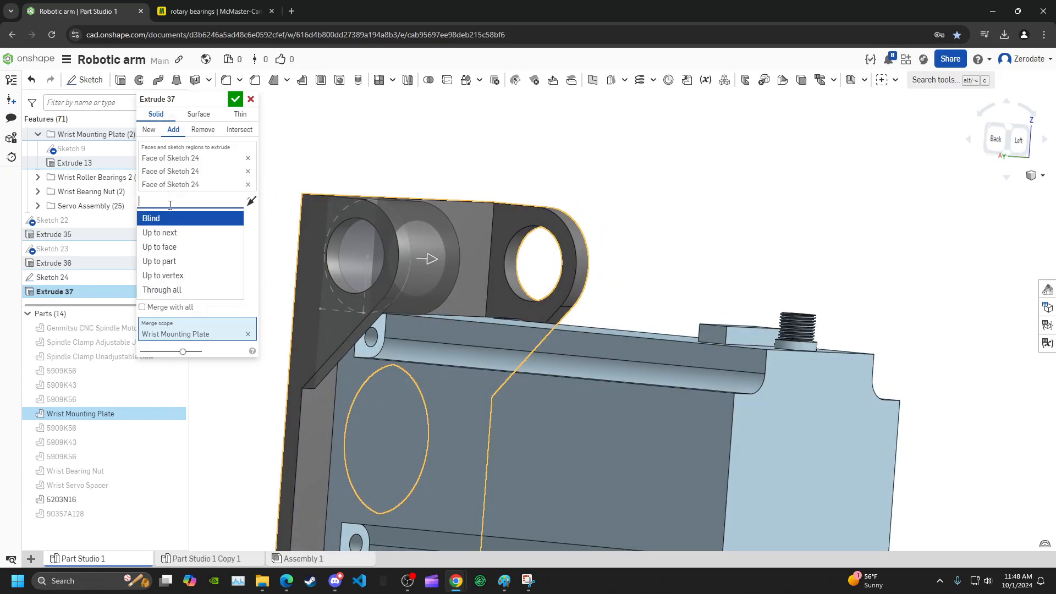
click(165, 246)
click(525, 221)
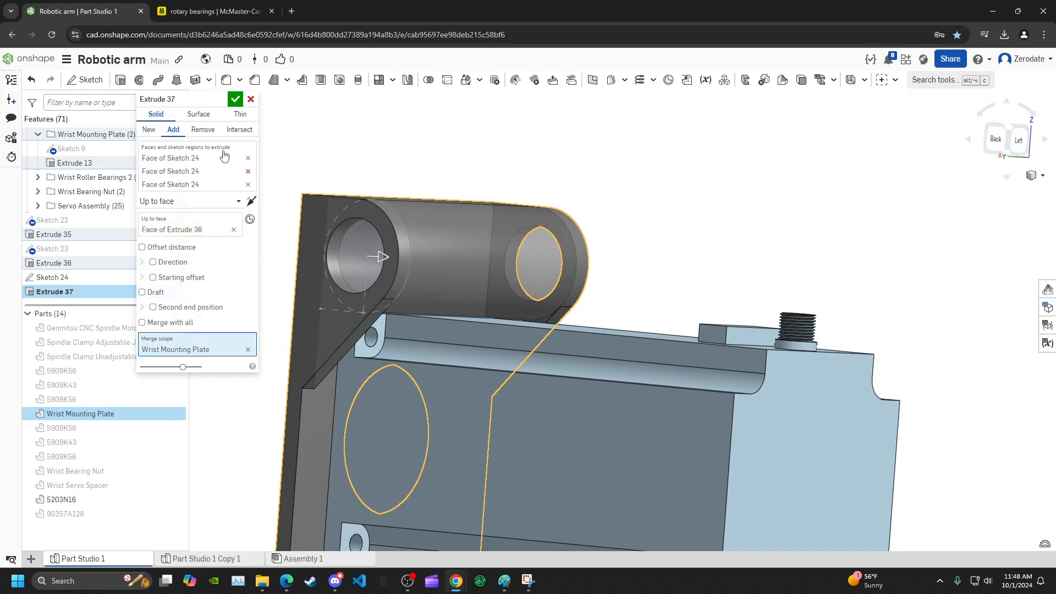
click(235, 100)
mouse_move(433, 293)
right_down()
mouse_move(421, 253)
mouse_move(452, 227)
mouse_move(487, 260)
mouse_move(471, 272)
right_up()
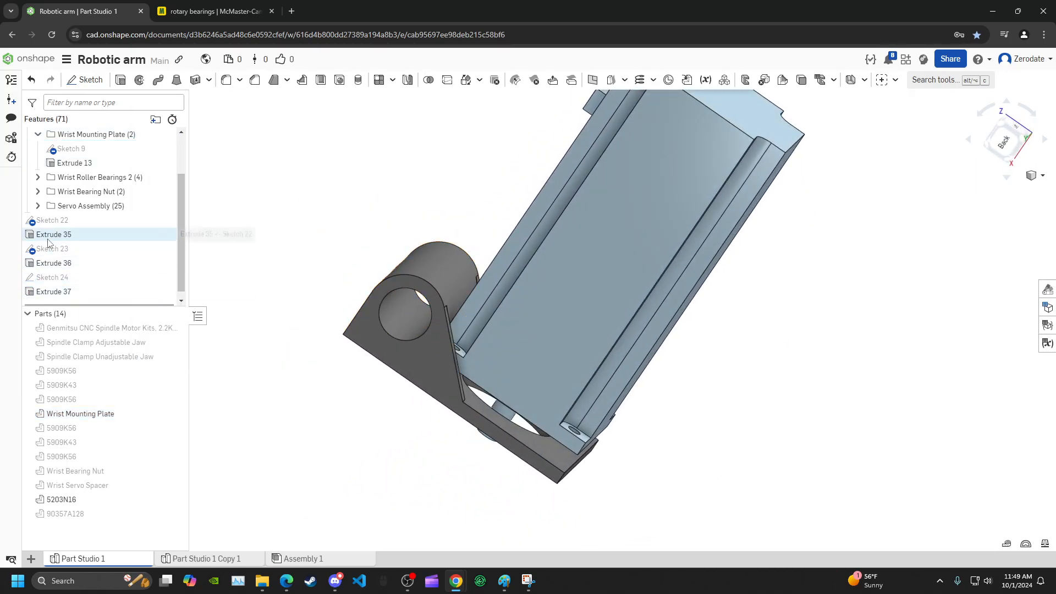
Delete the slanted edge line of the bracket profile in Sketch 22.
double_click(47, 225)
scroll(408, 389, up, 1)
mouse_move(447, 358)
right_down()
mouse_move(419, 349)
mouse_move(457, 351)
right_up()
key(Delete)
scroll(473, 329, up, 1)
middle_drag(480, 329, 578, 297)
right_drag(578, 297, 522, 300)
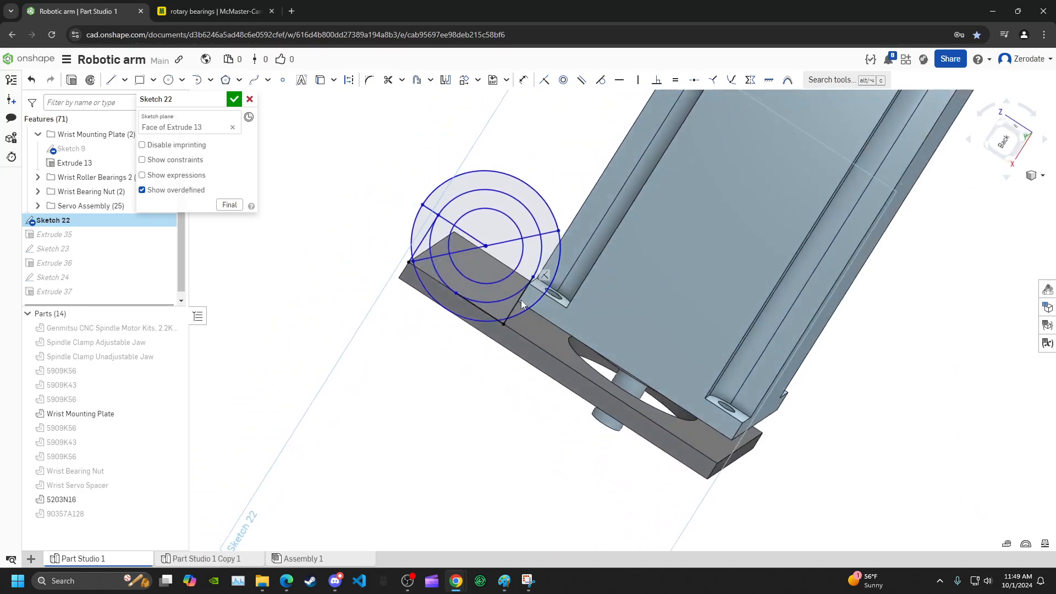
click(233, 99)
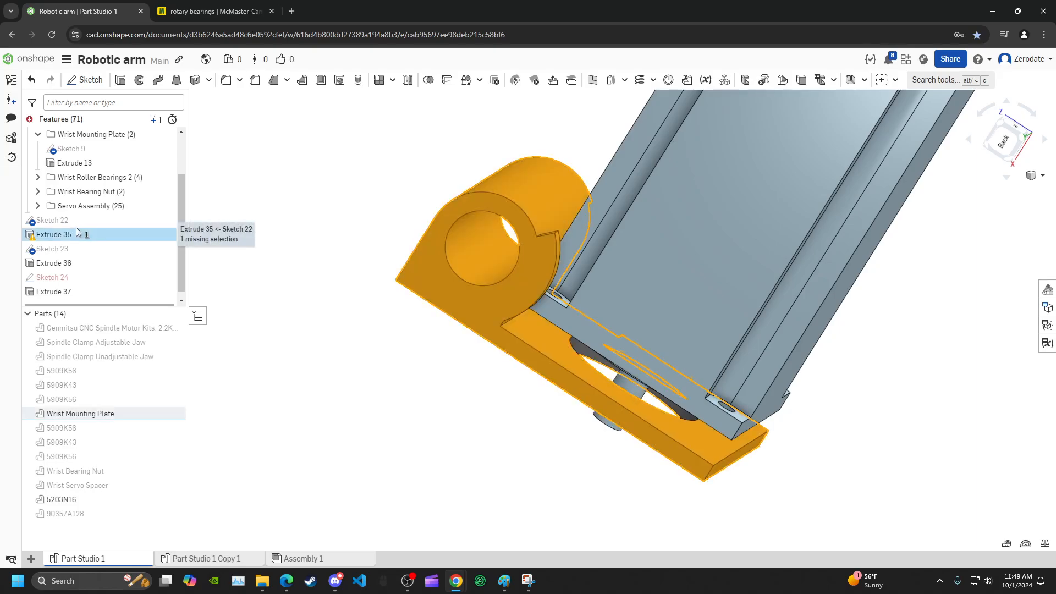
Deselect the extra region outside the rounded bracket outline in Extrude 35.
double_click(65, 238)
right_drag(648, 341, 549, 240)
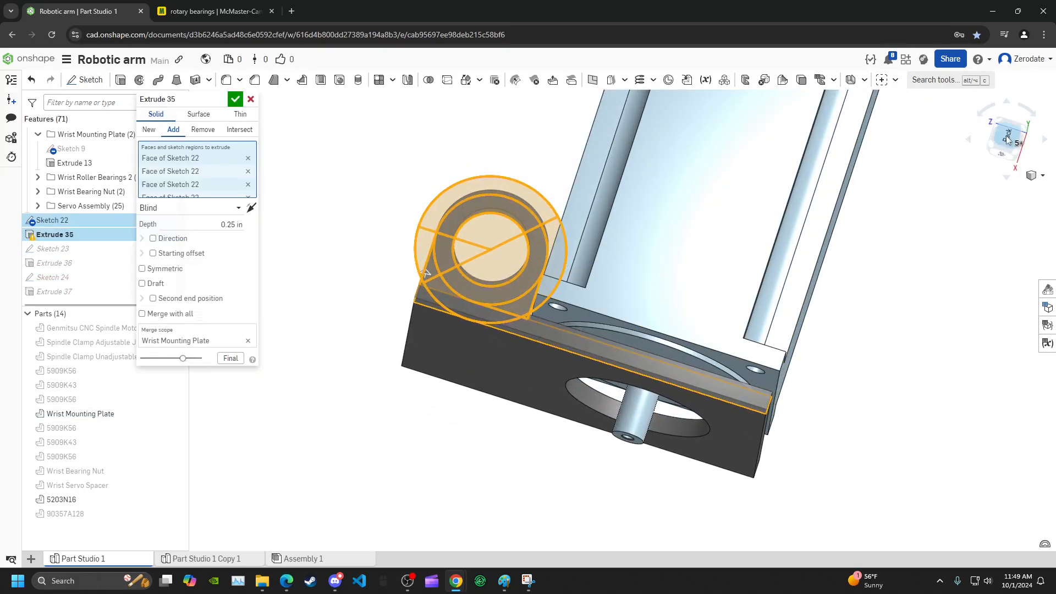
click(235, 100)
mouse_move(536, 259)
right_down()
mouse_move(546, 252)
mouse_move(532, 250)
right_up()
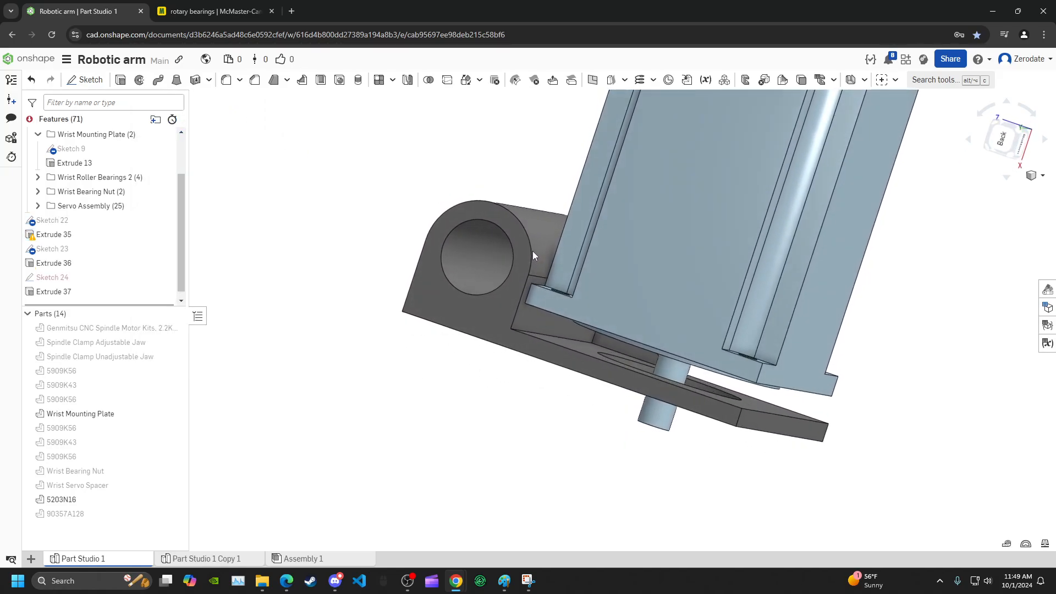
Delete the sketch geometry tied to the missing external reference in Sketch 24.
double_click(66, 280)
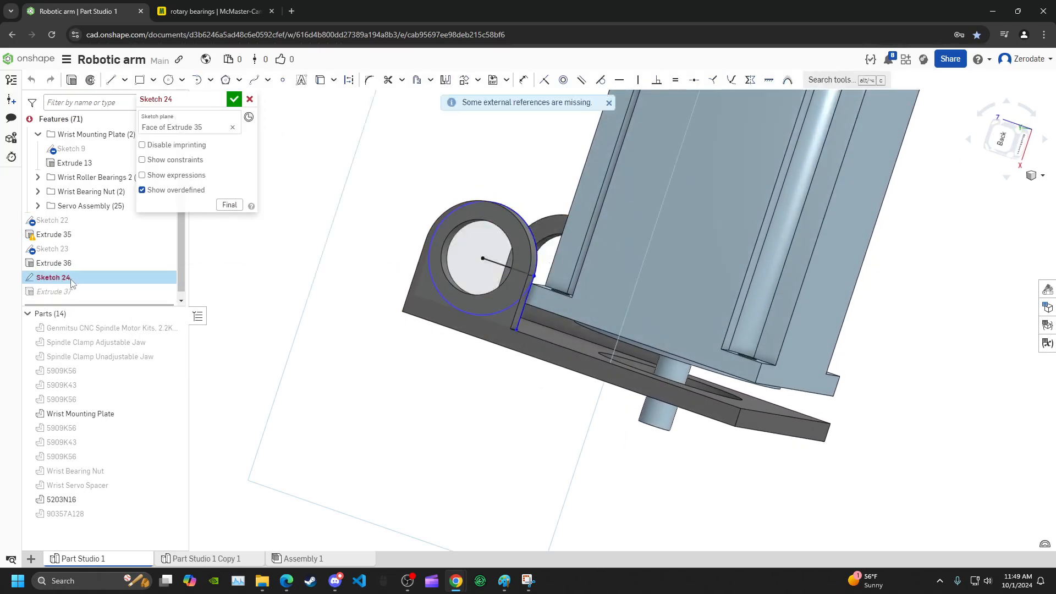
right_drag(487, 320, 510, 318)
click(487, 217)
key(Delete)
right_drag(411, 238, 351, 177)
click(234, 100)
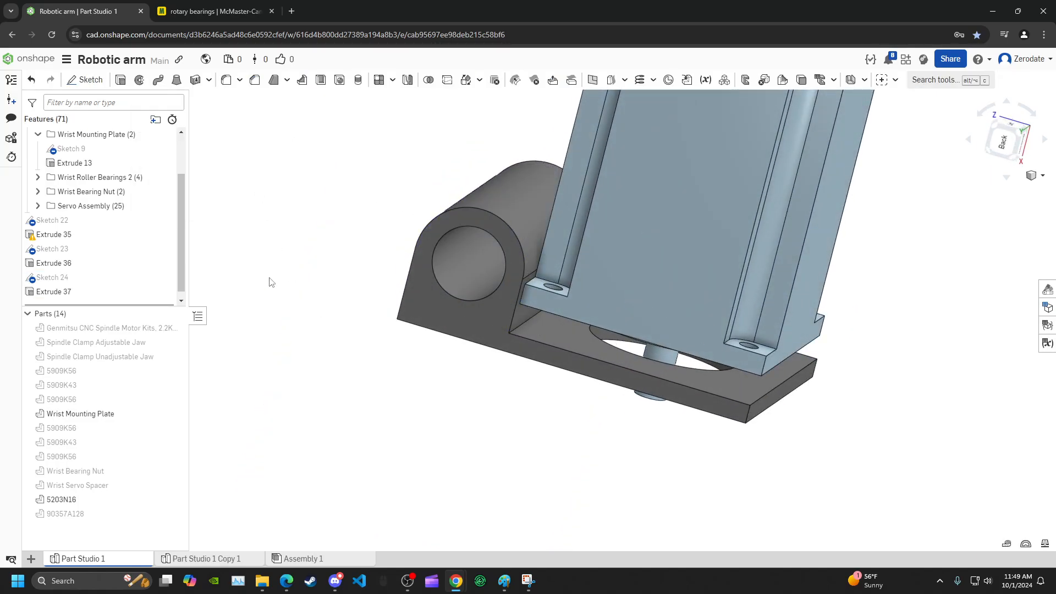
Delete the slanted edge line in Sketch 23 and deselect the extra region outside the bracket outline in Extrude 36.
double_click(53, 251)
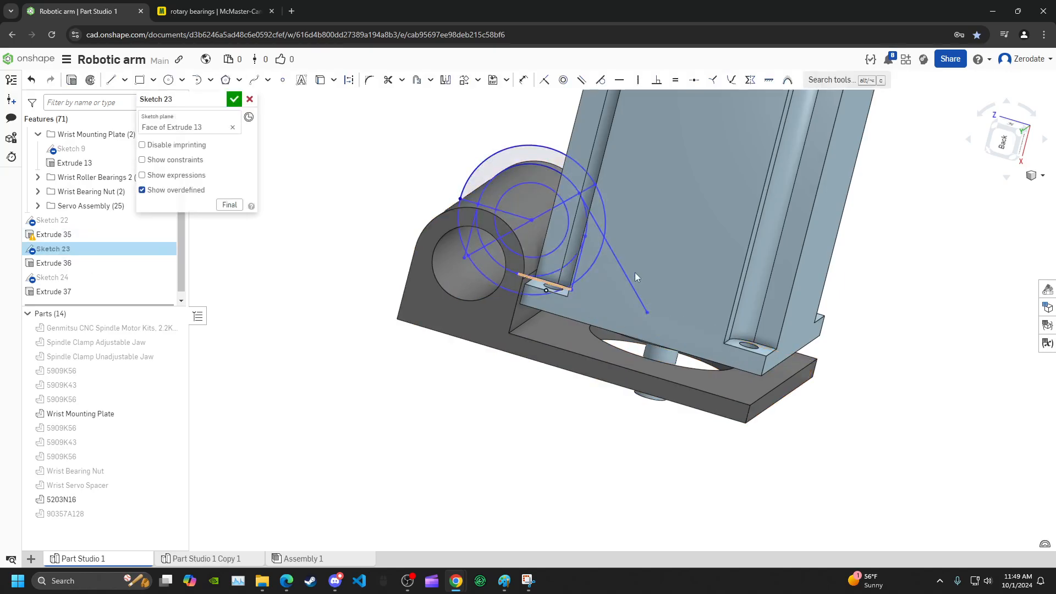
mouse_move(617, 242)
right_down()
mouse_move(641, 235)
mouse_move(761, 258)
mouse_move(598, 242)
mouse_move(281, 130)
right_up()
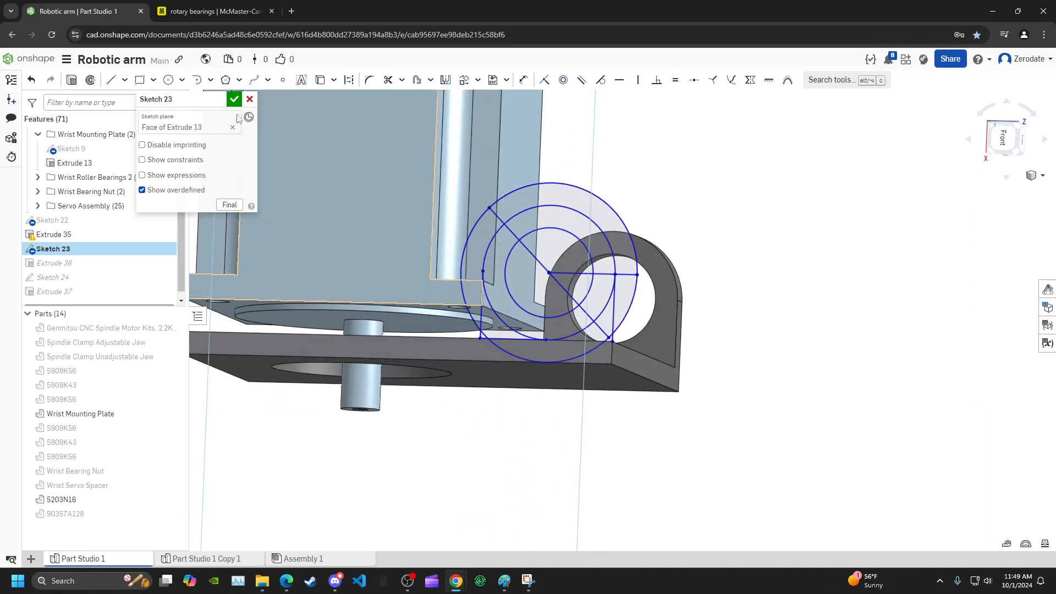
click(234, 99)
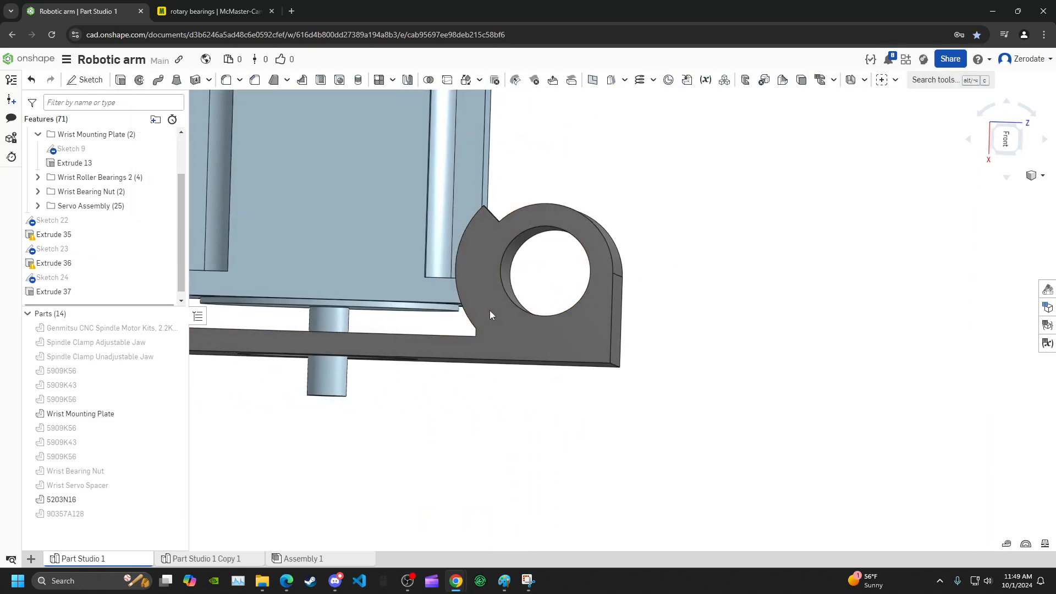
double_click(39, 263)
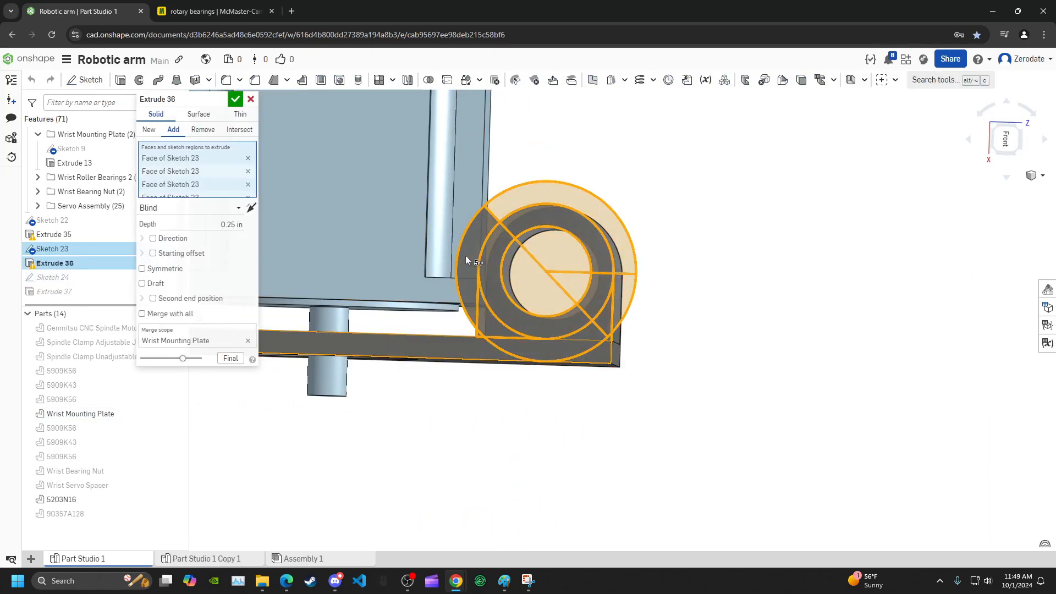
click(235, 99)
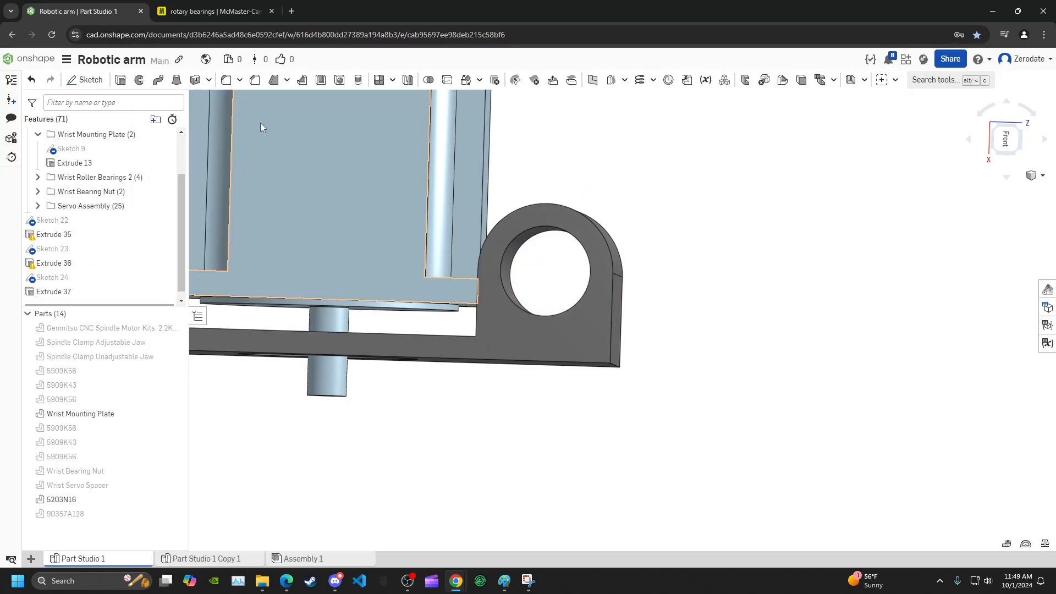
Remove the missing sketch faces from the region selections of Extrude 35 and Extrude 36.
double_click(55, 235)
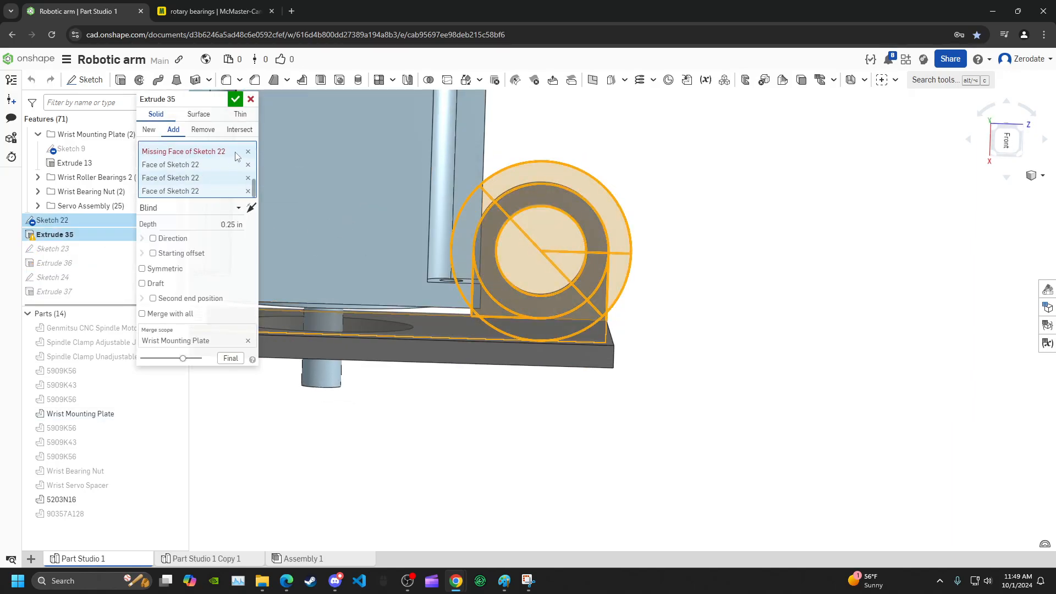
click(248, 151)
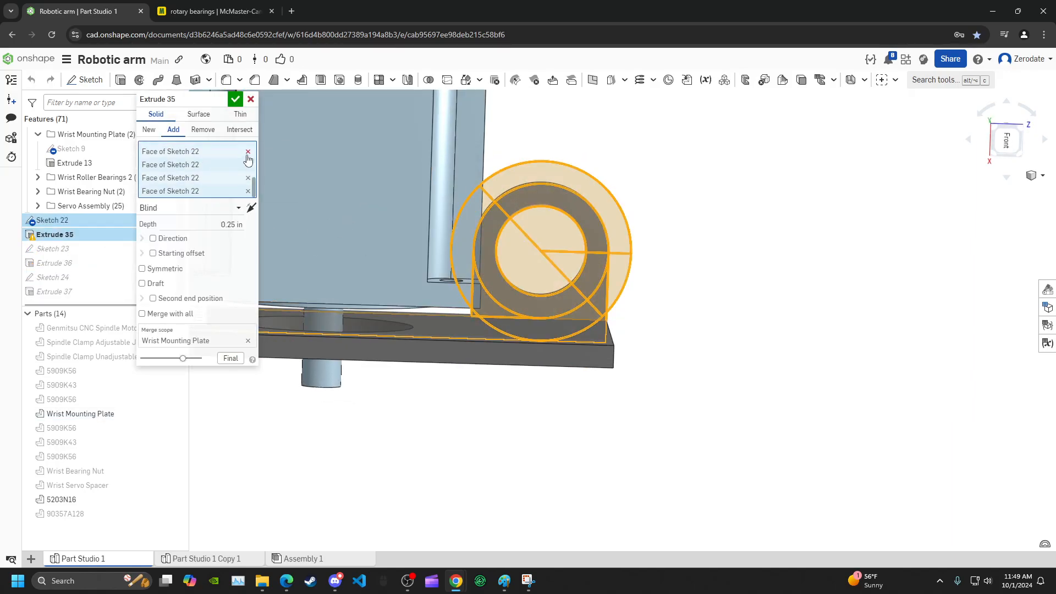
click(235, 99)
double_click(160, 263)
scroll(206, 189, down, 3)
click(247, 178)
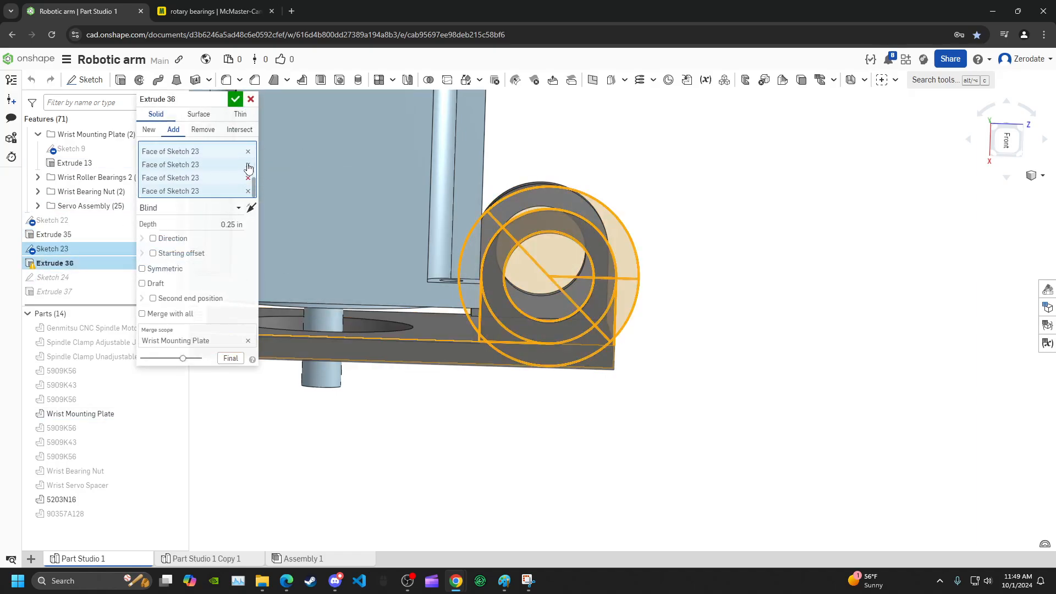
click(236, 99)
right_drag(540, 312, 567, 322)
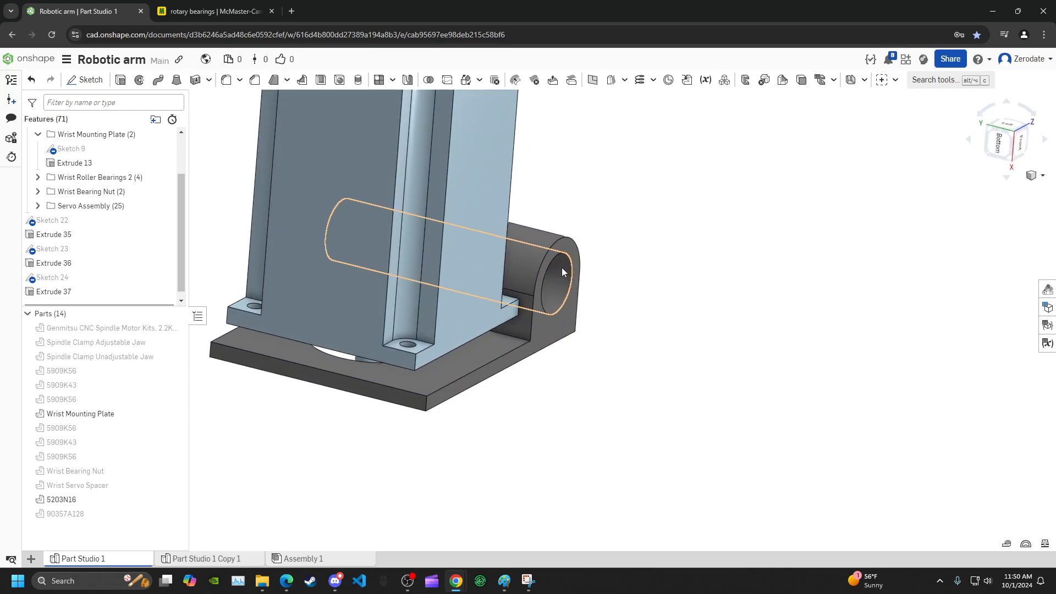
scroll(481, 328, up, 5)
right_drag(480, 328, 641, 315)
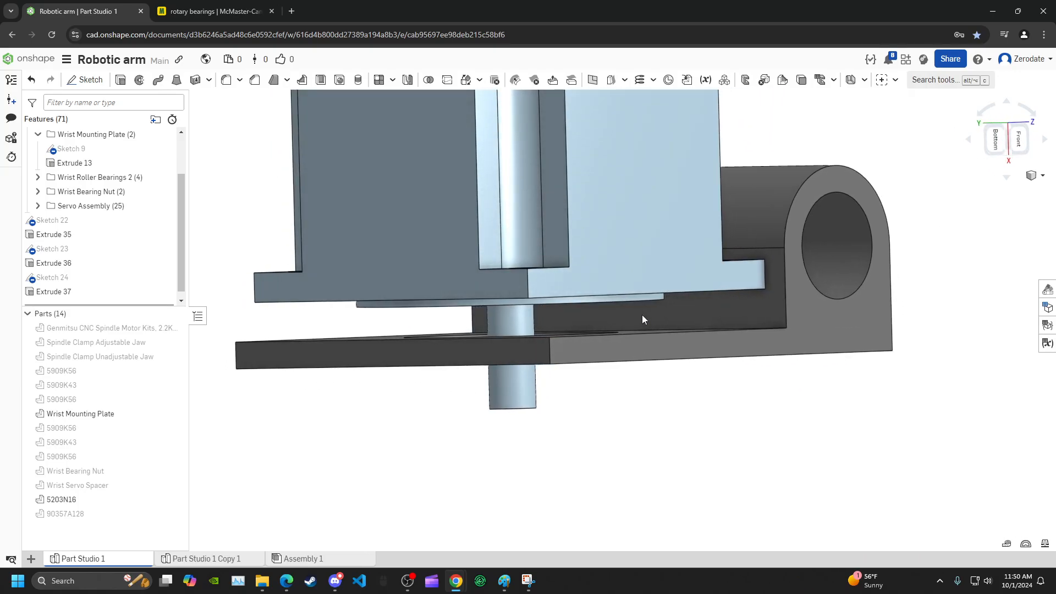
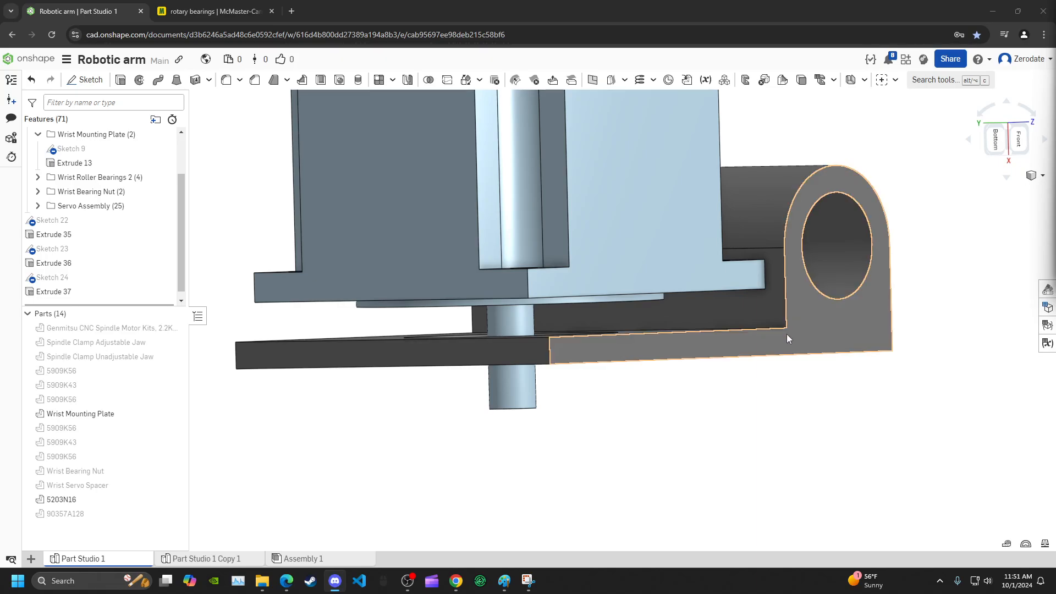
In Sketch 22, draw a line about 3.38 in long along the mounting plate's inner edge, from its free end to the hinge block.
mouse_move(768, 345)
right_down()
mouse_move(710, 309)
mouse_move(618, 325)
right_up()
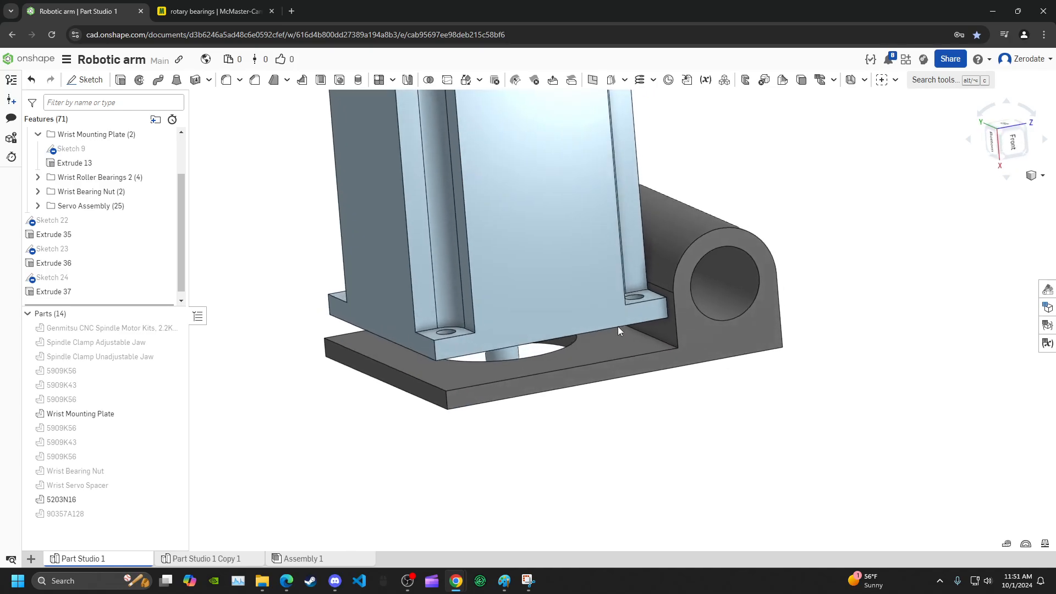
middle_drag(478, 392, 582, 340)
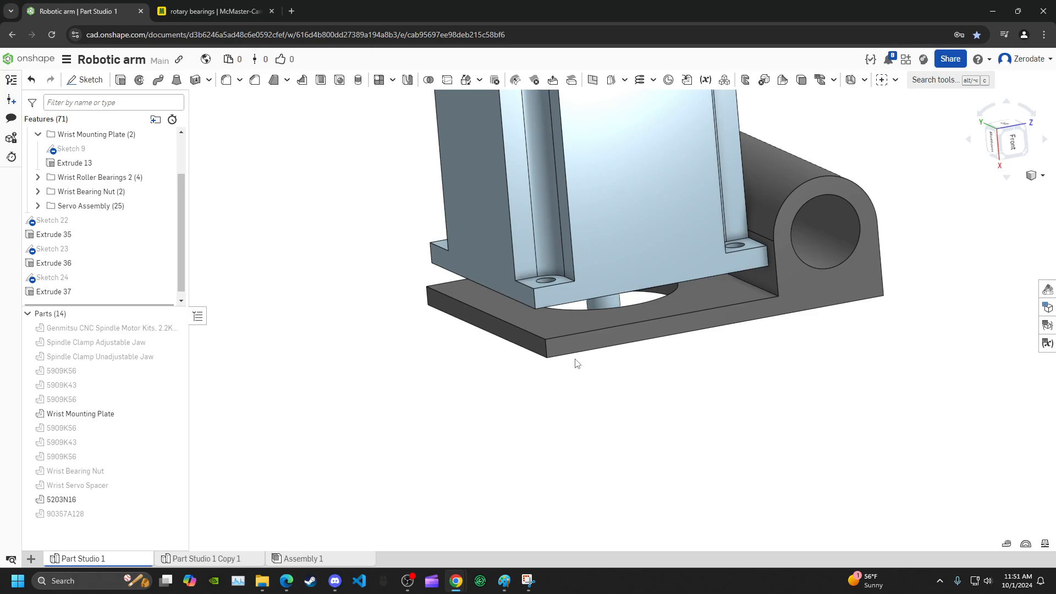
right_drag(635, 398, 707, 281)
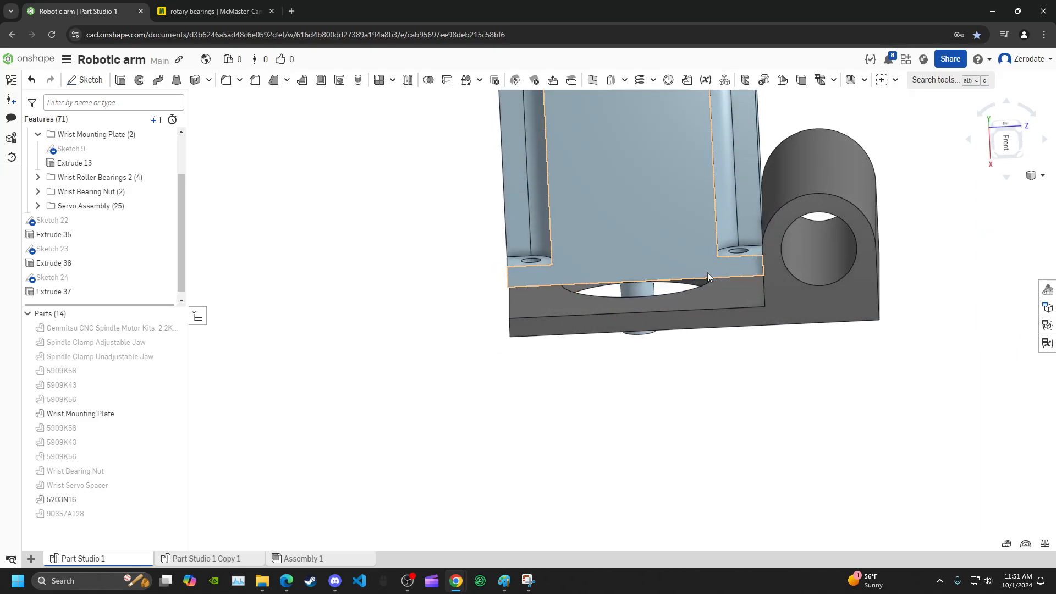
double_click(53, 221)
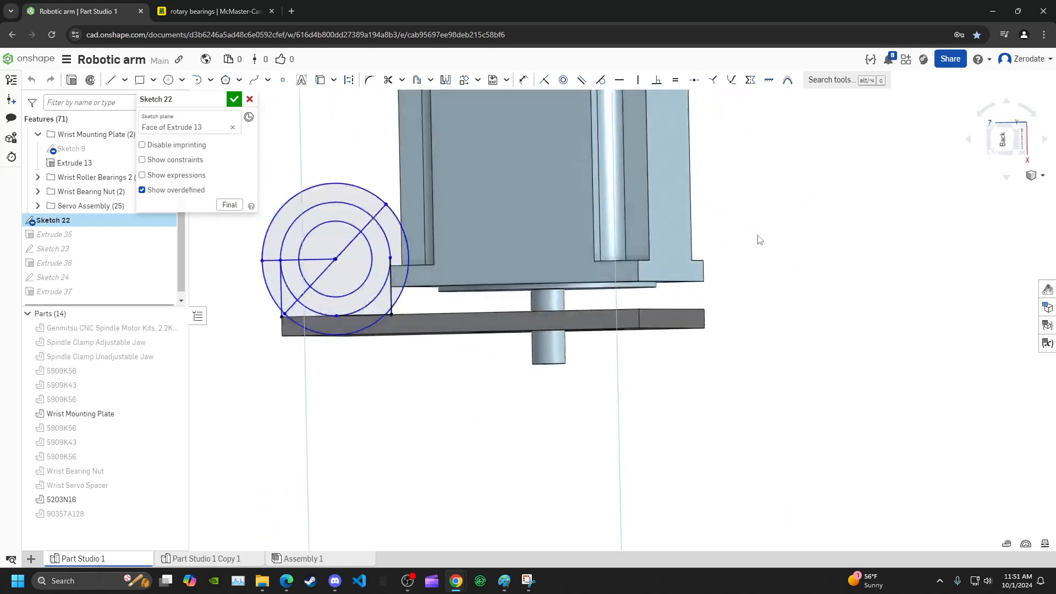
click(1005, 139)
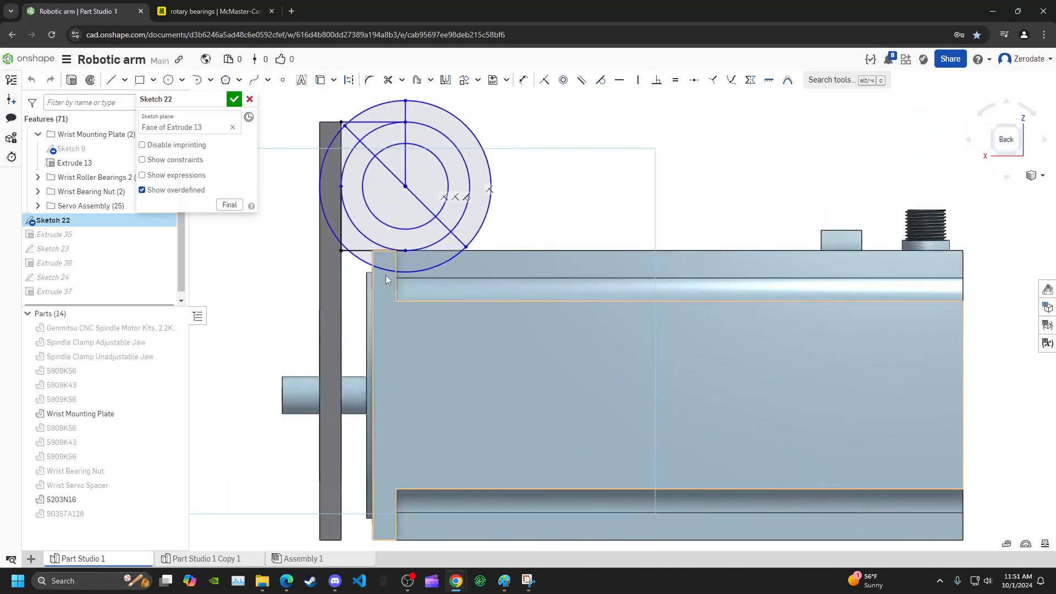
middle_drag(360, 265, 406, 181)
click(111, 79)
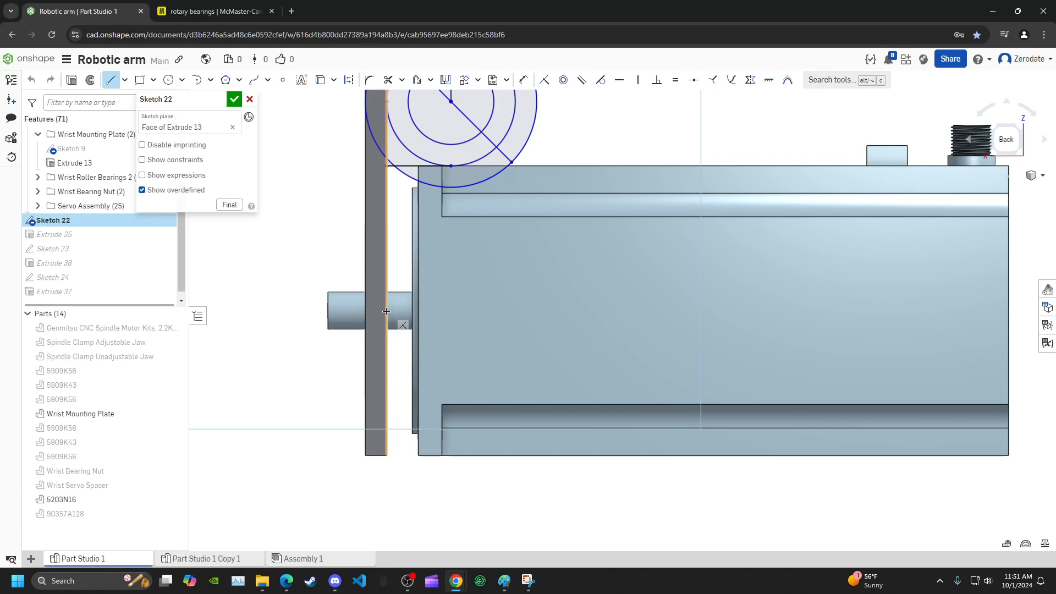
click(386, 455)
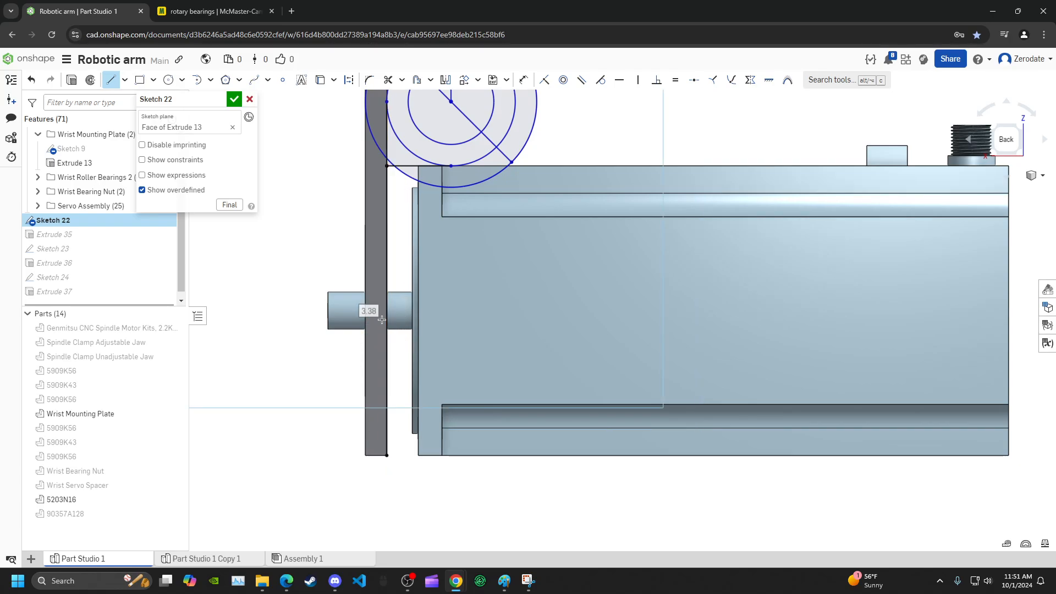
click(383, 319)
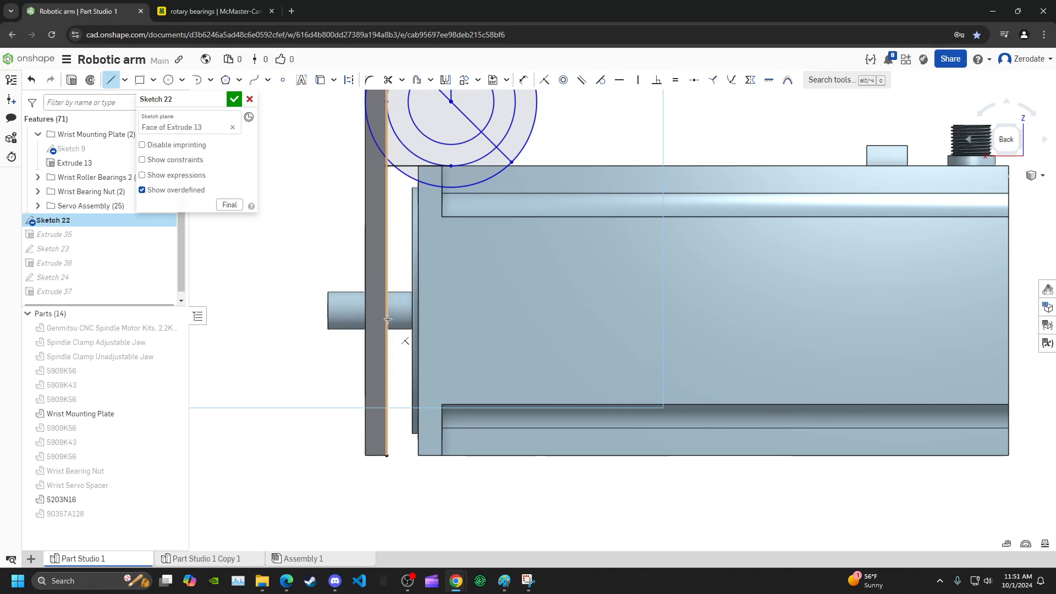
Draw a perpendicular line about 1.84 in long across the motor from the midpoint of the plate's inner edge.
click(387, 310)
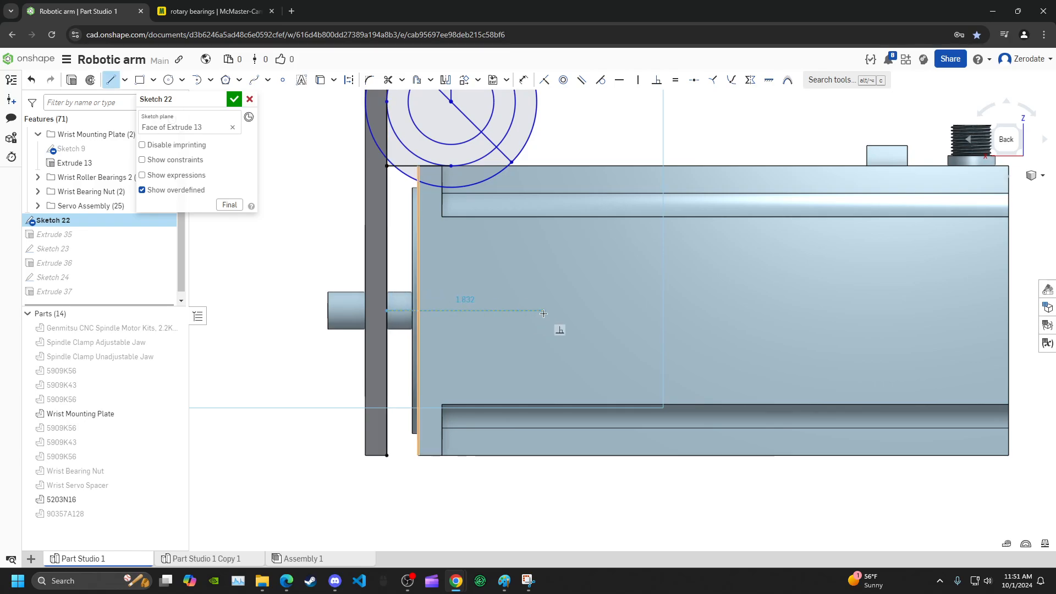
middle_drag(542, 310, 547, 351)
click(547, 351)
scroll(637, 330, down, 2)
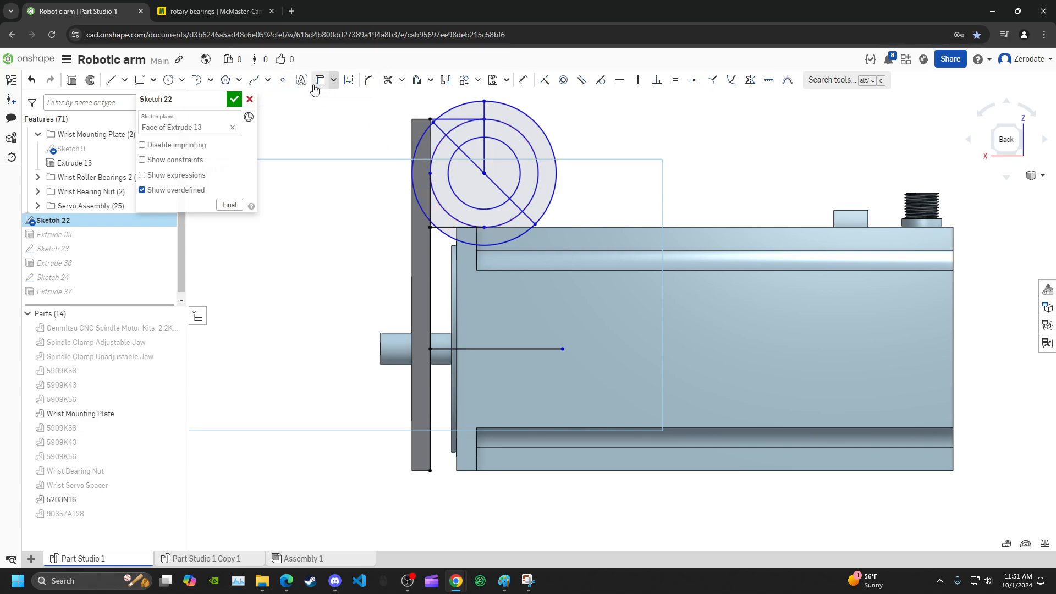
Mirror the hinge profile's circles and lines about the midpoint line to the plate's other end, and accept Sketch 22.
click(446, 79)
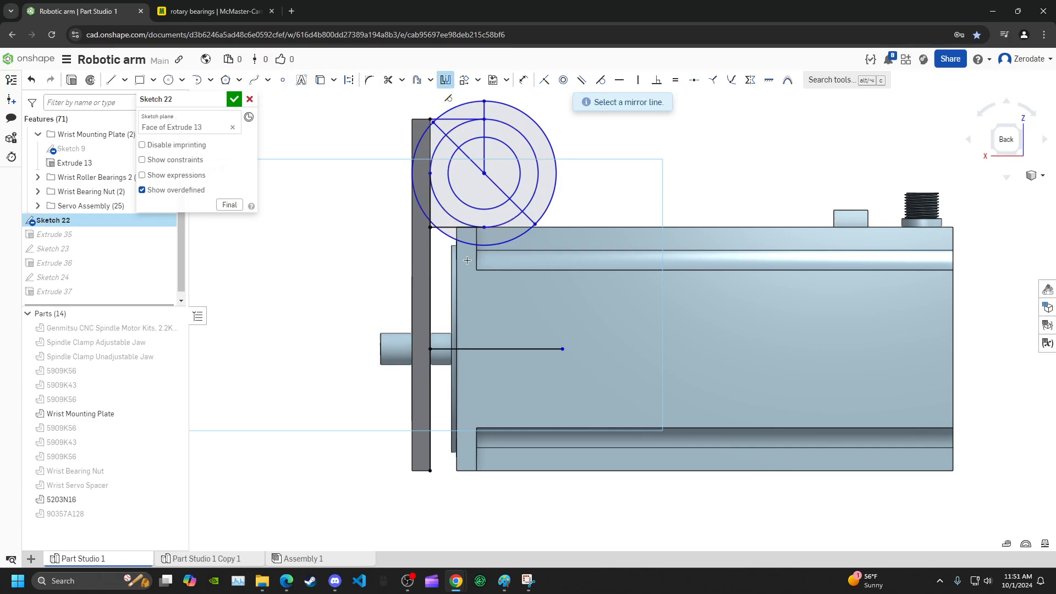
click(480, 350)
scroll(554, 542, down, 2)
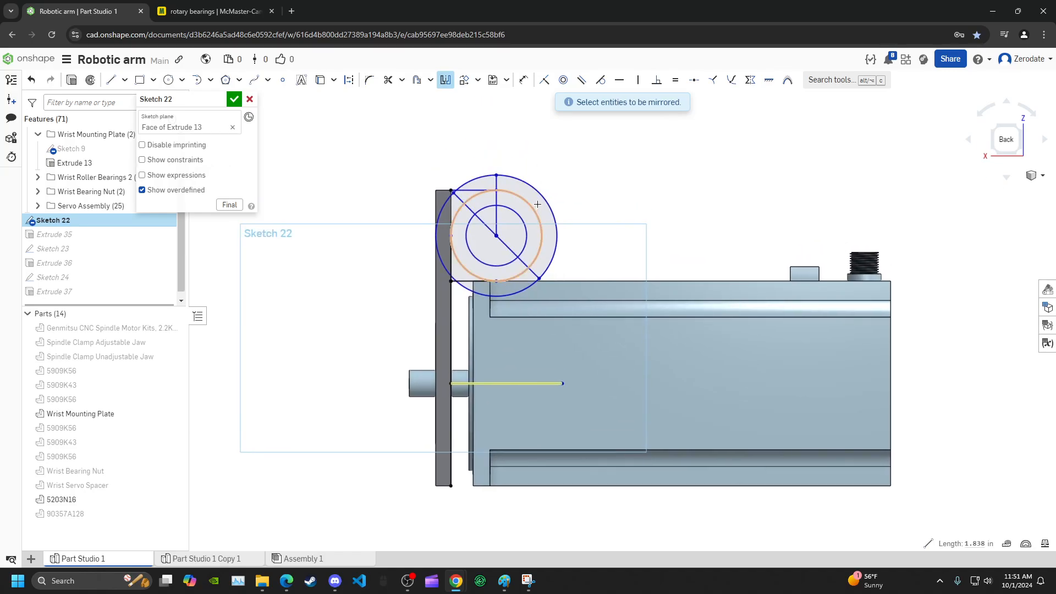
scroll(539, 204, up, 2)
scroll(506, 536, down, 2)
middle_drag(506, 536, 511, 368)
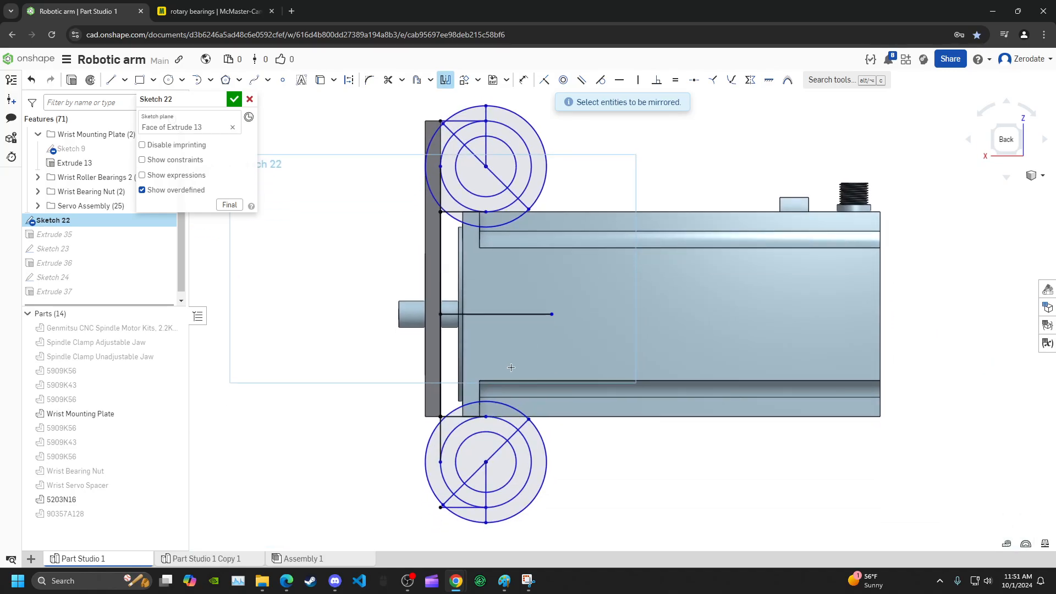
click(234, 100)
Open Sketch 24 to check its missing external references, and accept the sketch.
mouse_move(495, 469)
right_down()
mouse_move(523, 386)
mouse_move(484, 336)
mouse_move(506, 362)
mouse_move(491, 394)
right_up()
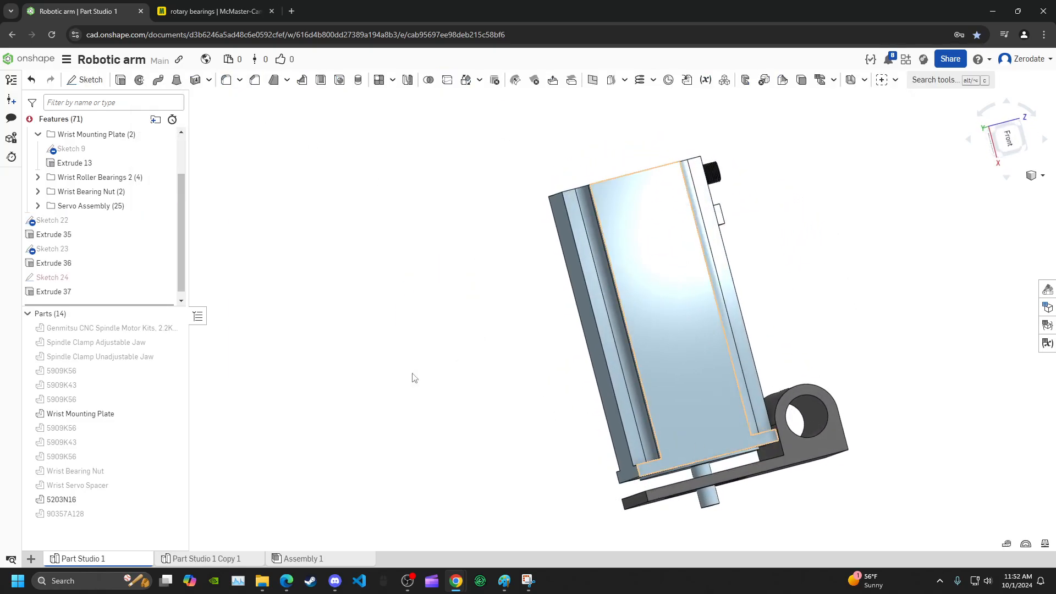
double_click(104, 278)
right_drag(867, 464, 627, 382)
key(n)
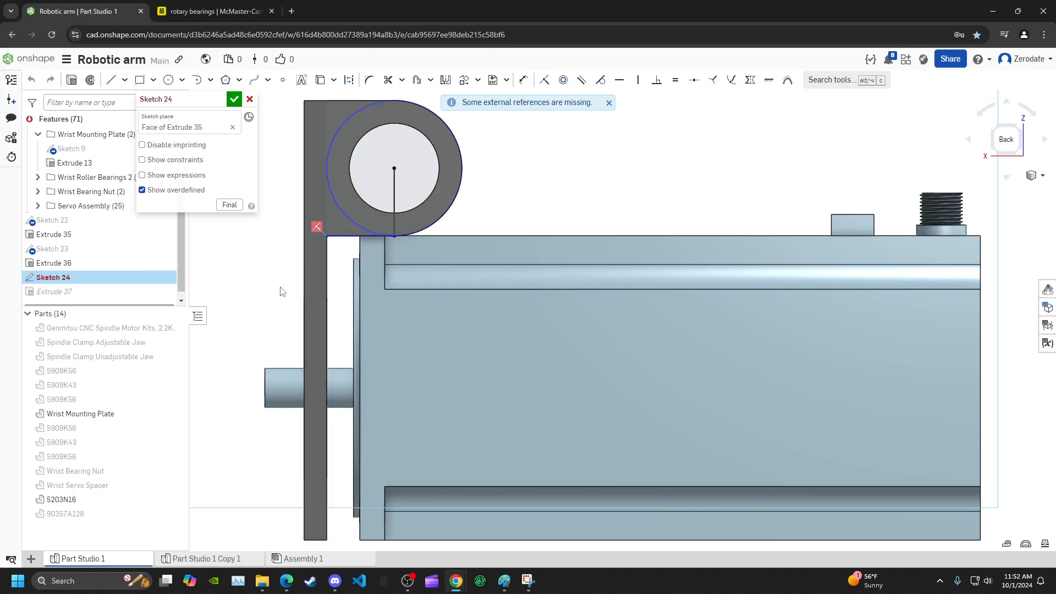
click(234, 99)
In Sketch 23, draw a line along the plate's inner edge and a horizontal line about 1.61 in long from its midpoint.
right_drag(510, 427, 352, 305)
click(993, 136)
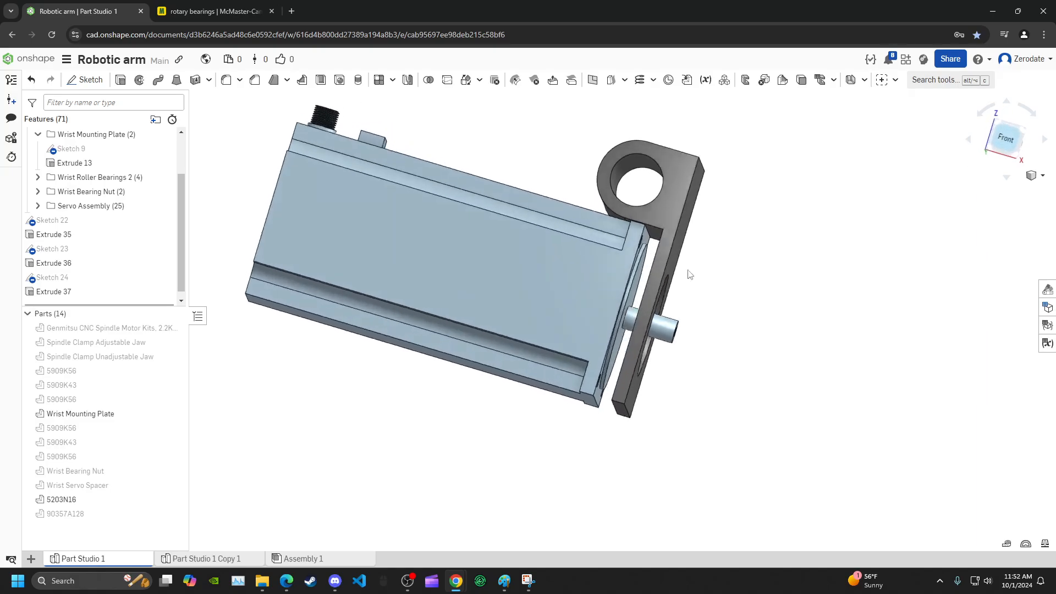
scroll(737, 267, up, 5)
double_click(53, 248)
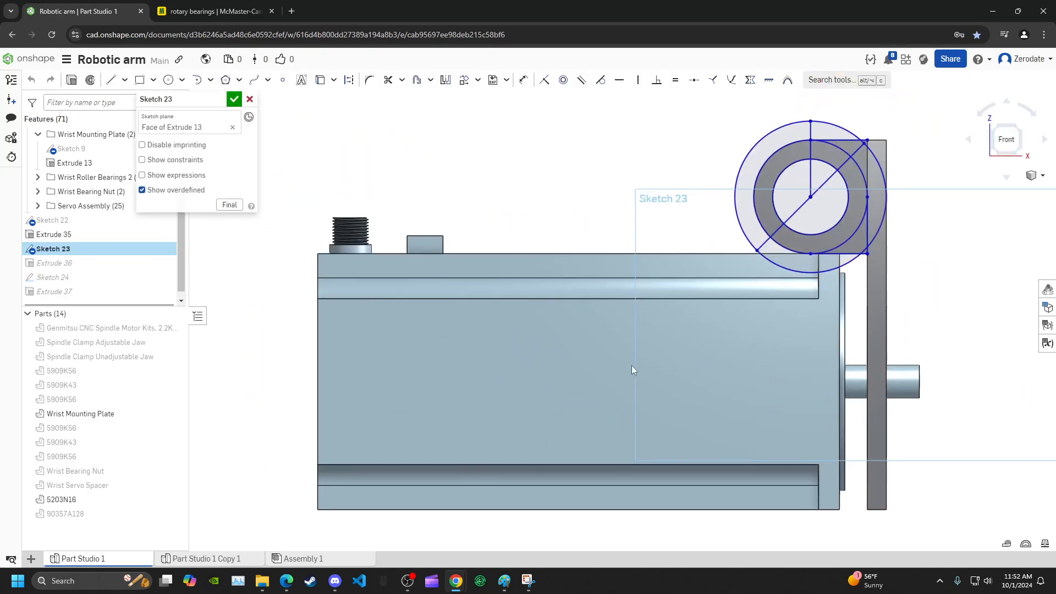
click(113, 80)
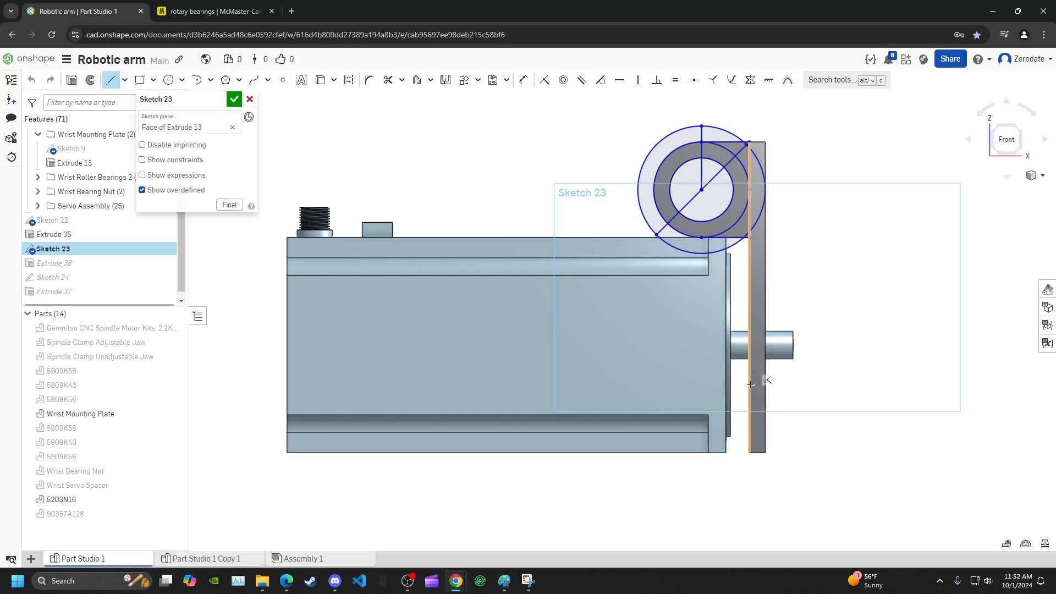
click(749, 452)
key(Escape)
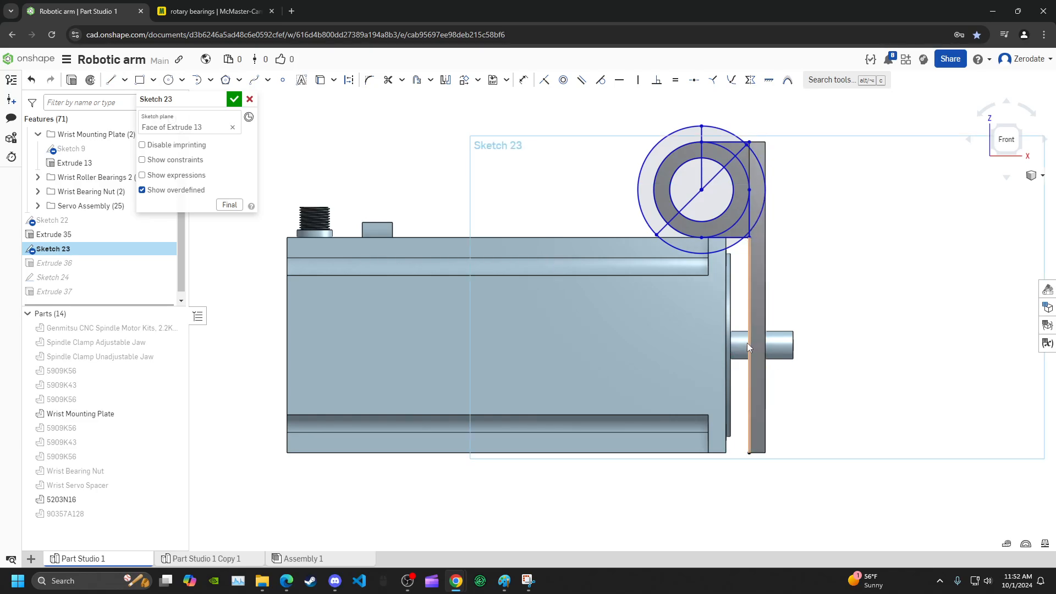
key(l)
click(749, 343)
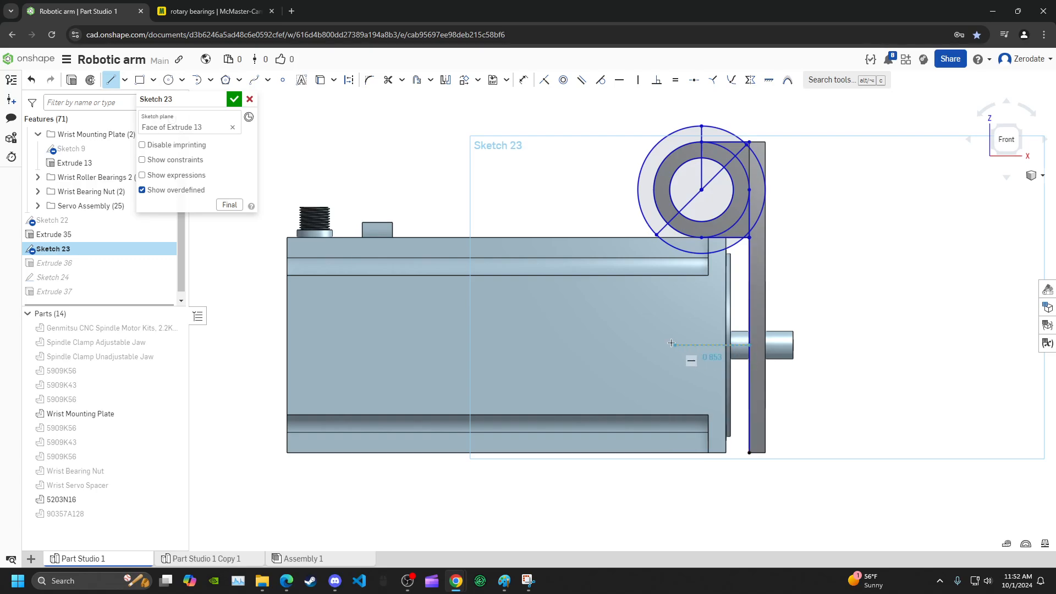
click(646, 346)
key(Escape)
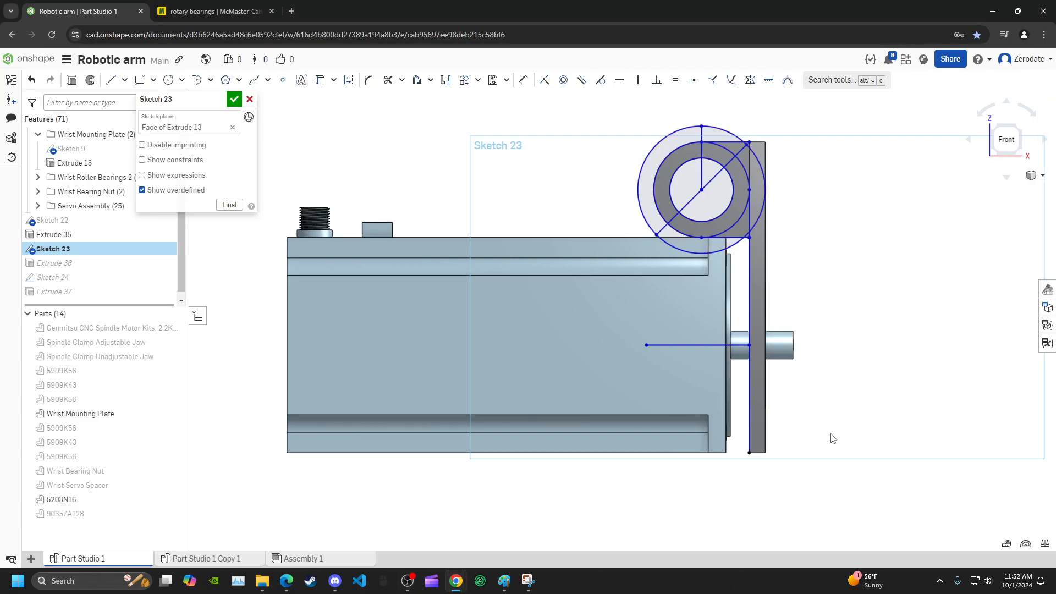
Mirror the hinge profile of Sketch 23 about the horizontal midpoint line to the plate's other end.
scroll(739, 330, up, 3)
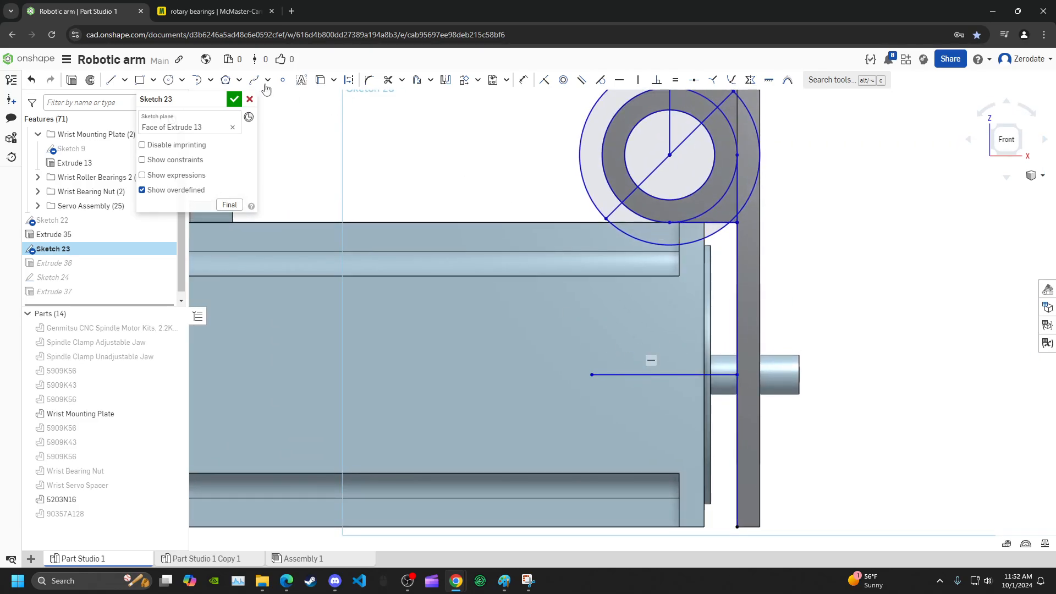
click(445, 81)
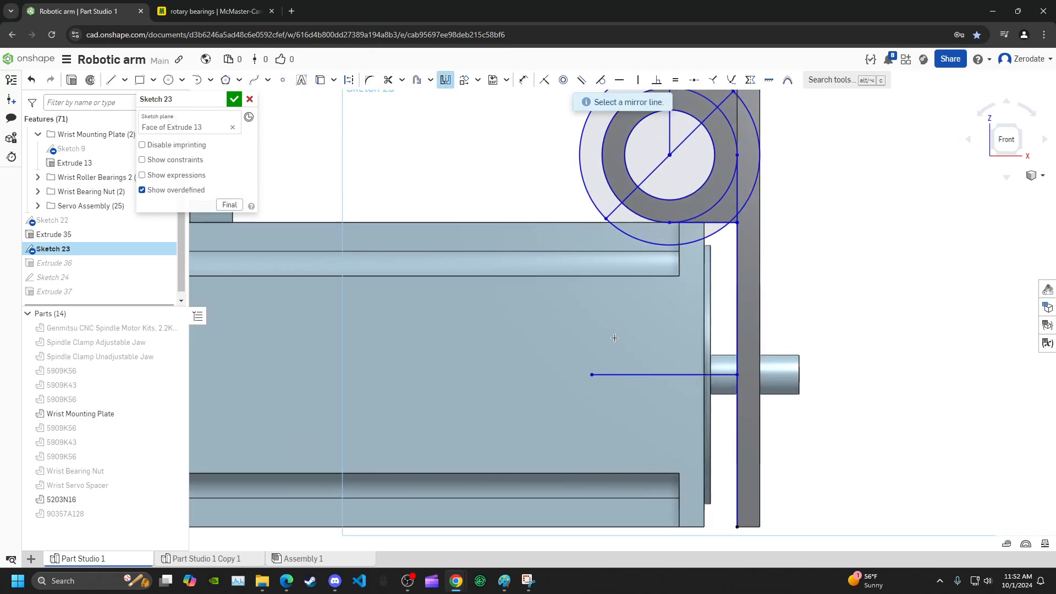
click(638, 374)
scroll(621, 385, down, 3)
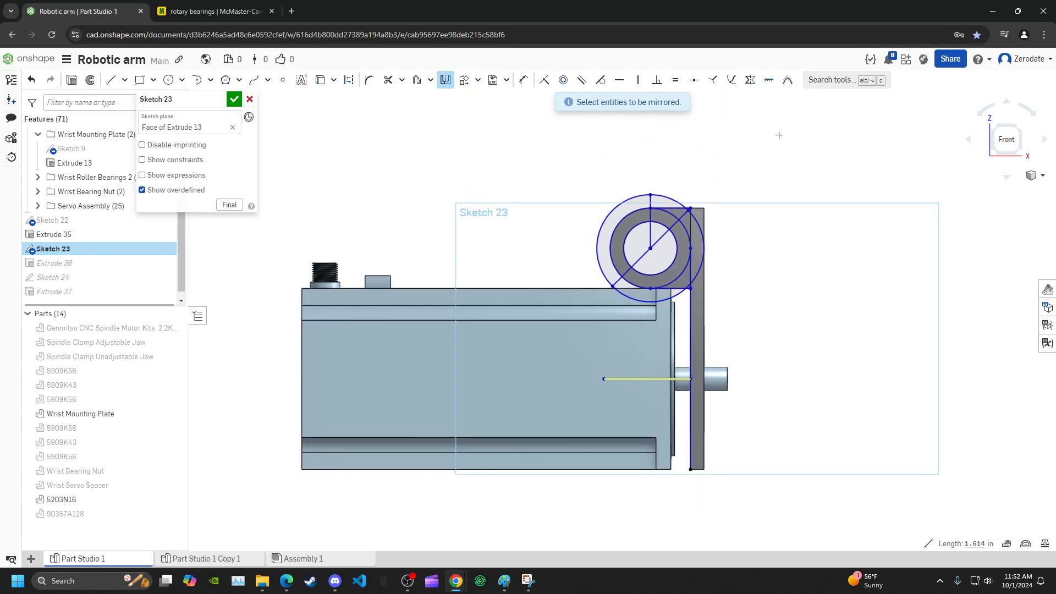
drag(742, 168, 589, 306)
right_drag(580, 307, 591, 276)
middle_drag(591, 277, 595, 233)
Abandon the new line and discard all edits to Sketch 23.
click(111, 80)
middle_drag(658, 488, 568, 397)
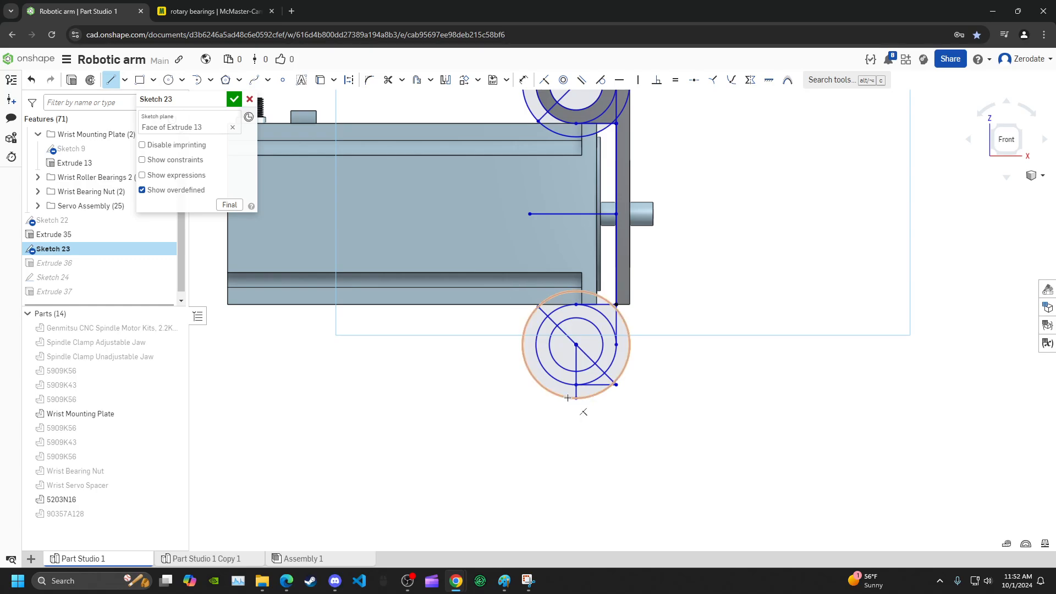
scroll(572, 392, up, 5)
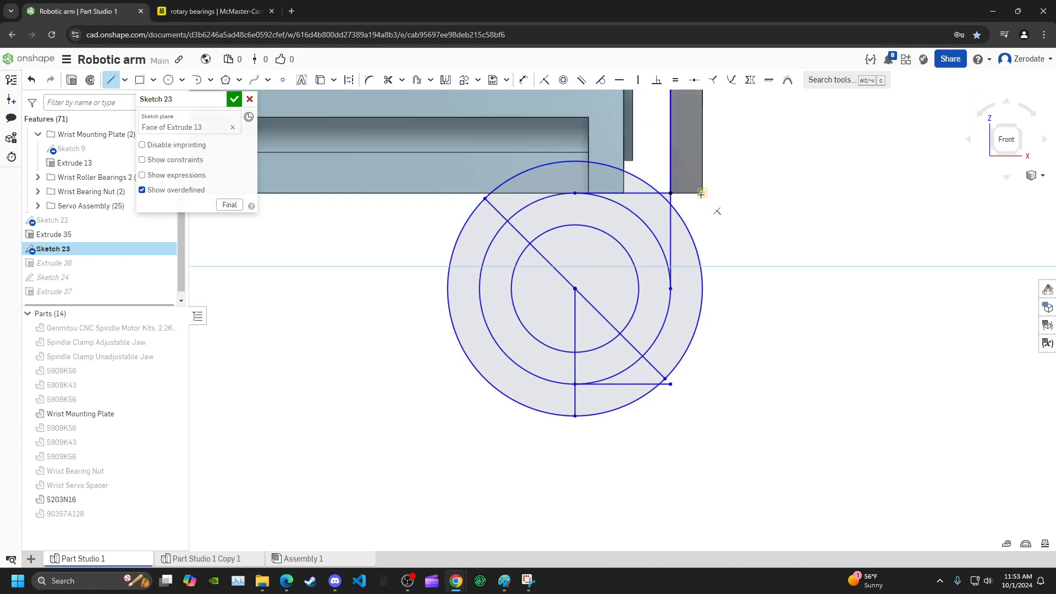
key(Escape)
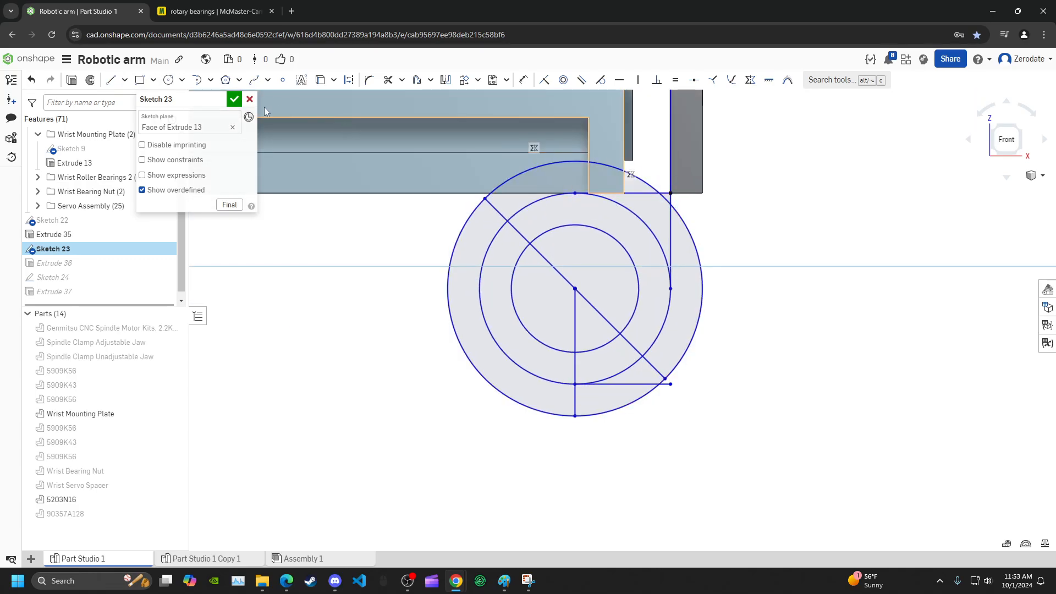
click(250, 99)
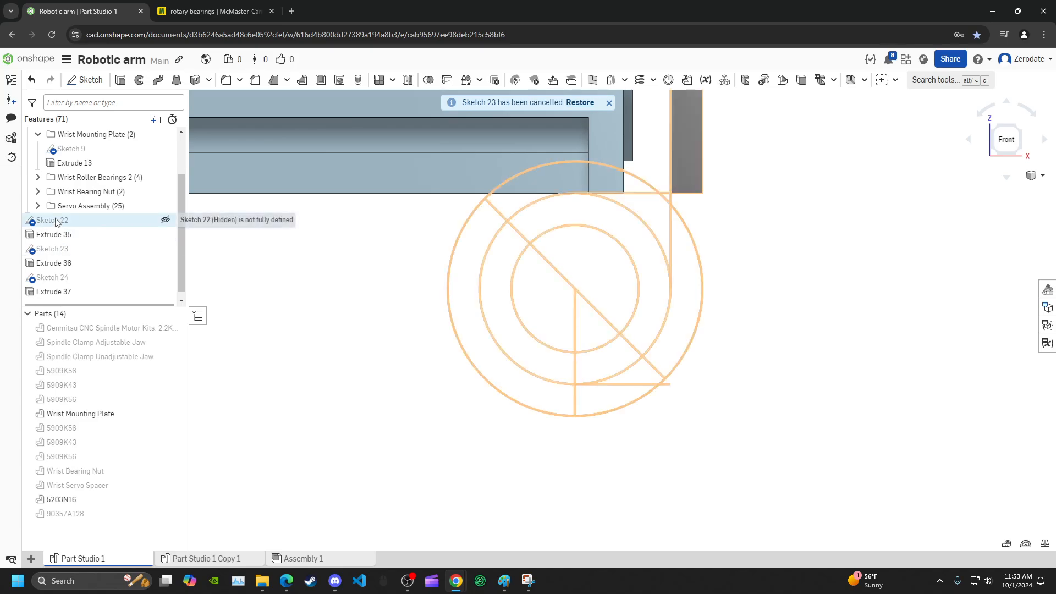
In Sketch 9 of the Wrist Mounting Plate, copy the upper rectangle and paste the copy below the plate profile.
scroll(573, 220, down, 3)
middle_drag(572, 237, 583, 380)
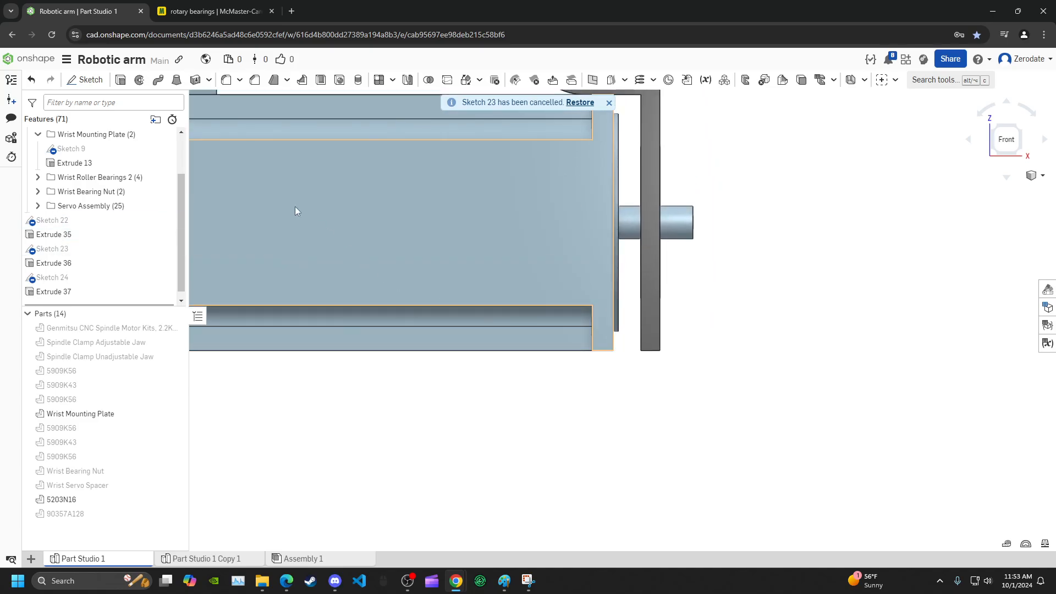
scroll(370, 219, down, 3)
mouse_move(370, 220)
right_down()
mouse_move(398, 224)
mouse_move(380, 222)
right_up()
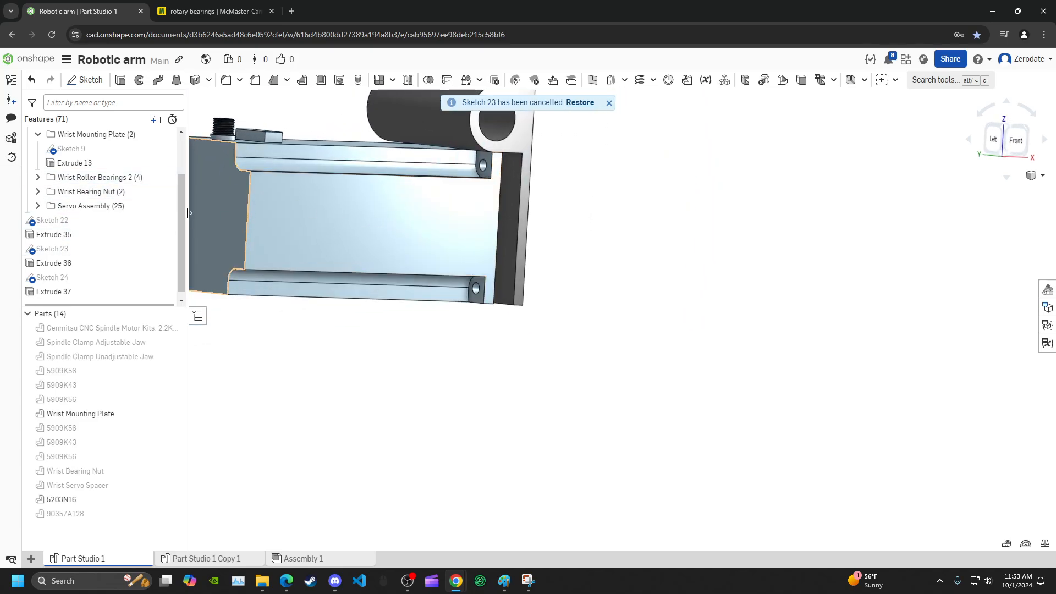
double_click(82, 150)
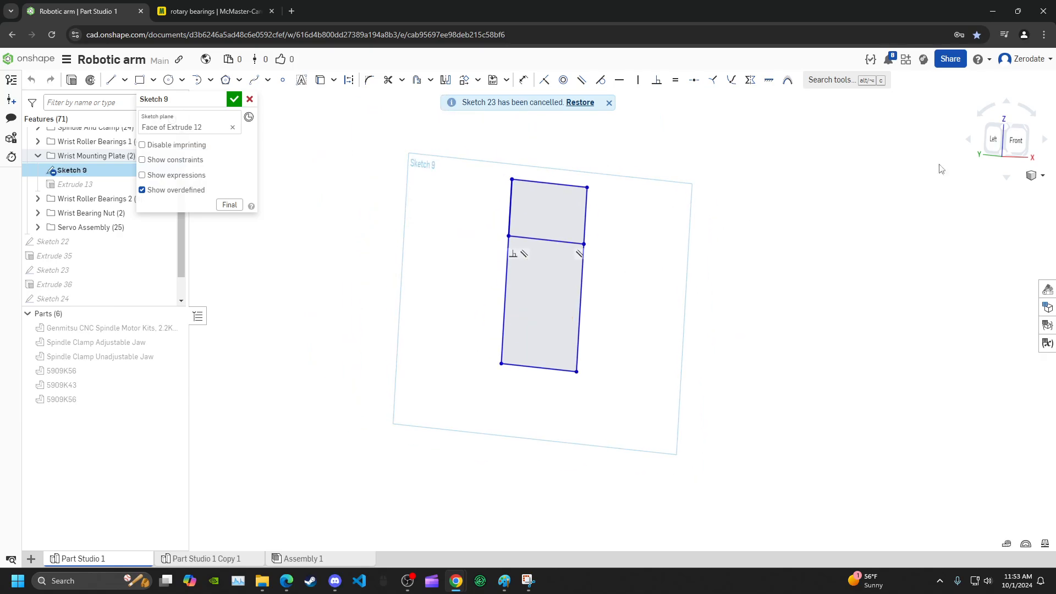
click(993, 140)
scroll(631, 231, down, 3)
drag(427, 120, 767, 285)
middle_drag(767, 286, 777, 240)
scroll(776, 240, down, 2)
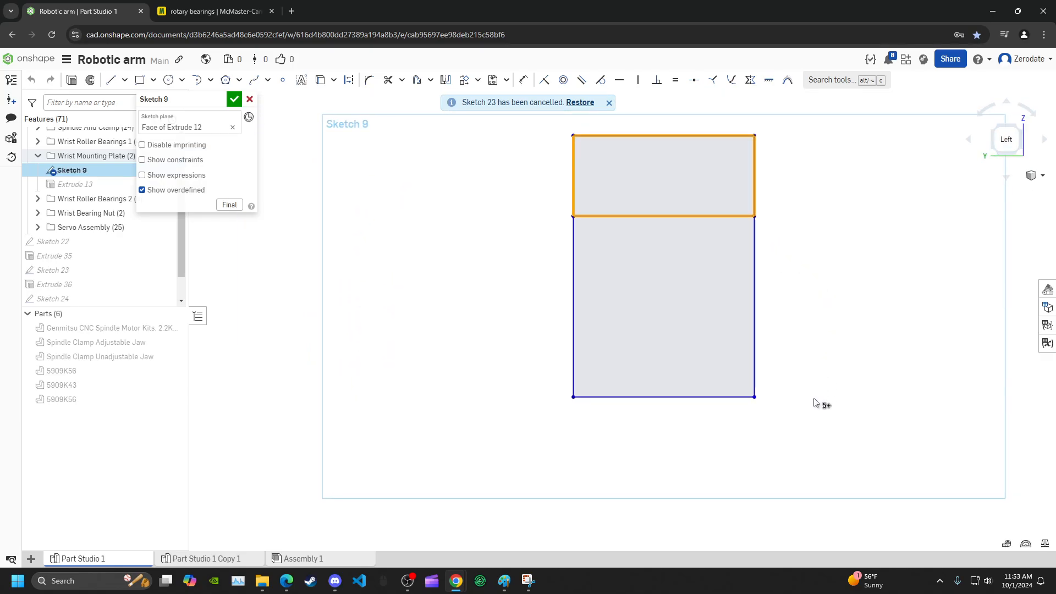
key(ctrl+c)
key(ctrl+v)
Move the pasted rectangle so its upper edge coincides with the plate profile's lower edge, and accept Sketch 9.
drag(711, 493, 600, 378)
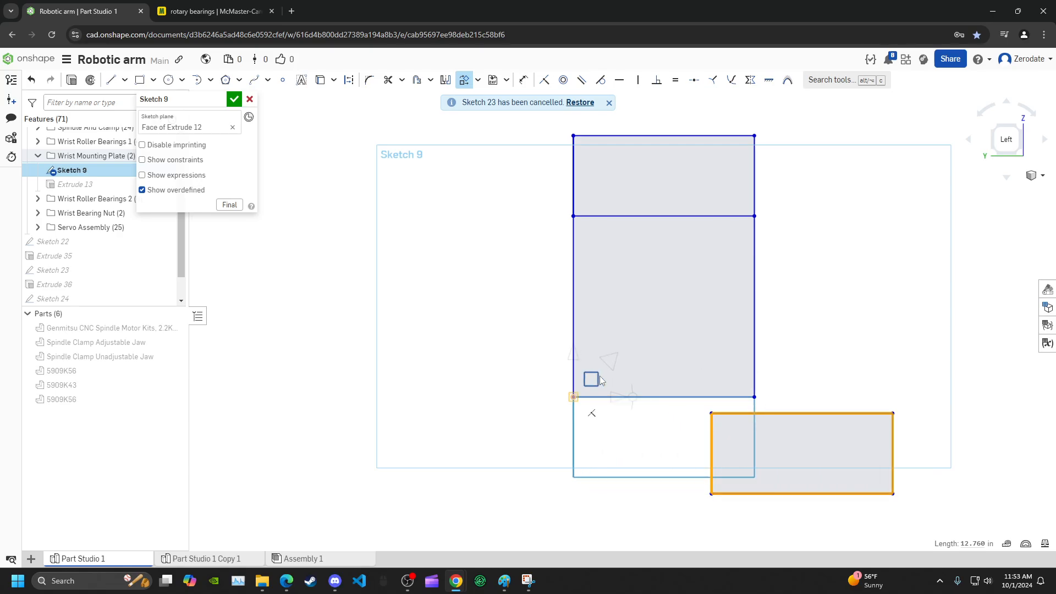
click(488, 412)
click(233, 99)
right_drag(825, 308, 709, 336)
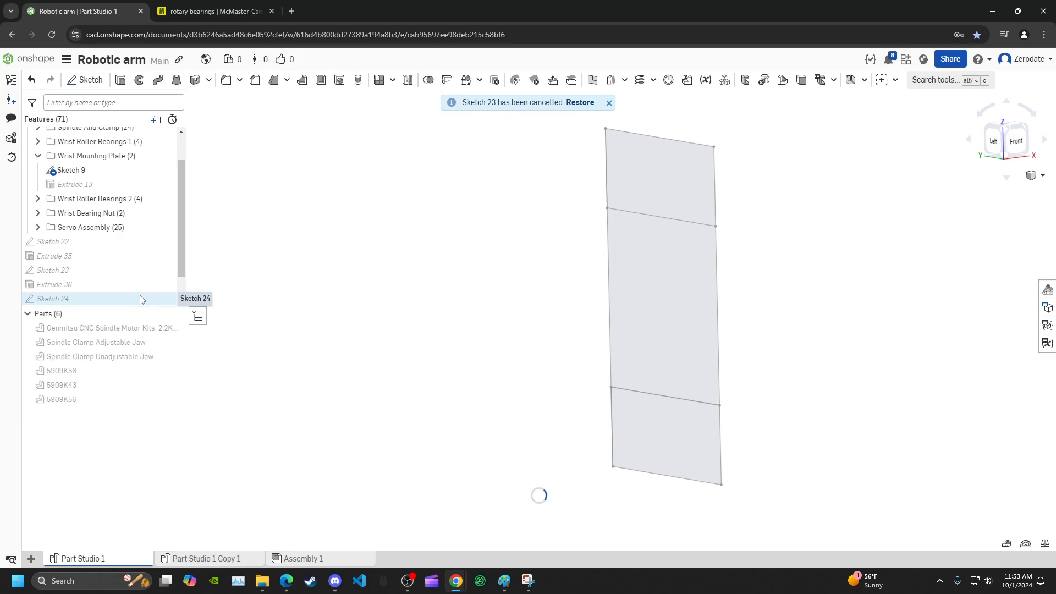
Edit Extrude 13 of the Wrist Mounting Plate to include the pasted rectangle region of Sketch 9, and accept it.
right_drag(598, 312, 570, 298)
middle_drag(641, 371, 401, 199)
drag(75, 184, 90, 190)
double_click(90, 190)
right_drag(286, 234, 457, 279)
click(513, 285)
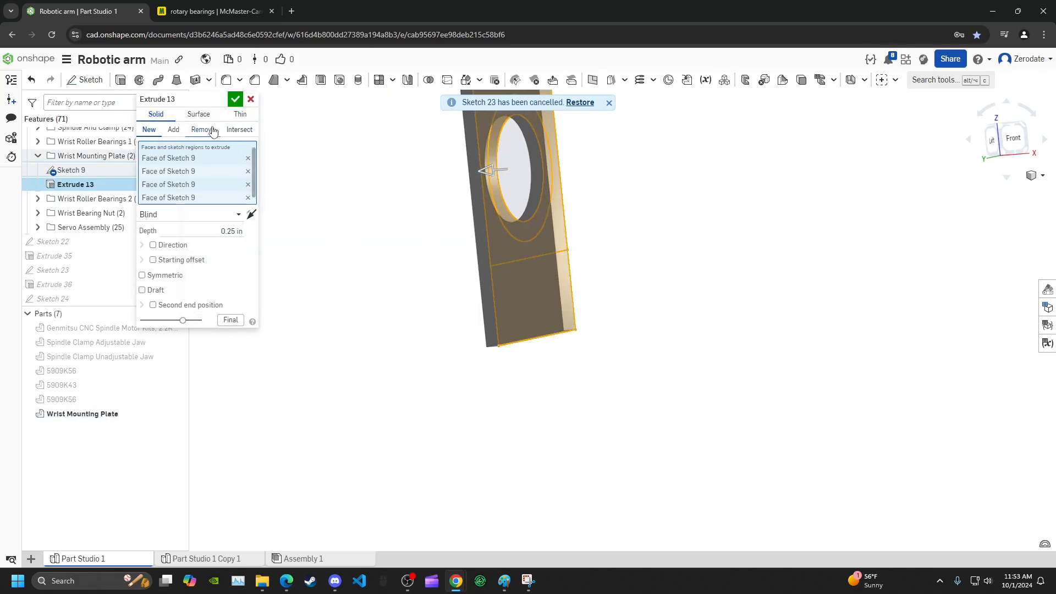
click(235, 99)
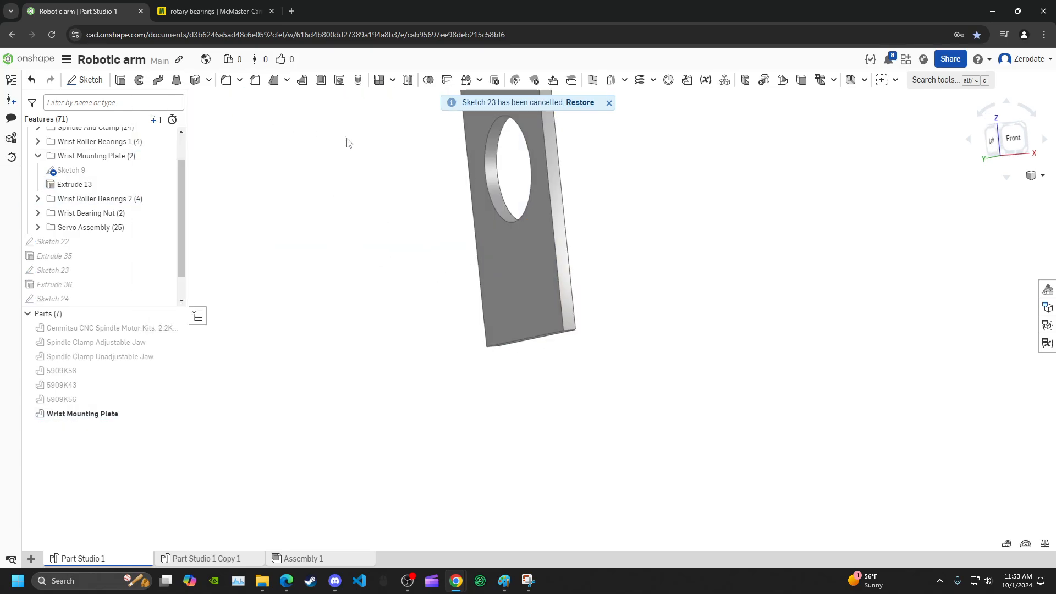
right_drag(575, 207, 564, 207)
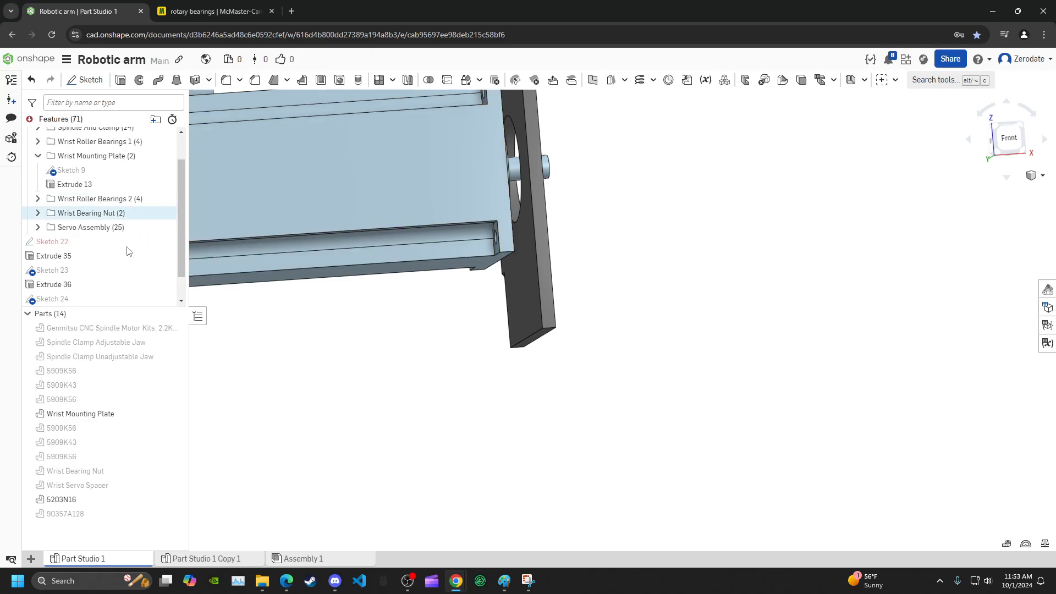
Reopen Sketch 22, check the hinge profiles at both ends of the plate, and accept the sketch.
double_click(52, 241)
right_drag(396, 200, 341, 375)
middle_drag(342, 375, 545, 299)
scroll(538, 298, up, 4)
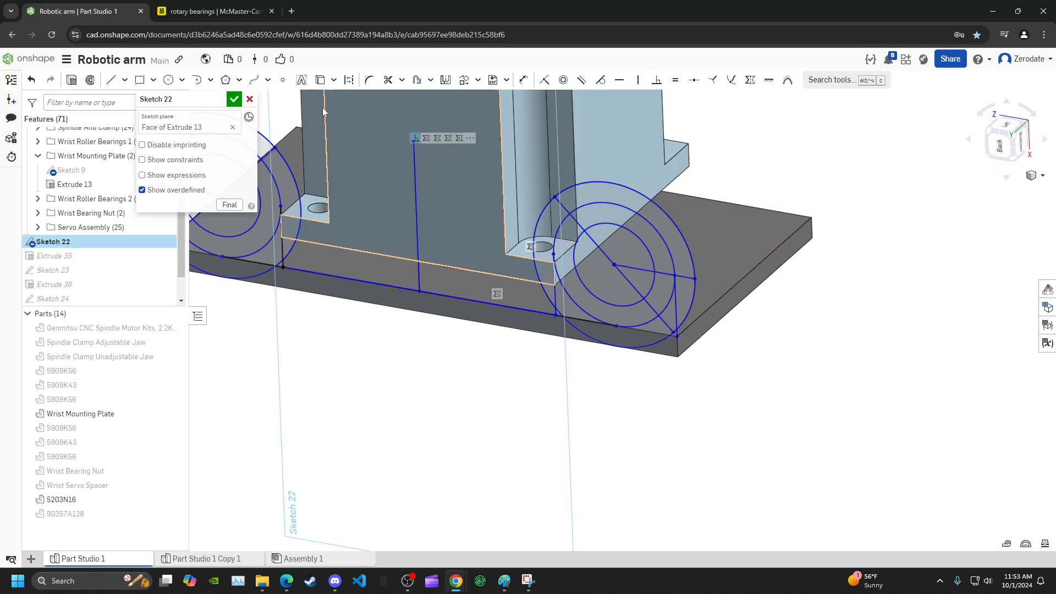
click(222, 99)
click(233, 99)
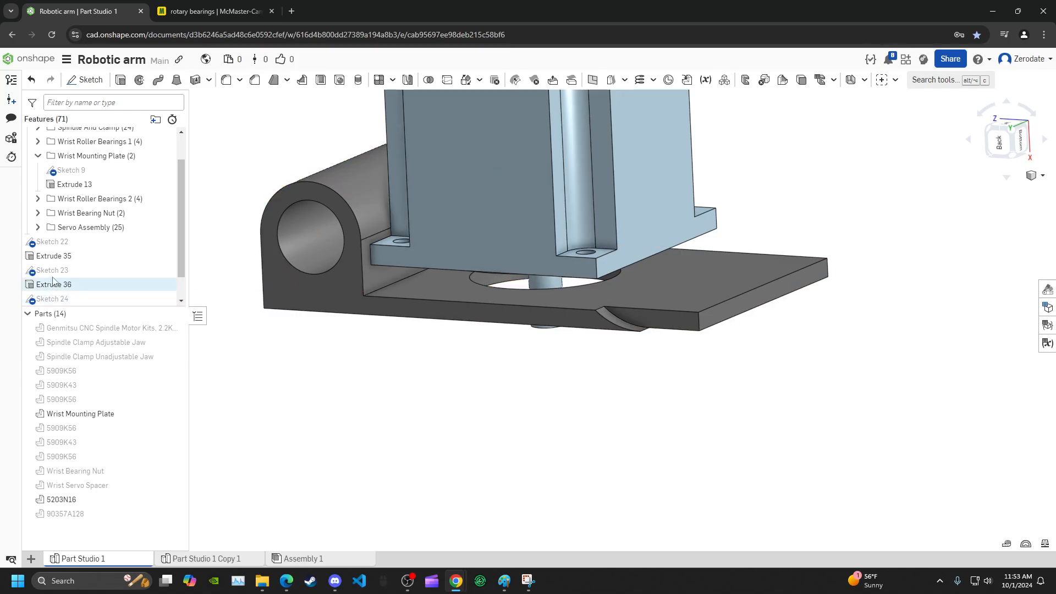
Reopen Extrude 35 and add the plate strip and inner corner regions of Sketch 22's mirrored hinge profile.
click(52, 254)
double_click(53, 256)
right_drag(483, 356, 608, 353)
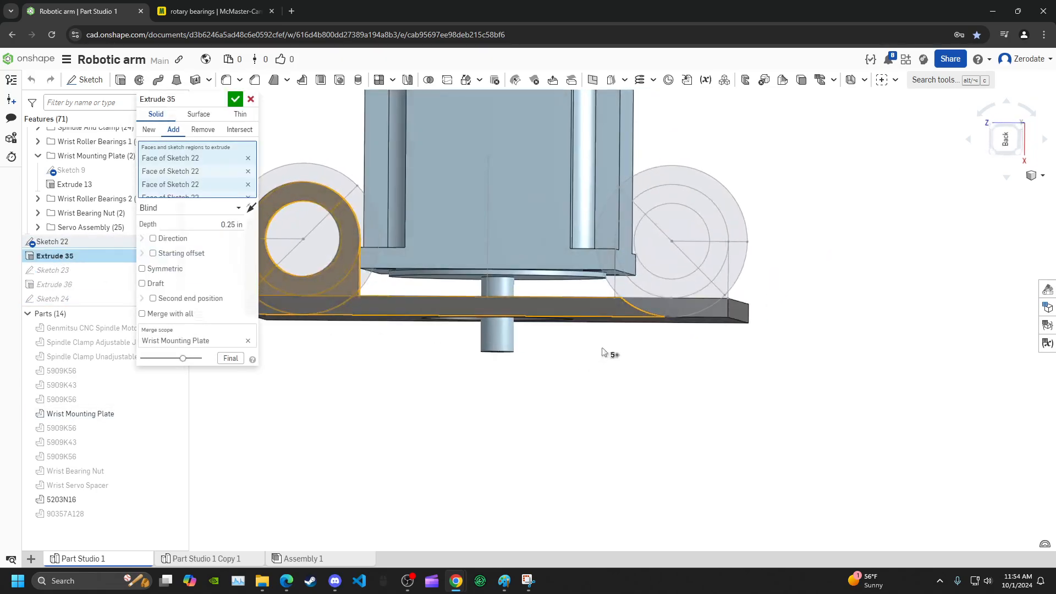
scroll(660, 305, up, 3)
click(650, 301)
scroll(607, 316, up, 4)
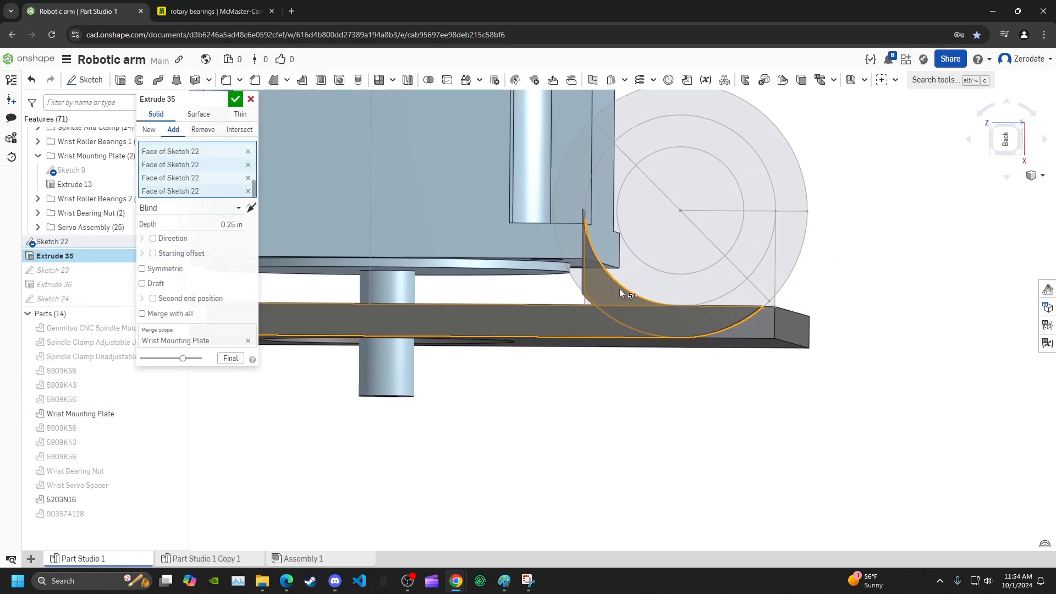
scroll(631, 307, down, 3)
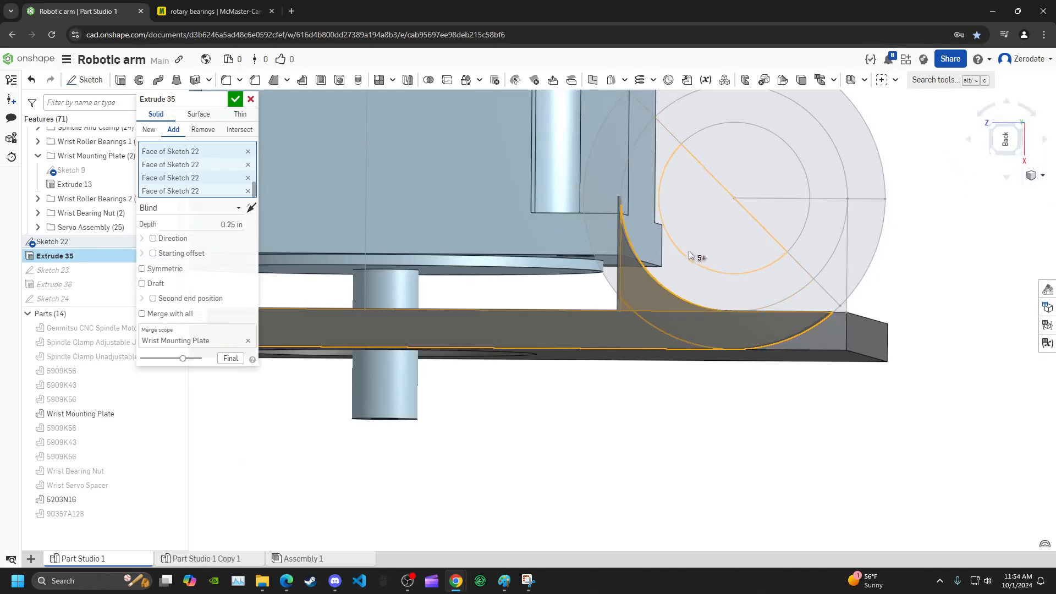
click(656, 322)
Add the remaining ring and outer corner regions of the mirrored hinge profile to Extrude 35 and accept it.
click(715, 172)
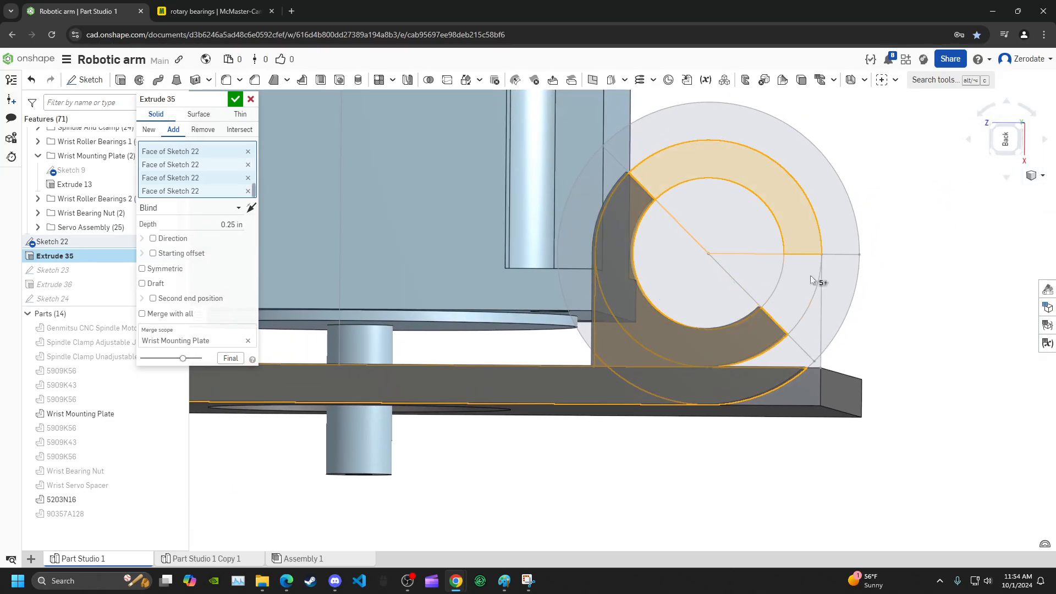
click(804, 291)
scroll(792, 352, down, 3)
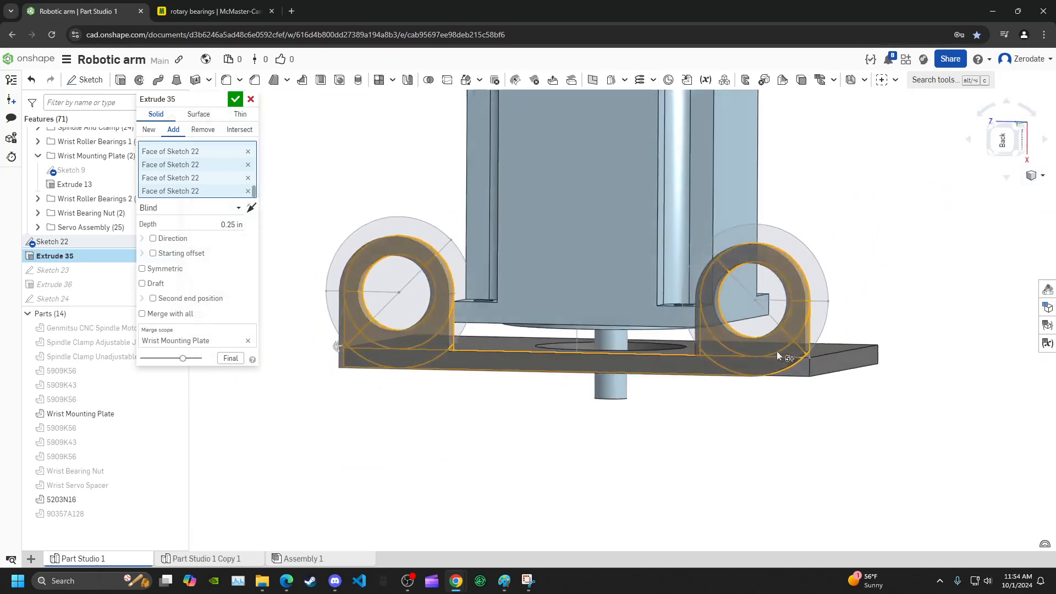
scroll(777, 351, up, 8)
right_drag(947, 228, 896, 238)
scroll(896, 239, down, 5)
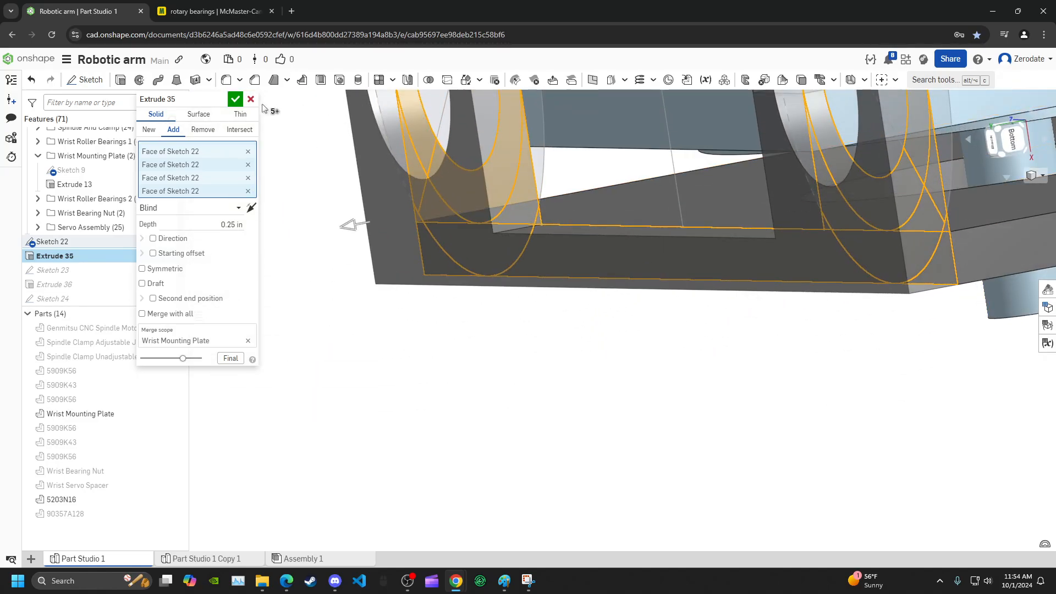
click(235, 98)
mouse_move(612, 212)
right_down()
mouse_move(681, 191)
mouse_move(715, 196)
mouse_move(528, 193)
right_up()
double_click(56, 270)
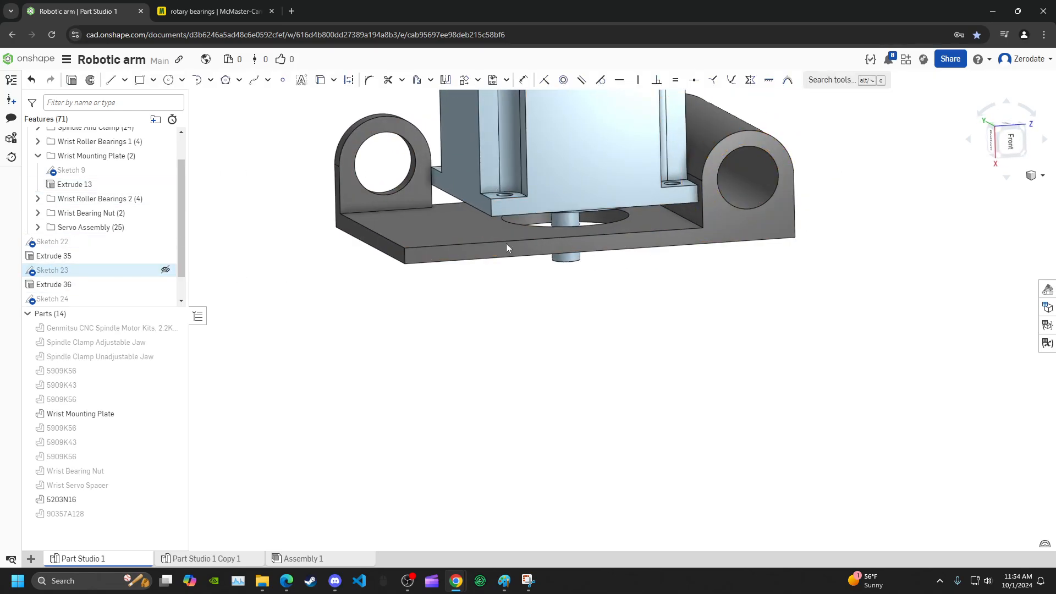
middle_drag(571, 212, 600, 266)
key(n)
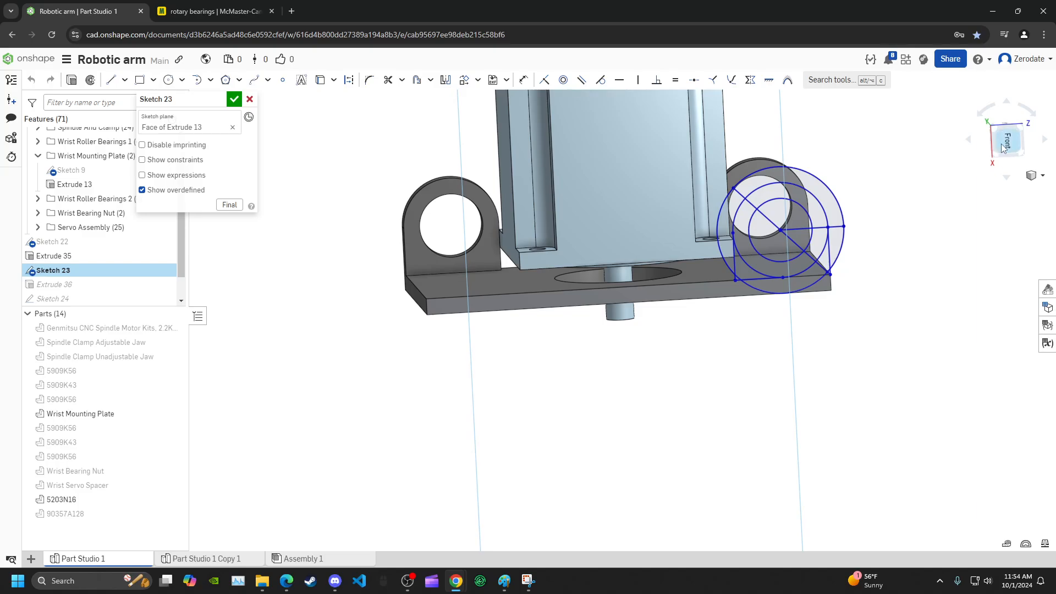
click(250, 99)
middle_drag(477, 280, 346, 244)
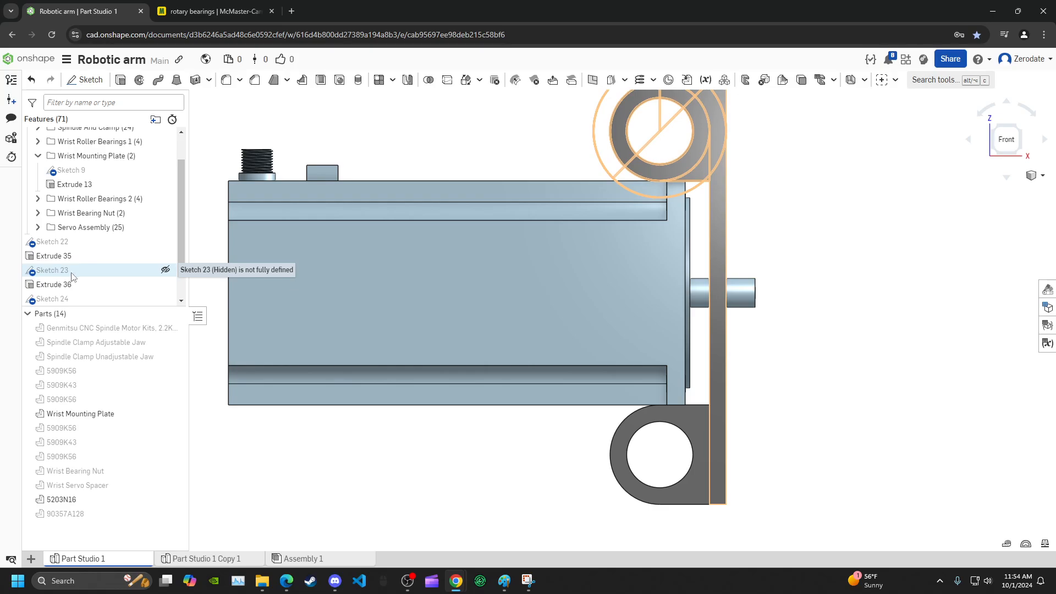
In Sketch 23, draw a vertical line along the plate's inner edge to its lower end and a short horizontal line from its midpoint.
scroll(556, 218, down, 2)
scroll(431, 293, up, 1)
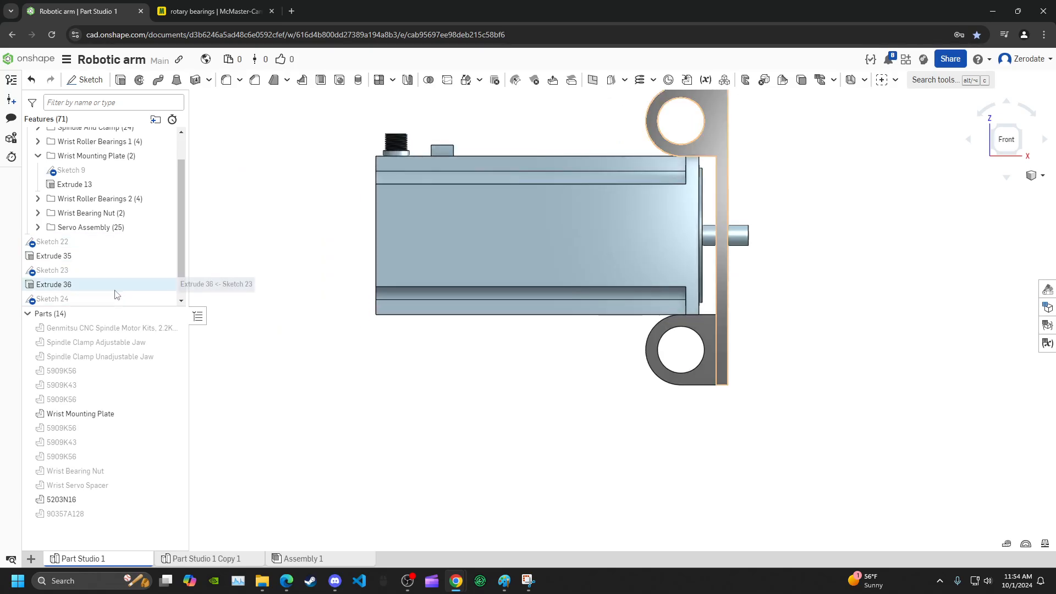
double_click(73, 271)
scroll(766, 214, up, 3)
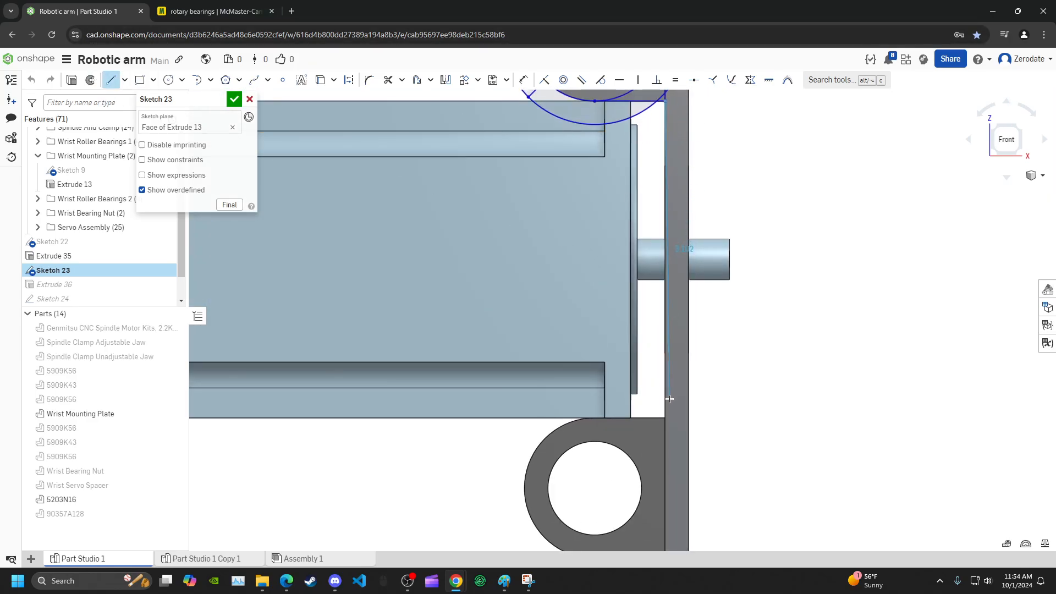
scroll(663, 419, down, 5)
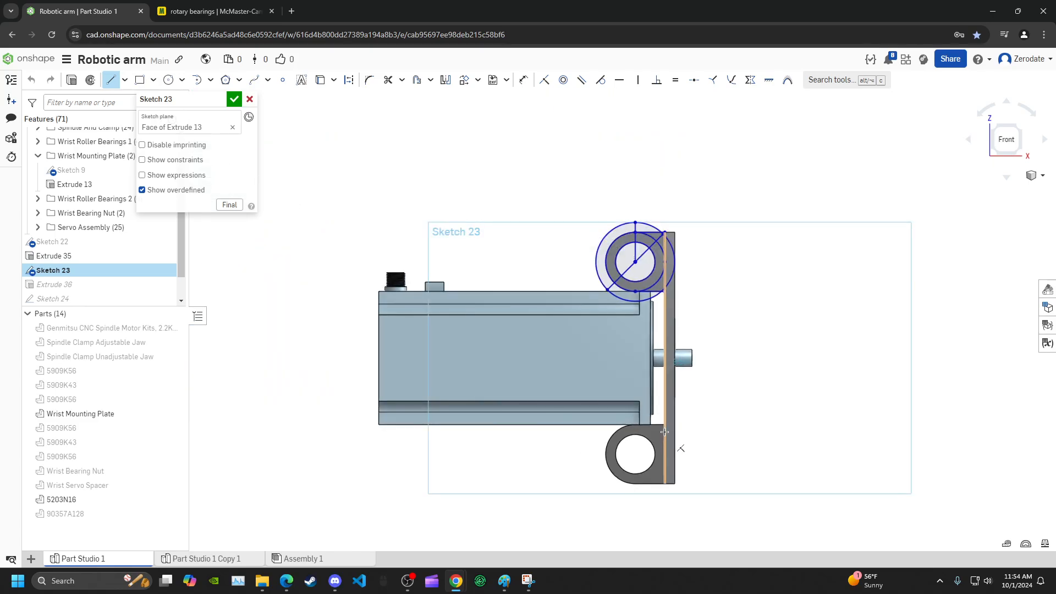
scroll(668, 279, up, 3)
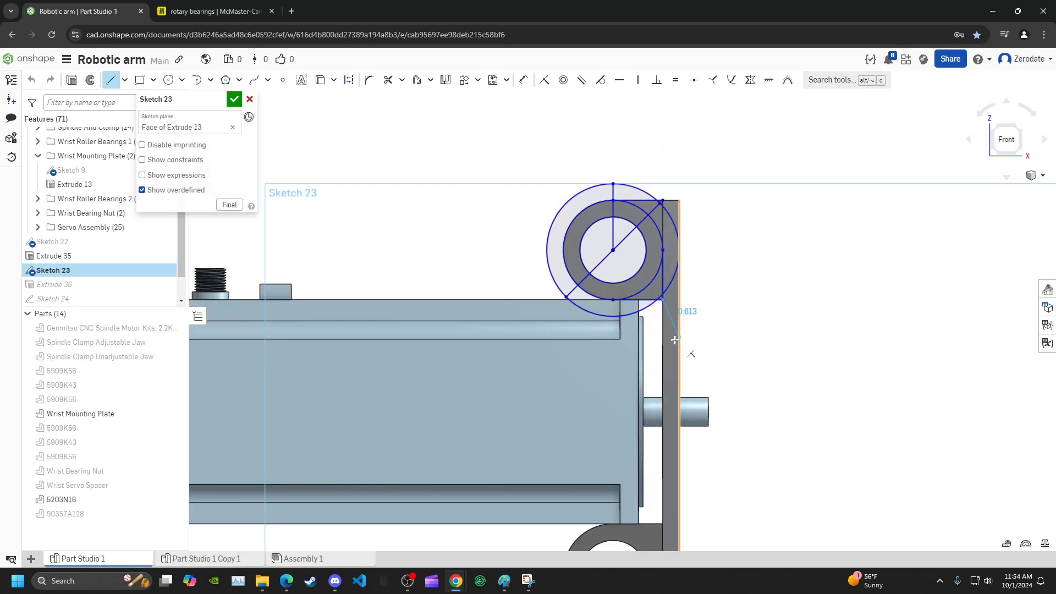
key(Escape)
key(l)
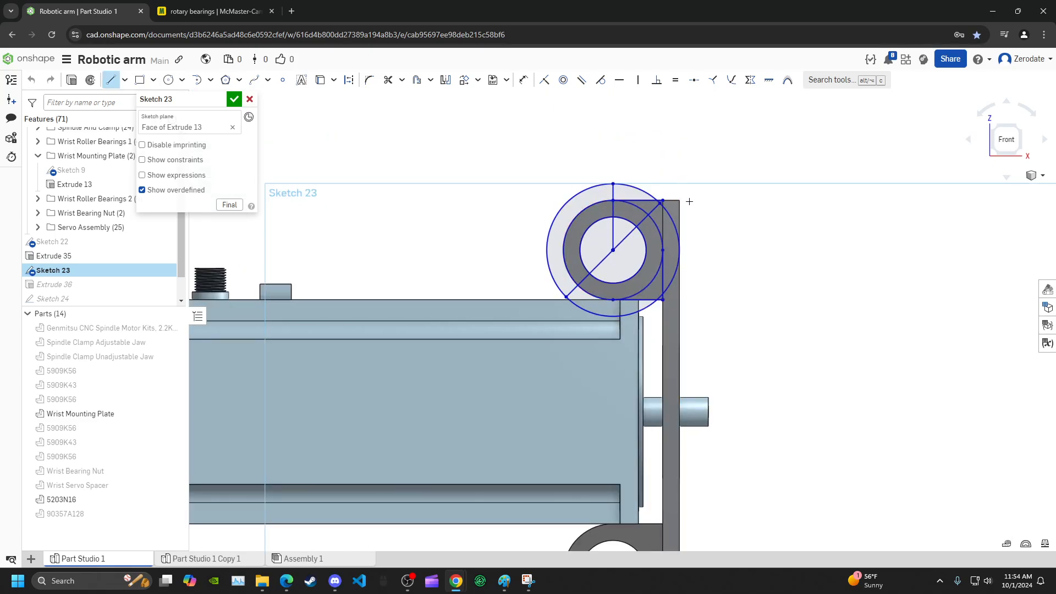
click(663, 202)
scroll(660, 330, down, 3)
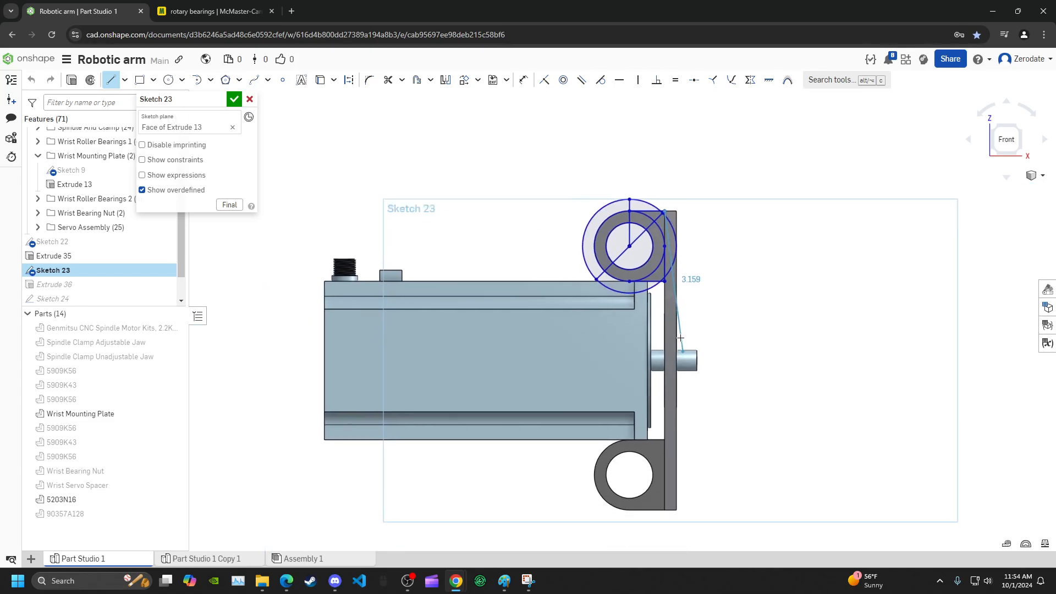
click(658, 468)
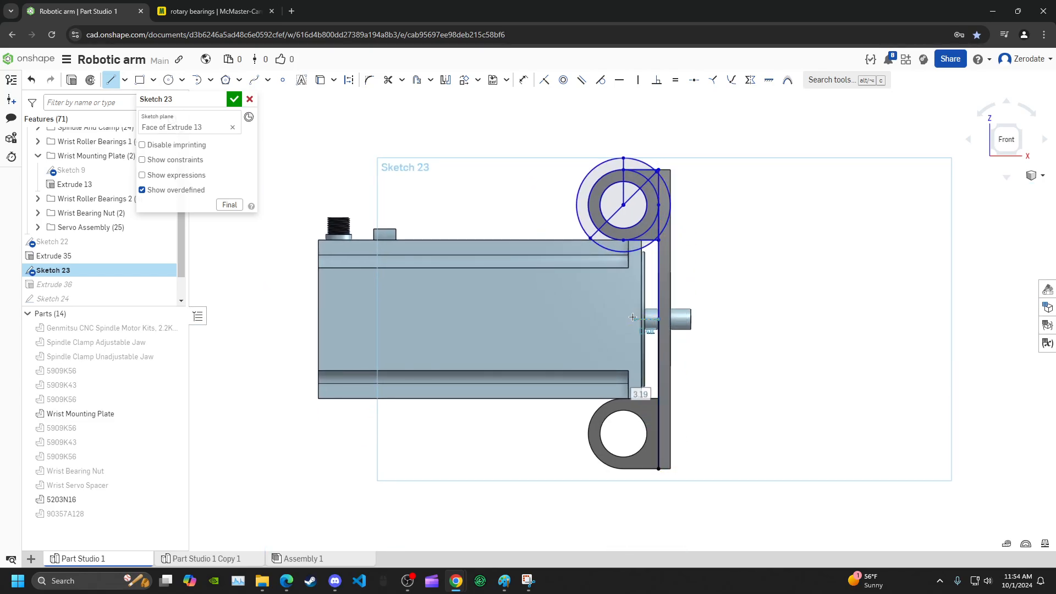
click(613, 320)
key(Escape)
scroll(593, 287, up, 3)
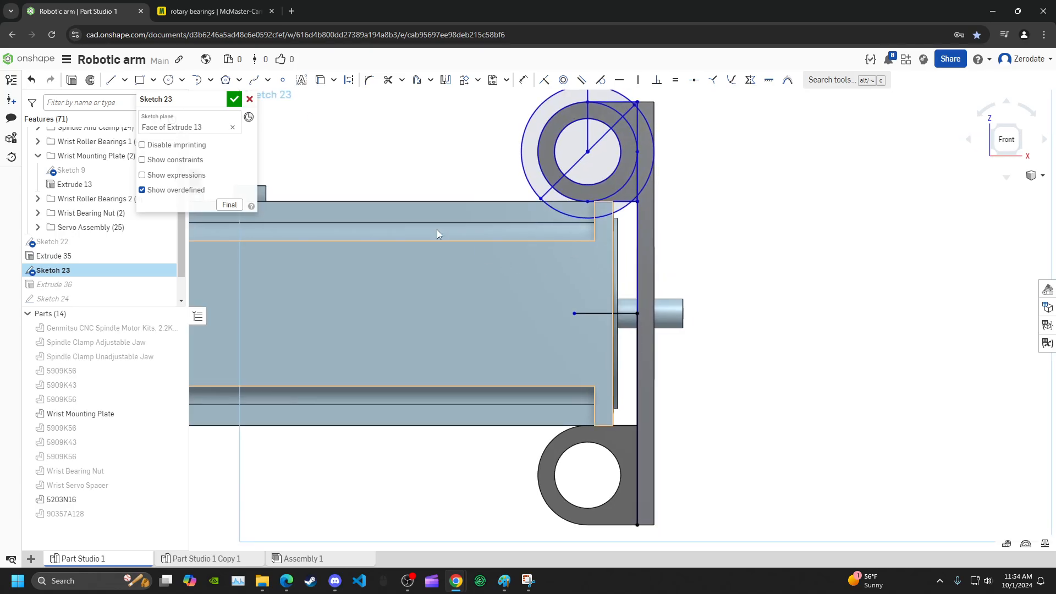
Mirror the upper hinge profile about the horizontal midpoint line to the plate's lower end and accept Sketch 23.
click(445, 80)
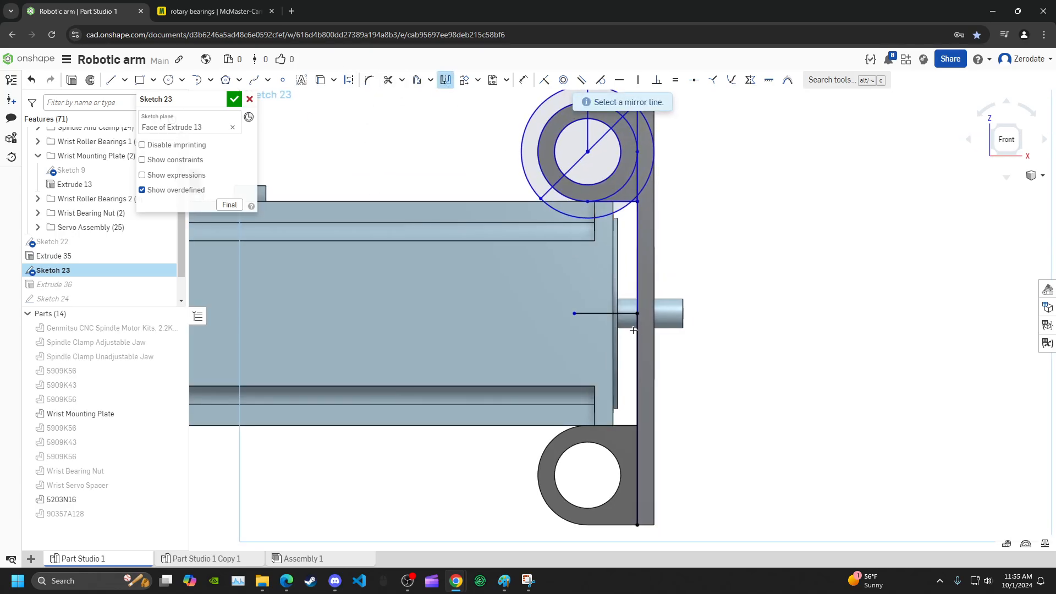
click(613, 313)
scroll(495, 231, down, 2)
drag(433, 137, 647, 283)
scroll(749, 254, up, 5)
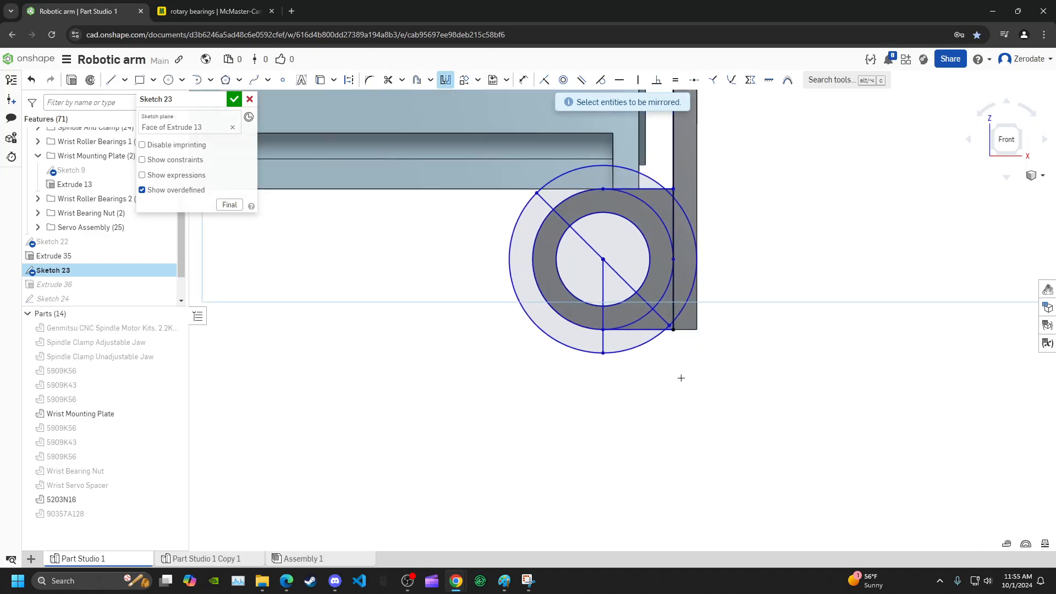
scroll(669, 311, up, 1)
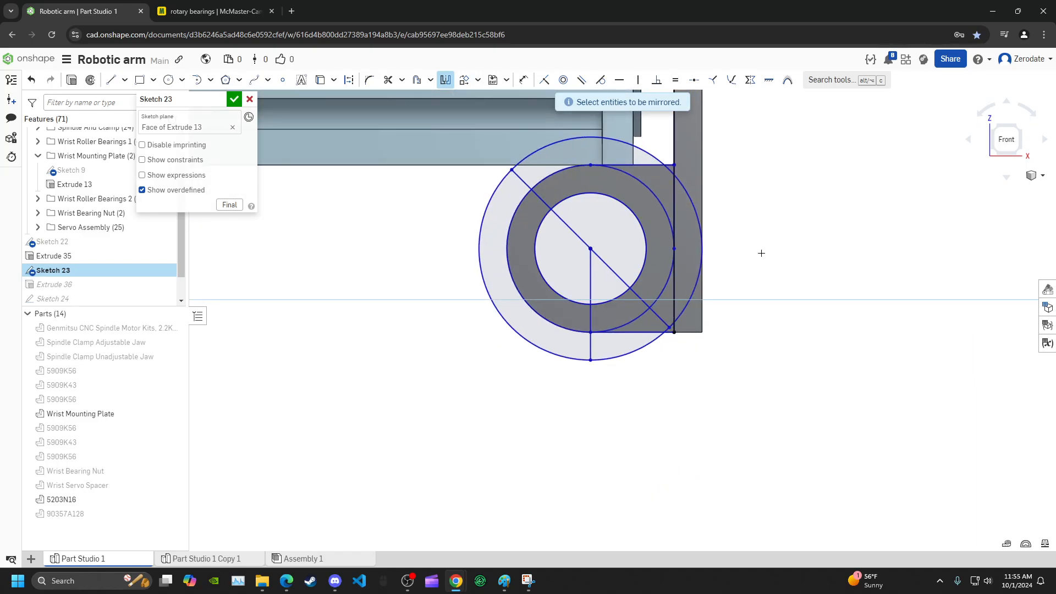
click(111, 79)
scroll(639, 296, down, 3)
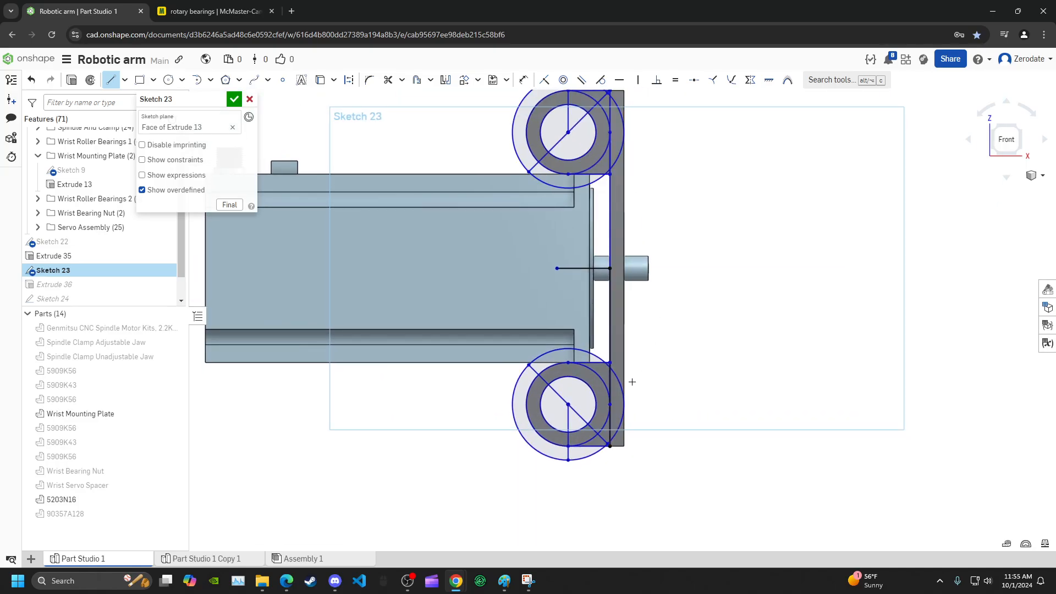
click(235, 101)
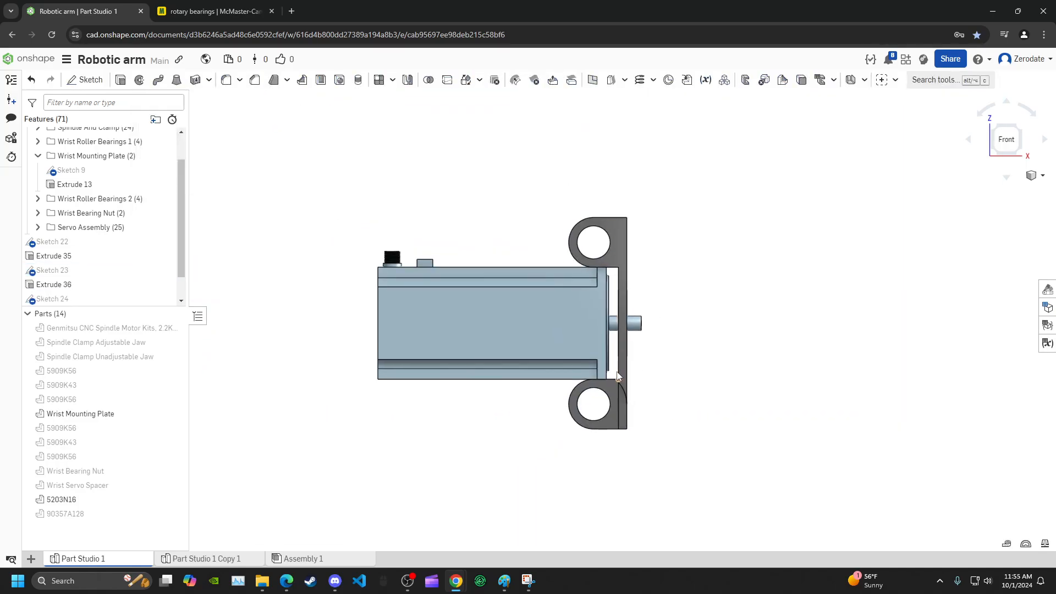
Reopen Extrude 36 and add the plate strip and outer corner regions of Sketch 23's mirrored lower hinge profile.
mouse_move(618, 374)
right_down()
mouse_move(674, 363)
mouse_move(452, 257)
right_up()
scroll(482, 254, up, 1)
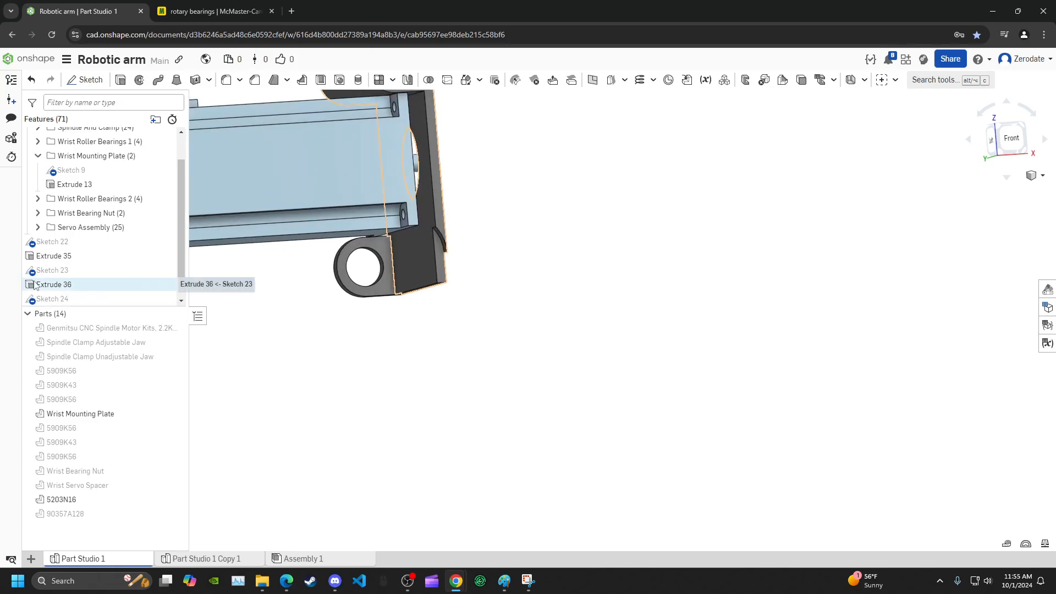
double_click(46, 284)
scroll(501, 333, up, 5)
click(1007, 140)
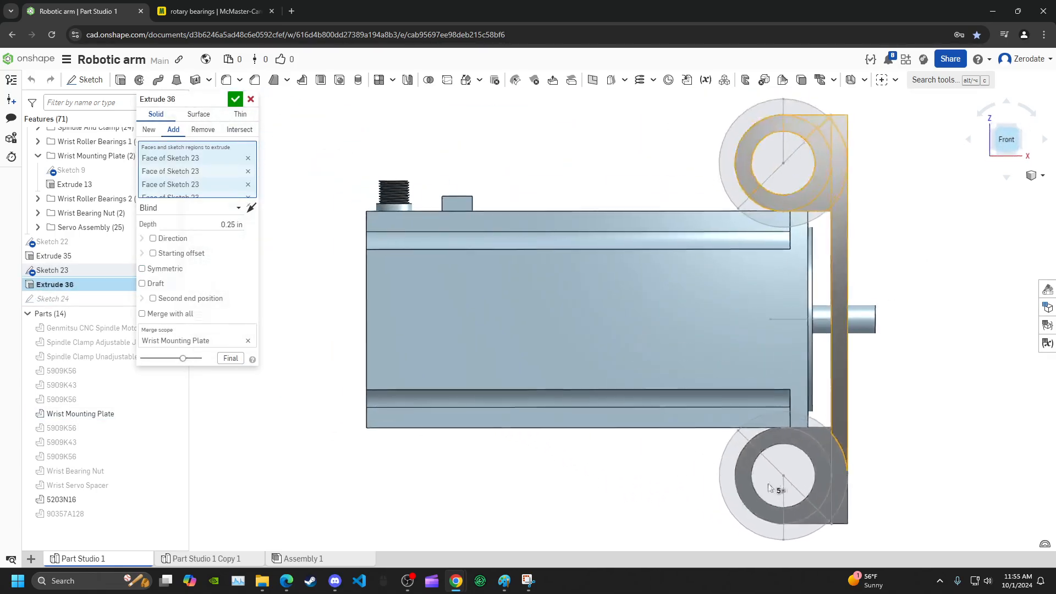
click(777, 360)
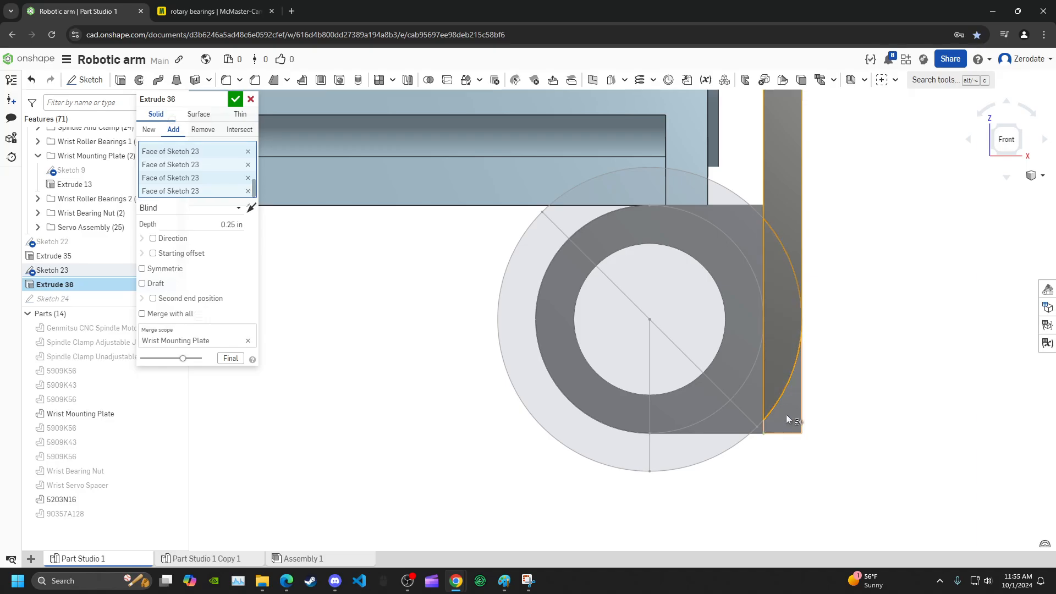
scroll(781, 418, up, 4)
scroll(757, 429, up, 1)
click(764, 431)
click(753, 372)
click(661, 402)
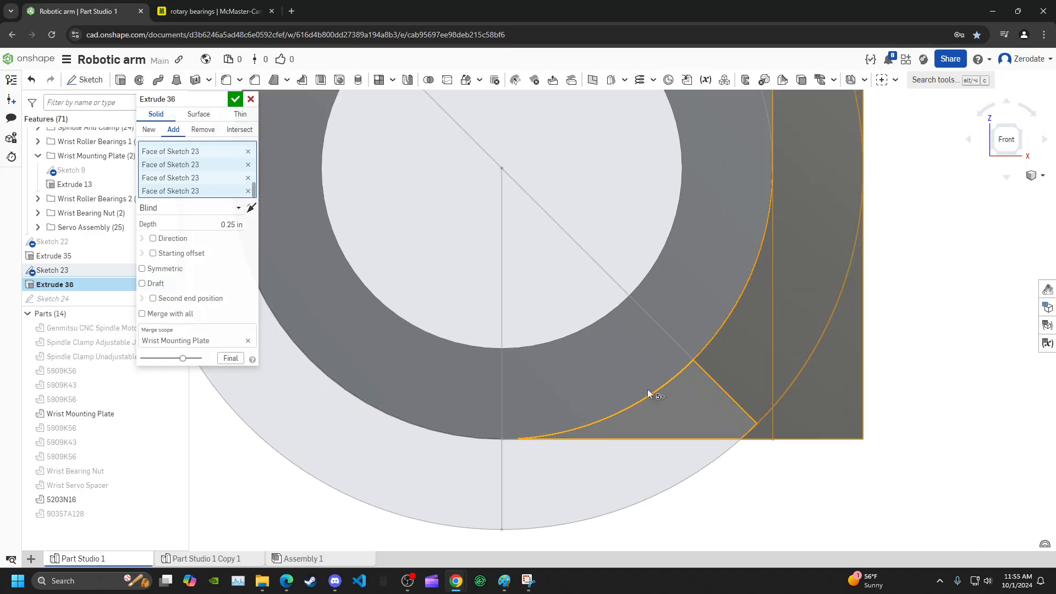
Add the remaining ring regions around the lower hinge hole to Extrude 36 and accept the extrusion.
click(572, 392)
click(435, 378)
scroll(825, 122, down, 3)
middle_drag(827, 122, 843, 312)
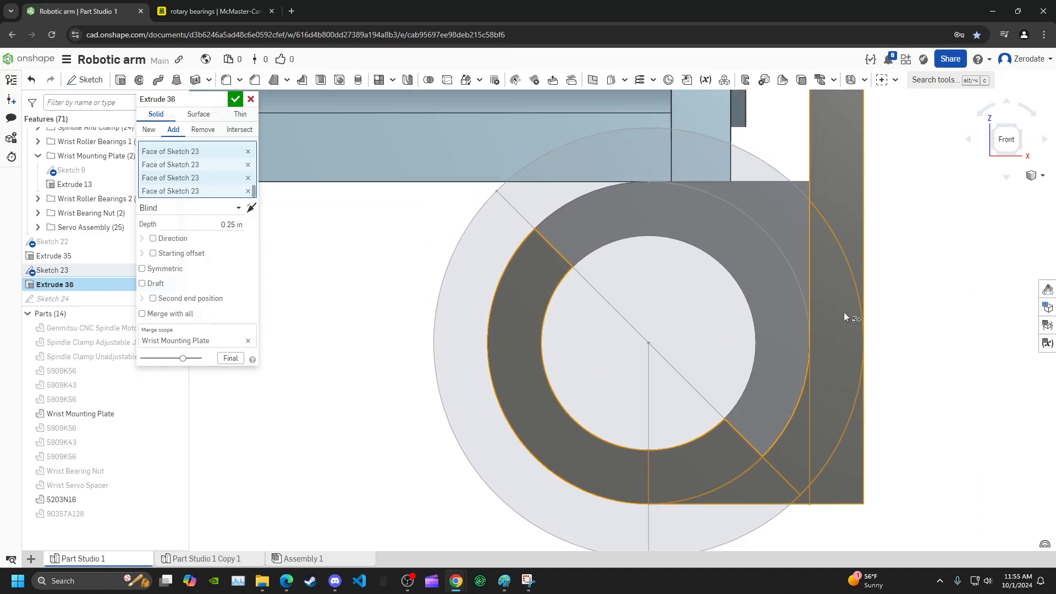
click(688, 213)
scroll(800, 183, up, 3)
scroll(800, 184, down, 5)
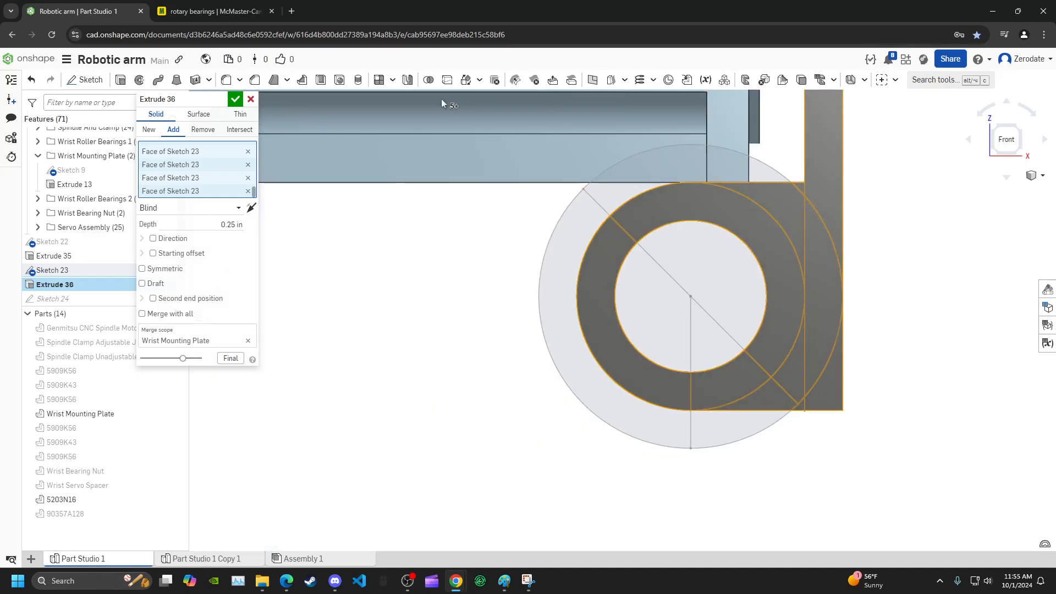
click(234, 99)
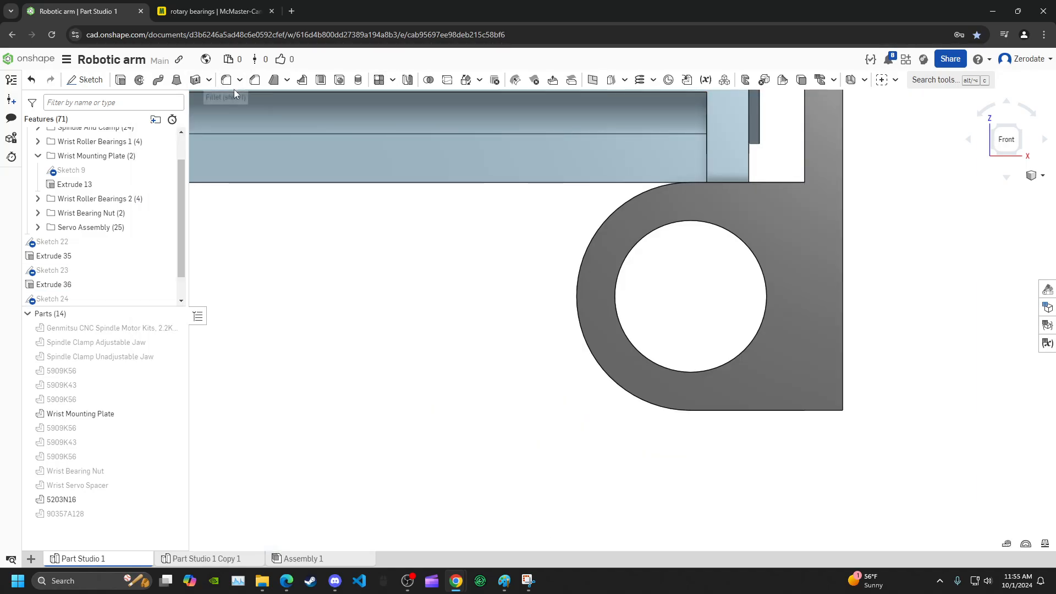
scroll(541, 213, down, 2)
right_drag(541, 213, 566, 380)
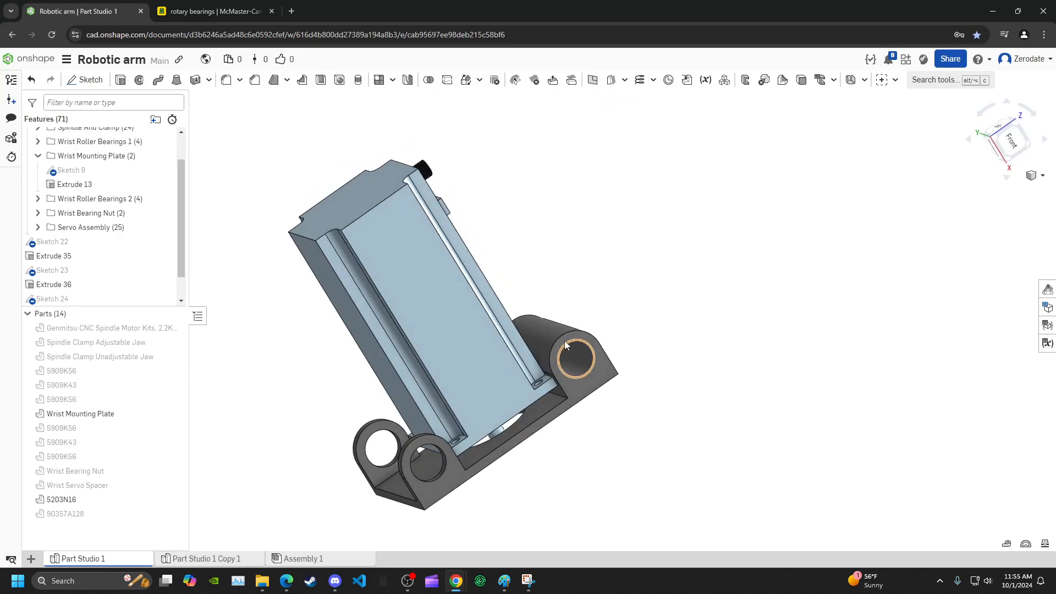
Reopen Sketch 24 and draw a vertical line along the plate's inner edge to its lower end and a short horizontal line from its midpoint.
click(1013, 145)
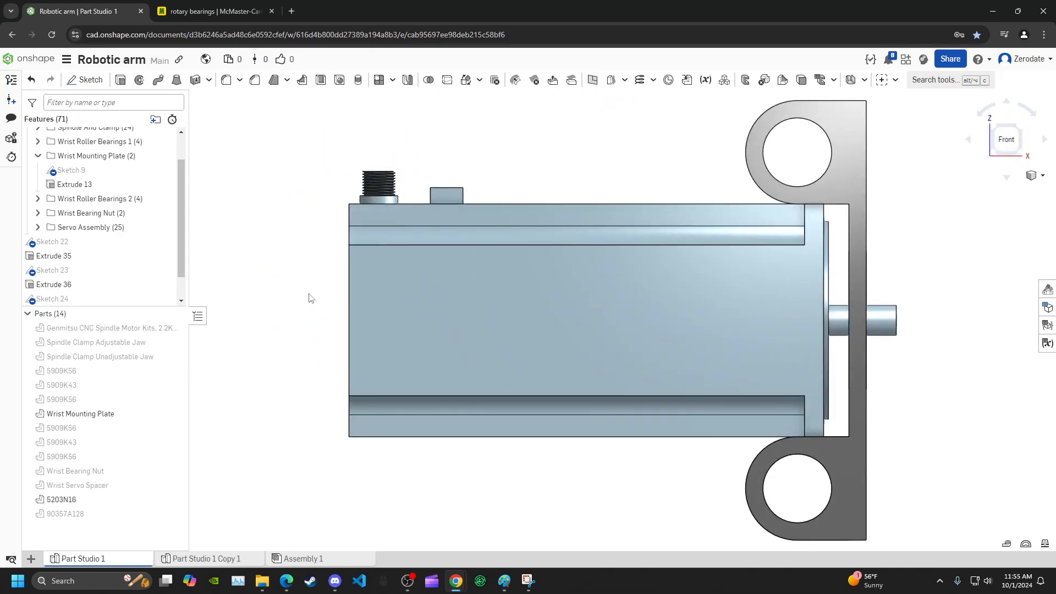
double_click(81, 299)
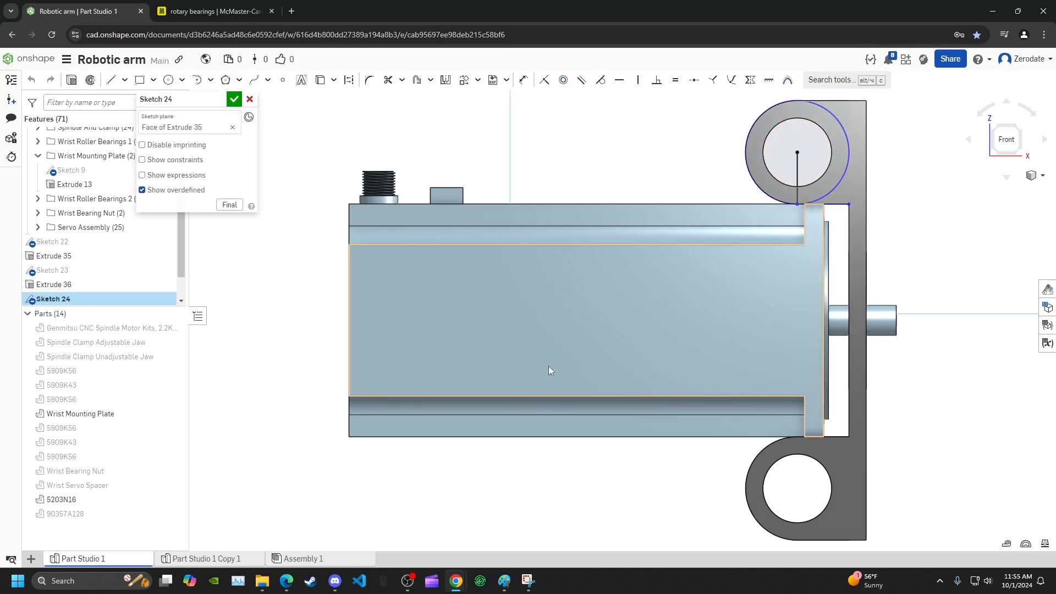
key(l)
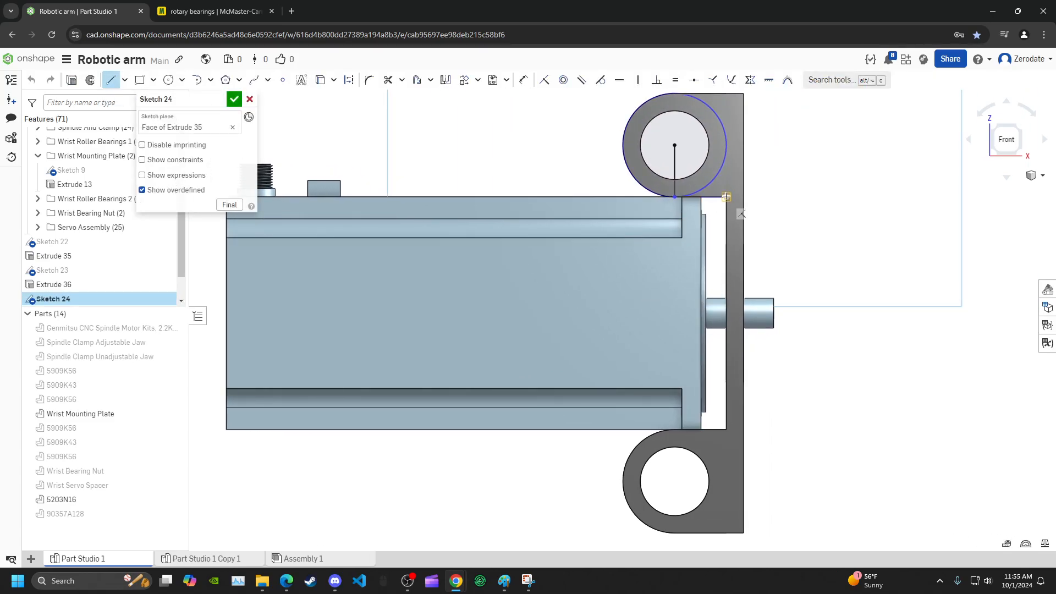
click(725, 94)
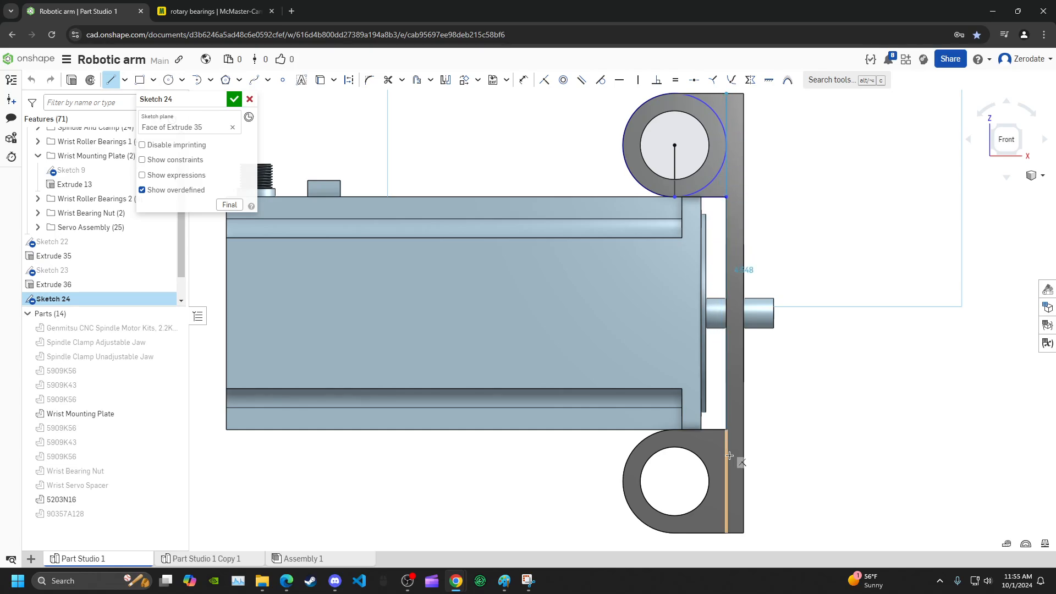
click(726, 532)
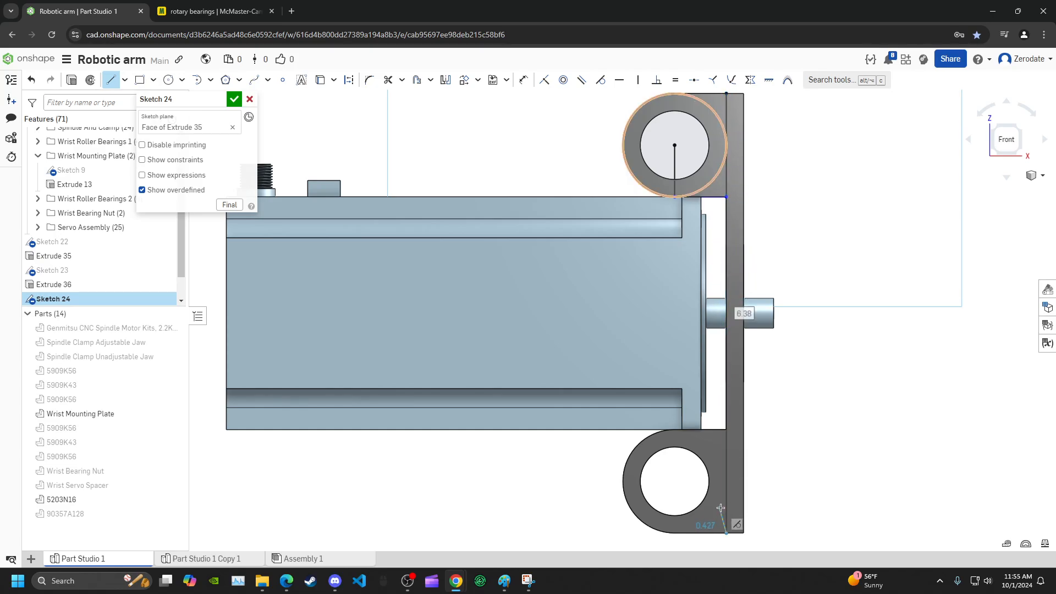
key(Escape)
key(l)
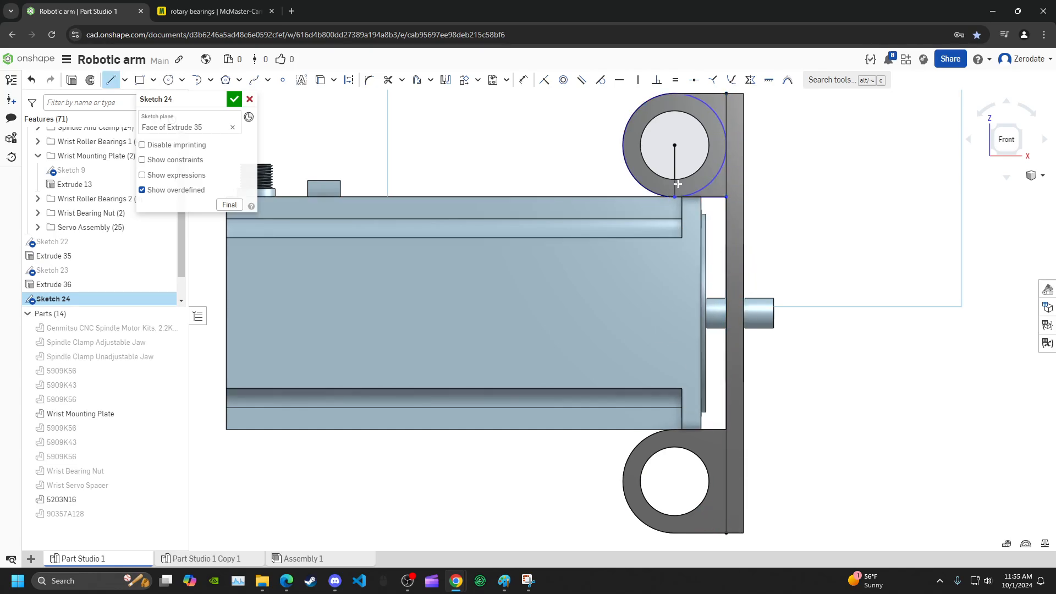
click(726, 312)
click(785, 314)
key(Escape)
scroll(759, 220, up, 2)
scroll(654, 313, down, 2)
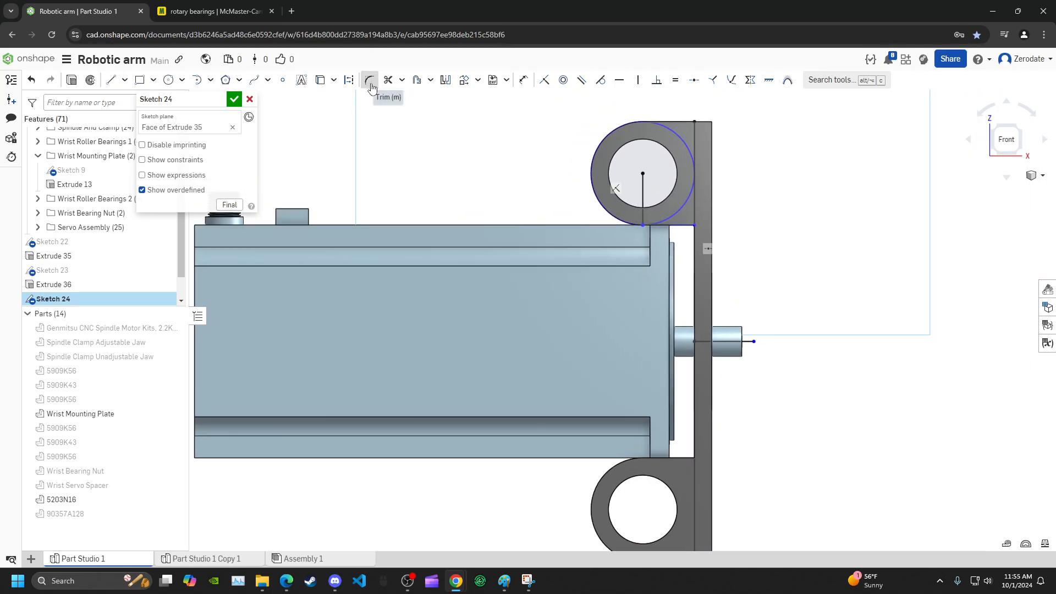
Mirror the upper hinge profile in Sketch 24 about the horizontal midpoint line to the plate's lower end and accept the sketch.
click(446, 79)
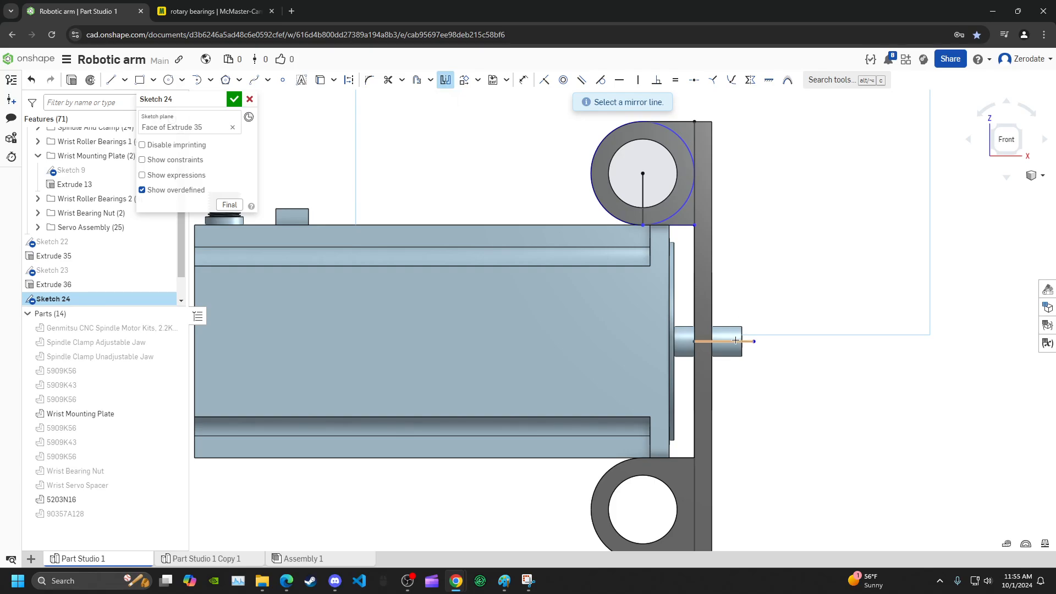
click(735, 340)
scroll(715, 495, down, 2)
drag(776, 162, 535, 303)
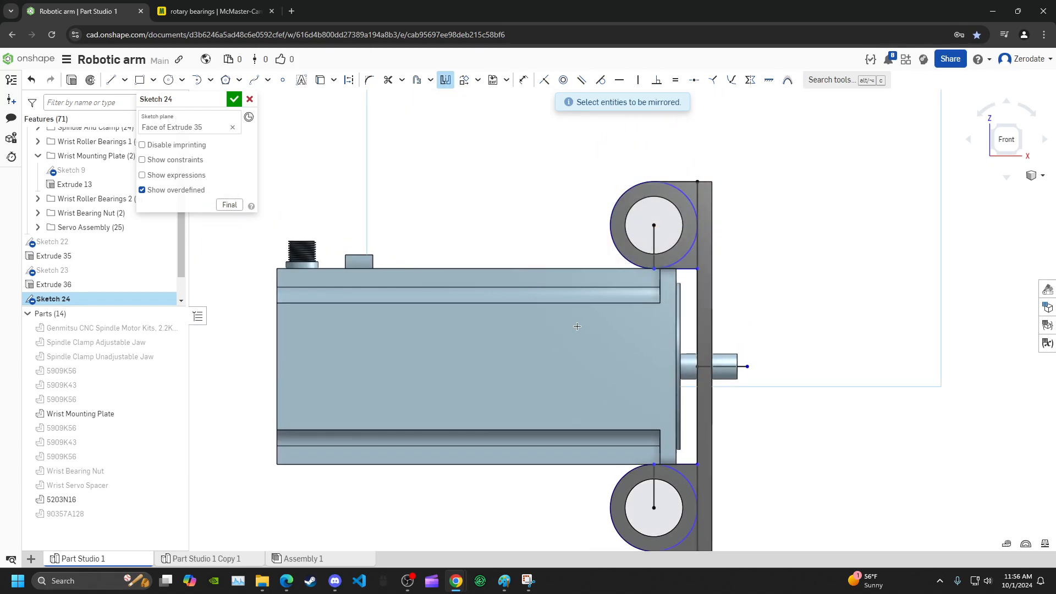
click(234, 99)
Reopen Extrude 37, add the ring and corner regions of Sketch 24's mirrored lower hinge profile, and accept the extrusion.
mouse_move(617, 352)
right_down()
mouse_move(665, 299)
mouse_move(711, 273)
mouse_move(276, 300)
right_up()
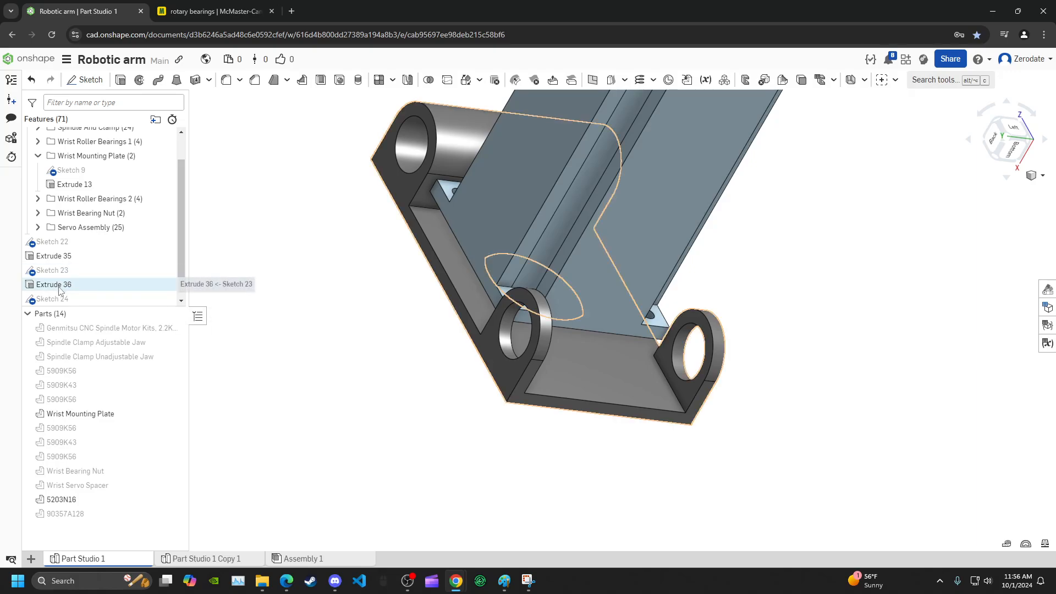
scroll(56, 295, down, 1)
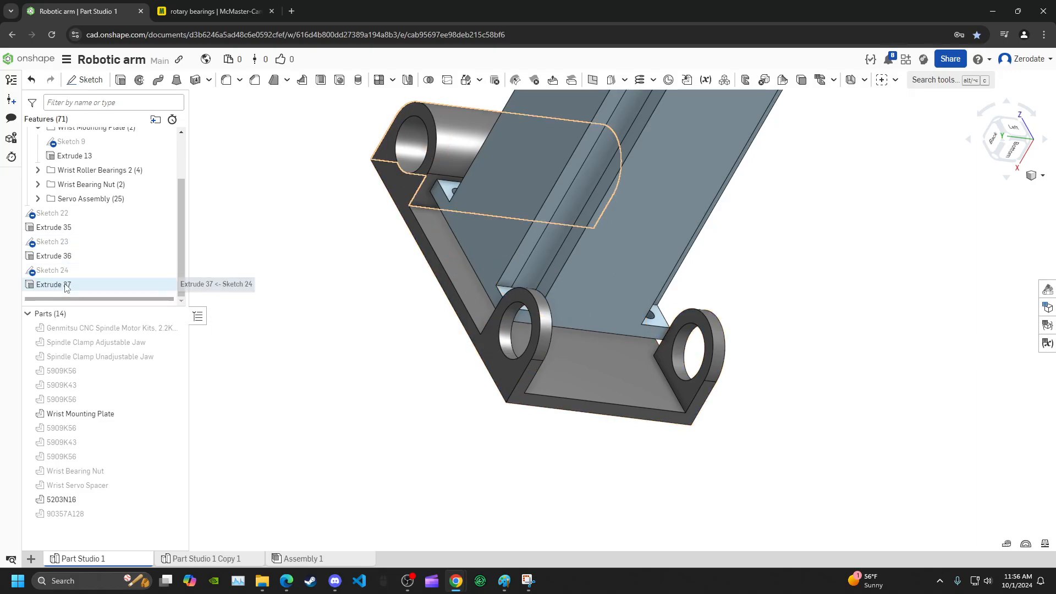
double_click(64, 284)
right_drag(640, 381, 586, 363)
scroll(506, 351, up, 3)
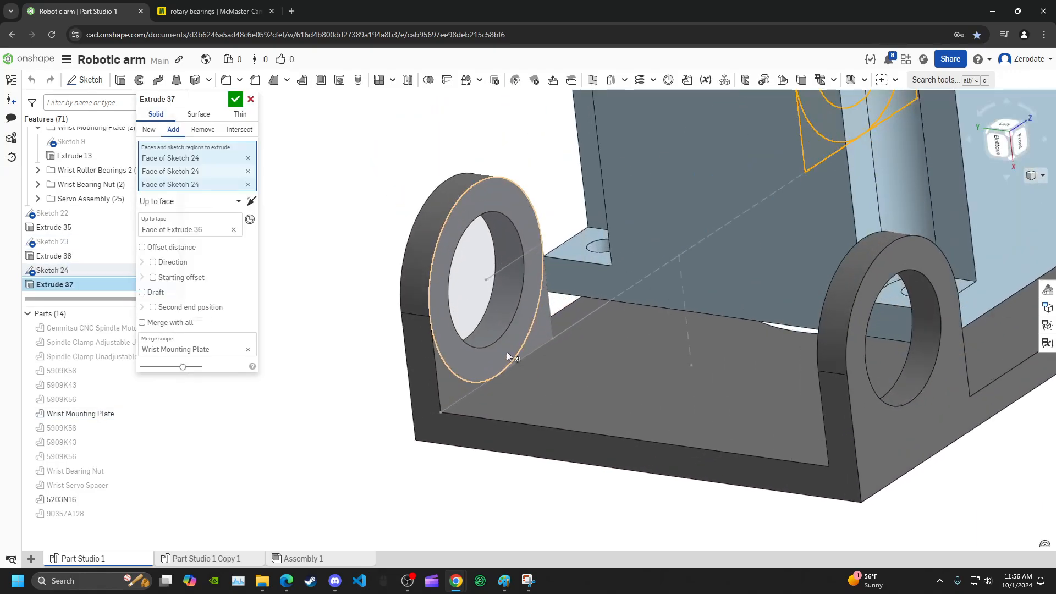
click(507, 346)
scroll(526, 330, up, 2)
right_drag(526, 324, 486, 334)
click(424, 358)
click(539, 335)
click(235, 98)
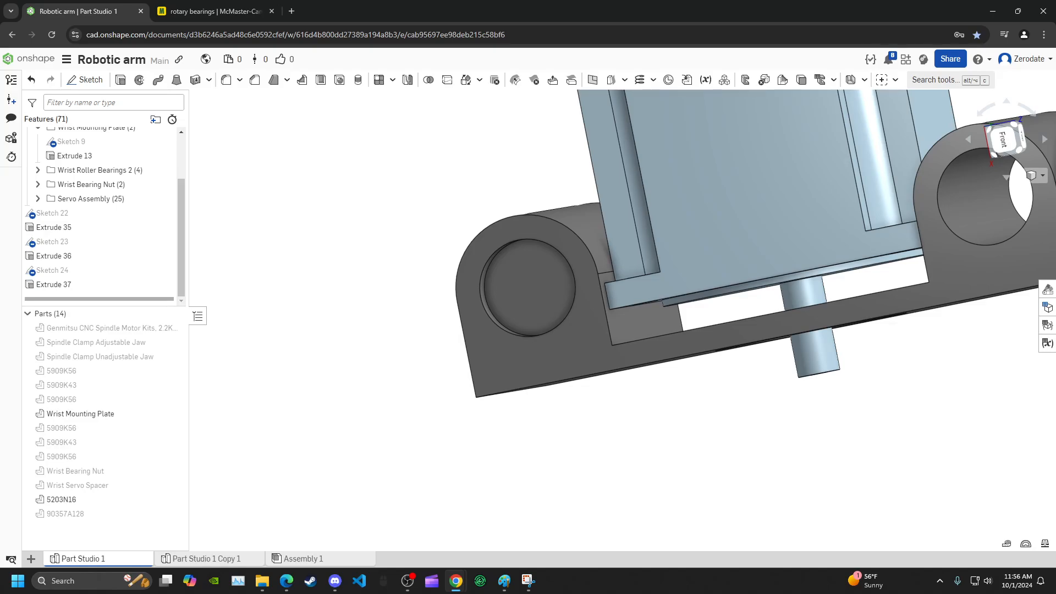
right_drag(374, 342, 567, 355)
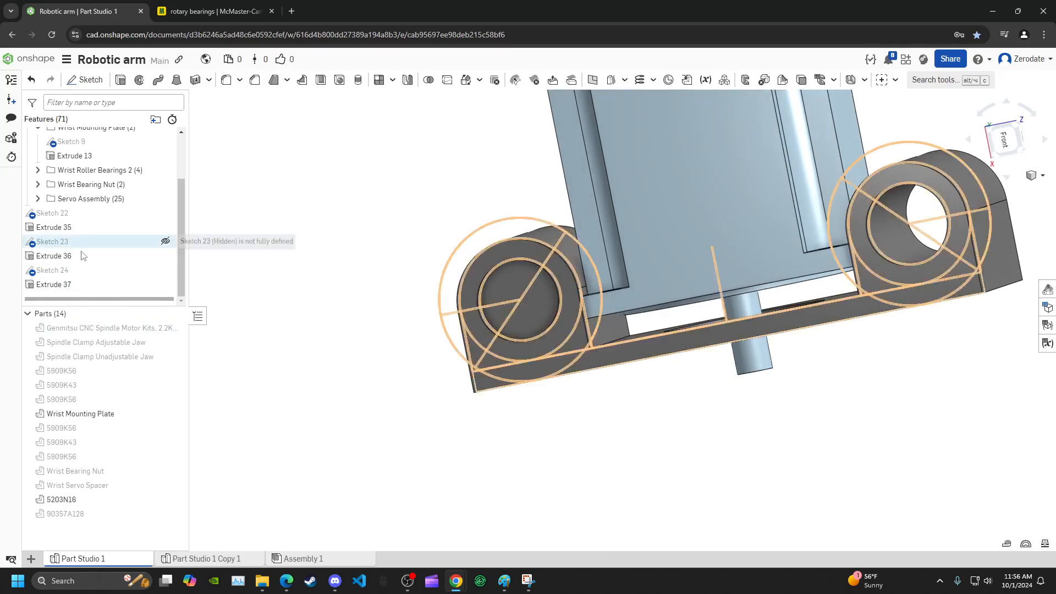
right_drag(519, 301, 667, 292)
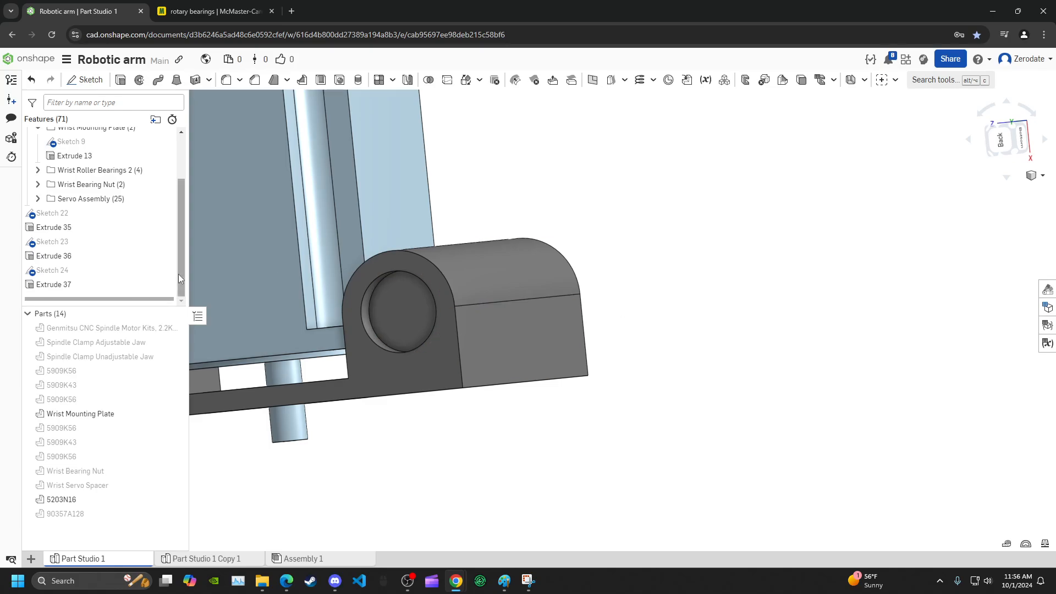
right_drag(289, 306, 452, 298)
double_click(61, 271)
mouse_move(360, 341)
right_down()
mouse_move(420, 345)
mouse_move(388, 326)
right_up()
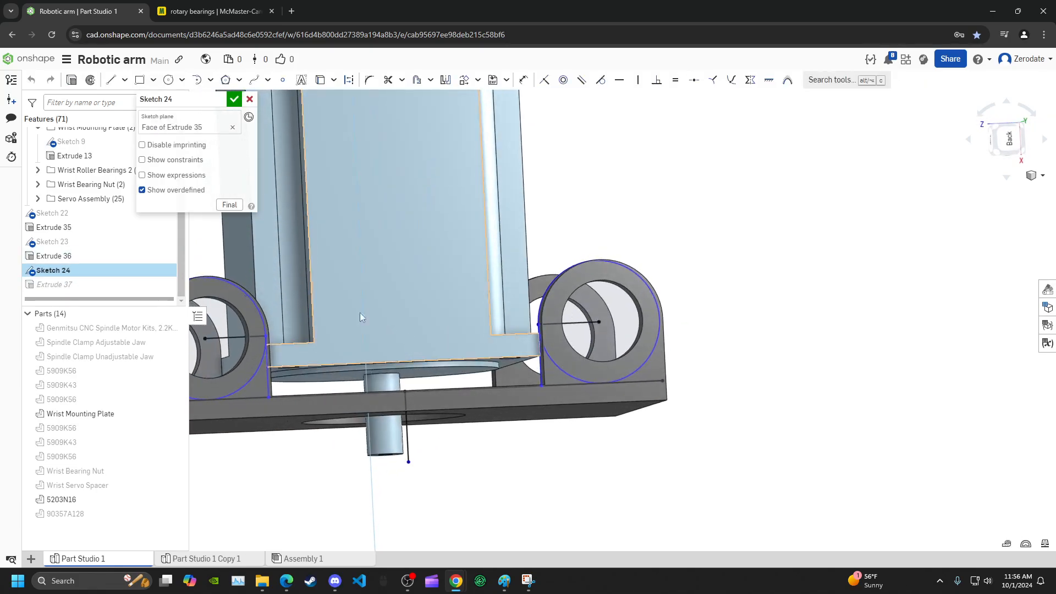
click(250, 98)
mouse_move(295, 324)
right_down()
mouse_move(477, 300)
mouse_move(457, 288)
mouse_move(440, 299)
right_up()
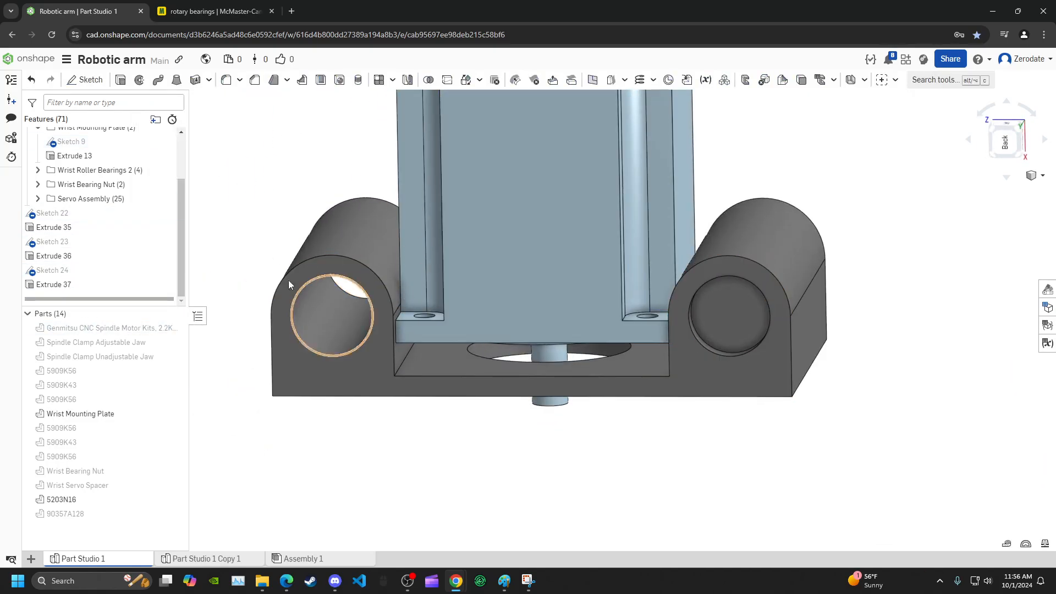
Reopen Sketch 24, draw a circle of diameter 1 concentric with the lower hinge hole, and accept the sketch.
click(64, 270)
double_click(65, 271)
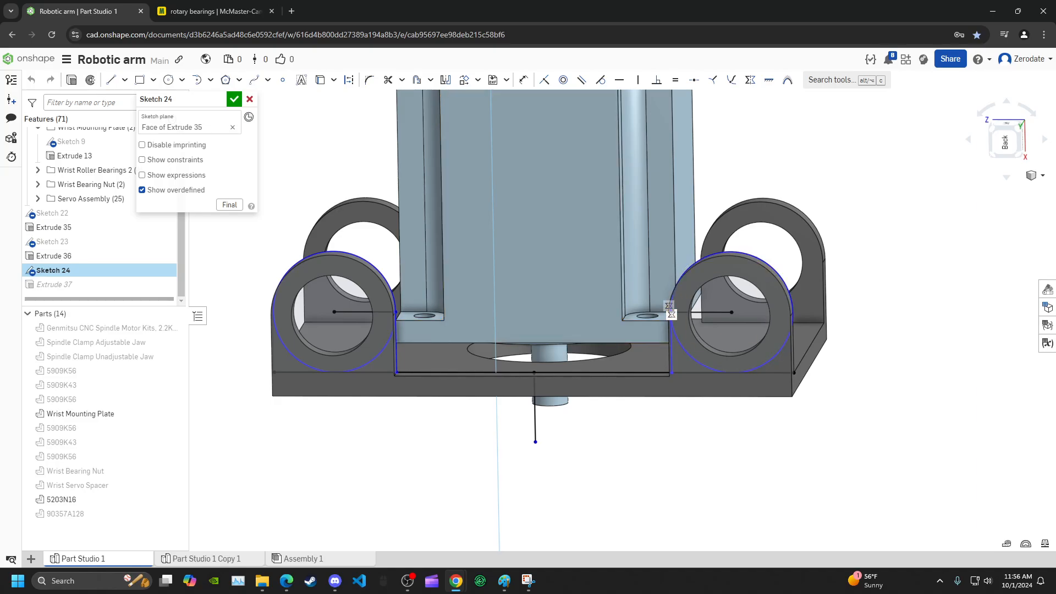
click(1006, 142)
scroll(797, 354, up, 2)
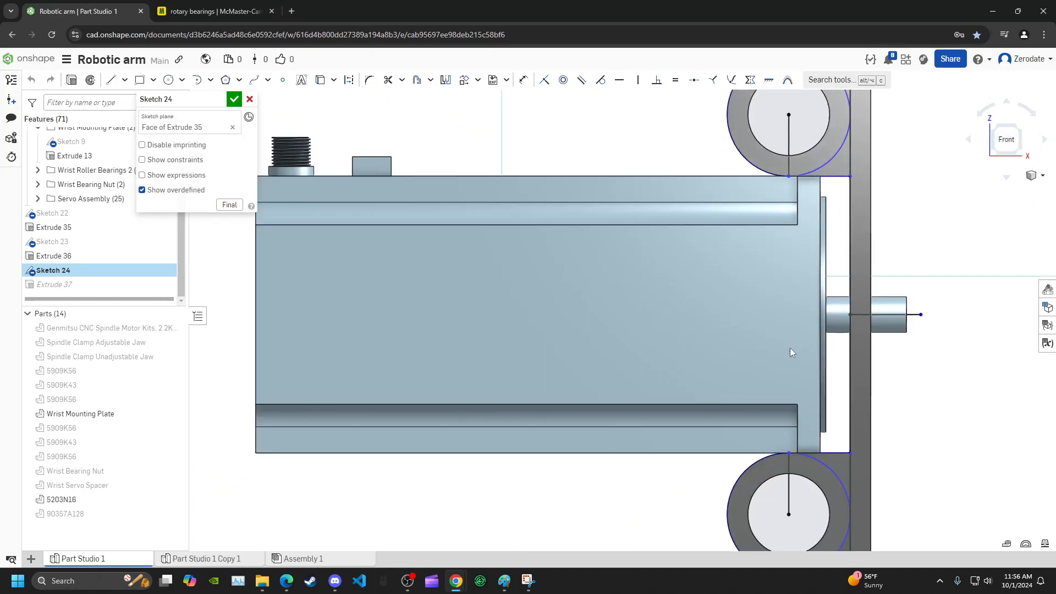
middle_drag(797, 353, 511, 132)
click(169, 80)
scroll(494, 328, up, 3)
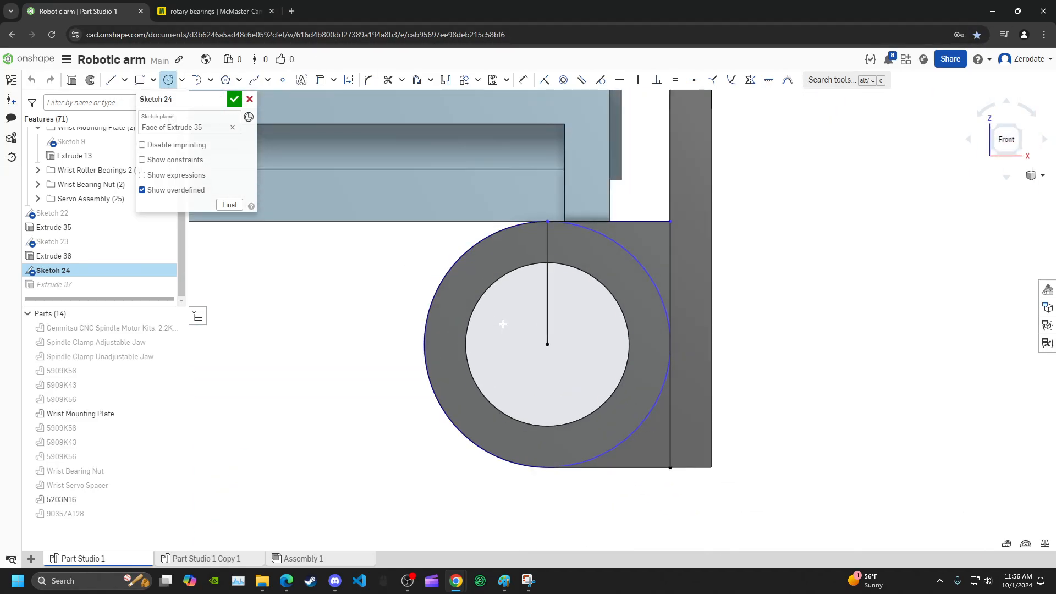
click(547, 344)
click(628, 345)
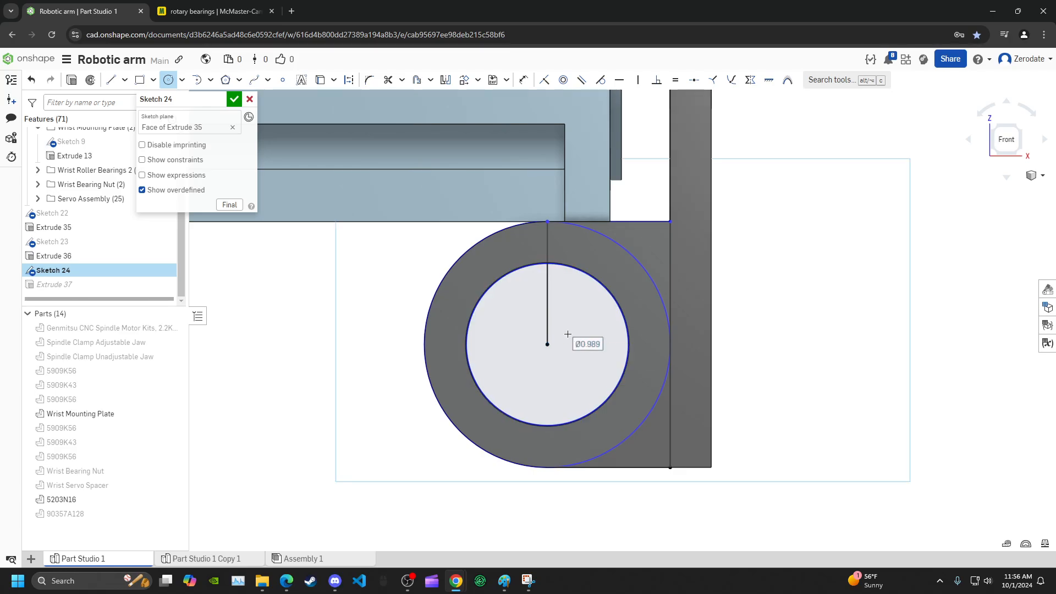
text(1)
key(Return)
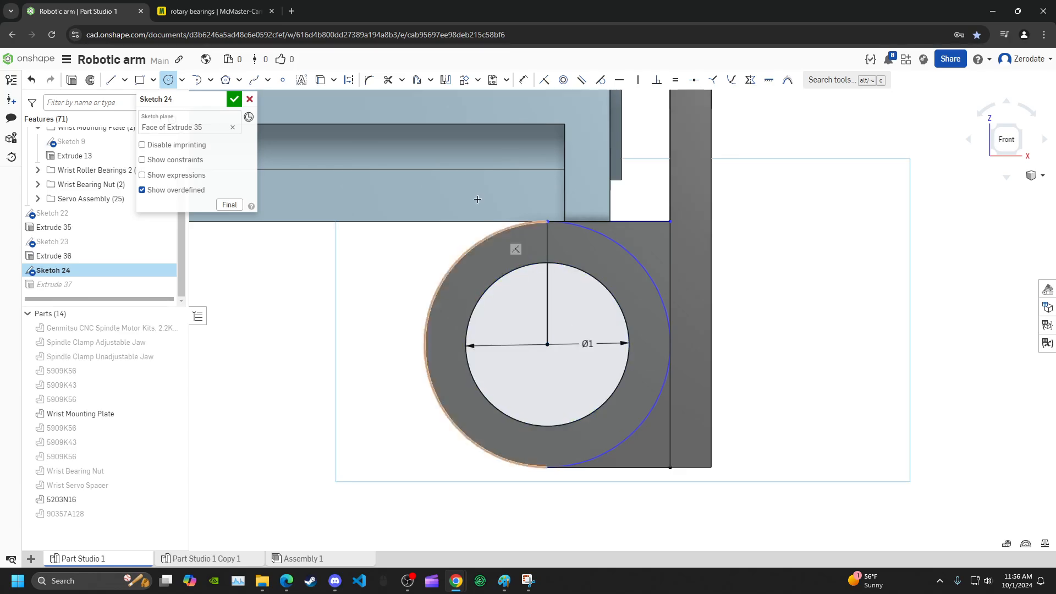
click(234, 100)
Make all parts of the robotic arm visible again.
scroll(534, 265, down, 3)
mouse_move(535, 266)
right_down()
mouse_move(621, 232)
mouse_move(484, 238)
mouse_move(467, 266)
mouse_move(379, 270)
mouse_move(608, 287)
mouse_move(613, 265)
mouse_move(590, 285)
right_up()
scroll(621, 232, down, 2)
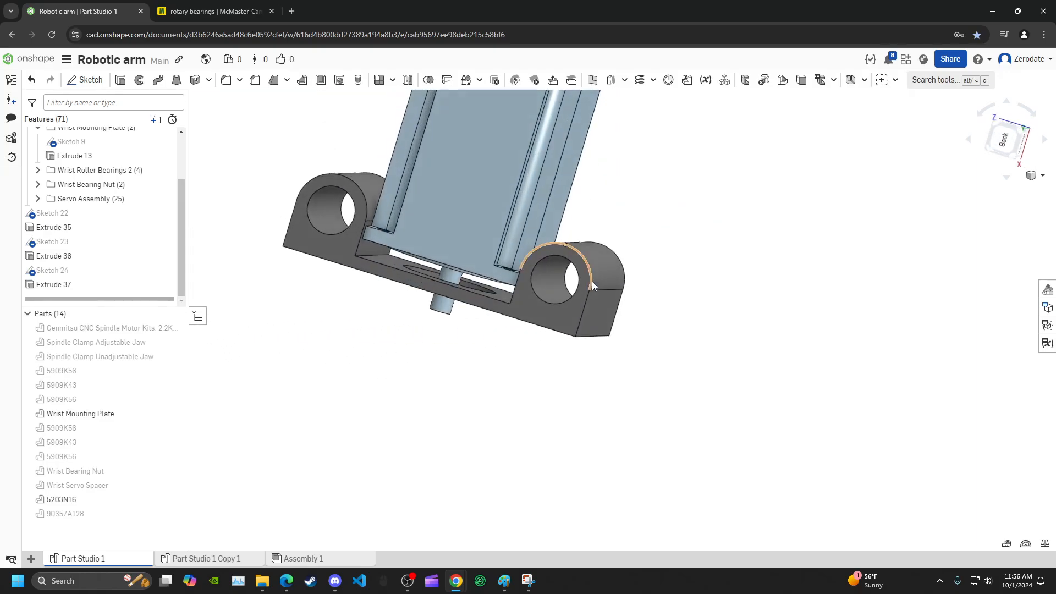
click(988, 152)
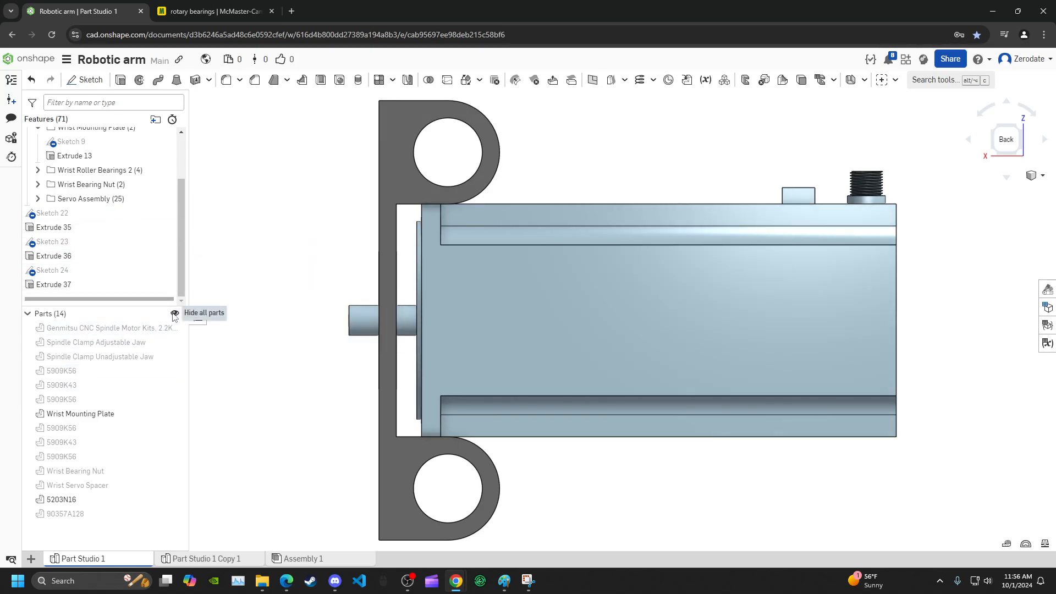
click(173, 313)
click(172, 313)
Examine the hinge lugs on the wrist mounting plate and their clearance to the servo and spindle clamp from several angles.
scroll(466, 328, down, 4)
right_drag(548, 329, 536, 324)
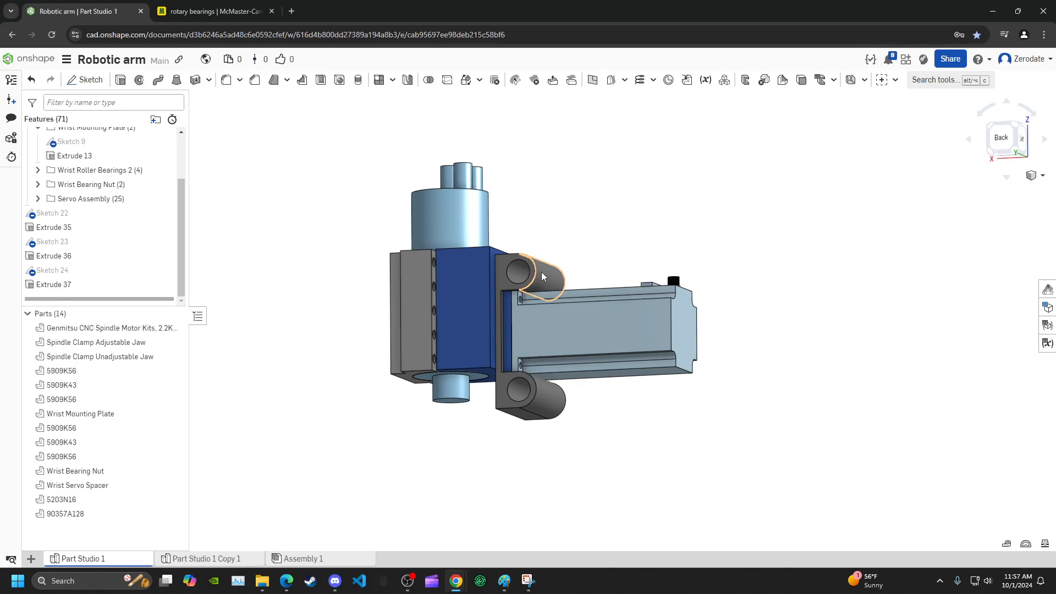
scroll(500, 335, up, 5)
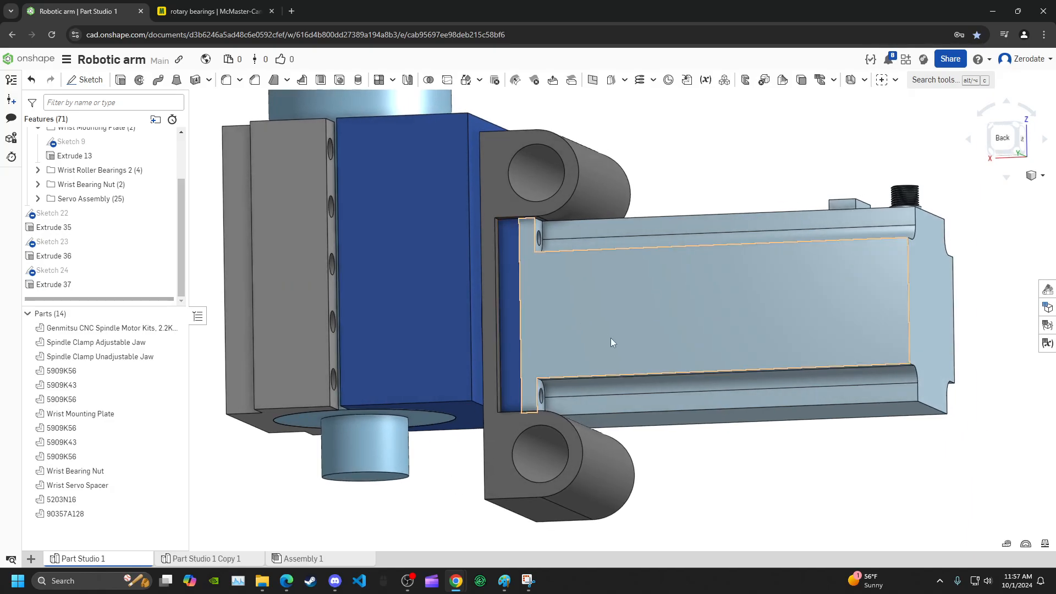
right_drag(612, 342, 603, 345)
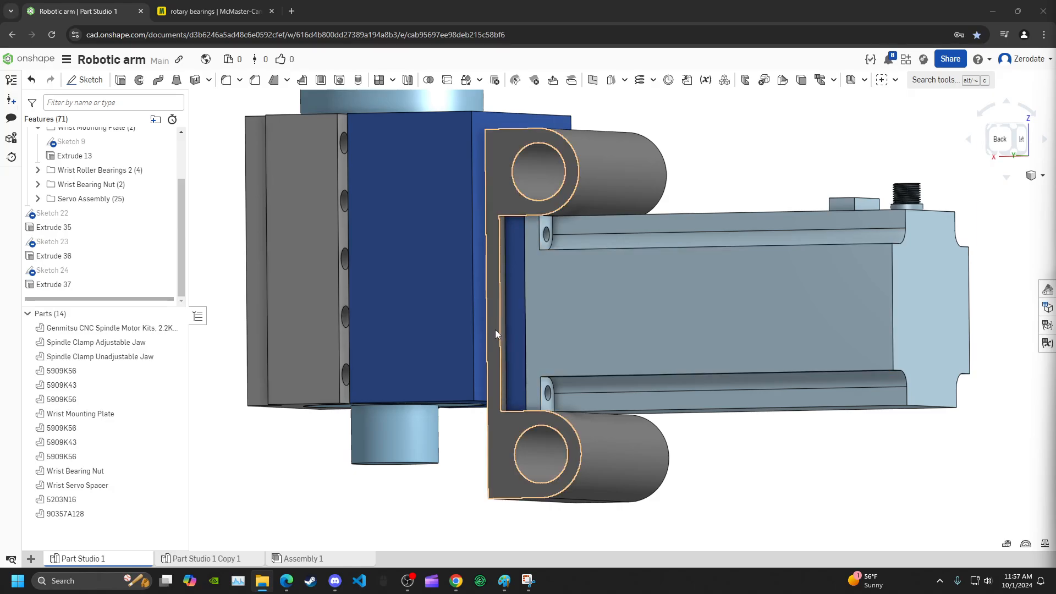
scroll(558, 352, down, 5)
middle_drag(575, 369, 577, 359)
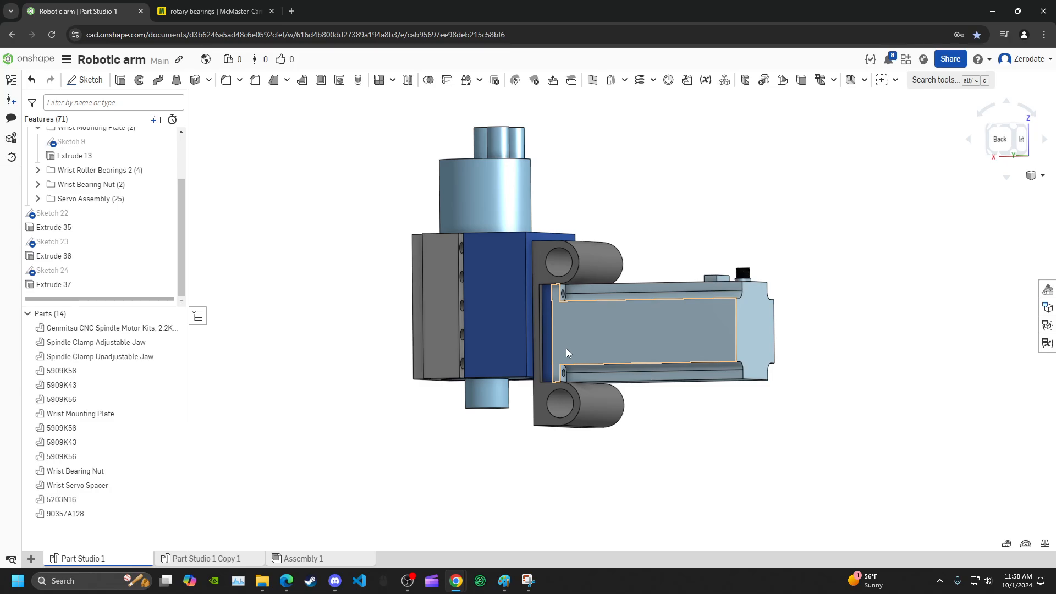
right_drag(579, 318, 605, 323)
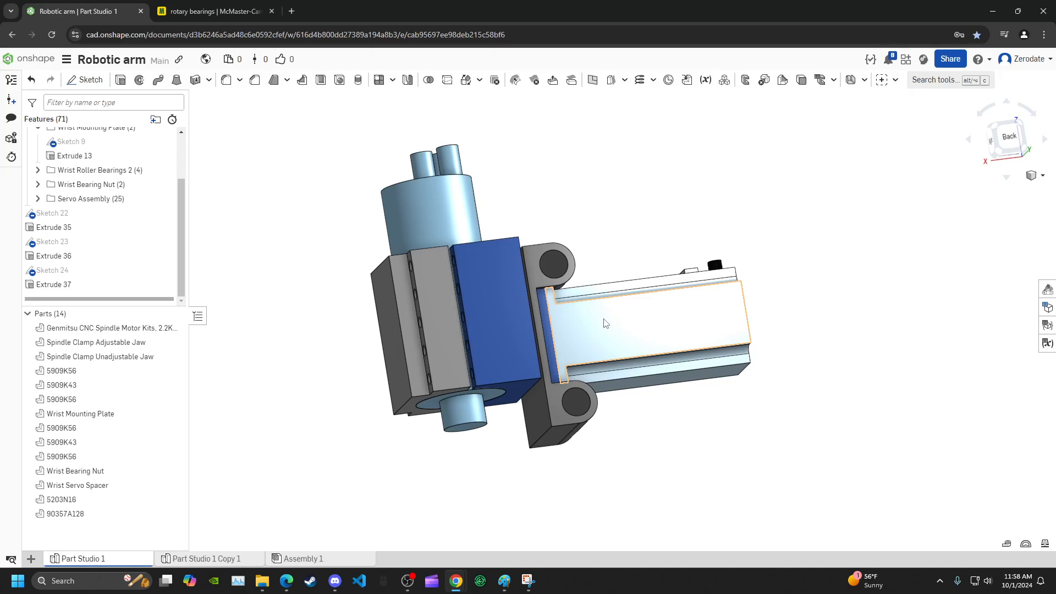
right_drag(605, 322, 550, 284)
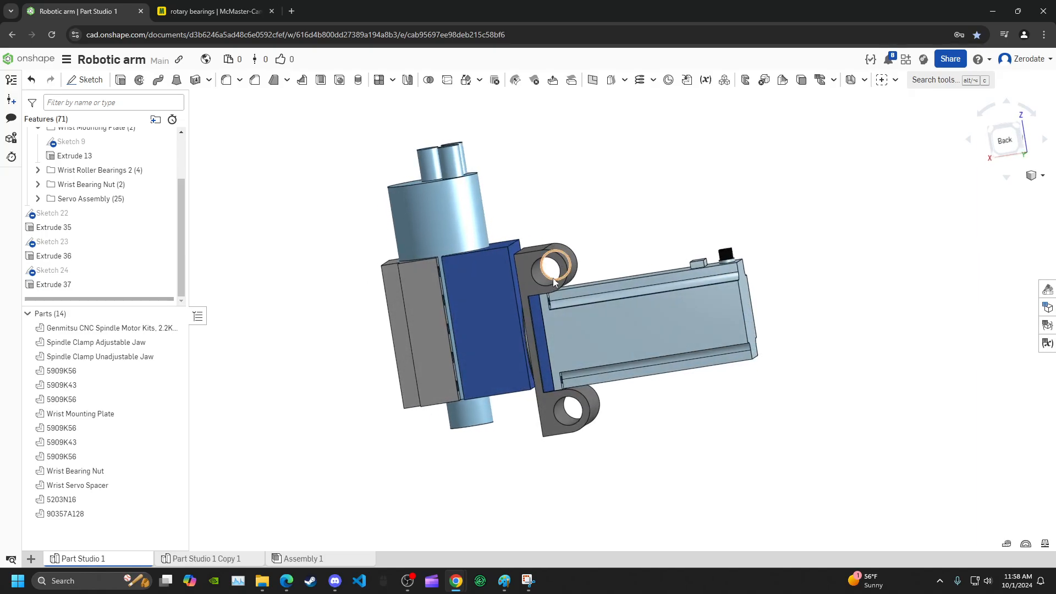
click(1004, 142)
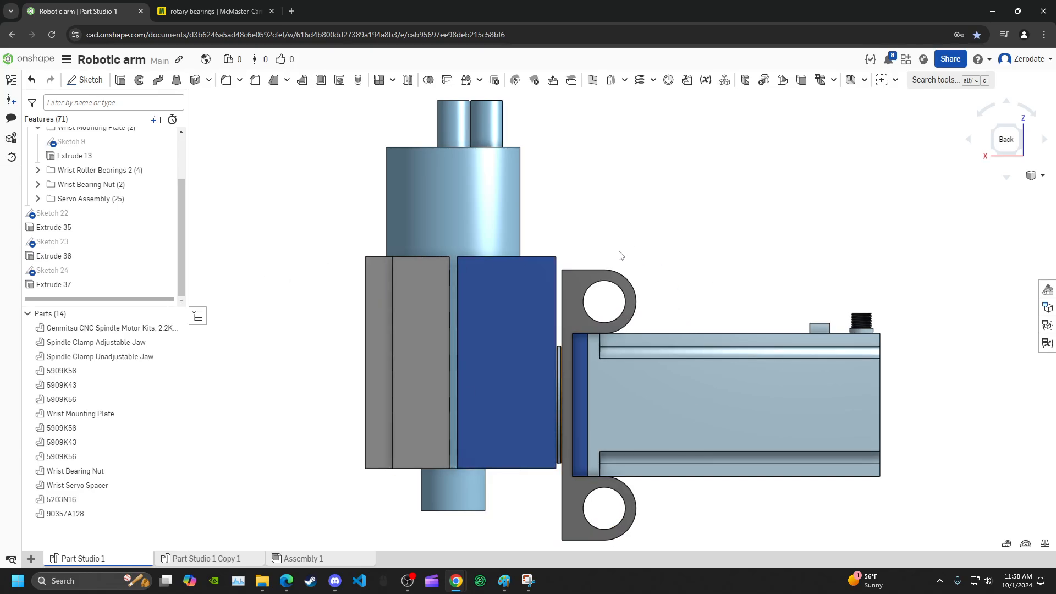
scroll(647, 259, down, 2)
right_drag(677, 222, 674, 231)
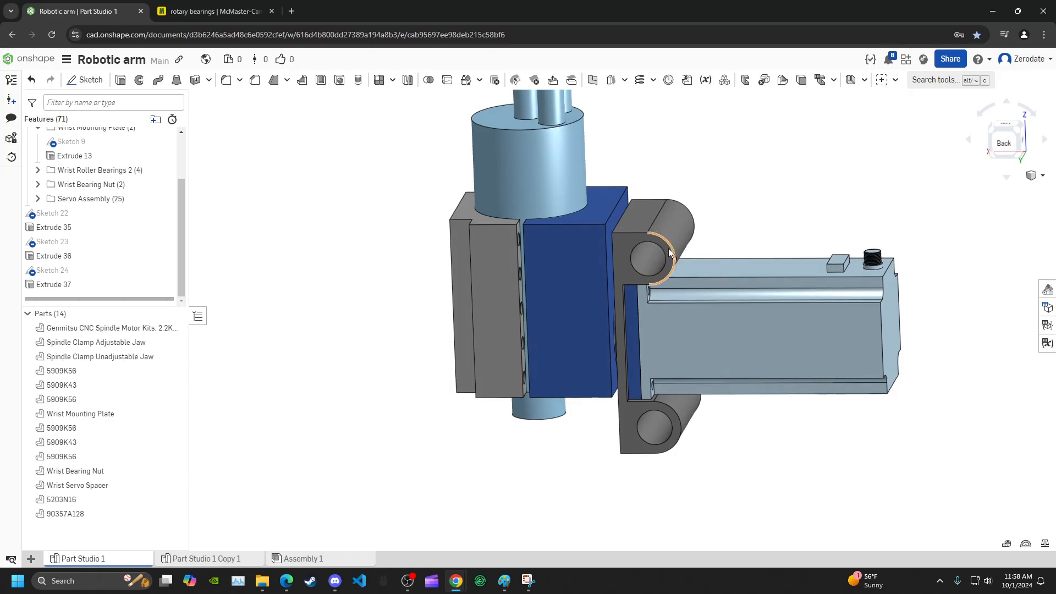
key(shift+2)
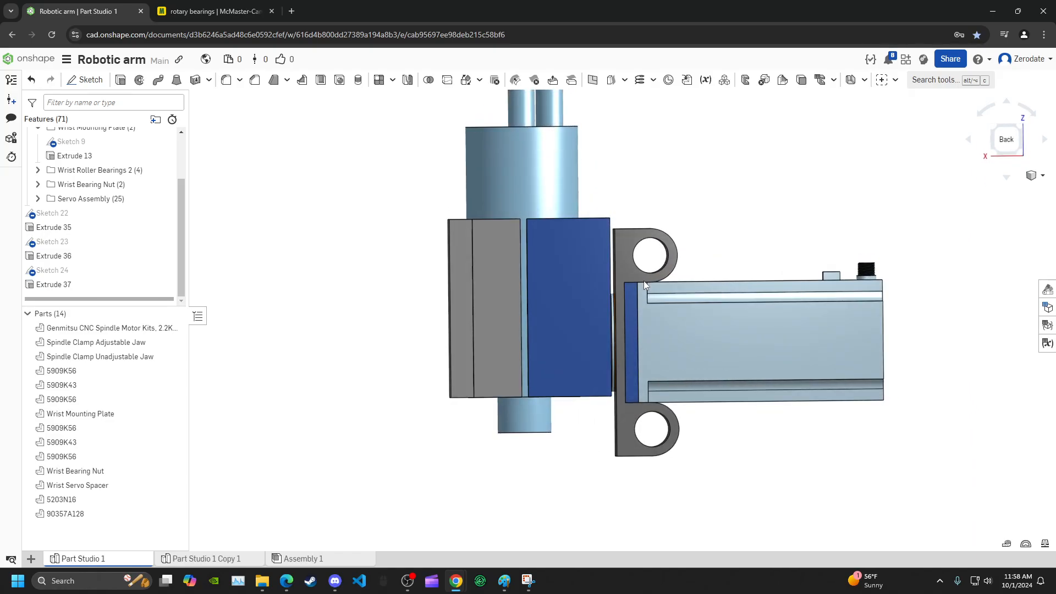
right_drag(645, 280, 628, 229)
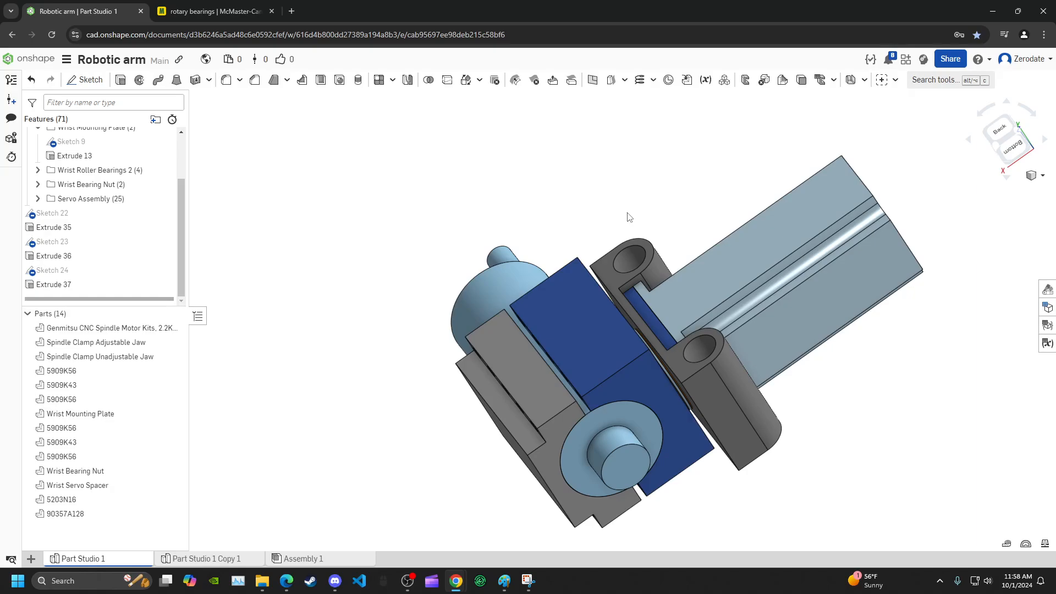
right_drag(629, 216, 671, 298)
click(1004, 140)
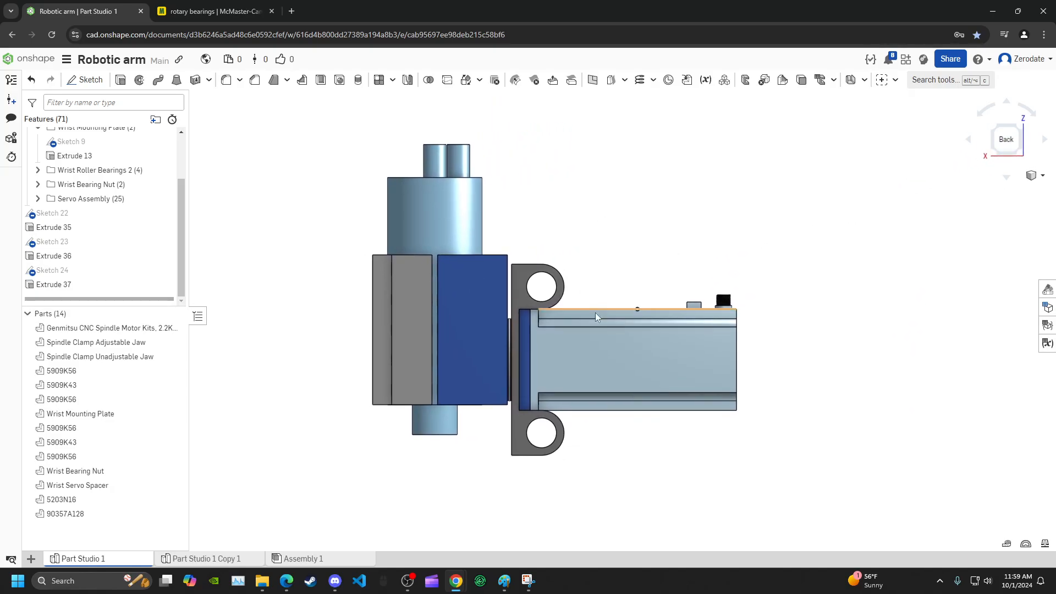
Inspect both hinge barrels and how they sit beside the servo motor from the back, left and front sides.
scroll(545, 382, up, 3)
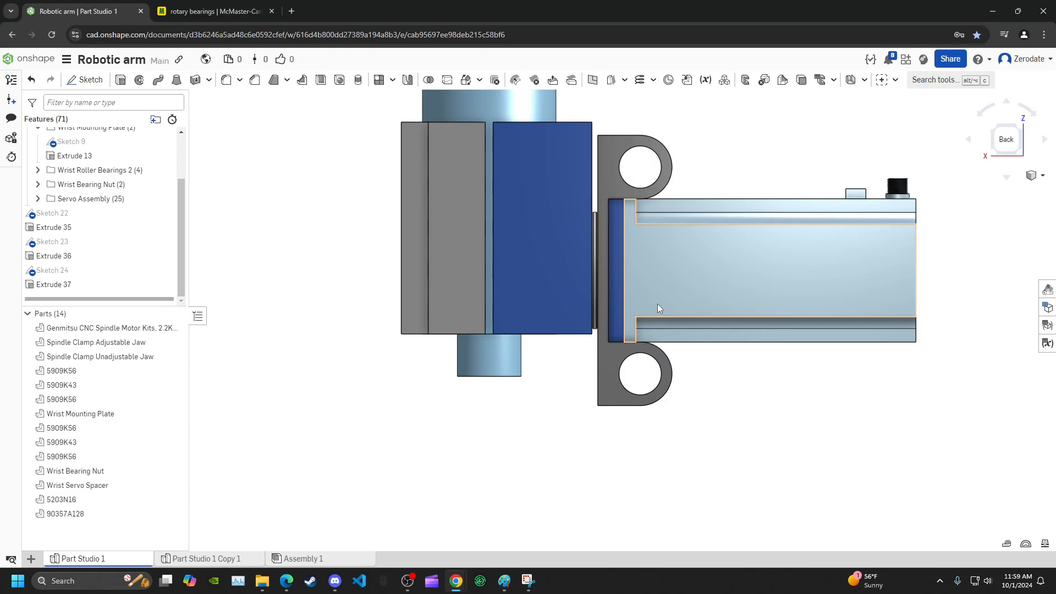
right_drag(657, 303, 727, 301)
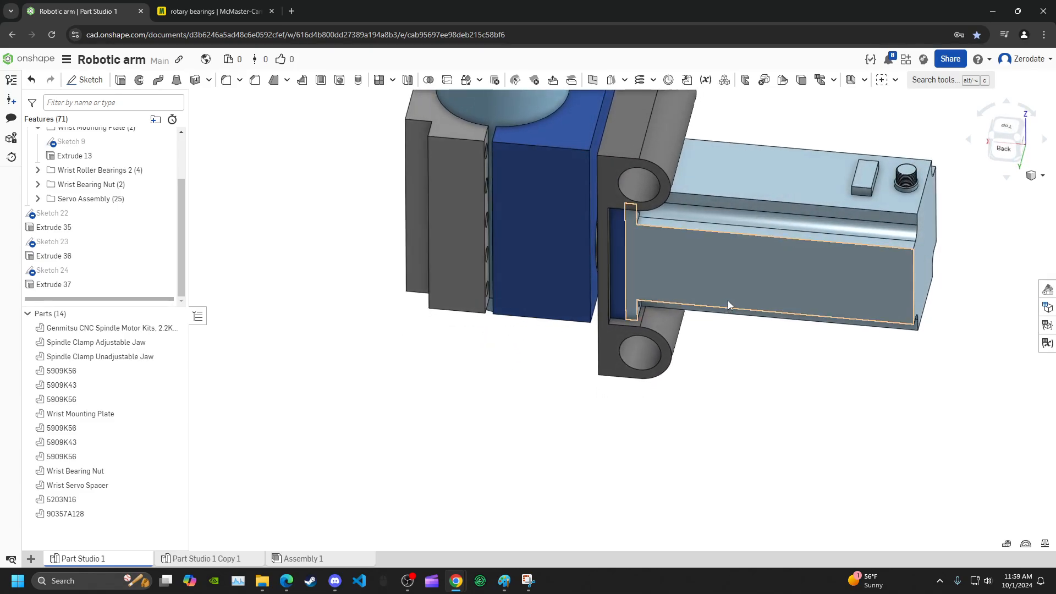
scroll(777, 271, down, 2)
right_drag(781, 267, 811, 226)
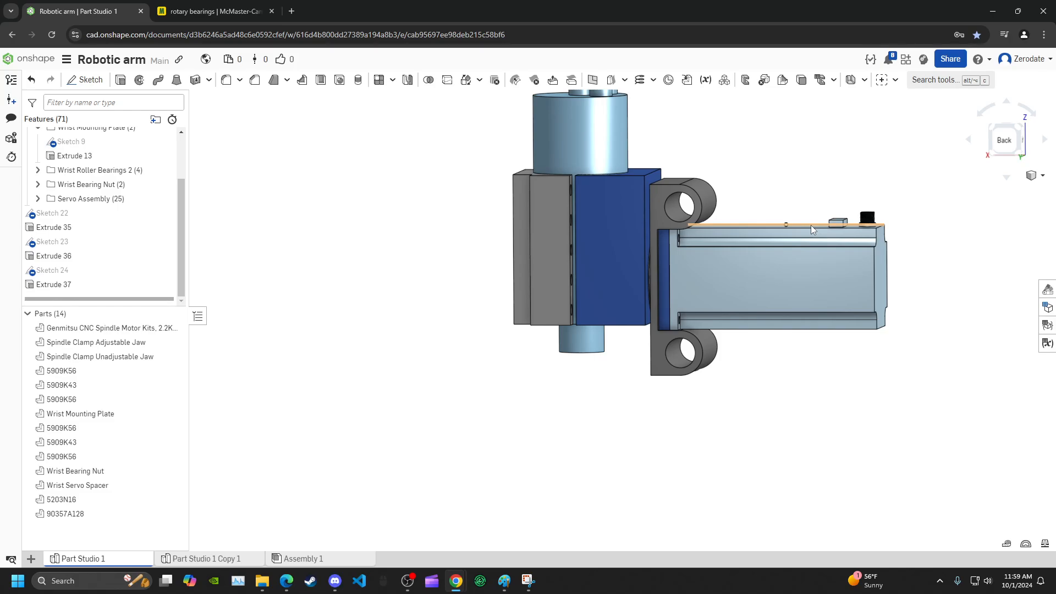
click(992, 153)
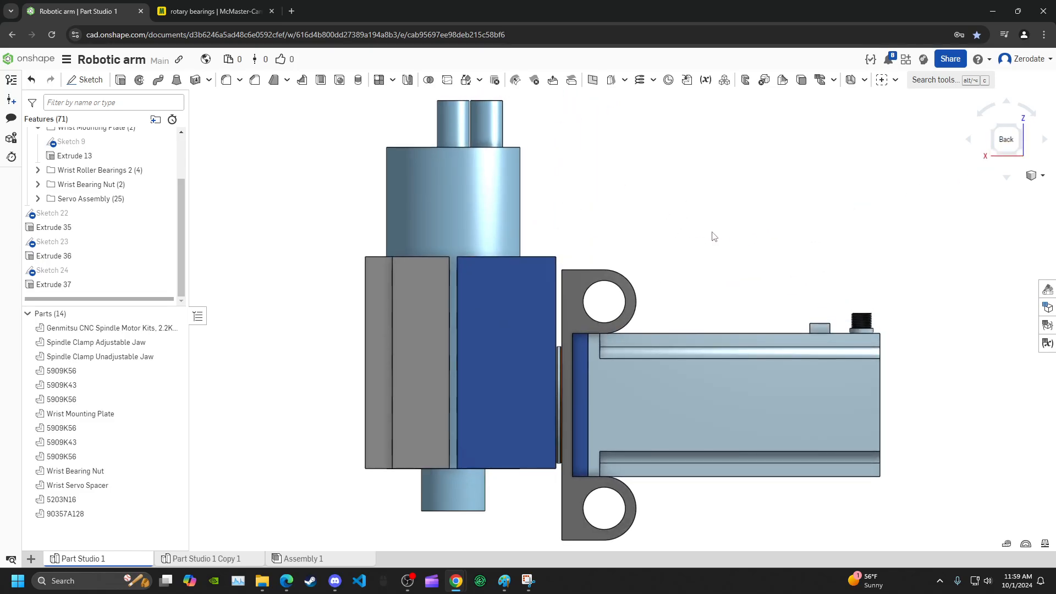
right_drag(715, 235, 615, 236)
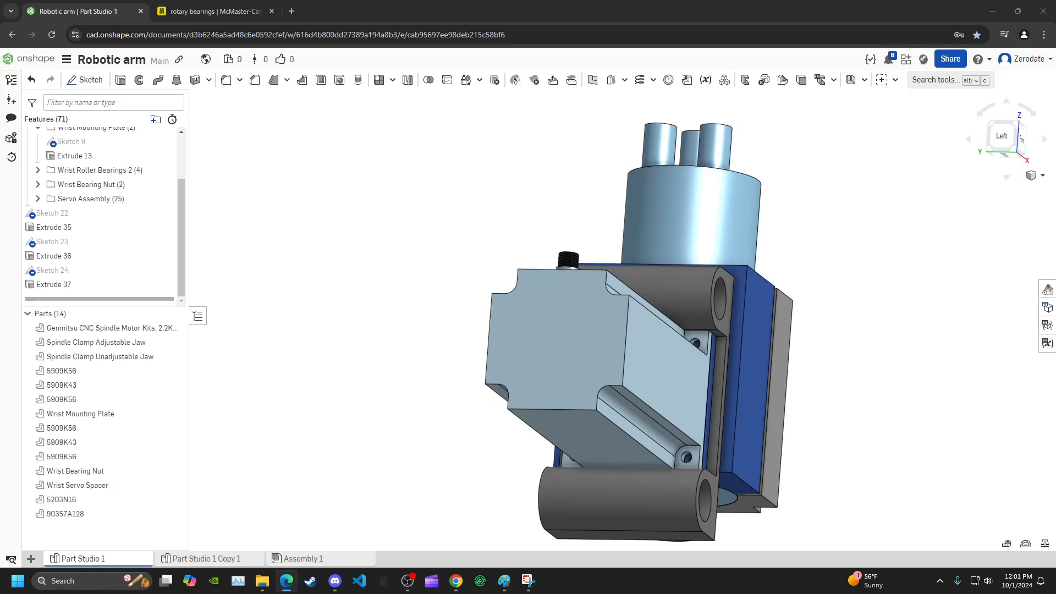
click(1021, 140)
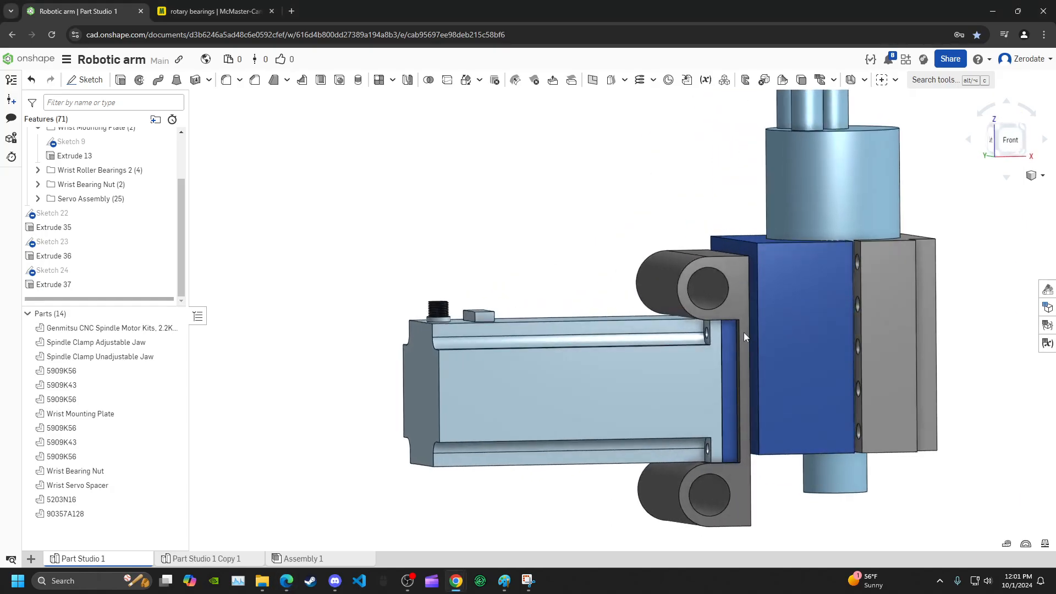
scroll(759, 346, down, 5)
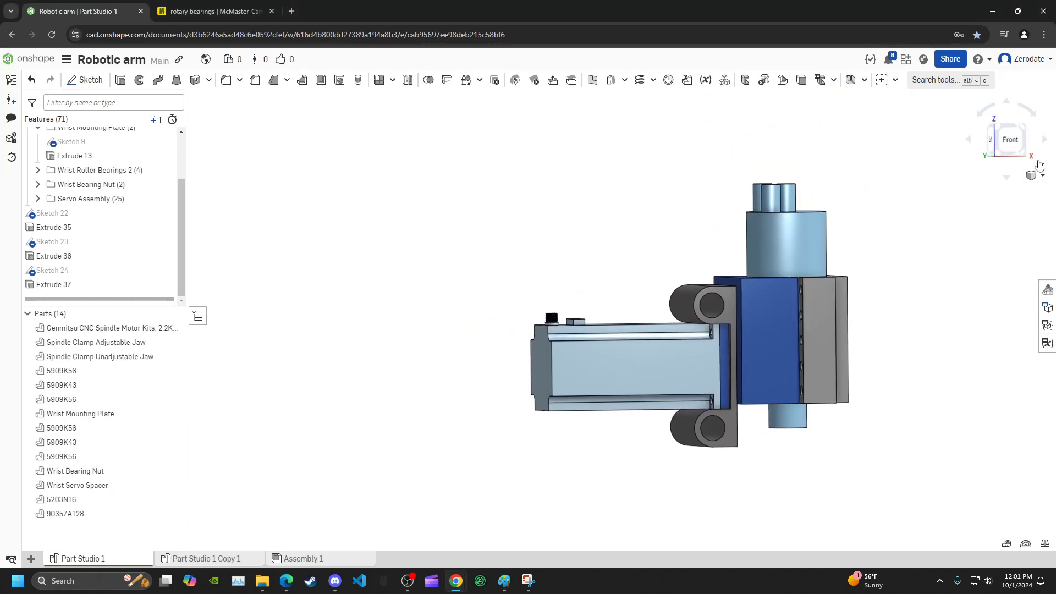
click(1014, 152)
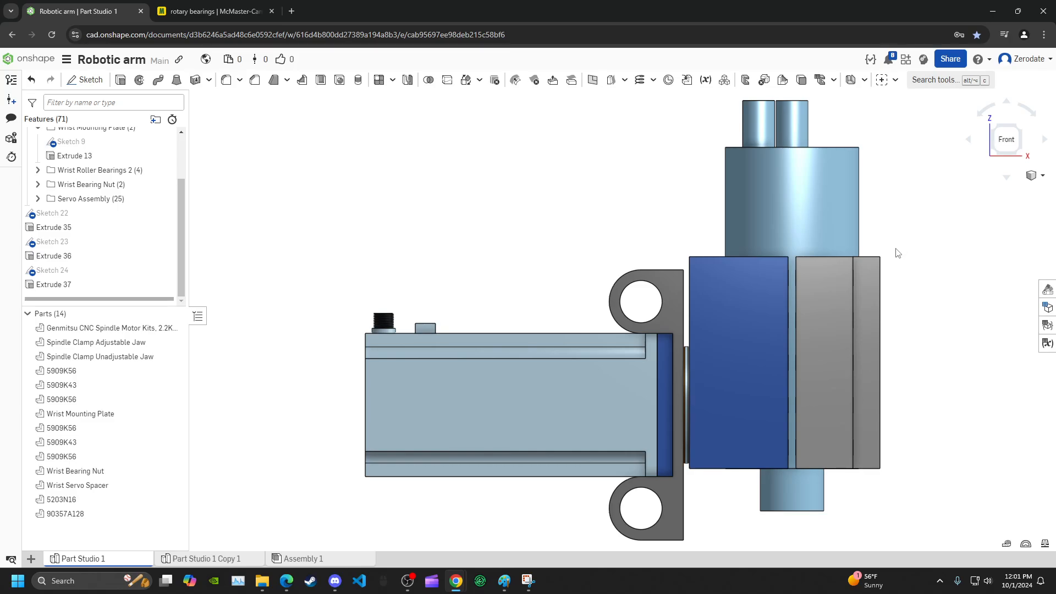
Examine the gaps between the servo, the mounting plate's hinge barrels and the spindle clamp from oblique and close-up angles.
scroll(731, 327, down, 2)
mouse_move(727, 328)
right_down()
mouse_move(804, 331)
mouse_move(740, 338)
mouse_move(751, 340)
mouse_move(748, 329)
right_up()
scroll(743, 365, up, 4)
right_drag(743, 366, 775, 370)
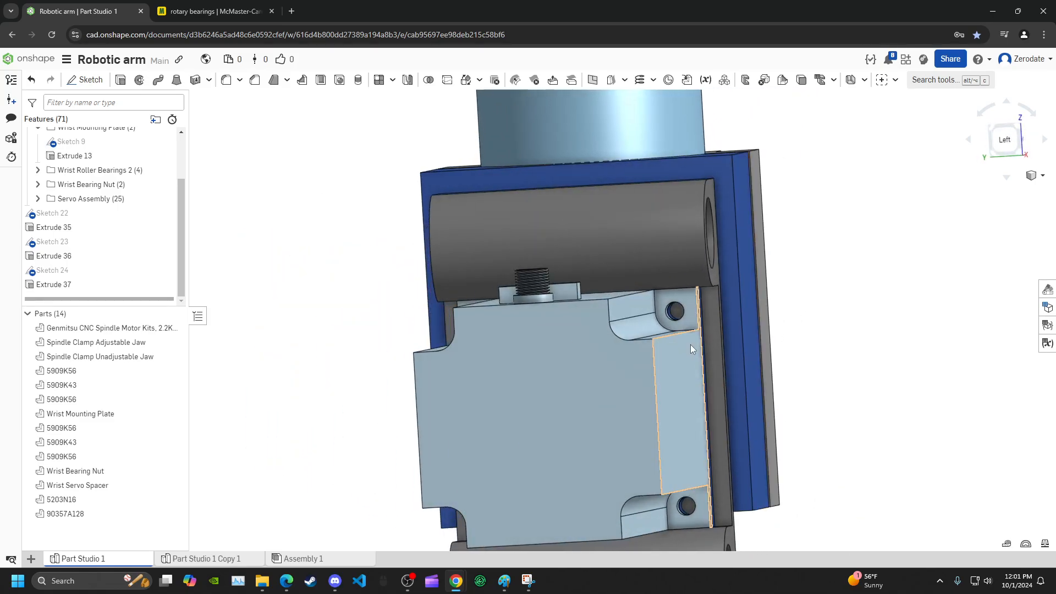
right_drag(721, 328, 632, 252)
scroll(649, 243, down, 3)
scroll(639, 253, down, 2)
scroll(678, 256, down, 1)
middle_drag(677, 256, 639, 327)
scroll(640, 313, up, 1)
right_drag(641, 312, 642, 323)
scroll(647, 323, up, 5)
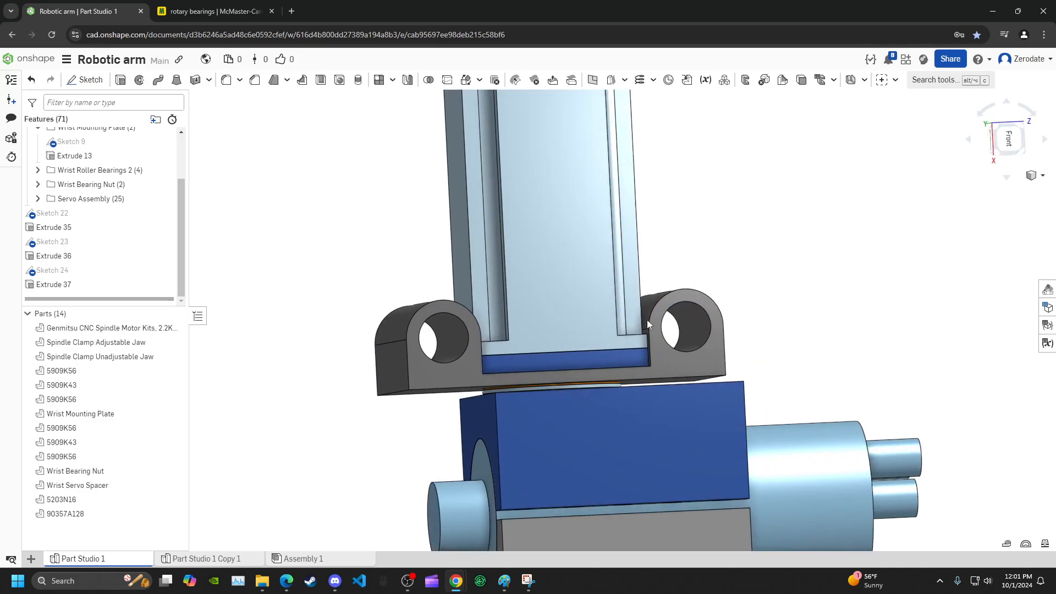
right_drag(685, 250, 815, 292)
middle_drag(816, 291, 762, 300)
scroll(762, 299, down, 3)
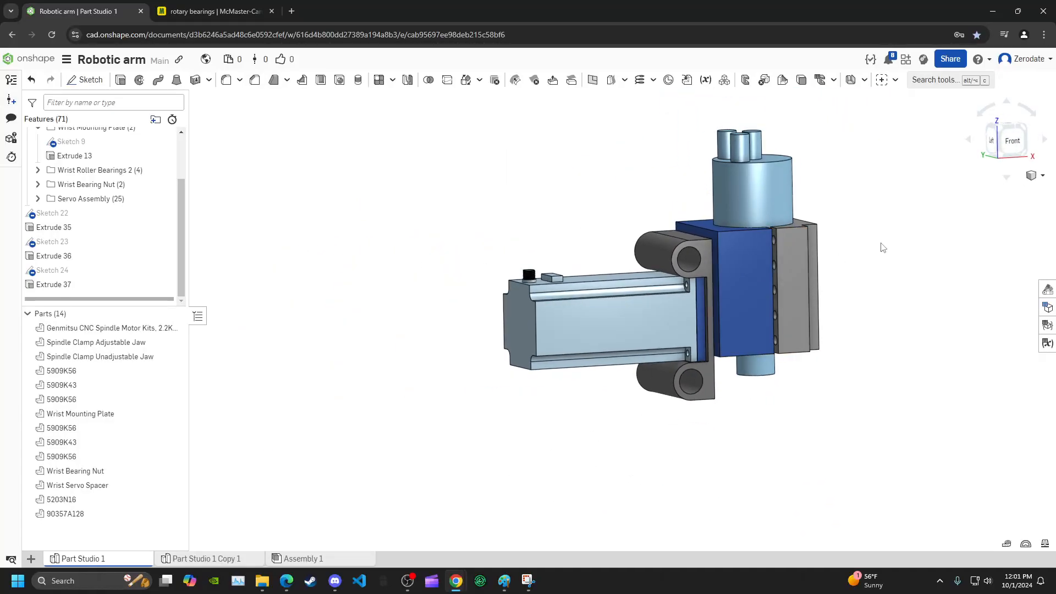
right_drag(881, 246, 908, 198)
click(1022, 132)
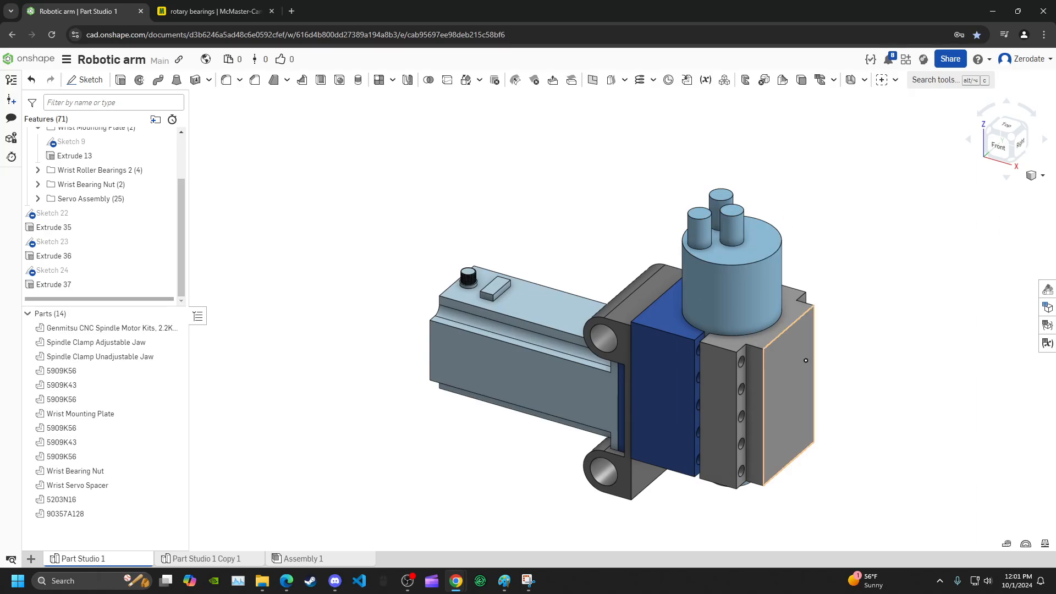
right_drag(539, 459, 581, 427)
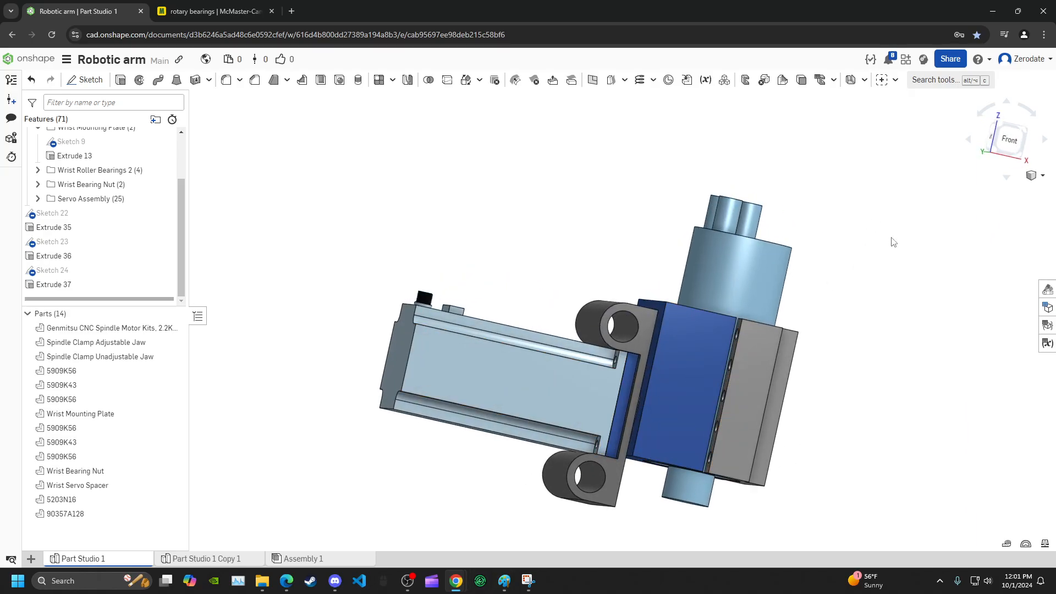
Start a sketch on the front end face of the wrist mounting plate, seen in the front view.
click(1016, 148)
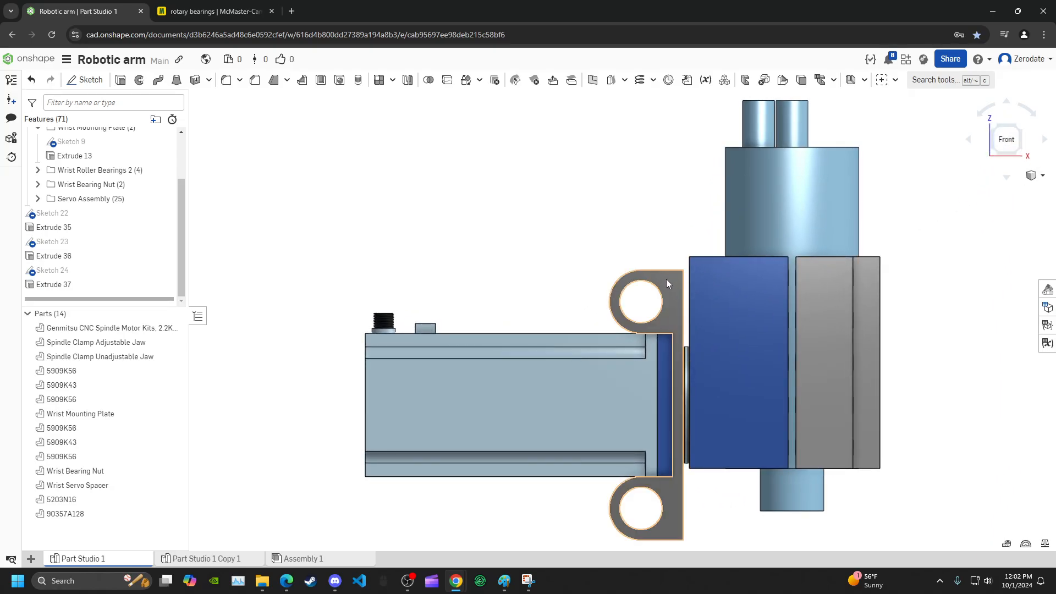
click(669, 323)
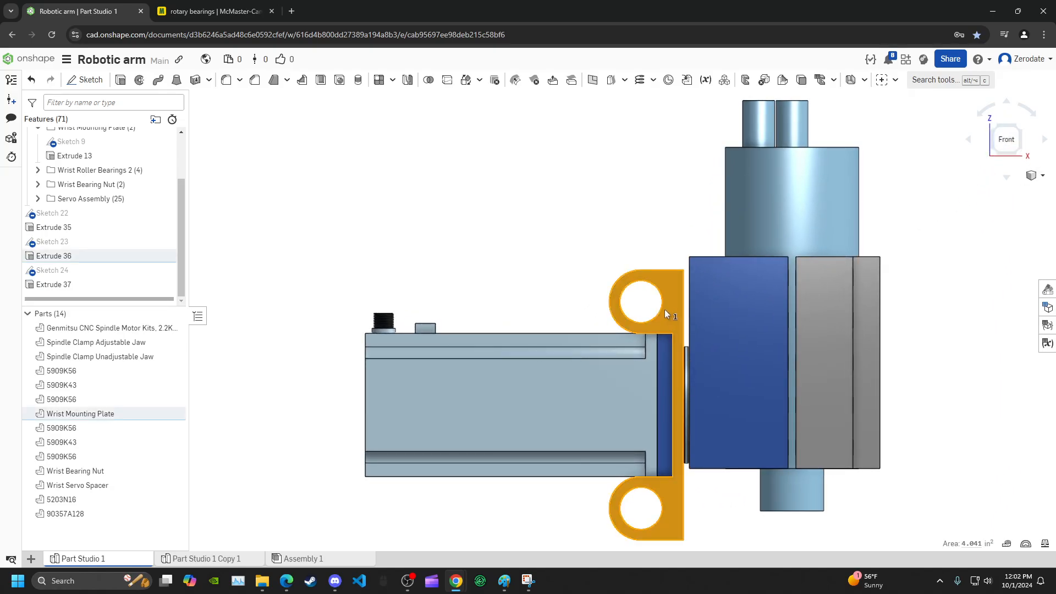
click(92, 83)
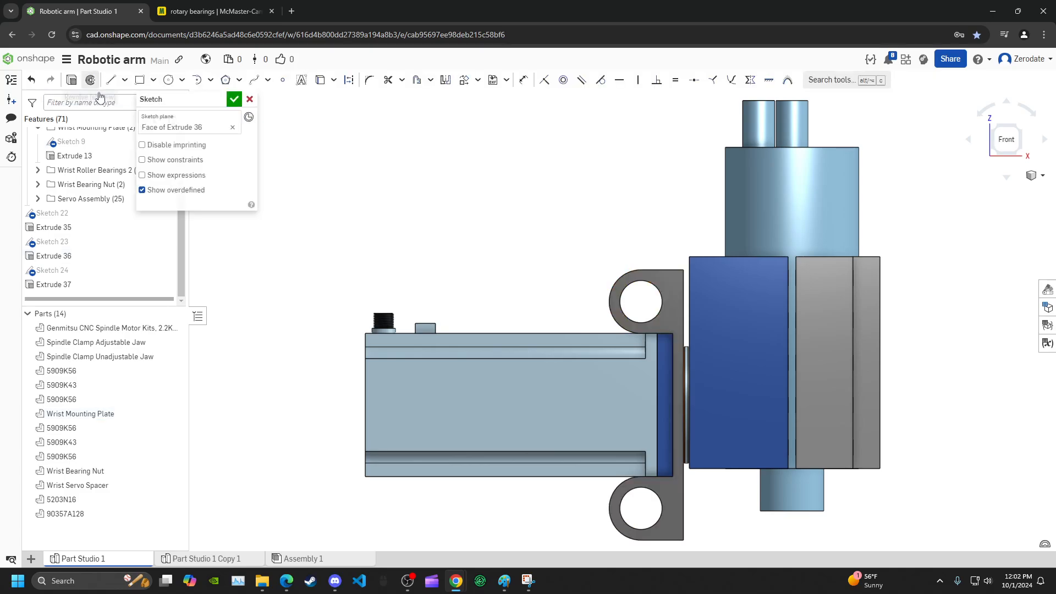
click(640, 301)
scroll(380, 342, down, 3)
scroll(521, 305, down, 1)
middle_drag(319, 340, 524, 298)
click(345, 282)
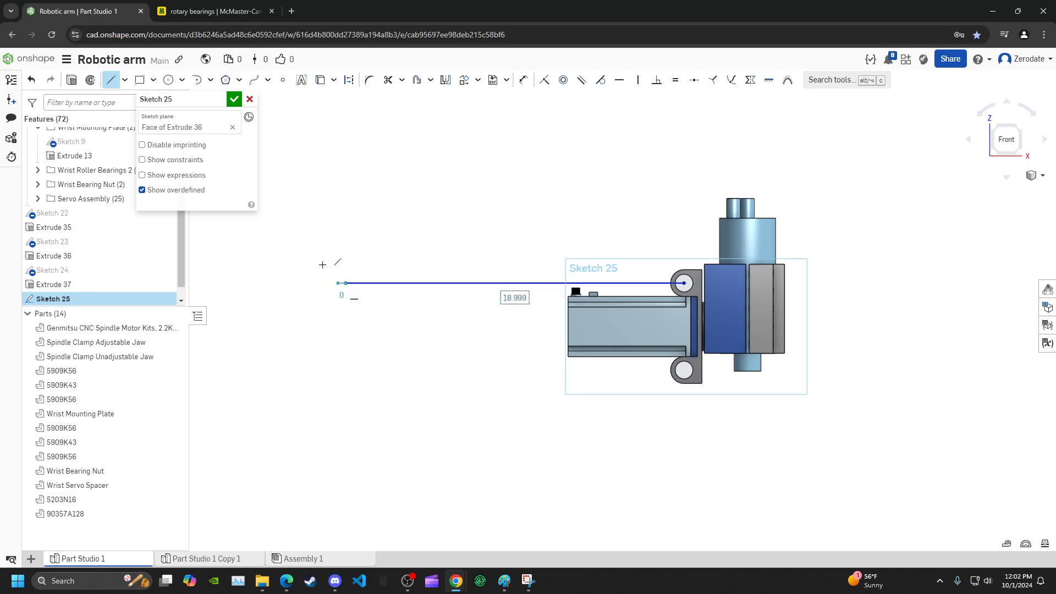
text(18)
key(Return)
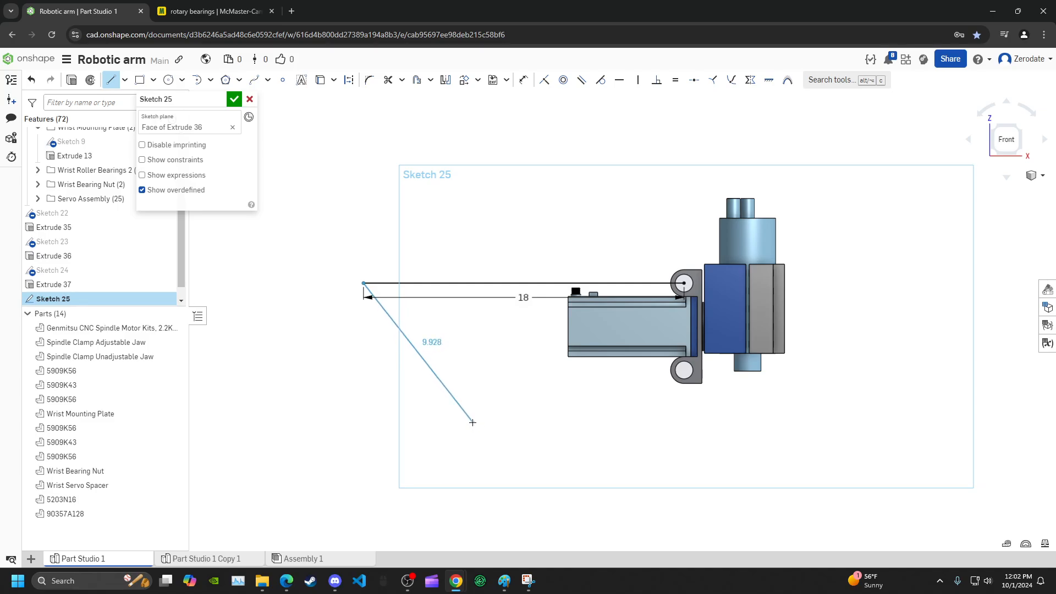
key(Escape)
drag(600, 245, 432, 345)
key(Delete)
Sketch a horizontal line 24 in long from the upper hinge hole's centre, extending past the servo's rear end.
click(110, 80)
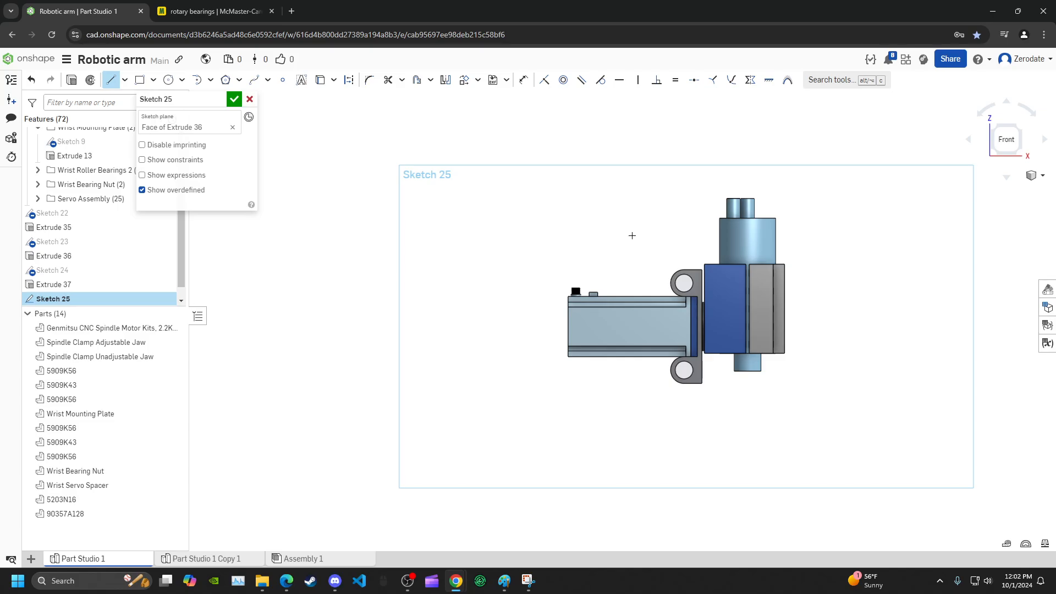
click(684, 283)
click(367, 283)
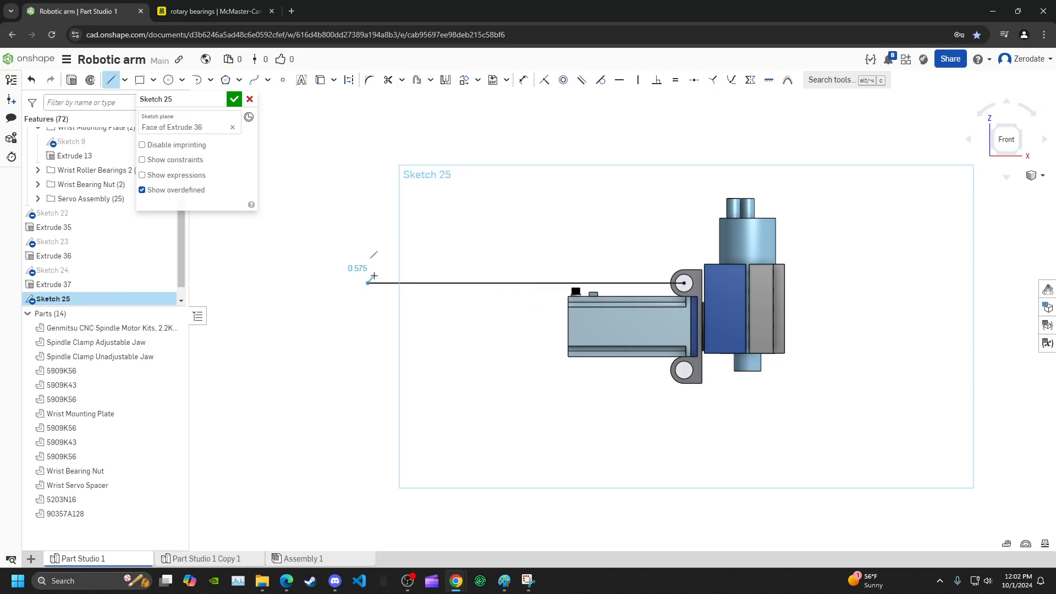
scroll(452, 305, down, 4)
key(Escape)
key(f)
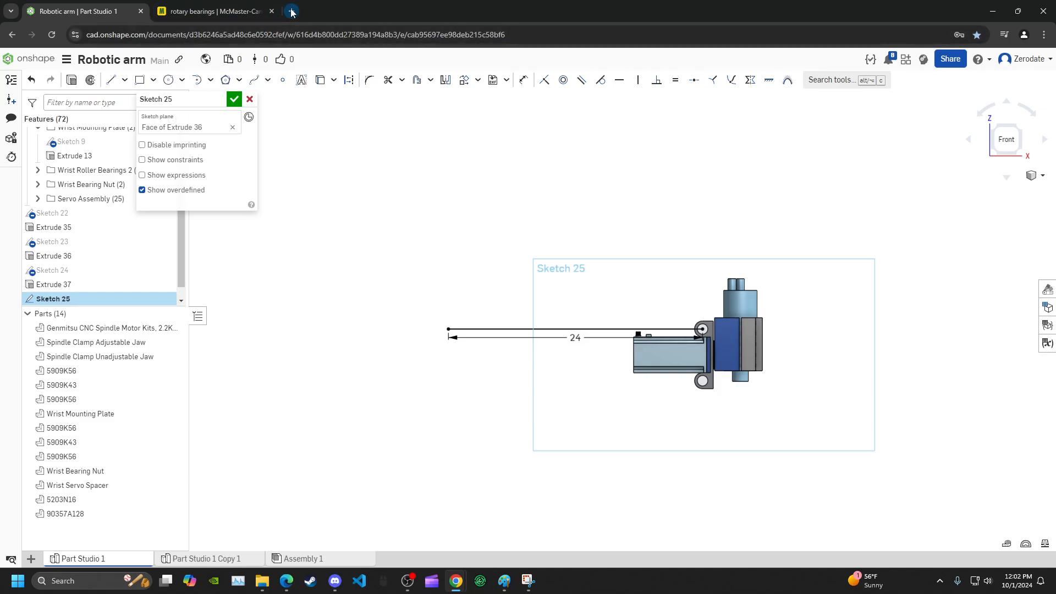
Look up an inches to cm converter on Google, convert 18 inches to centimetres, and return to the Onshape sketch.
click(292, 12)
text(inches to cm)
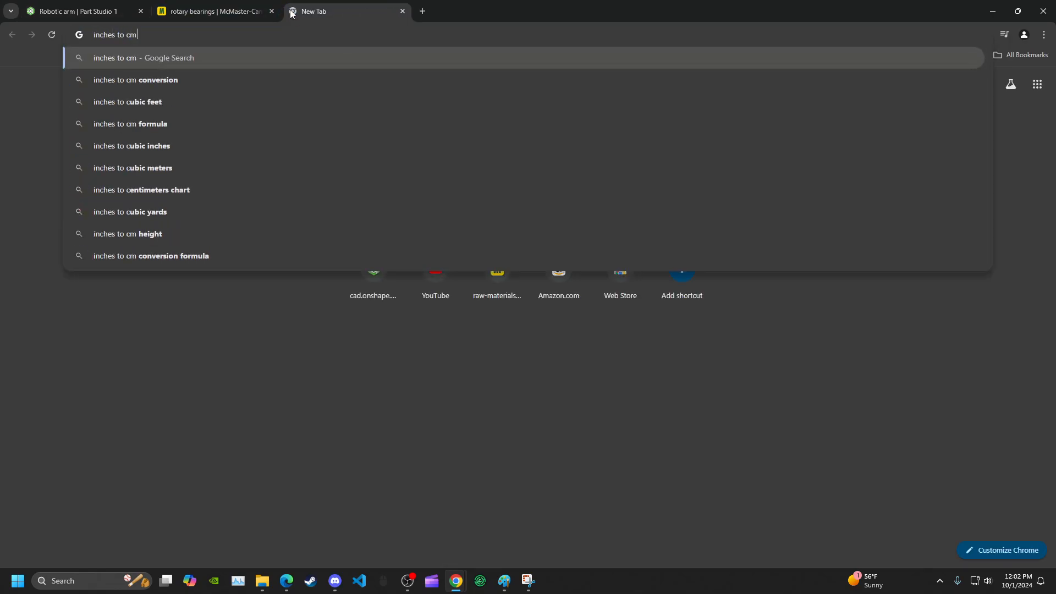
key(Return)
click(226, 196)
text(18)
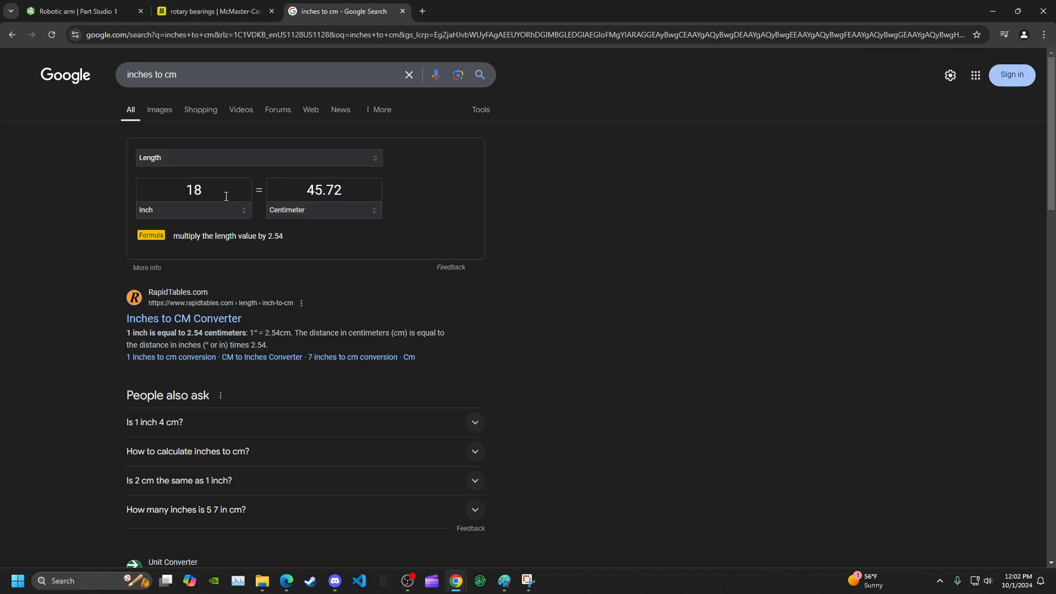
click(87, 12)
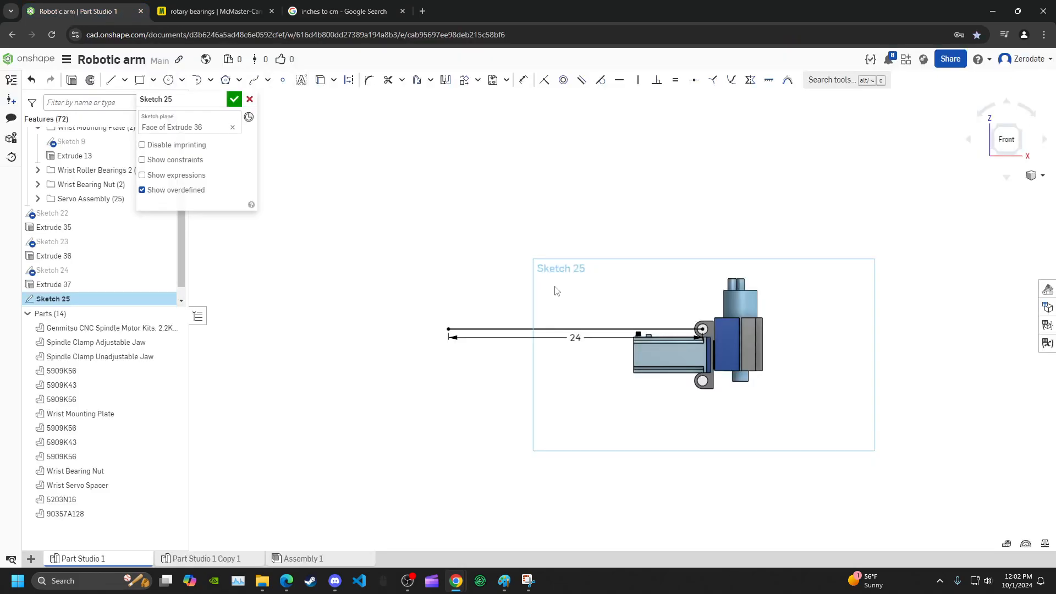
Reposition the horizontal line's length dimension so it sits just above the line.
scroll(594, 306, up, 3)
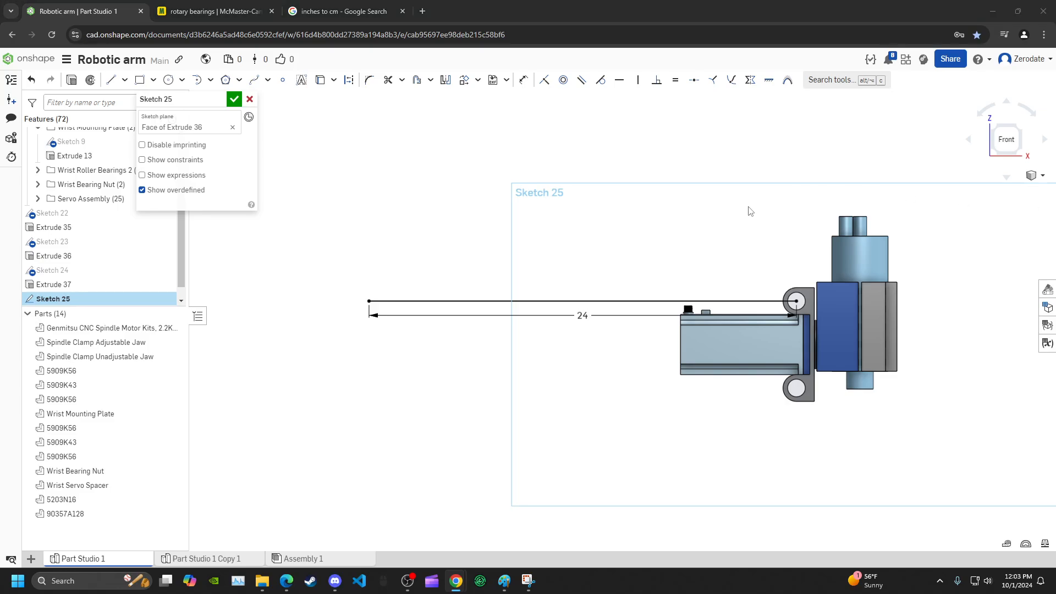
drag(582, 315, 628, 256)
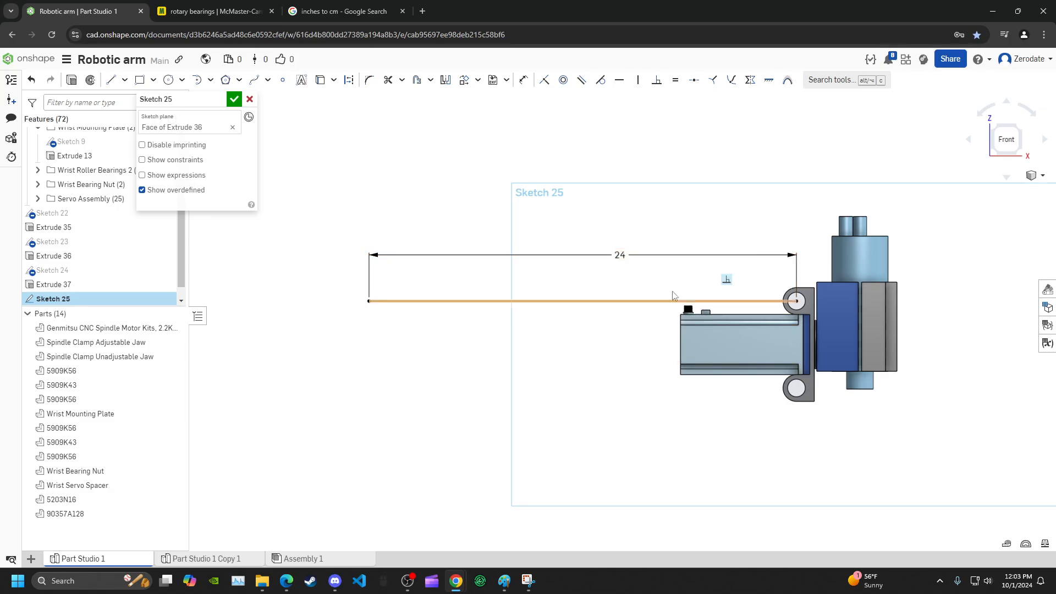
drag(619, 255, 595, 272)
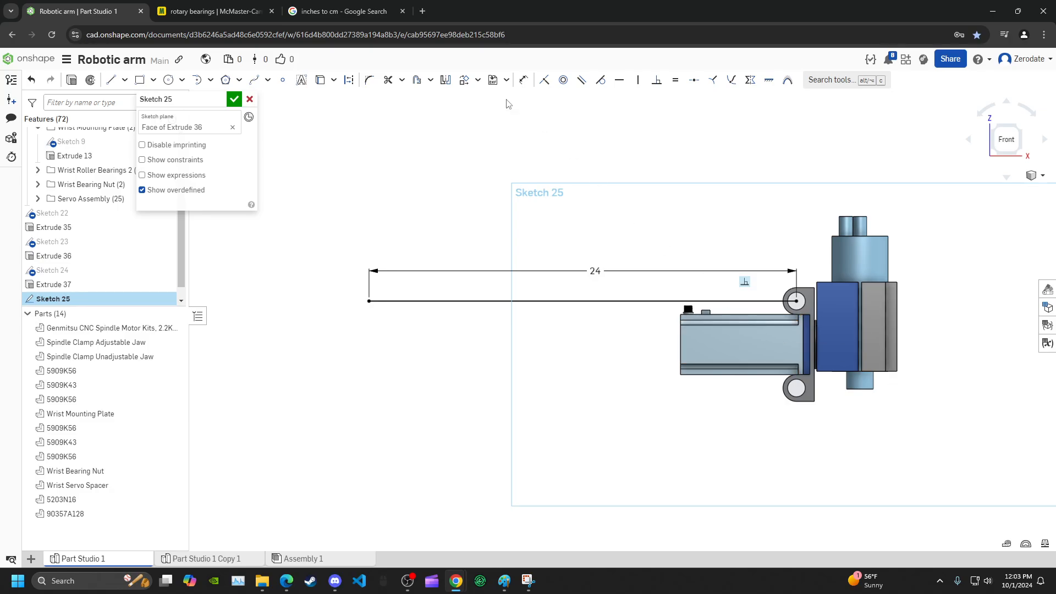
Convert 1 inch to centimetres in the Google converter, then return to the Onshape sketch.
click(347, 12)
drag(208, 195, 117, 189)
text(1)
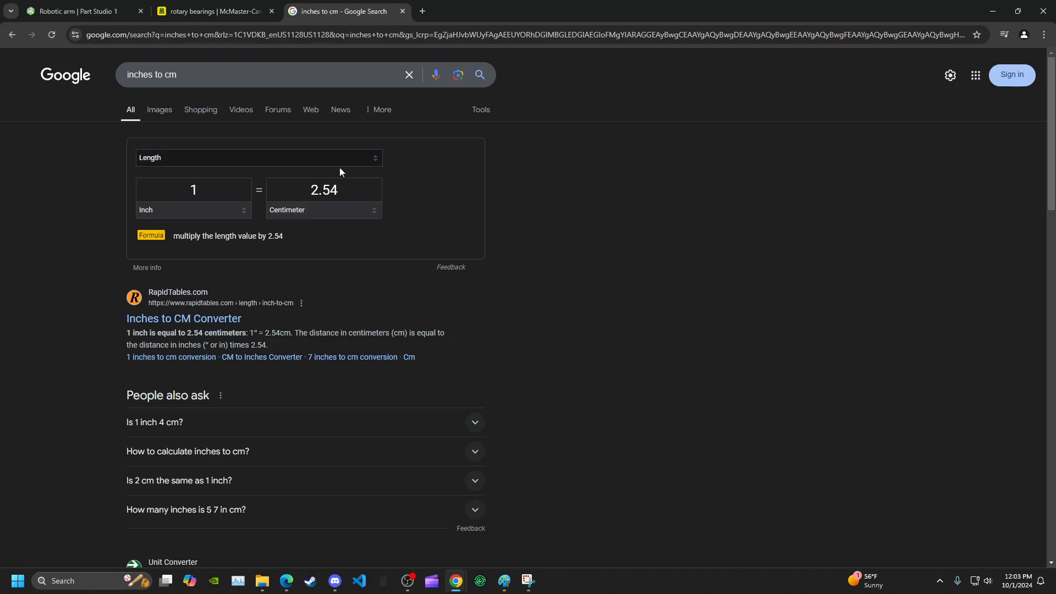
drag(310, 190, 345, 196)
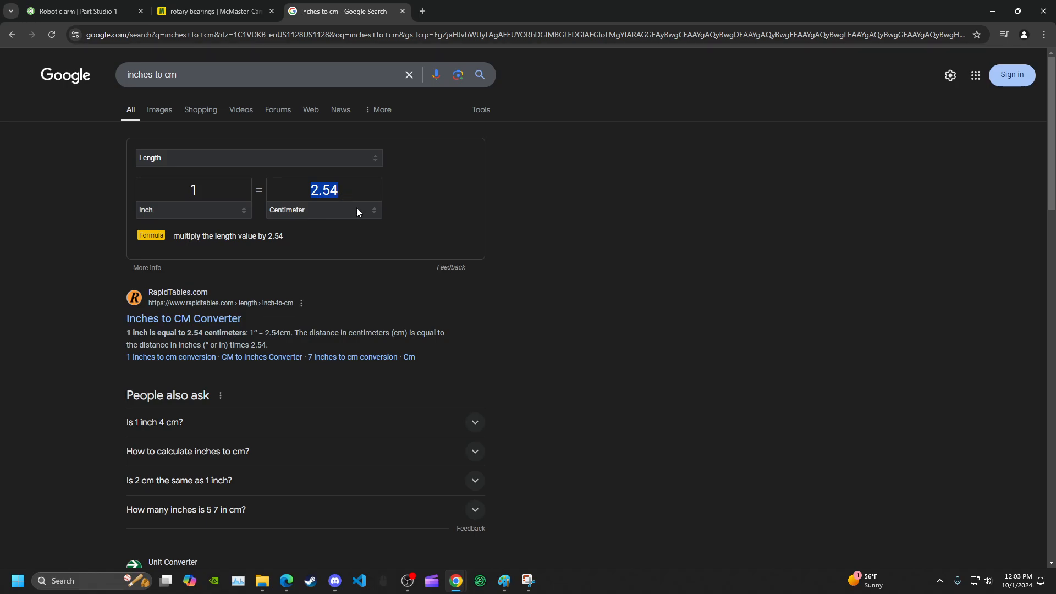
click(66, 10)
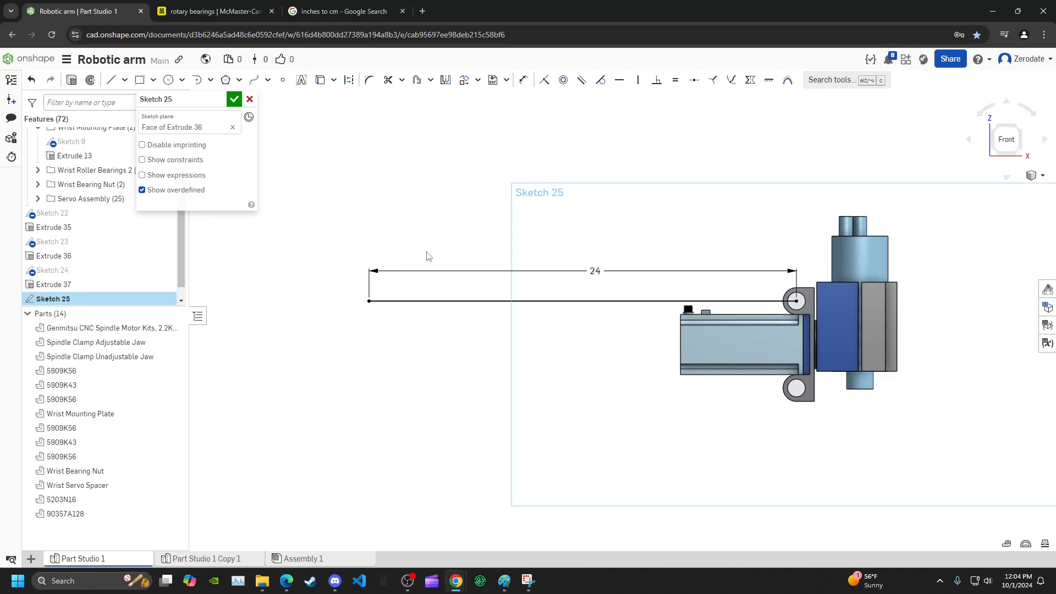
click(220, 11)
click(106, 9)
Draw a circle of diameter 1 in centred on each end of the horizontal line.
middle_drag(588, 345, 570, 346)
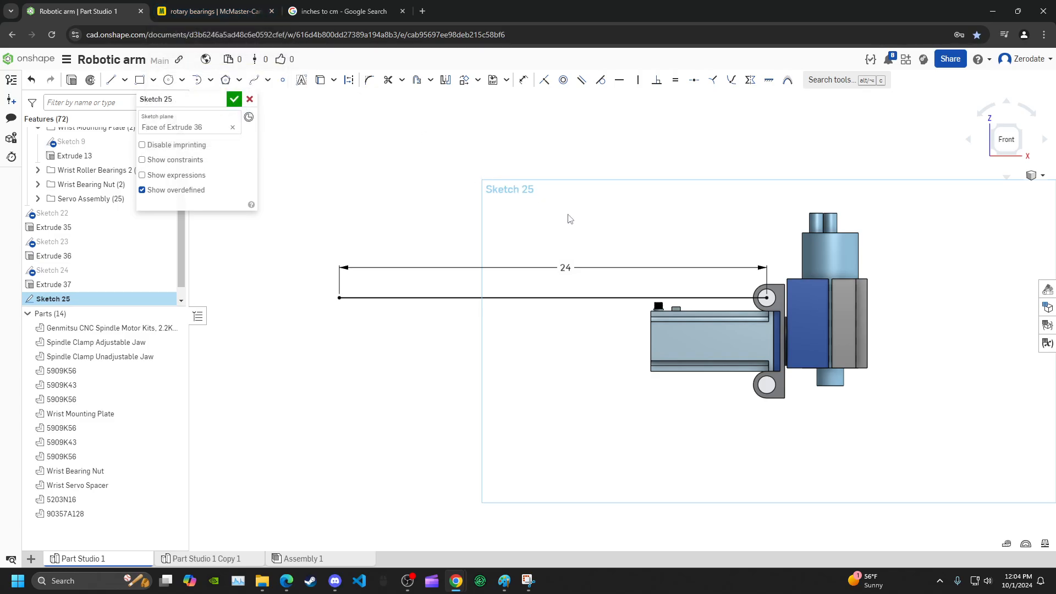
click(168, 80)
click(339, 297)
text(1)
key(Return)
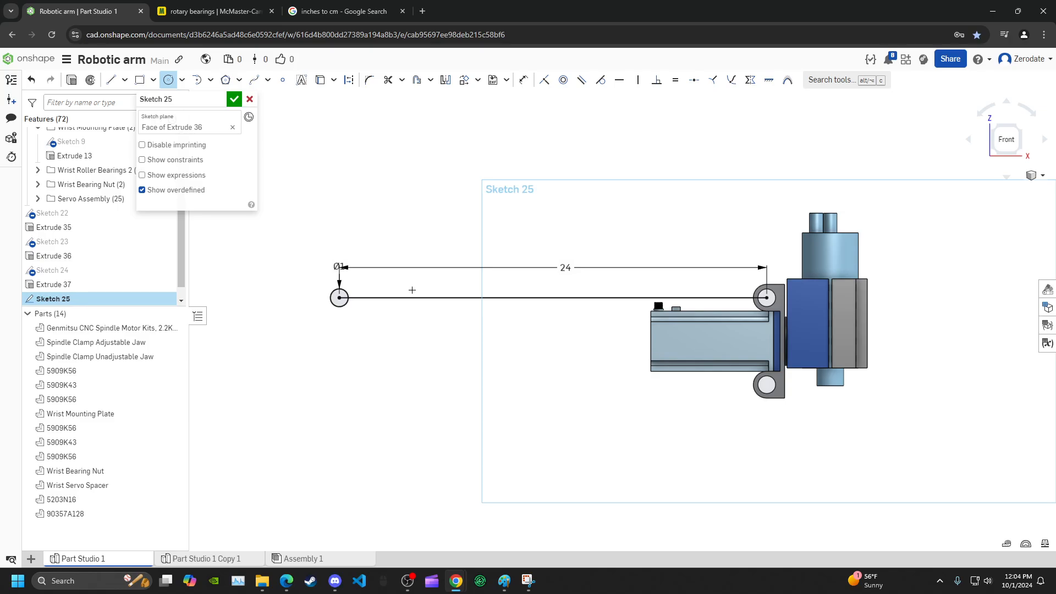
click(766, 297)
text(1)
key(Return)
key(Escape)
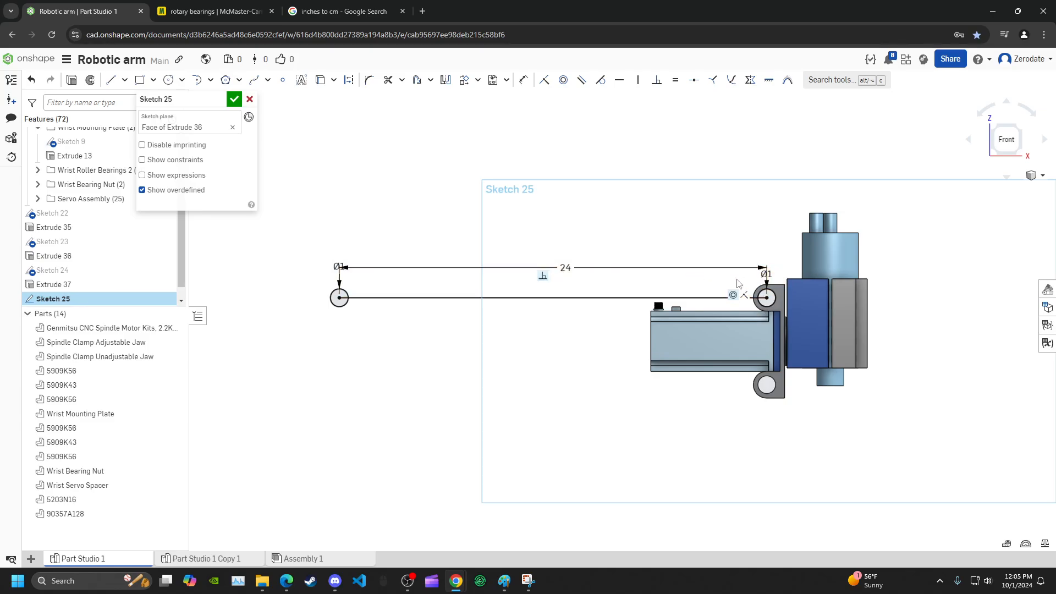
Delete the line's length dimension and both circles' diameter dimensions.
click(766, 276)
key(Delete)
click(565, 268)
key(Delete)
click(336, 269)
key(Delete)
Copy the horizontal line with its two end circles and place the copy on the mounting plate's lower hinge hole.
drag(781, 253, 316, 326)
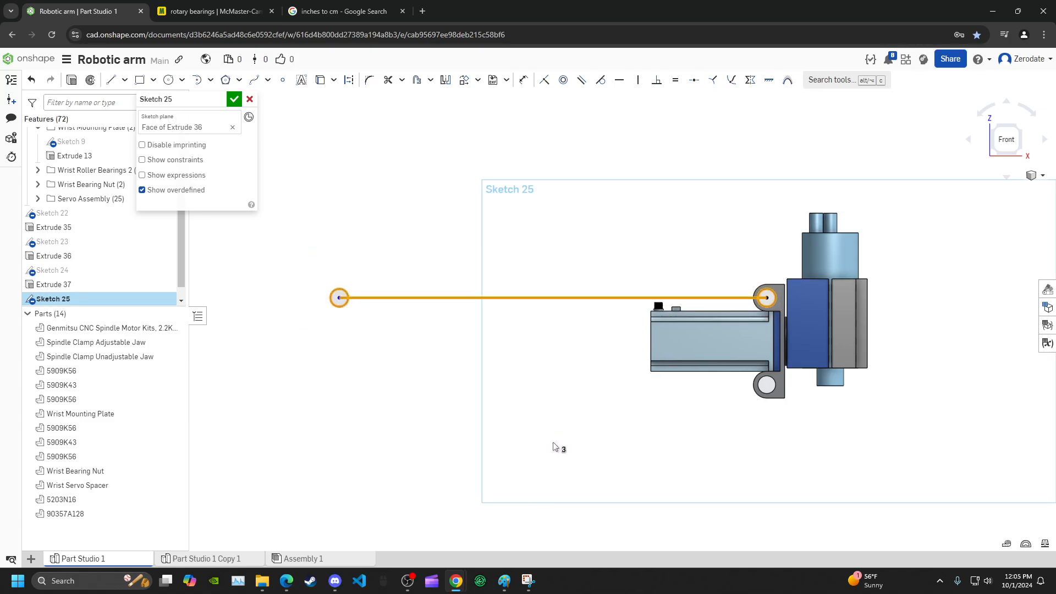
key(ctrl+c)
key(ctrl+v)
drag(339, 443, 784, 368)
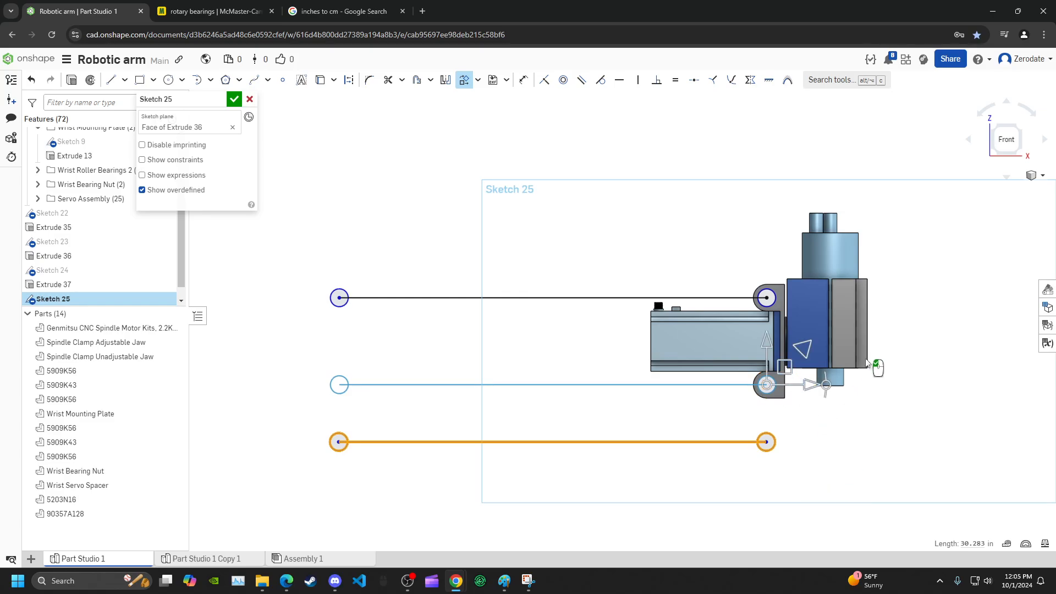
click(957, 346)
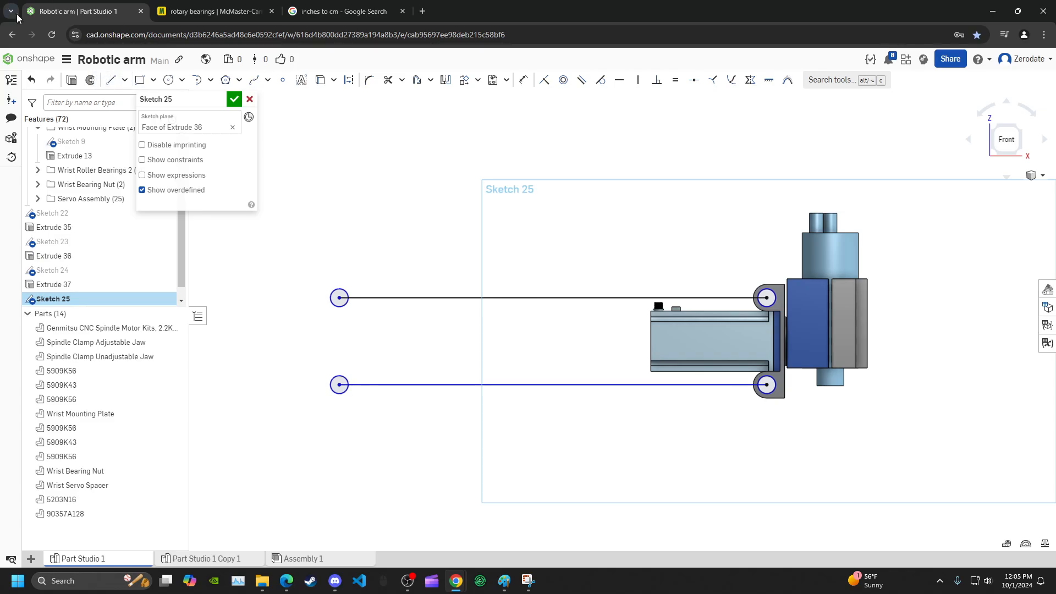
Draw a 2 in diameter circle concentric with the small circle at the lower hinge hole.
click(169, 80)
scroll(728, 342, up, 4)
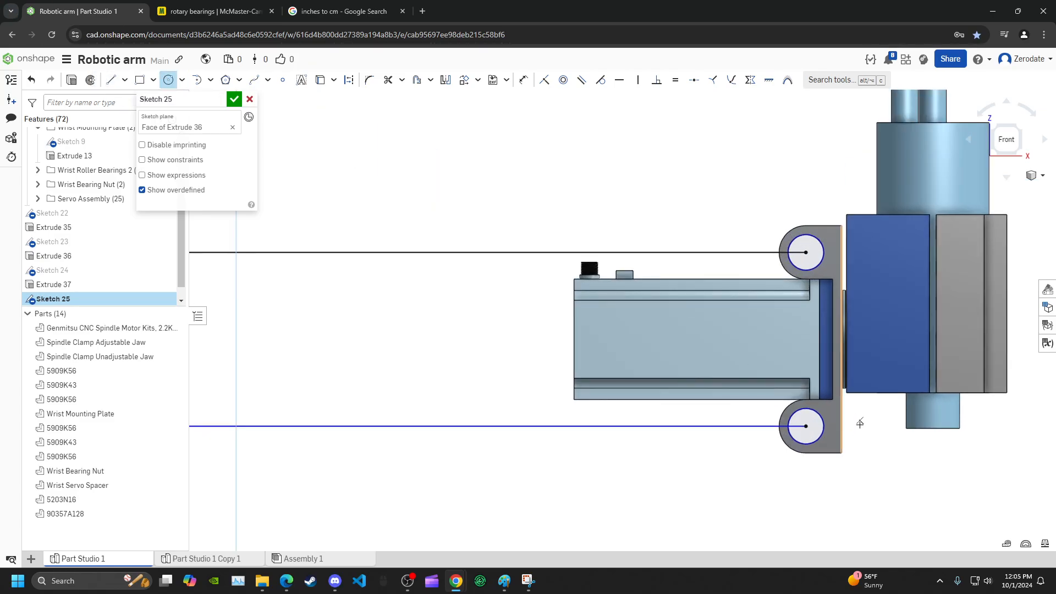
click(801, 392)
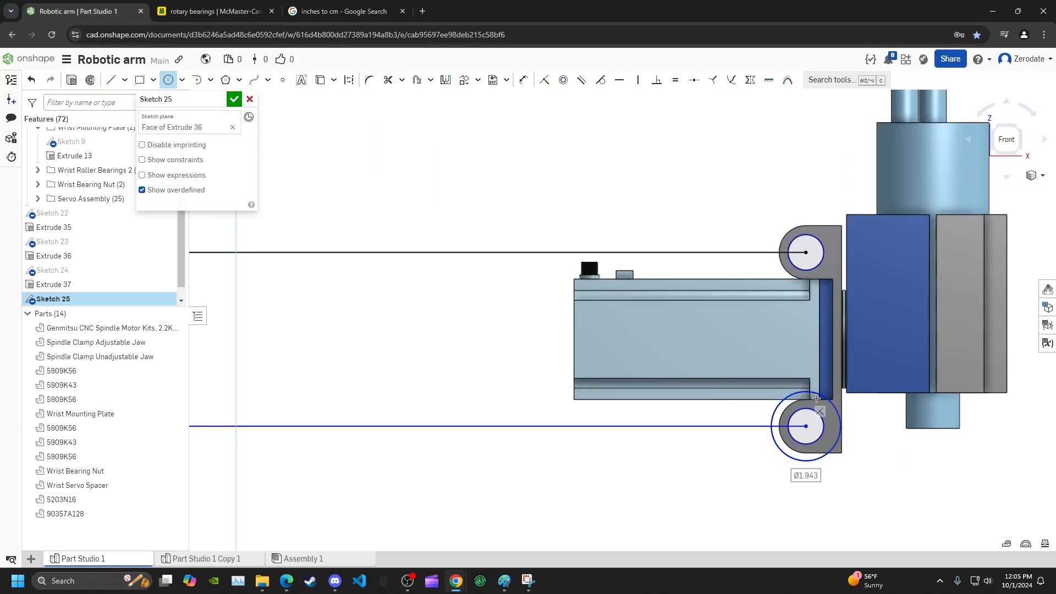
text(2)
key(Return)
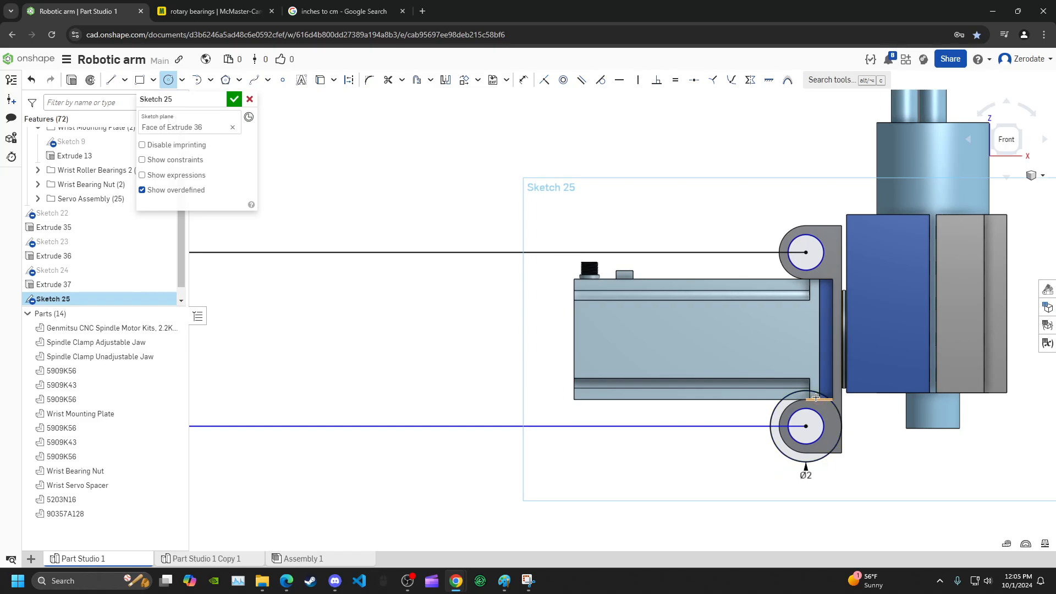
Examine the two sketched links and the outer hinge circle against the wrist assembly, ending in the front view.
scroll(813, 404, down, 3)
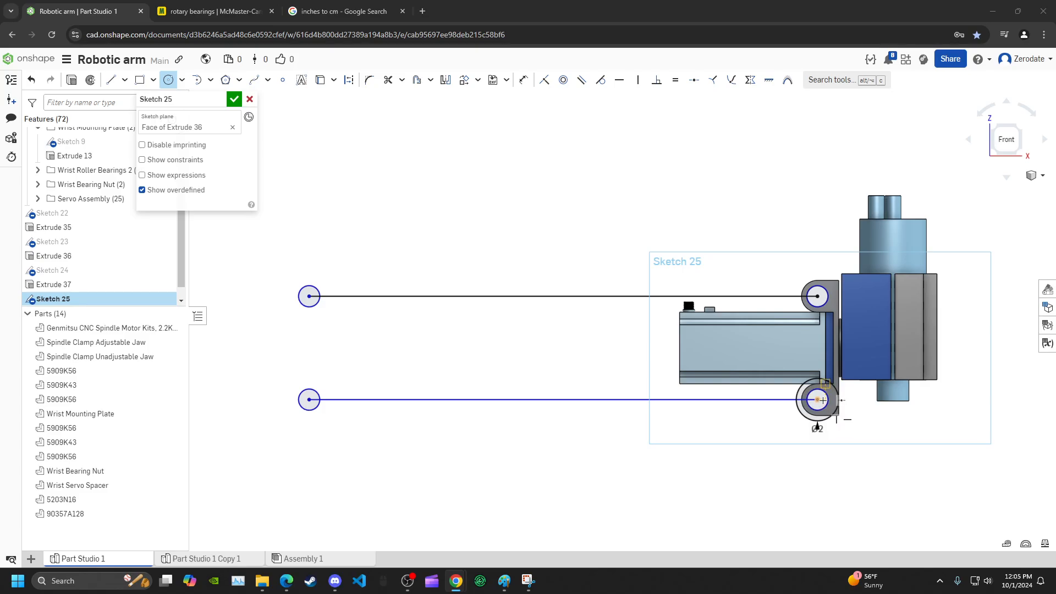
scroll(825, 424, up, 3)
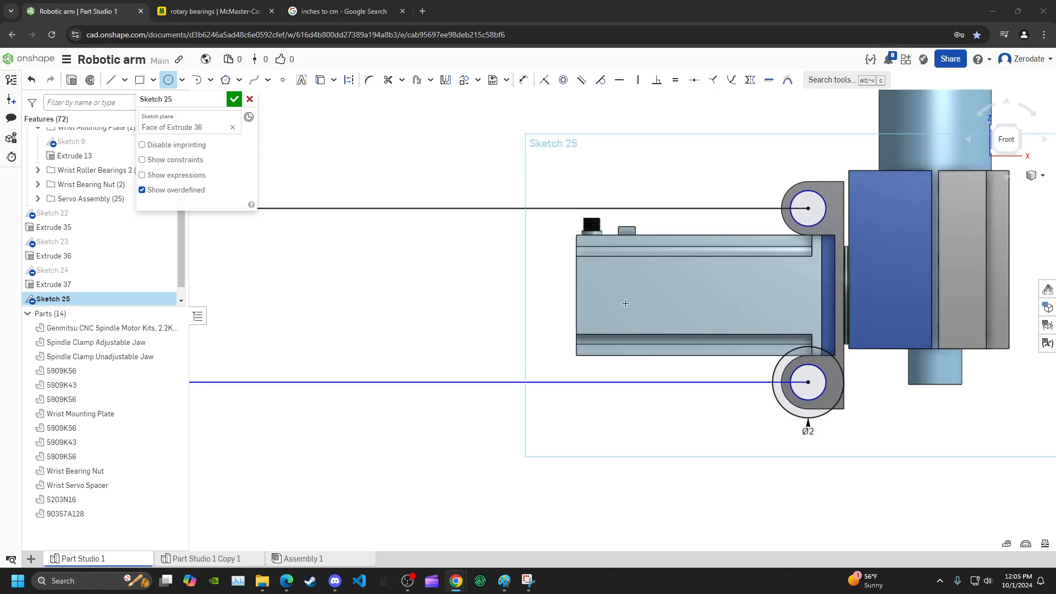
scroll(715, 448, down, 4)
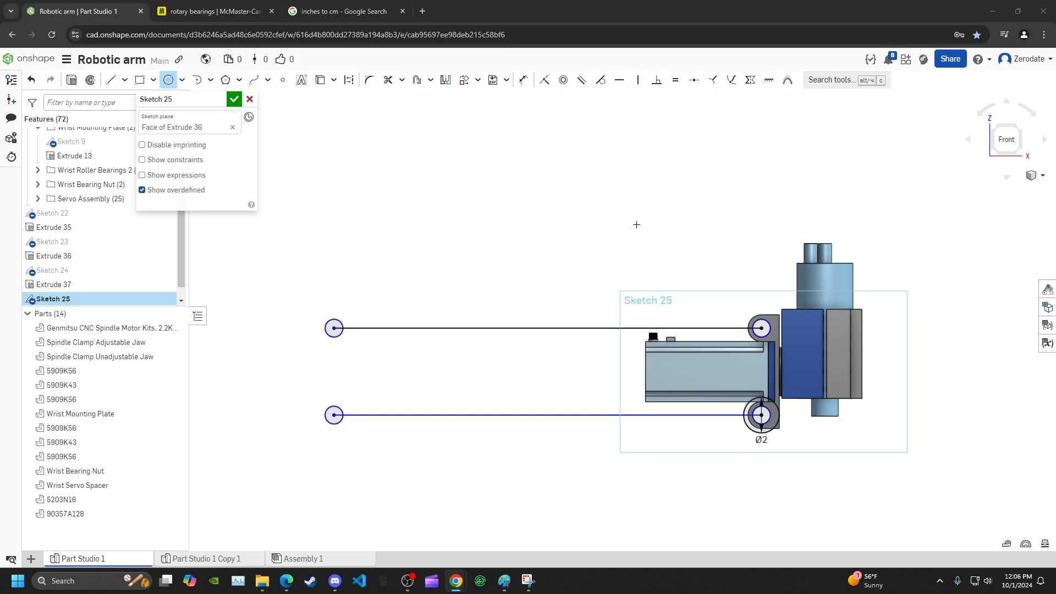
right_drag(631, 369, 664, 262)
right_drag(902, 344, 879, 305)
click(1005, 140)
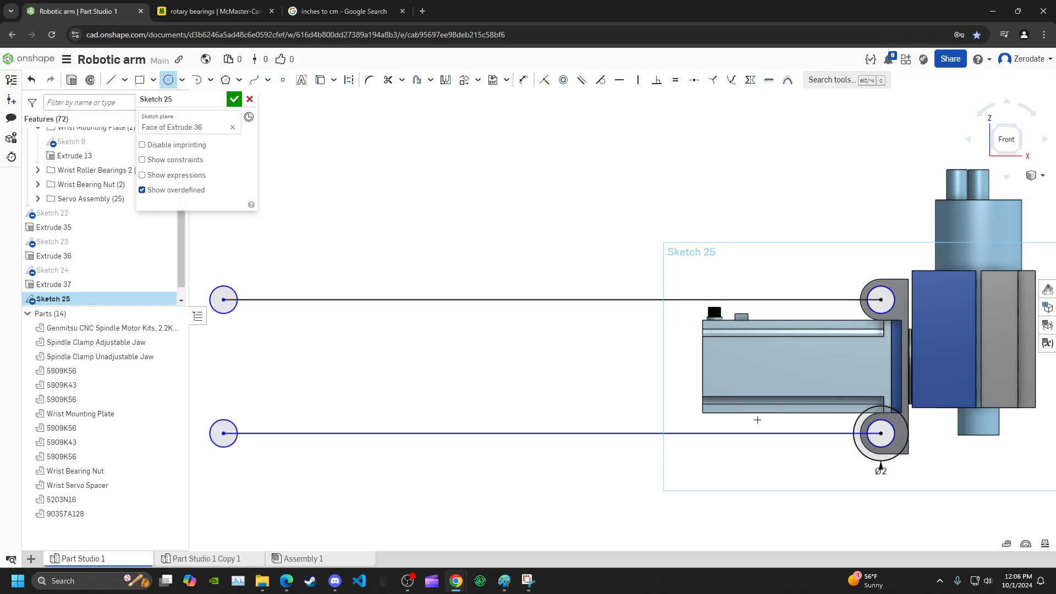
scroll(874, 462, up, 3)
scroll(829, 443, down, 4)
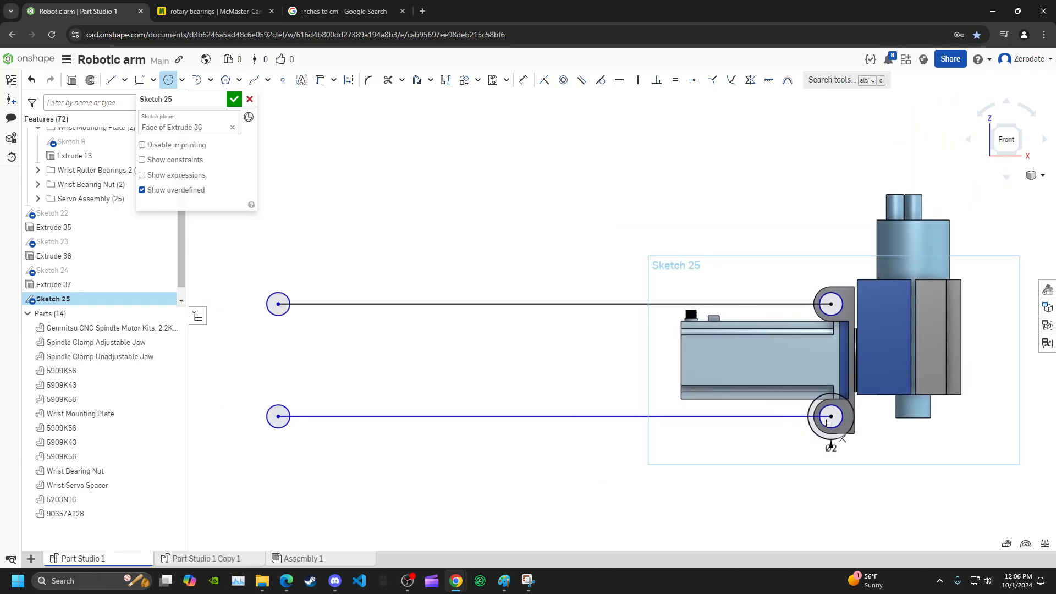
Switch to Assembly 1 and insert all parts of Part Studio 1.
click(326, 563)
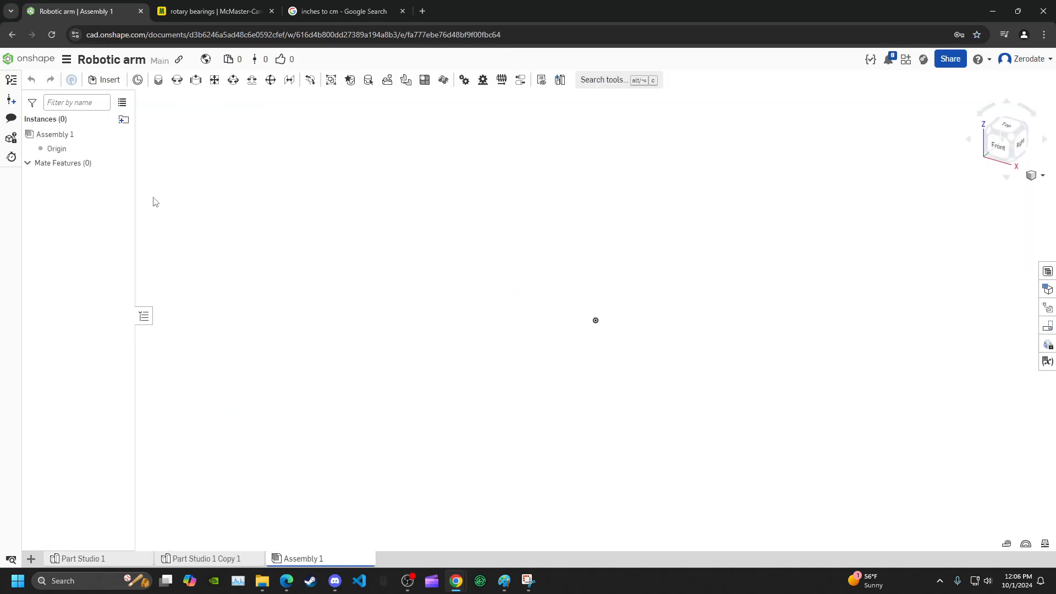
click(104, 80)
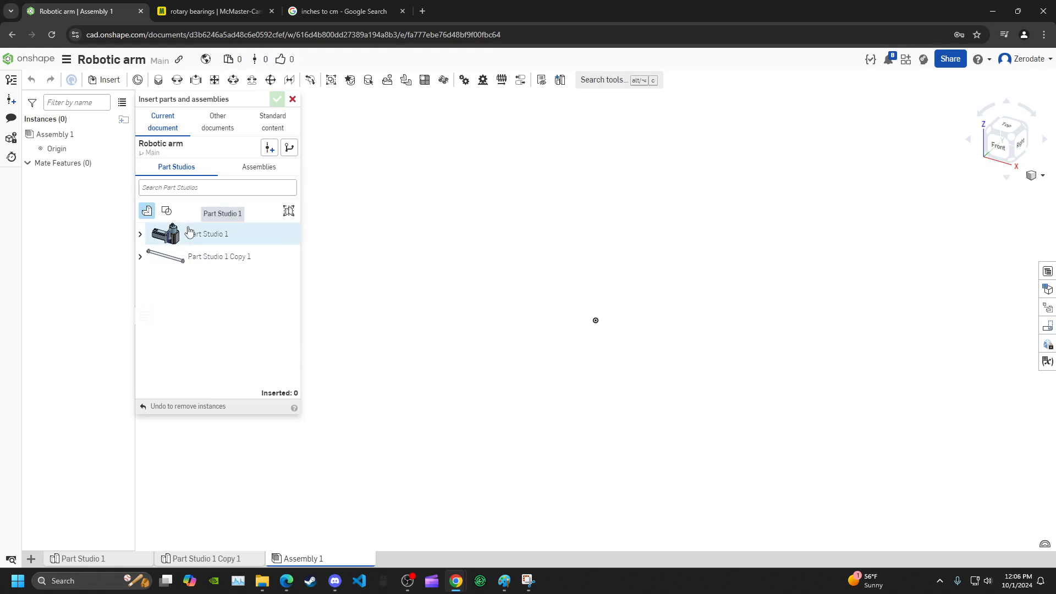
click(190, 237)
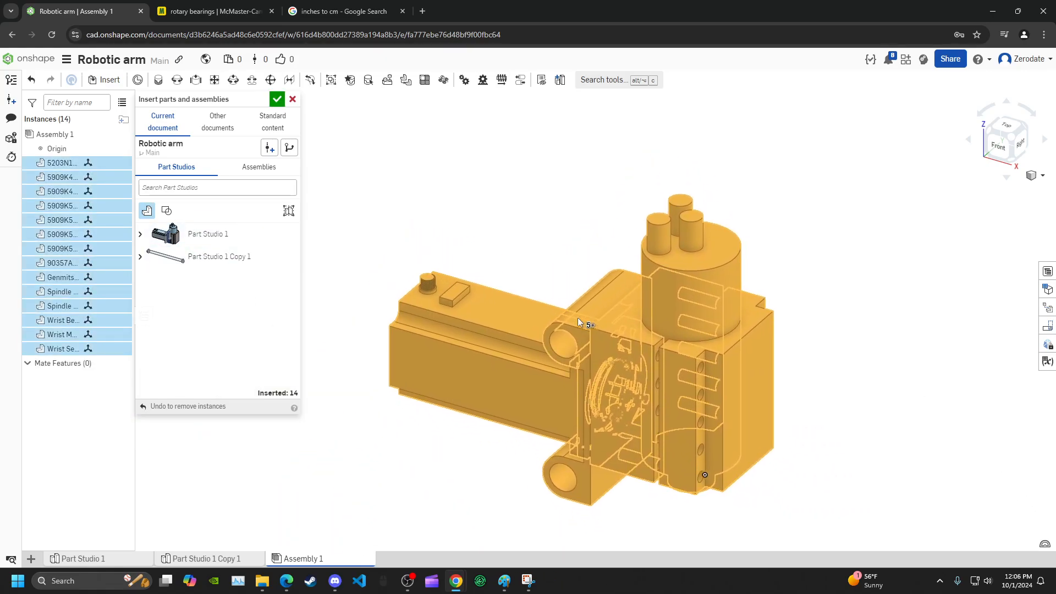
click(542, 267)
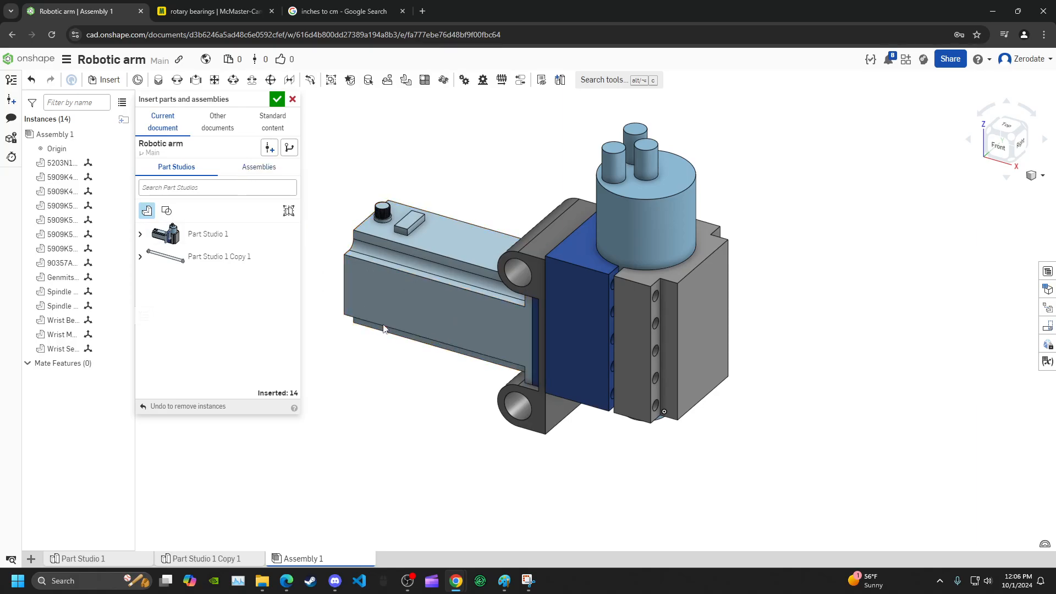
Check the document for insertable assemblies, close the insert dialog and return to Part Studio 1.
key(shift+1)
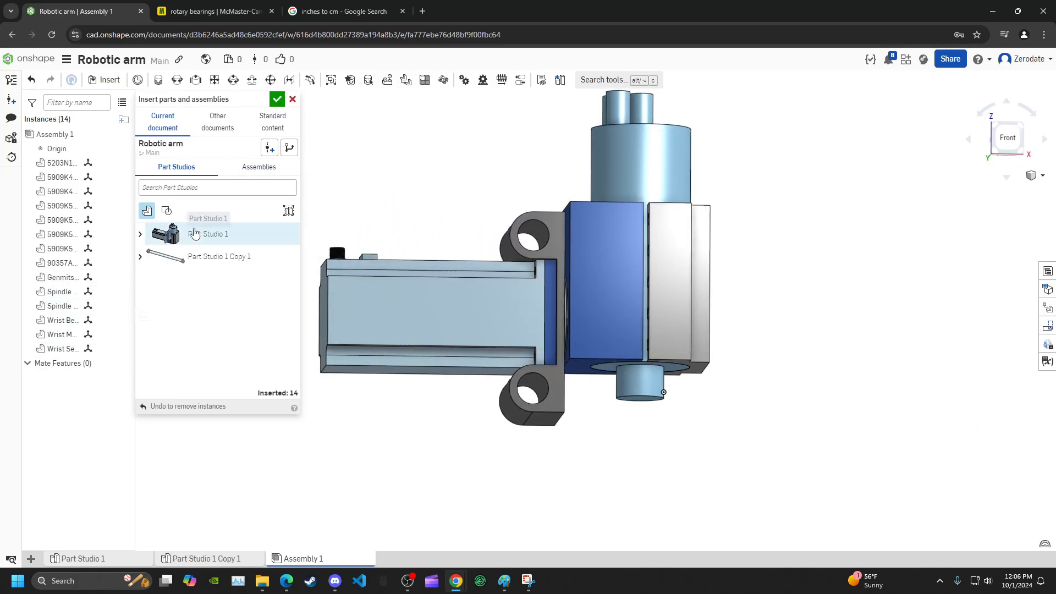
click(256, 168)
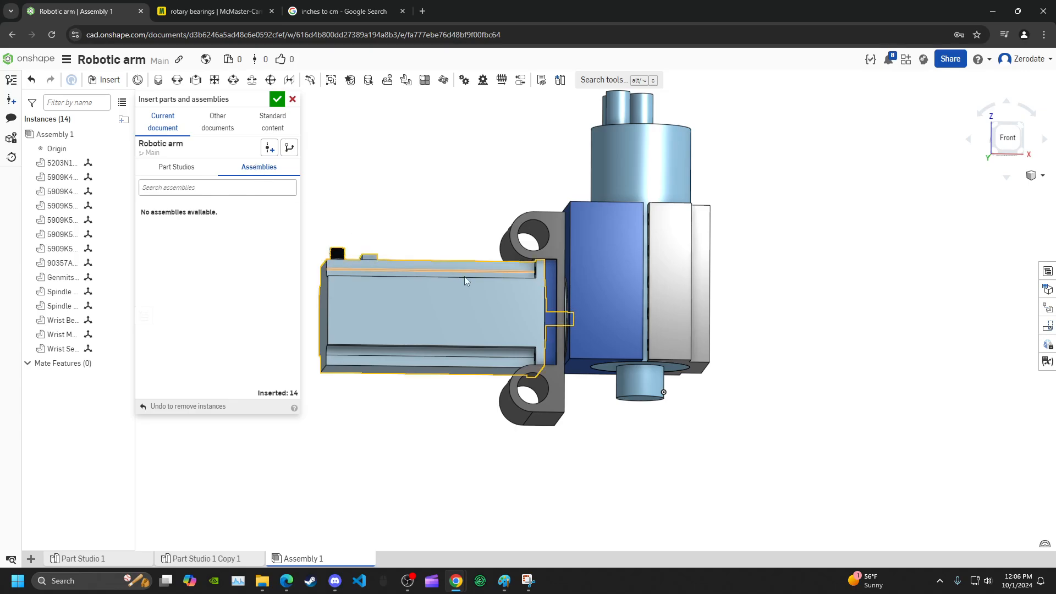
right_drag(459, 274, 463, 292)
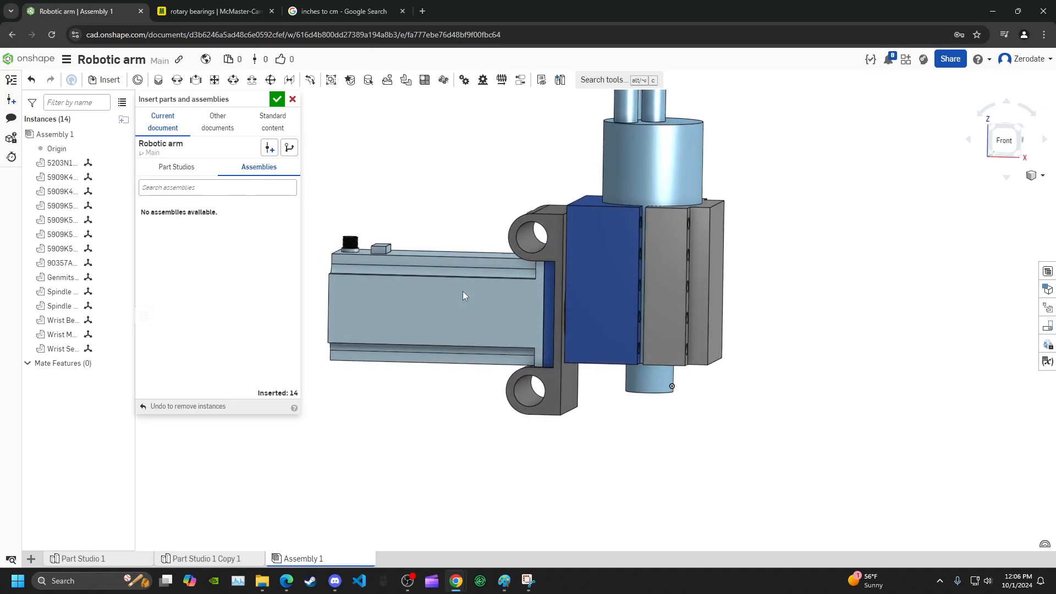
click(291, 99)
click(76, 559)
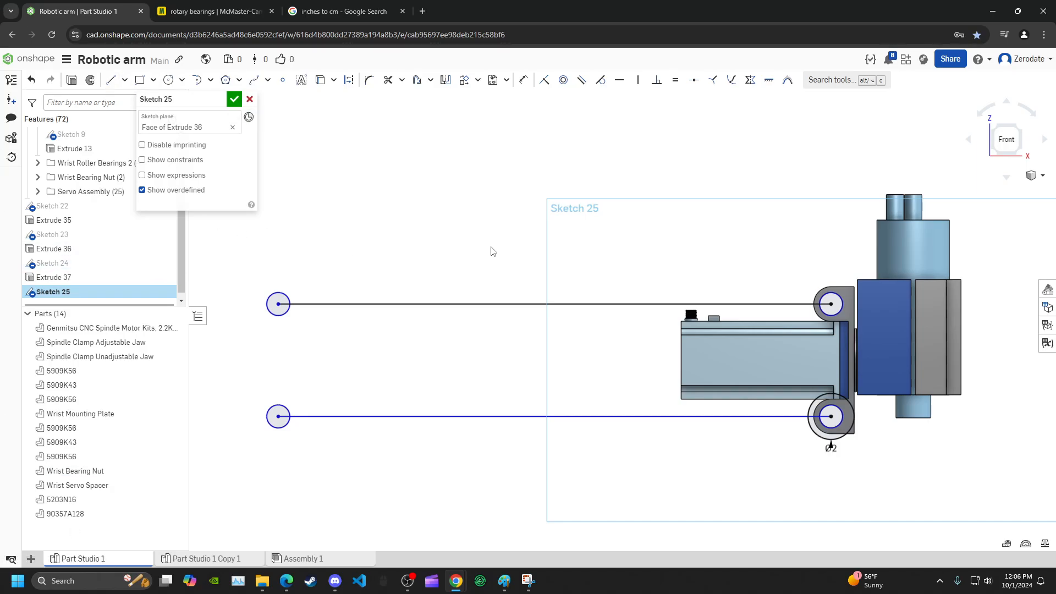
Delete the diameter dimension of the 2 in circle at the lower hinge hole.
scroll(440, 196, up, 4)
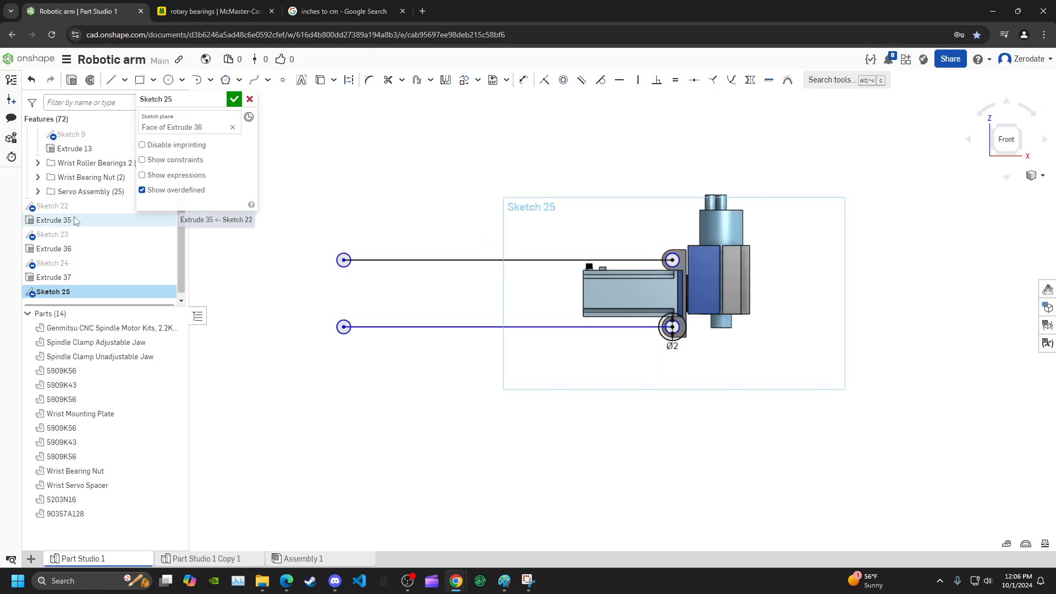
scroll(773, 416, down, 4)
scroll(451, 247, up, 1)
middle_drag(440, 265, 707, 339)
click(815, 344)
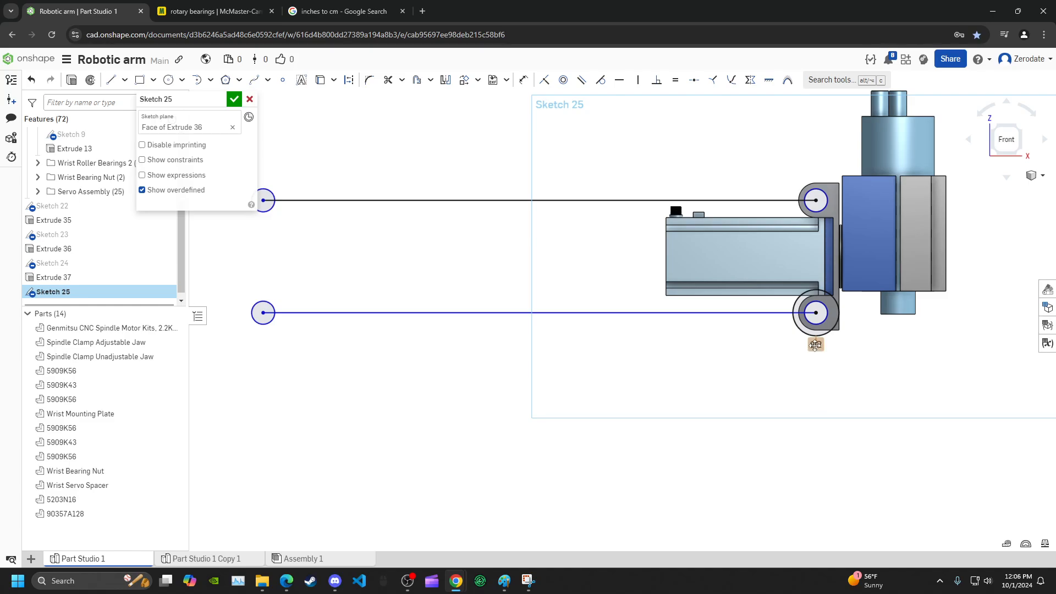
key(Delete)
Copy the 2 in circle and centre the copy on the lower line's free end, away from the wrist.
click(803, 334)
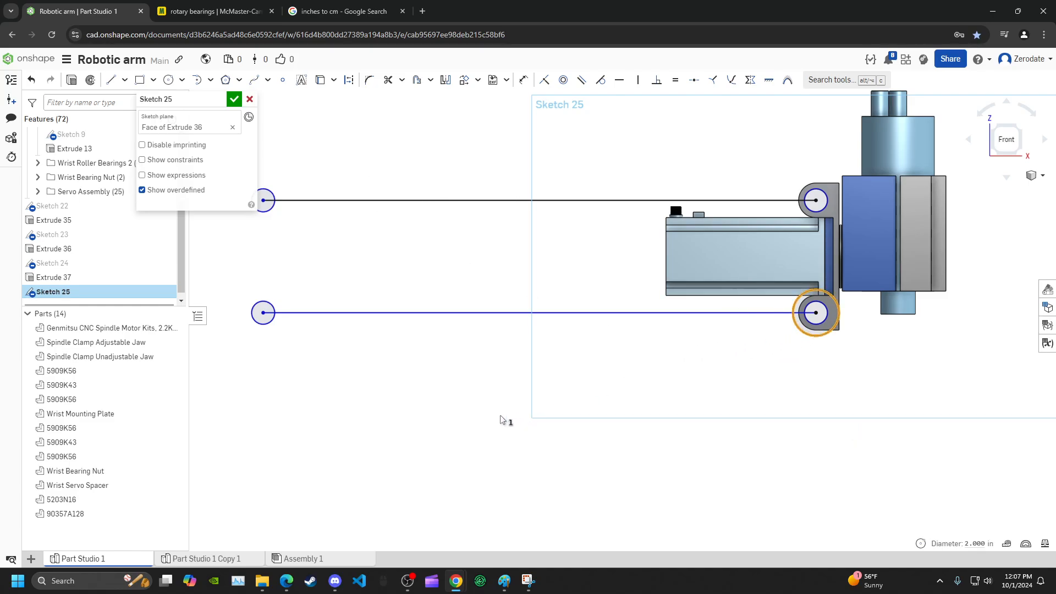
key(ctrl+v)
drag(498, 402, 281, 297)
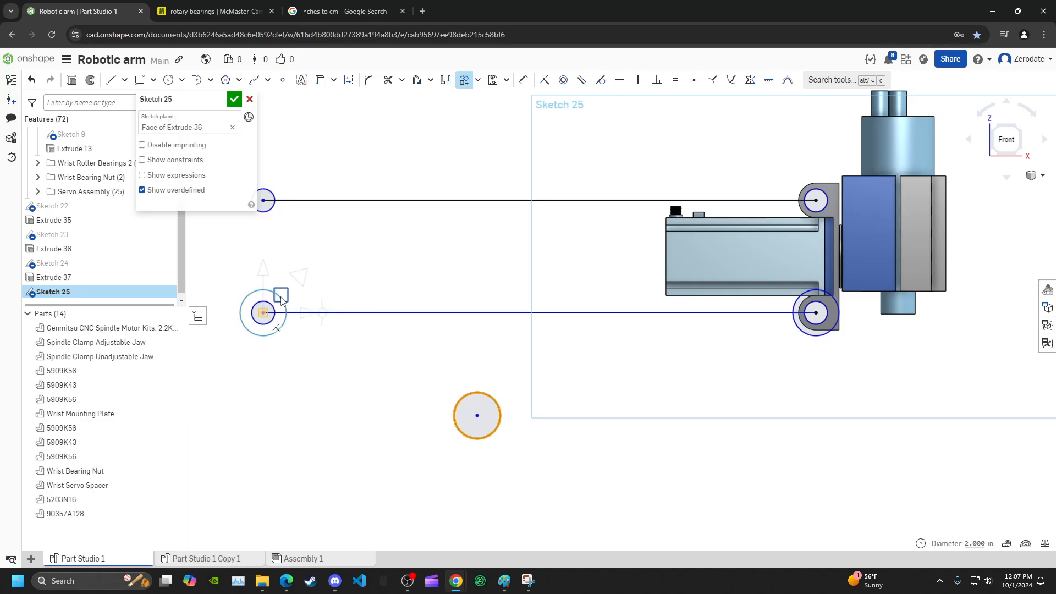
click(345, 353)
Place copies of the 2 in circle centred on both ends of the upper horizontal line.
scroll(363, 336, down, 1)
middle_drag(363, 336, 382, 376)
key(ctrl+v)
drag(405, 366, 314, 245)
click(419, 293)
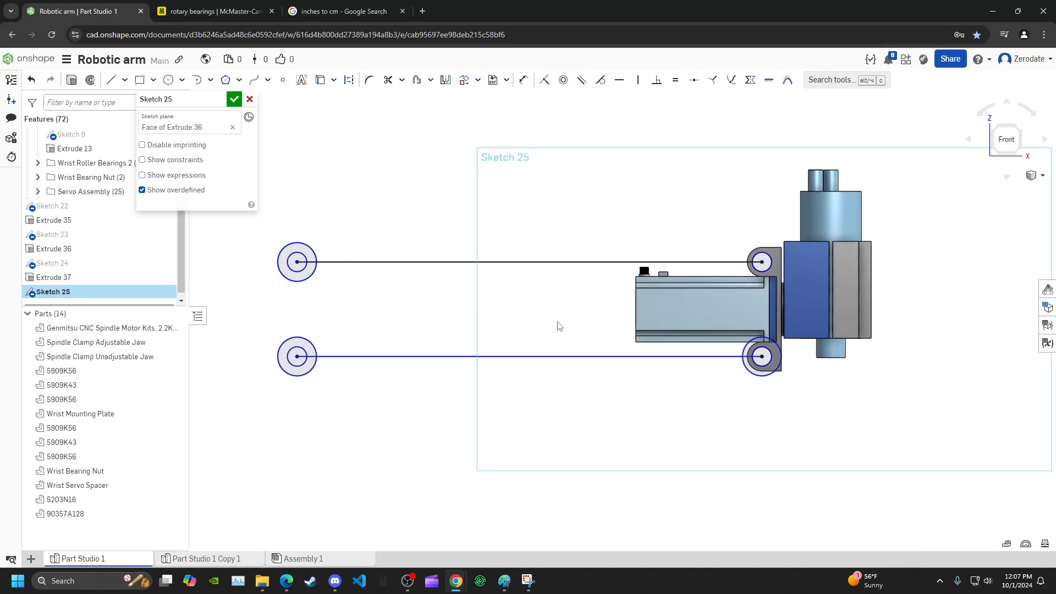
key(ctrl+v)
drag(574, 303, 777, 249)
click(578, 209)
Outline the upper link with 24 in lines tangent to its outer circles, joined by a vertical line across the wrist-end circle.
click(112, 81)
click(298, 281)
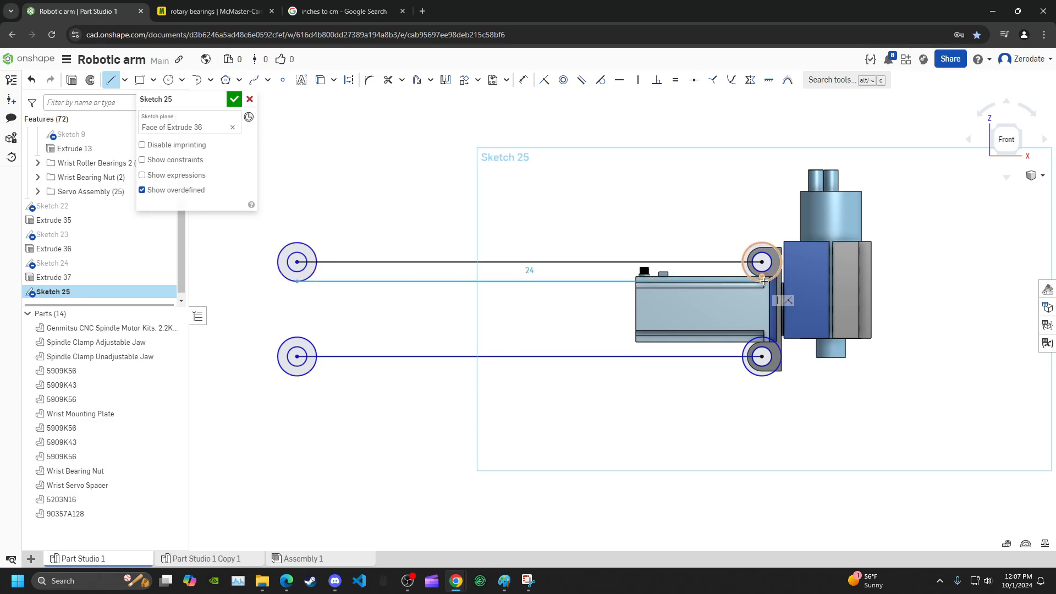
scroll(762, 281, up, 3)
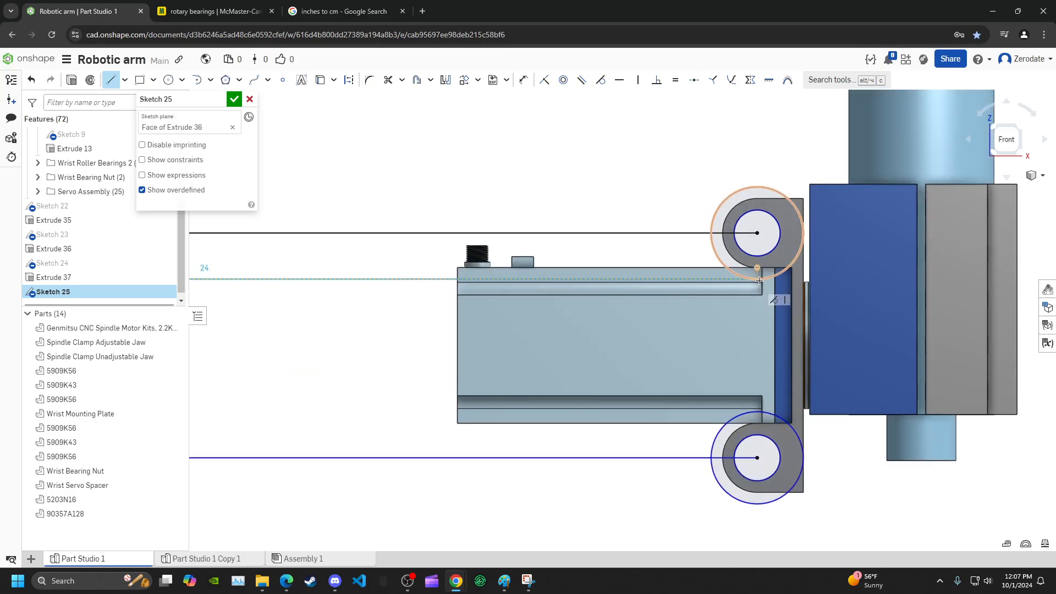
click(759, 279)
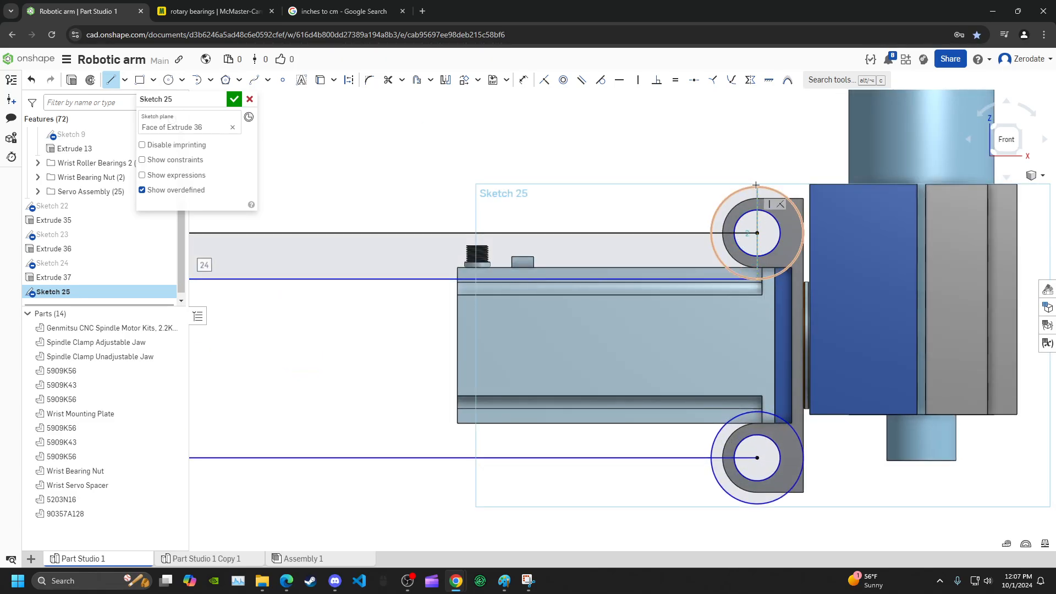
scroll(418, 226, down, 3)
click(618, 203)
middle_drag(263, 235, 338, 242)
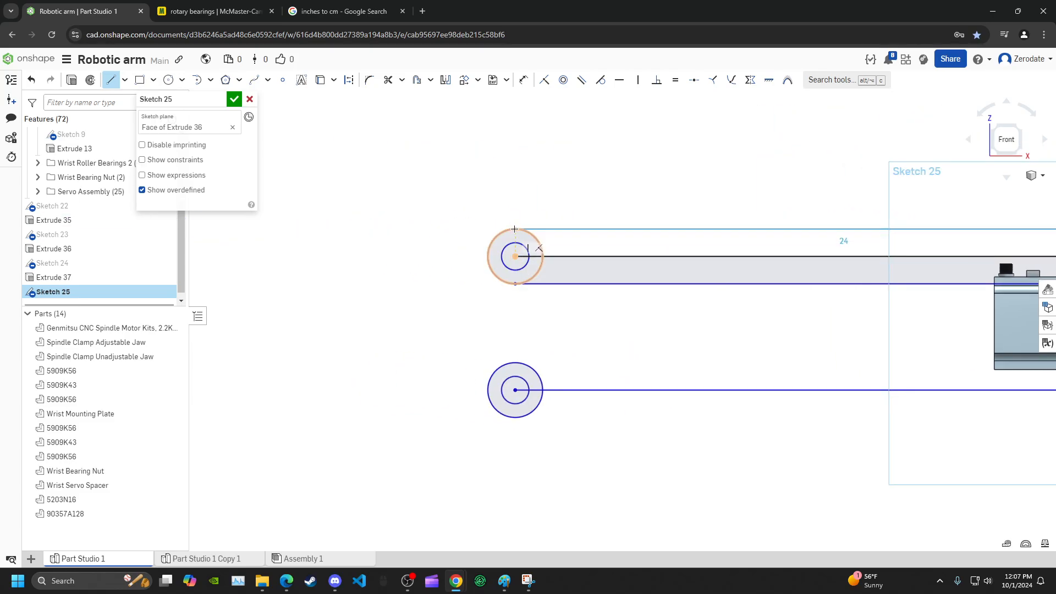
click(514, 229)
key(Escape)
Outline the lower link with two 24 in tangent lines joined by a 2 in vertical line across the wrist-end circle.
scroll(370, 343, down, 1)
middle_drag(518, 353, 330, 286)
key(l)
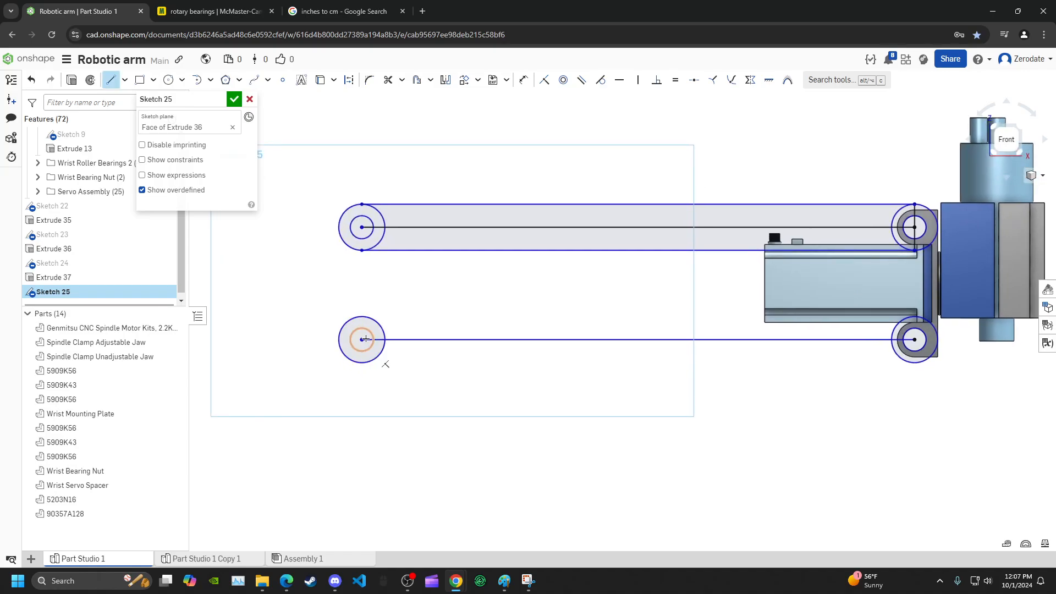
click(362, 317)
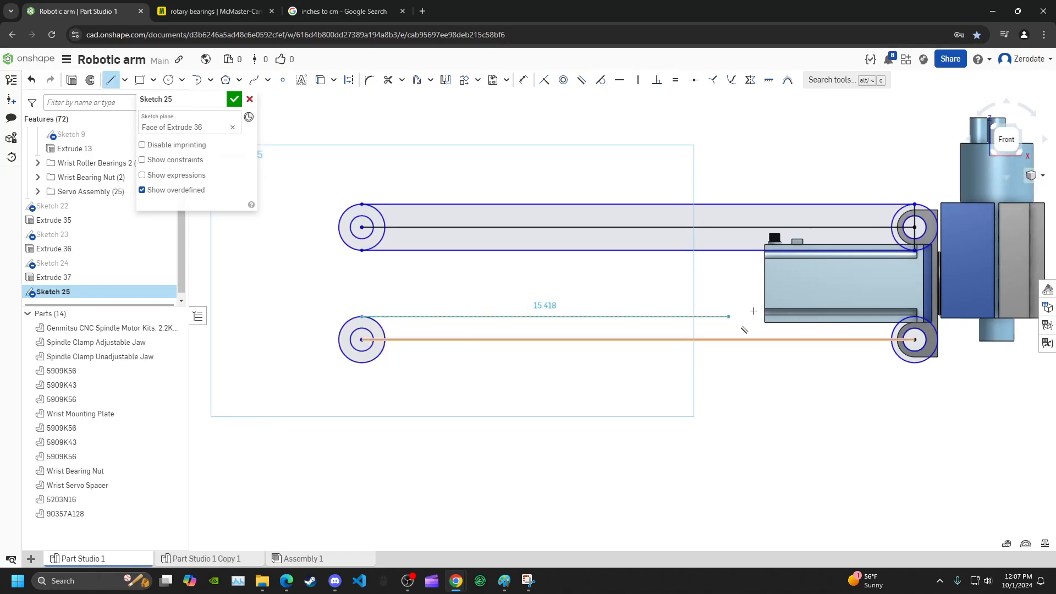
click(915, 316)
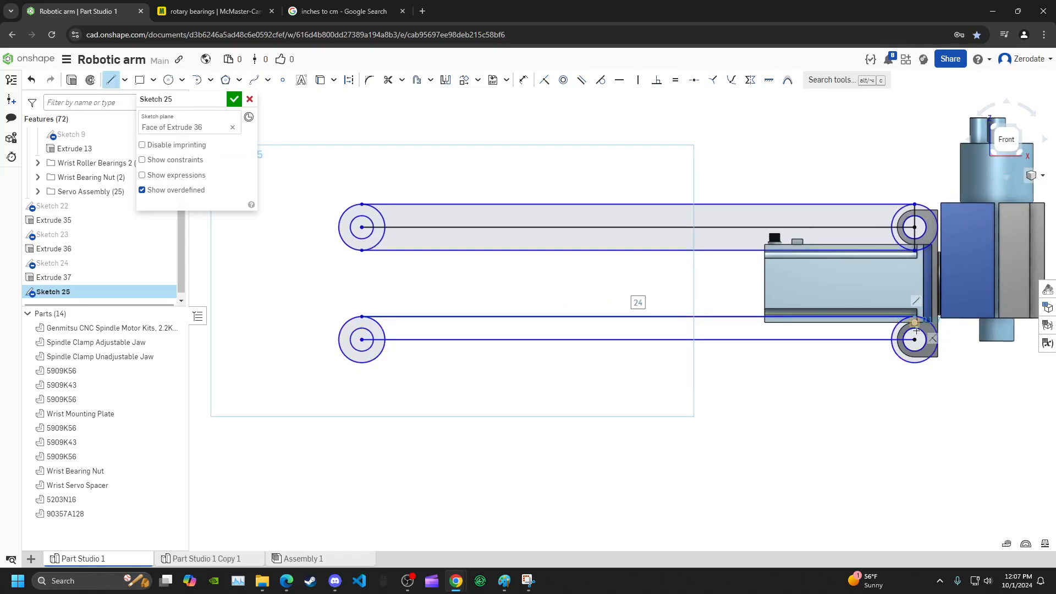
click(915, 361)
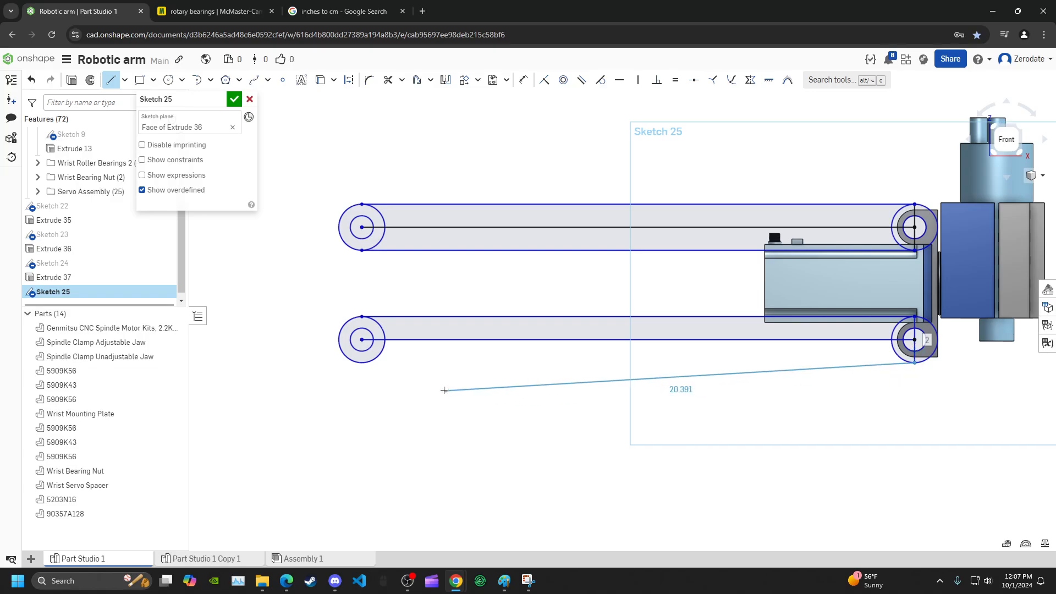
click(364, 361)
scroll(379, 379, down, 2)
scroll(374, 378, up, 2)
key(Escape)
Delete the vertical lines across the wrist-end circles of both links and finish the sketch.
scroll(896, 353, up, 2)
middle_drag(893, 355, 130, 437)
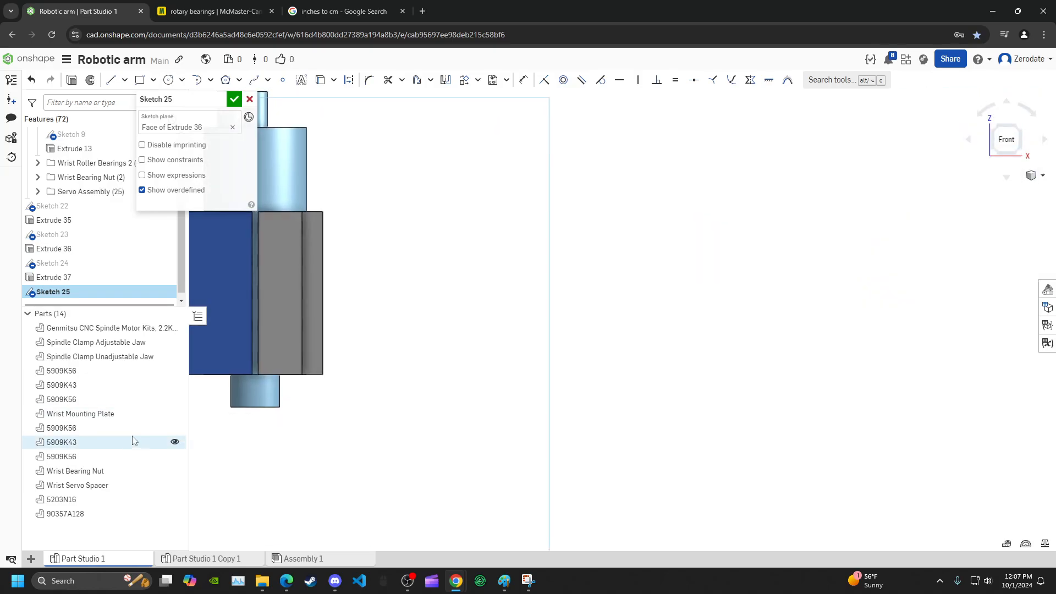
middle_drag(277, 418, 578, 361)
scroll(527, 369, up, 3)
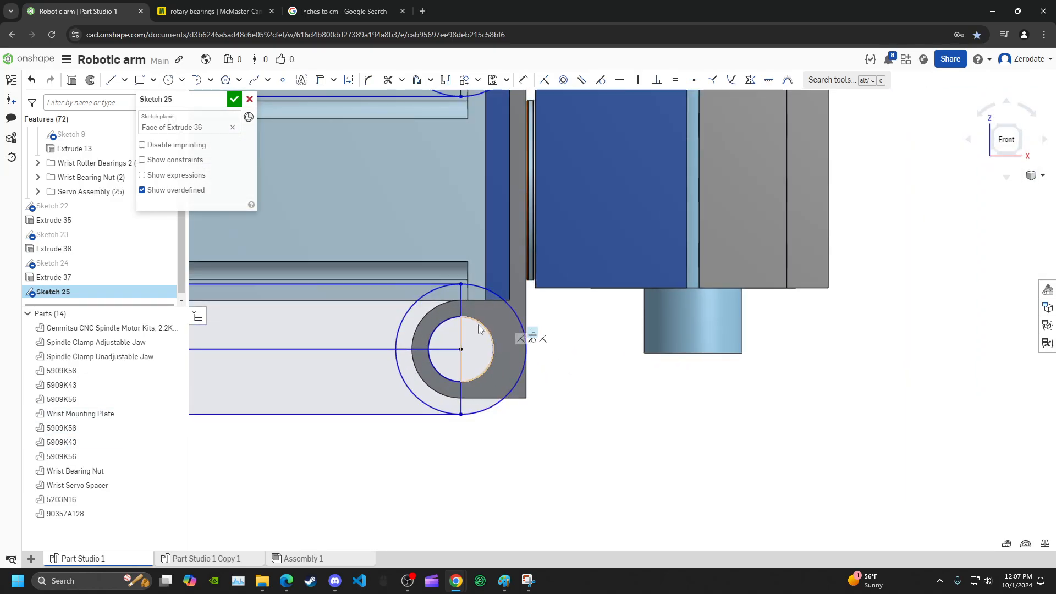
click(461, 379)
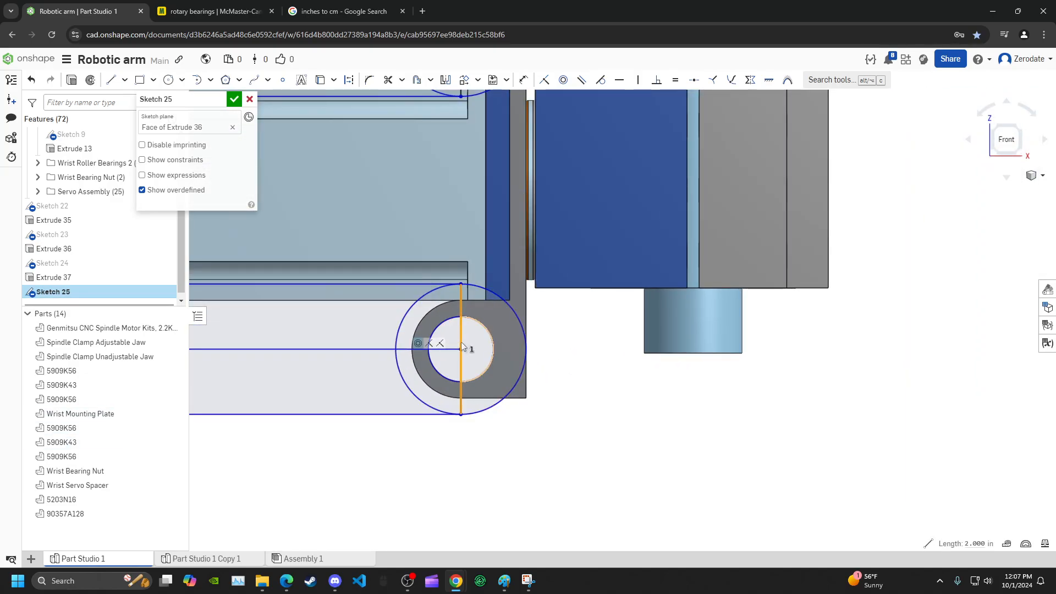
key(Delete)
scroll(464, 312, down, 2)
middle_drag(474, 287, 584, 367)
scroll(581, 370, up, 1)
click(576, 188)
key(Delete)
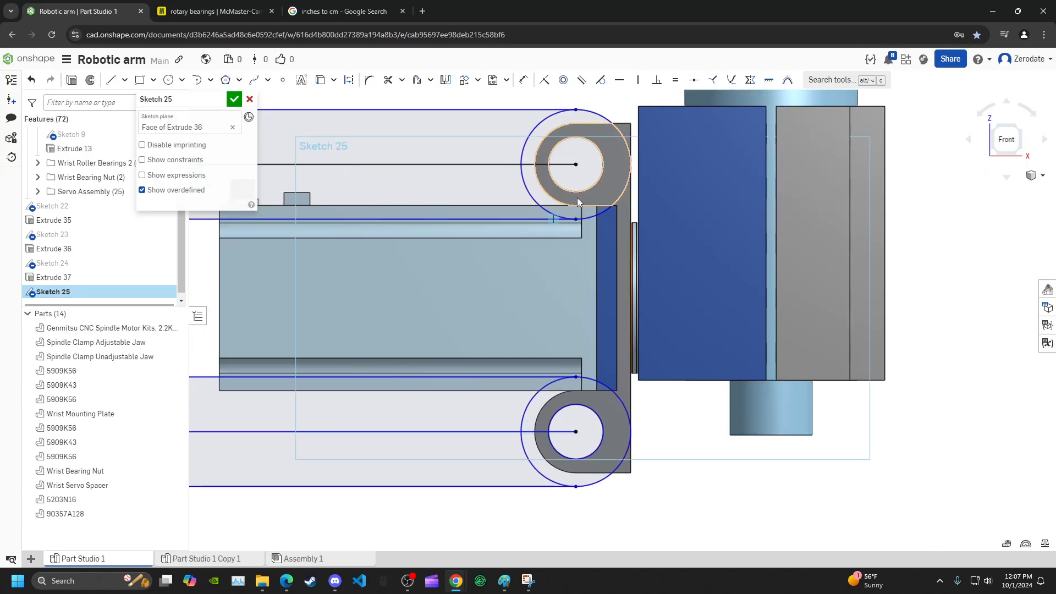
scroll(577, 199, down, 3)
middle_drag(577, 199, 674, 207)
scroll(605, 196, down, 2)
scroll(517, 215, down, 3)
scroll(584, 228, up, 1)
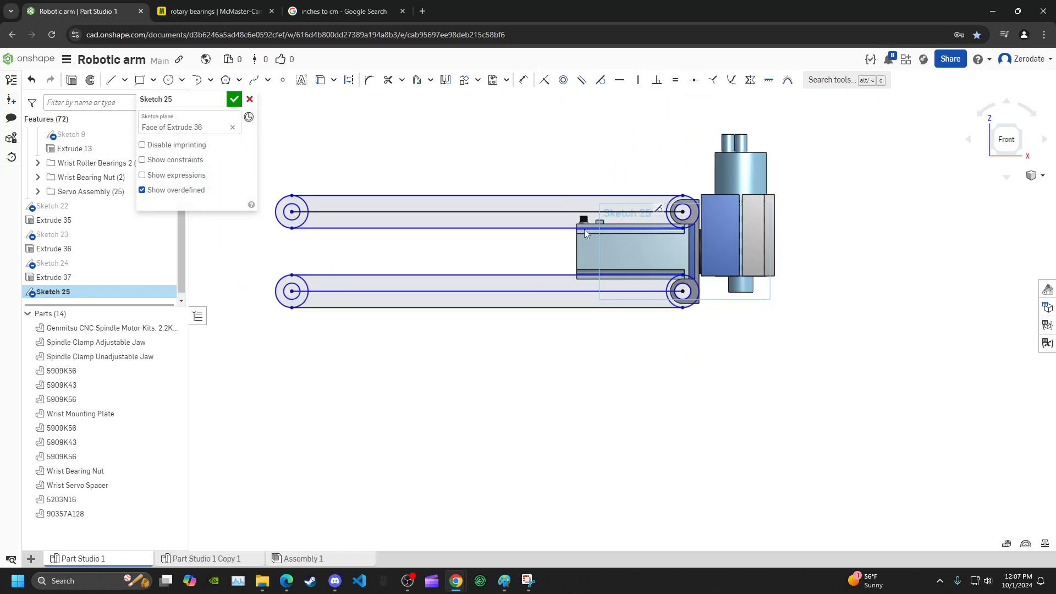
click(234, 99)
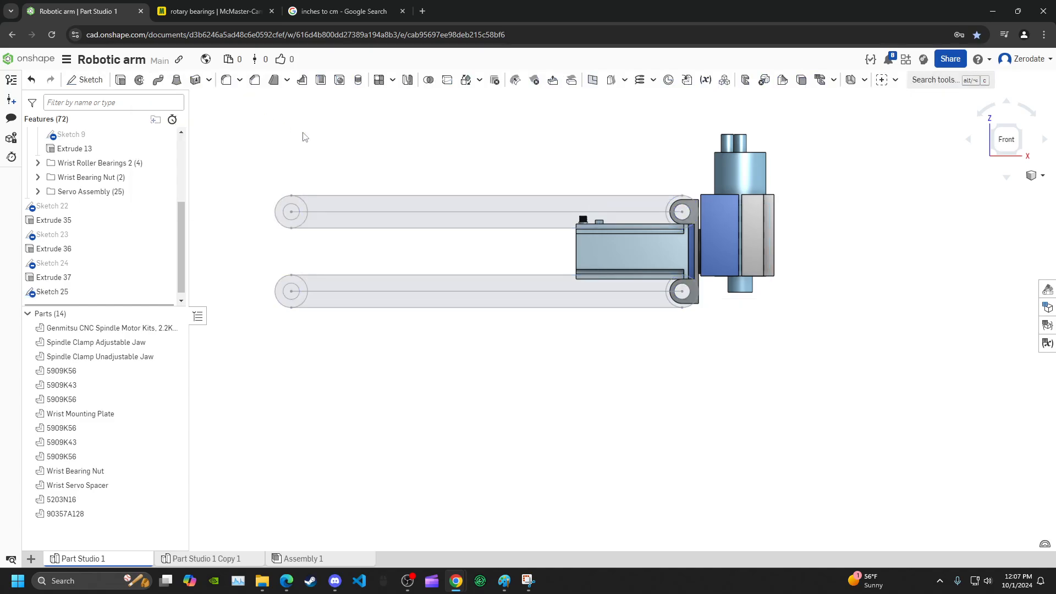
Select all sketch regions of the upper link, including both rounded ends, leaving out the pivot holes.
right_drag(801, 206, 769, 192)
scroll(769, 191, up, 3)
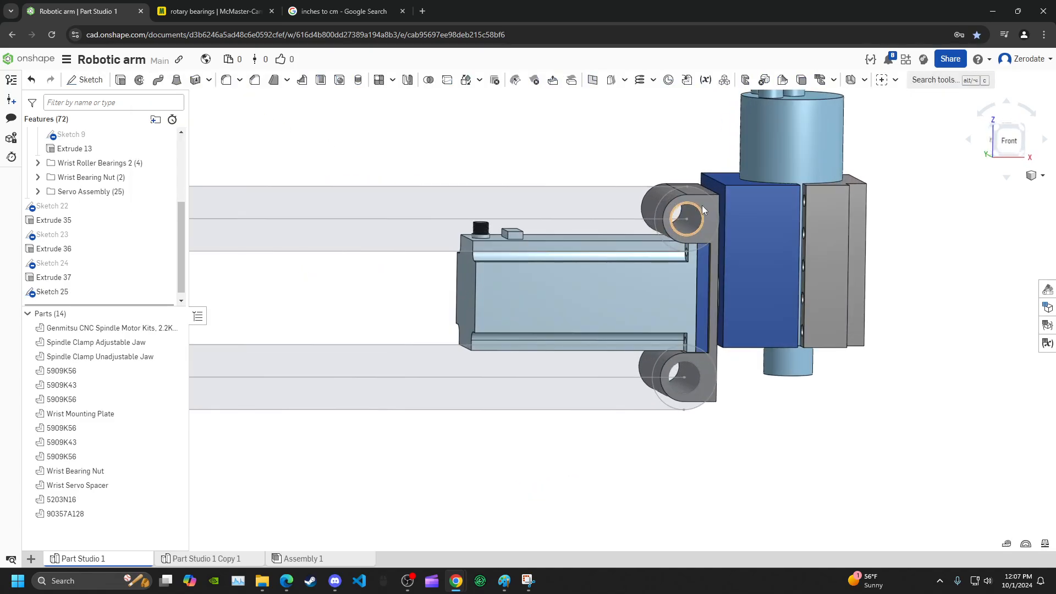
click(708, 204)
click(1011, 145)
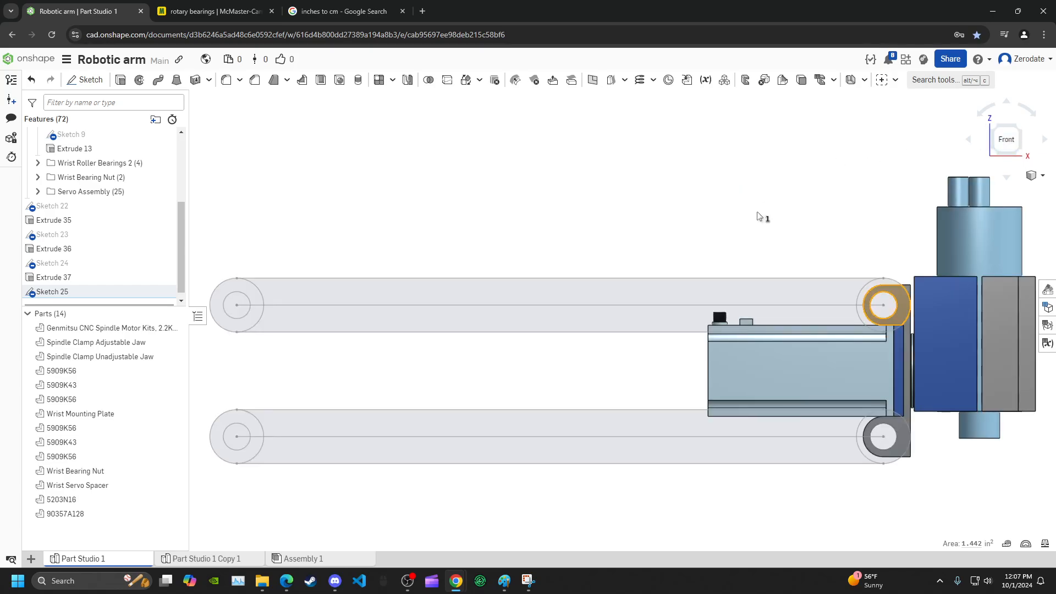
click(790, 286)
click(553, 321)
scroll(871, 287, up, 4)
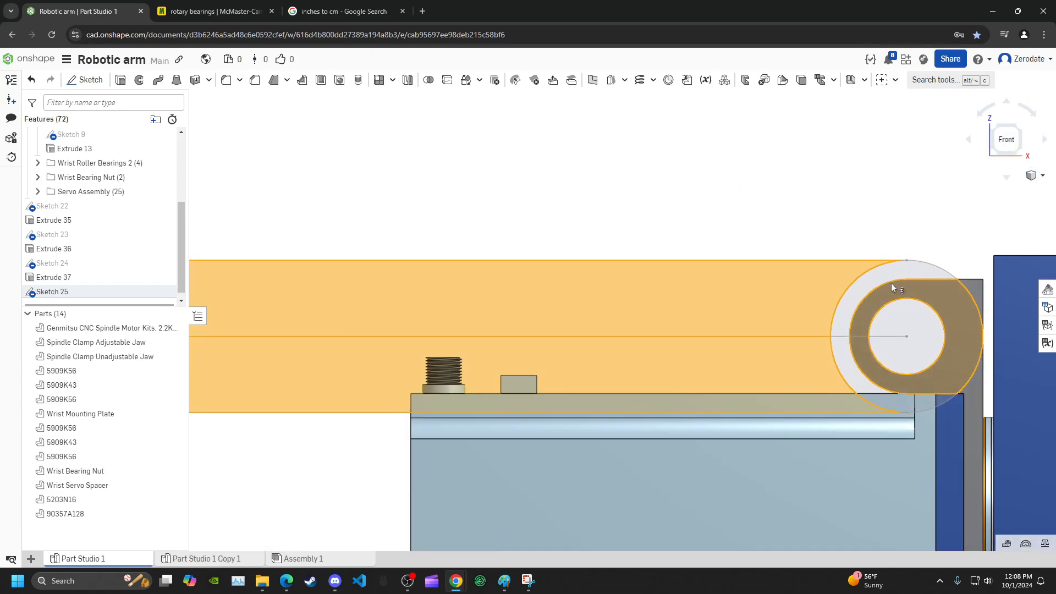
click(893, 273)
scroll(770, 305, down, 5)
scroll(806, 328, up, 5)
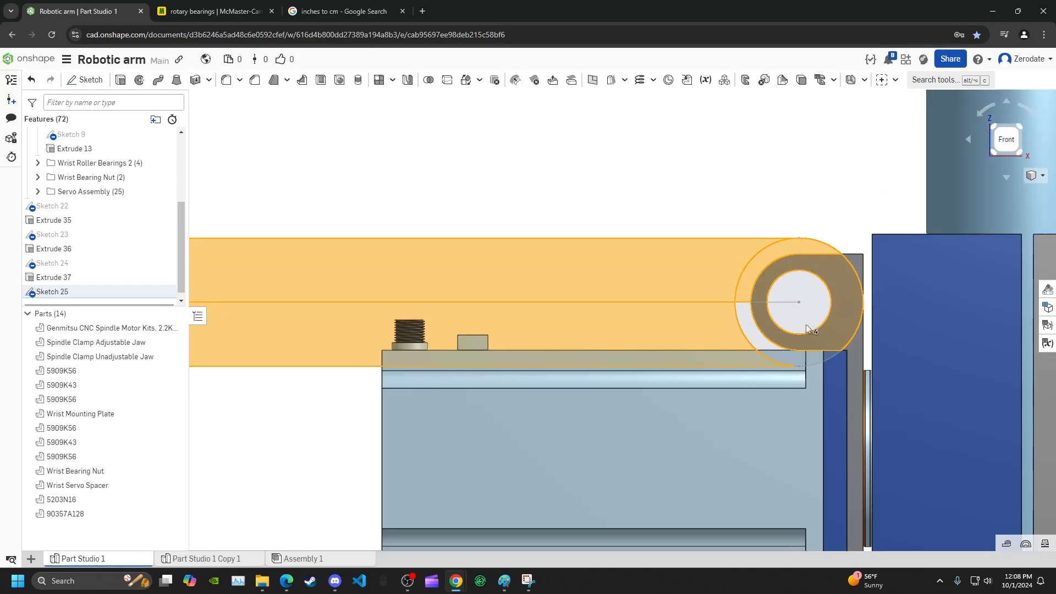
click(752, 330)
scroll(684, 330, down, 5)
middle_drag(437, 319, 890, 324)
scroll(687, 330, up, 6)
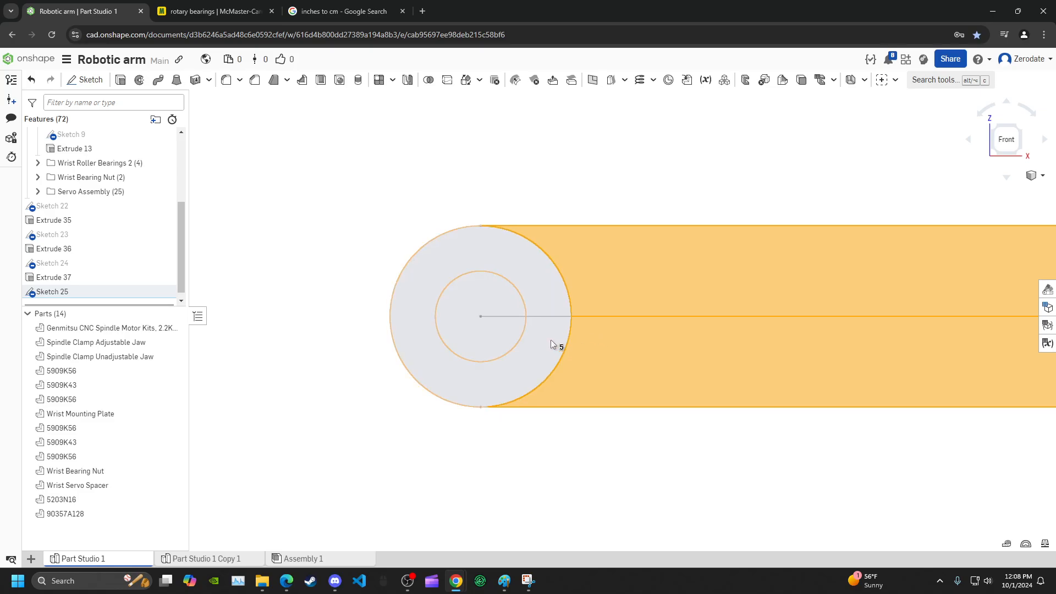
click(550, 340)
Add all regions of the lower link to the selection, again leaving out its pivot holes.
scroll(557, 369, down, 5)
scroll(577, 396, up, 2)
middle_drag(627, 461, 575, 305)
click(497, 358)
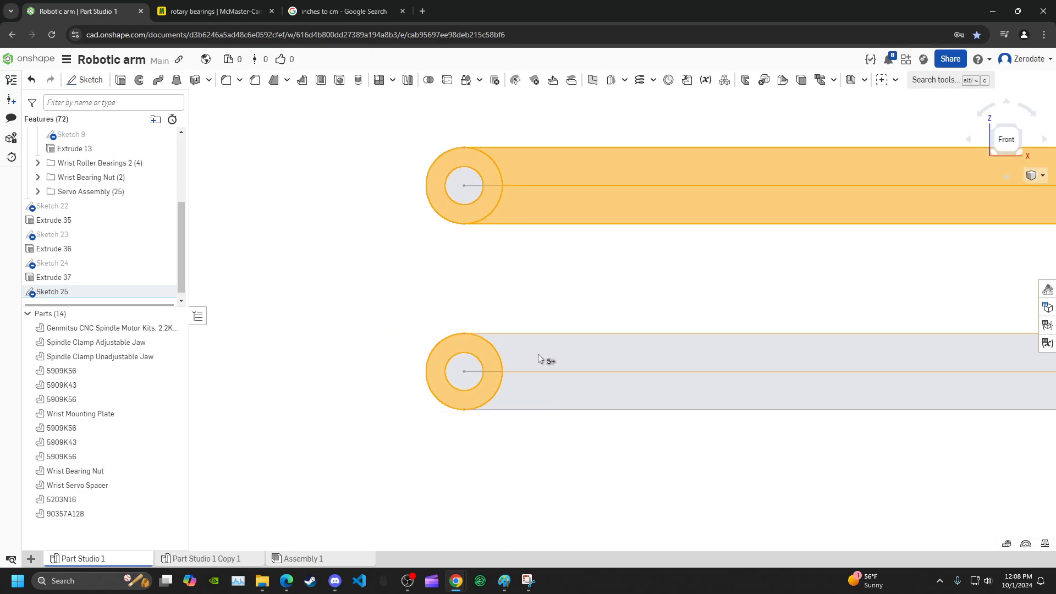
click(538, 356)
click(578, 401)
scroll(490, 339, down, 5)
scroll(727, 364, up, 6)
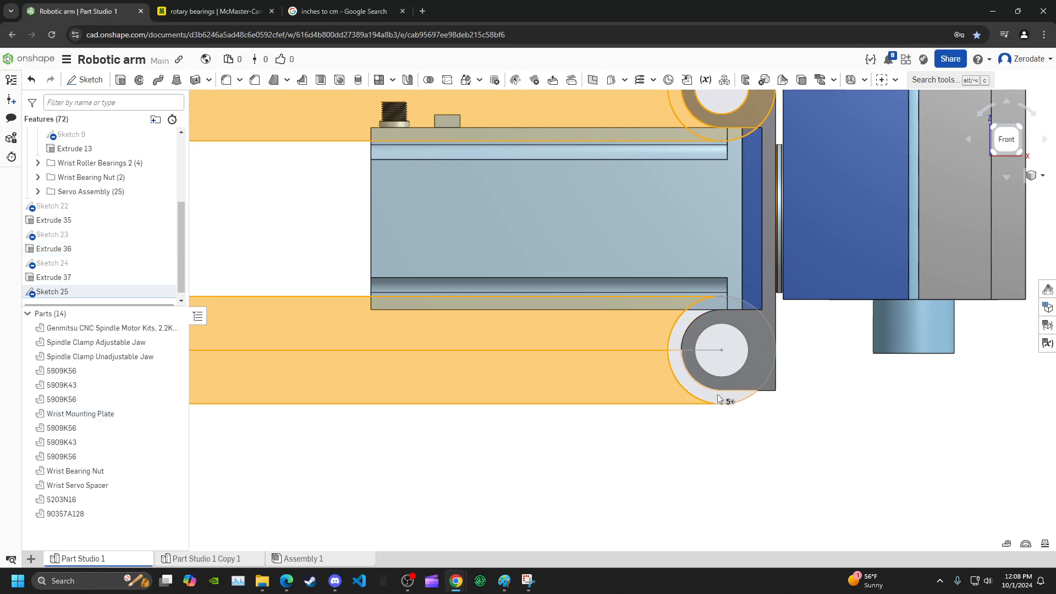
scroll(685, 322, down, 5)
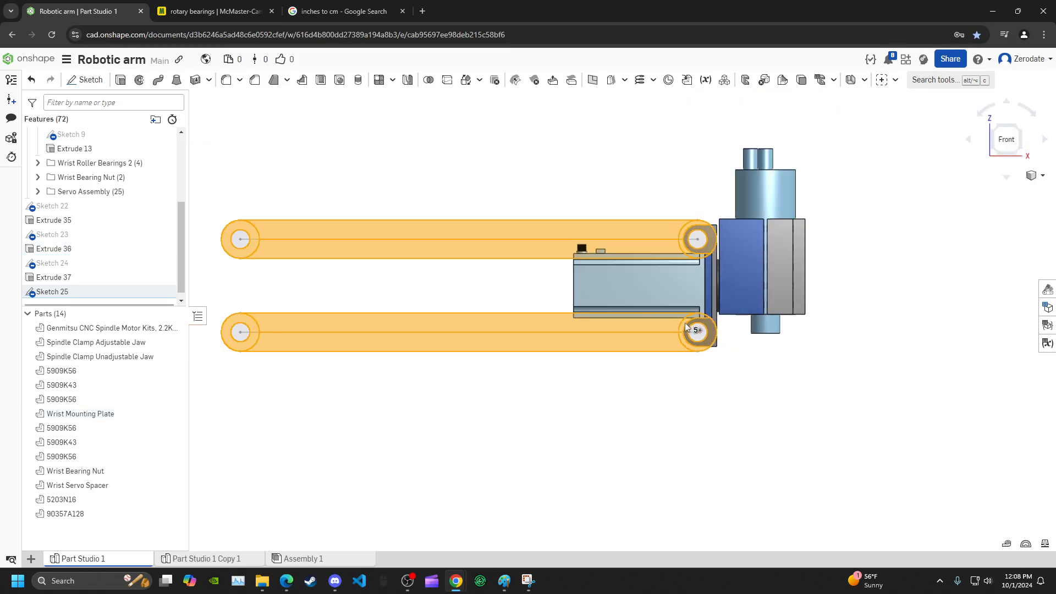
right_drag(686, 329, 688, 336)
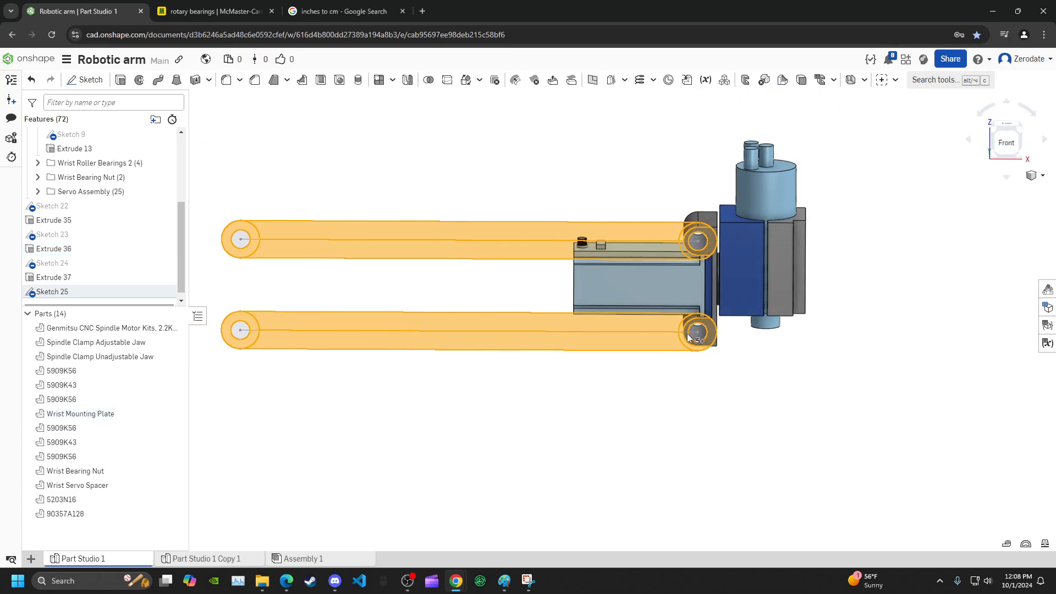
Extrude the selected link regions to a blind depth as new parts, separate from the mounting plate.
click(120, 79)
mouse_move(499, 177)
right_down()
mouse_move(598, 173)
mouse_move(625, 203)
mouse_move(333, 182)
right_up()
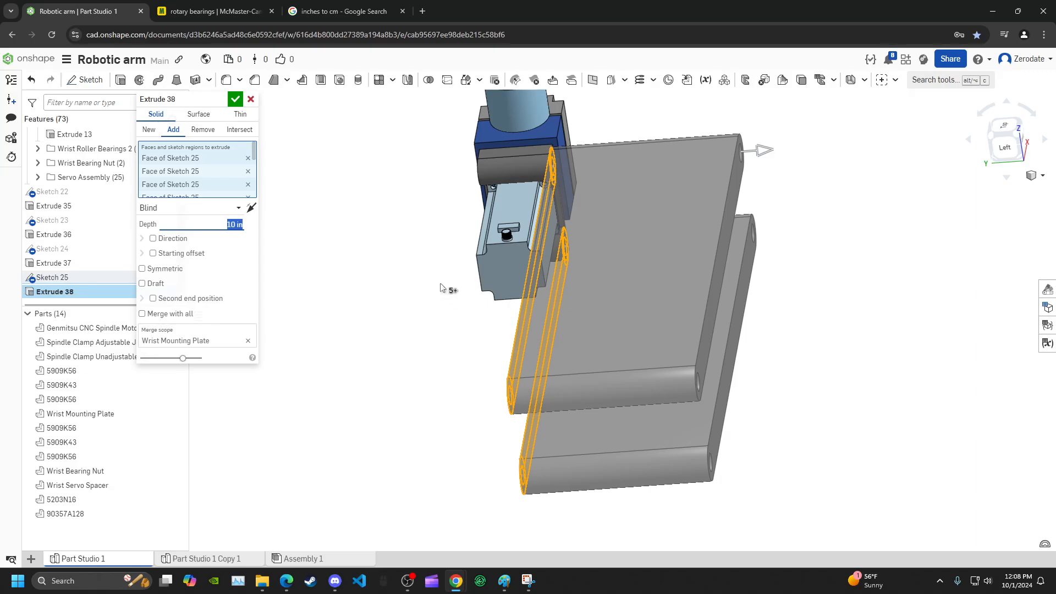
click(149, 129)
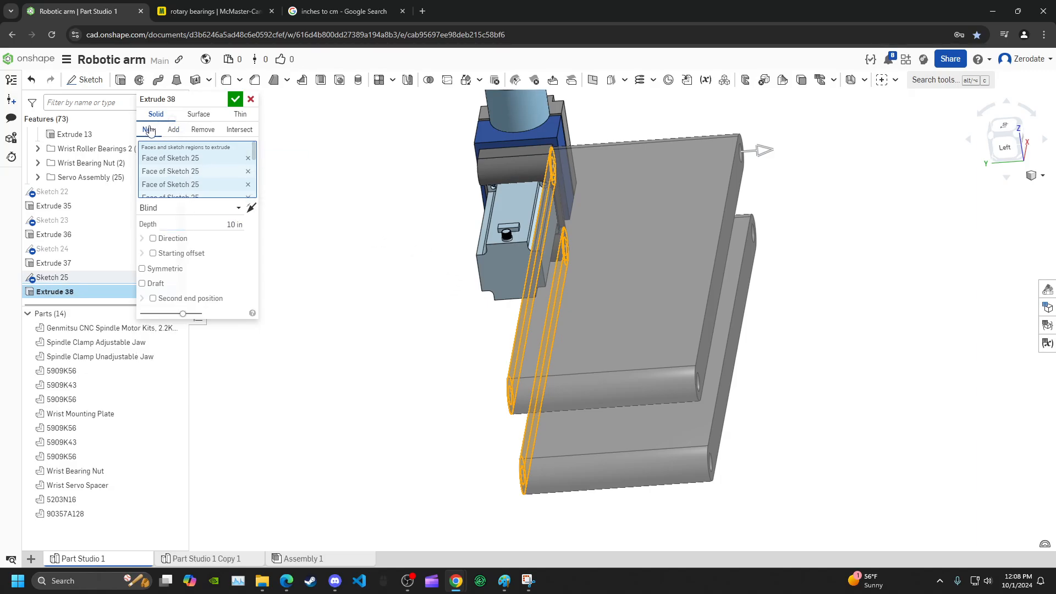
right_drag(575, 174, 638, 161)
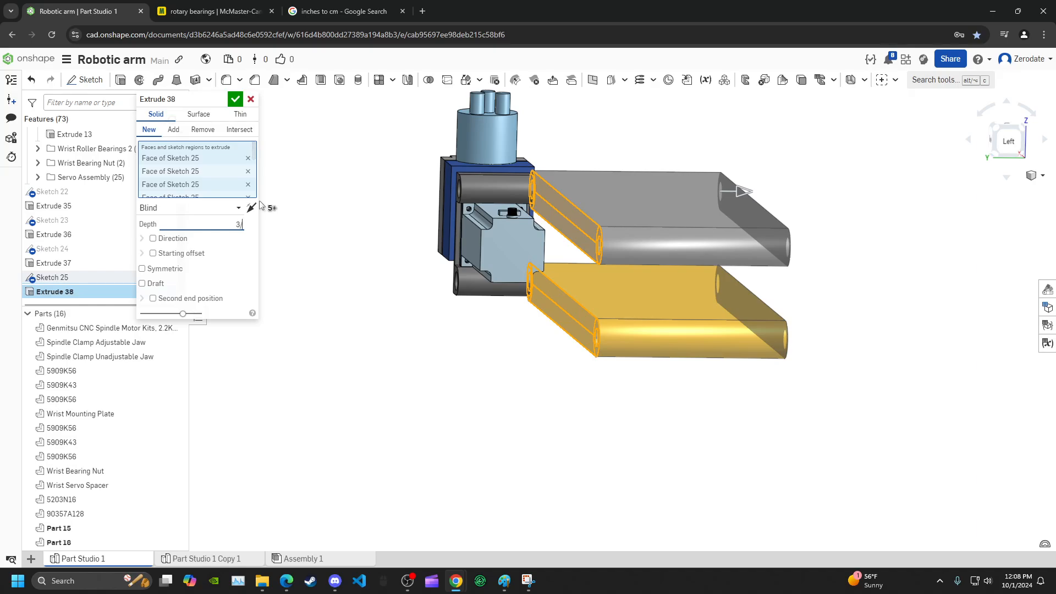
click(237, 103)
Examine the two extruded links from several sides, checking their fit against the mounting plate and servo.
right_drag(617, 259, 714, 351)
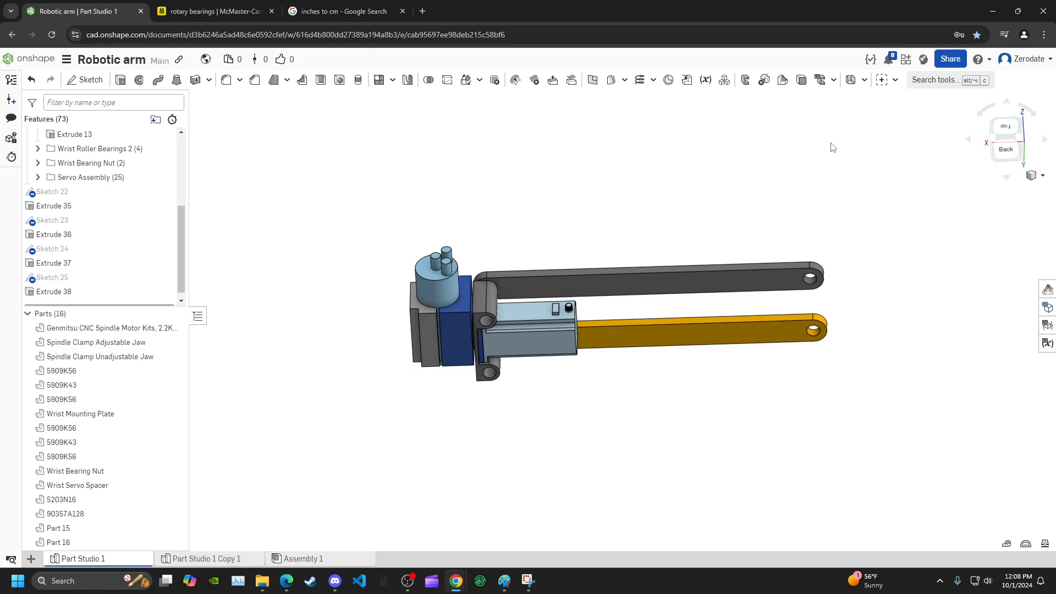
scroll(566, 319, up, 1)
right_drag(496, 319, 489, 375)
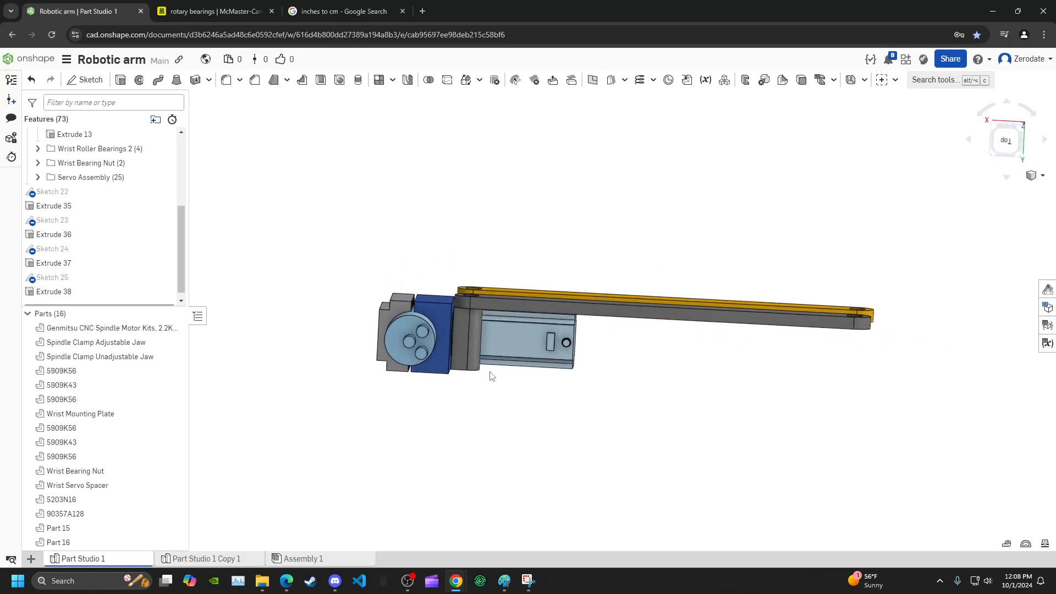
right_drag(580, 335, 448, 245)
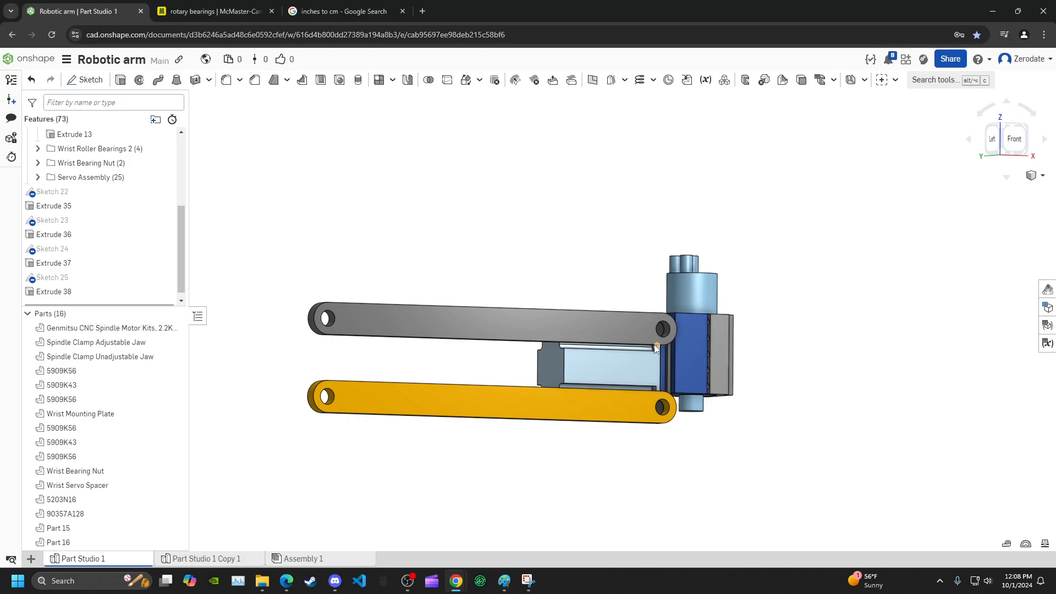
right_drag(638, 326, 670, 299)
click(1013, 134)
scroll(870, 335, up, 10)
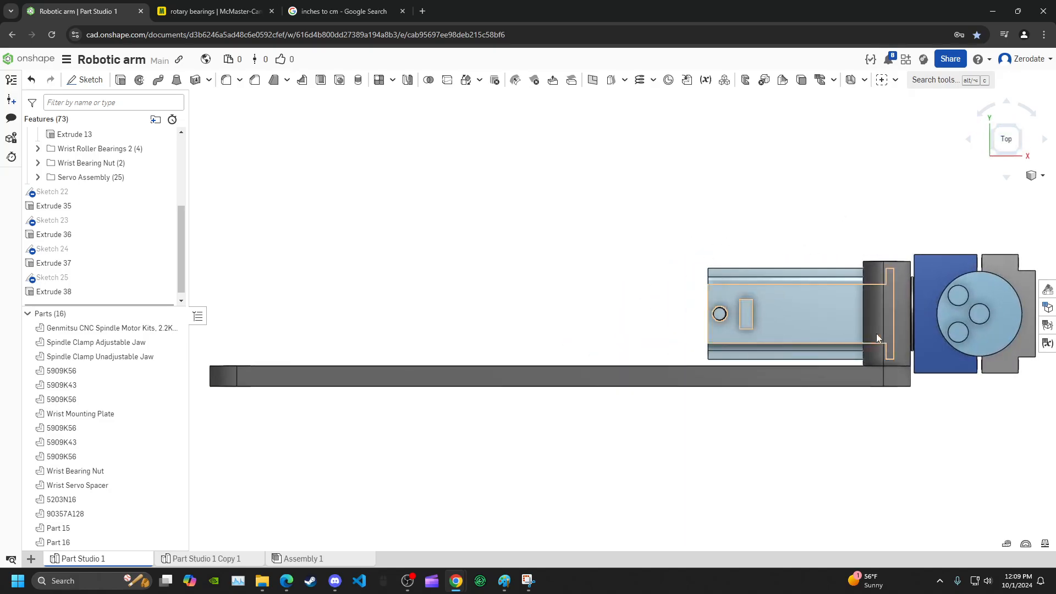
right_drag(829, 326, 810, 243)
scroll(747, 360, down, 3)
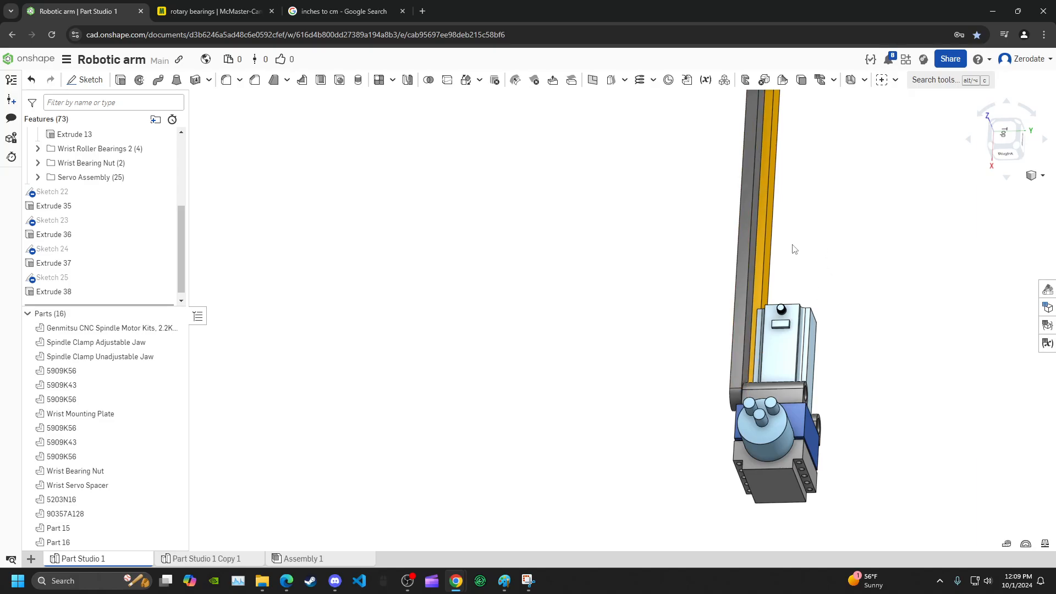
middle_drag(800, 242, 608, 308)
mouse_move(608, 308)
right_down()
mouse_move(619, 289)
mouse_move(620, 298)
right_up()
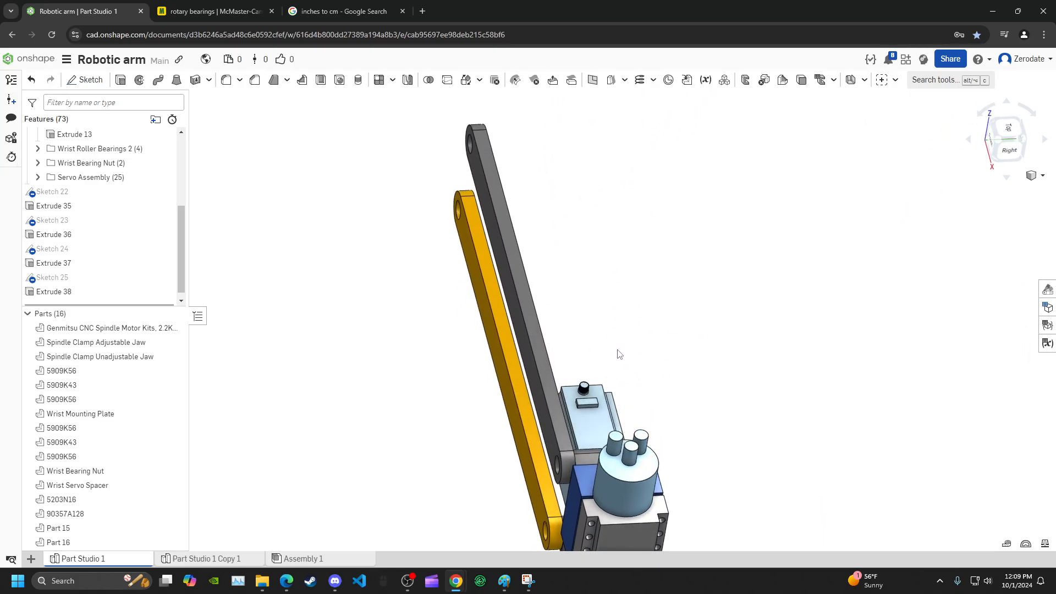
right_drag(604, 364, 523, 419)
right_drag(982, 110, 992, 132)
Reopen Sketch 25, copy all of its link geometry, and close the sketch.
click(1001, 142)
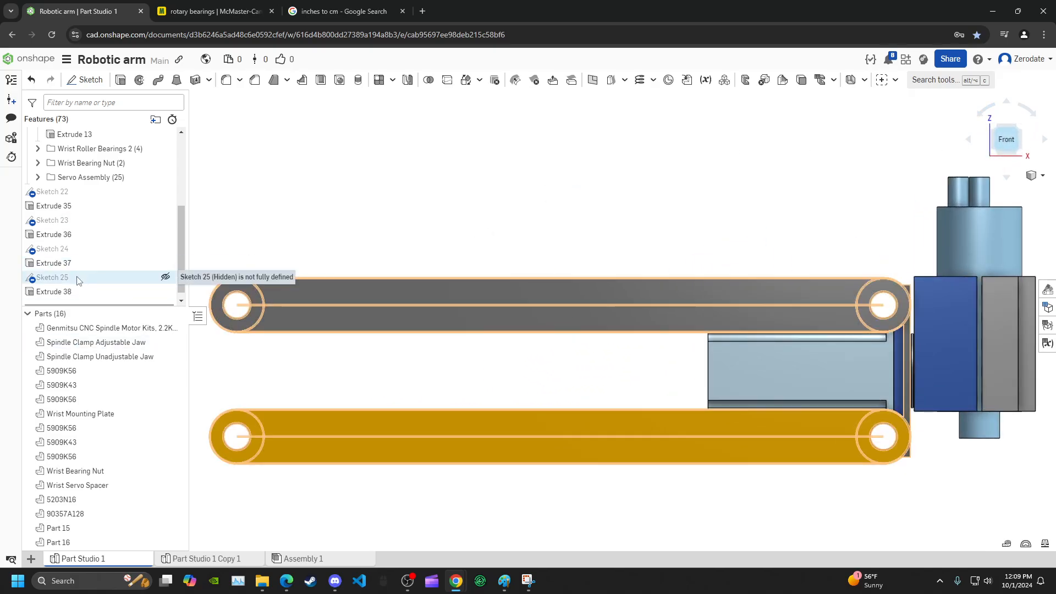
double_click(77, 278)
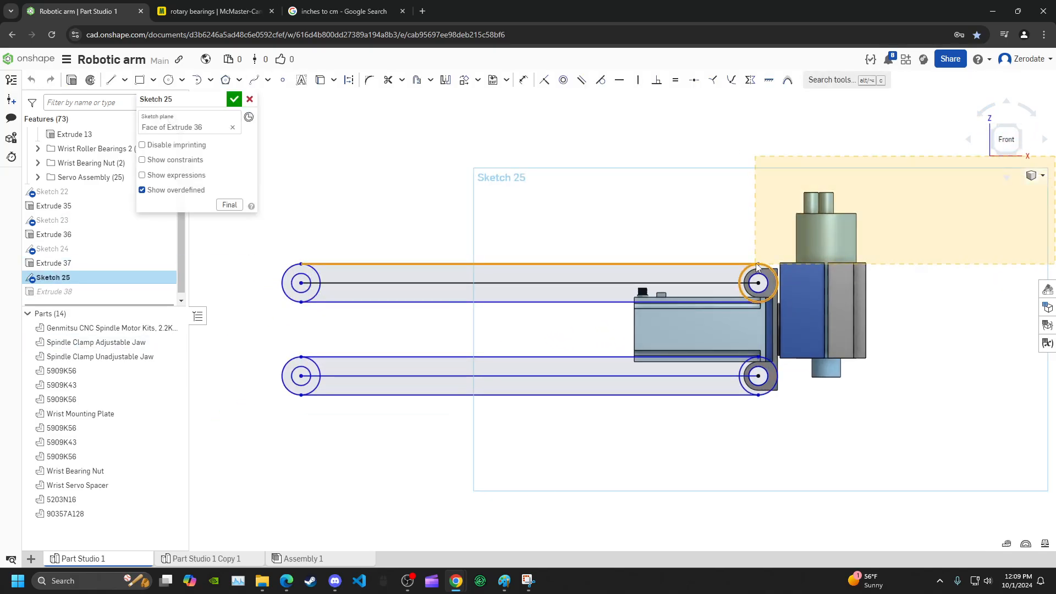
mouse_move(935, 240)
mouse_down()
mouse_move(287, 491)
mouse_move(266, 482)
mouse_move(276, 481)
mouse_up()
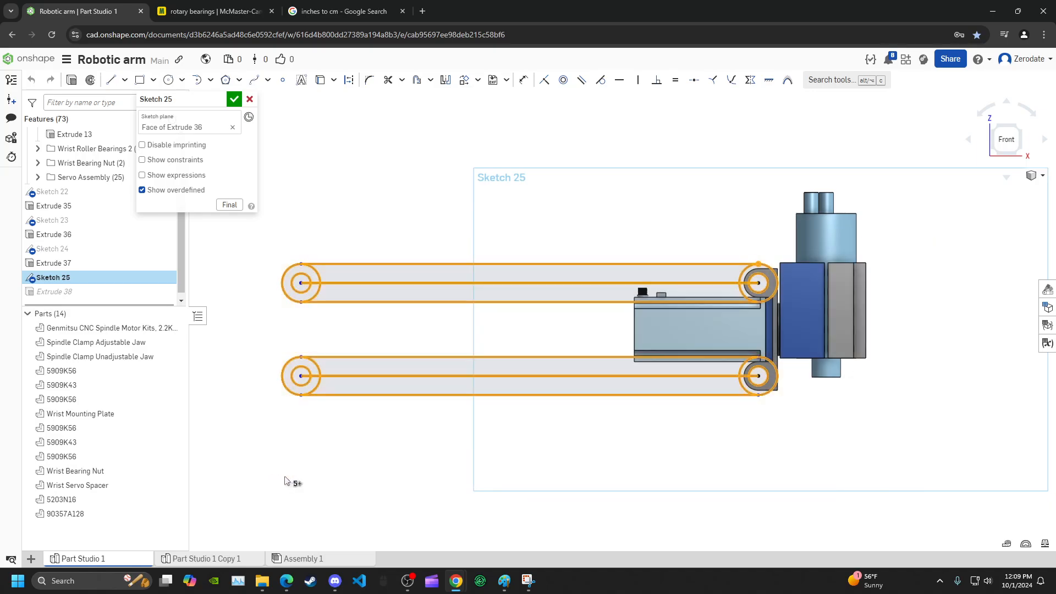
click(241, 100)
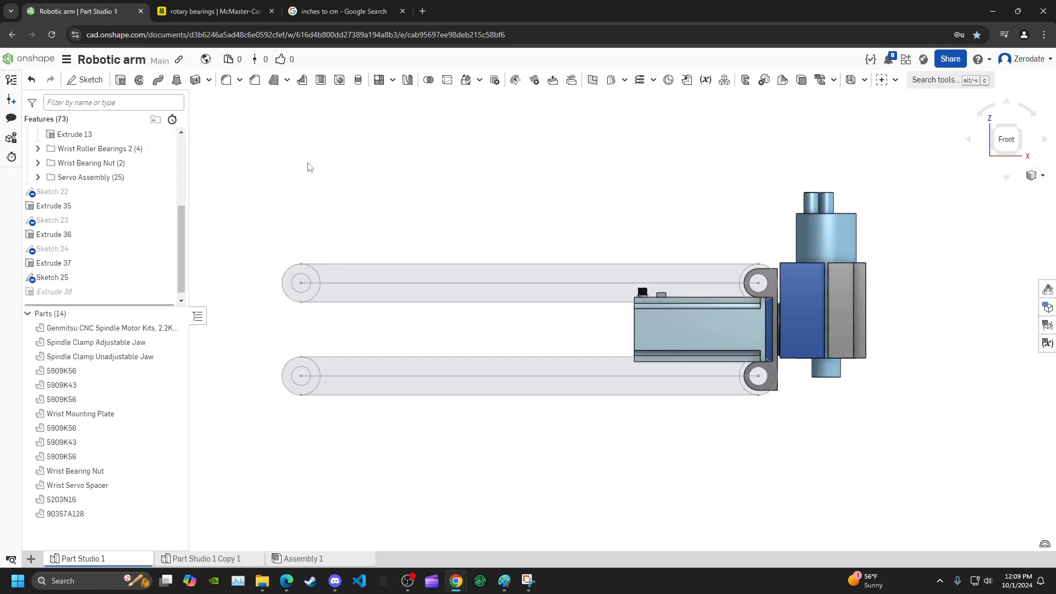
Sketch on the back face of the wrist mounting plate, pasting the copied link outlines aligned with its hinge holes, and finish the sketch.
right_drag(561, 208, 495, 293)
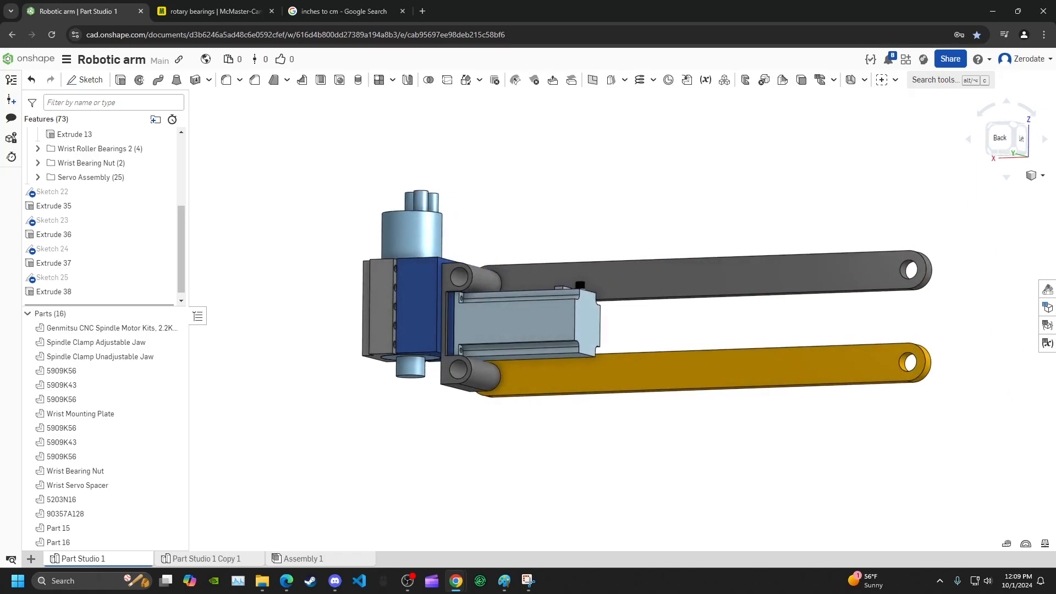
click(1000, 138)
scroll(350, 324, up, 5)
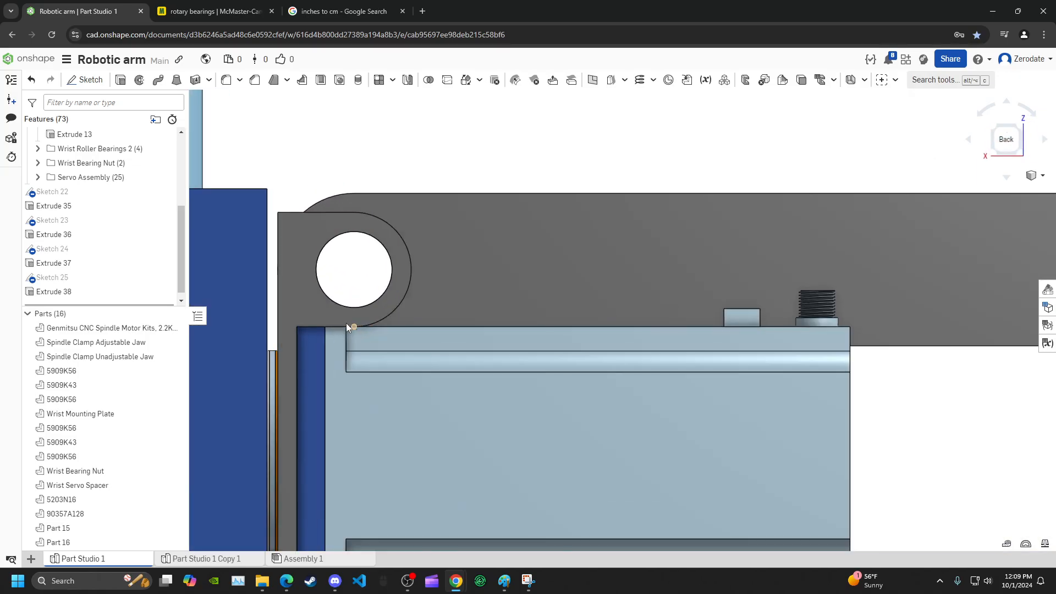
click(322, 256)
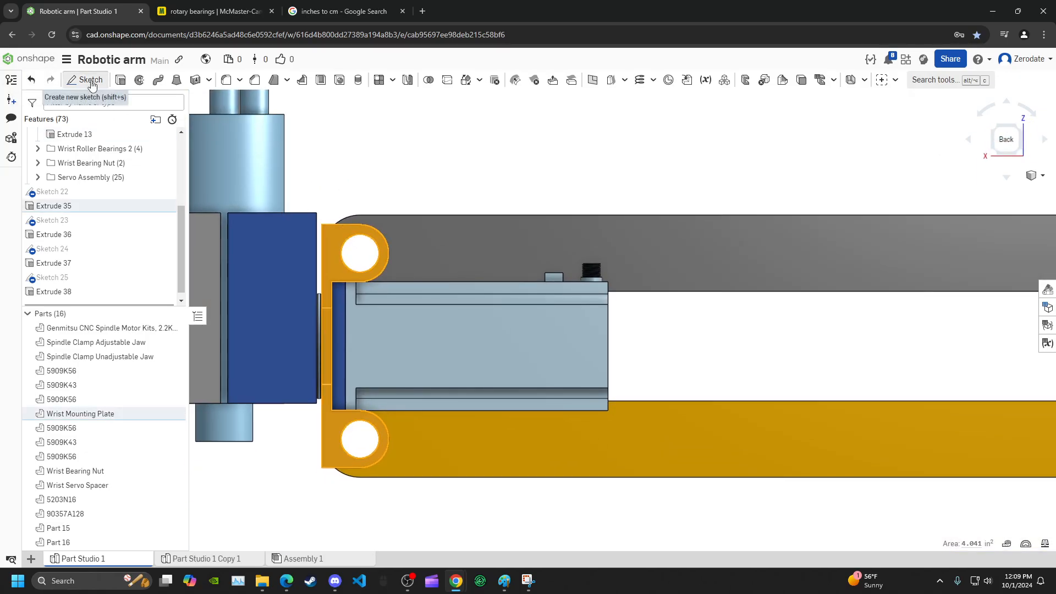
click(85, 79)
scroll(431, 254, down, 1)
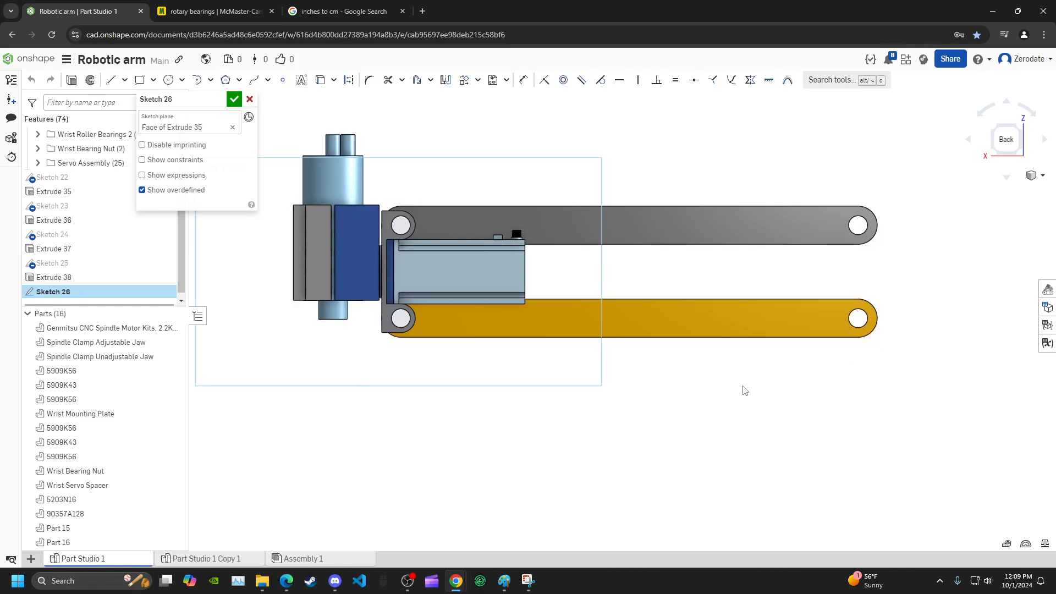
key(ctrl+v)
mouse_move(513, 452)
mouse_down()
mouse_move(513, 339)
mouse_move(422, 209)
mouse_up()
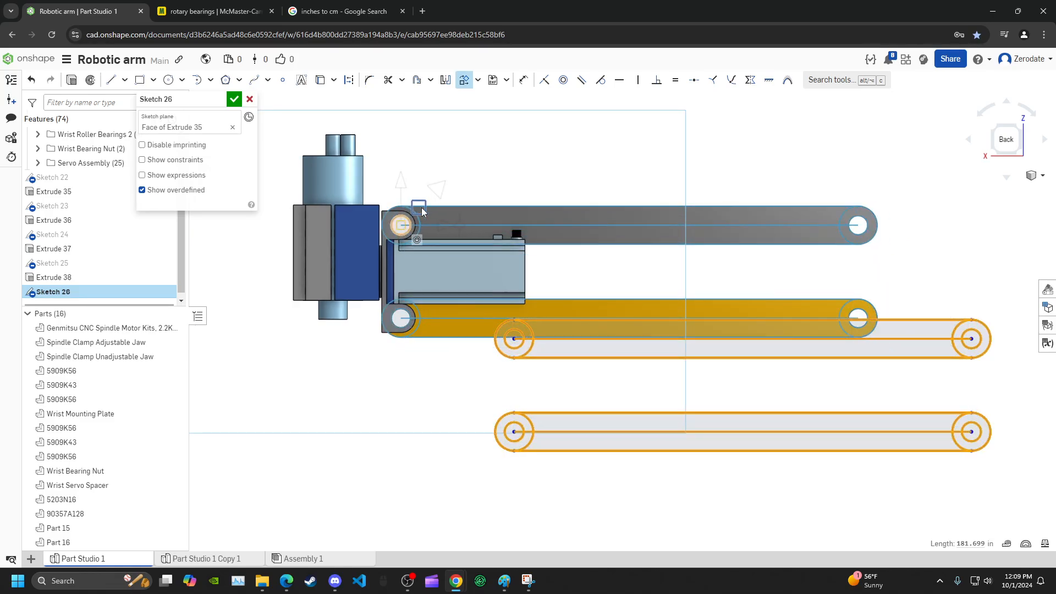
click(507, 160)
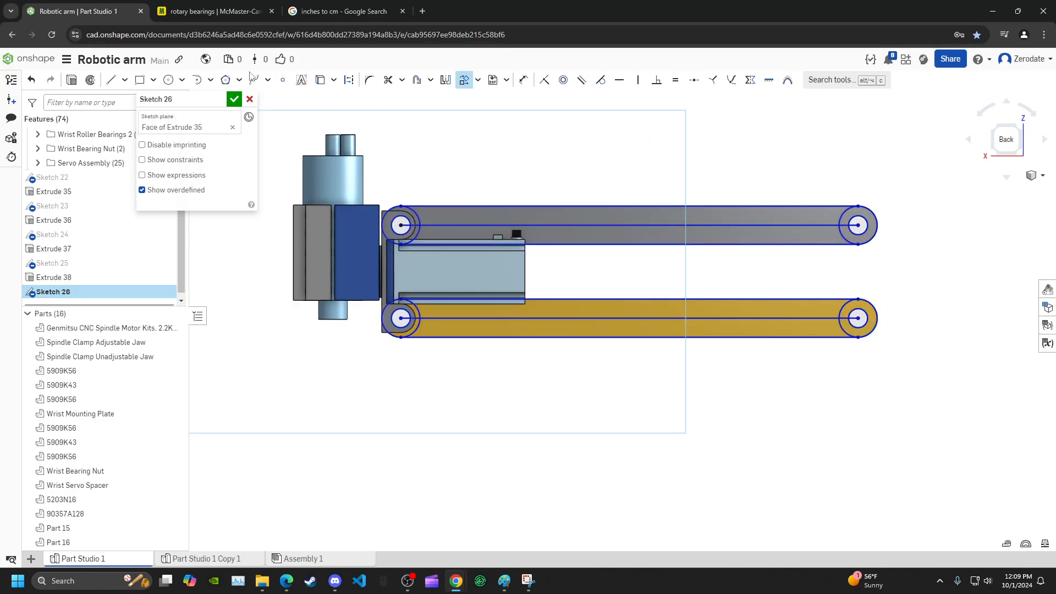
click(234, 98)
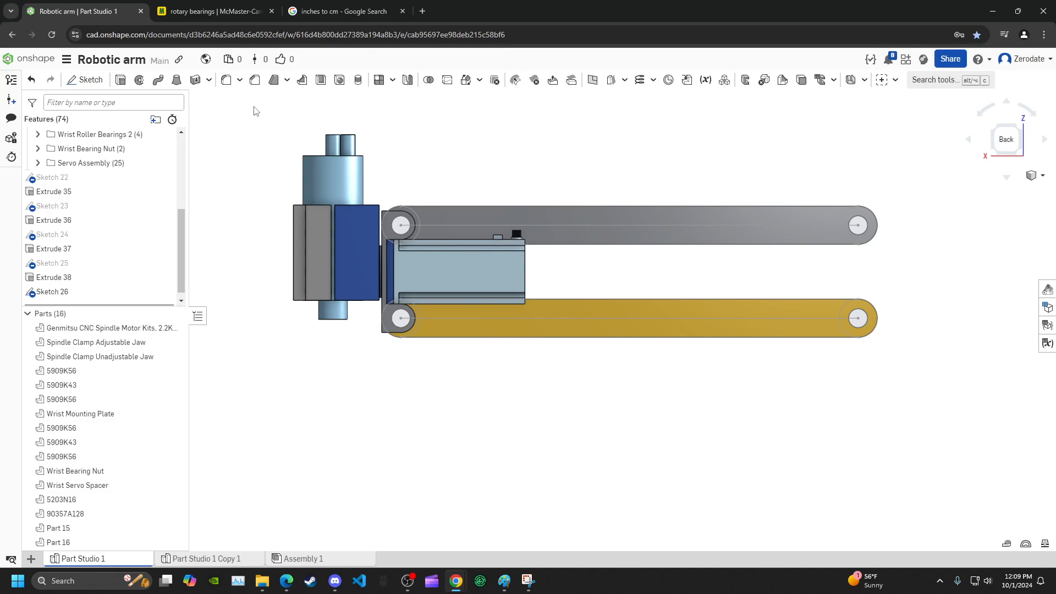
Select the upper link's regions in Sketch 26, covering its bar and the areas around both hinge holes.
scroll(418, 236, up, 5)
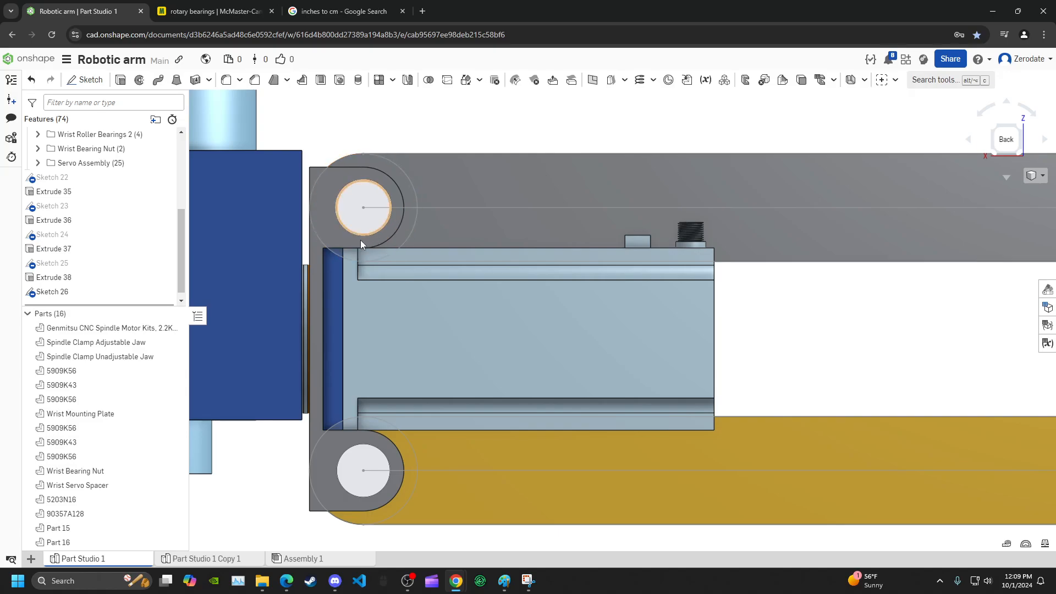
scroll(329, 236, up, 4)
click(468, 224)
click(468, 207)
click(473, 144)
scroll(581, 160, down, 5)
middle_drag(622, 206, 427, 252)
scroll(427, 253, down, 5)
scroll(736, 231, up, 6)
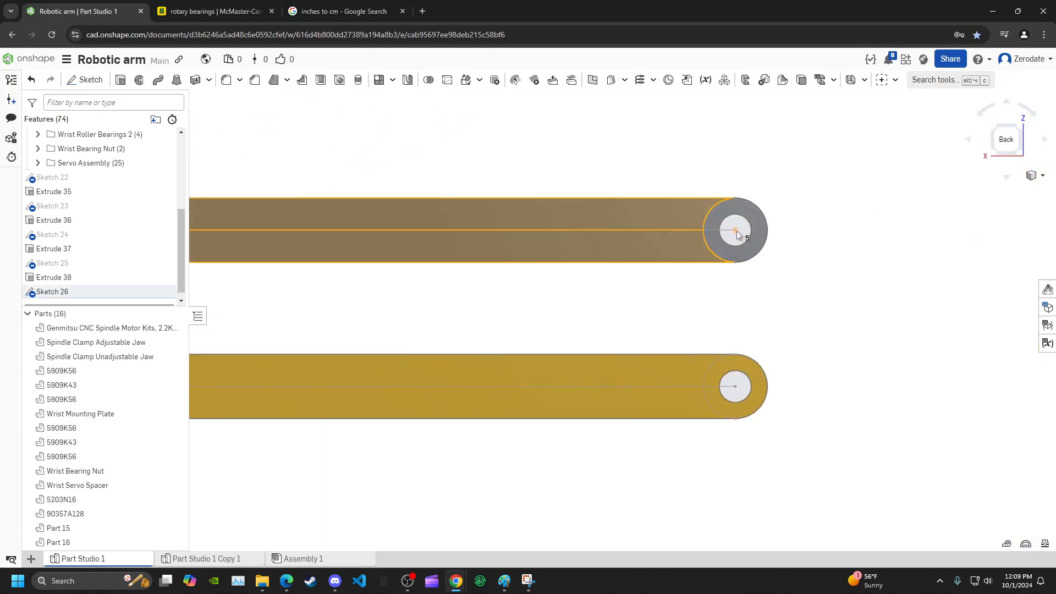
click(748, 262)
Add the lower link's regions in Sketch 26 to the selection, including the ring areas around its hinge holes.
scroll(632, 344, down, 2)
middle_drag(615, 347, 850, 248)
middle_drag(300, 312, 662, 317)
scroll(628, 318, up, 7)
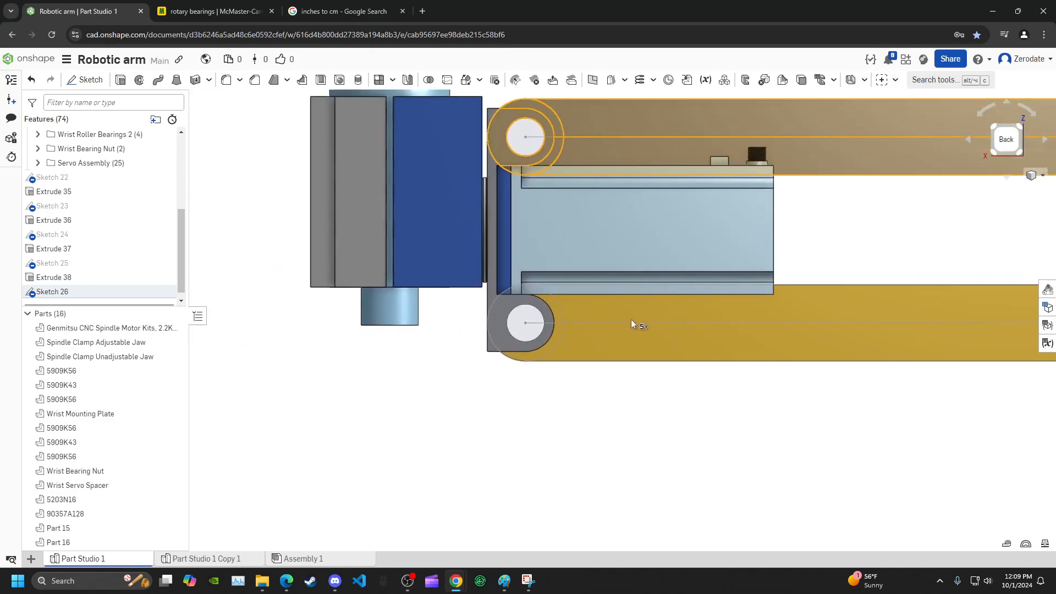
click(482, 316)
click(599, 305)
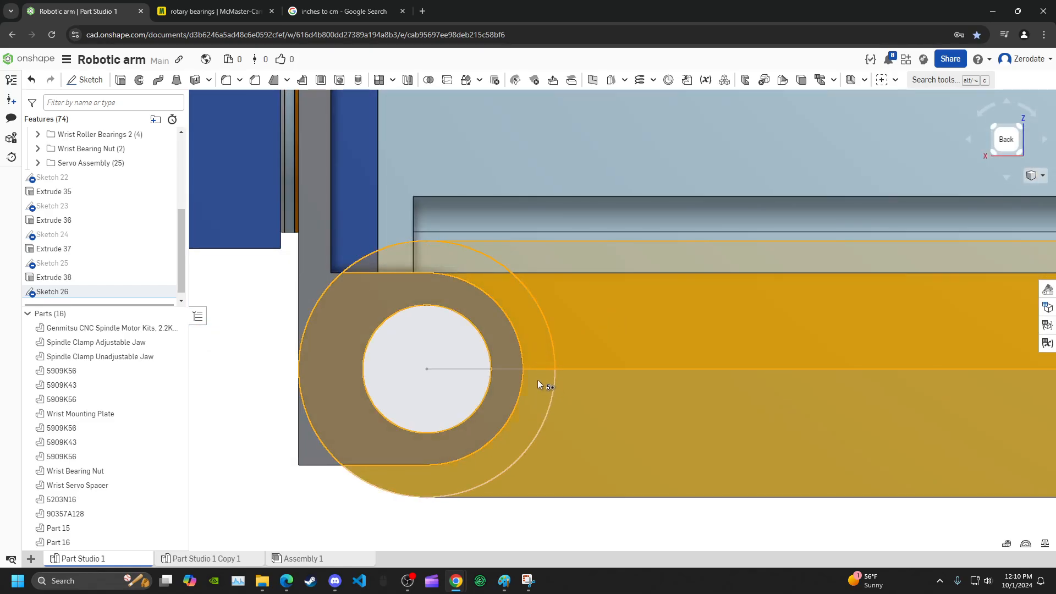
scroll(627, 379, down, 8)
right_drag(864, 347, 819, 369)
middle_drag(884, 360, 662, 335)
scroll(836, 365, up, 6)
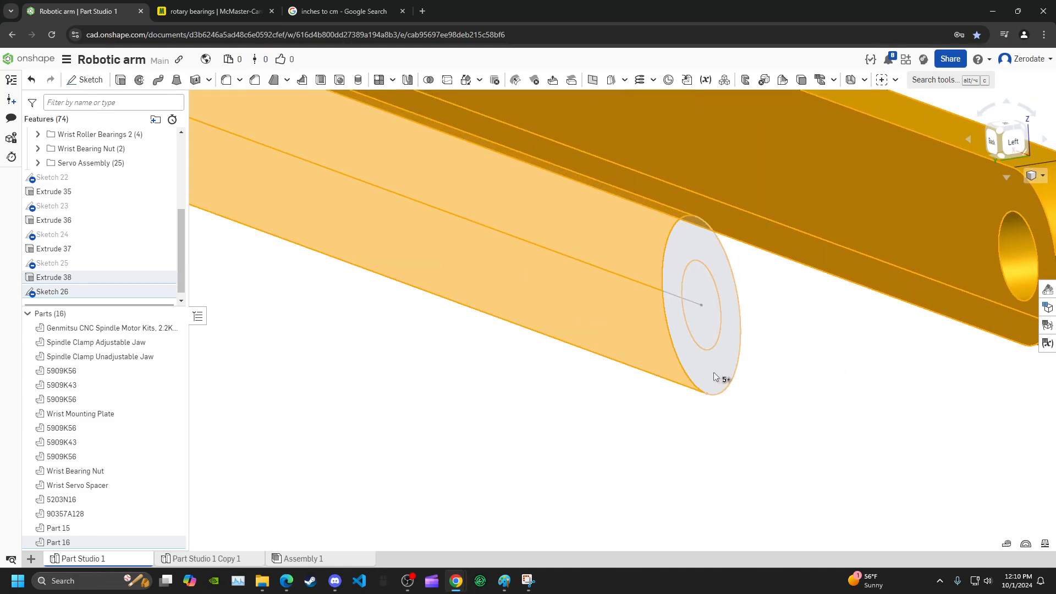
scroll(714, 372, down, 5)
right_drag(728, 353, 424, 216)
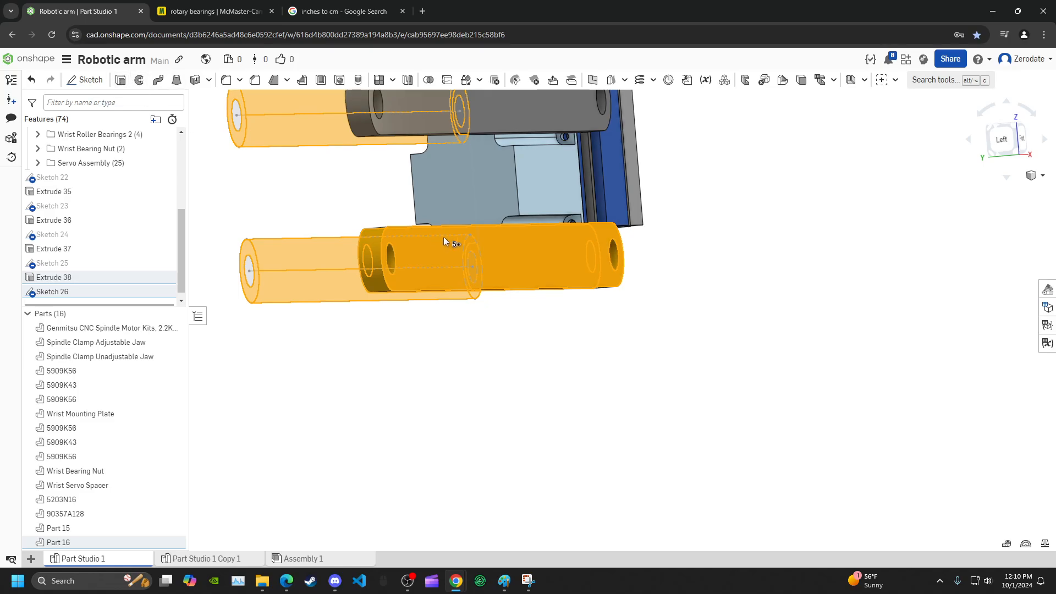
Extrude the selected Sketch 26 regions as new parts to a blind depth of 0.75 in.
key(shift+e)
click(236, 224)
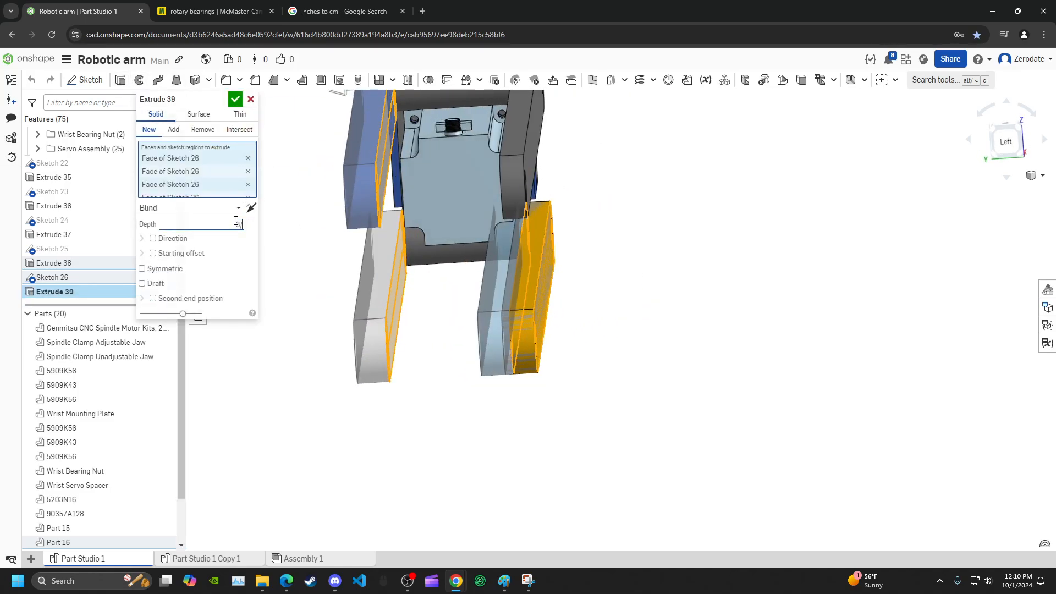
right_drag(381, 256, 562, 290)
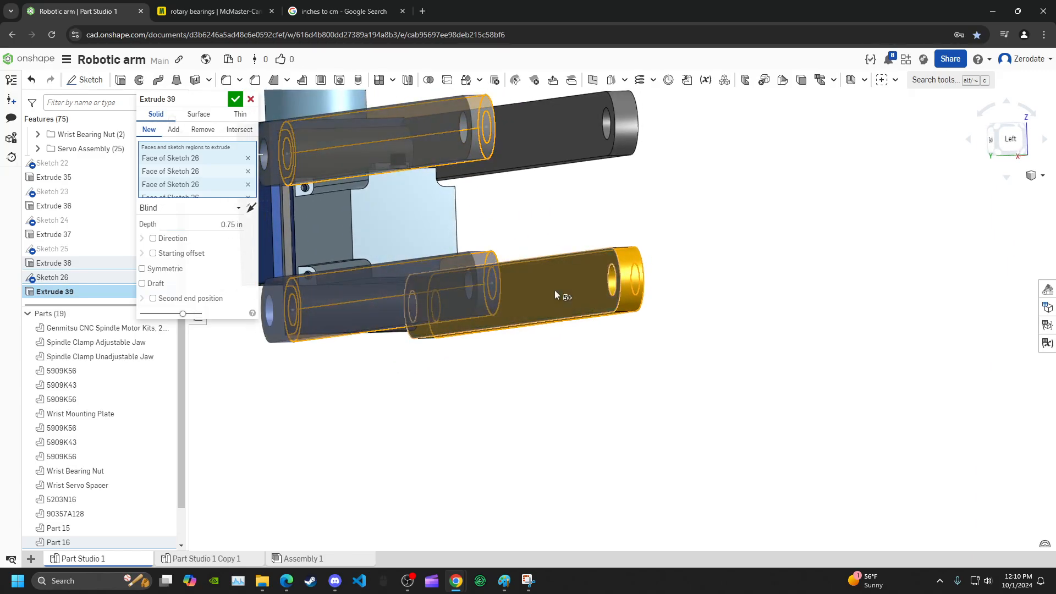
right_drag(567, 166, 558, 171)
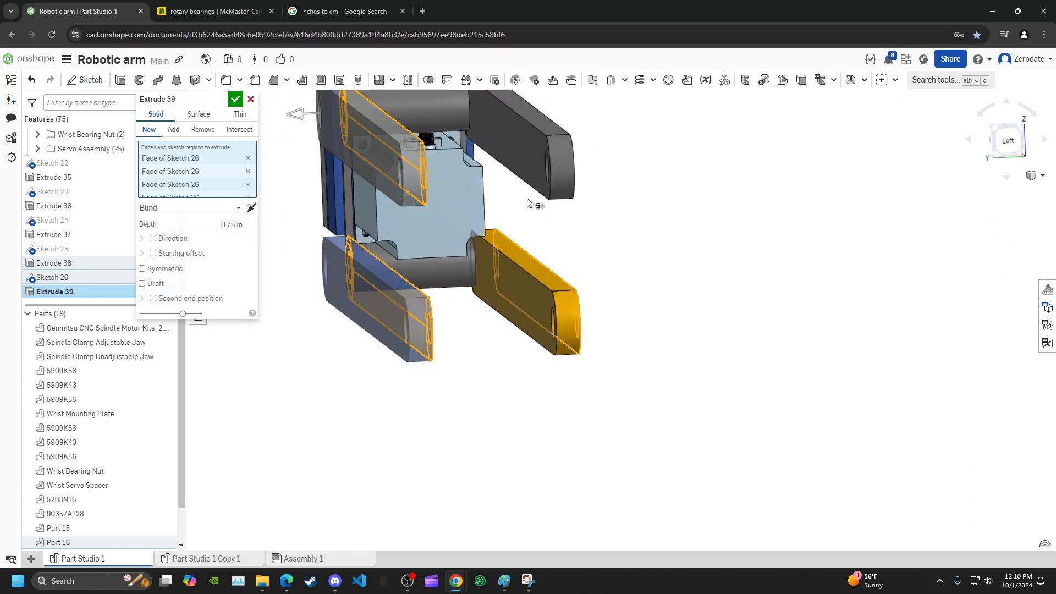
click(236, 99)
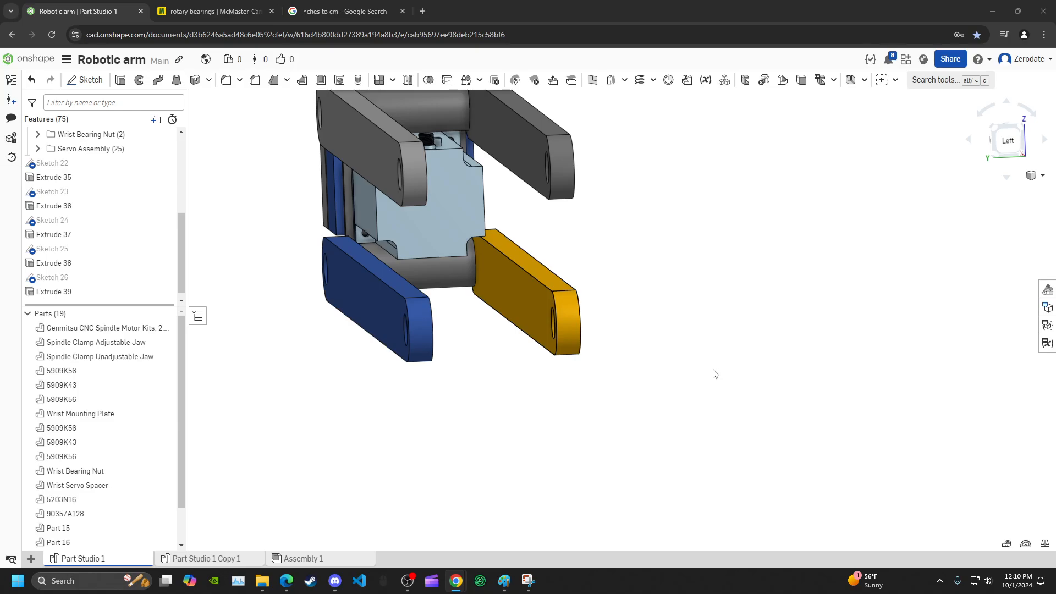
Examine the four forearm links from several sides and from above, checking their fit around the wrist mounting plate and servo.
right_drag(678, 363, 695, 328)
scroll(500, 249, up, 3)
middle_drag(504, 247, 607, 285)
right_drag(607, 284, 580, 344)
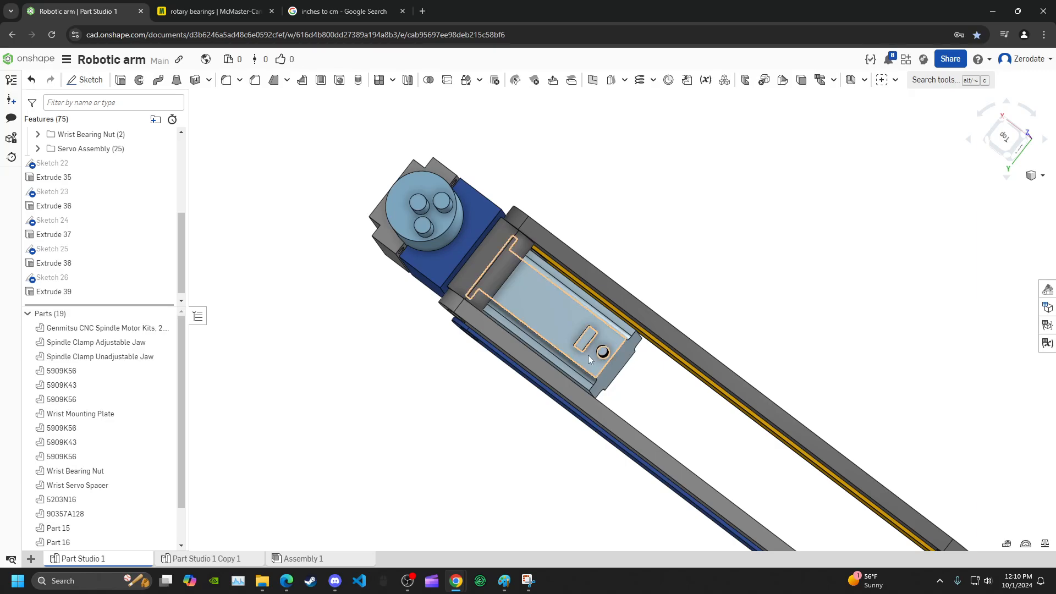
key(shift+2)
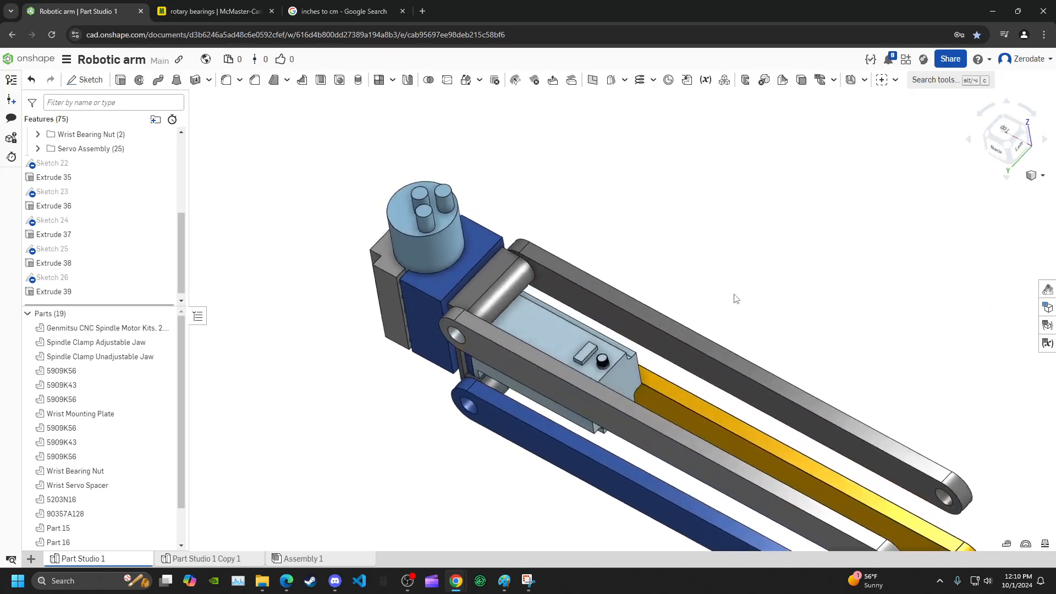
right_drag(612, 364, 563, 302)
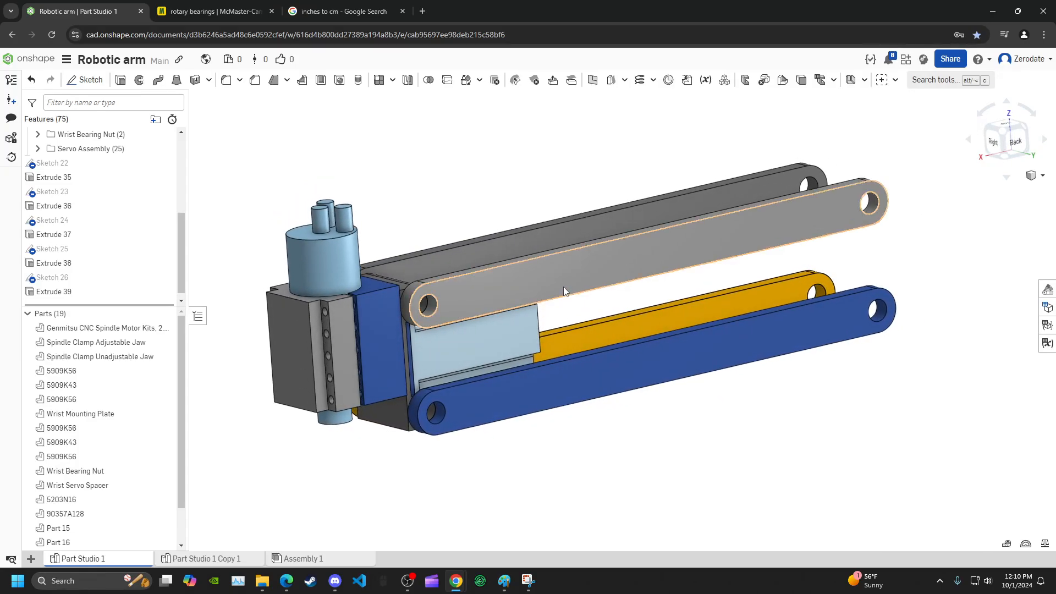
right_drag(617, 278, 618, 319)
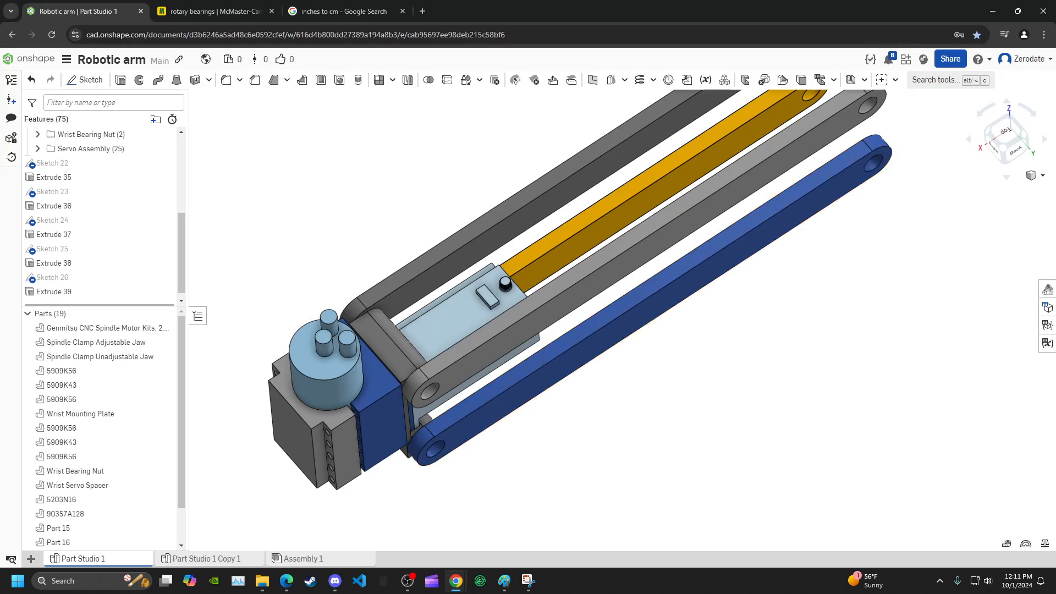
click(1012, 133)
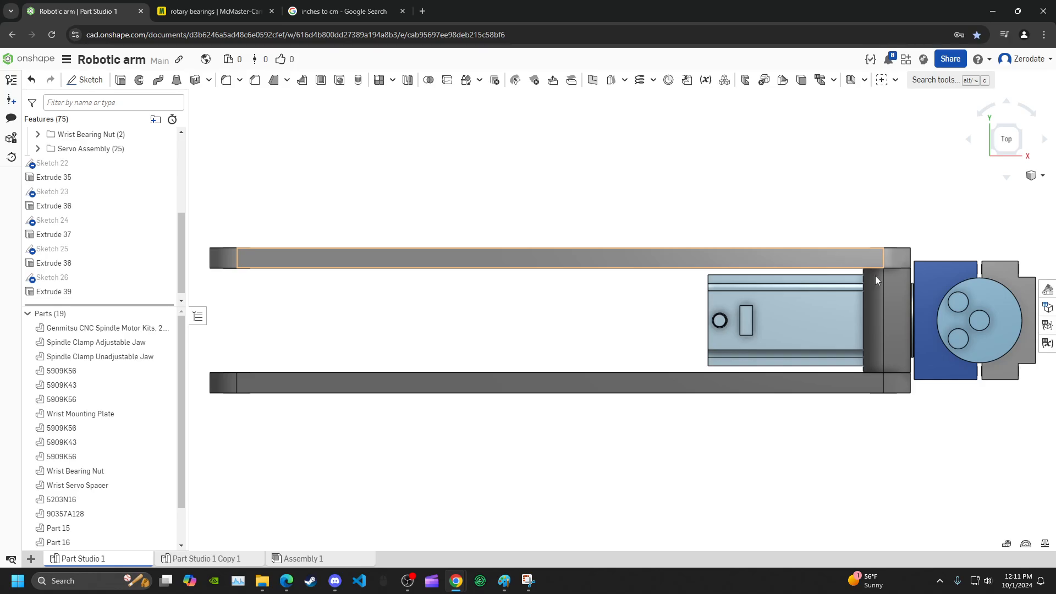
right_drag(683, 370, 689, 302)
middle_drag(757, 437, 722, 302)
Reopen Extrude 39 and remove all the Sketch 26 faces from its selection.
double_click(58, 292)
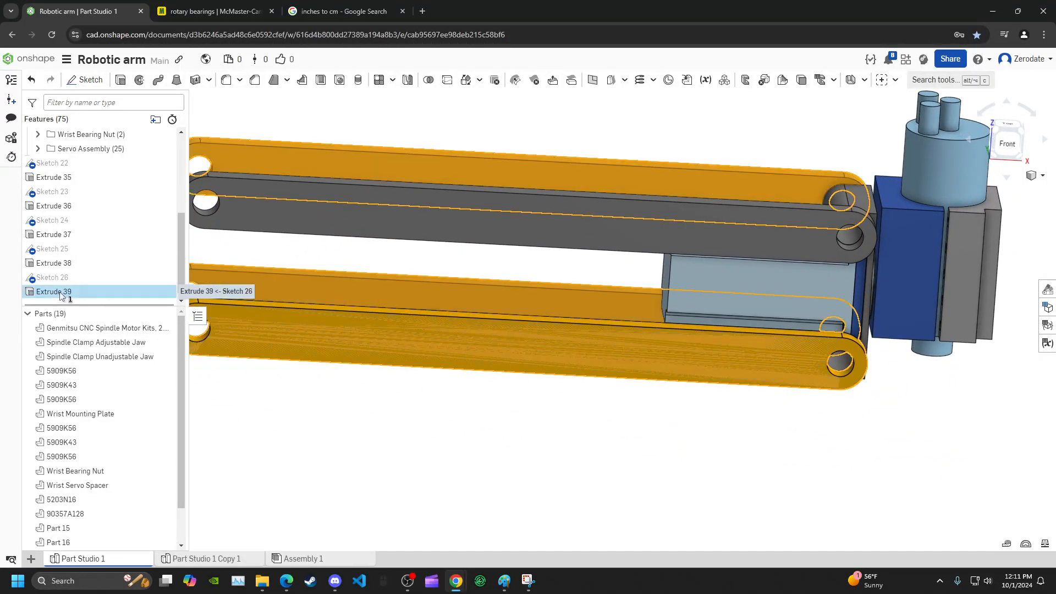
right_click(693, 459)
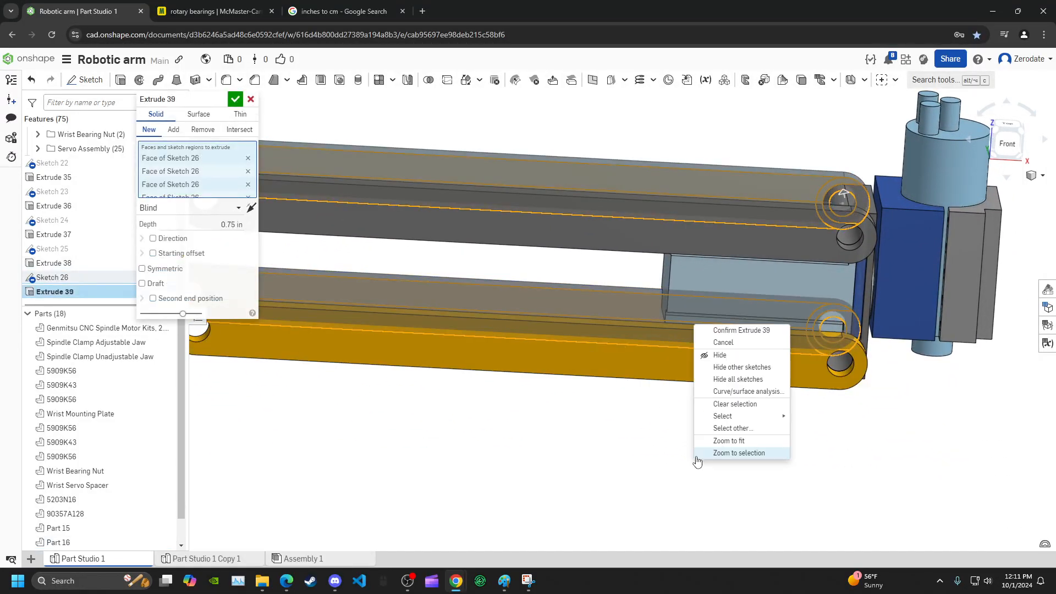
click(714, 441)
right_drag(688, 276, 652, 260)
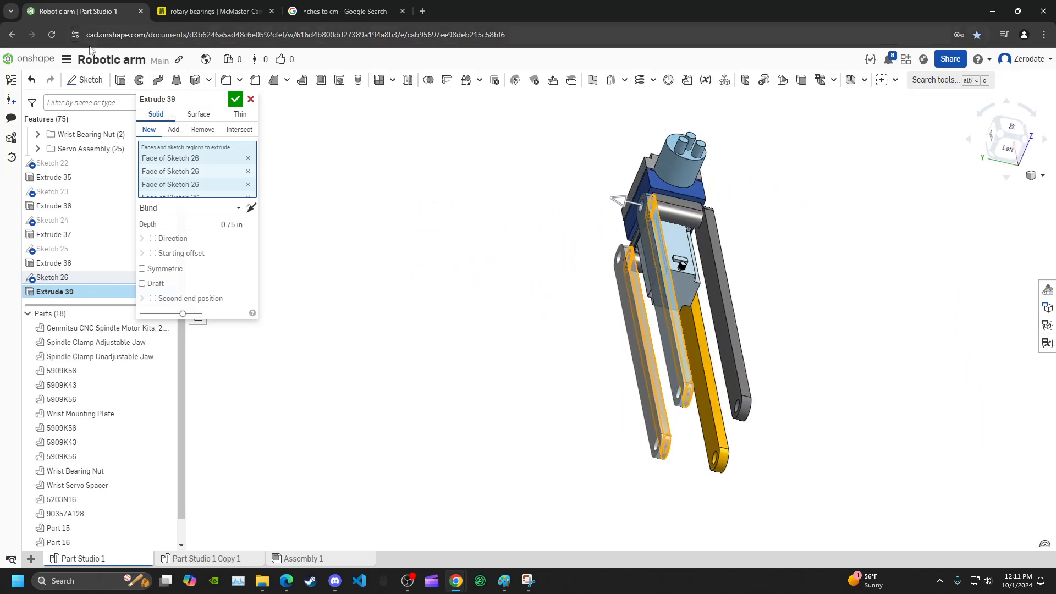
scroll(242, 180, down, 1)
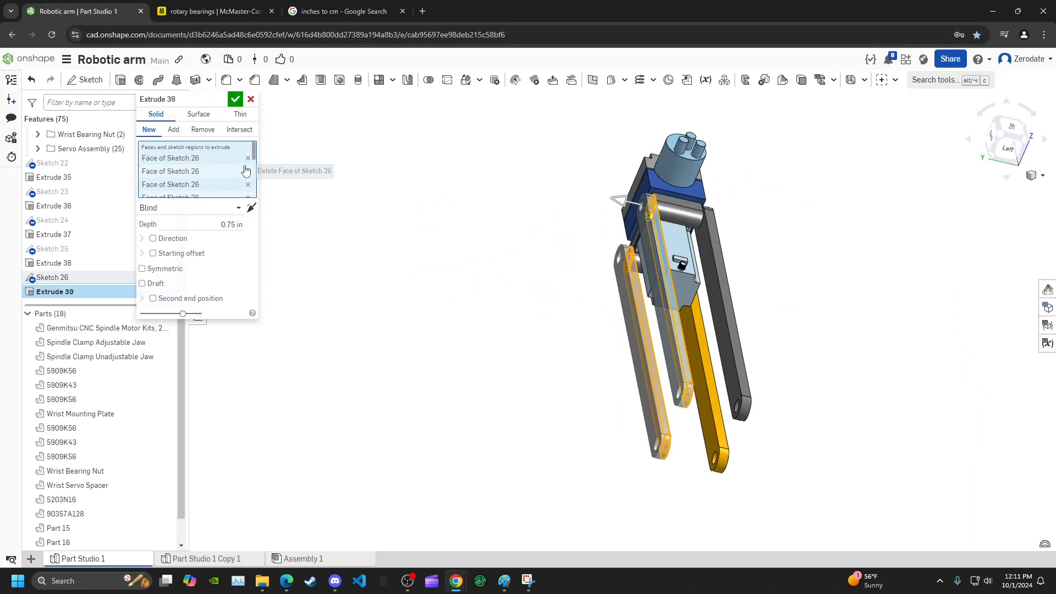
click(249, 163)
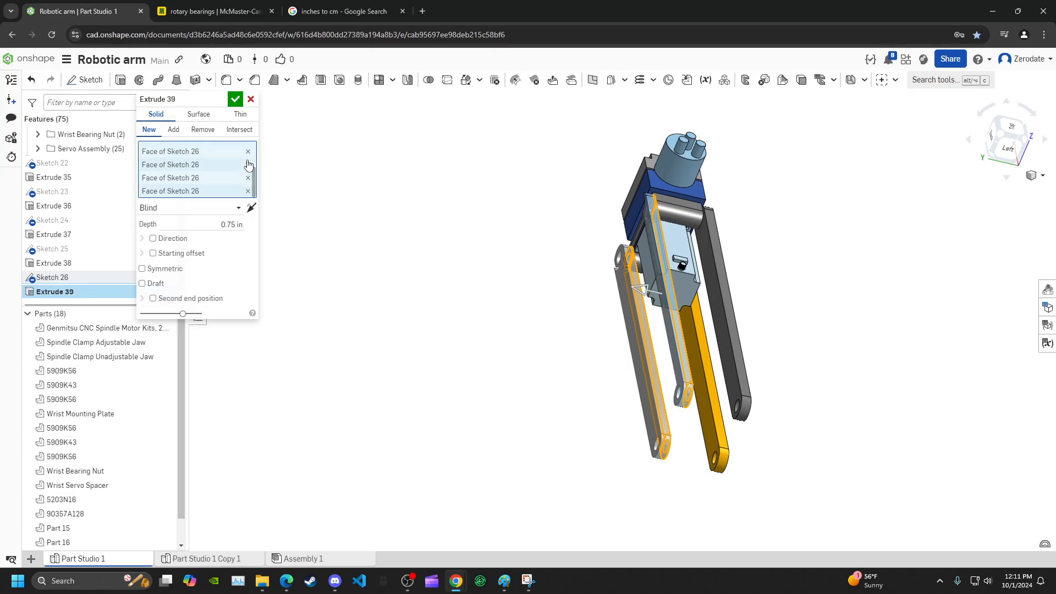
click(248, 166)
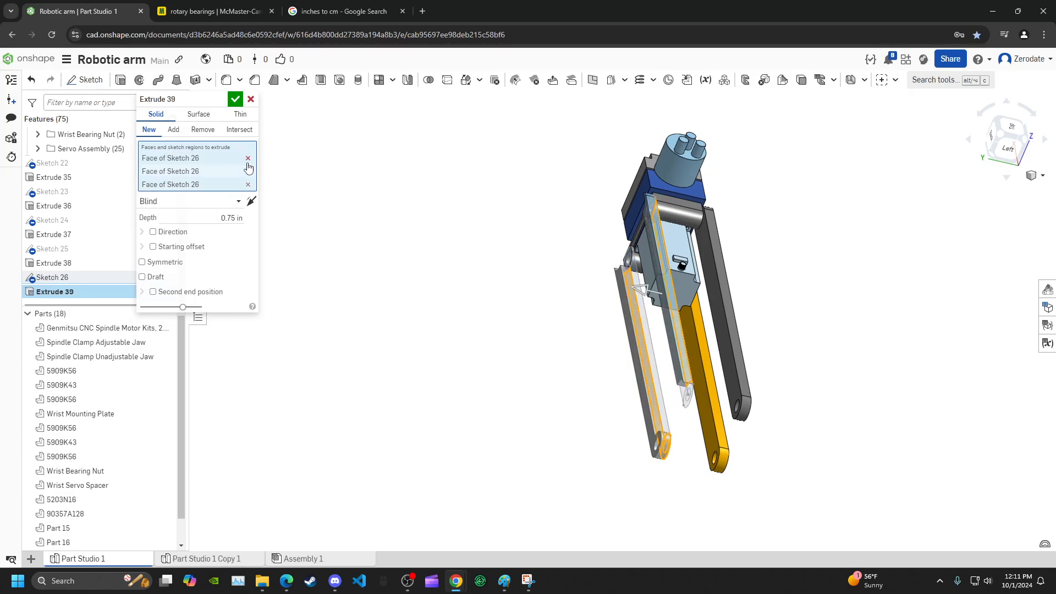
click(248, 164)
click(248, 163)
click(248, 160)
right_drag(572, 248, 700, 278)
Reselect only the upper link's Sketch 26 regions for Extrude 39, including the ring areas around both hinge holes.
click(1014, 143)
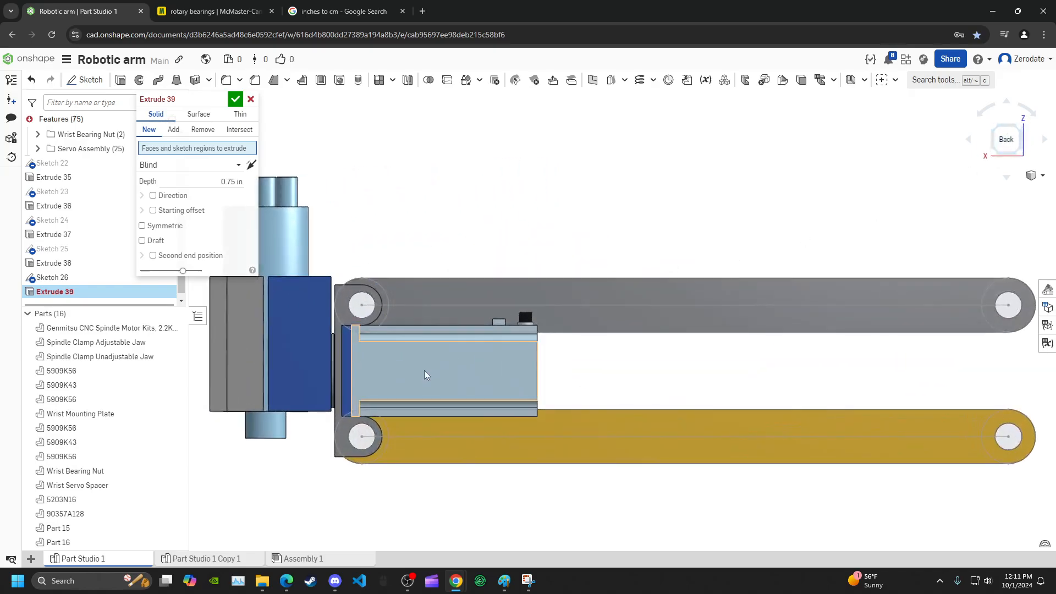
scroll(430, 367, up, 10)
click(414, 389)
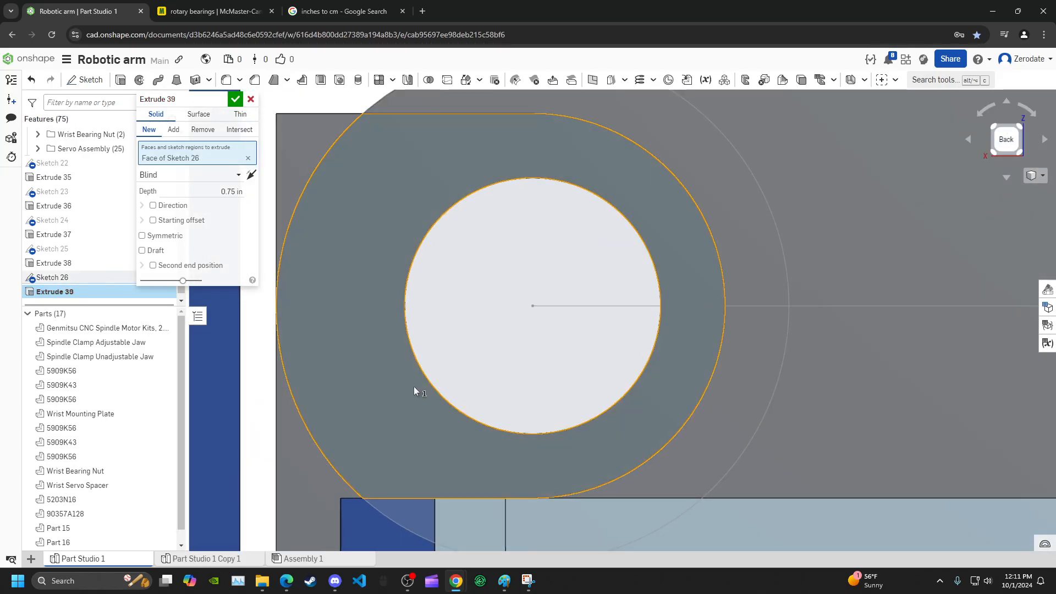
scroll(440, 379, down, 3)
click(590, 292)
click(609, 384)
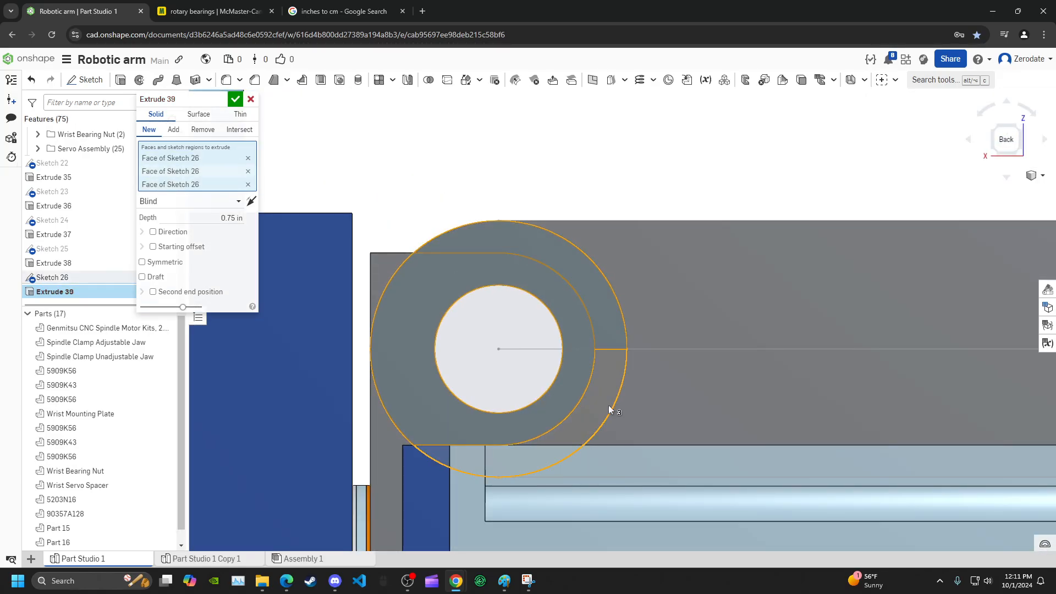
click(740, 302)
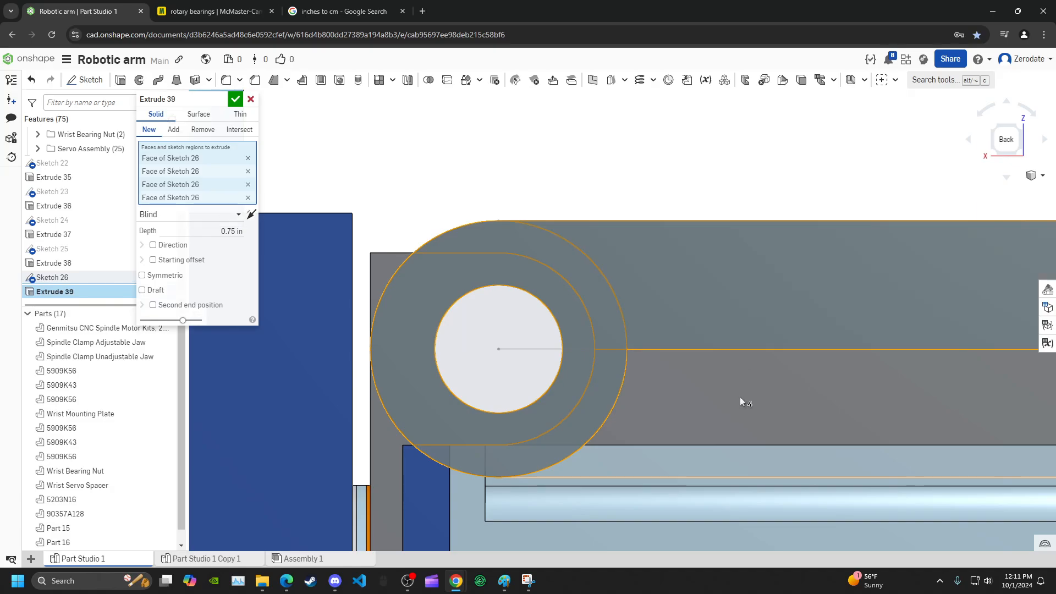
click(740, 395)
scroll(670, 380, down, 5)
scroll(837, 372, down, 3)
scroll(824, 355, up, 8)
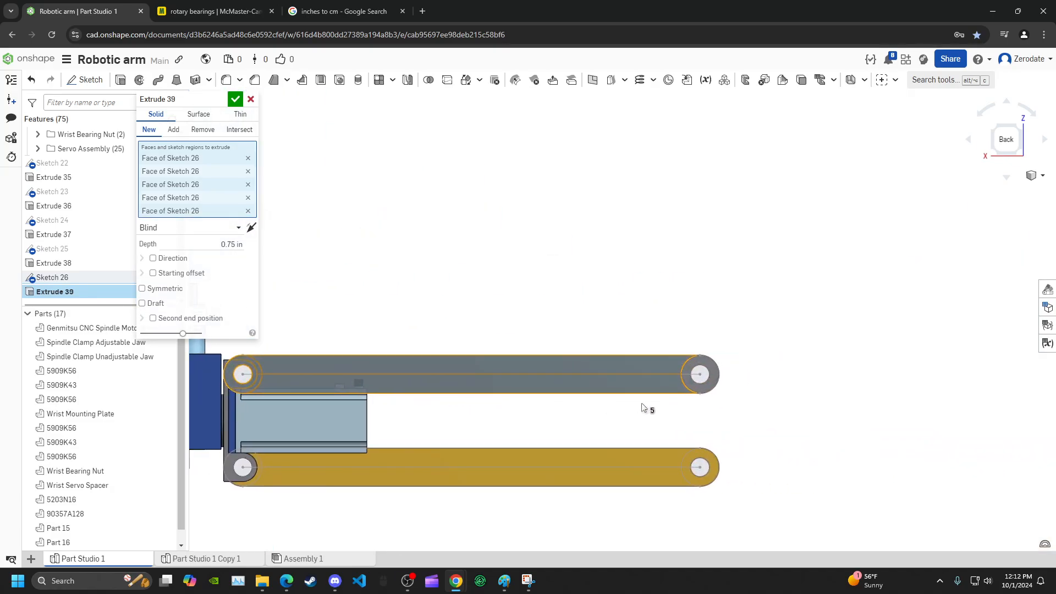
click(824, 359)
mouse_move(836, 352)
right_down()
mouse_move(792, 379)
mouse_move(793, 360)
mouse_move(841, 356)
right_up()
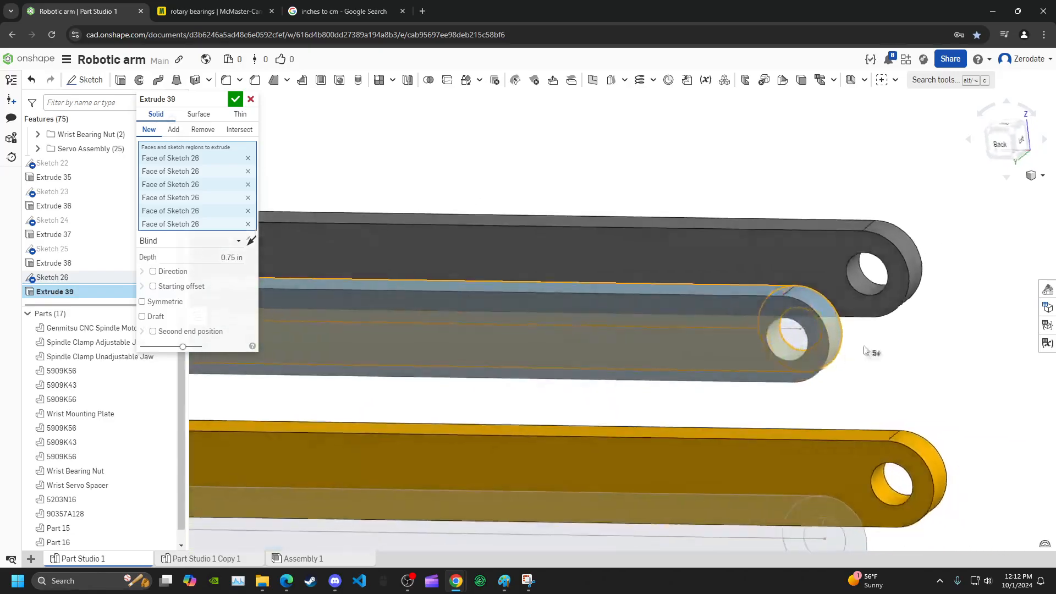
Add the lower link's Sketch 26 regions to Extrude 39, including both hinge-hole rings, and accept the extrusion.
click(1002, 140)
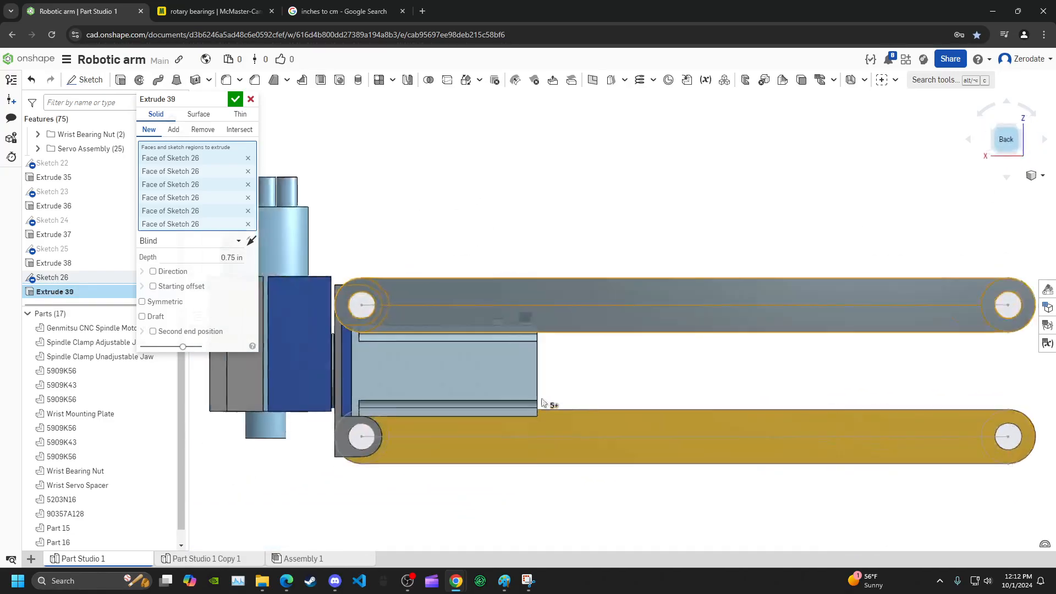
scroll(348, 481, up, 6)
scroll(548, 397, up, 3)
click(548, 397)
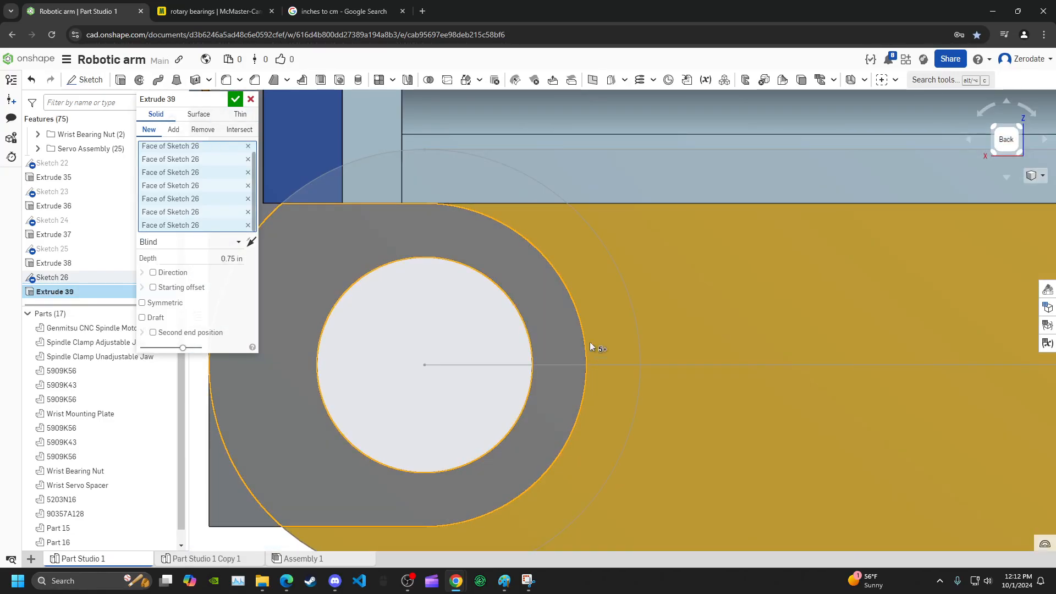
click(598, 331)
click(695, 321)
scroll(715, 418, down, 5)
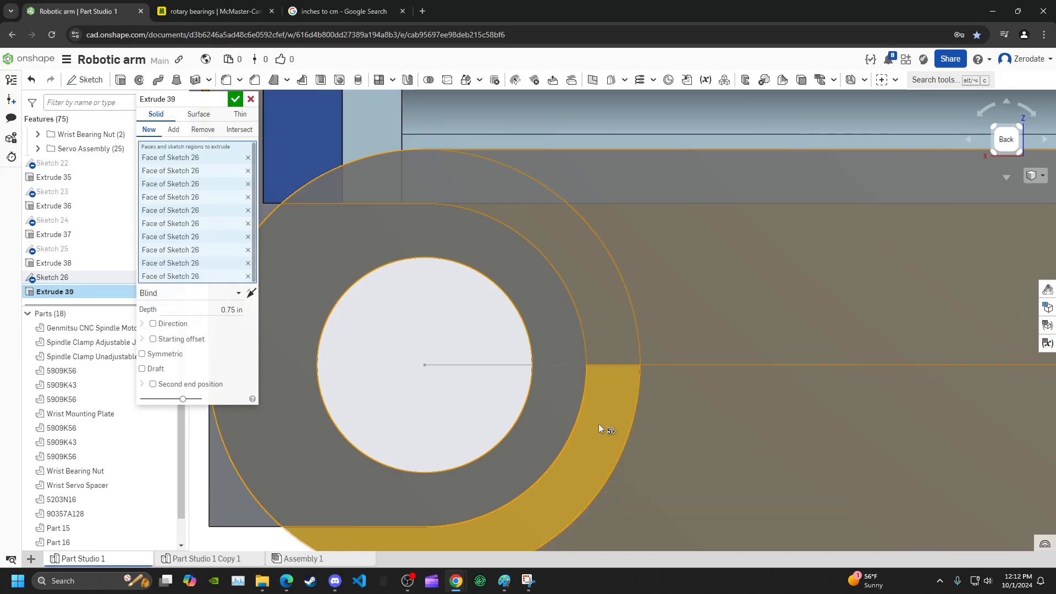
scroll(680, 416, down, 5)
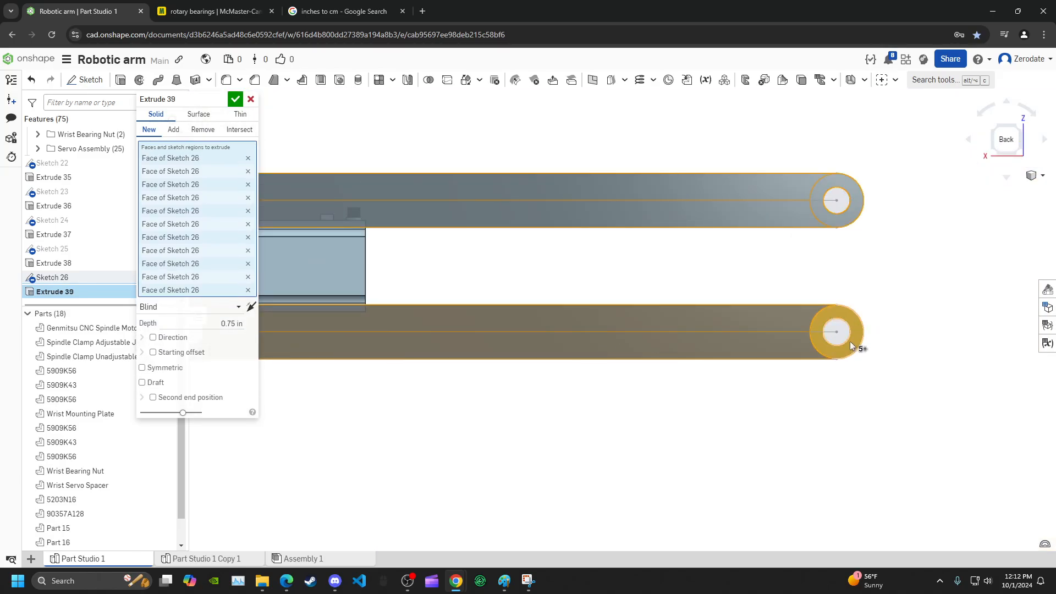
click(236, 99)
Inspect the rebuilt back links from several angles, checking their hinge holes against the wrist mounting plate and servo.
scroll(585, 252, down, 3)
right_drag(584, 253, 562, 242)
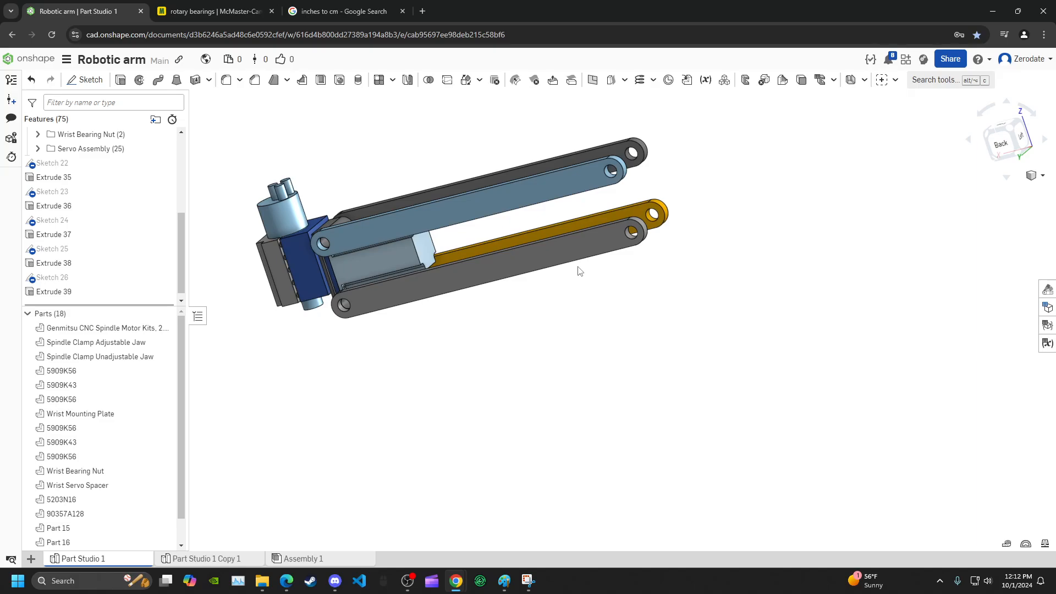
right_drag(478, 319, 510, 319)
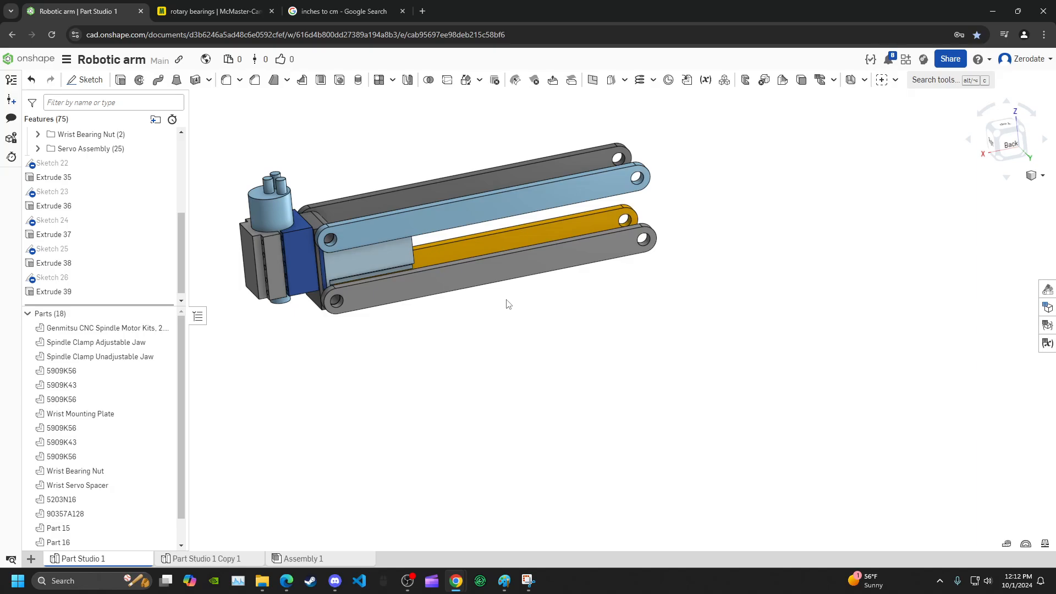
middle_drag(429, 330, 447, 358)
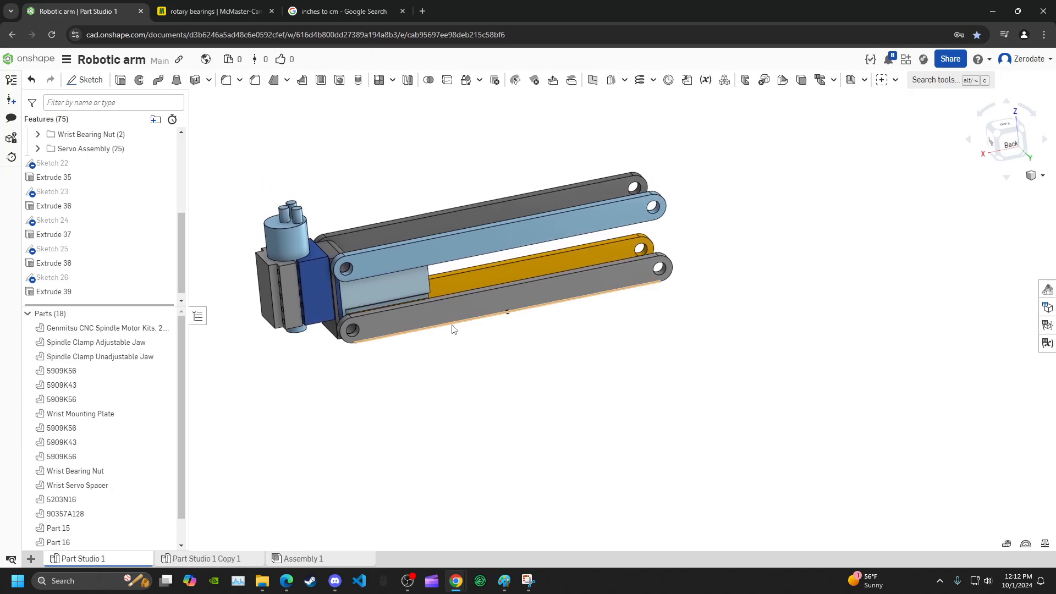
right_drag(375, 348, 367, 315)
right_drag(610, 184, 597, 229)
middle_drag(597, 230, 451, 287)
right_drag(450, 286, 454, 307)
middle_drag(358, 307, 678, 324)
right_drag(590, 331, 595, 292)
scroll(689, 327, up, 1)
middle_drag(689, 327, 608, 225)
right_drag(650, 308, 645, 293)
scroll(401, 266, up, 5)
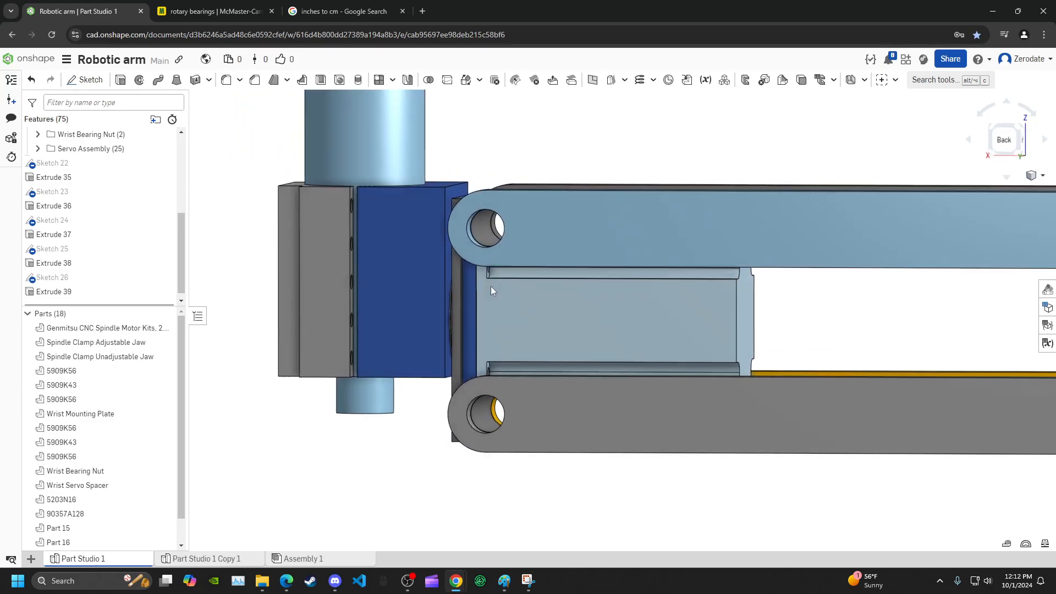
Inspect the four forearm links from the back and at a slight angle, comparing their hinge holes at both ends.
right_drag(496, 287, 494, 296)
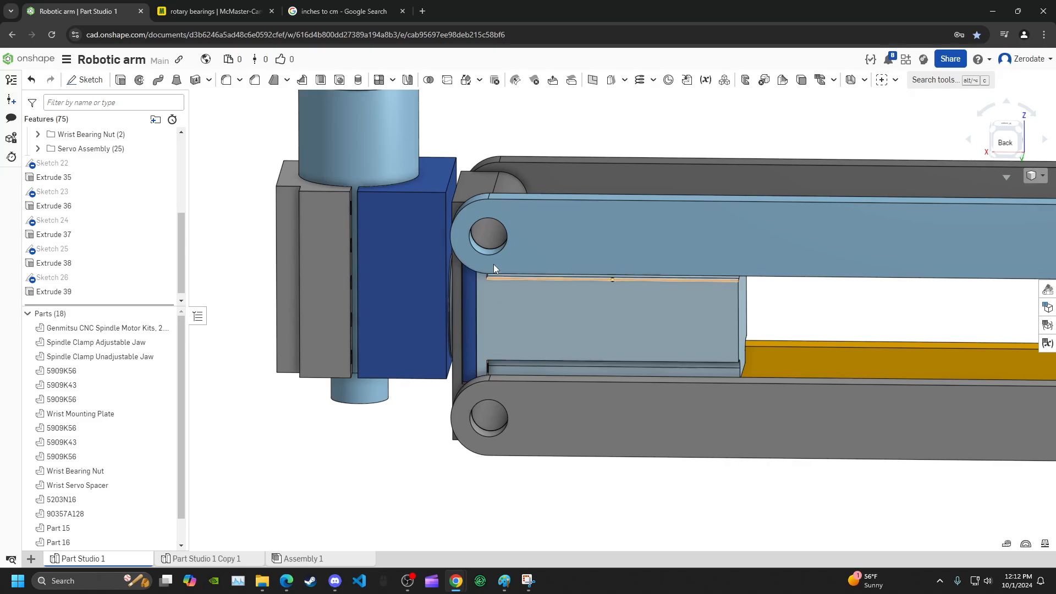
scroll(561, 275, down, 5)
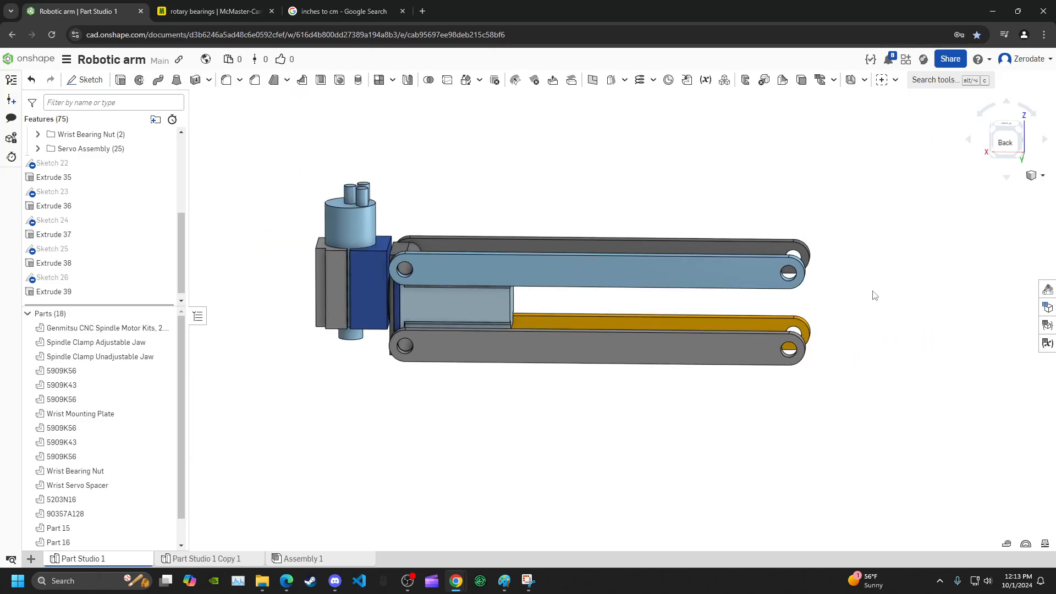
click(1004, 141)
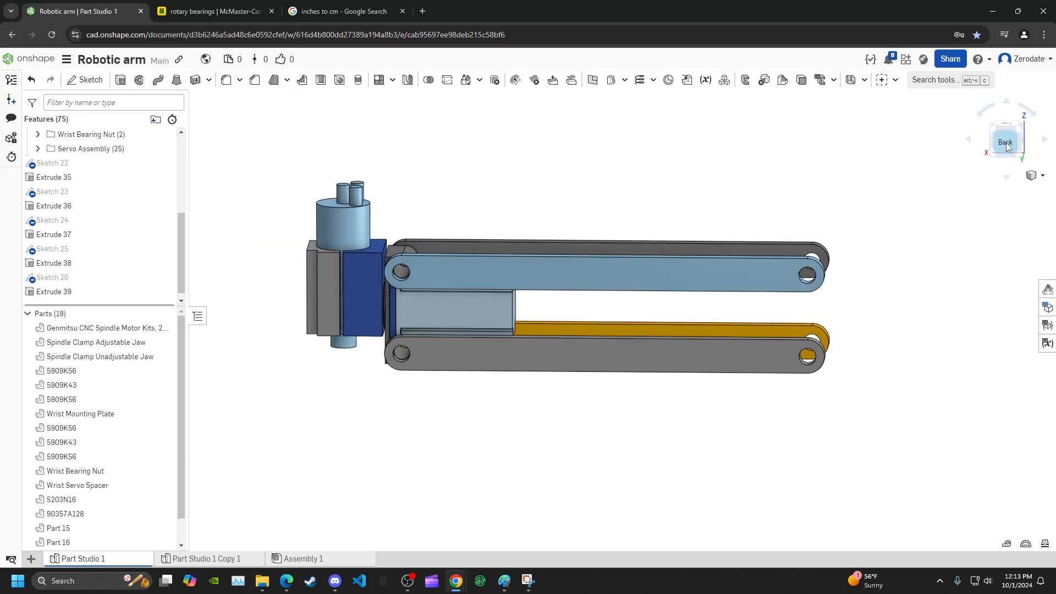
middle_drag(940, 320, 752, 298)
middle_drag(856, 369, 814, 356)
right_drag(814, 356, 774, 372)
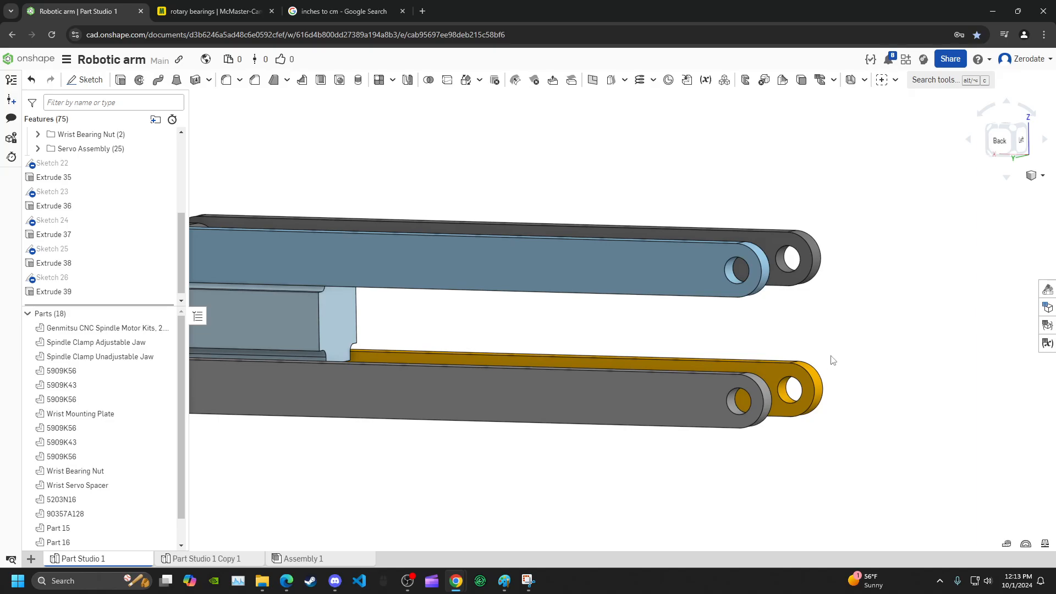
scroll(822, 356, down, 4)
scroll(738, 365, up, 2)
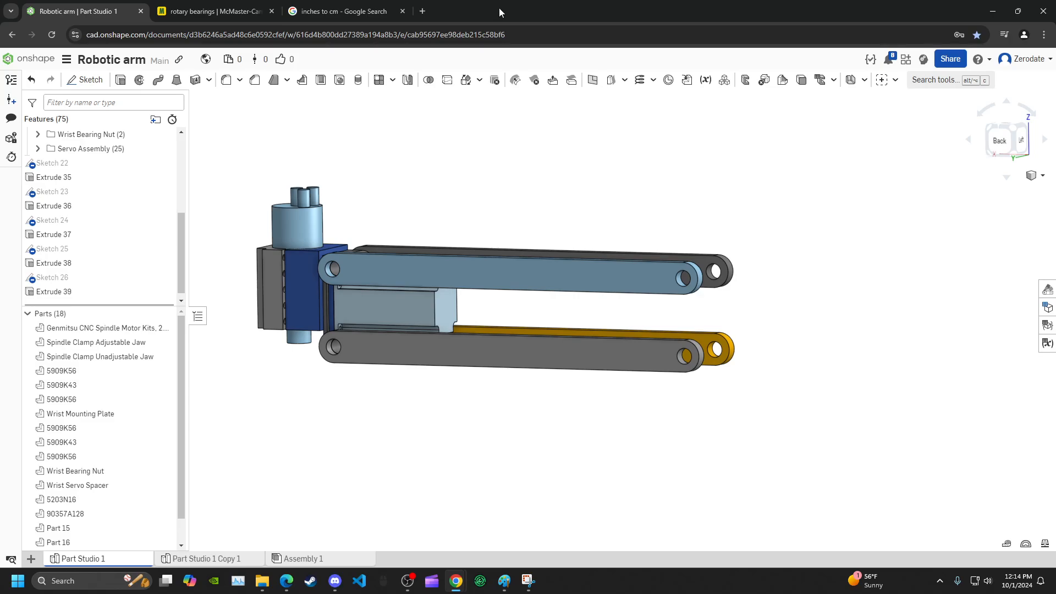
Examine the whole link and wrist assembly from above and from oblique angles, checking the spacing around the servo and mounting plate.
middle_drag(728, 186, 678, 198)
scroll(678, 197, up, 1)
right_drag(677, 219, 644, 240)
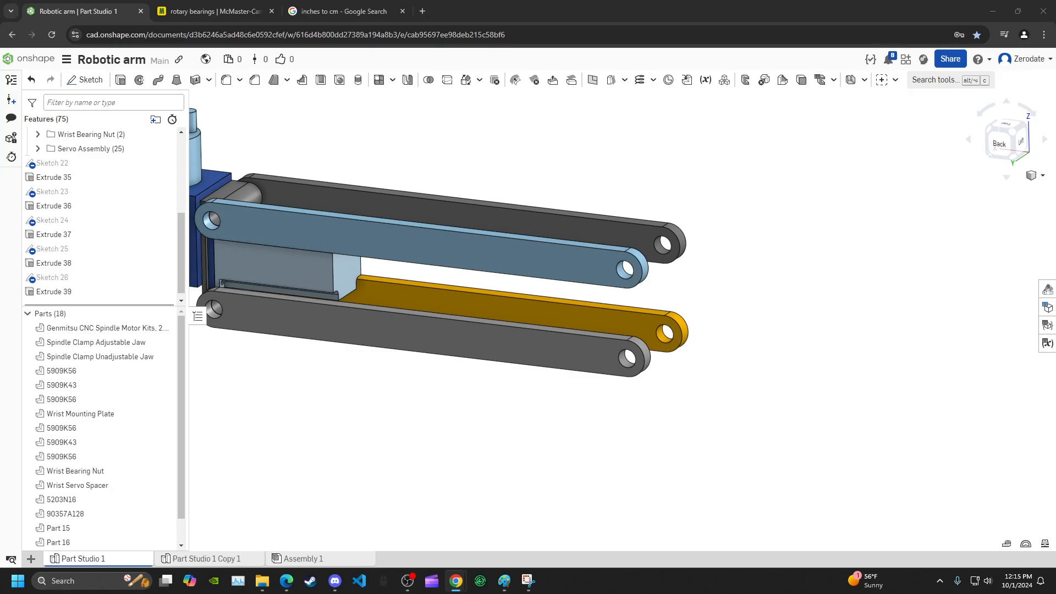
click(808, 228)
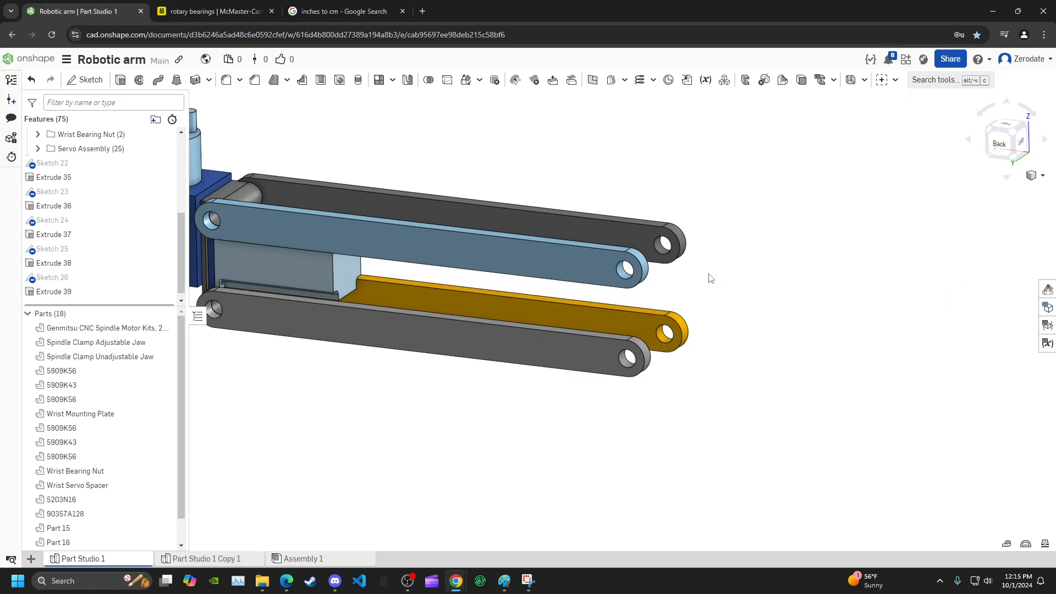
scroll(761, 306, up, 5)
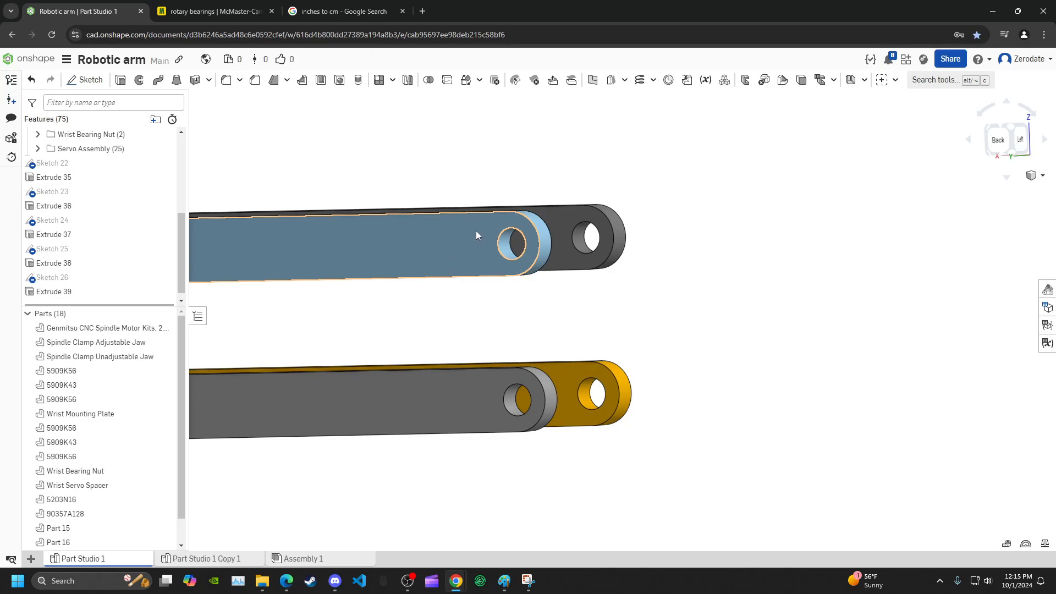
scroll(592, 275, down, 5)
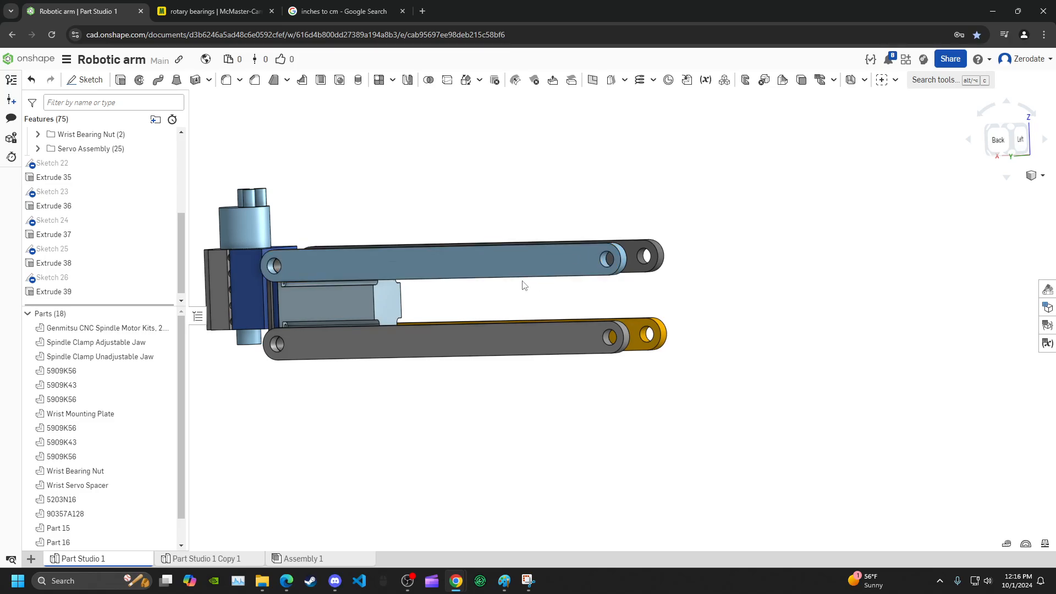
right_drag(509, 297, 550, 426)
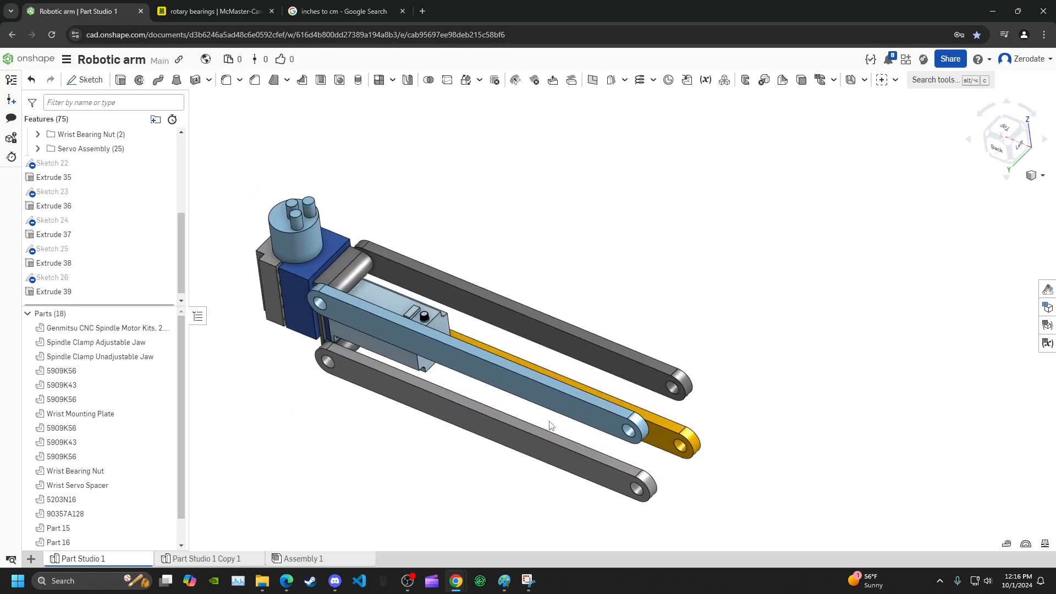
right_drag(493, 377, 561, 276)
scroll(536, 233, up, 2)
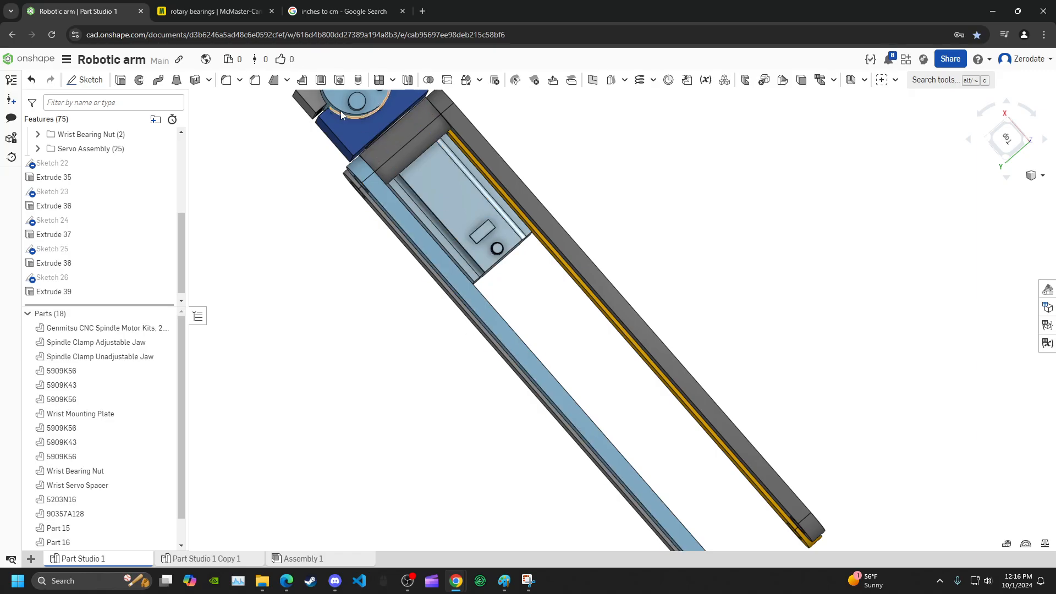
right_drag(586, 255, 575, 199)
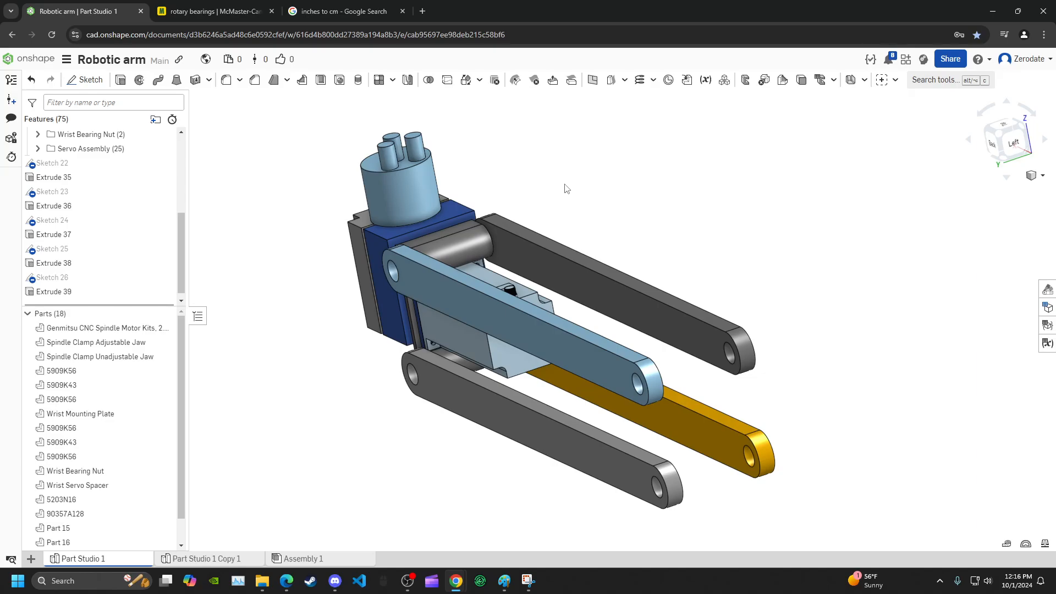
right_drag(560, 195, 640, 241)
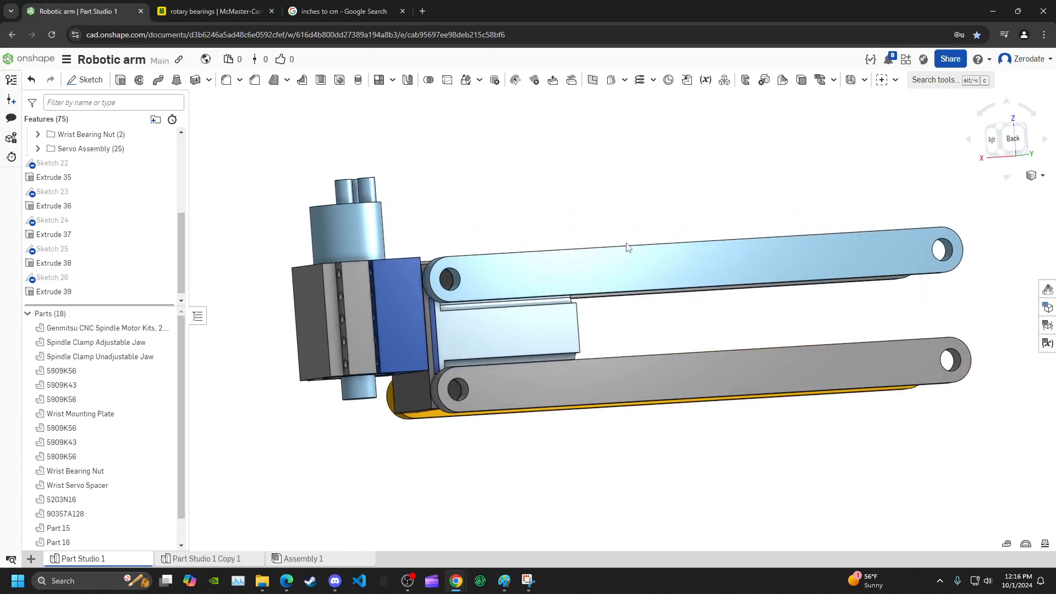
Reopen Sketch 26 in the back view and copy the upper link's edge lines, centre line and wrist-end hinge circles.
click(1013, 142)
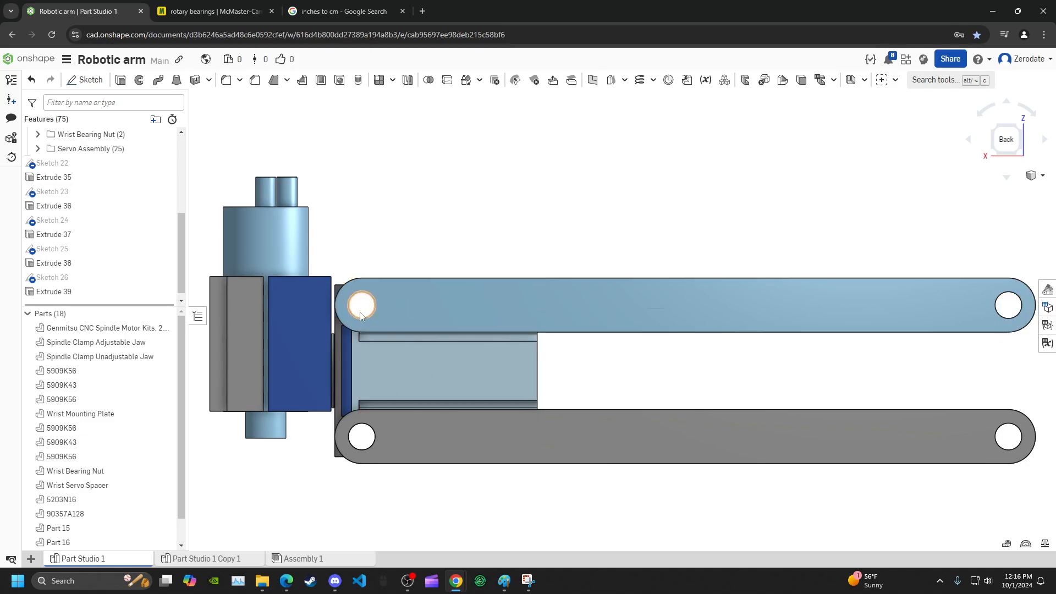
click(60, 281)
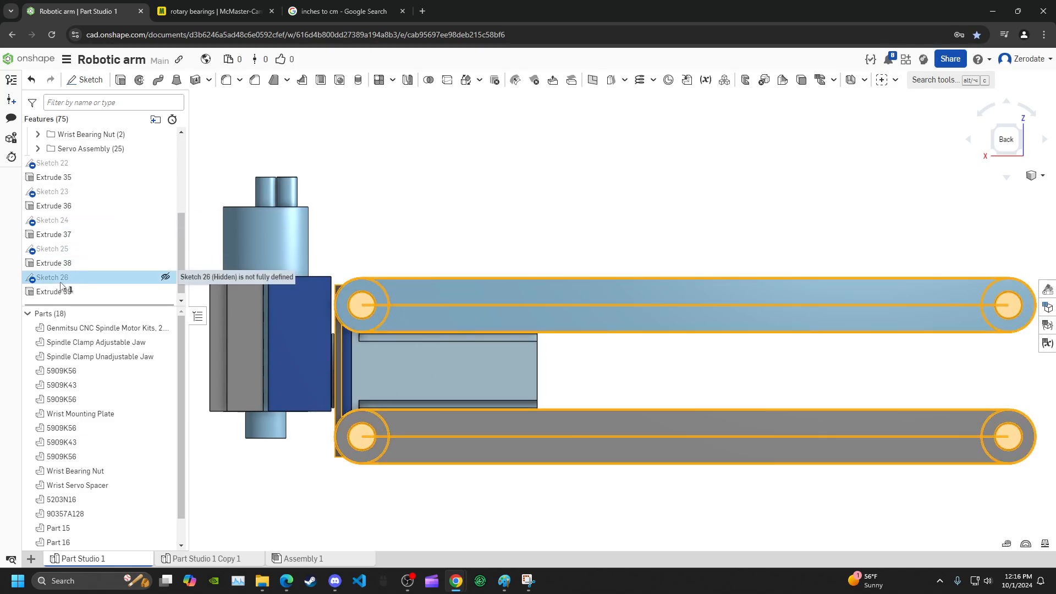
double_click(60, 282)
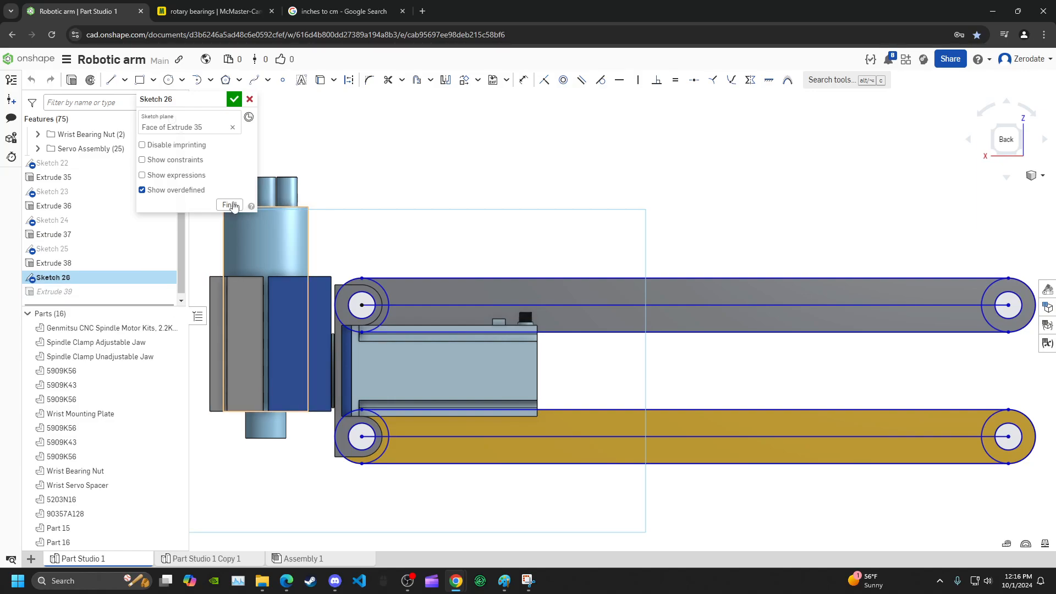
scroll(400, 252, up, 3)
drag(430, 191, 295, 385)
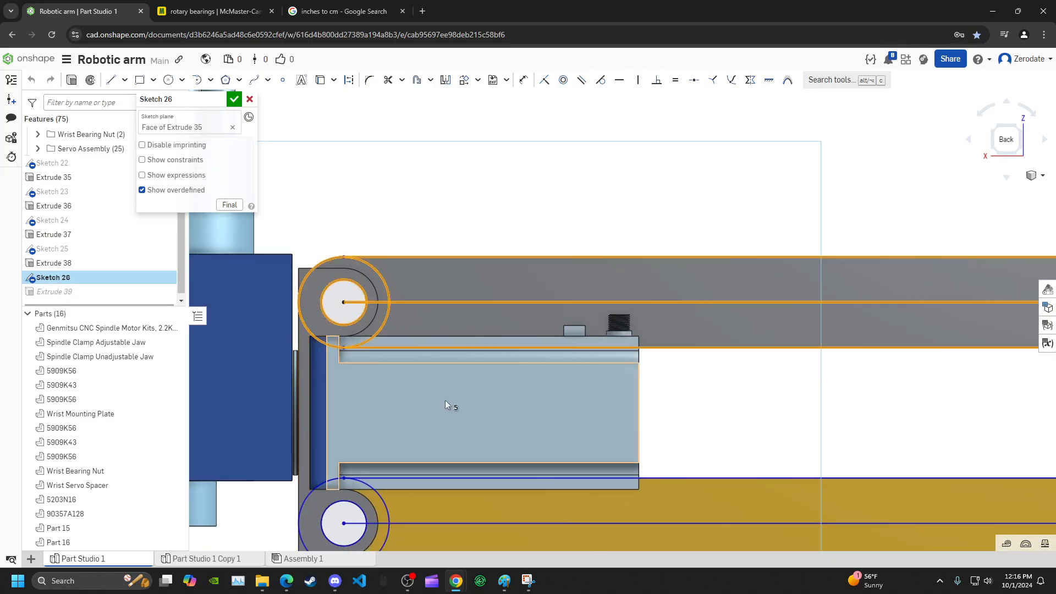
Paste the link outline into Sketch 26, move it onto the upper wrist hinge hole and rotate it 65 degrees about that hole.
key(ctrl+v)
scroll(457, 436, down, 3)
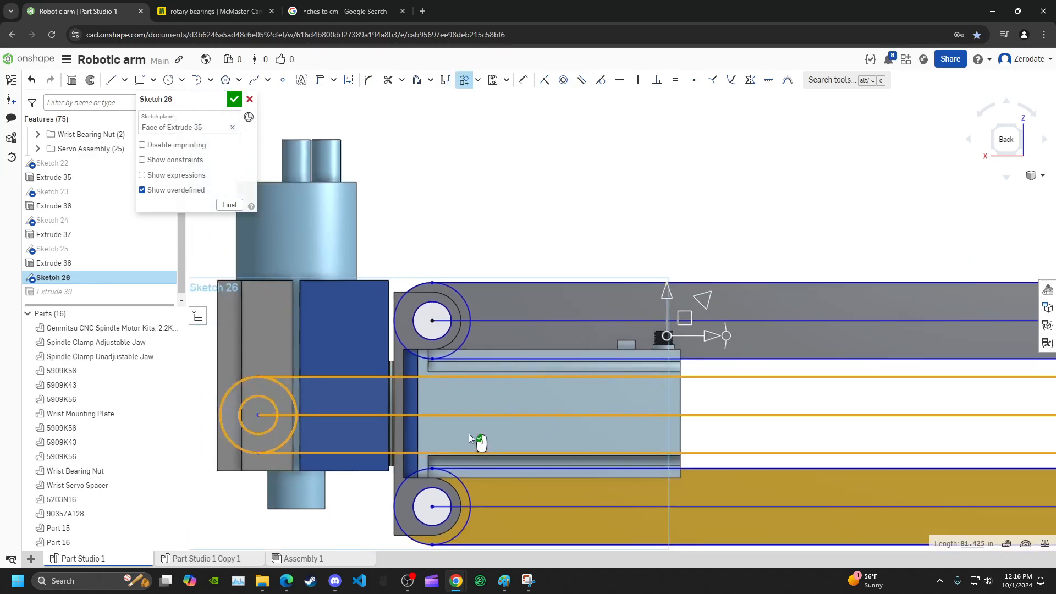
drag(680, 346, 506, 395)
scroll(566, 392, up, 3)
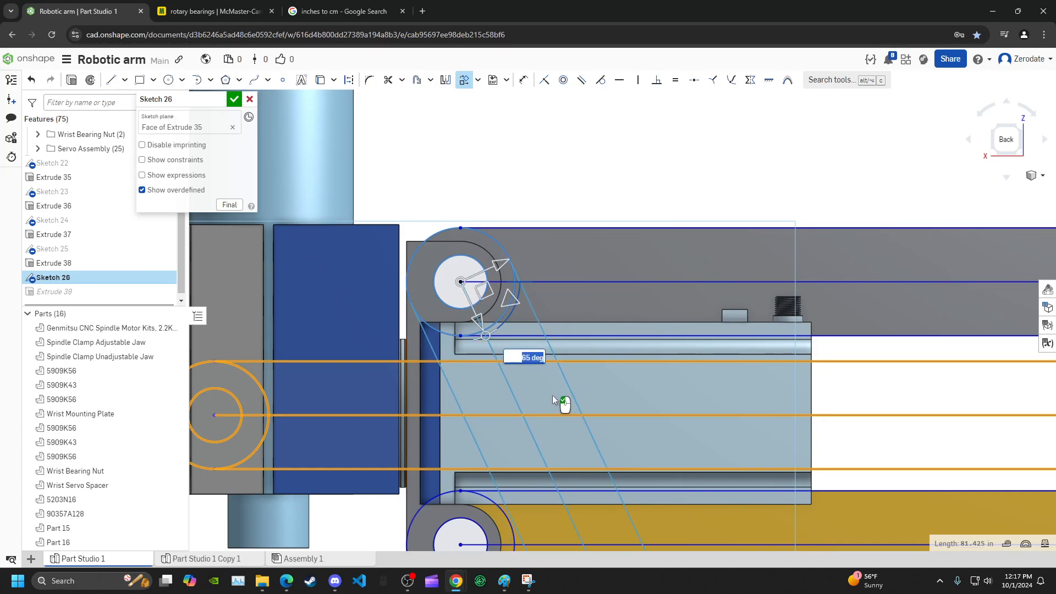
Try rotation angles of 67, 66 and 65.5 degrees for the pasted link outline, and discard the Sketch 26 edits.
text(67)
key(Return)
text(66)
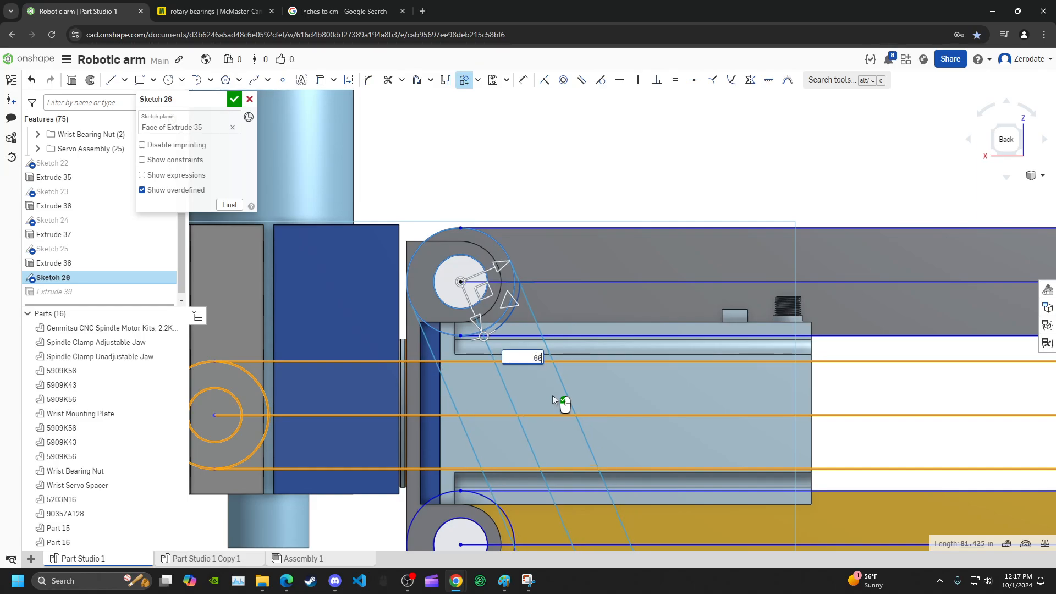
key(Return)
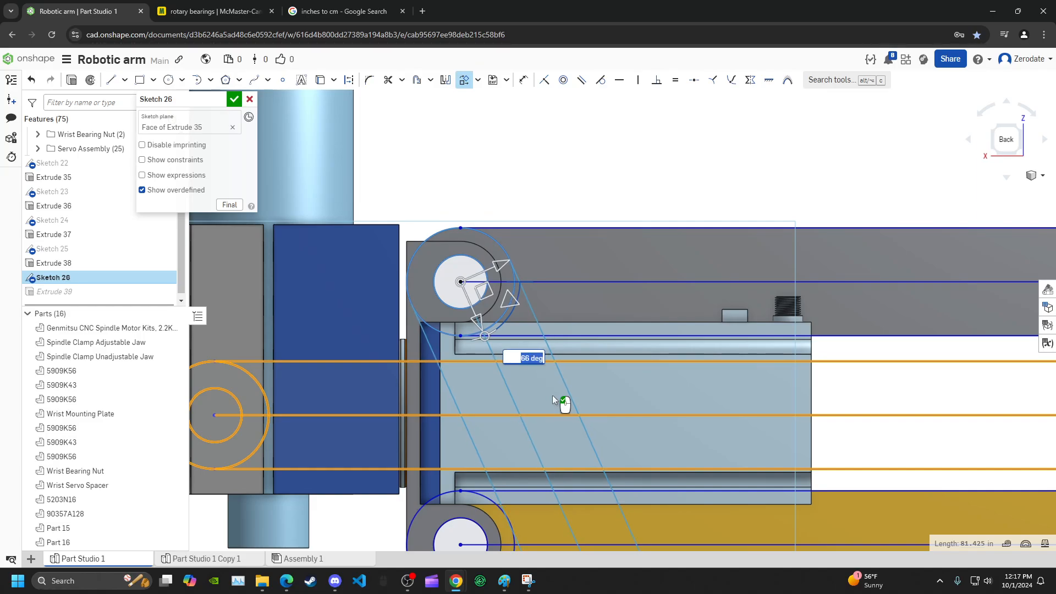
text(65.5)
key(Return)
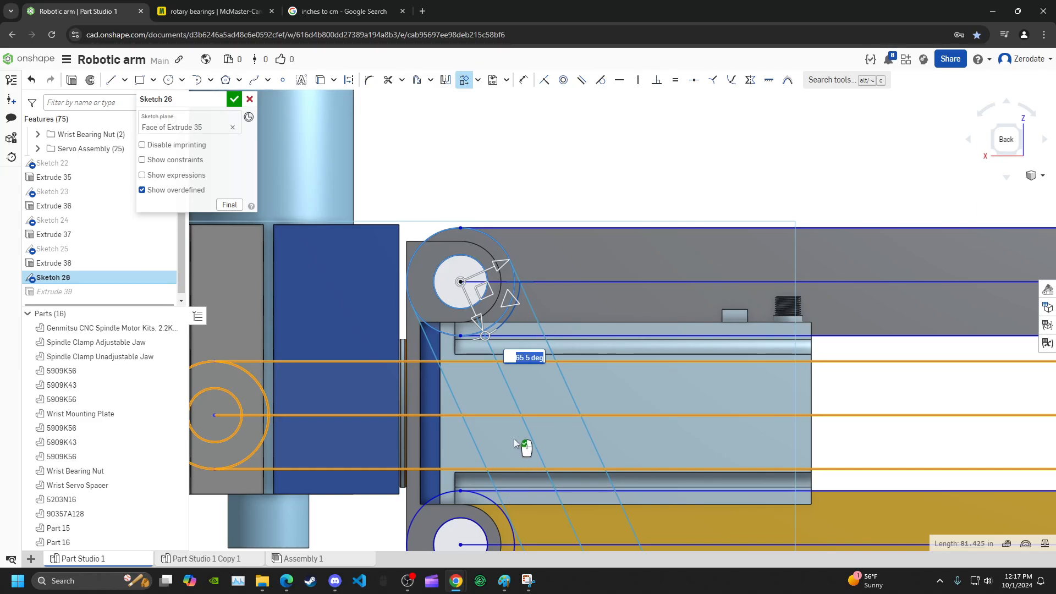
click(249, 99)
scroll(473, 263, down, 3)
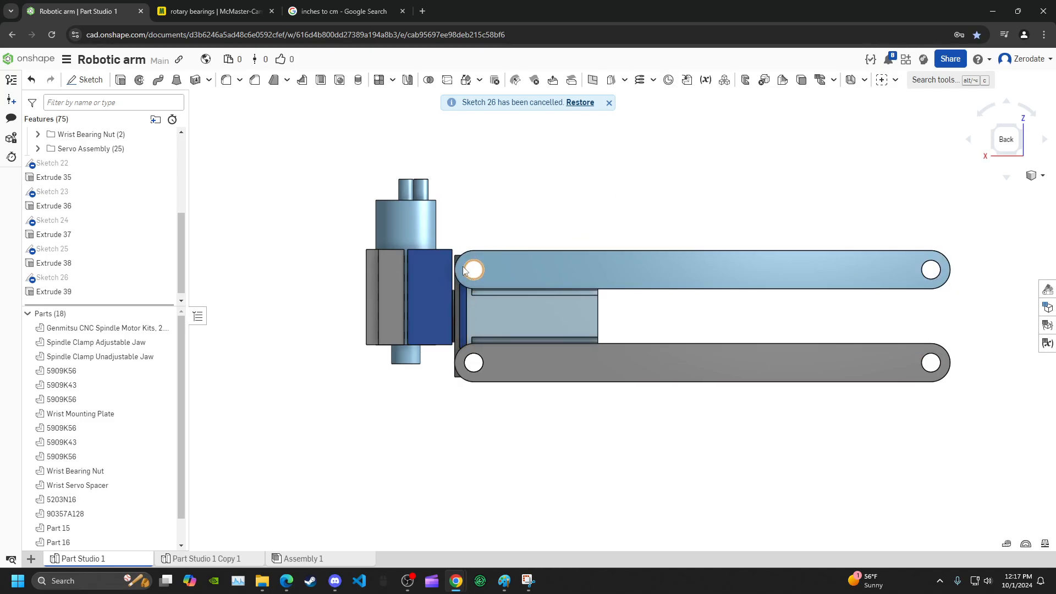
scroll(461, 449, down, 2)
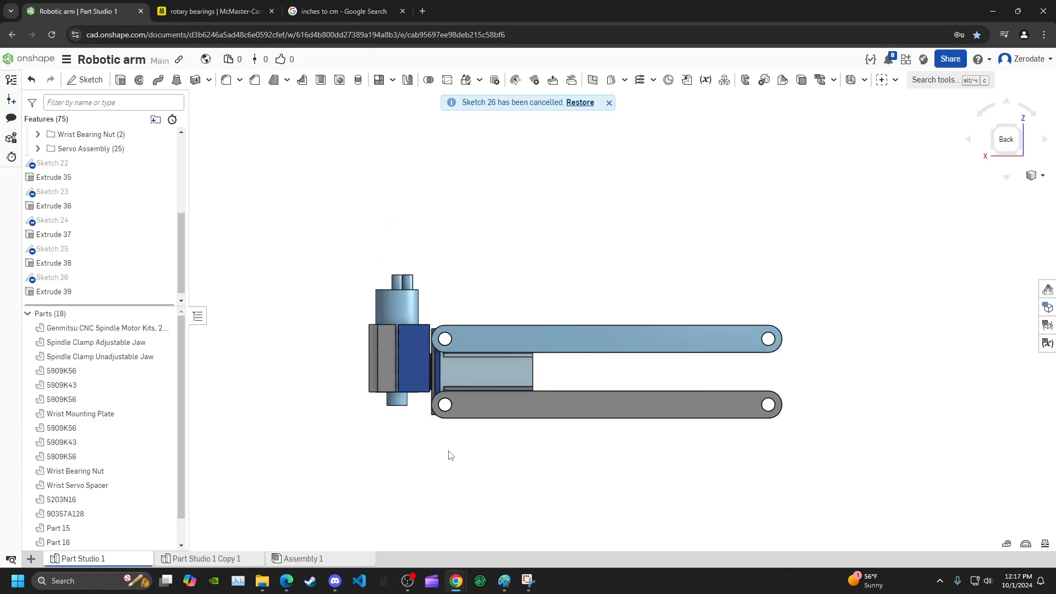
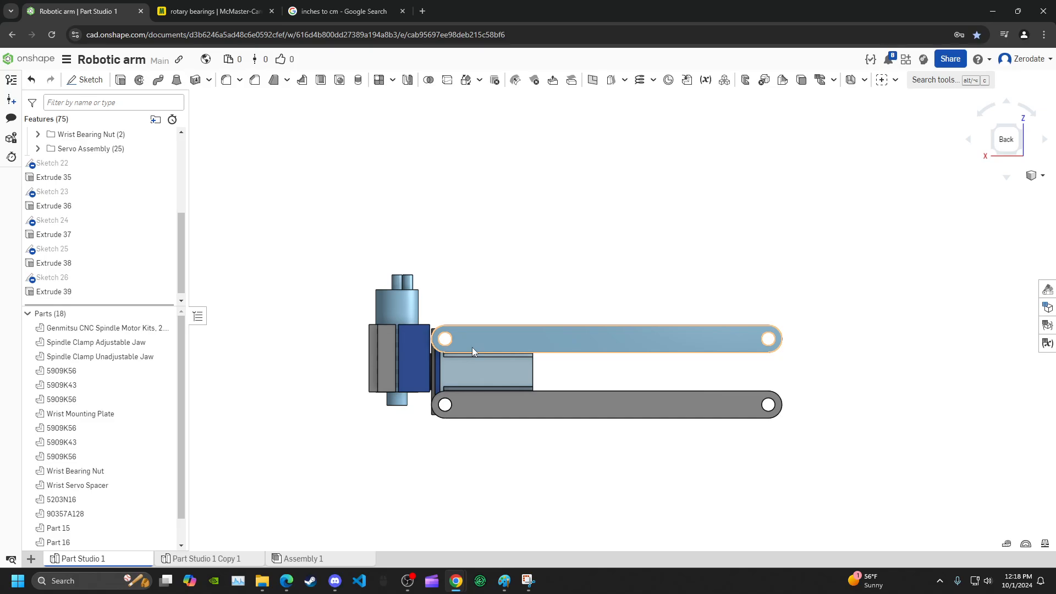
Switch to Part Studio 1 Copy 1 and delete its existing Sketch 1 and Extrude 1.
click(196, 559)
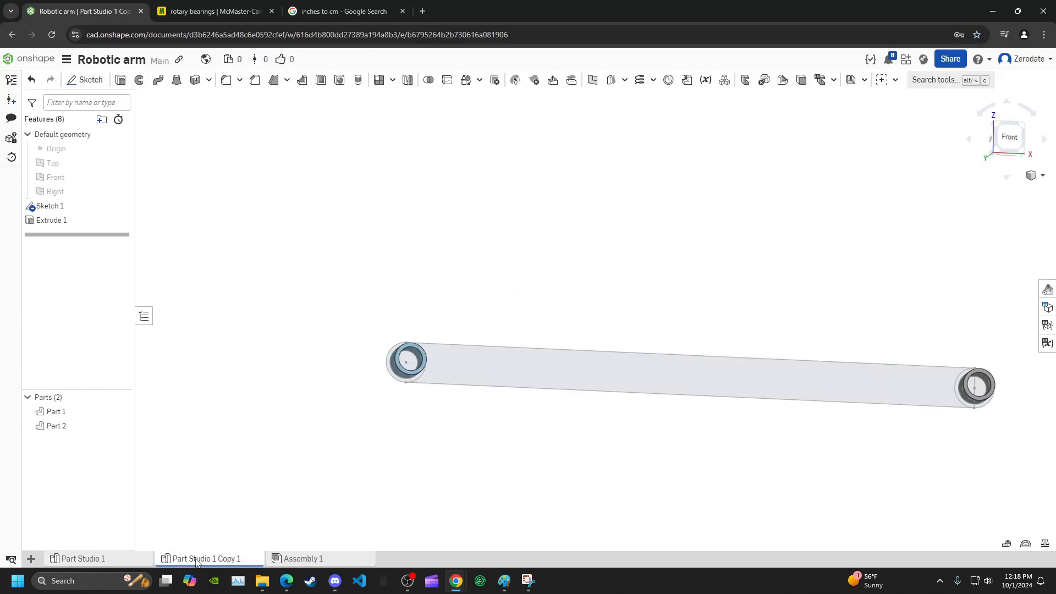
click(1009, 137)
click(65, 207)
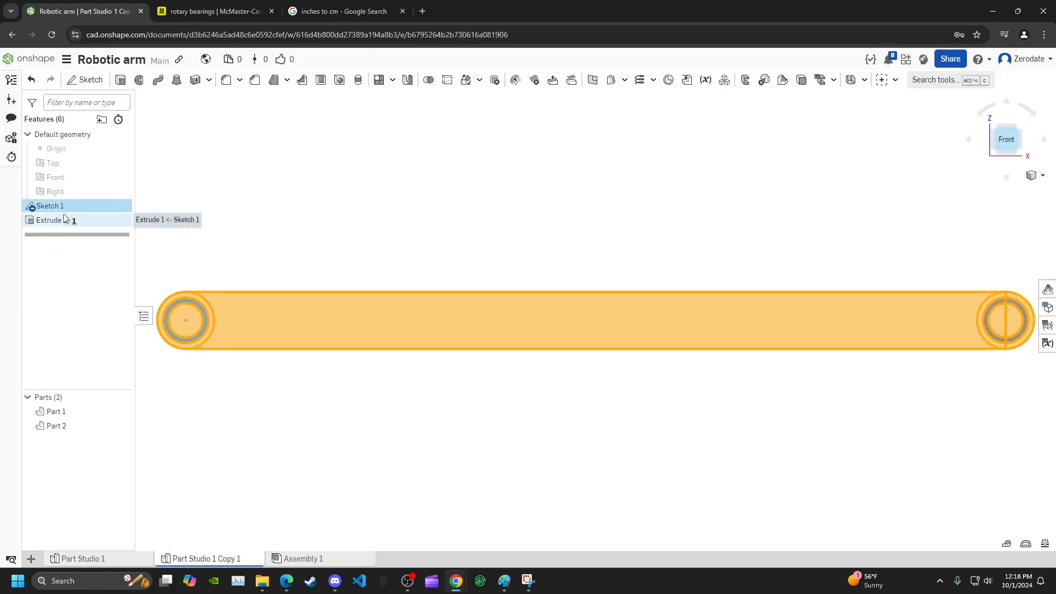
key(Delete)
click(66, 207)
key(Delete)
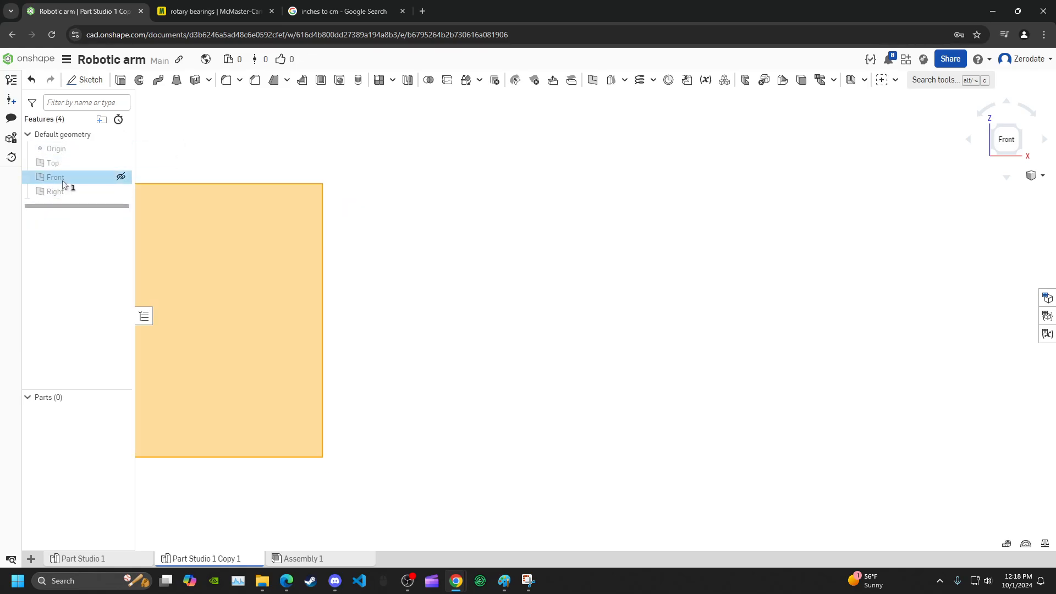
Start a sketch on the Front plane, paste the copied link outline and place its hinge circles within the plane's outline.
click(121, 177)
click(277, 259)
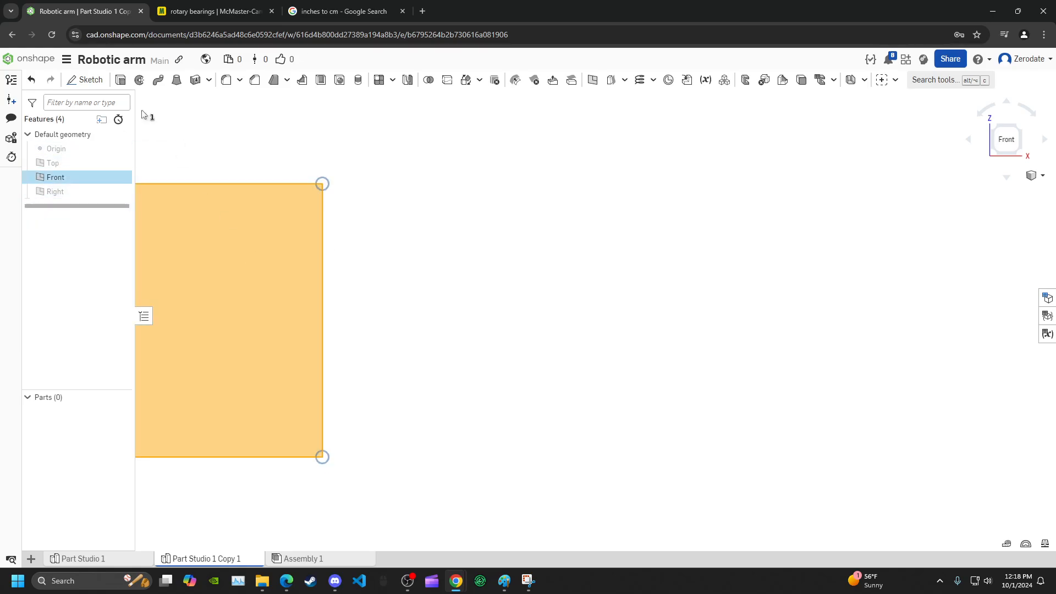
click(86, 80)
key(ctrl+v)
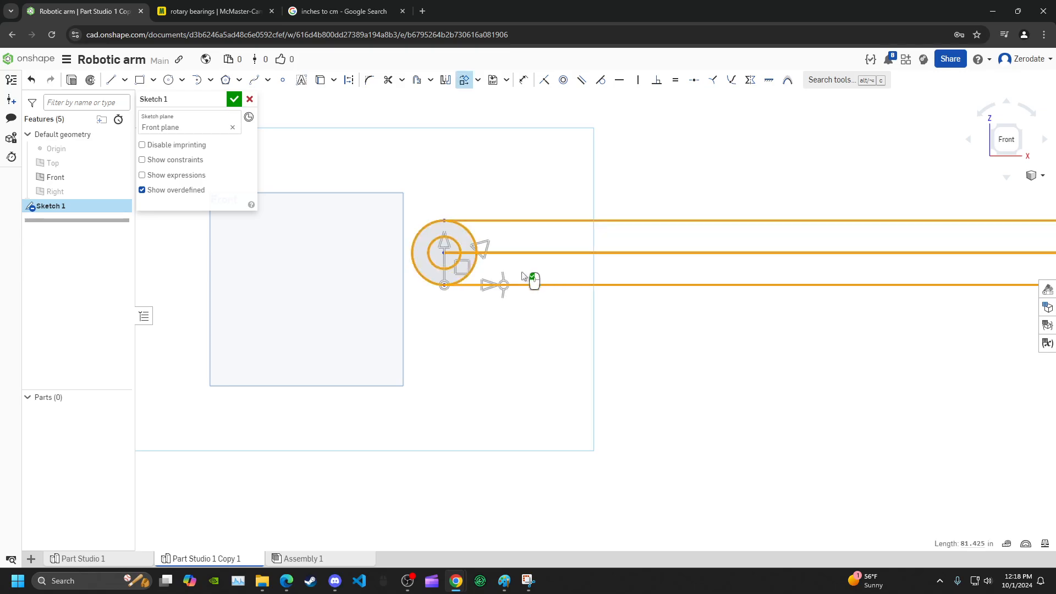
scroll(455, 297, down, 3)
drag(447, 289, 383, 319)
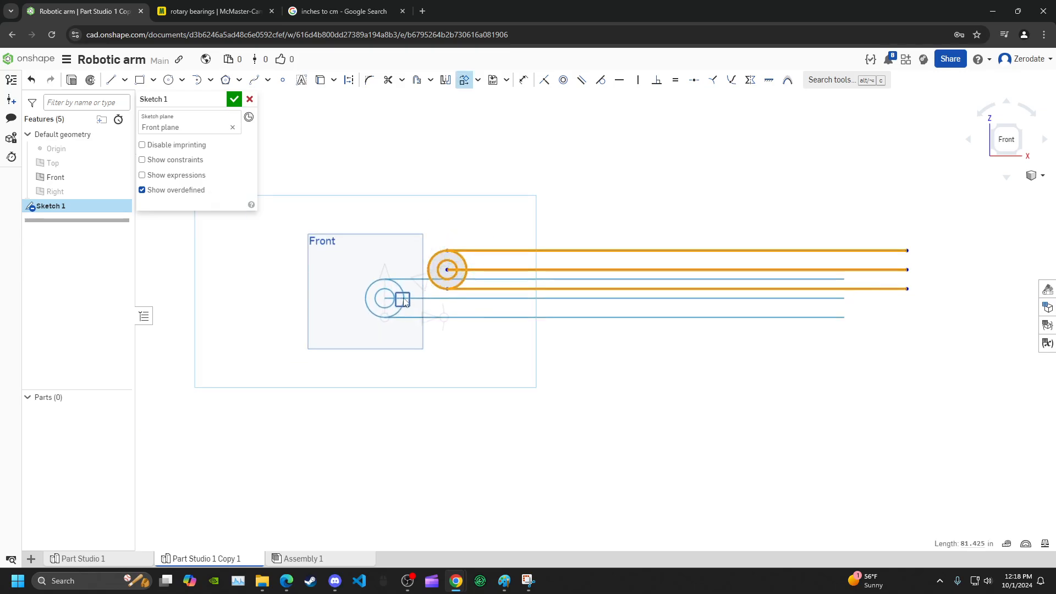
click(537, 391)
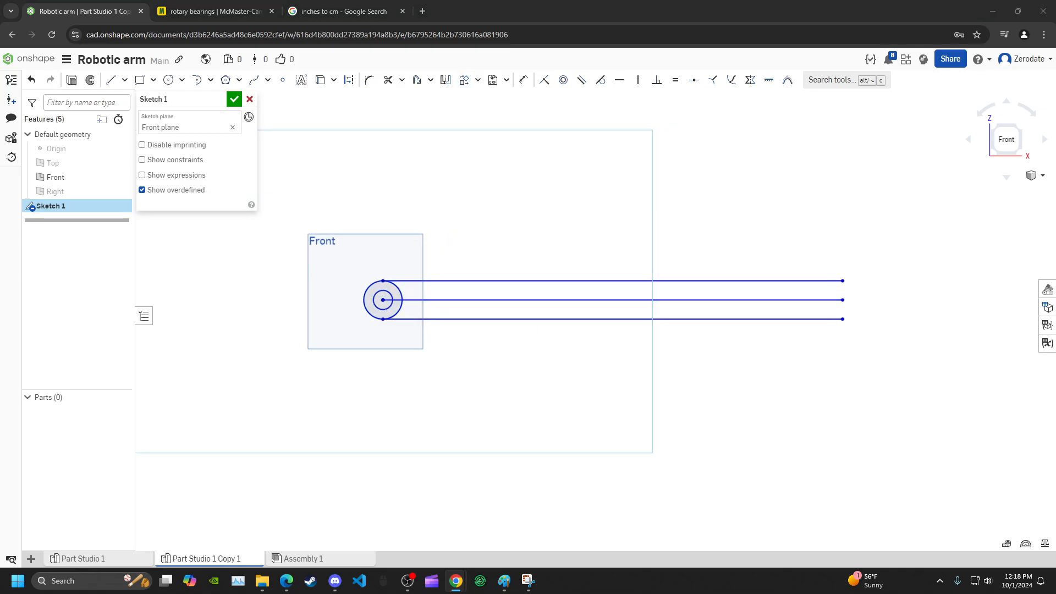
click(463, 379)
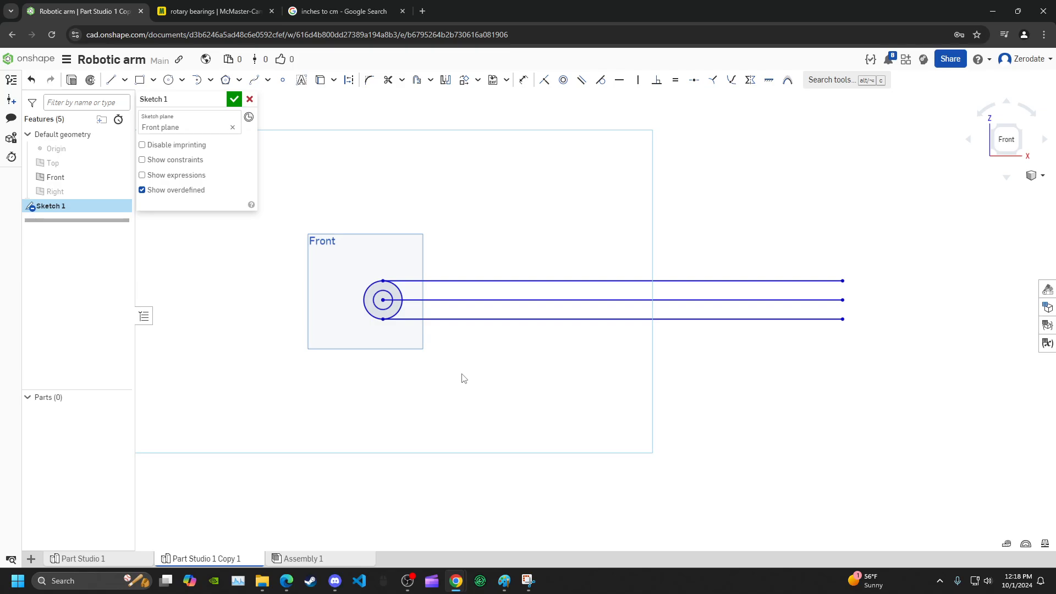
Paste further copies of the incomplete link outline into Sketch 1 and move one directly above the first outline.
key(ctrl+v)
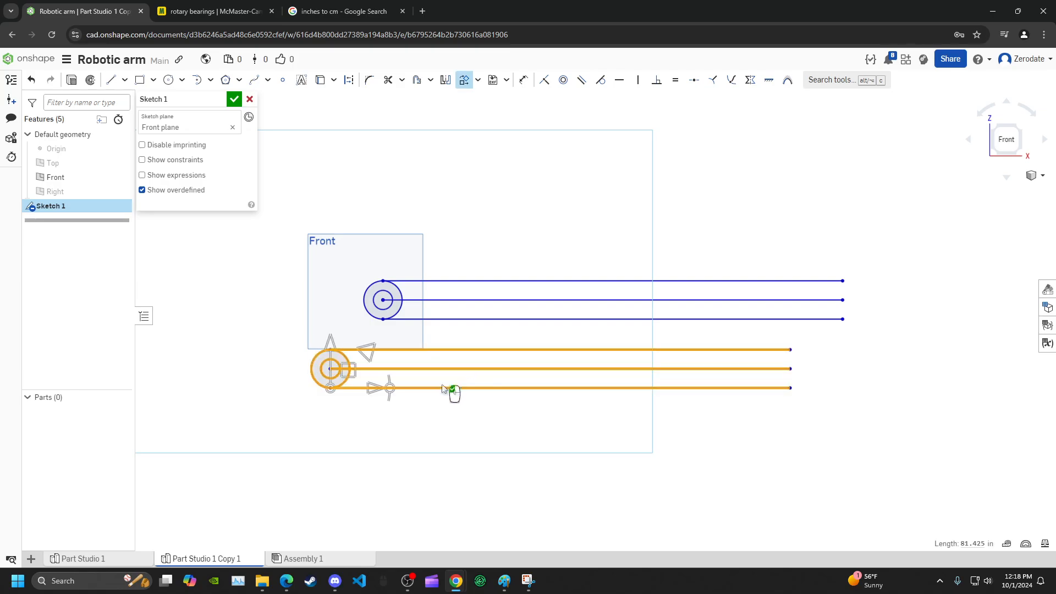
key(ctrl+v)
click(400, 263)
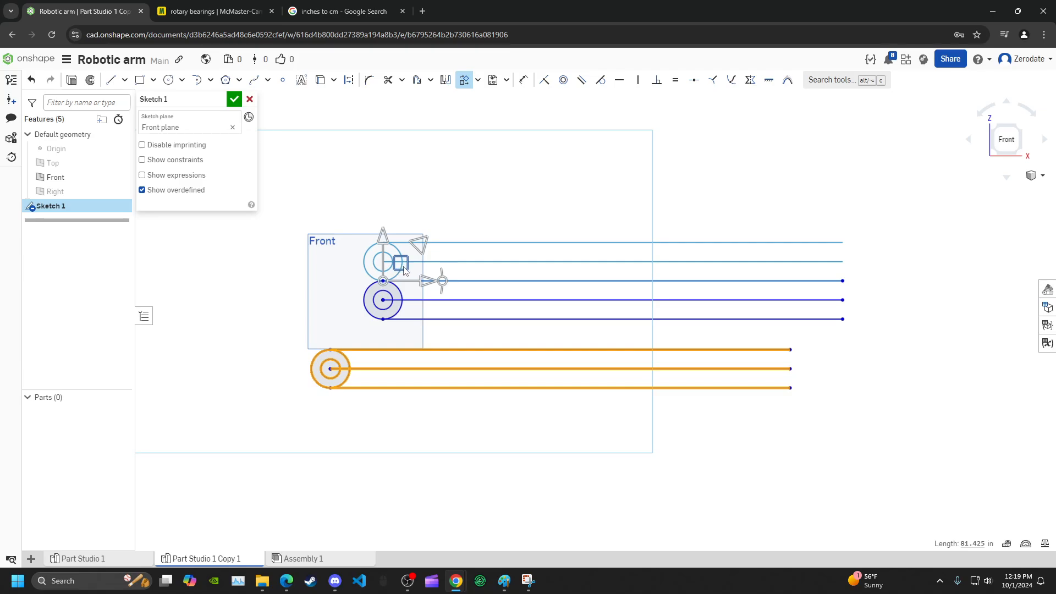
click(799, 212)
Delete all the incomplete link outlines from Sketch 1.
mouse_move(908, 199)
mouse_down()
mouse_move(337, 491)
mouse_move(282, 481)
mouse_up()
click(292, 479)
key(Delete)
Switch to Part Studio 1, copy both complete link outlines from Sketch 26, and close that sketch without changes.
click(80, 559)
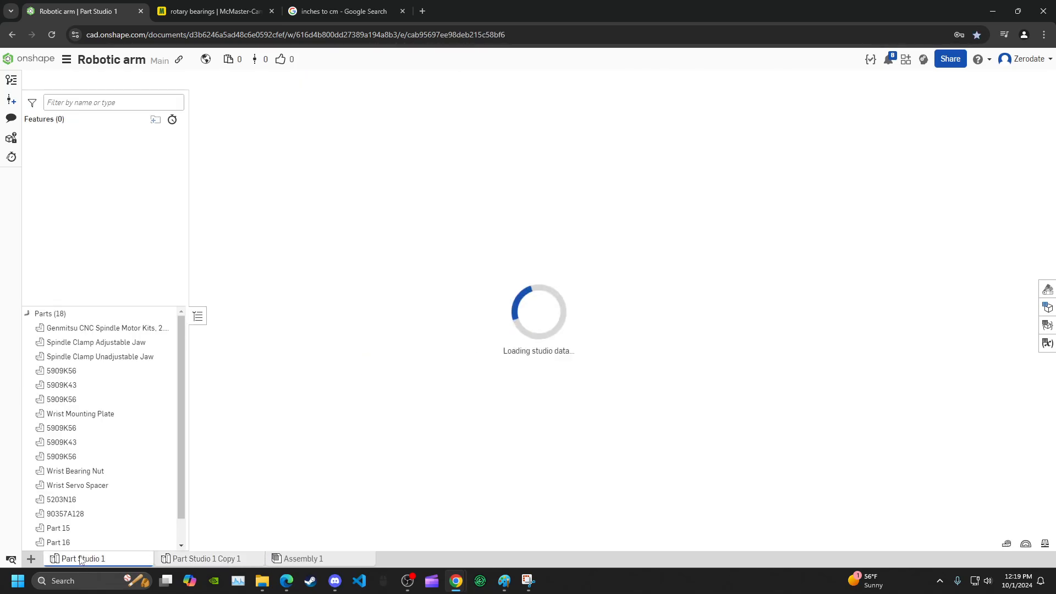
scroll(74, 272, down, 4)
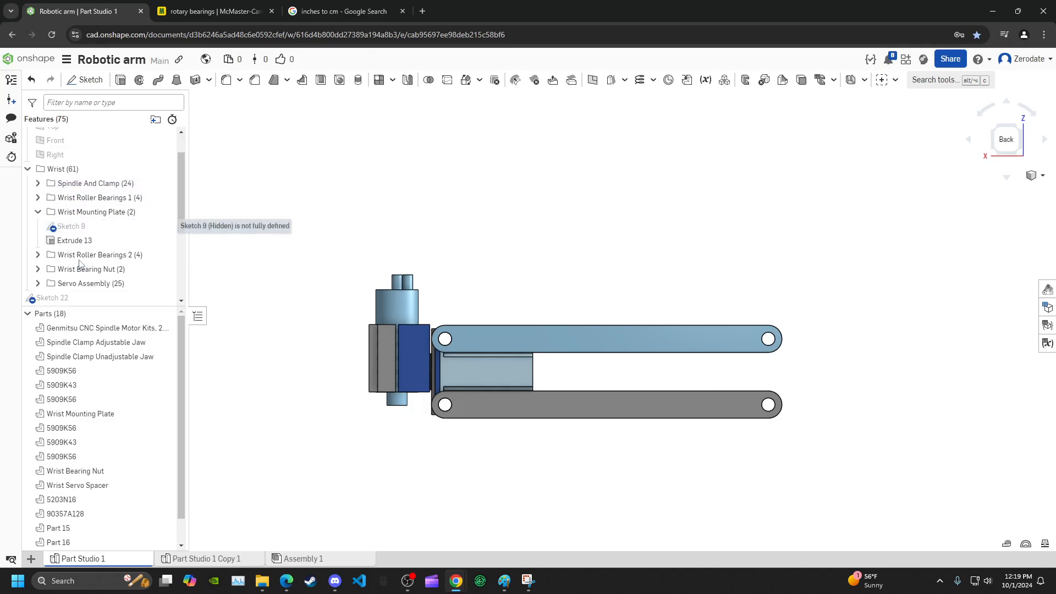
drag(800, 242, 701, 257)
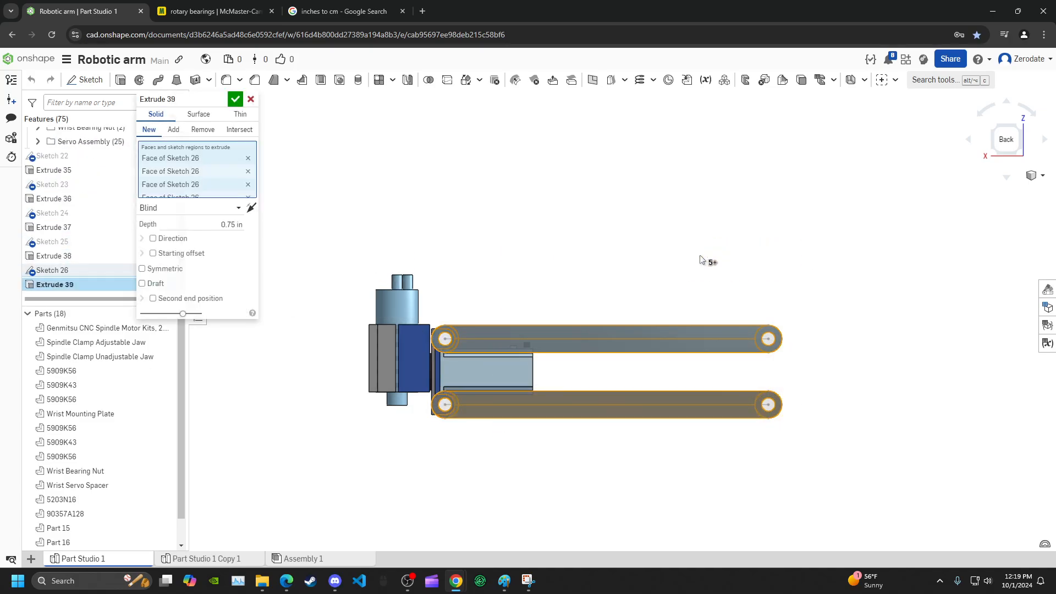
click(250, 99)
double_click(71, 270)
mouse_move(832, 304)
mouse_down()
mouse_move(295, 419)
mouse_move(292, 464)
mouse_up()
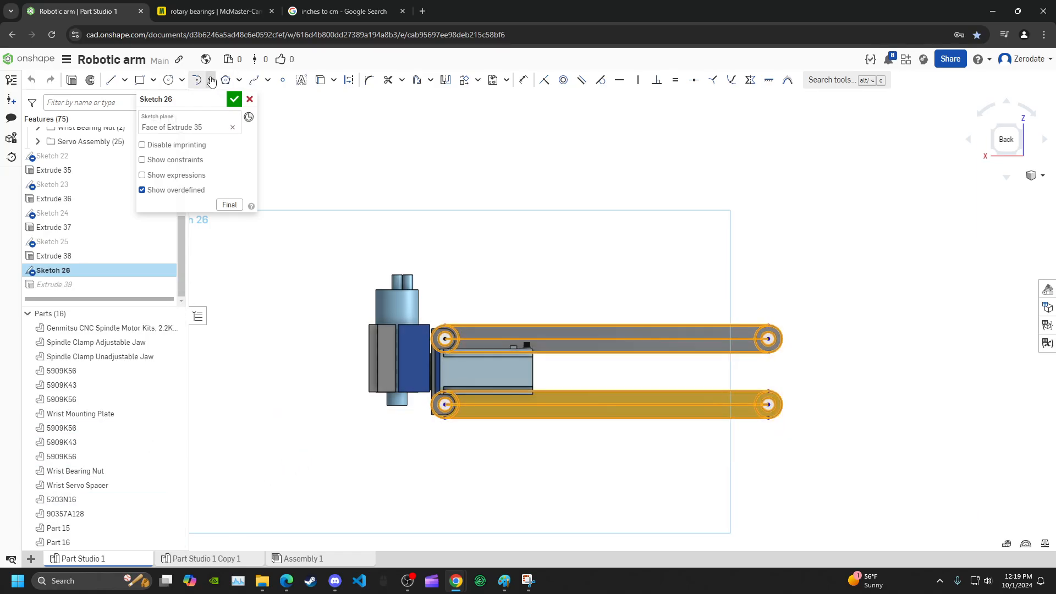
click(249, 99)
Return to Part Studio 1 Copy 1 and paste both link outlines into Sketch 1 over the Front plane.
click(199, 559)
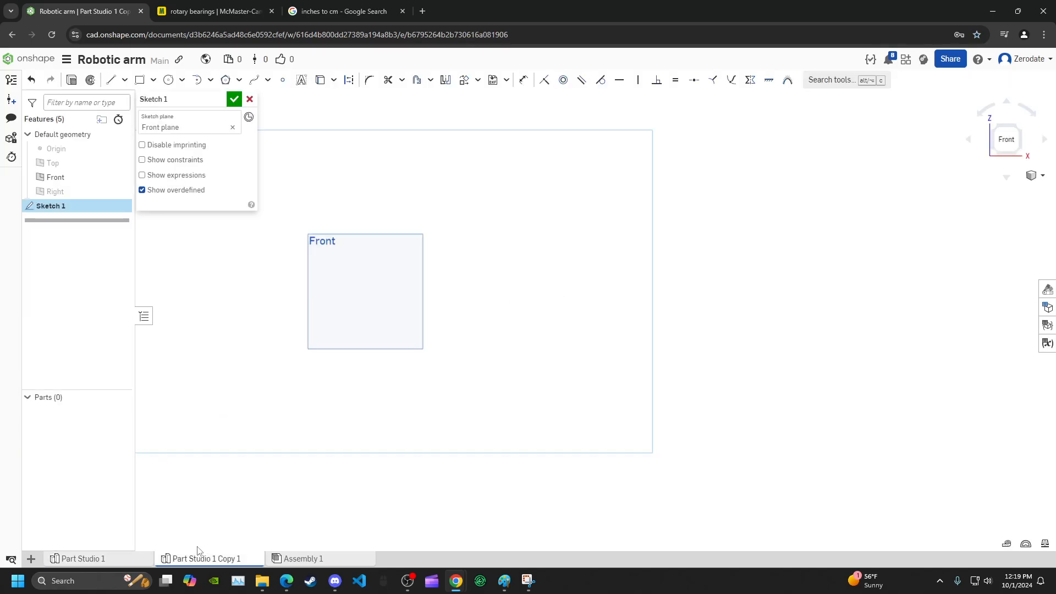
key(ctrl+v)
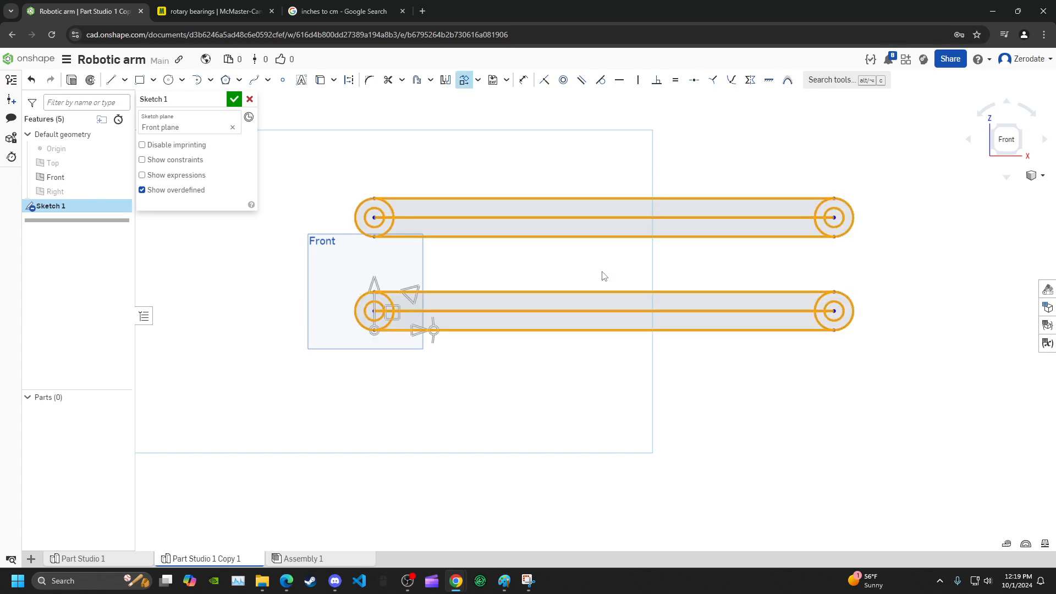
click(422, 385)
Copy both link outlines and paste a second pair beyond the right end of the originals, slightly lower.
scroll(423, 386, down, 3)
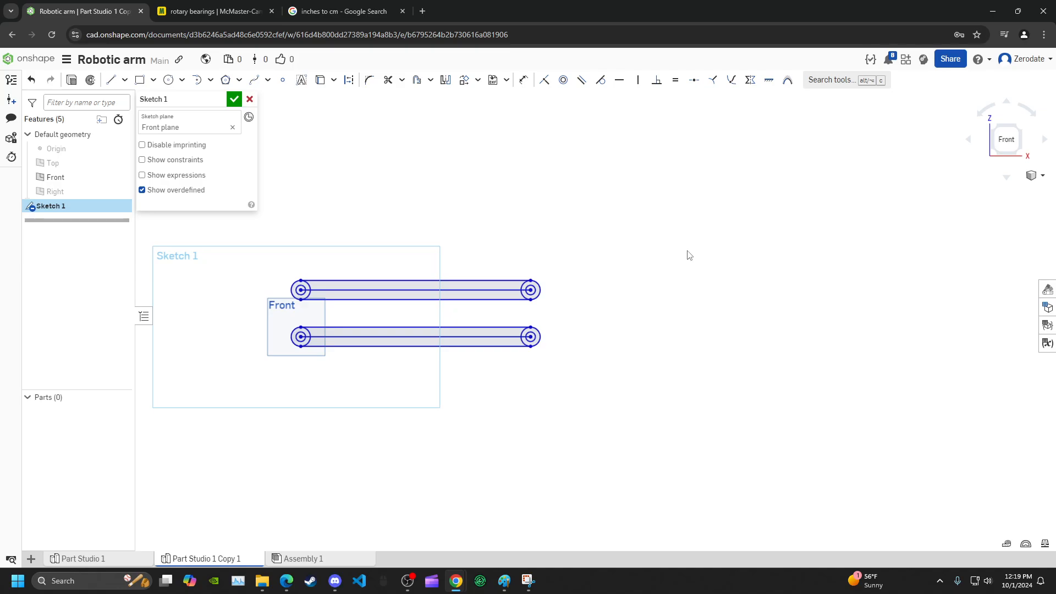
middle_drag(770, 336, 779, 301)
mouse_move(713, 236)
mouse_down()
mouse_move(295, 278)
mouse_move(272, 350)
mouse_up()
middle_drag(603, 408, 476, 394)
scroll(476, 394, down, 1)
key(ctrl+c)
key(ctrl+v)
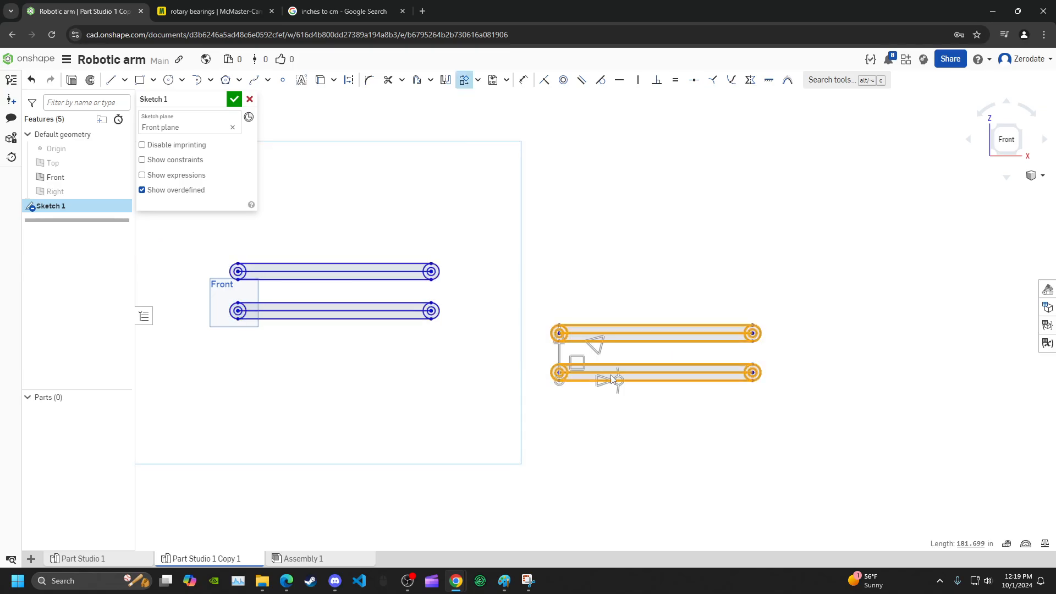
click(576, 404)
Copy the second pair's upper link, move the copy onto that link's left hinge hole and rotate it 65 degrees downward.
scroll(575, 389, up, 1)
scroll(575, 389, up, 1)
drag(908, 342, 434, 212)
key(ctrl+c)
key(ctrl+v)
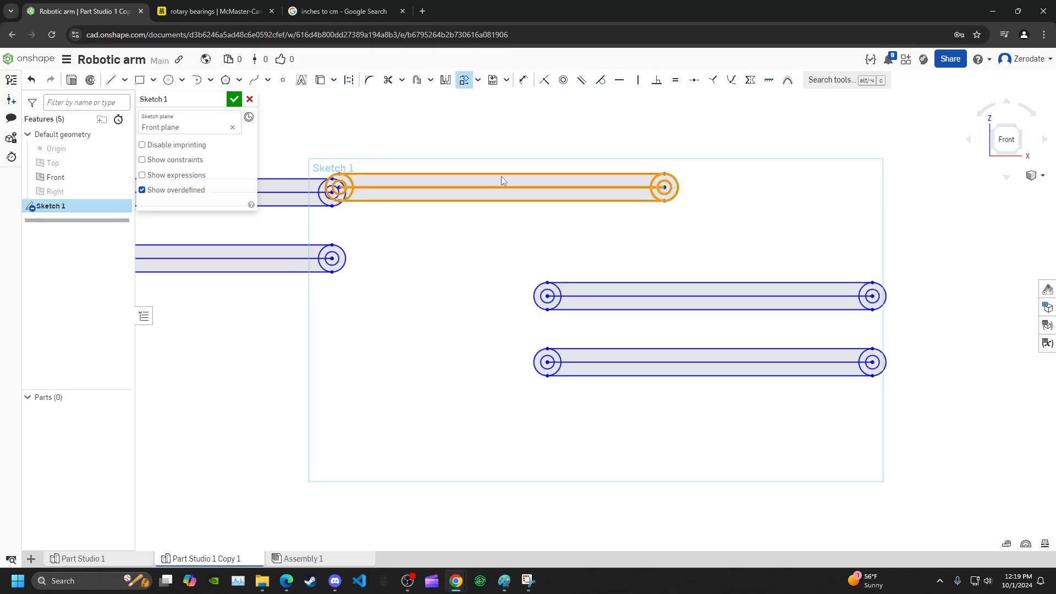
drag(354, 171, 590, 362)
text(65)
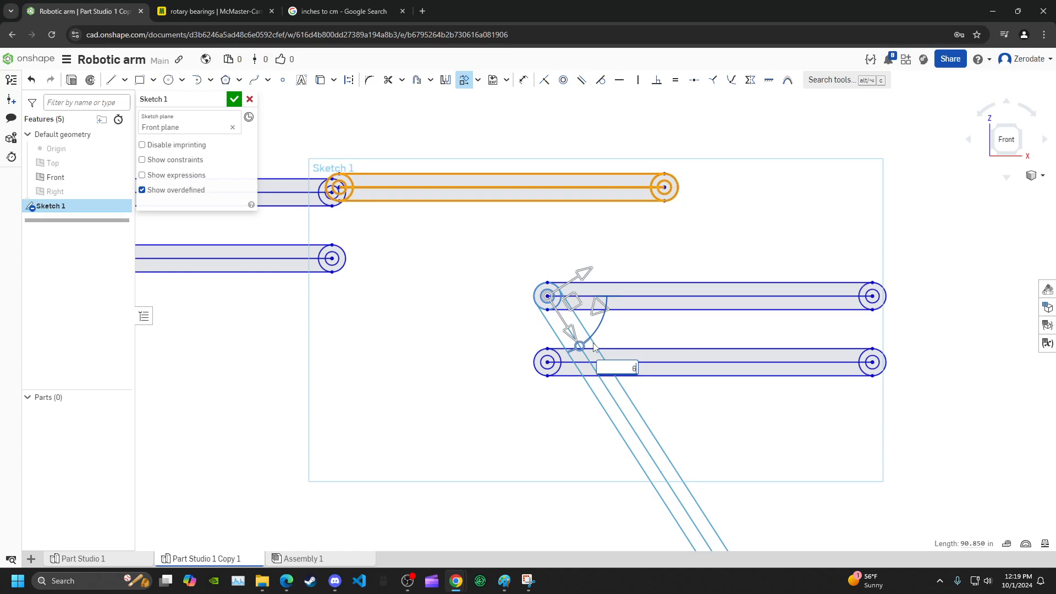
key(Return)
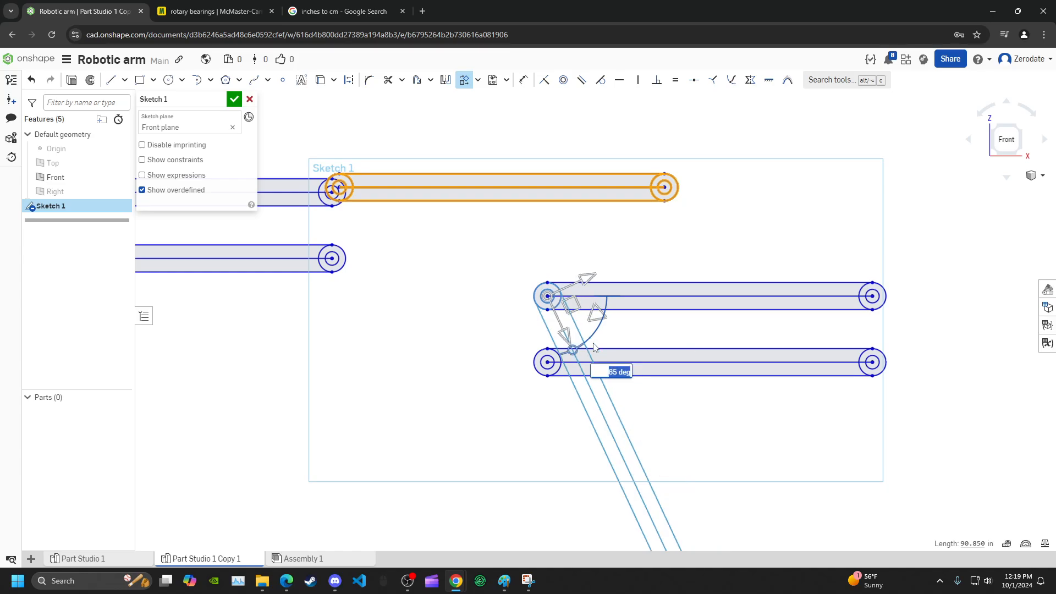
click(743, 434)
Delete the horizontal upper link of the second pair, leaving its rotated copy.
drag(518, 257, 925, 333)
scroll(563, 311, up, 6)
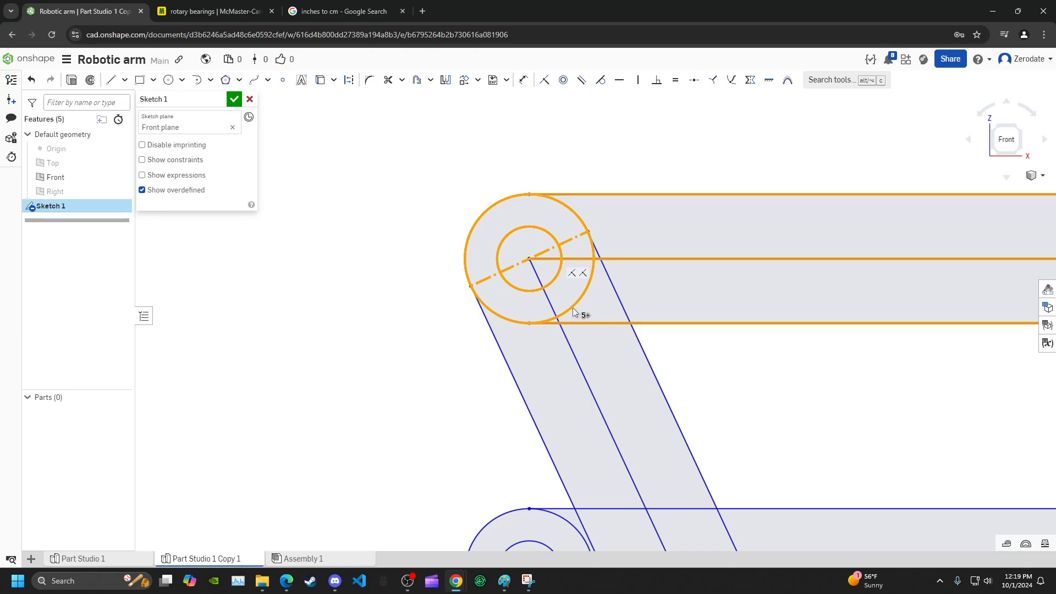
key(Delete)
scroll(637, 403, down, 6)
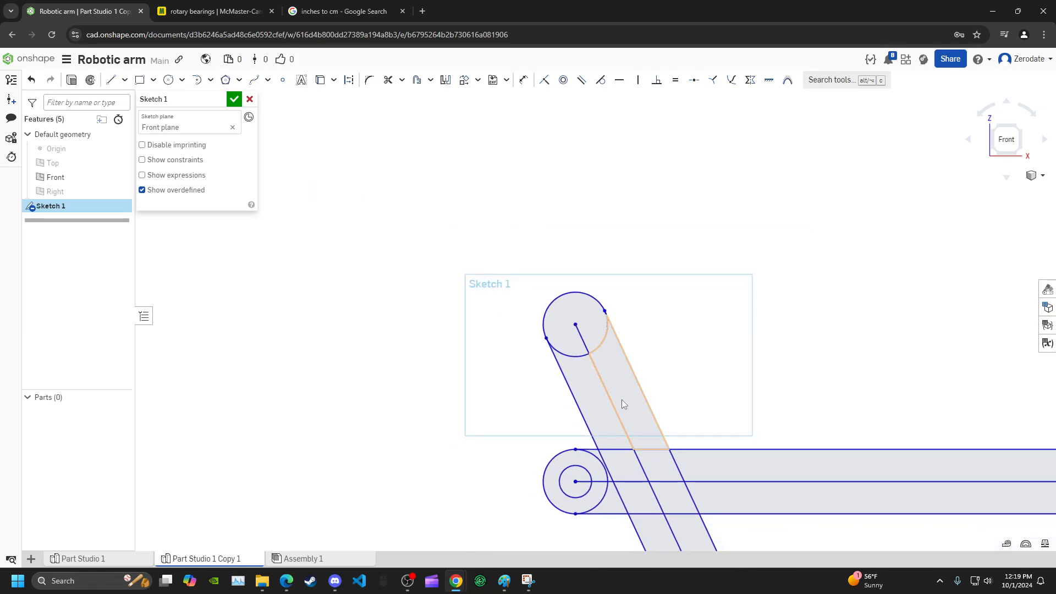
Copy the second pair's lower link, move the copy onto that link's left hinge hole and rotate it 65 degrees downward.
drag(909, 290, 442, 406)
scroll(485, 408, down, 3)
middle_drag(499, 407, 530, 355)
click(618, 367)
drag(475, 296, 754, 356)
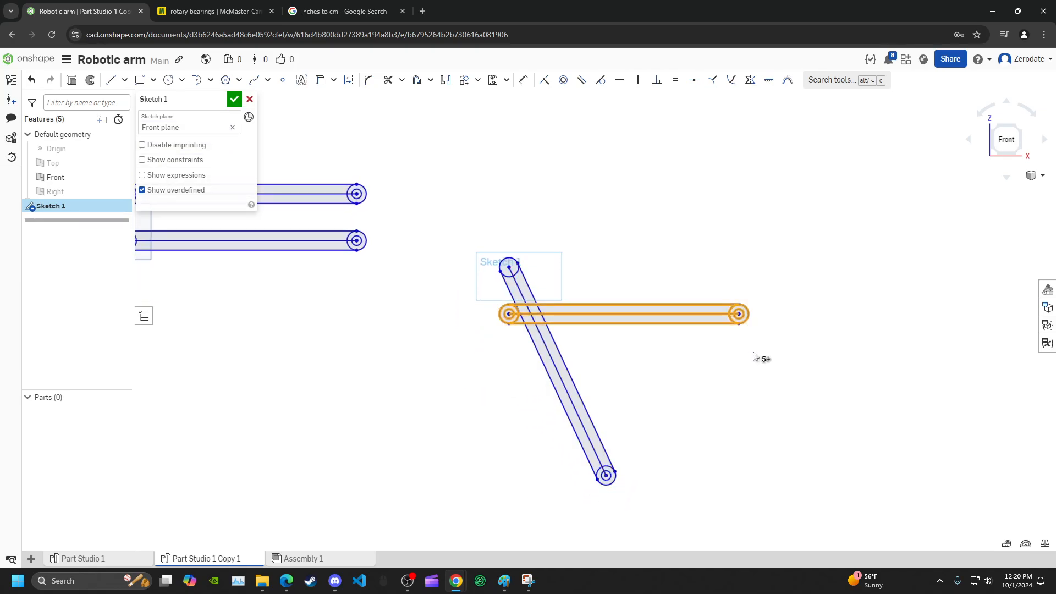
key(ctrl+c)
key(ctrl+v)
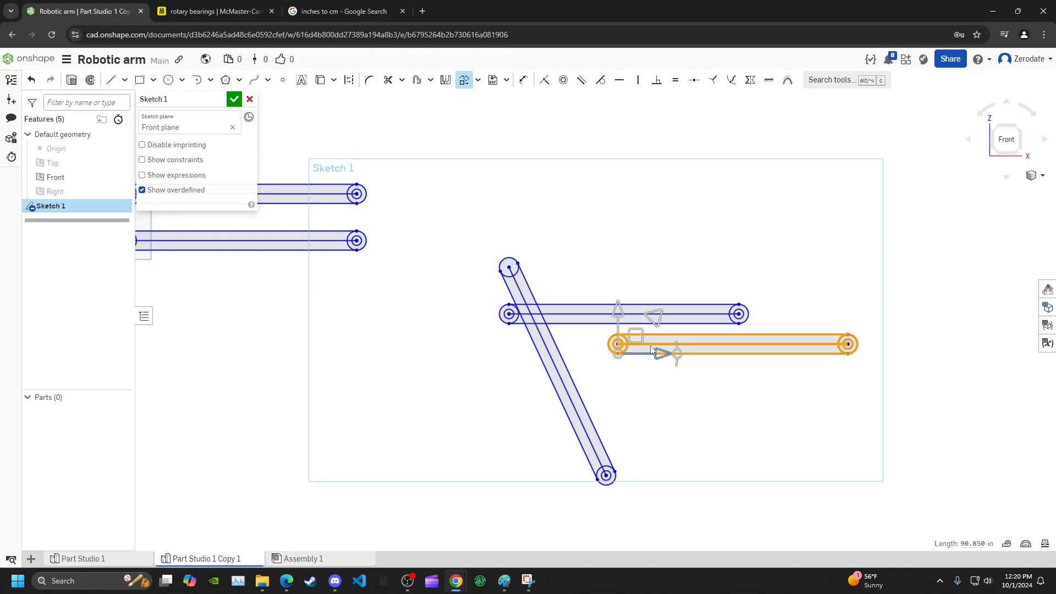
drag(621, 354, 518, 375)
text(65)
key(Return)
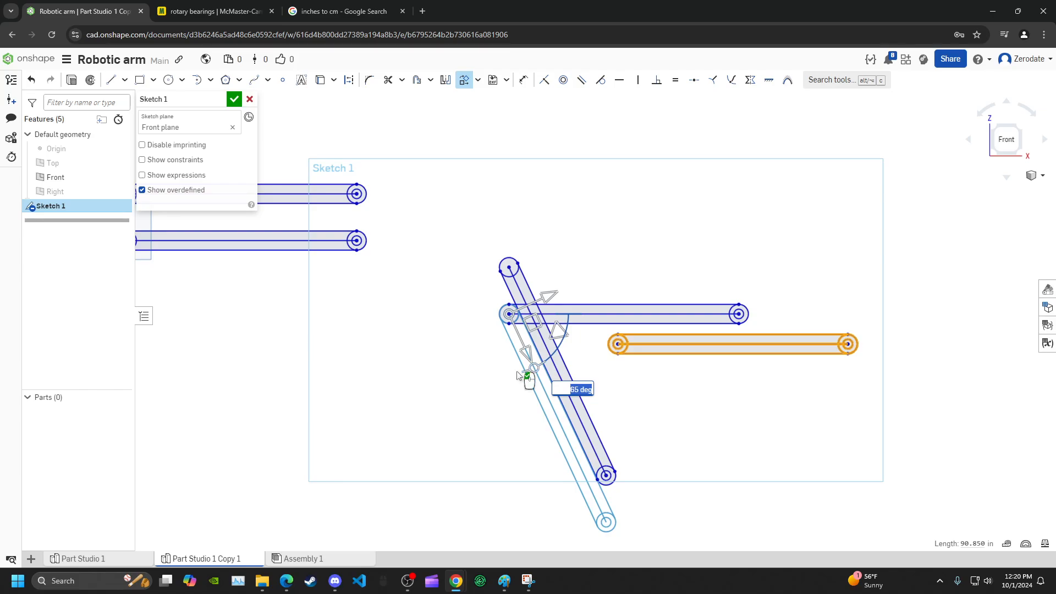
click(695, 391)
Delete the horizontal lower link of the second pair, leaving its rotated copy.
drag(465, 294, 766, 349)
scroll(502, 320, up, 5)
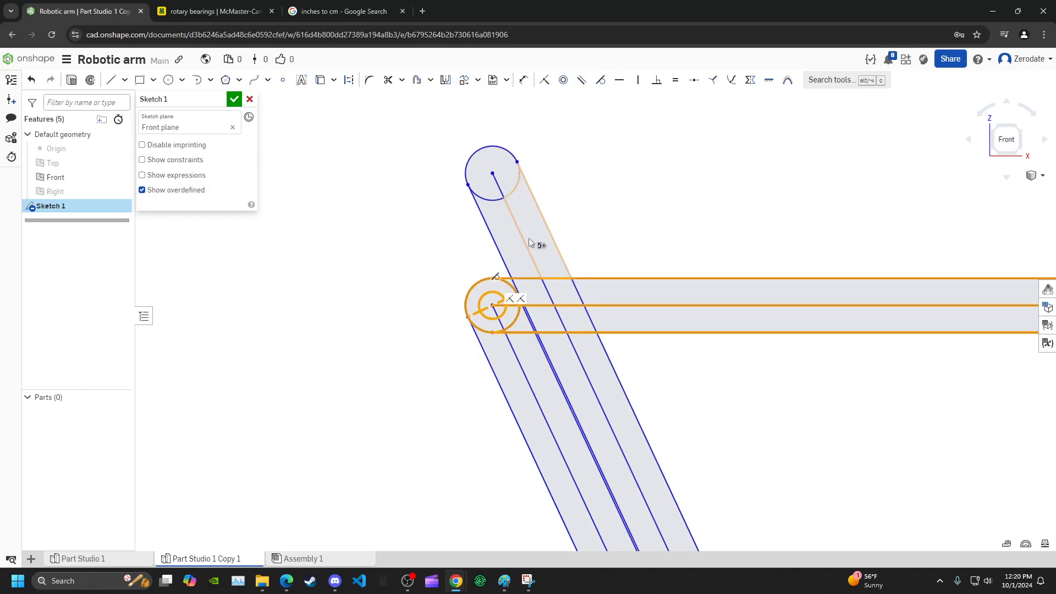
key(Delete)
scroll(489, 266, down, 3)
Draw a vertical line joining the upper hinge centres of the two rotated links.
click(110, 80)
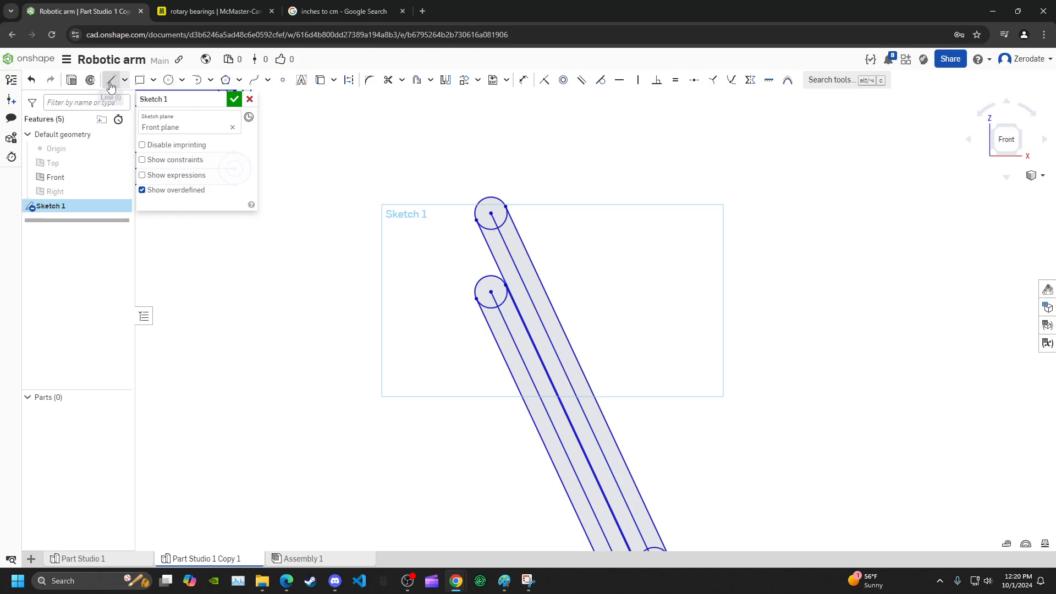
drag(491, 293, 491, 214)
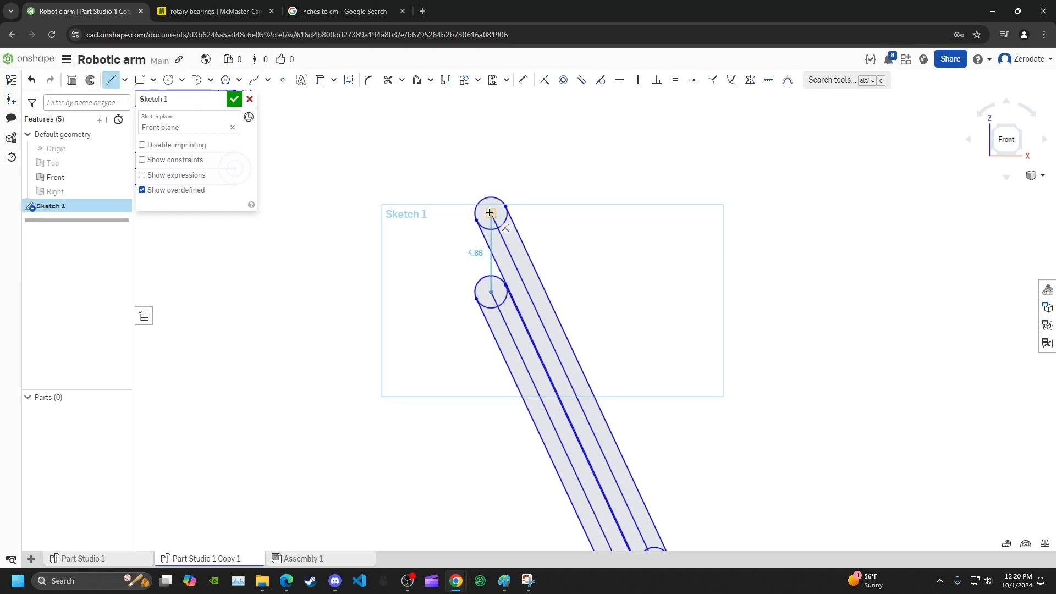
scroll(528, 261, up, 1)
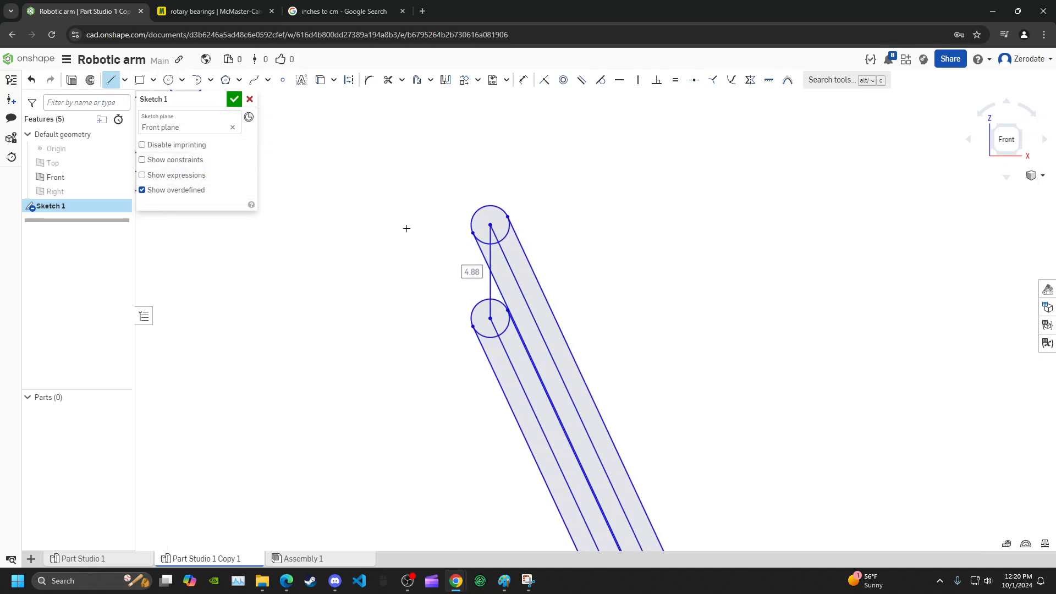
scroll(471, 278, down, 2)
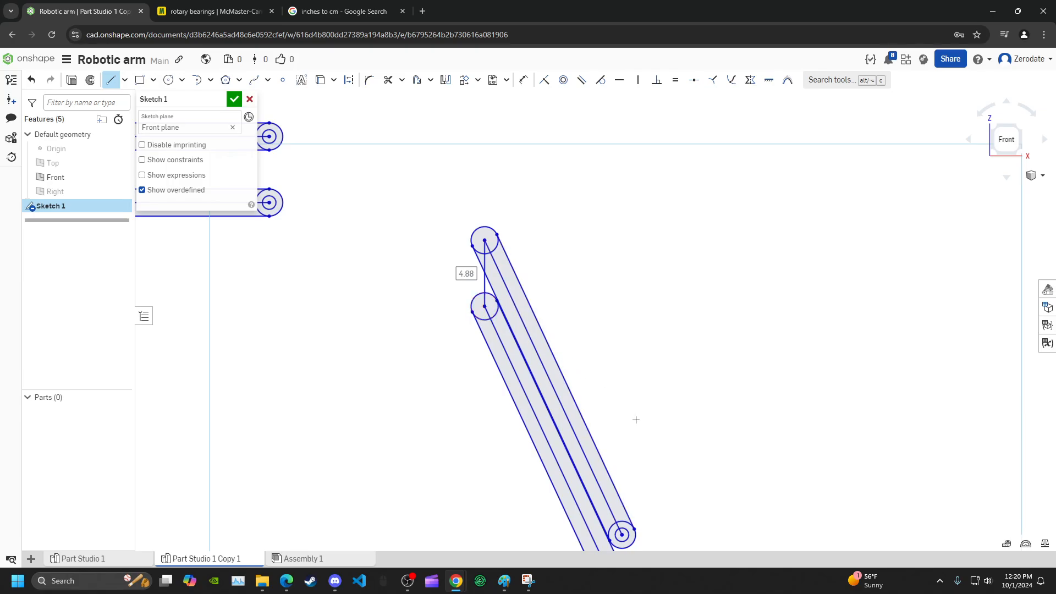
Draw a horizontal line about 6.32 in long to the right from the lower rotated link's bottom hinge centre.
middle_drag(634, 418, 568, 260)
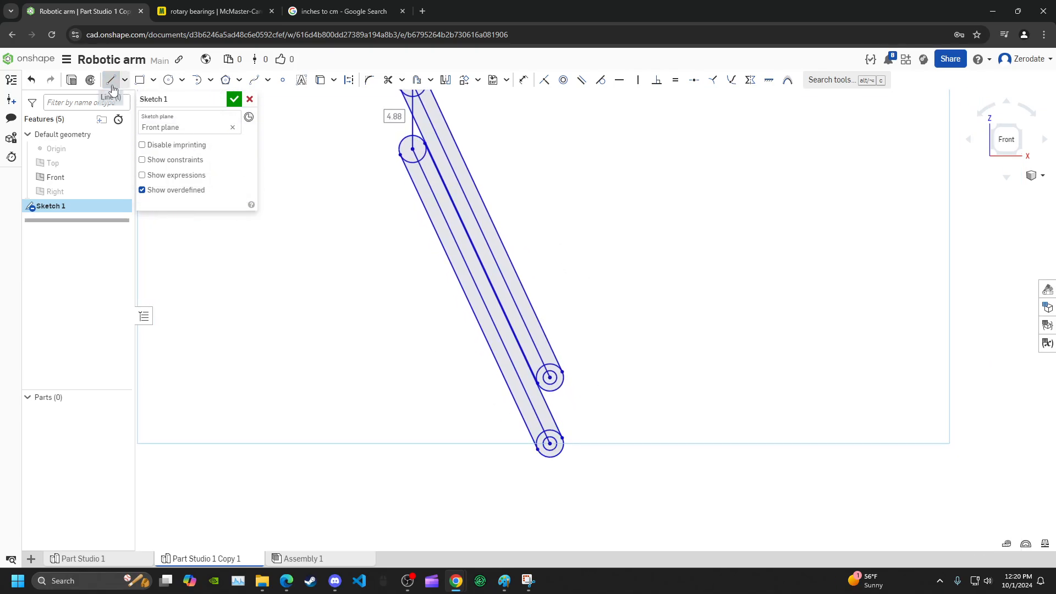
click(112, 83)
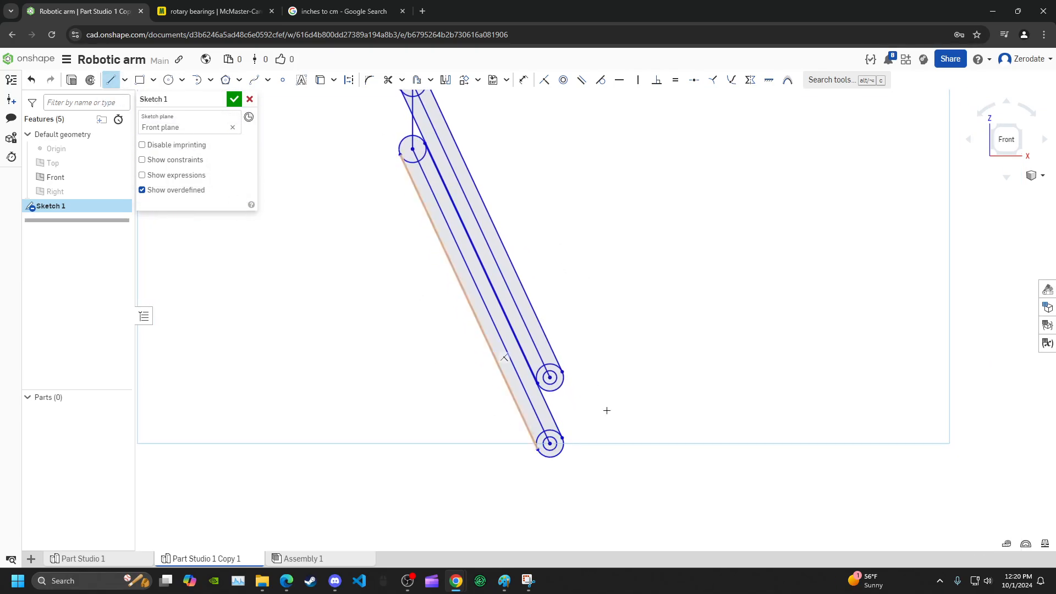
click(551, 444)
click(636, 443)
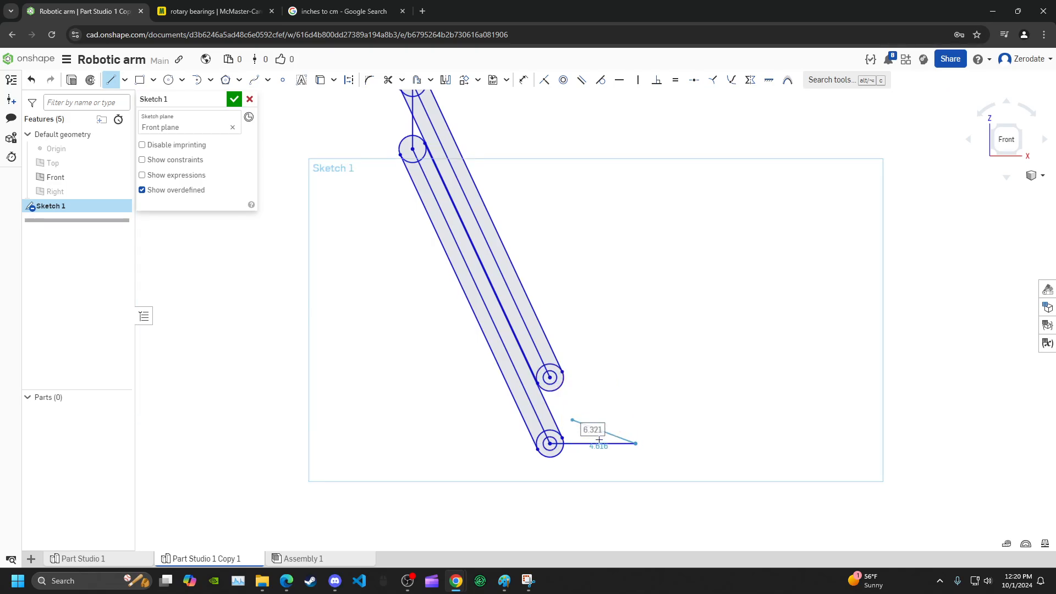
key(Escape)
Draw a vertical line joining the bottom hinge centres of the two rotated links.
key(l)
click(550, 443)
click(548, 377)
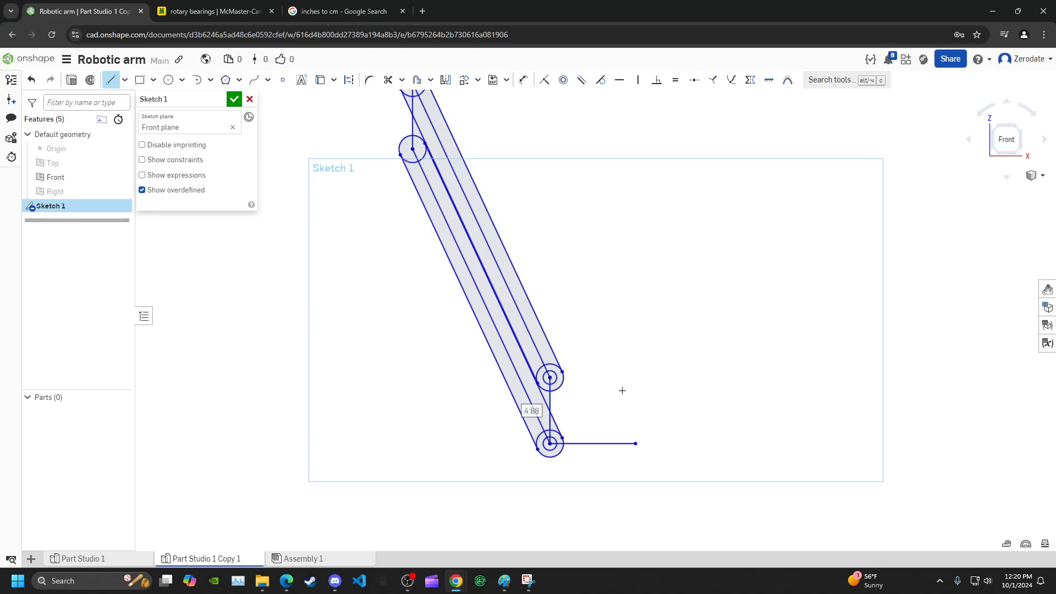
middle_drag(519, 193, 602, 253)
scroll(602, 252, down, 1)
key(Escape)
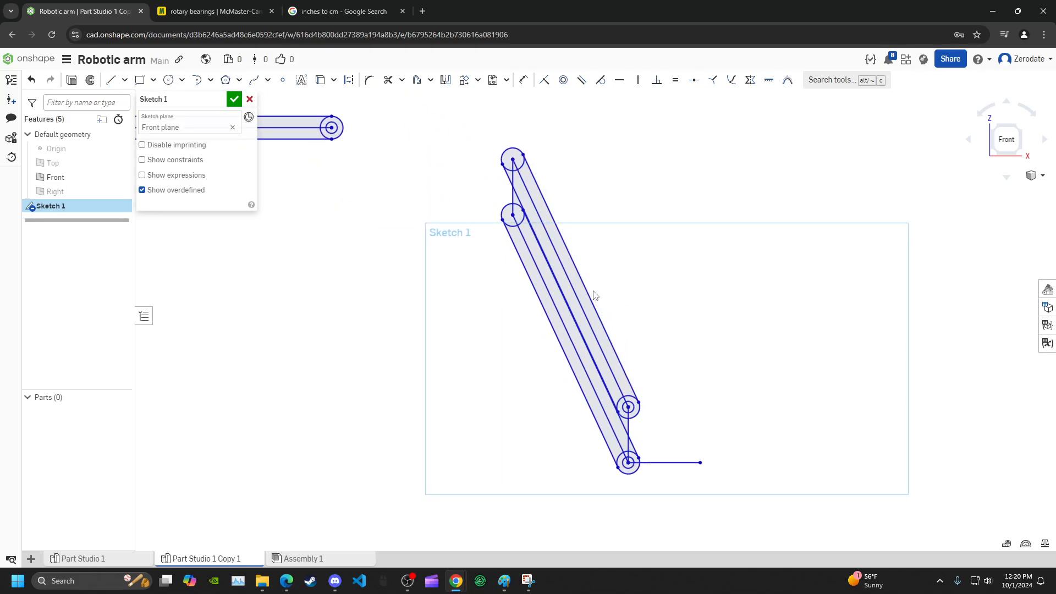
Examine the rotated links' clearance and hinge alignment beside the original horizontal pair.
scroll(460, 242, up, 2)
mouse_move(435, 182)
middle_down()
mouse_move(459, 243)
mouse_move(505, 280)
mouse_move(482, 270)
middle_up()
scroll(504, 275, down, 1)
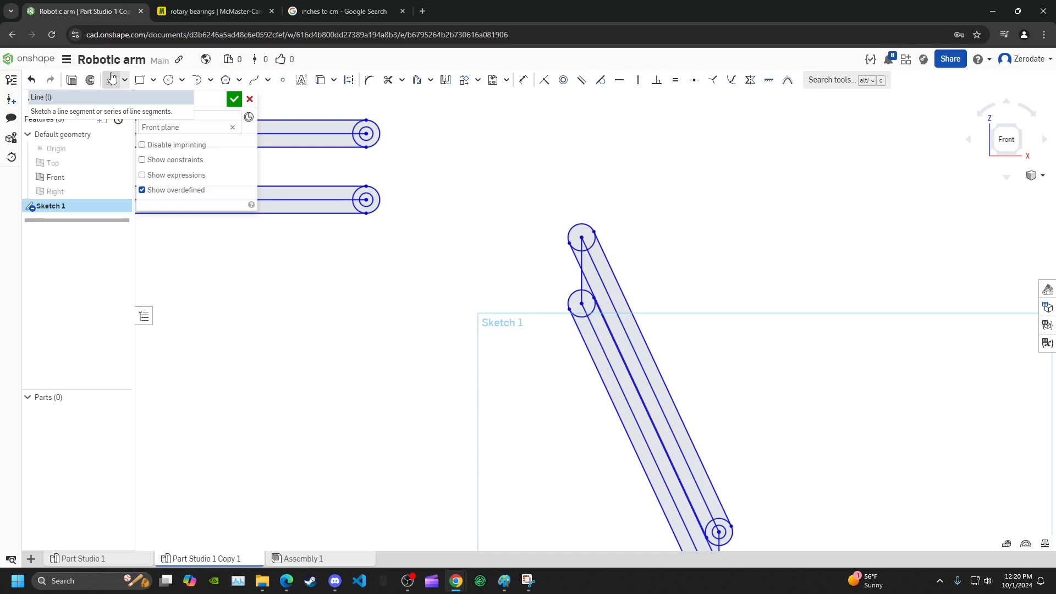
scroll(436, 208, down, 1)
middle_drag(345, 188, 502, 213)
scroll(502, 213, down, 1)
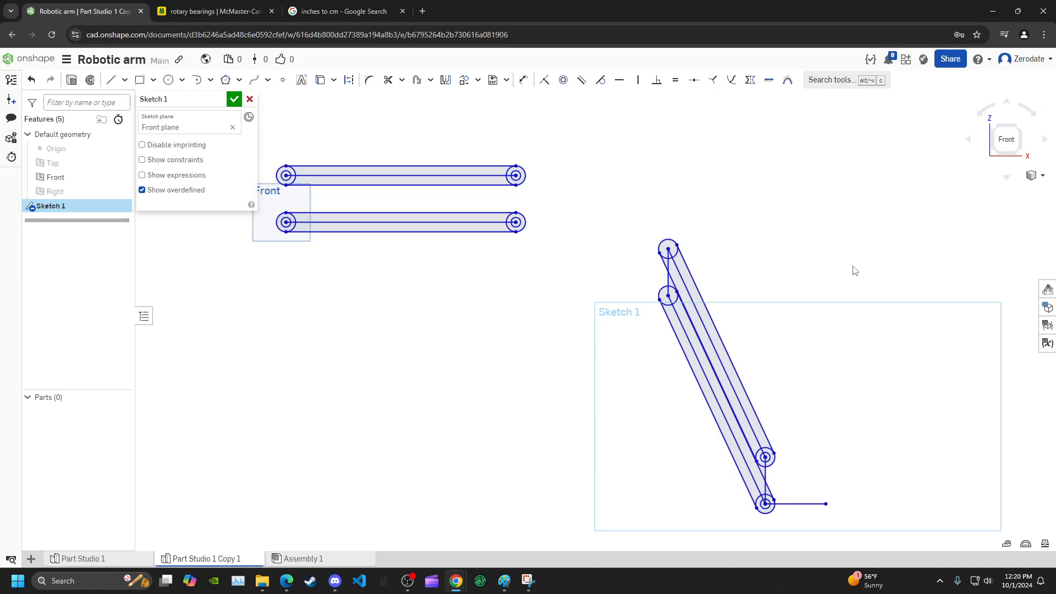
middle_drag(775, 427, 717, 365)
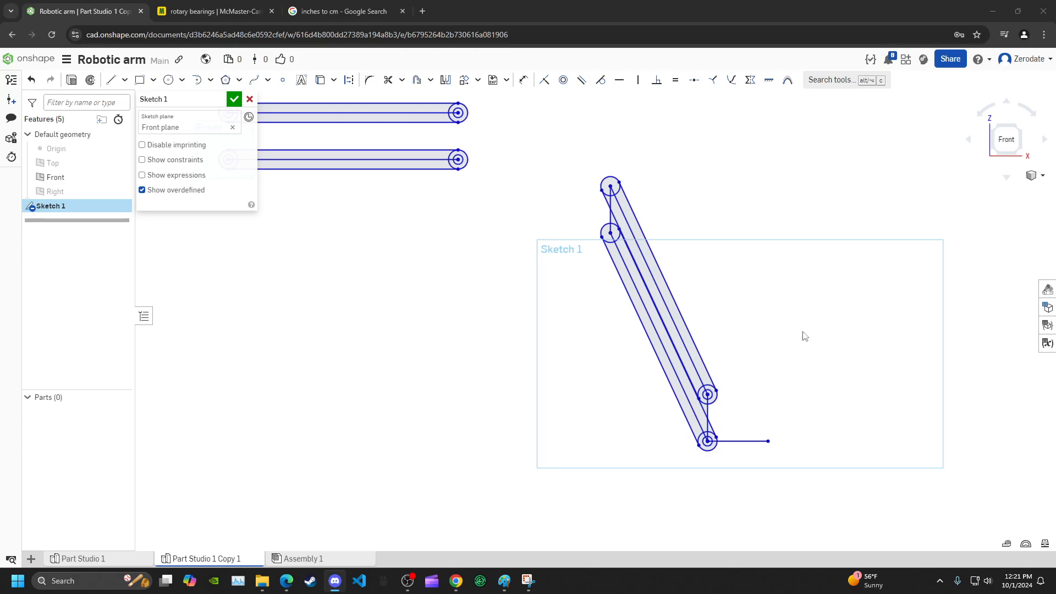
click(736, 222)
mouse_move(663, 215)
middle_down()
mouse_move(591, 172)
mouse_move(607, 240)
middle_up()
scroll(596, 203, up, 1)
scroll(607, 244, up, 1)
scroll(451, 226, down, 2)
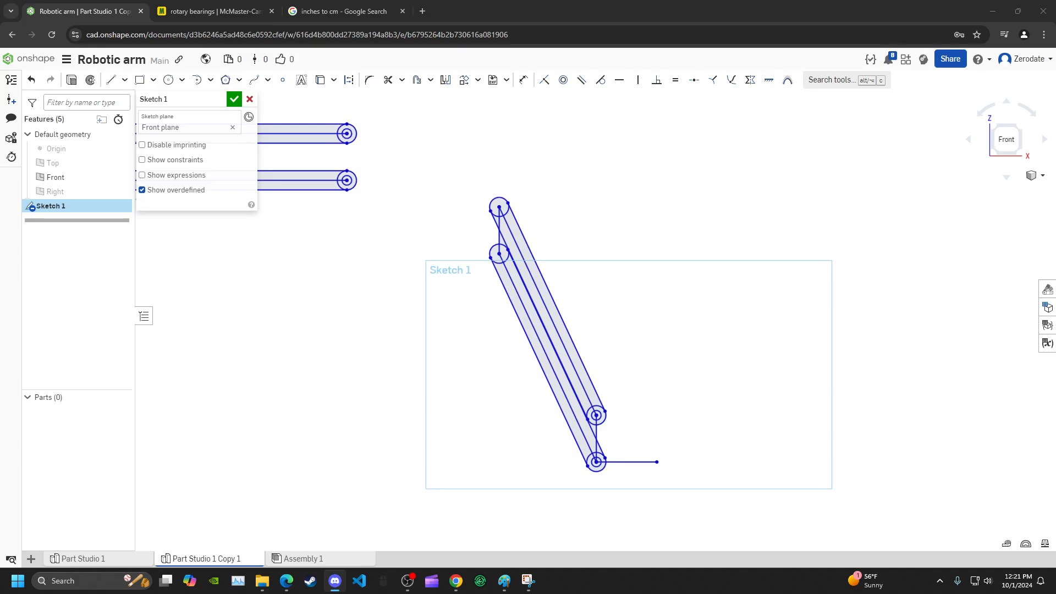
drag(939, 15, 1055, 17)
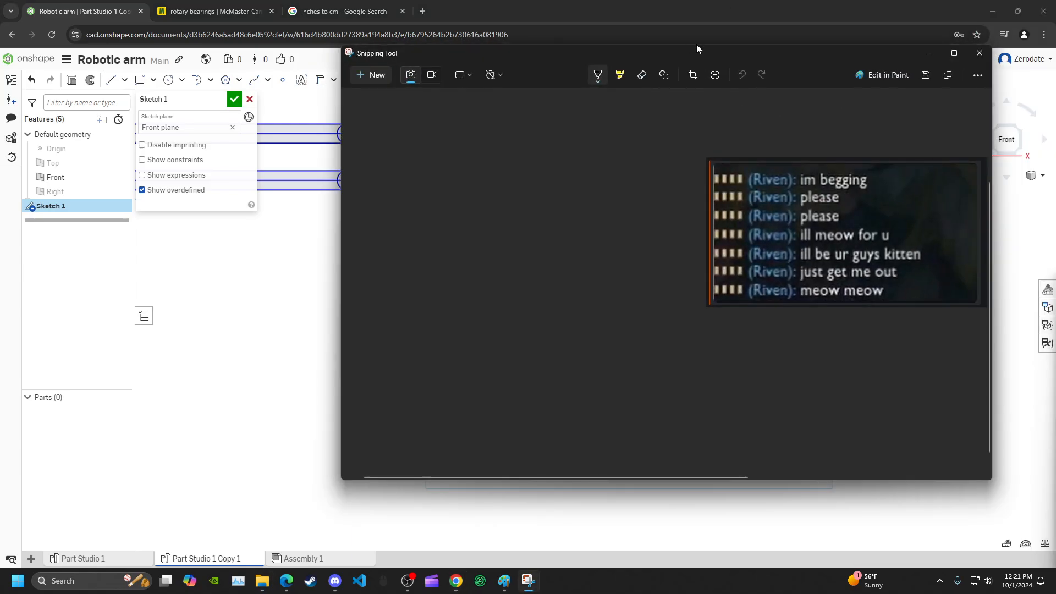
drag(696, 49, 360, 3)
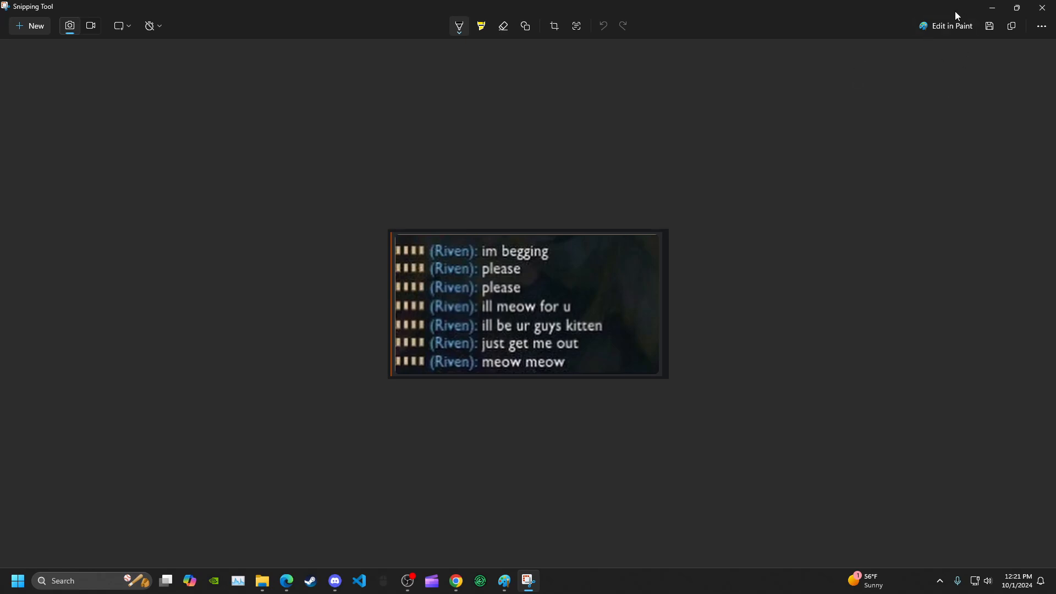
click(1041, 26)
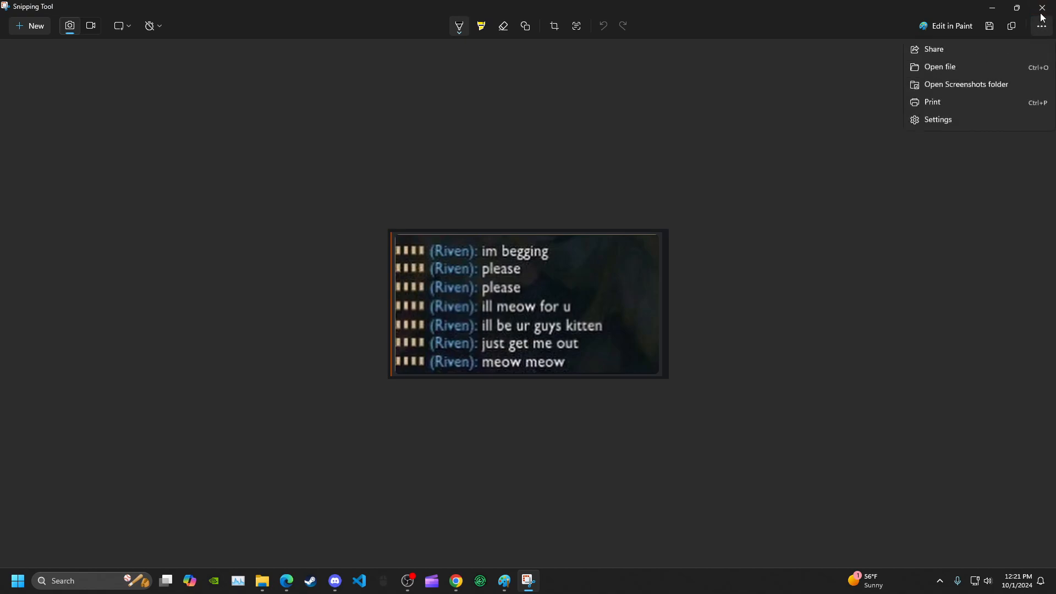
Close Snipping Tool, check the arm model in Part Studio 1, and return to the sketch in Part Studio 1 Copy 1.
click(1043, 8)
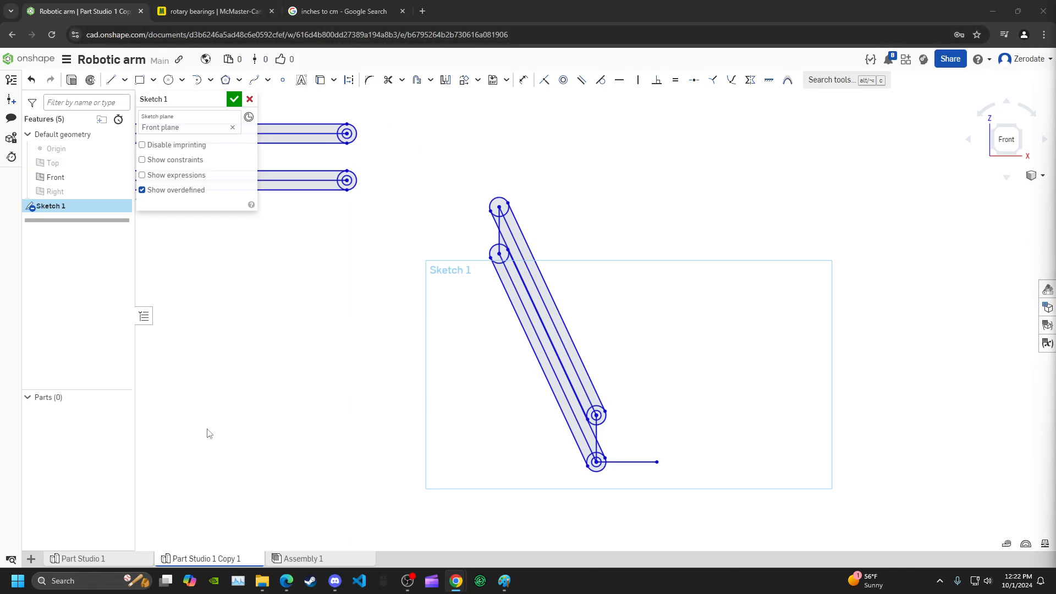
click(117, 558)
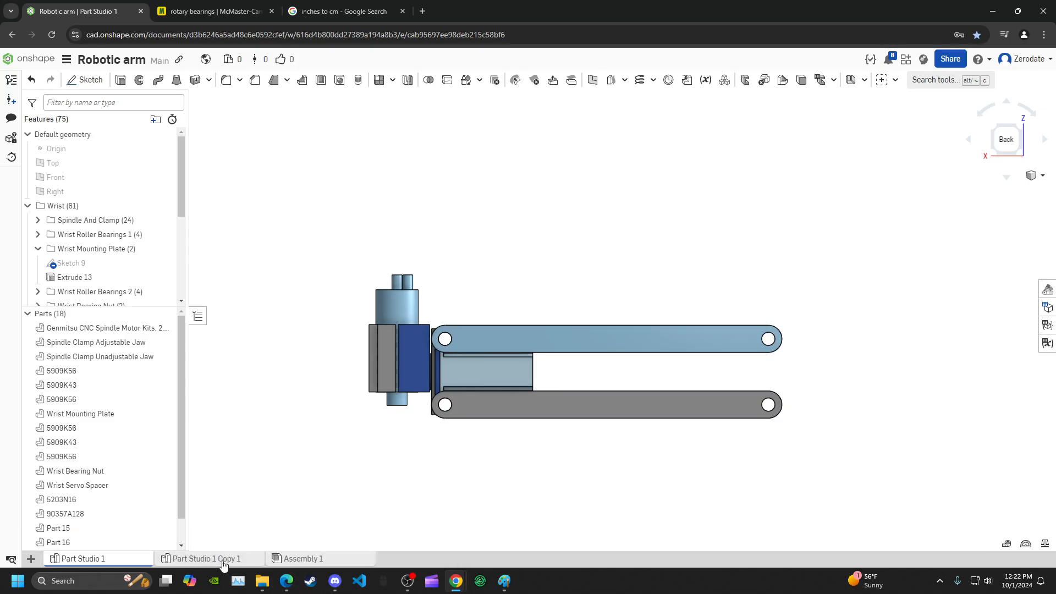
click(220, 559)
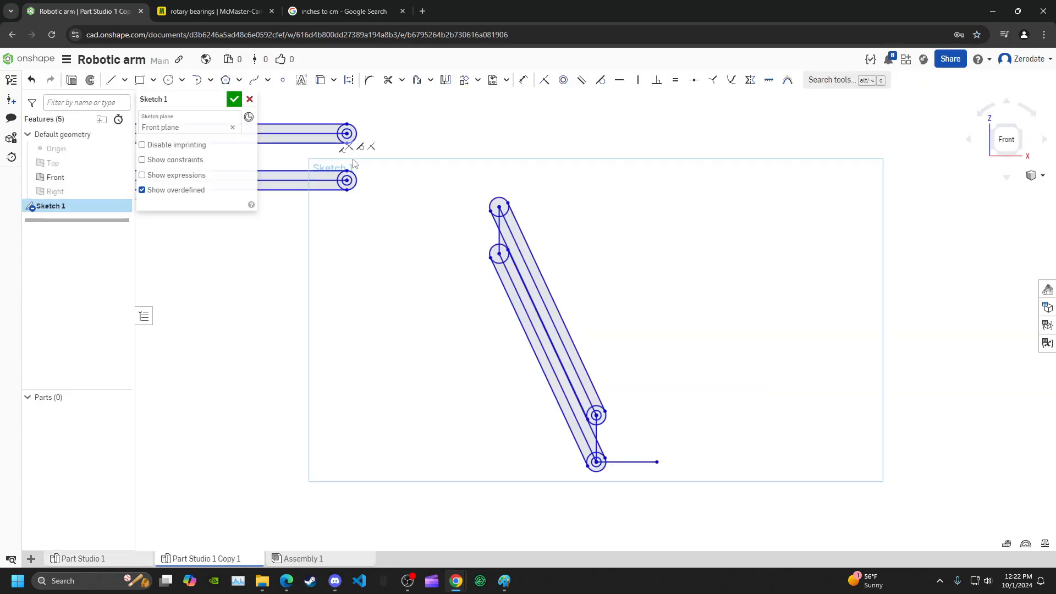
Extend the lower rotated link's centreline up to the upper hinge centre's height and join it to that centre with a horizontal line about 2.28 in long.
scroll(403, 236, up, 2)
click(110, 80)
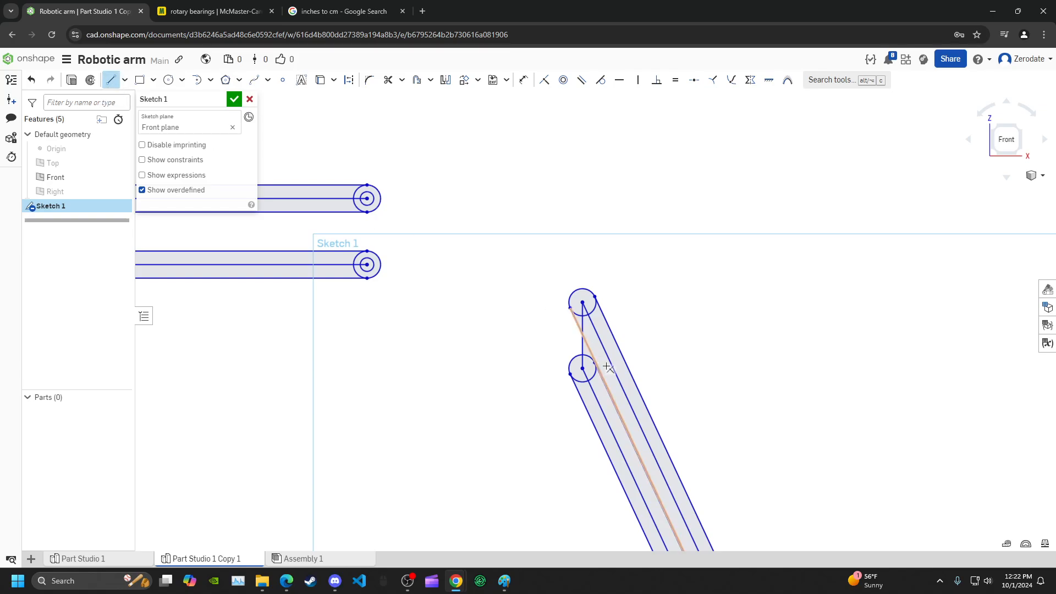
click(583, 368)
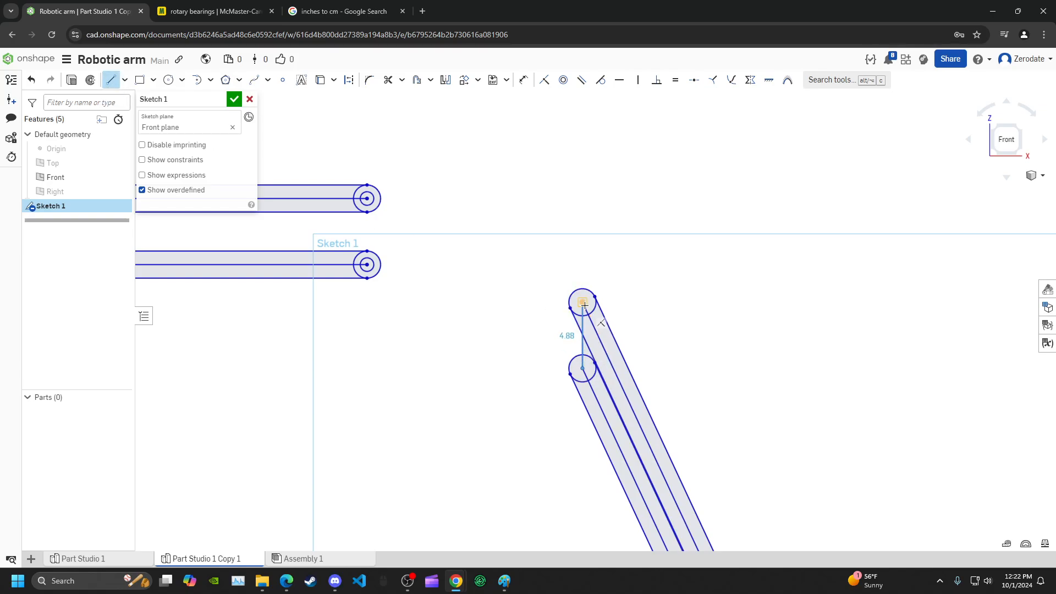
click(551, 302)
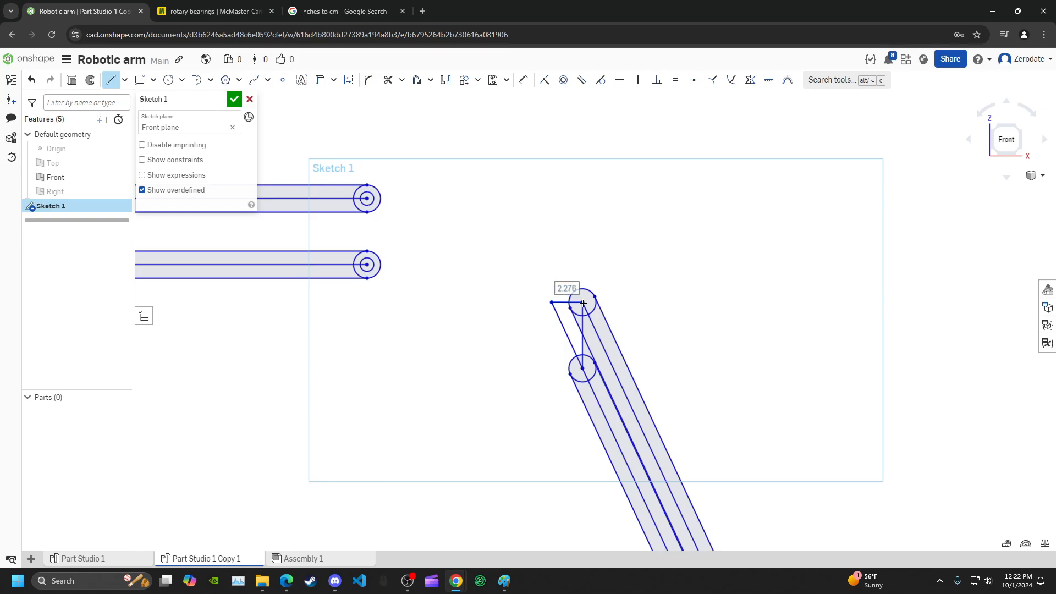
key(Escape)
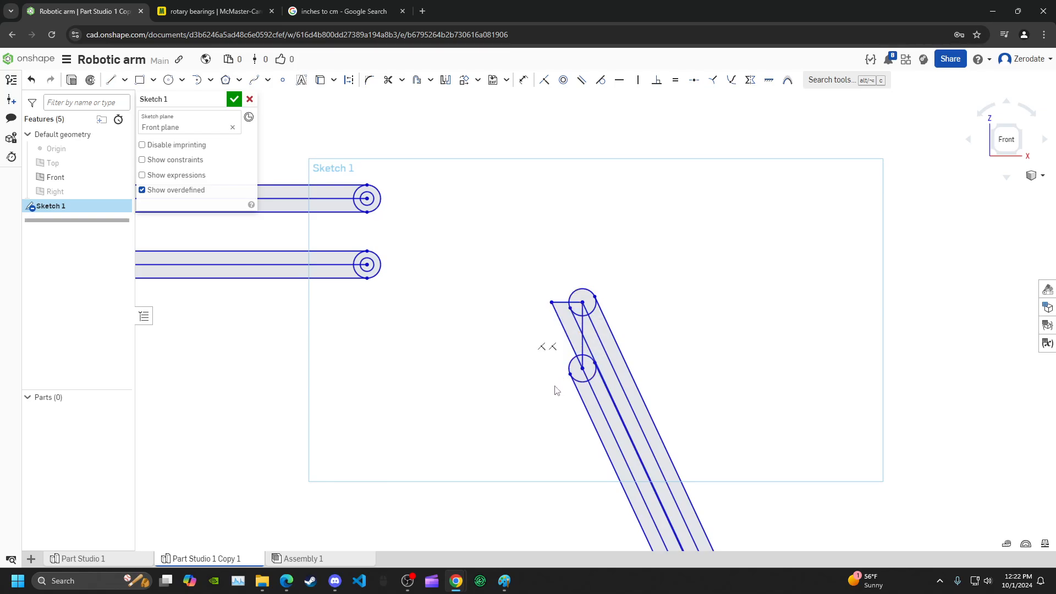
Examine the triangular offset between the two rotated links' upper hinge centres.
scroll(601, 332, up, 1)
middle_drag(639, 365, 608, 332)
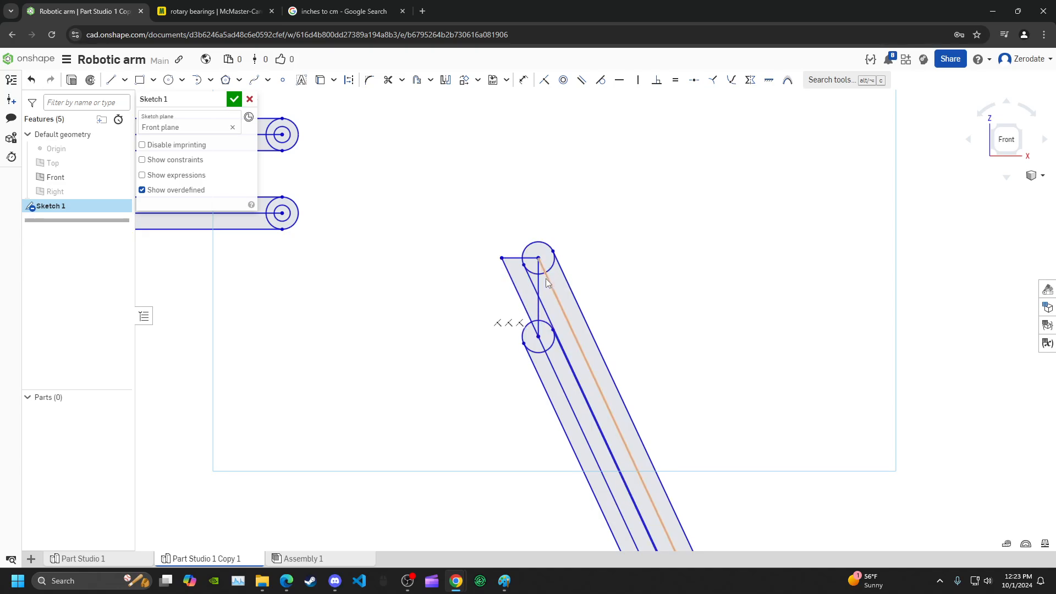
scroll(512, 316, up, 5)
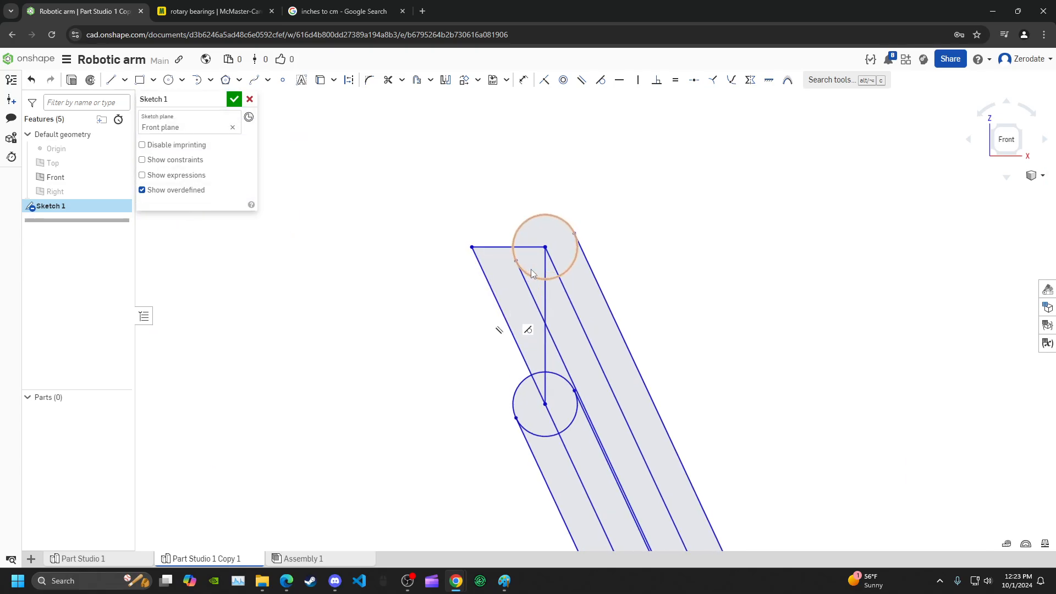
scroll(487, 318, down, 2)
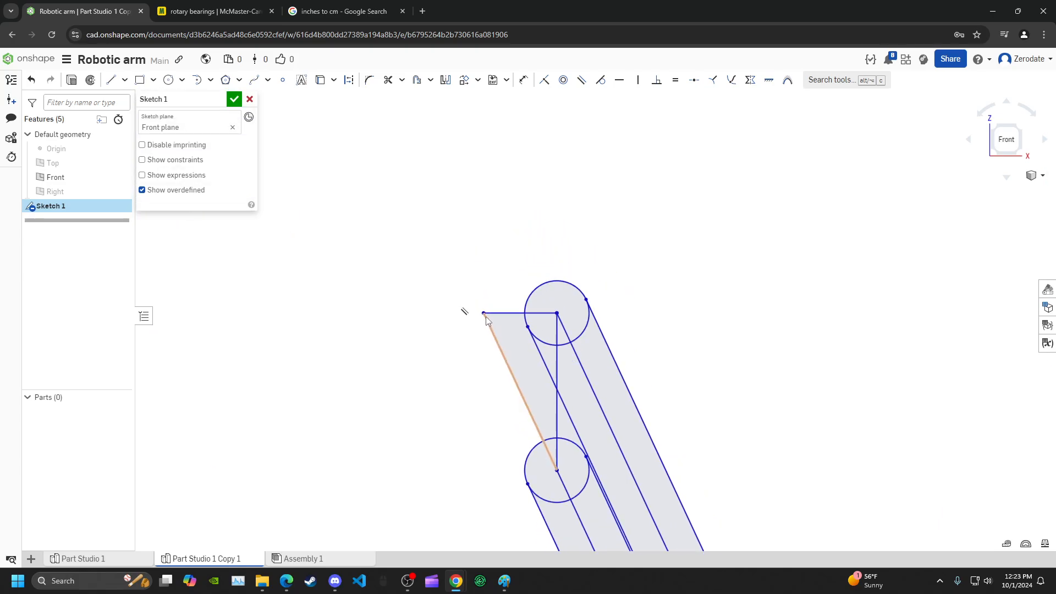
scroll(599, 314, down, 3)
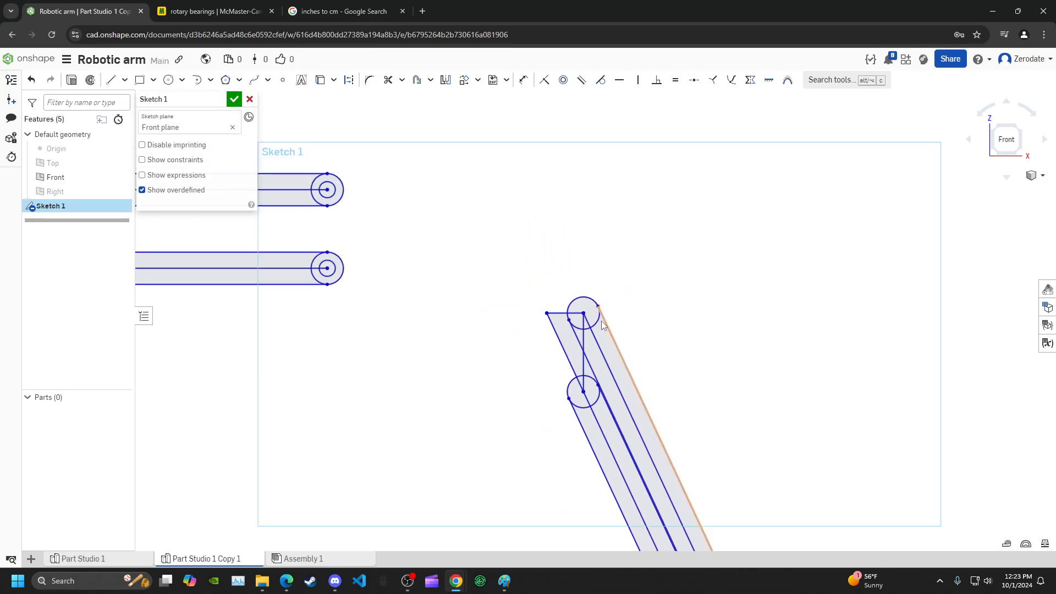
click(601, 318)
key(Delete)
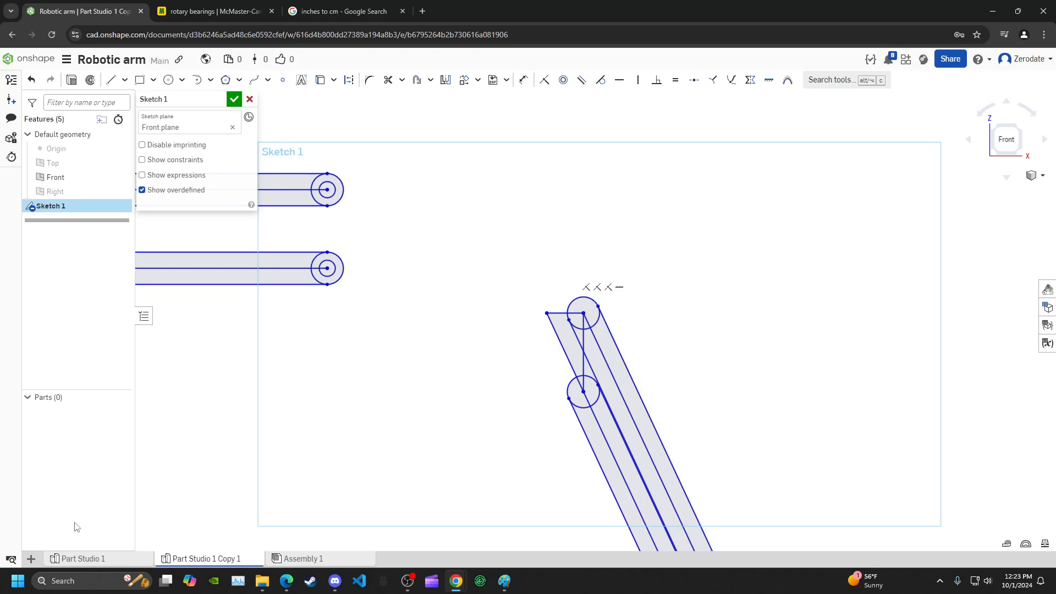
Open Part Studio 1 and enlarge the feature list to review the sketches and extrudes of the forearm links.
click(71, 558)
right_drag(486, 281, 636, 342)
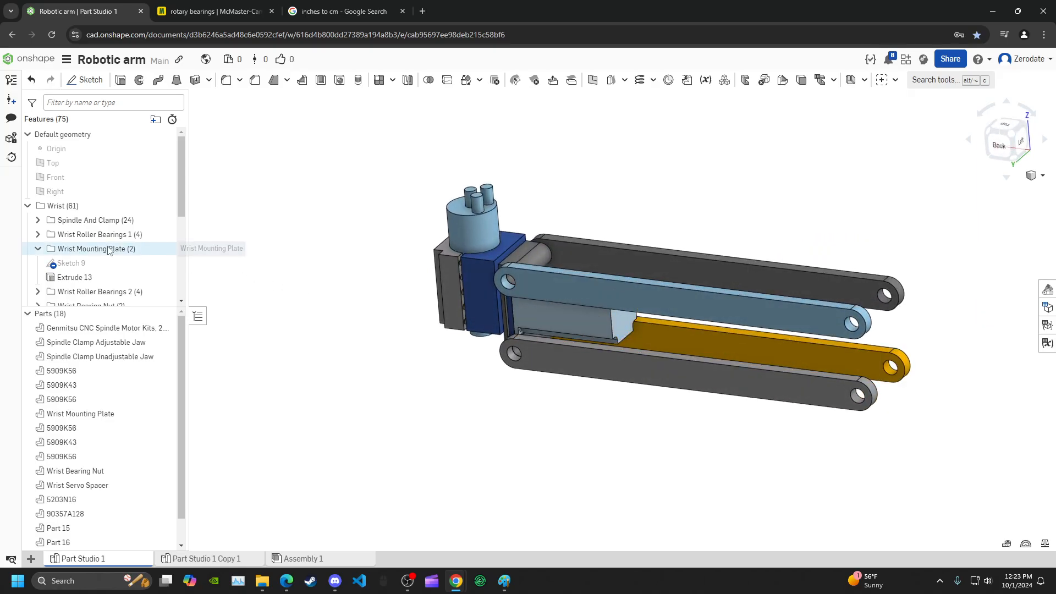
scroll(73, 269, down, 2)
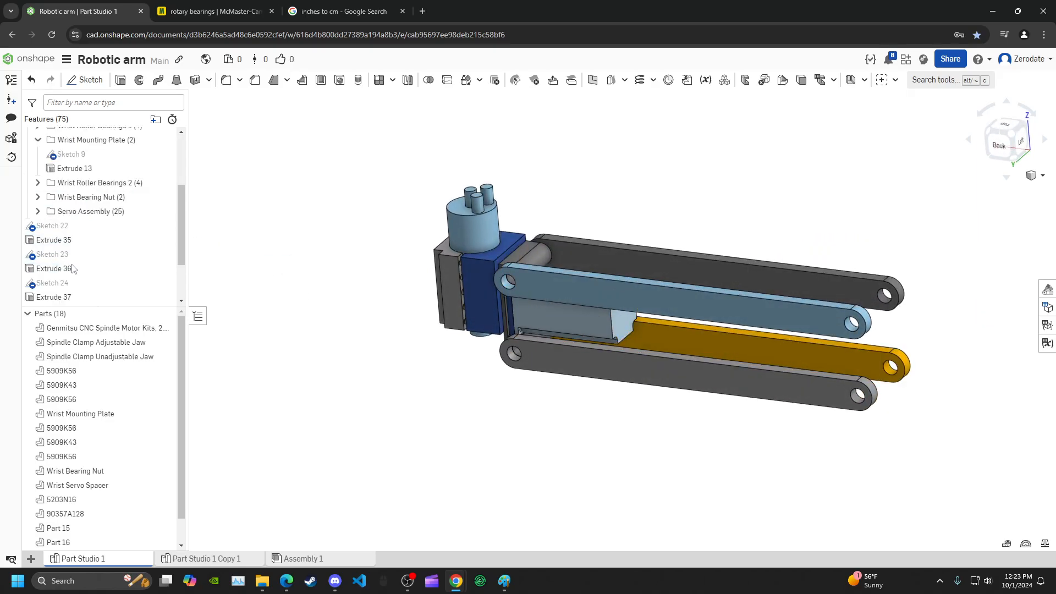
scroll(73, 269, down, 1)
scroll(51, 302, down, 1)
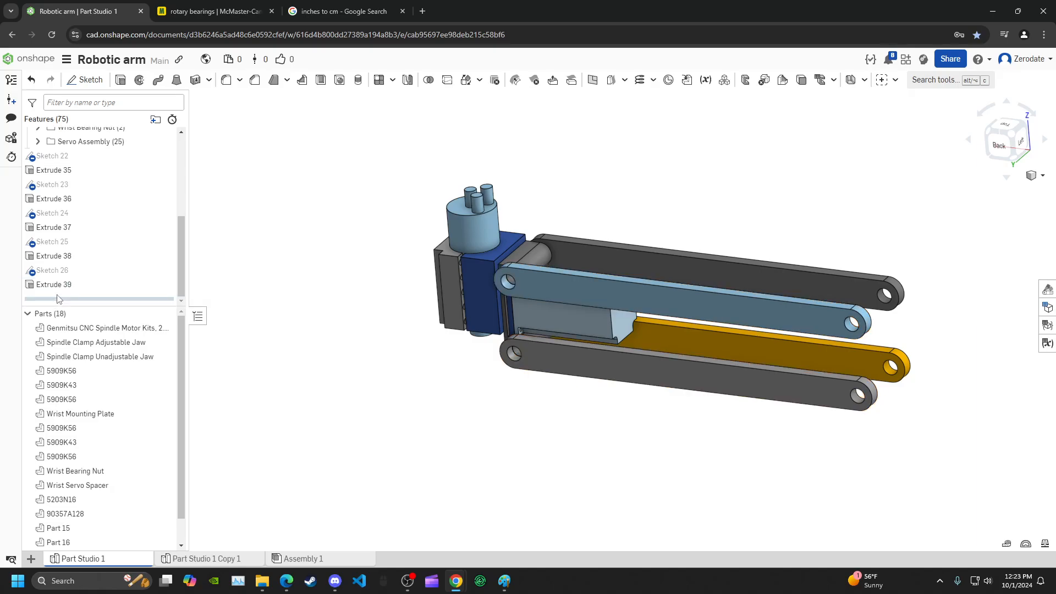
right_drag(514, 422, 445, 364)
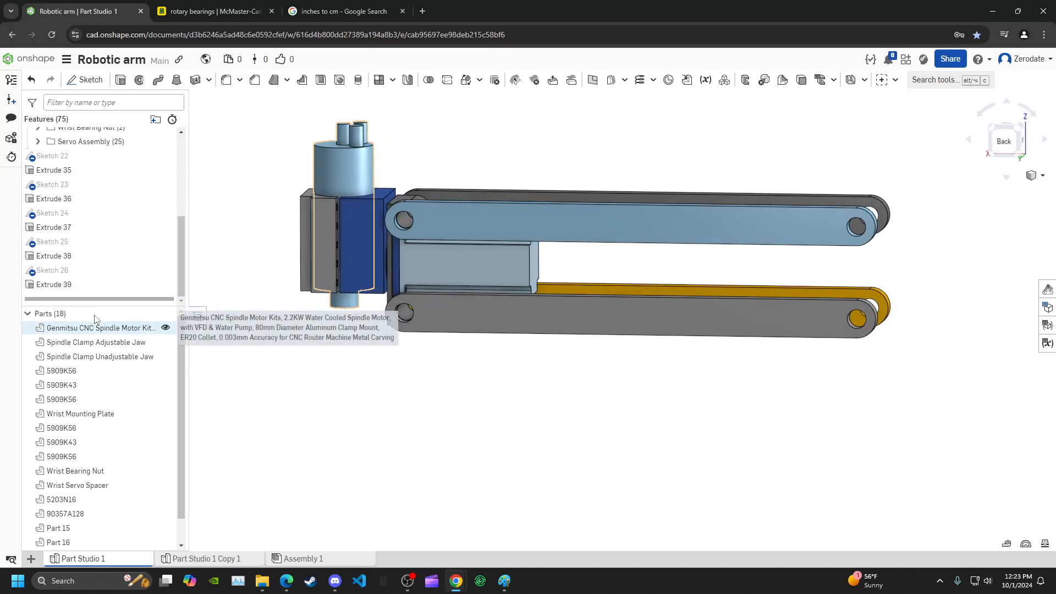
drag(98, 307, 96, 397)
scroll(96, 418, down, 5)
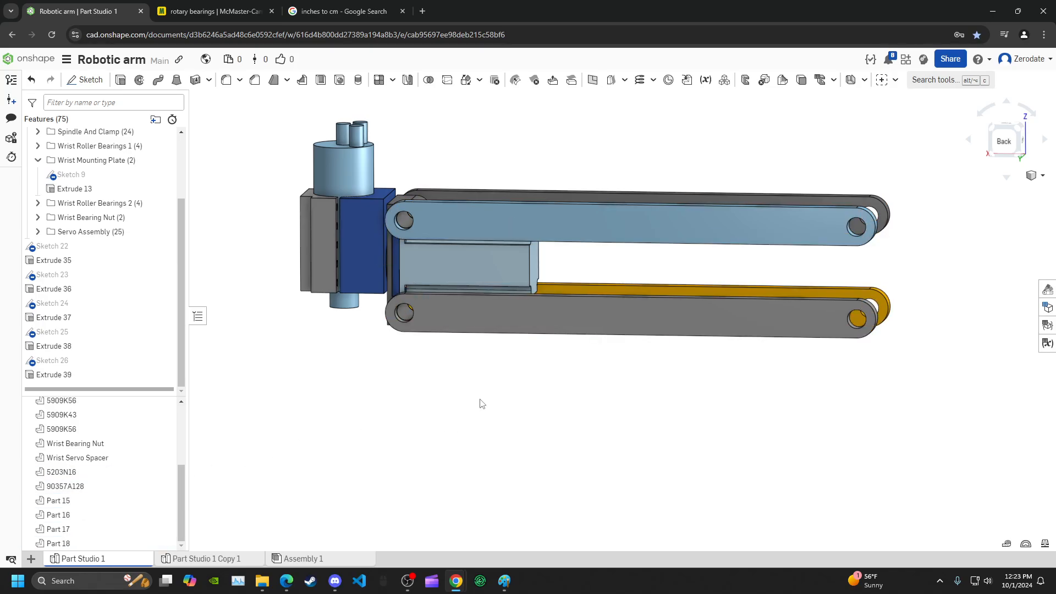
Examine the four forearm links and their wrist hinges in the arm model from the back and from the front isometric side.
scroll(531, 352, up, 2)
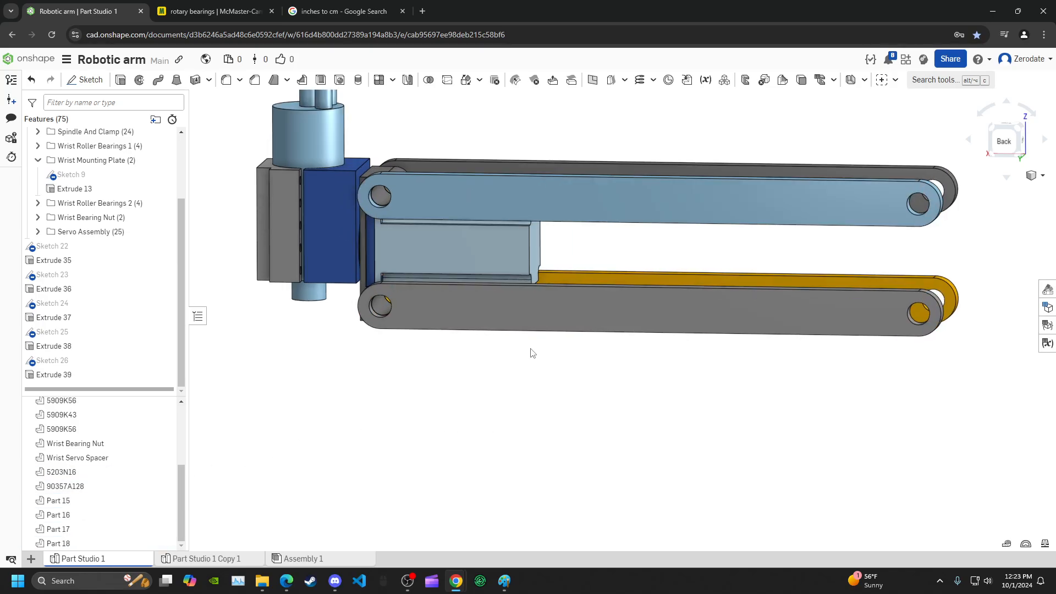
scroll(531, 352, up, 1)
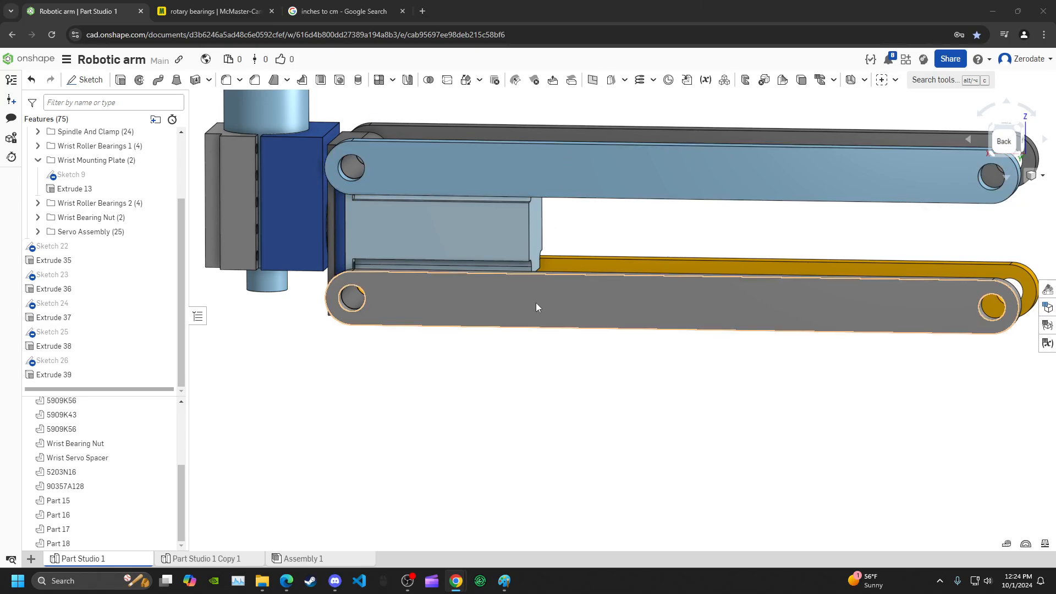
scroll(536, 302, down, 1)
middle_drag(541, 260, 534, 352)
right_drag(535, 356, 653, 95)
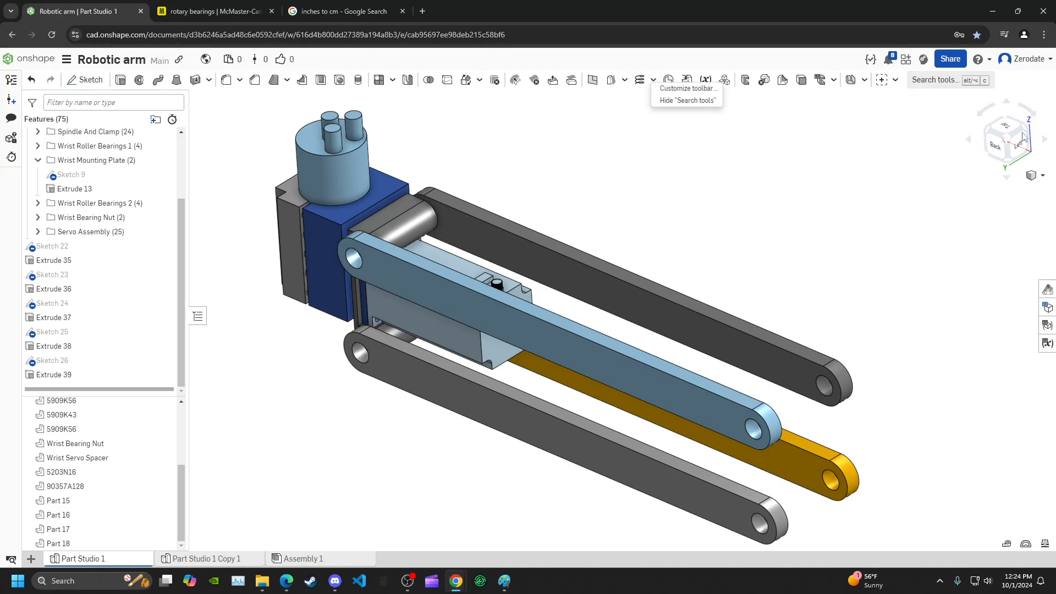
right_click(1005, 117)
click(916, 142)
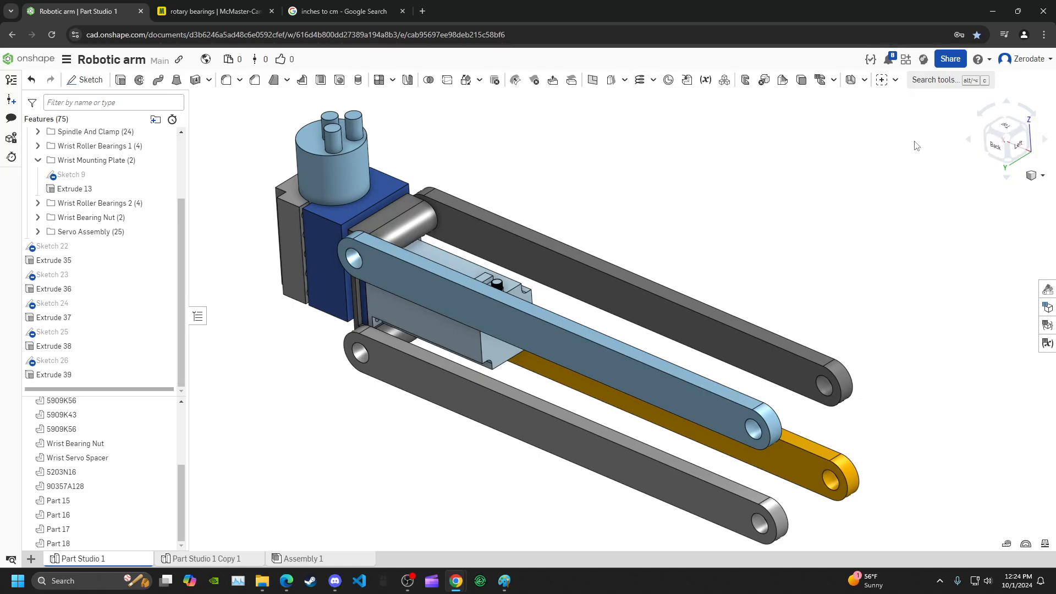
click(1006, 126)
click(1000, 128)
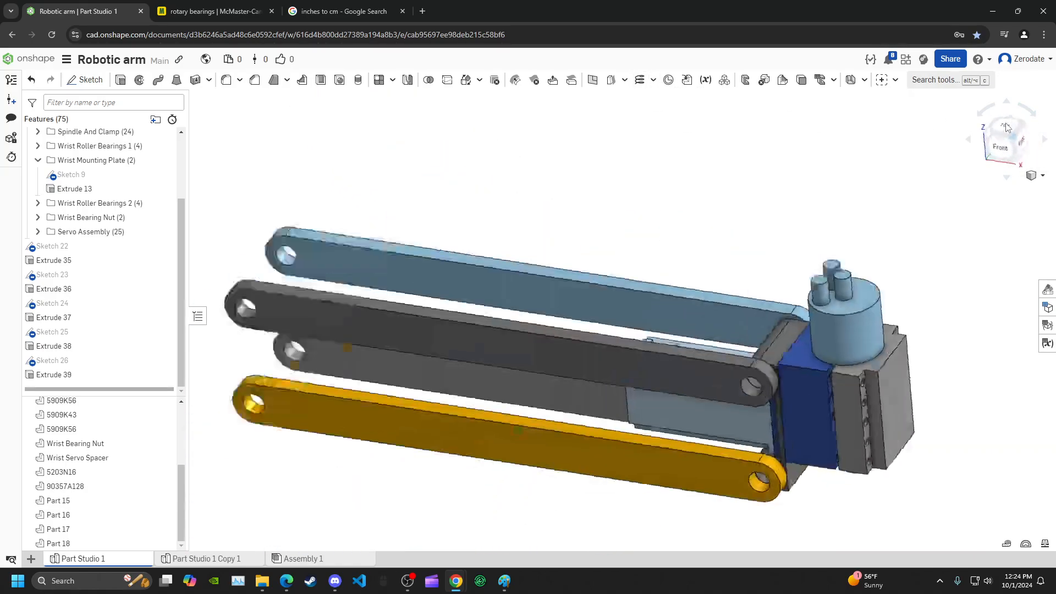
scroll(727, 269, down, 5)
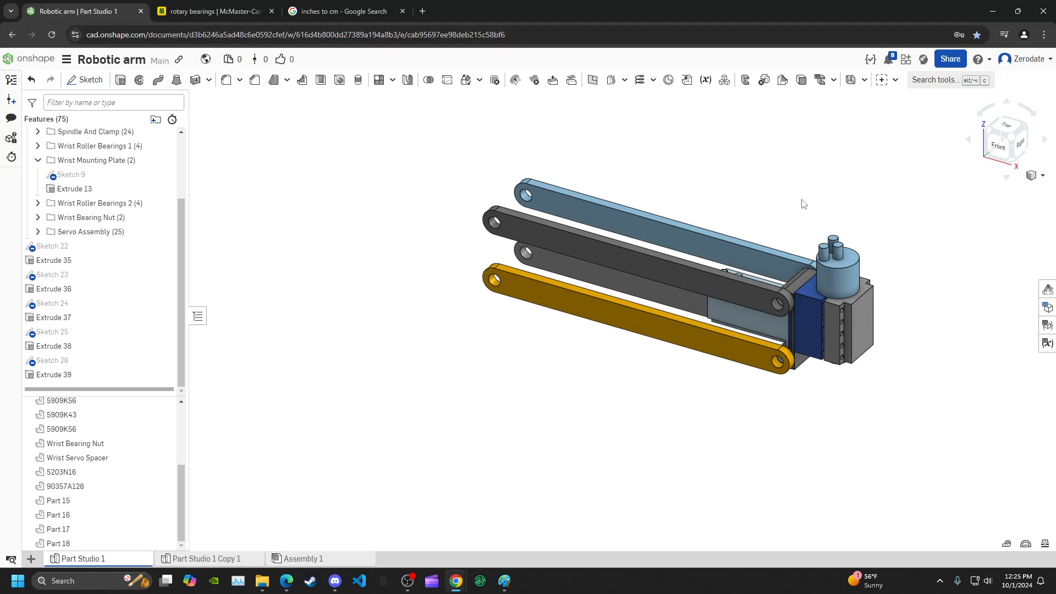
click(1015, 140)
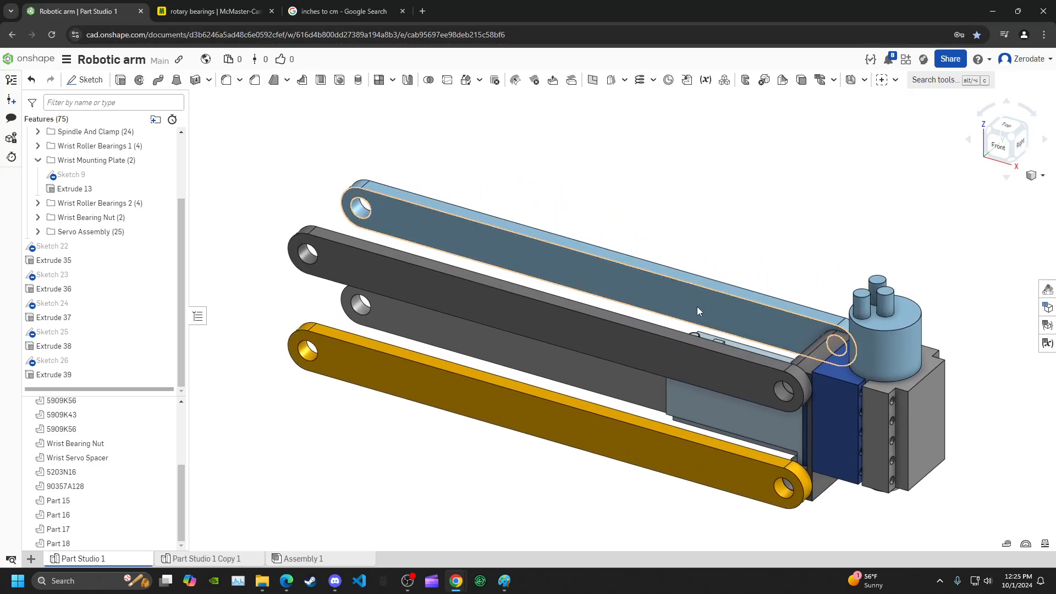